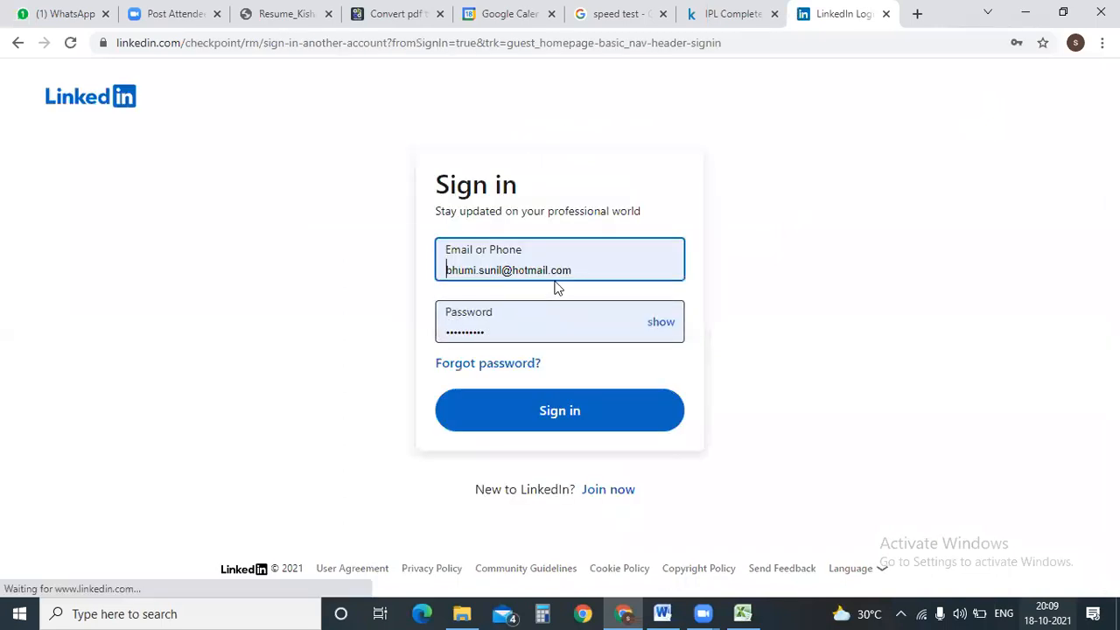
# Sign in to LinkedIn, close the IPL Complete tab, open your profile and dismiss the password prompt.
pyautogui.click(562, 419)
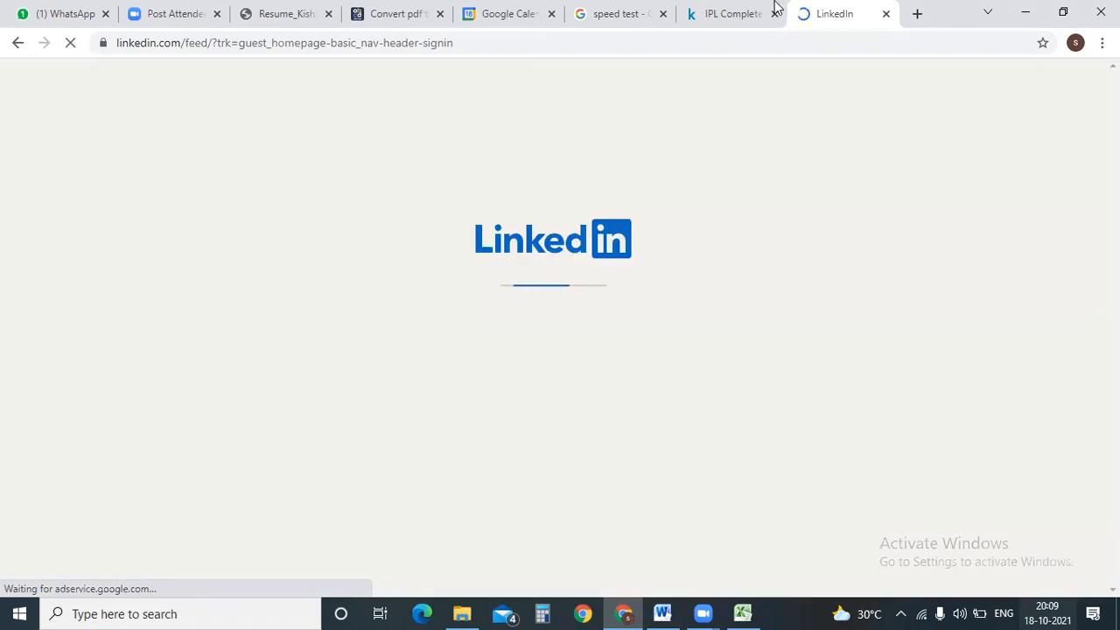
pyautogui.click(773, 8)
pyautogui.click(775, 13)
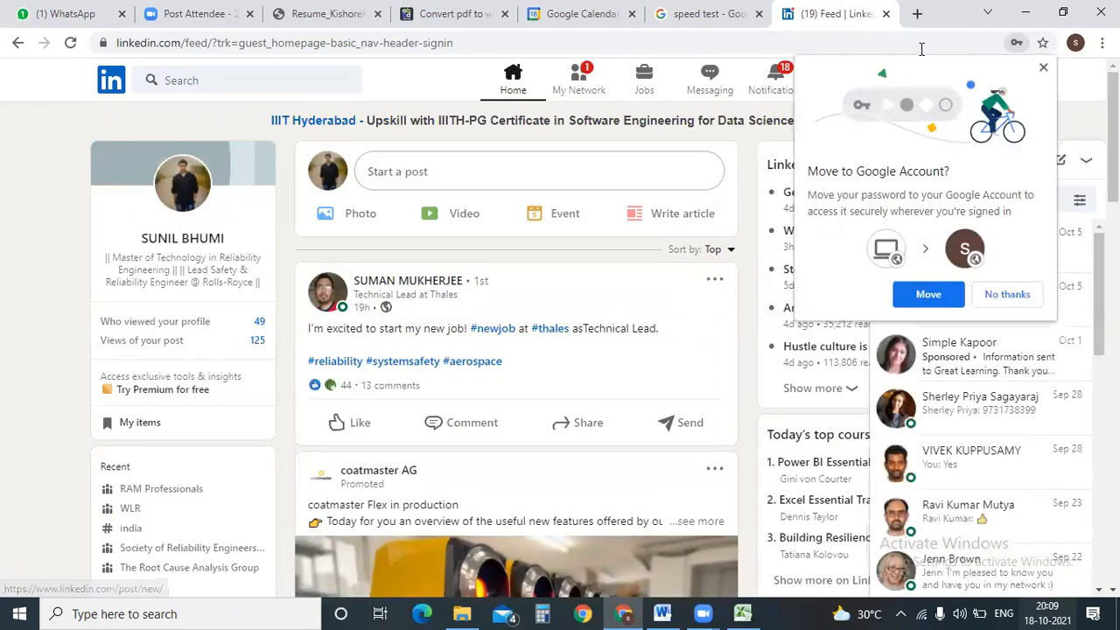
pyautogui.click(175, 244)
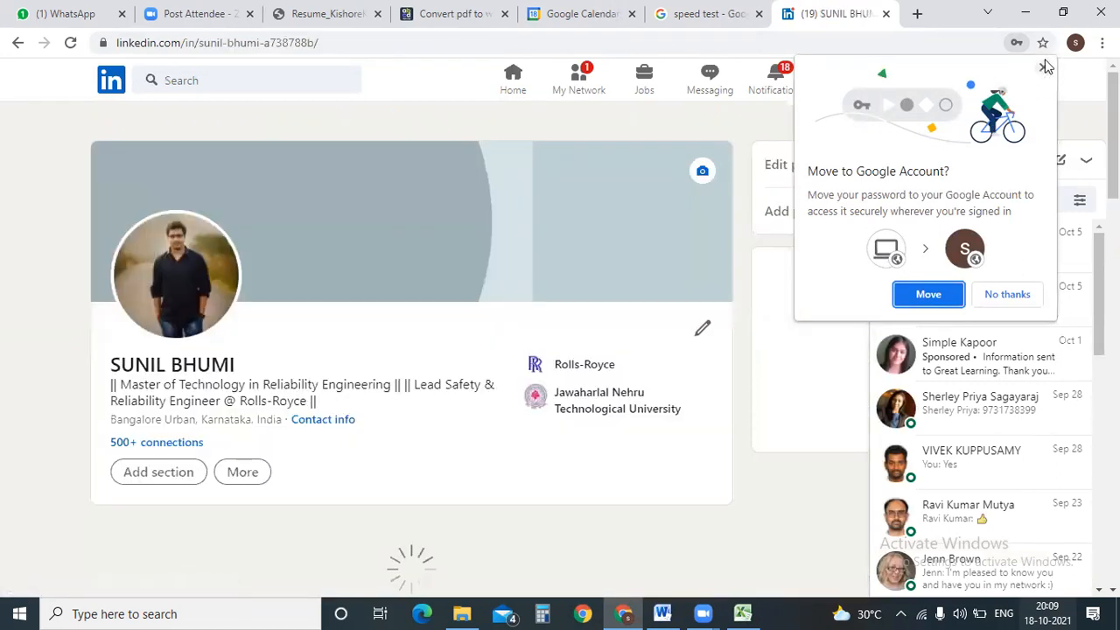
pyautogui.click(1044, 67)
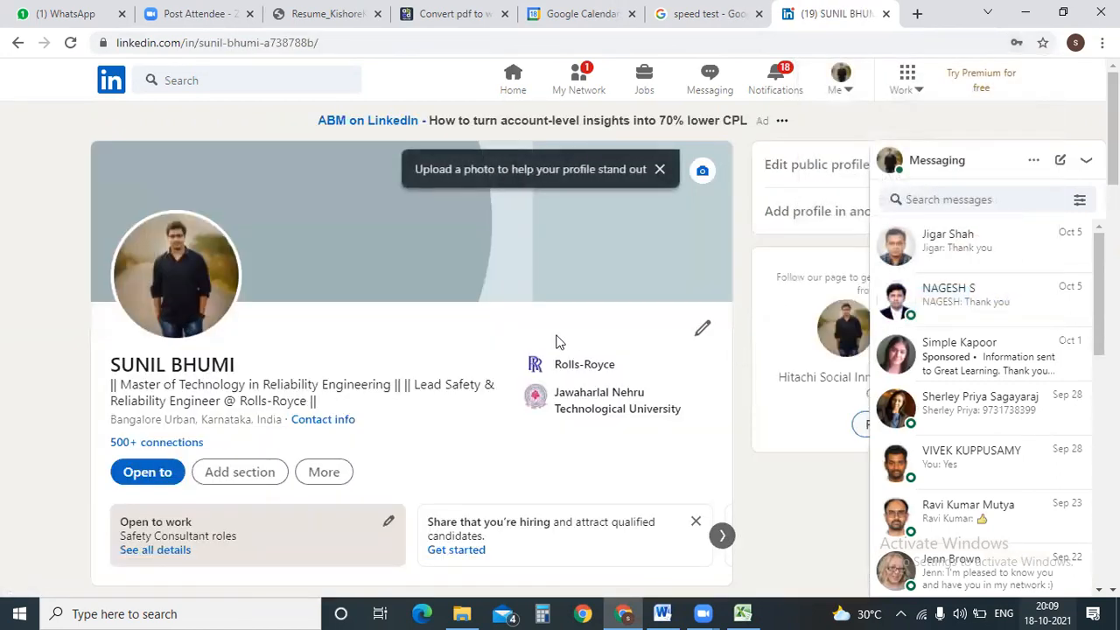
# Collapse the messaging conversation list and highlight the profile name and headline text.
pyautogui.click(1086, 160)
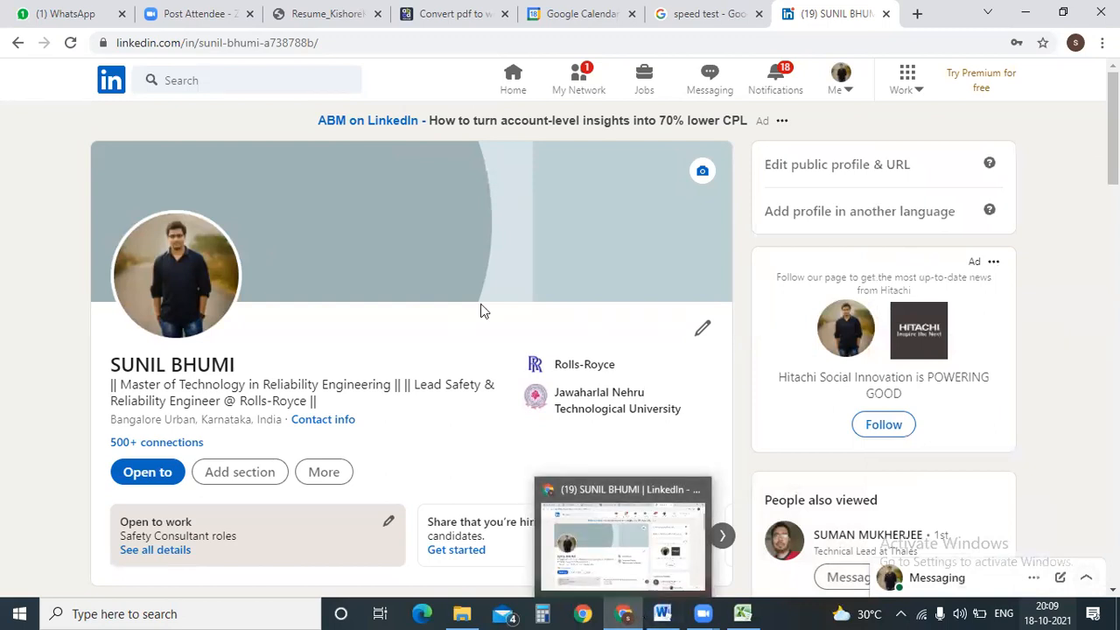
pyautogui.moveTo(709, 612)
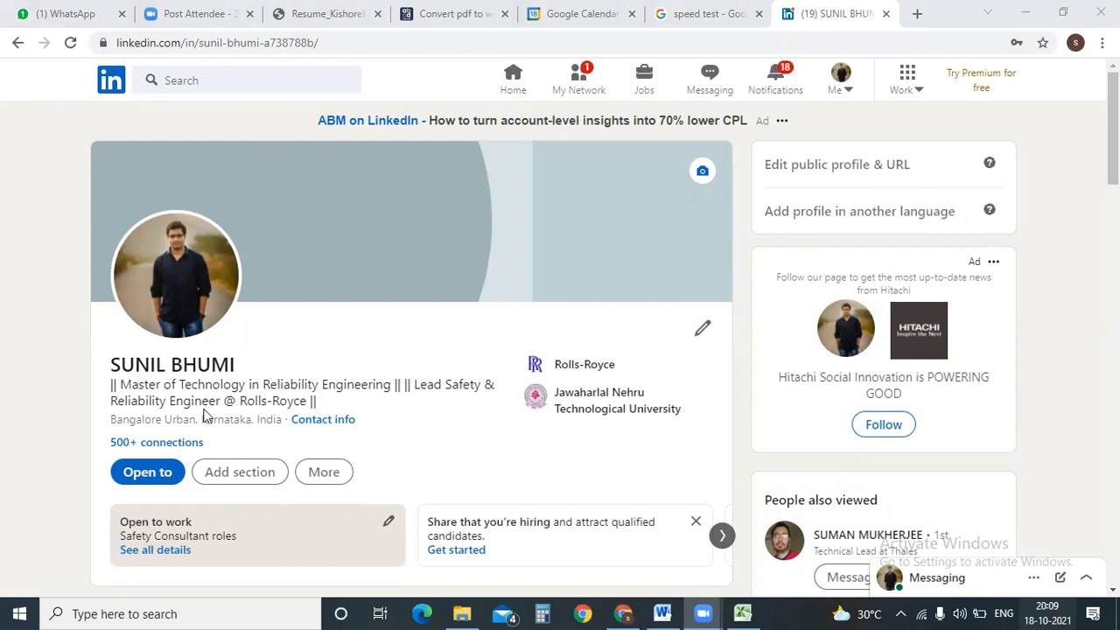
pyautogui.moveTo(120, 366); pyautogui.dragTo(398, 384)
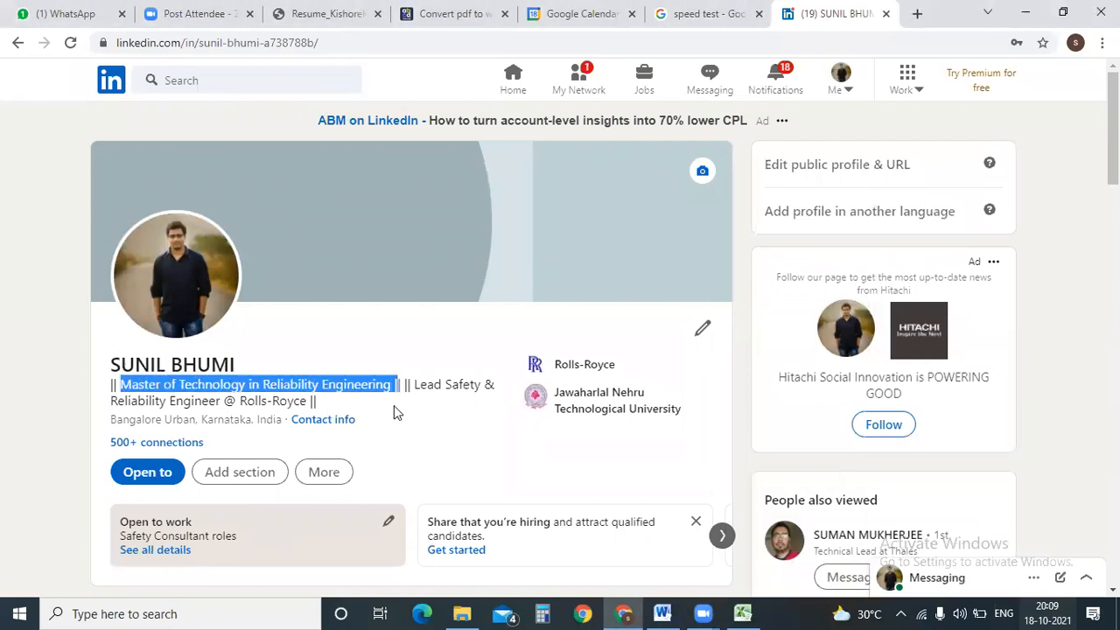
pyautogui.moveTo(114, 403); pyautogui.dragTo(289, 404)
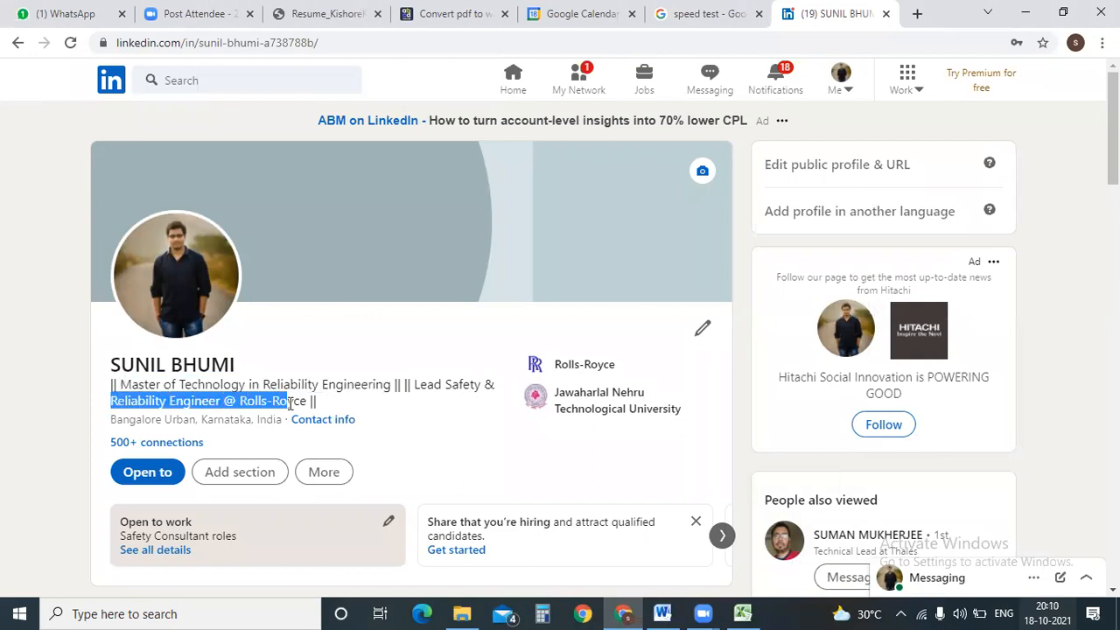
pyautogui.scroll(-7, 290, 404)
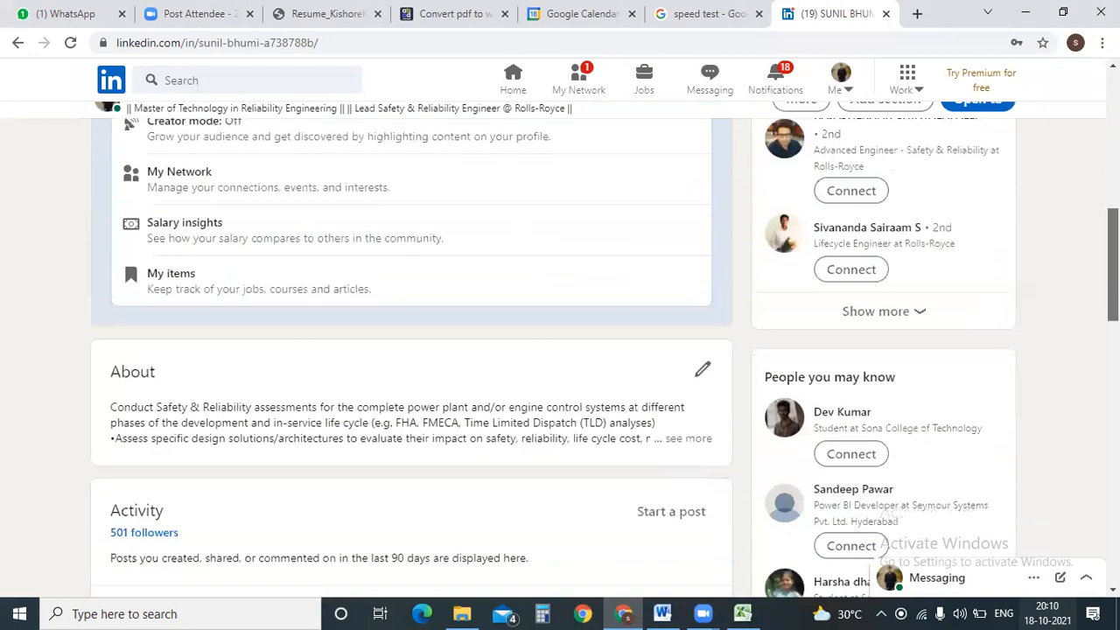
pyautogui.scroll(-6, 476, 195)
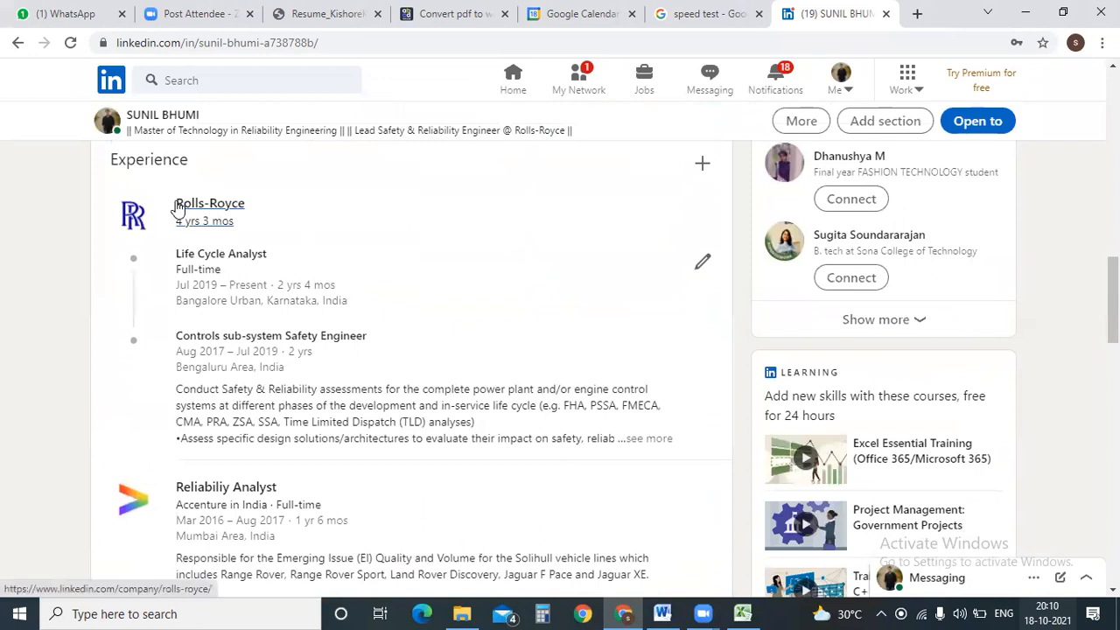
pyautogui.moveTo(174, 253); pyautogui.dragTo(271, 255)
pyautogui.moveTo(174, 337); pyautogui.dragTo(372, 336)
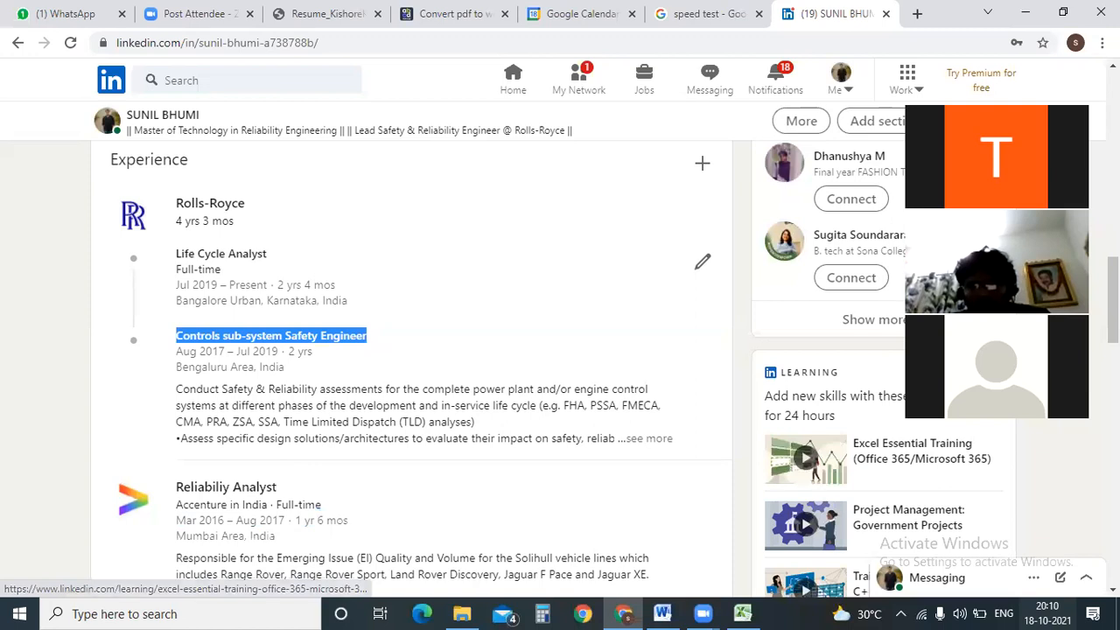
pyautogui.scroll(-5, 760, 508)
pyautogui.scroll(2, 411, 350)
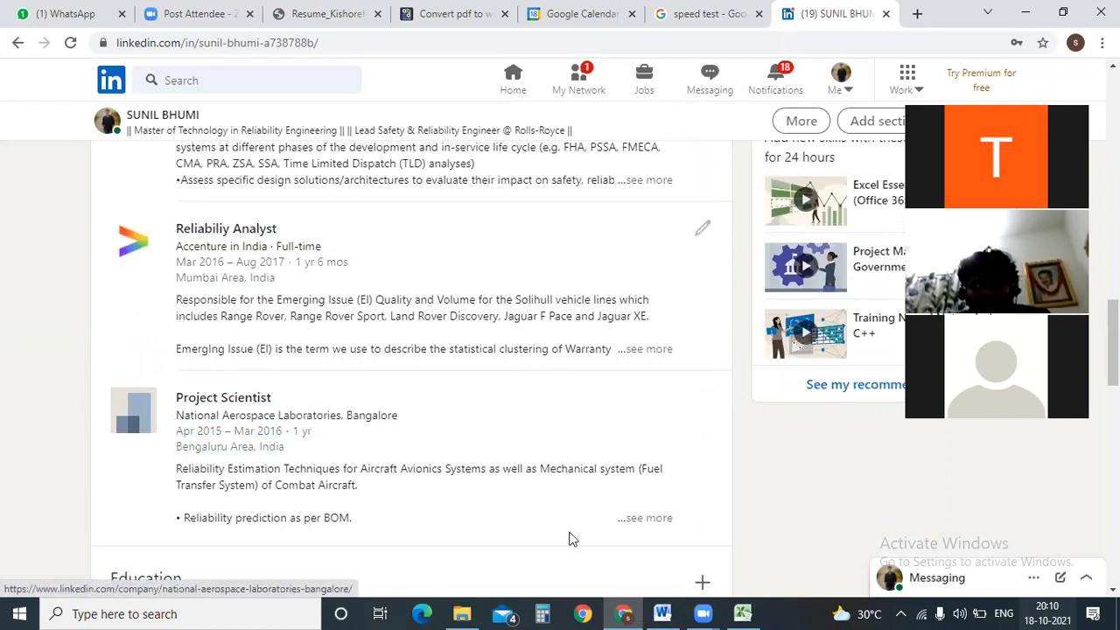
pyautogui.scroll(10, 411, 350)
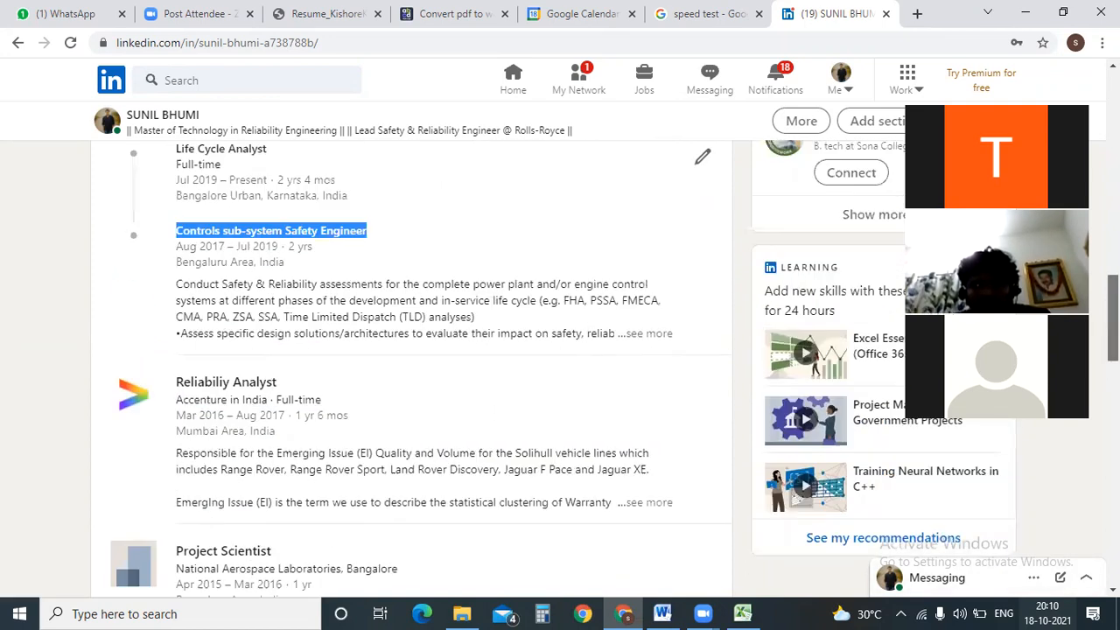
pyautogui.scroll(3, 411, 350)
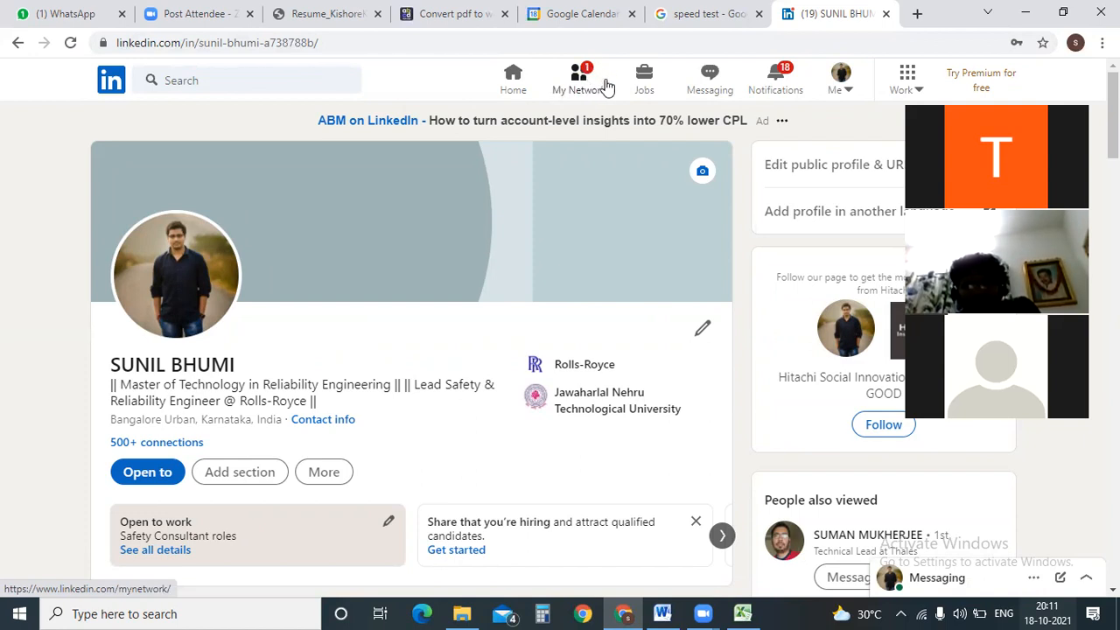
# Open the recently searched Accenture team lead's profile and highlight their name and headline.
pyautogui.click(226, 77)
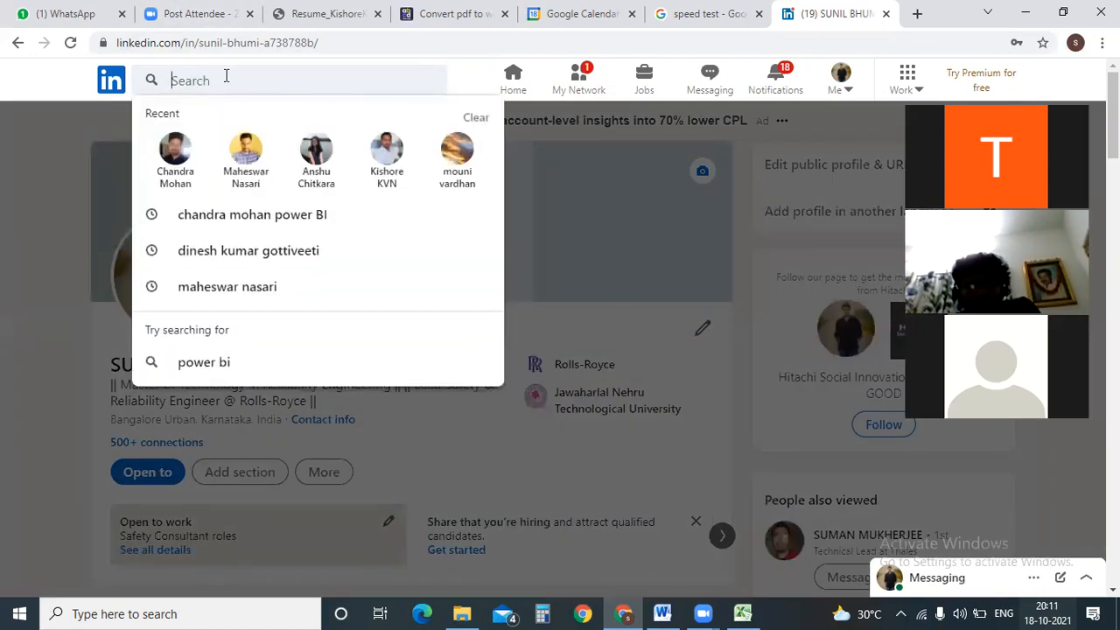
pyautogui.click(393, 184)
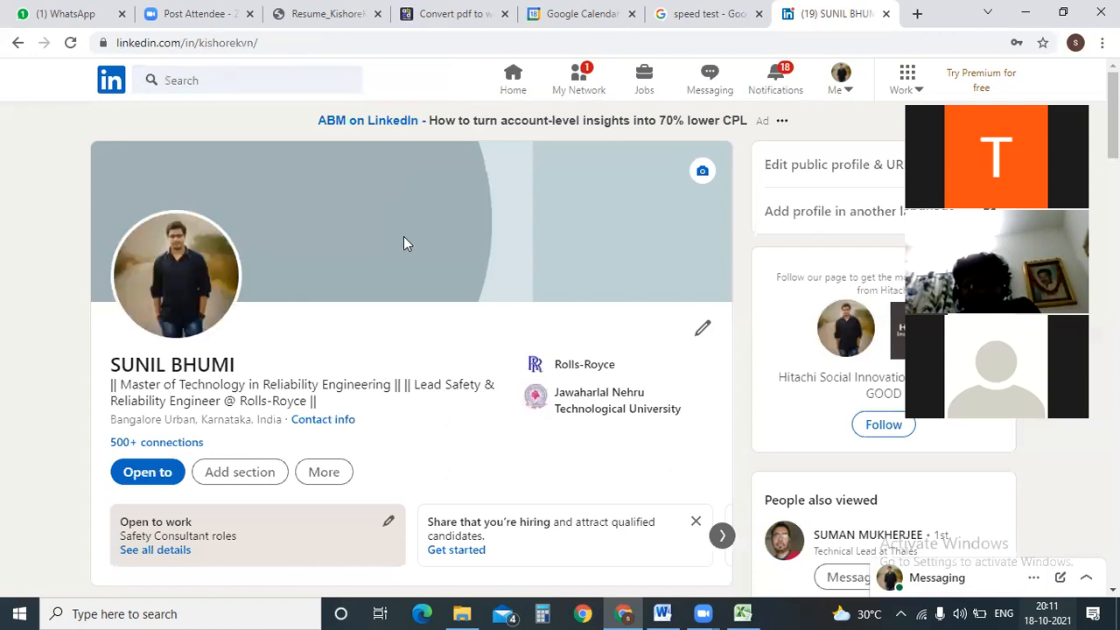
pyautogui.moveTo(114, 361); pyautogui.dragTo(224, 363)
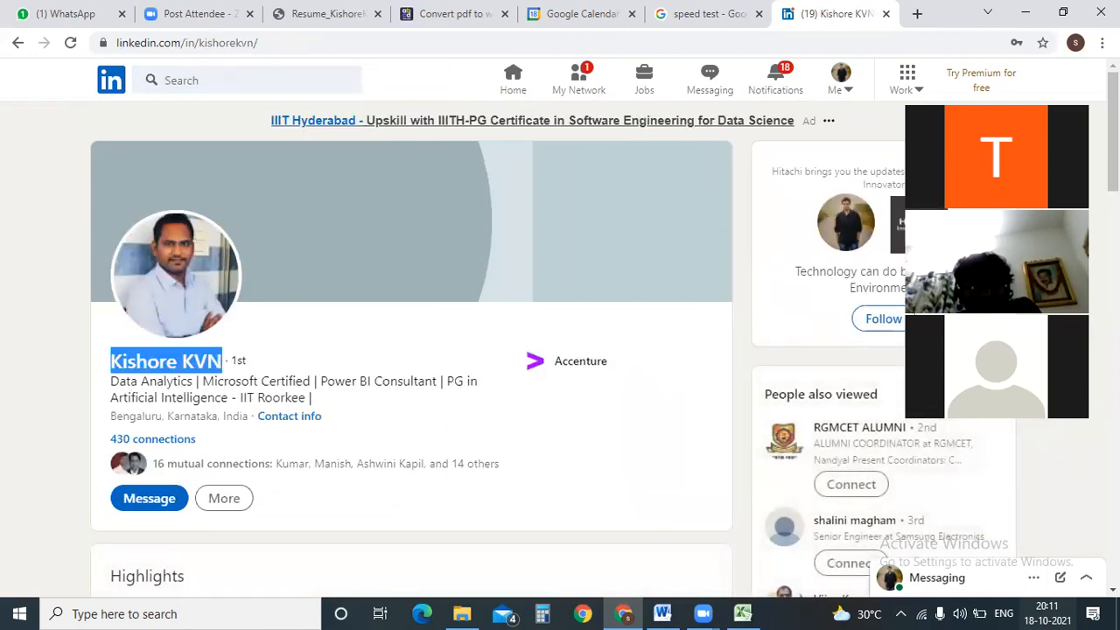
pyautogui.scroll(-3, 411, 350)
pyautogui.scroll(2, 411, 350)
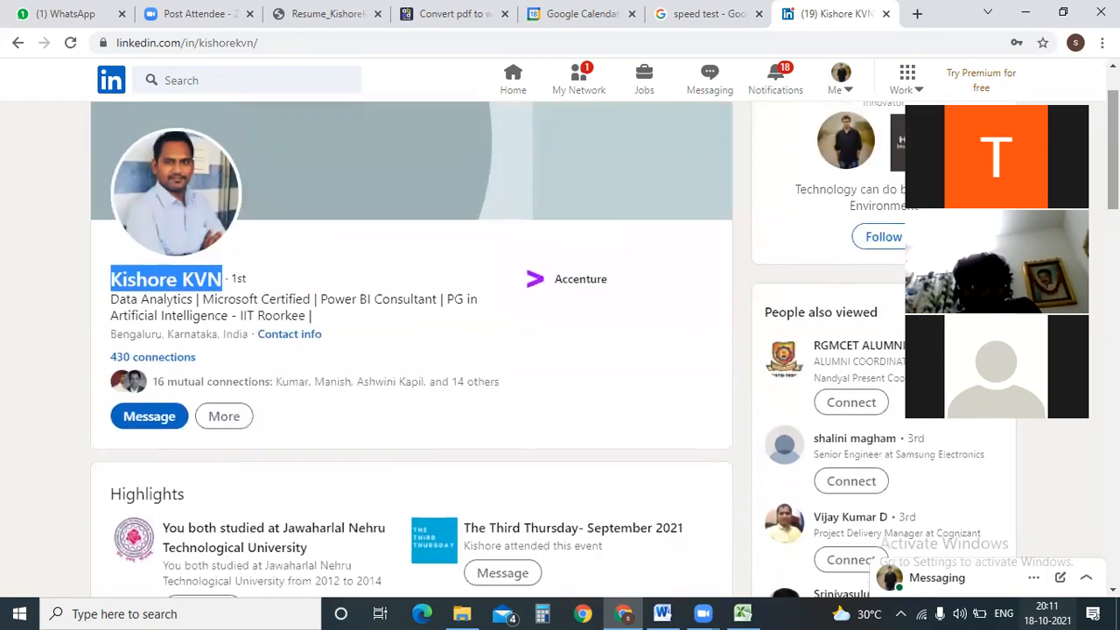
pyautogui.moveTo(110, 300); pyautogui.dragTo(377, 325)
pyautogui.click(322, 328)
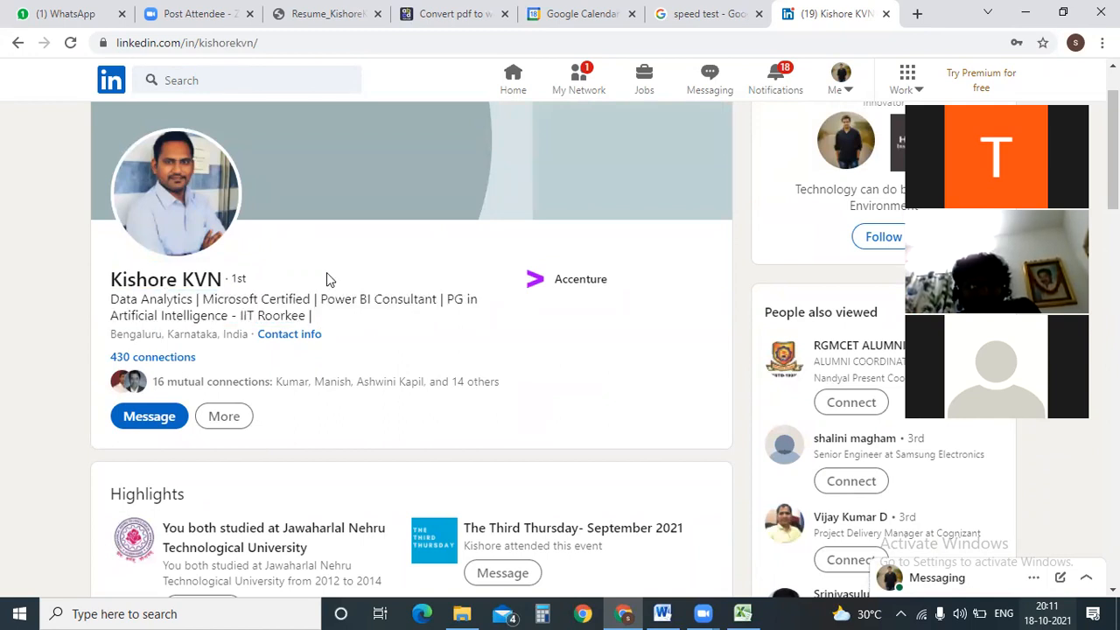
# View the contact's profile photo full size, close it, and scroll down to their experience and education.
pyautogui.click(219, 188)
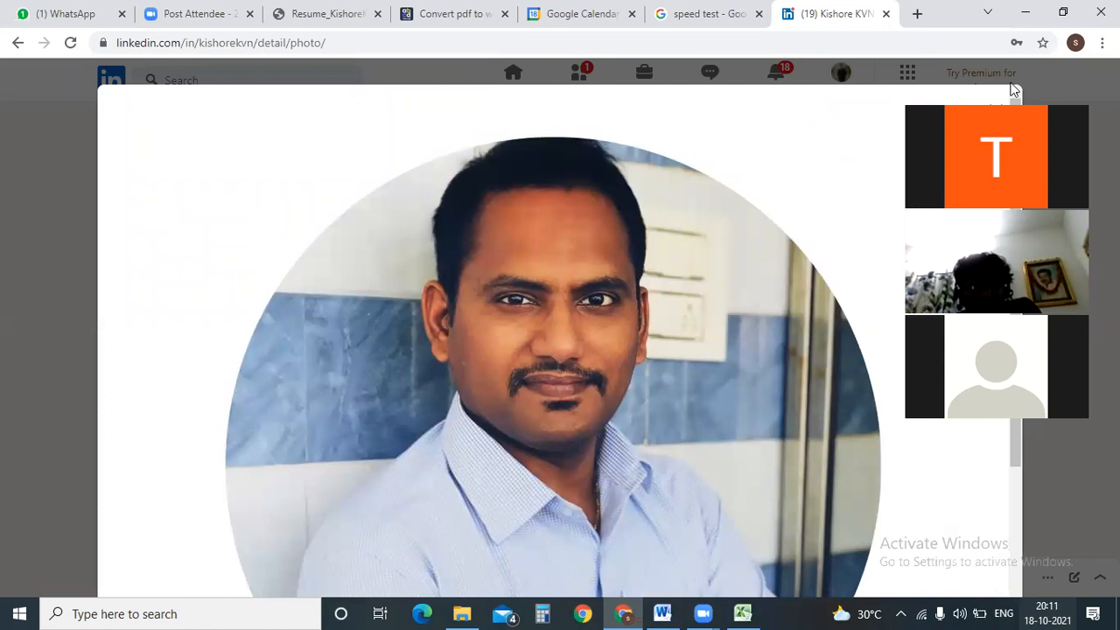
pyautogui.moveTo(1011, 86); pyautogui.dragTo(1037, 125)
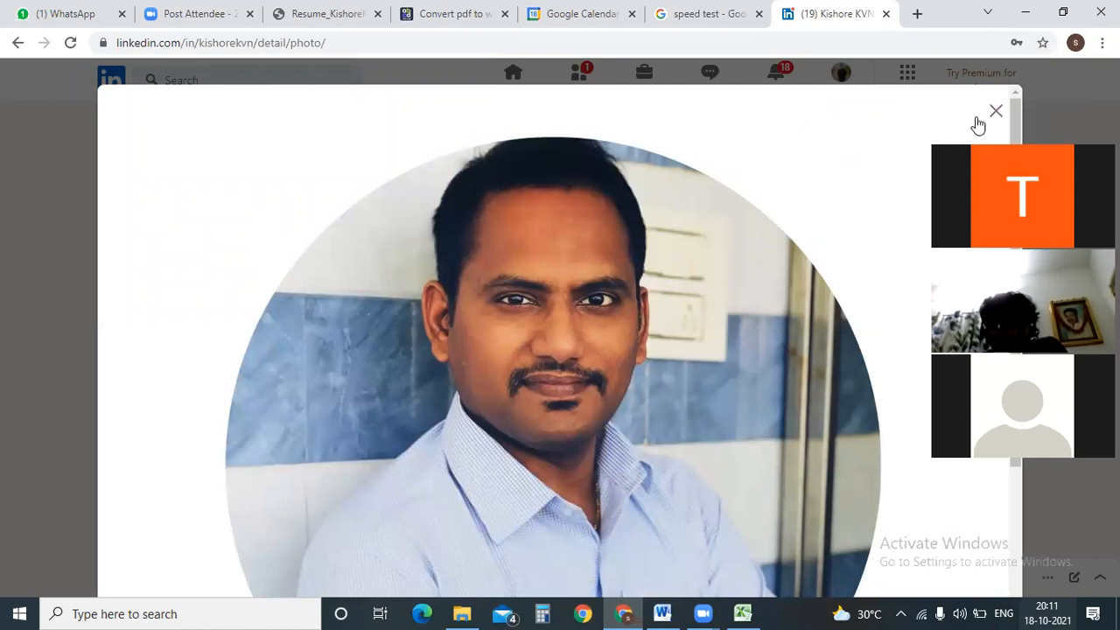
pyautogui.click(992, 114)
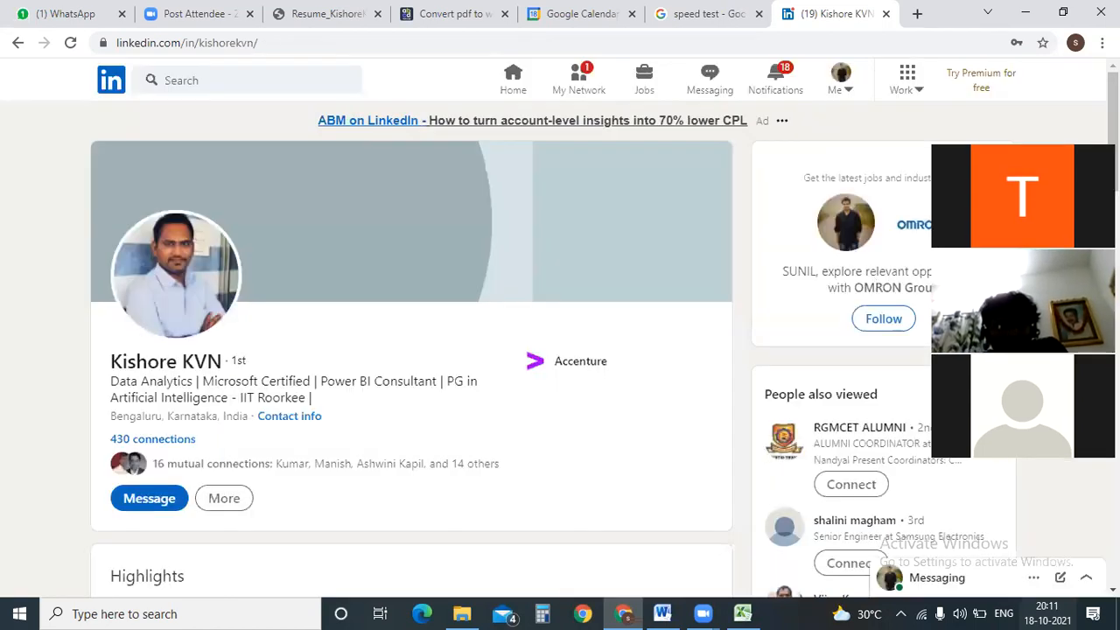
pyautogui.scroll(-10, 411, 368)
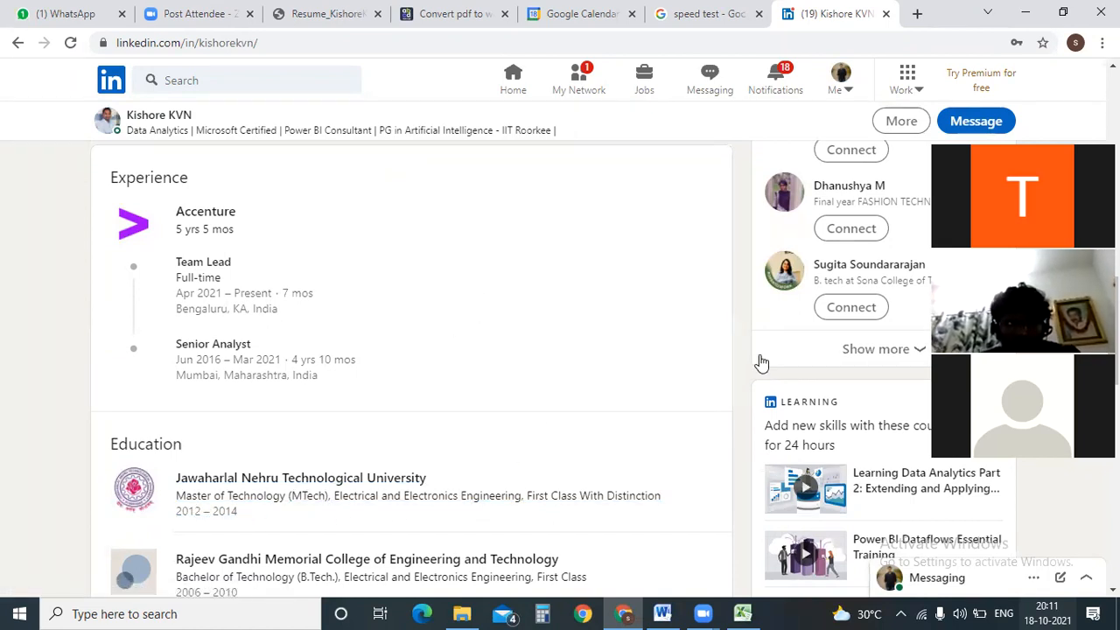
pyautogui.click(744, 612)
# Select G12, then move to the matches sheet and select cells A2 and F8.
pyautogui.click(300, 392)
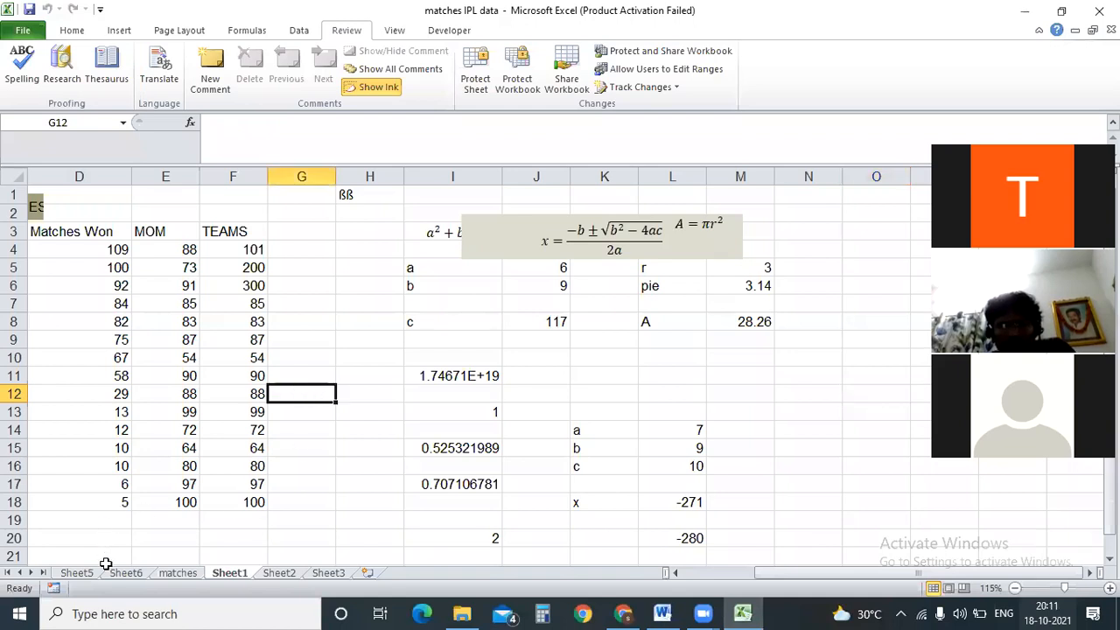
pyautogui.click(177, 573)
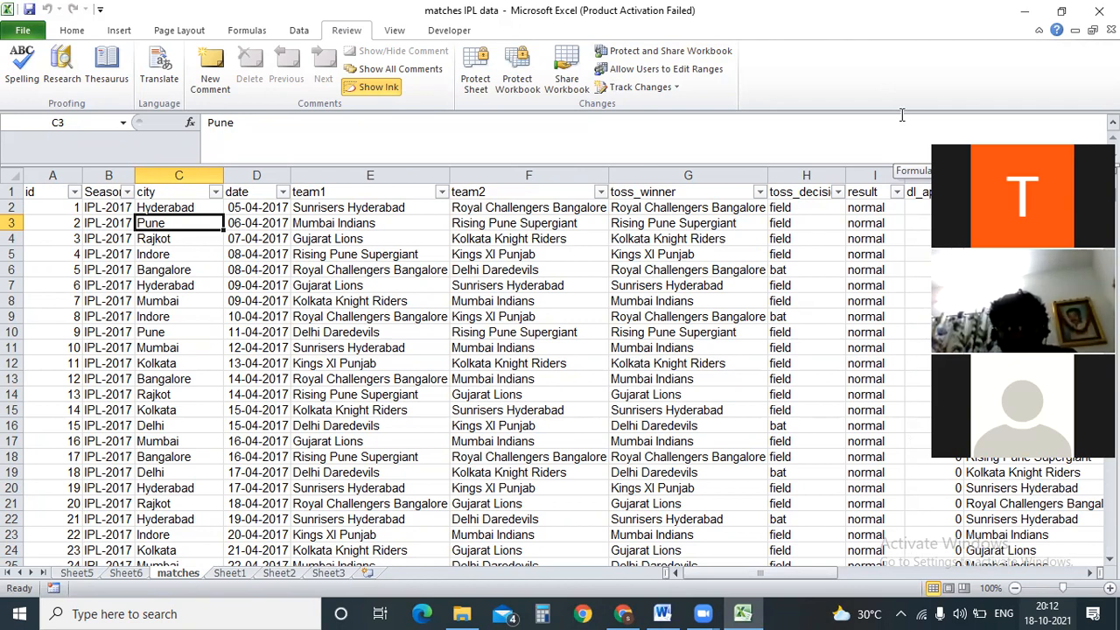
pyautogui.click(71, 207)
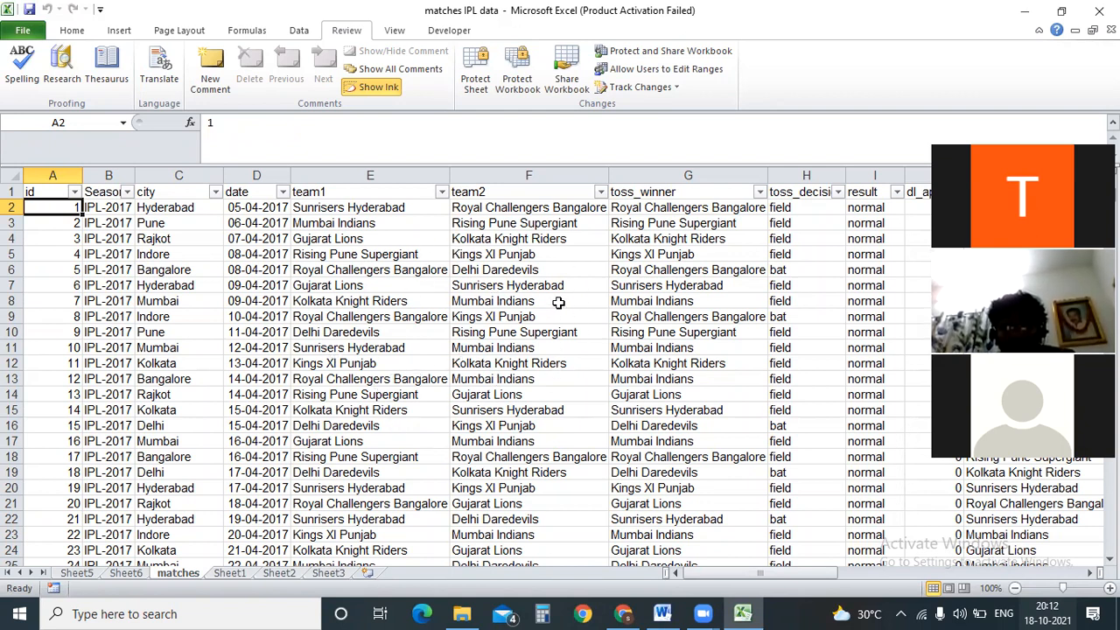
pyautogui.click(559, 302)
pyautogui.click(537, 247)
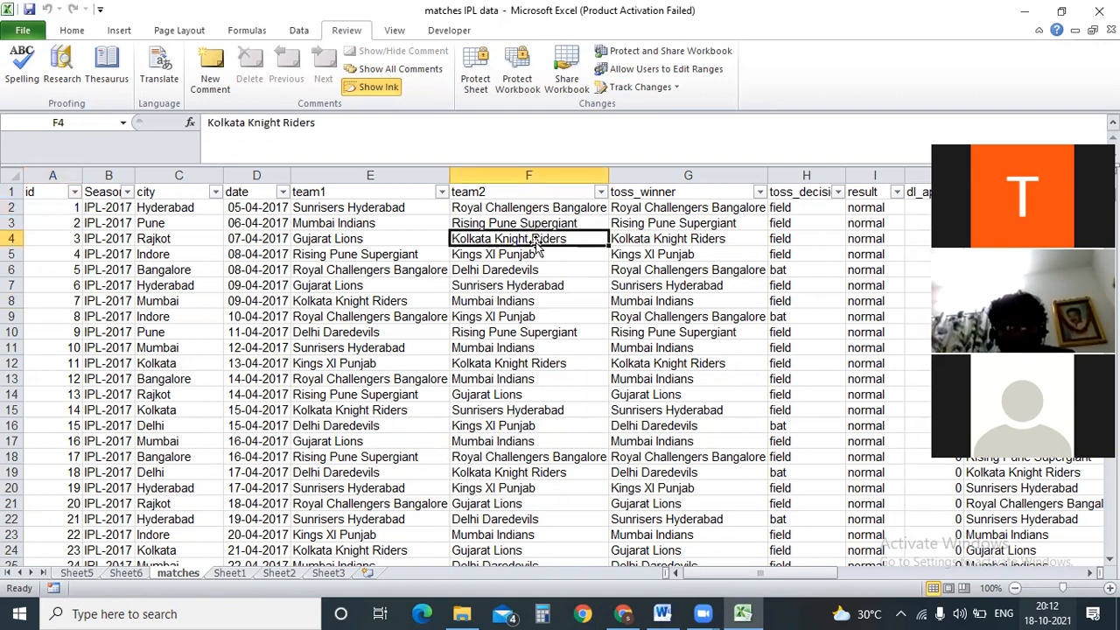
pyautogui.click(556, 282)
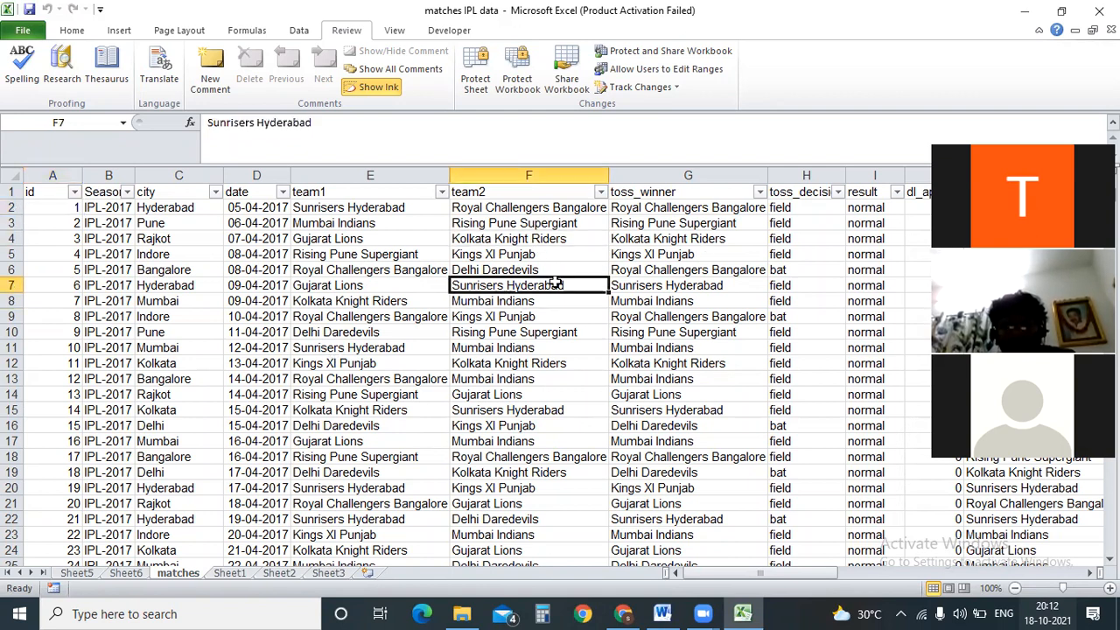
pyautogui.click(569, 333)
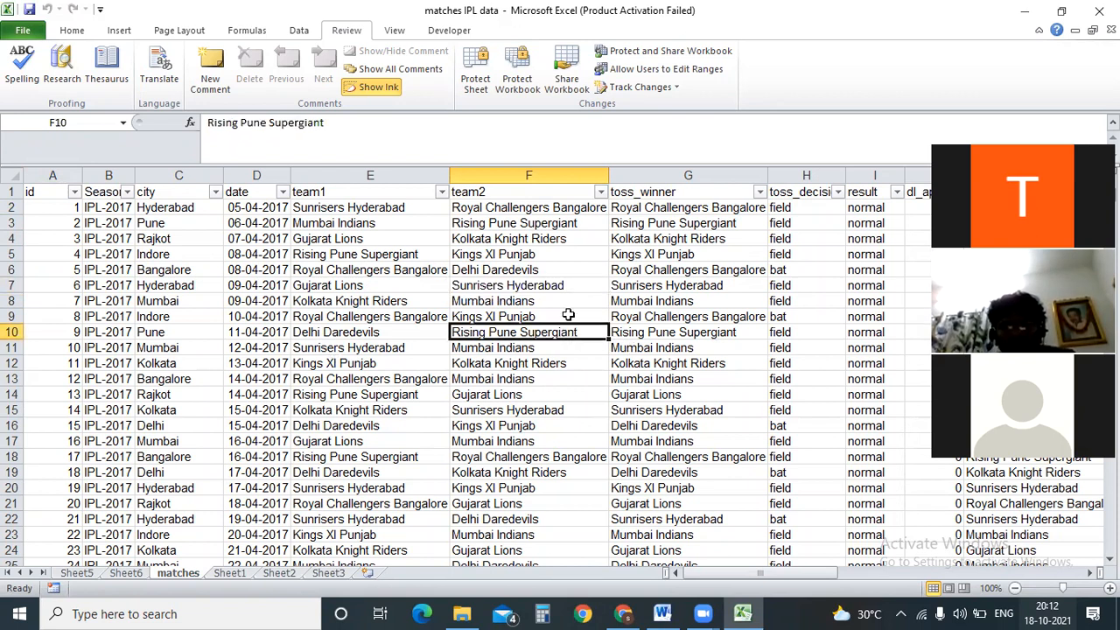
pyautogui.click(530, 258)
pyautogui.click(573, 284)
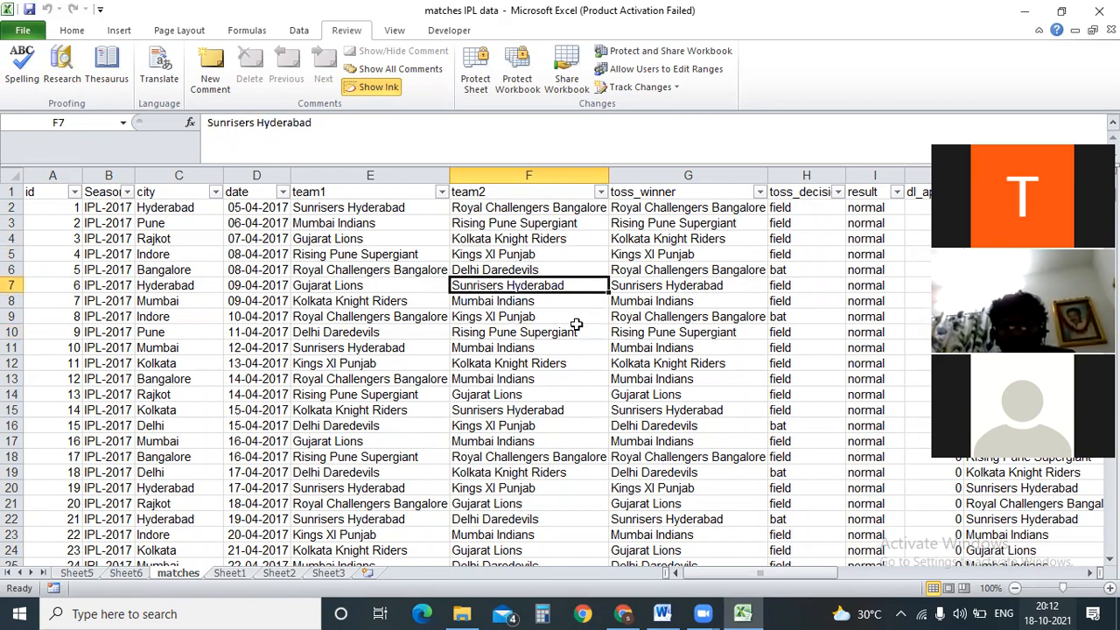
pyautogui.click(549, 304)
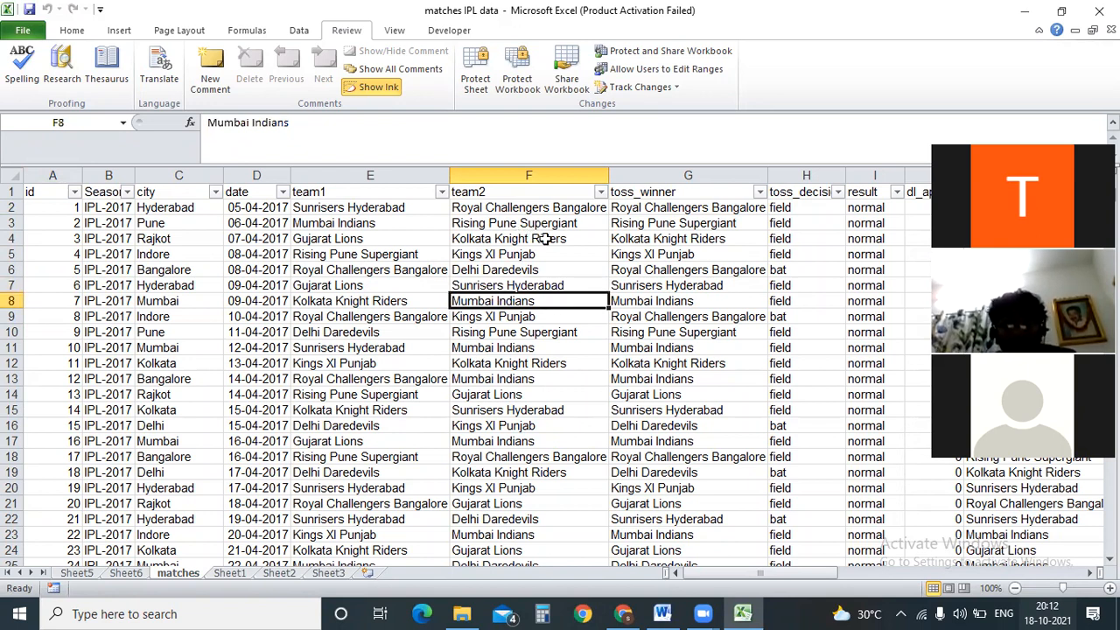
pyautogui.moveTo(553, 210); pyautogui.dragTo(544, 360)
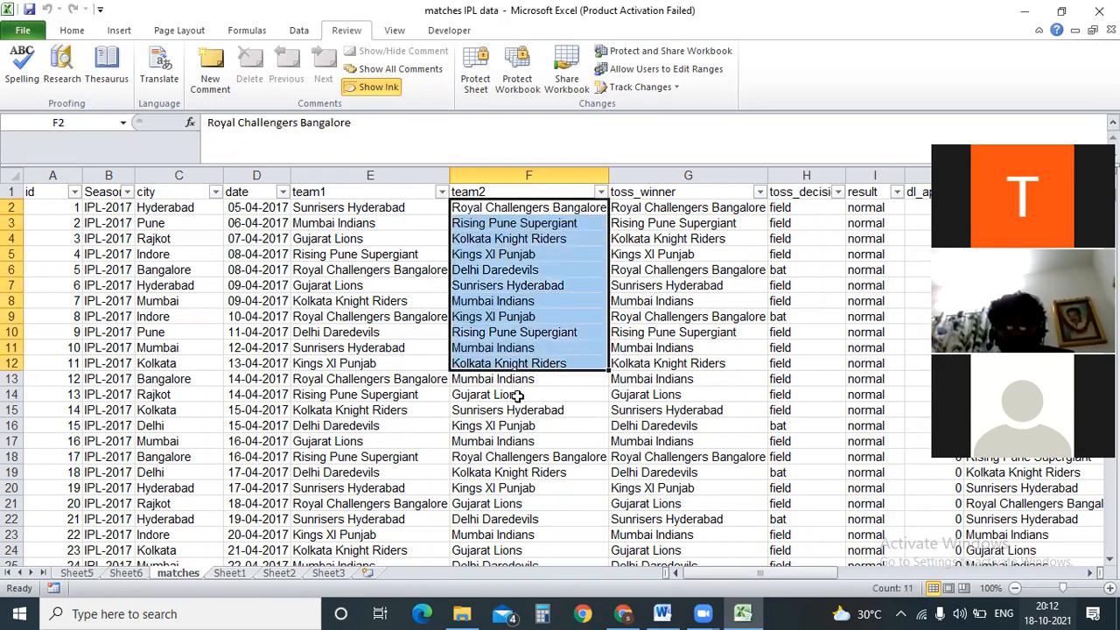
pyautogui.moveTo(663, 210); pyautogui.dragTo(666, 369)
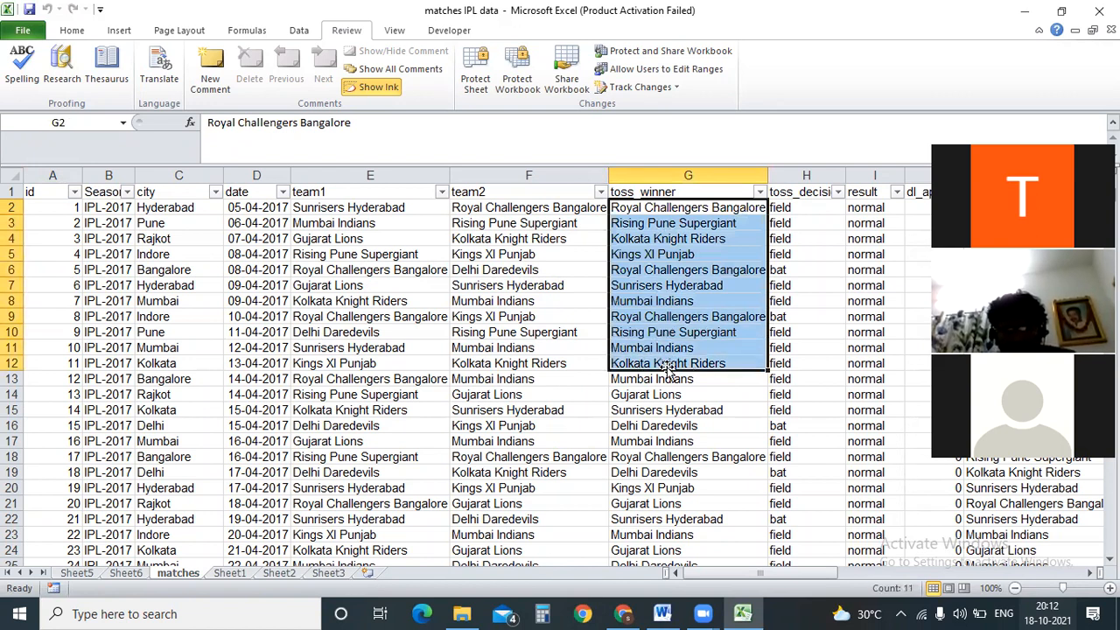
pyautogui.moveTo(588, 210); pyautogui.dragTo(633, 378)
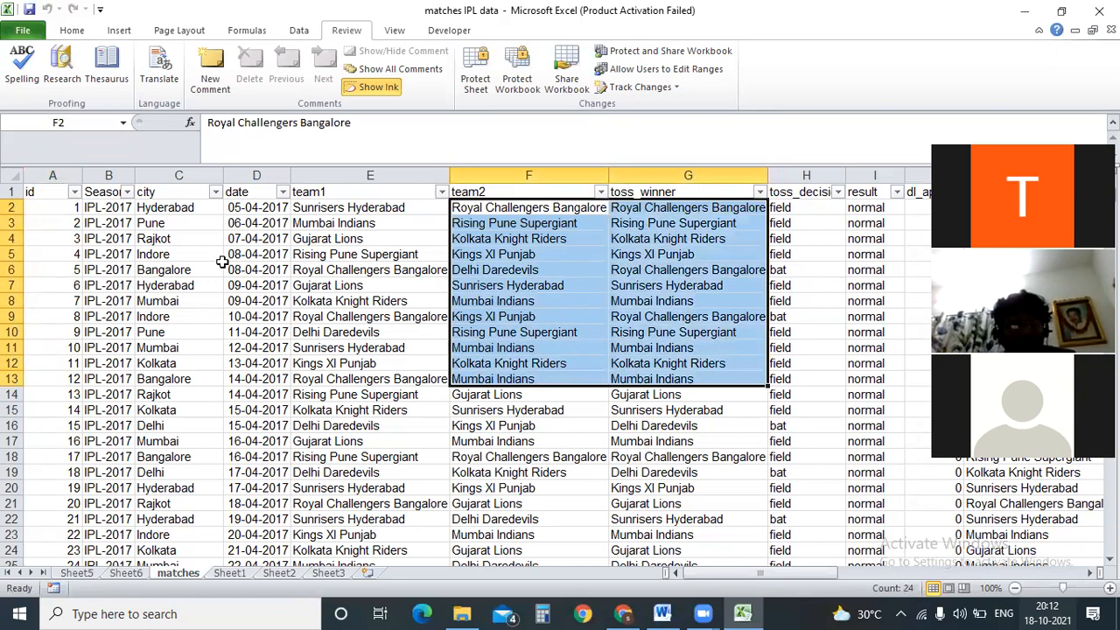
pyautogui.moveTo(77, 207); pyautogui.dragTo(865, 360)
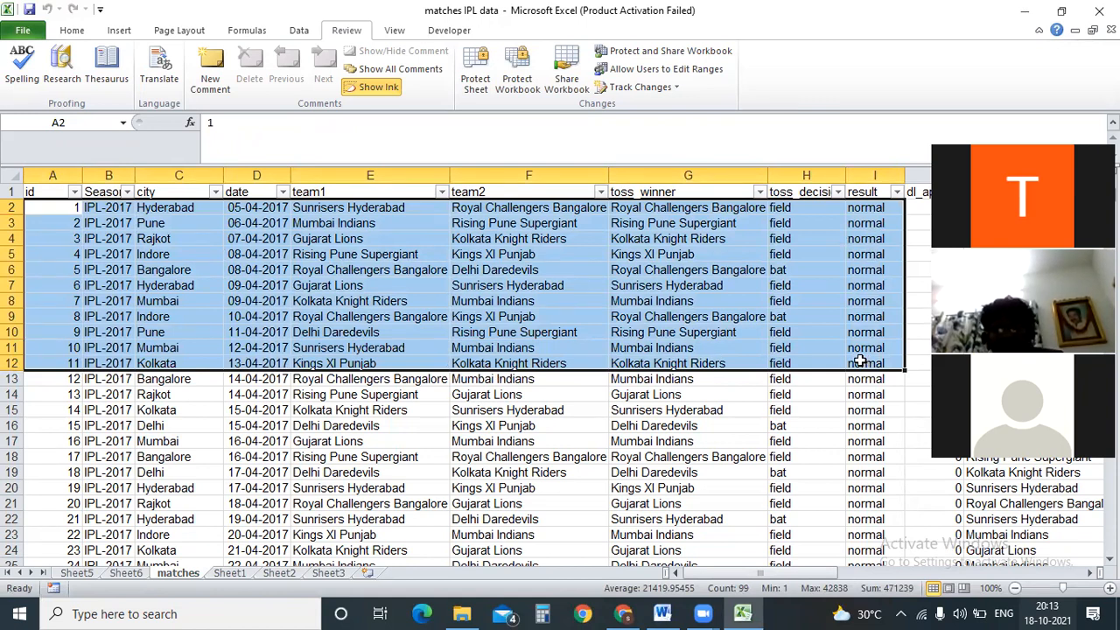
pyautogui.click(431, 395)
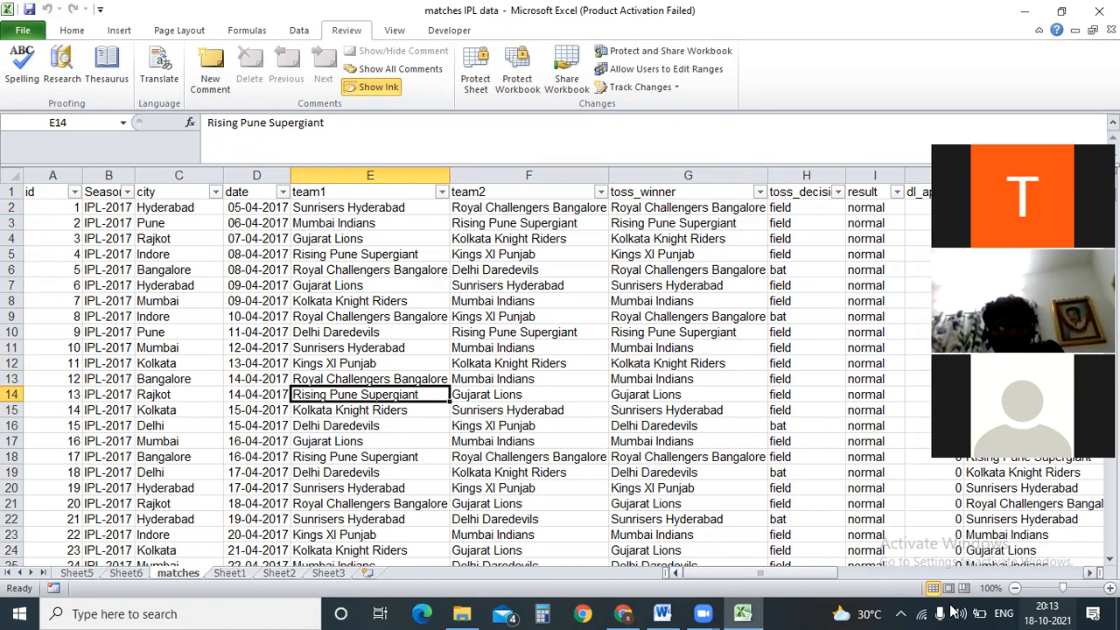
pyautogui.click(1067, 609)
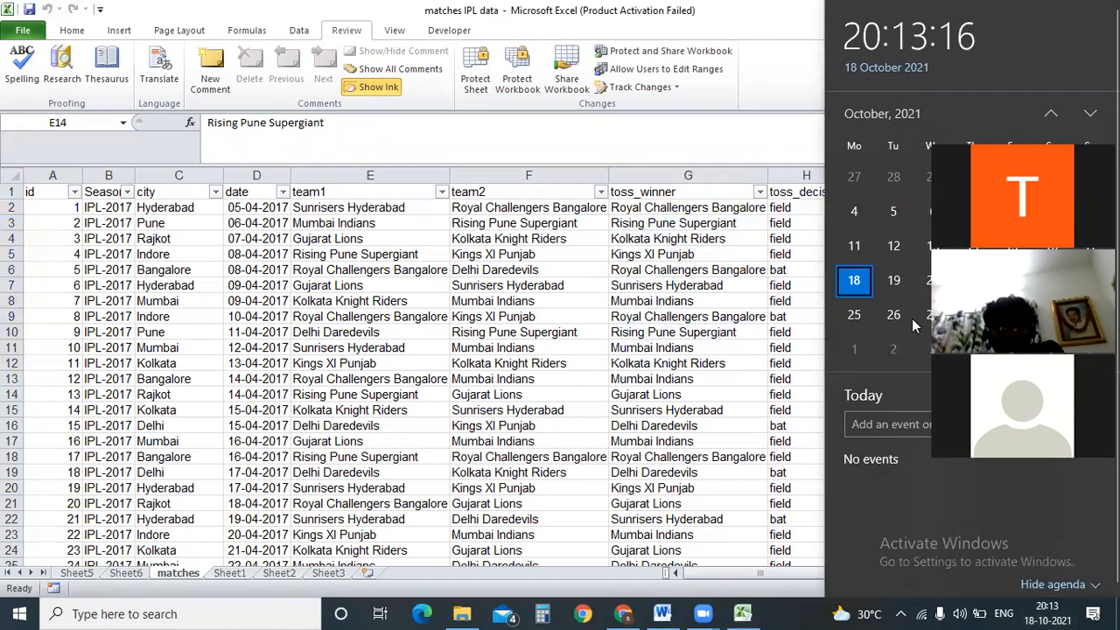
pyautogui.click(345, 273)
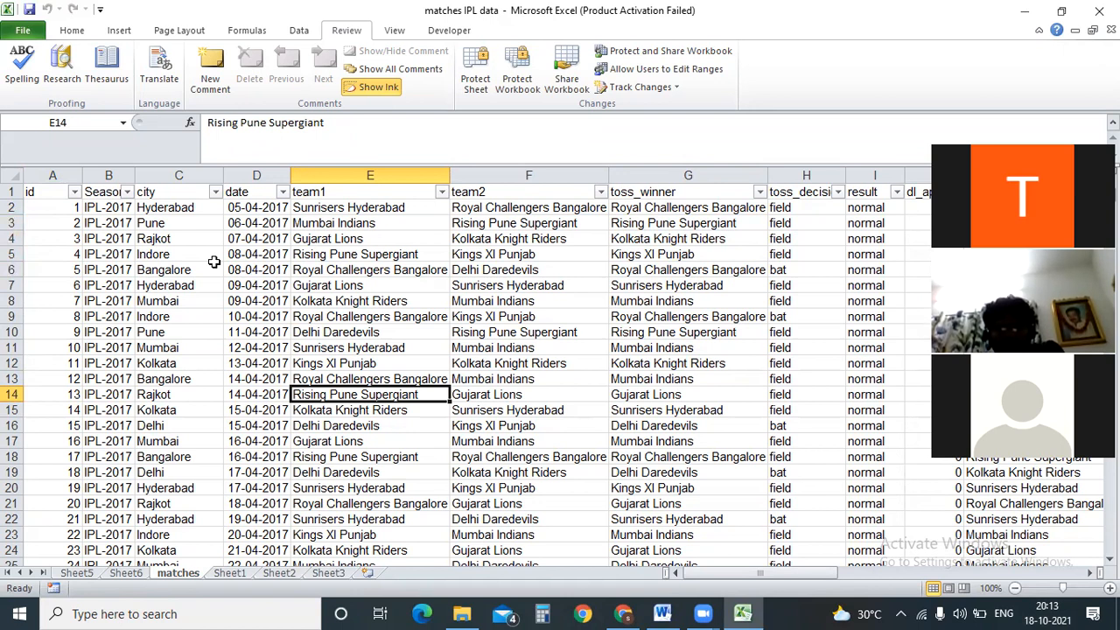
pyautogui.click(385, 208)
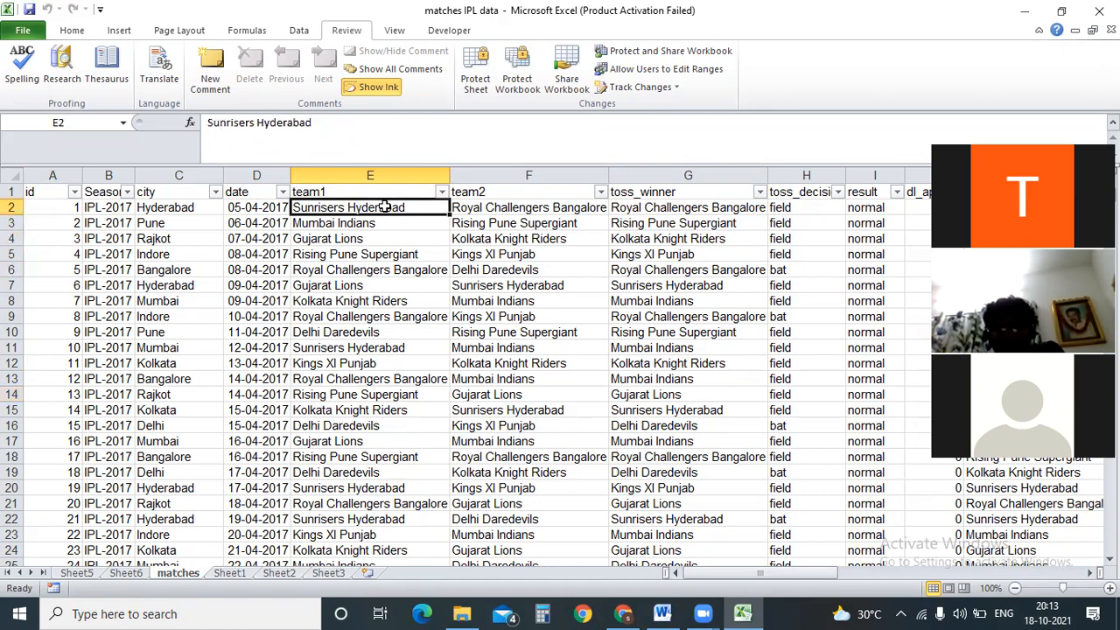
# Select cells E5 and E4 (Gujarat Lions) on the matches sheet and show the Home commands.
pyautogui.click(405, 255)
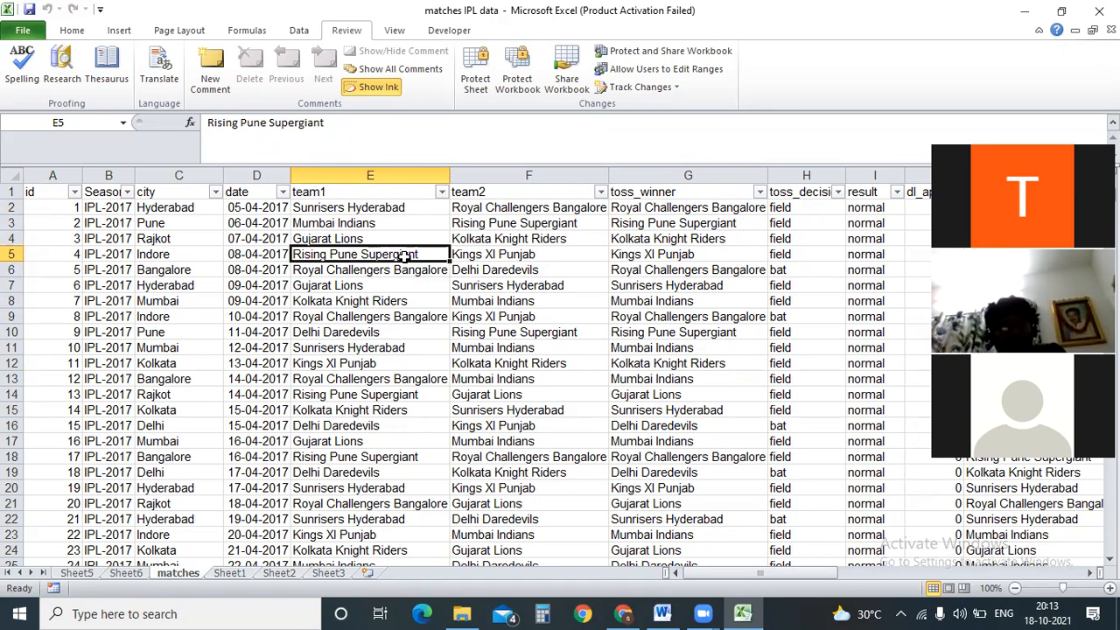
pyautogui.click(361, 233)
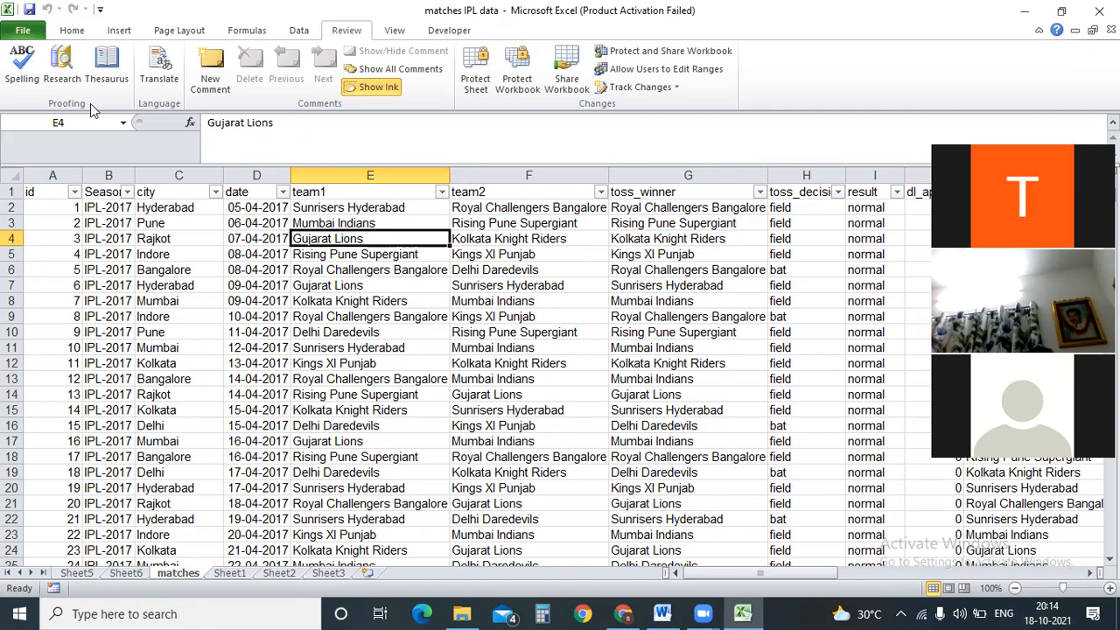
pyautogui.click(73, 33)
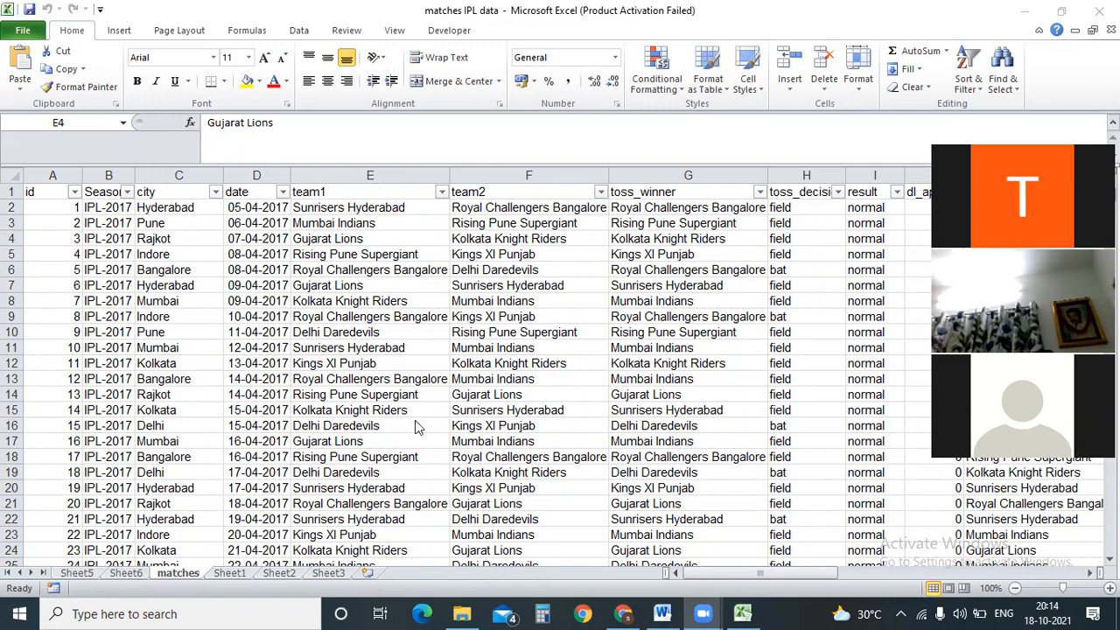
# Refocus the matches workbook and show the Insert tab's table, chart and sparkline commands.
pyautogui.click(446, 370)
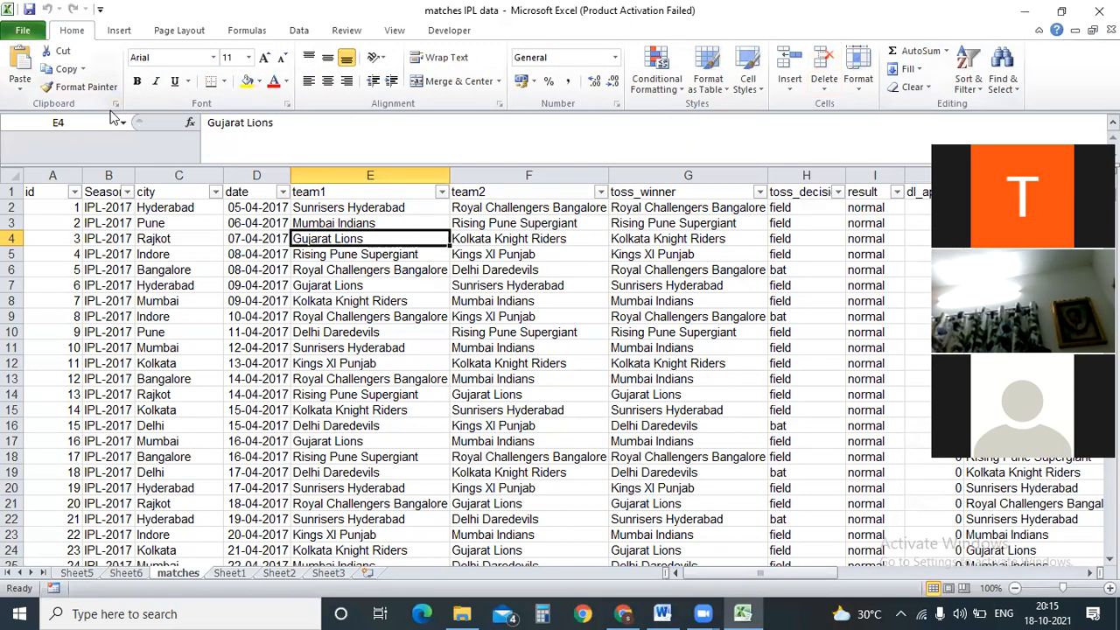
pyautogui.click(120, 33)
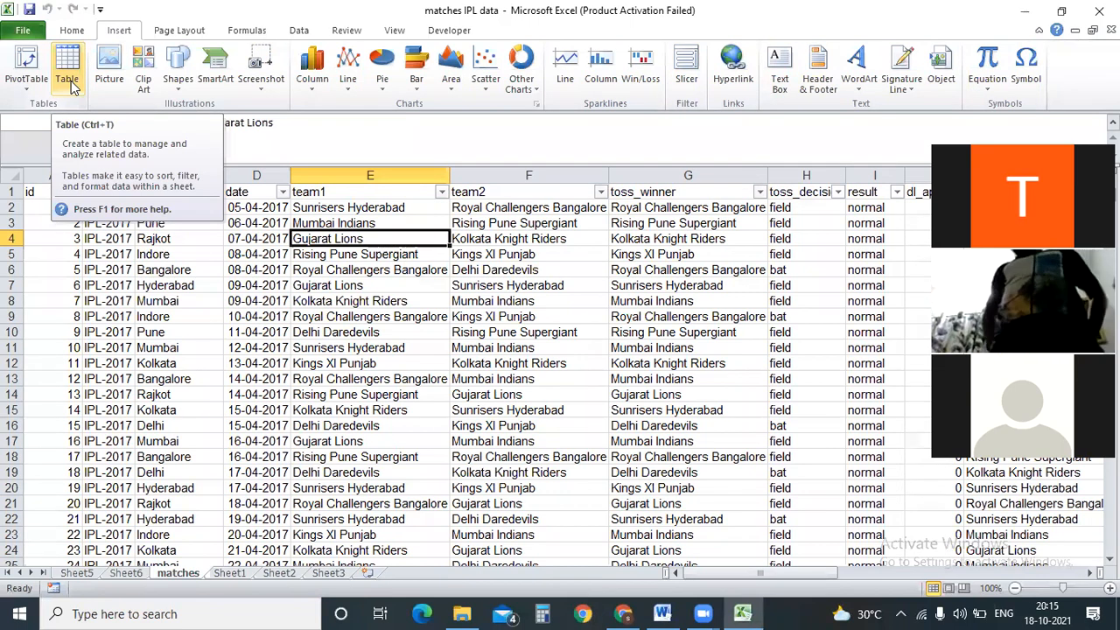
# Look through the Page Layout and Insert tabs, select cell F8, then open Windows search.
pyautogui.click(177, 35)
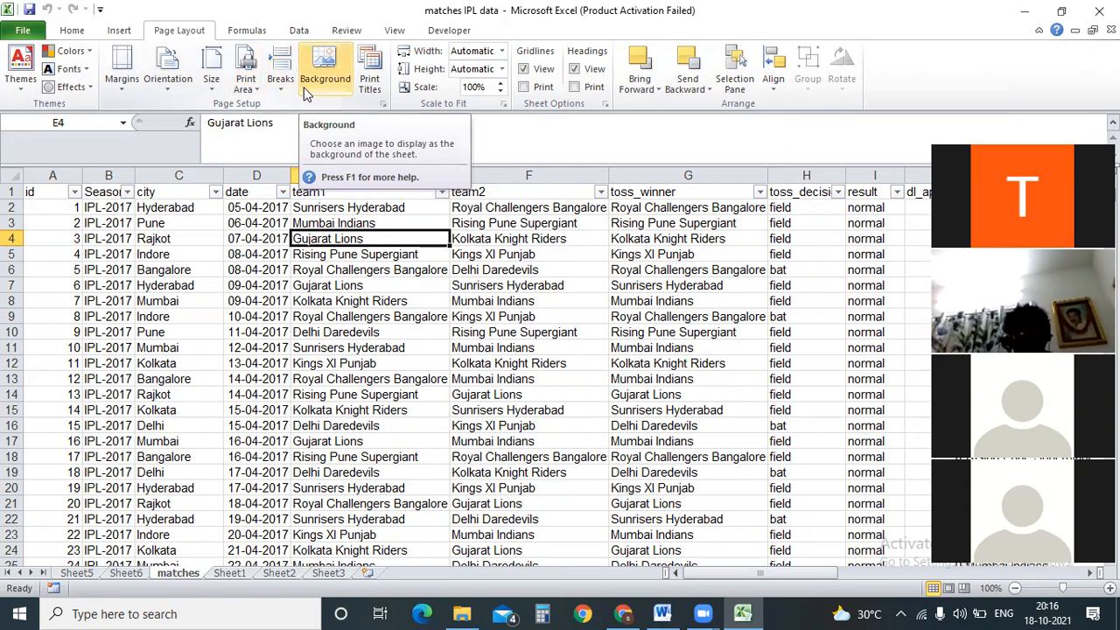
pyautogui.click(481, 299)
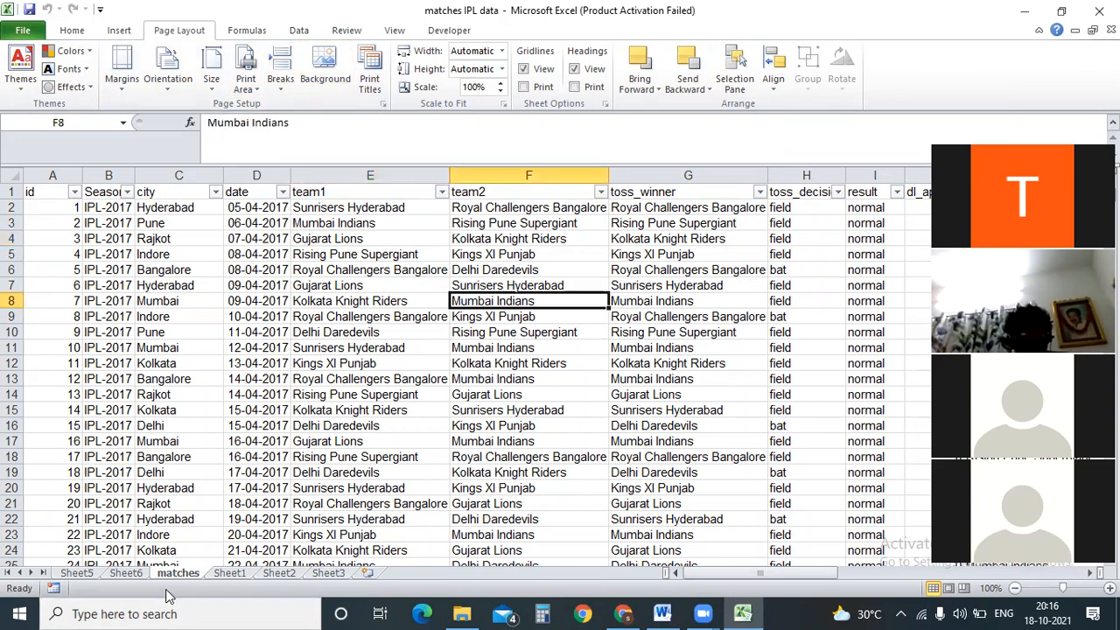
pyautogui.click(119, 31)
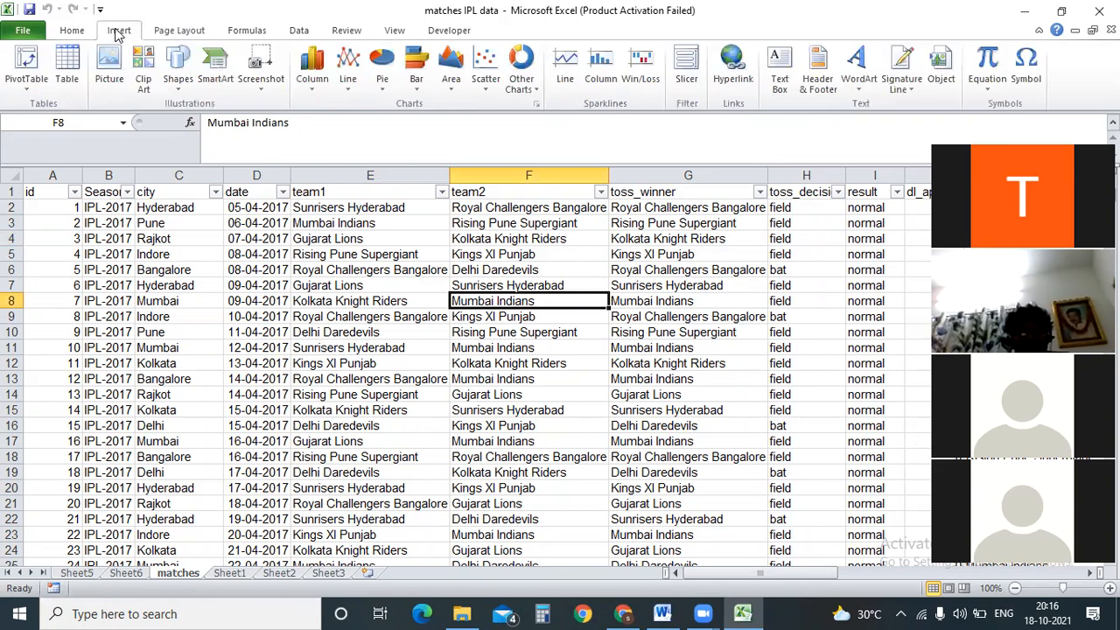
pyautogui.click(180, 32)
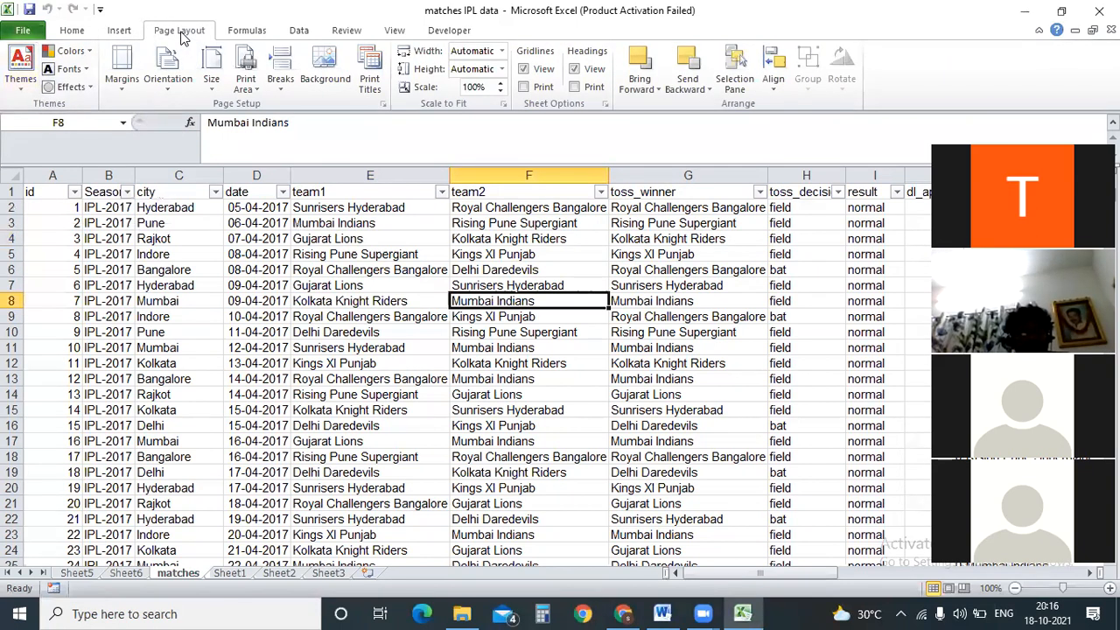
pyautogui.click(154, 612)
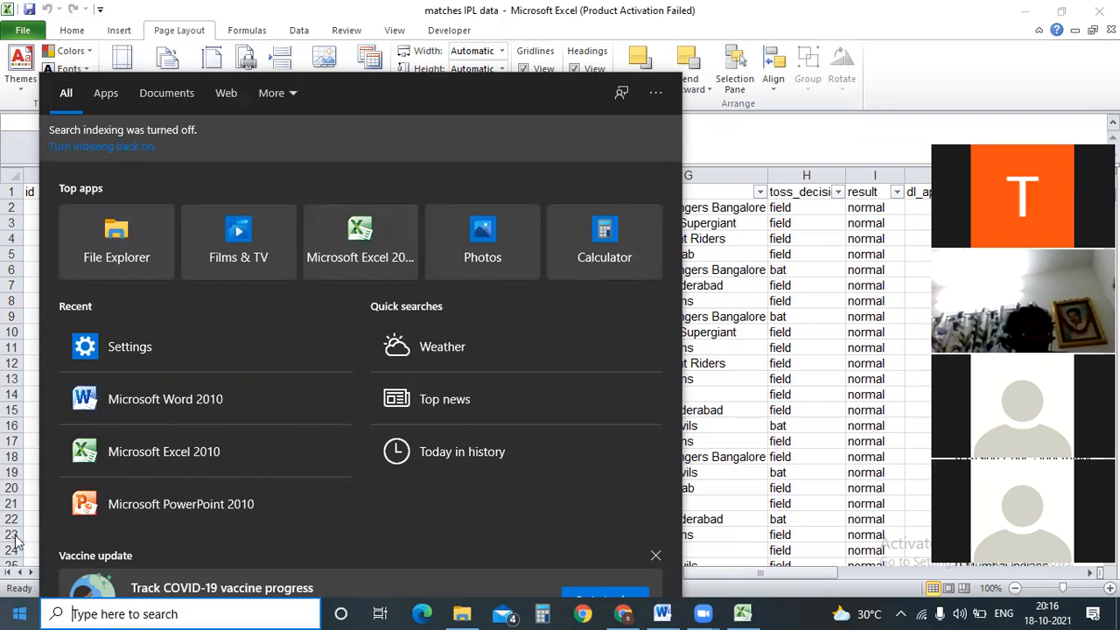
# Launch Word 2010 with a blank Document11 and switch its page orientation to Landscape.
pyautogui.click(148, 399)
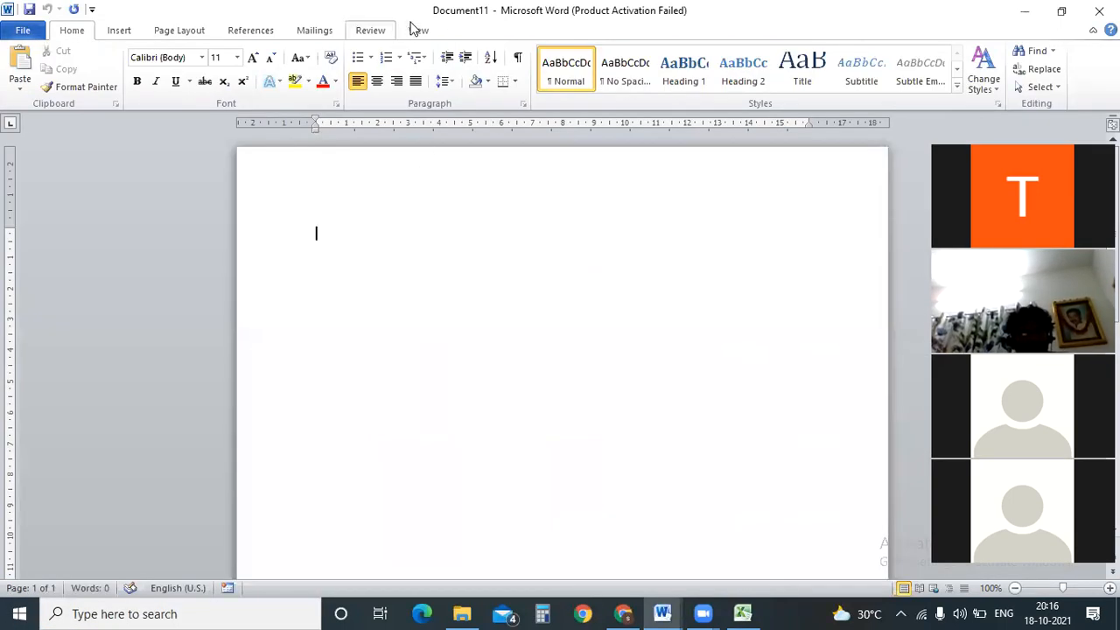
pyautogui.click(151, 32)
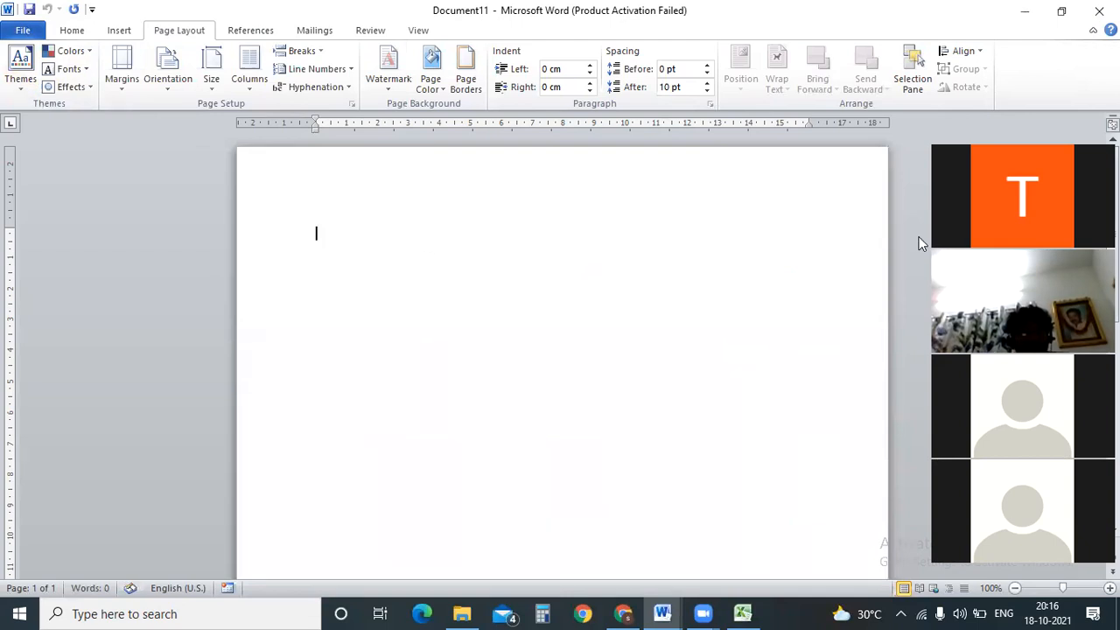
pyautogui.moveTo(945, 244); pyautogui.dragTo(905, 244)
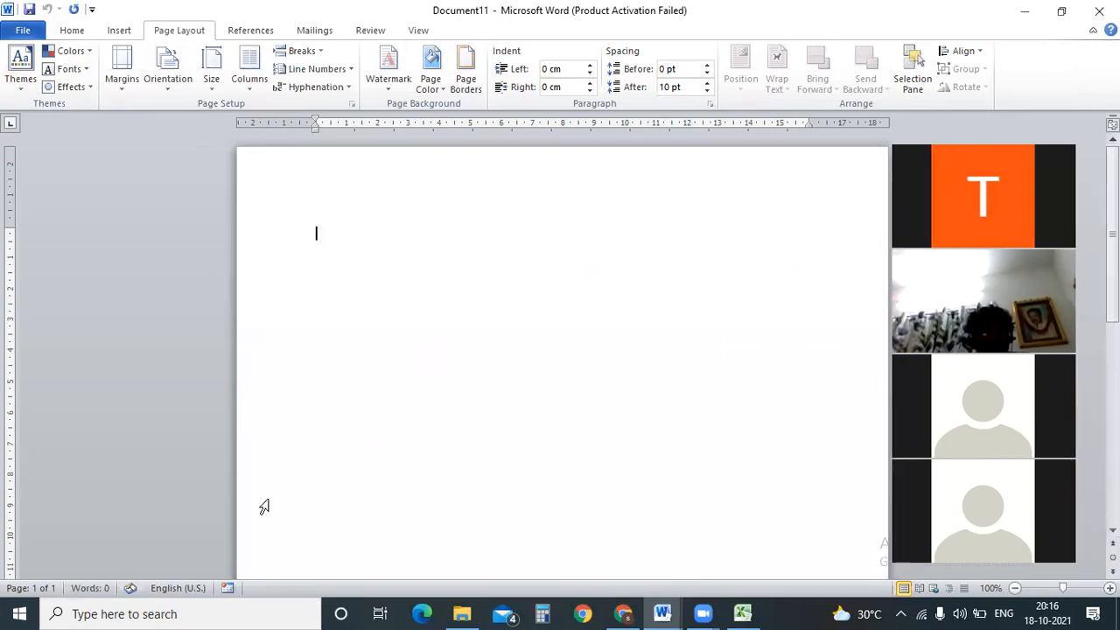
pyautogui.scroll(-8, 462, 558)
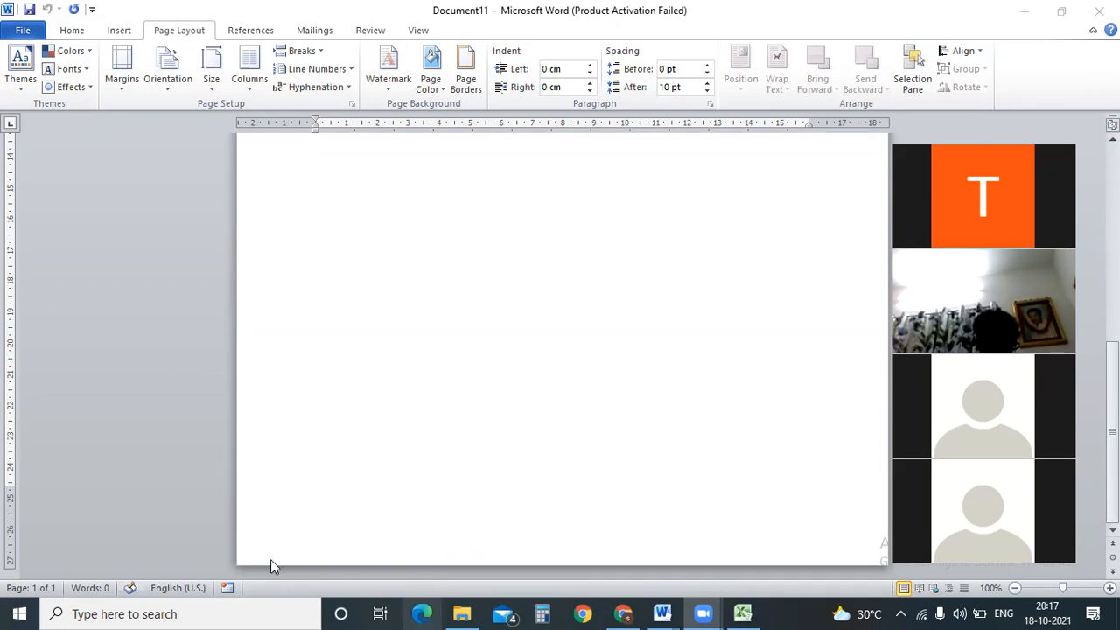
pyautogui.moveTo(1113, 378); pyautogui.dragTo(1113, 179)
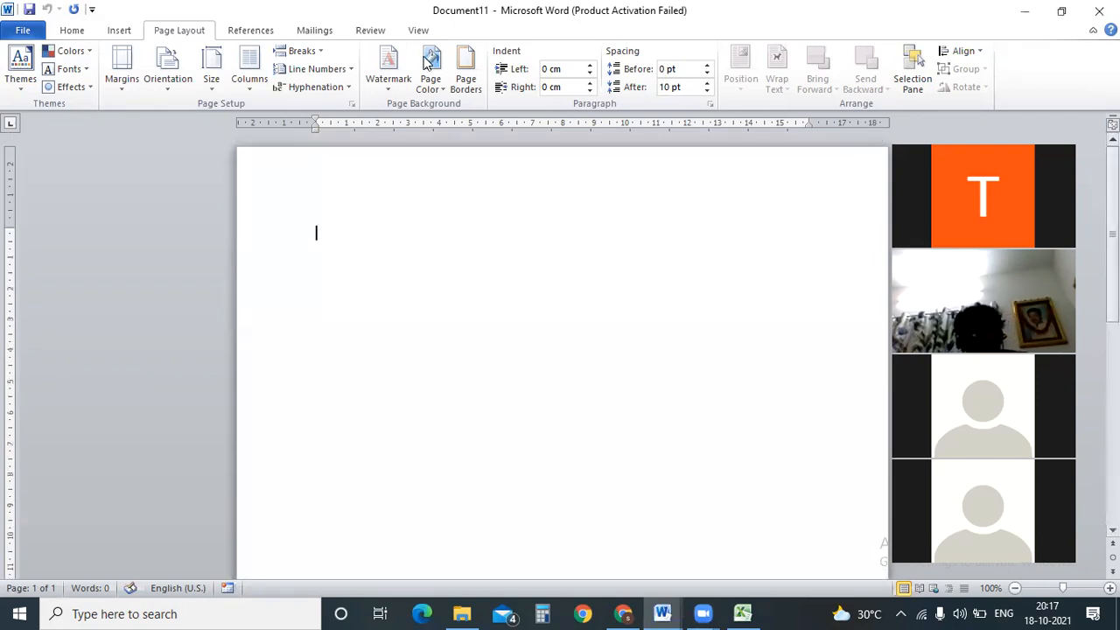
pyautogui.click(168, 77)
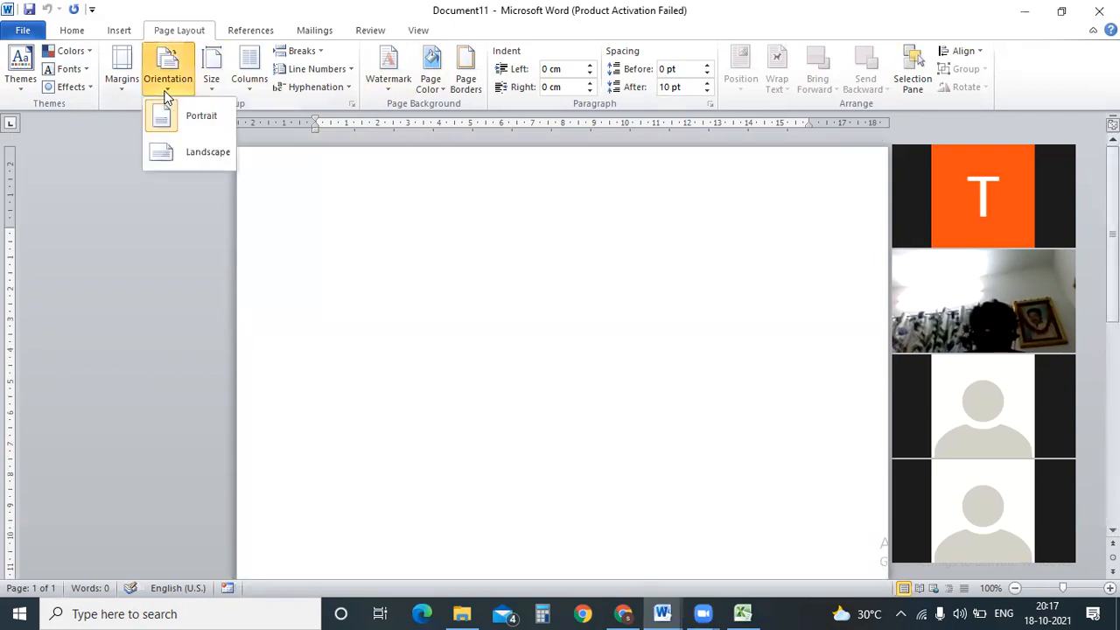
pyautogui.click(194, 152)
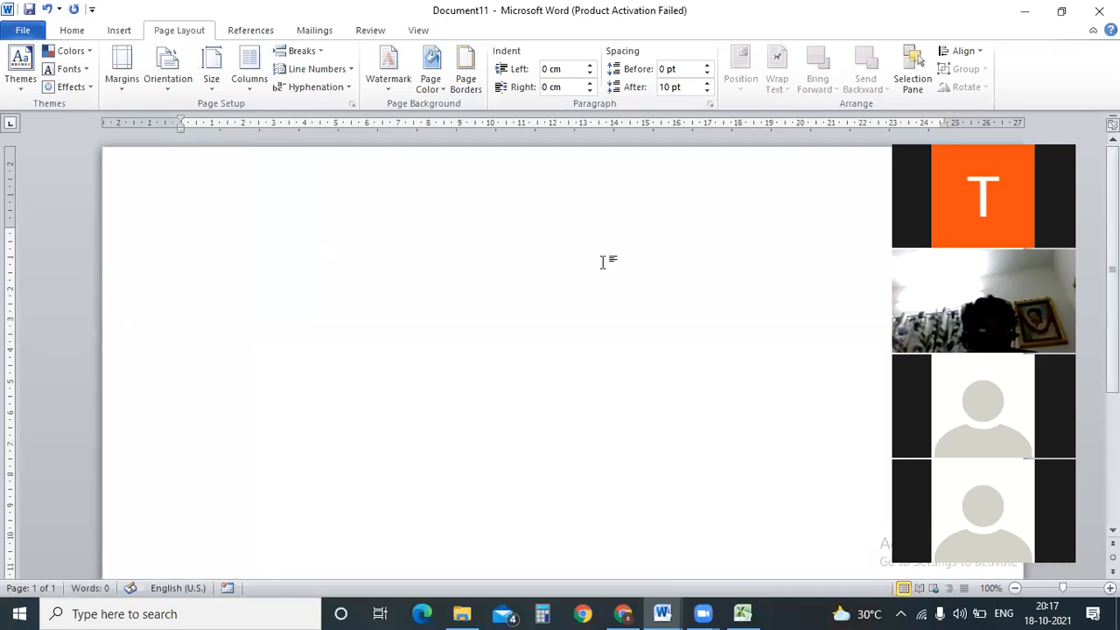
pyautogui.scroll(-1, 620, 325)
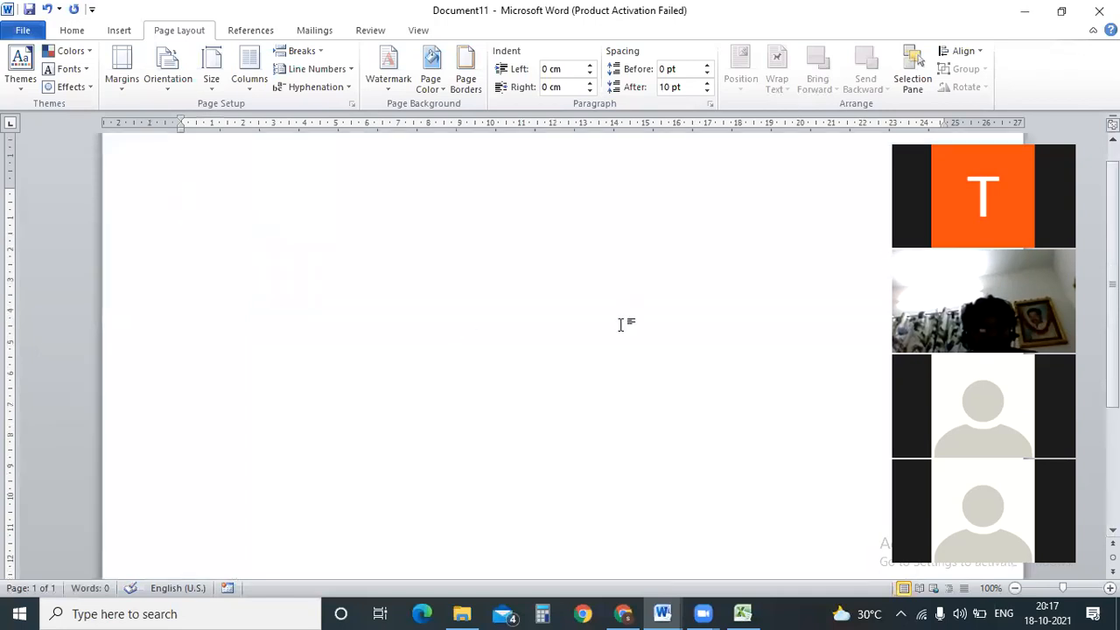
# Copy the MRF 'download' image from the Downloads folder and paste it into the Word document.
pyautogui.click(467, 613)
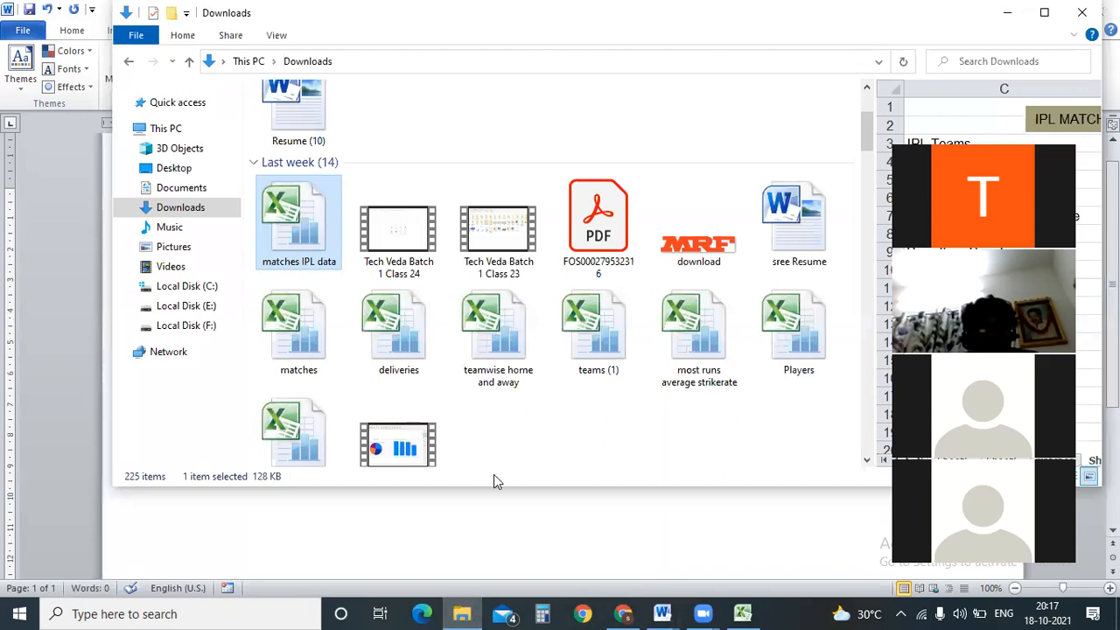
pyautogui.click(726, 251)
pyautogui.click(195, 510)
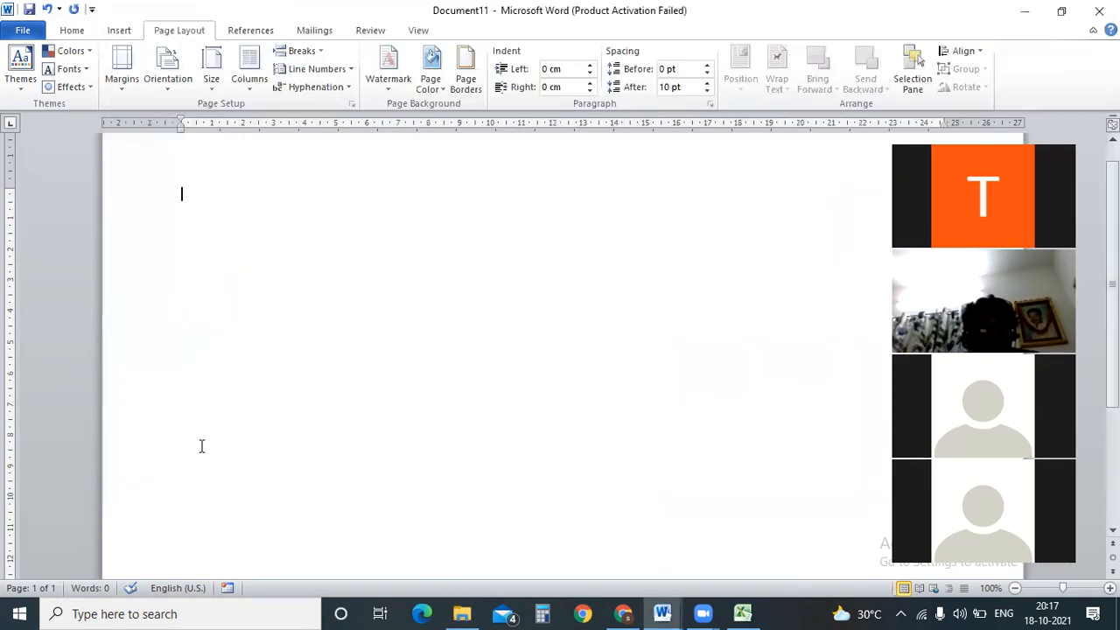
pyautogui.hotkey('ctrl', 'v')
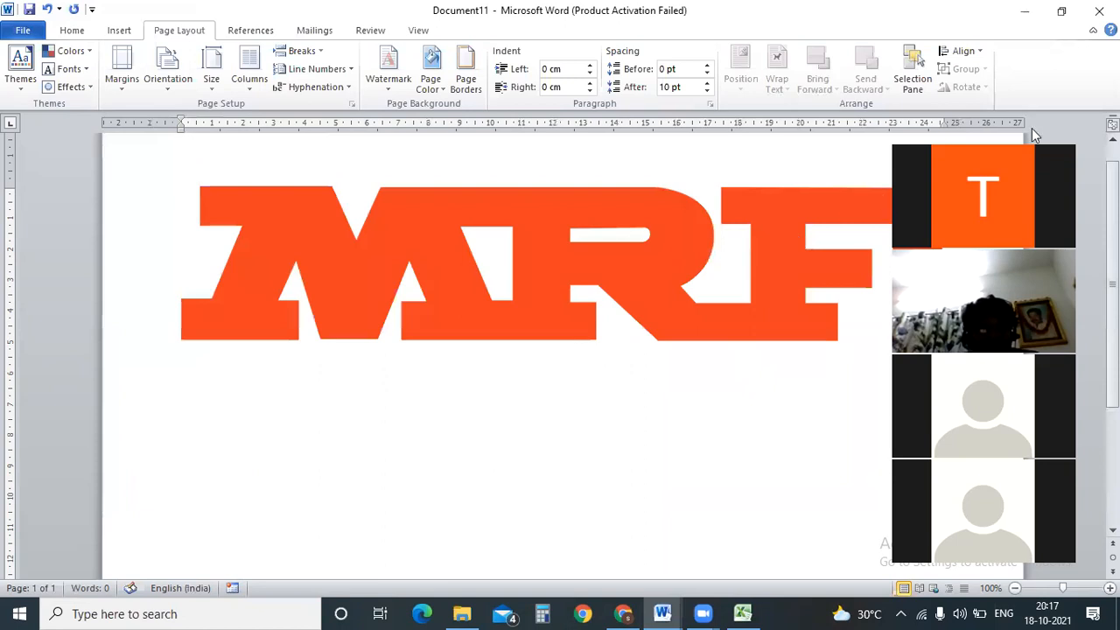
# Select the MRF logo and stretch it taller and wider across the page.
pyautogui.click(517, 336)
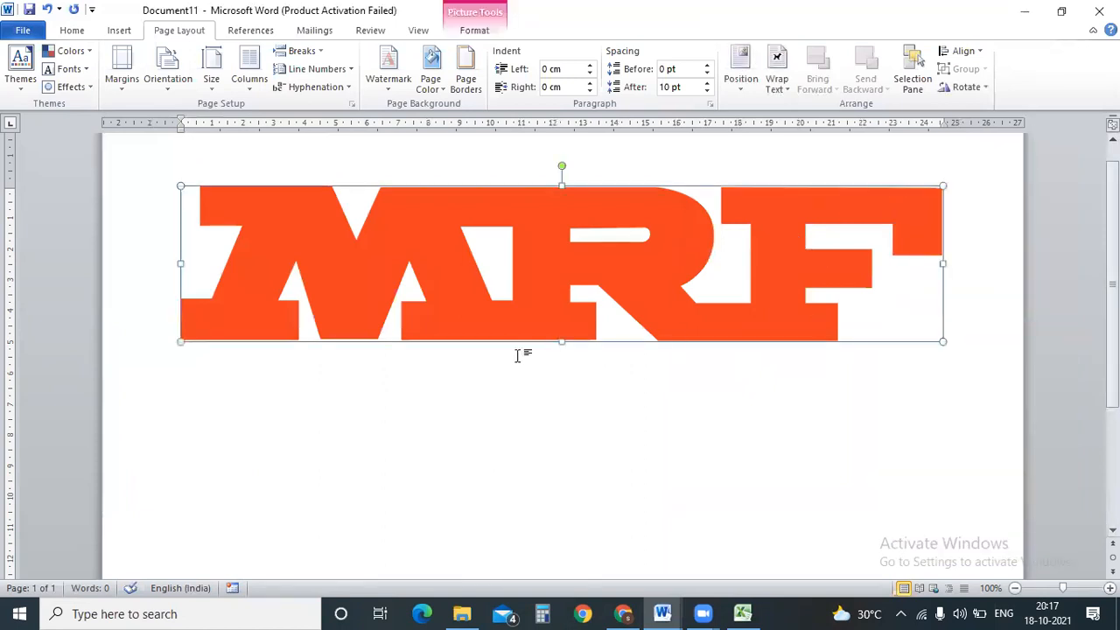
pyautogui.moveTo(561, 341); pyautogui.dragTo(569, 472)
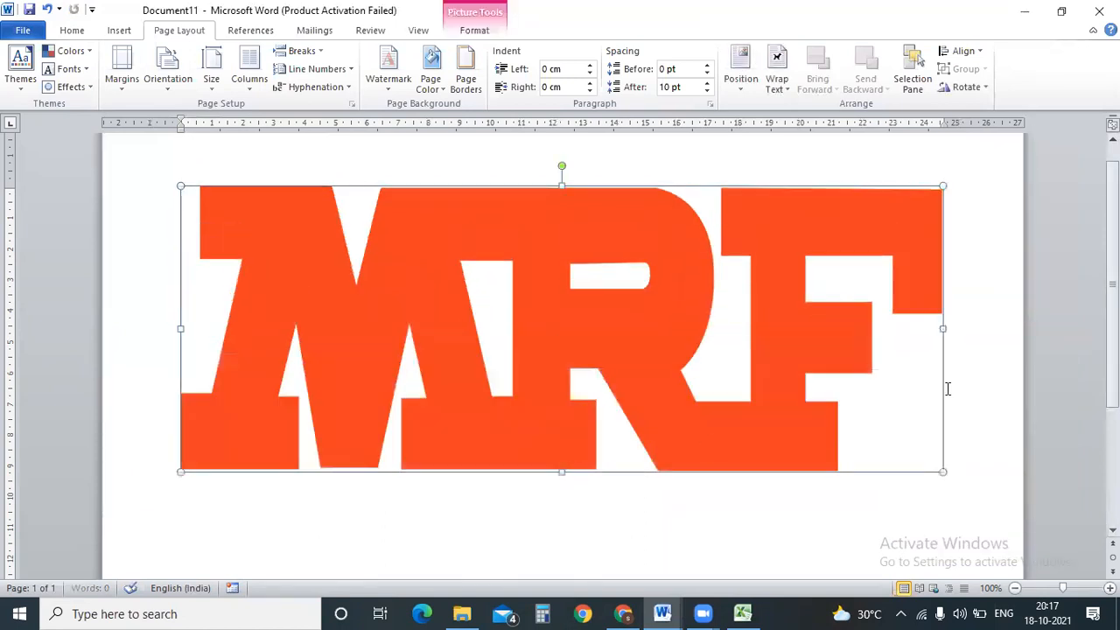
pyautogui.moveTo(943, 327); pyautogui.dragTo(981, 329)
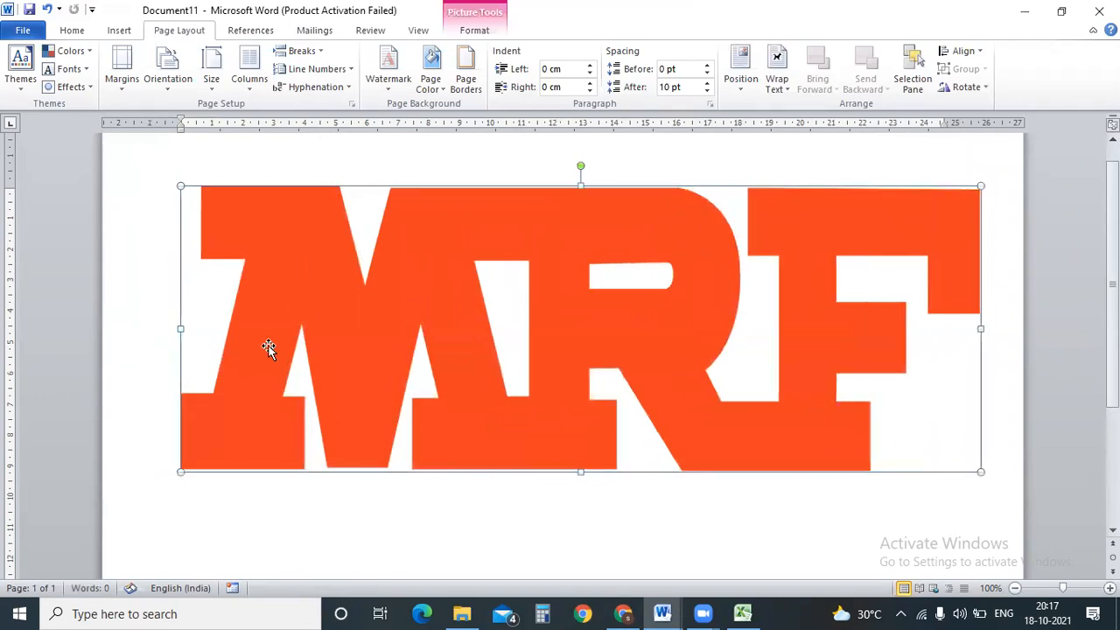
pyautogui.moveTo(178, 328); pyautogui.dragTo(96, 313)
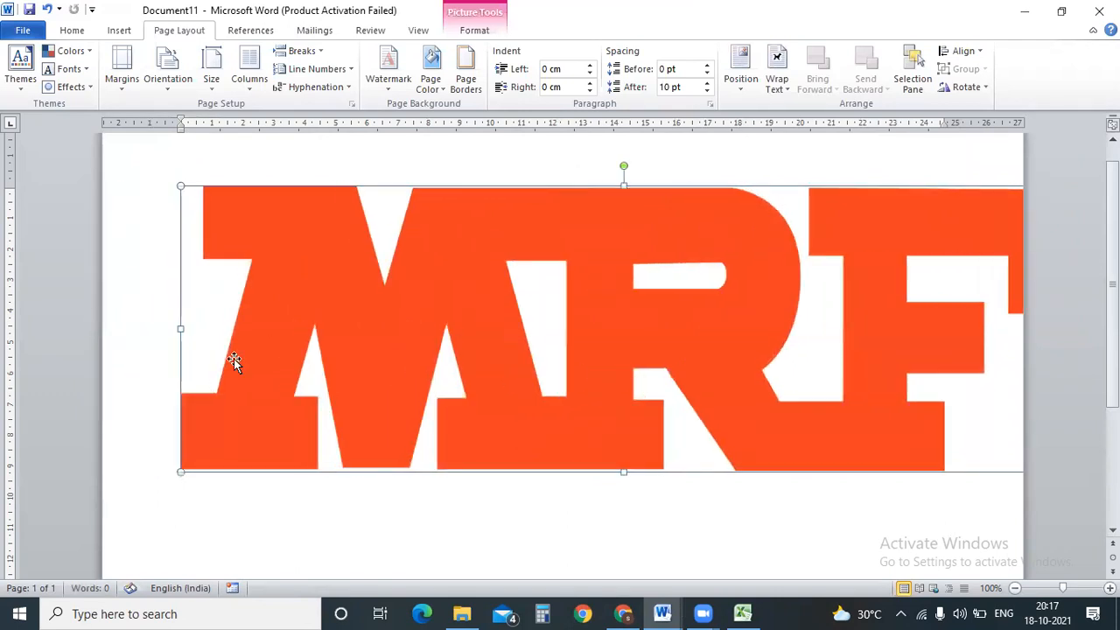
# Switch the page to portrait and shrink the MRF picture so it fits.
pyautogui.click(124, 66)
pyautogui.click(168, 69)
pyautogui.click(196, 130)
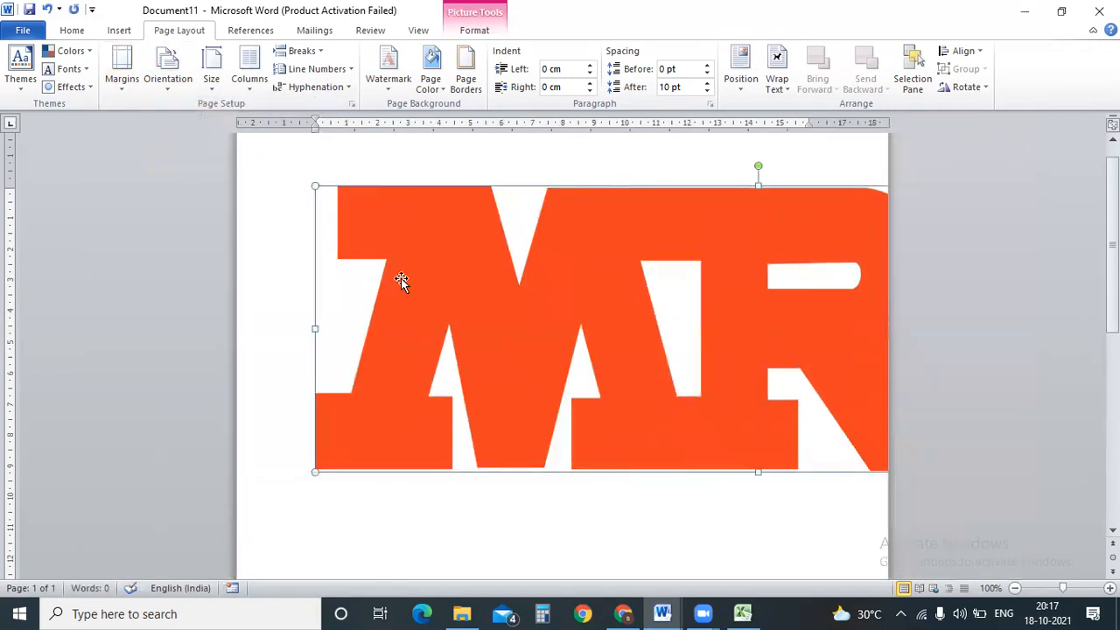
pyautogui.moveTo(314, 472); pyautogui.dragTo(446, 351)
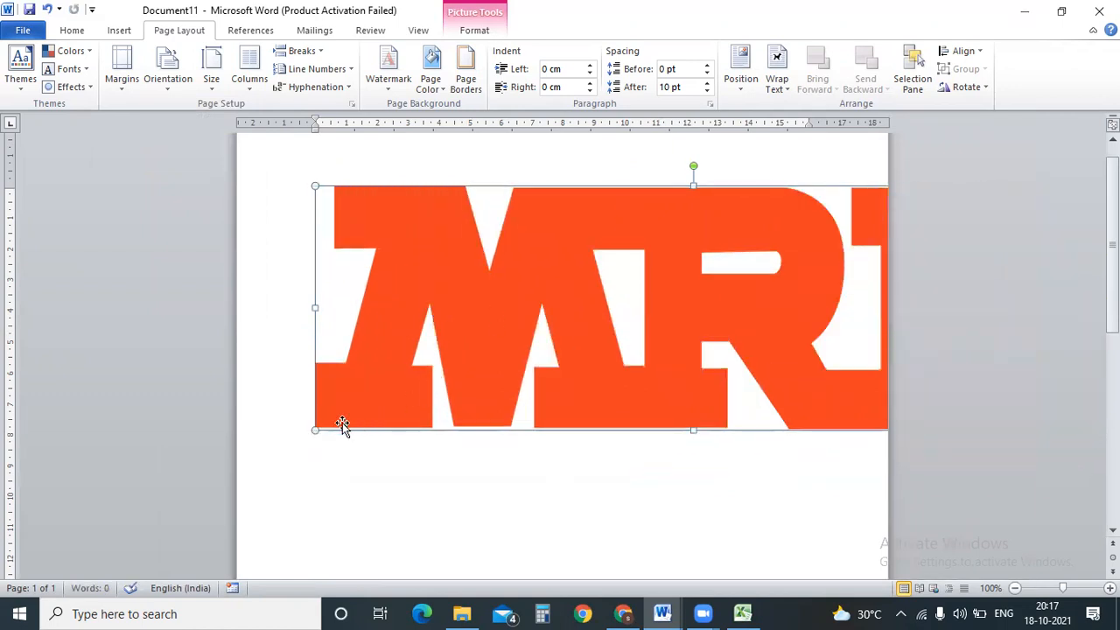
pyautogui.moveTo(315, 430); pyautogui.dragTo(445, 341)
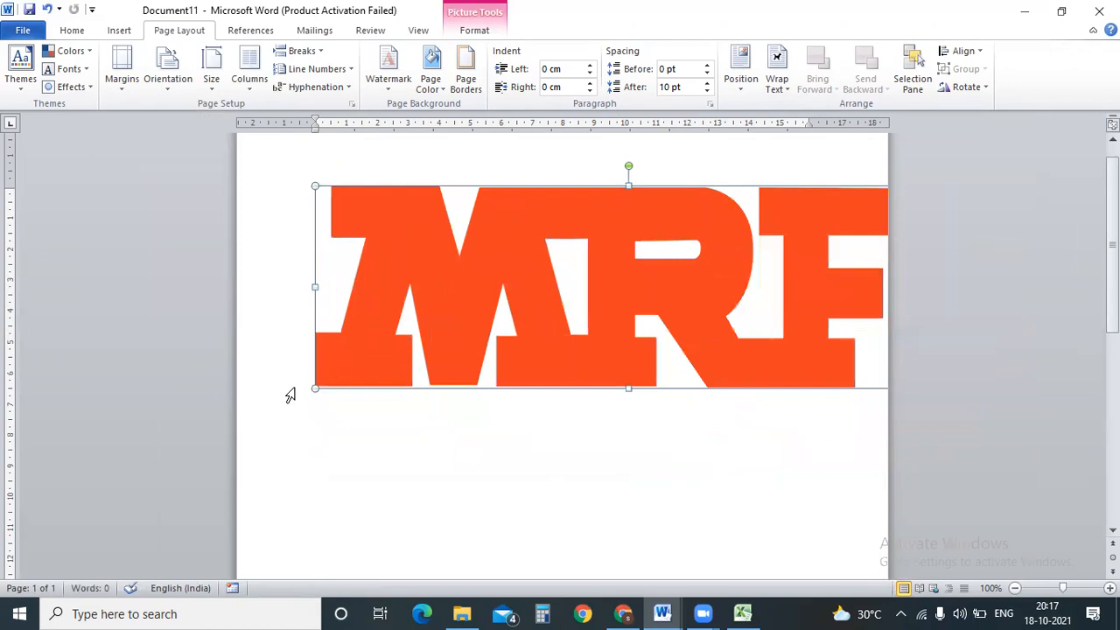
pyautogui.moveTo(316, 389); pyautogui.dragTo(426, 254)
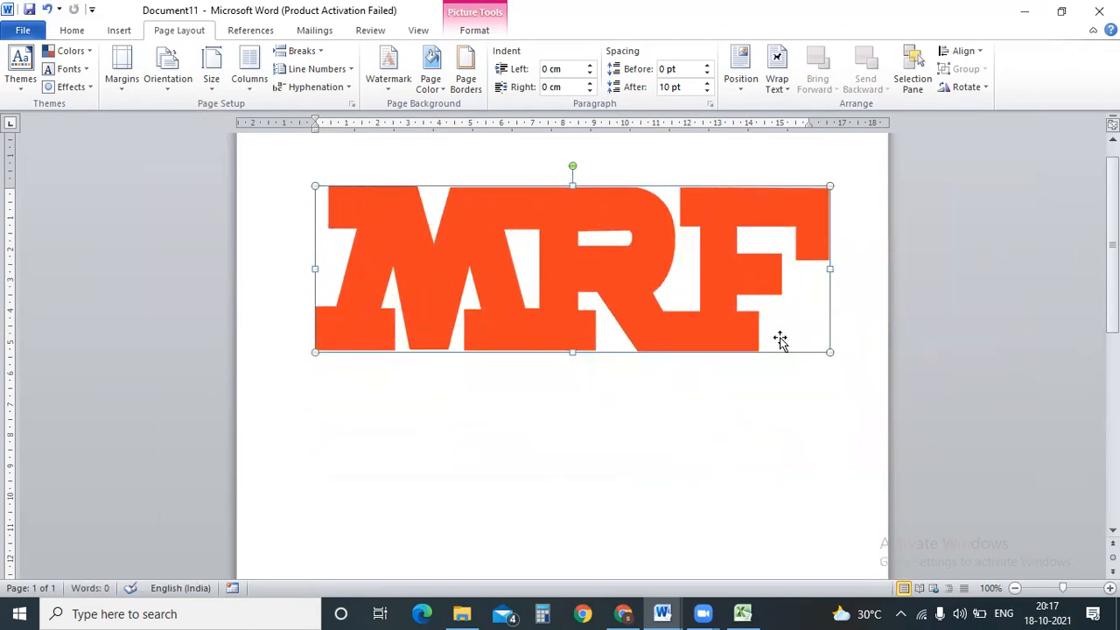
pyautogui.moveTo(823, 348); pyautogui.dragTo(995, 401)
# Set the page back to landscape and bring the matches IPL data workbook forward.
pyautogui.click(167, 70)
pyautogui.click(193, 157)
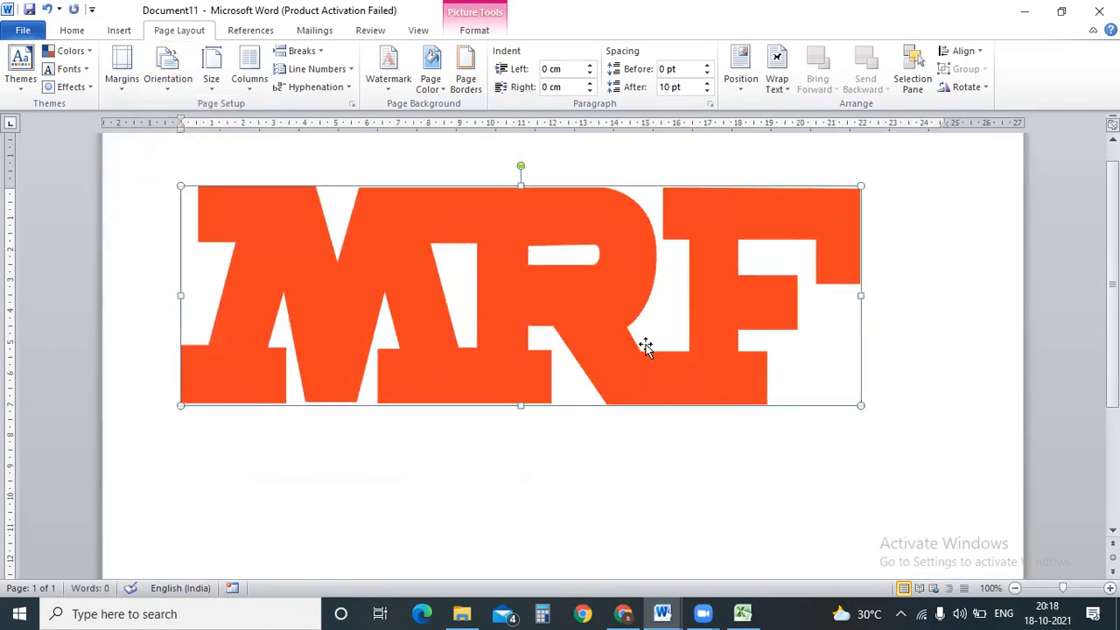
pyautogui.scroll(-4, 1111, 359)
pyautogui.scroll(4, 560, 350)
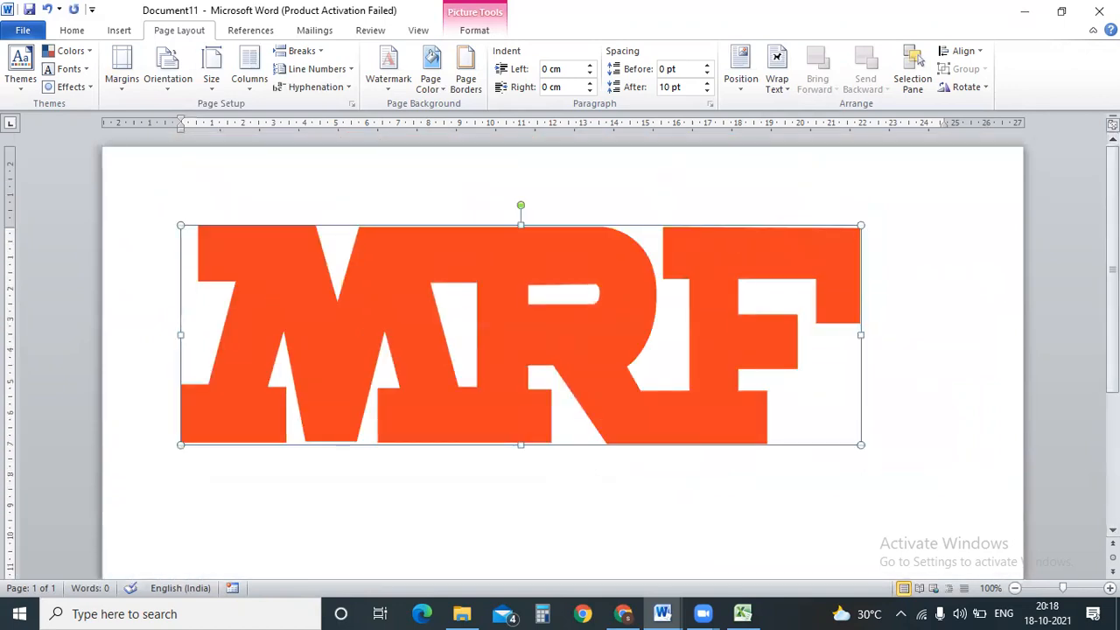
pyautogui.click(168, 74)
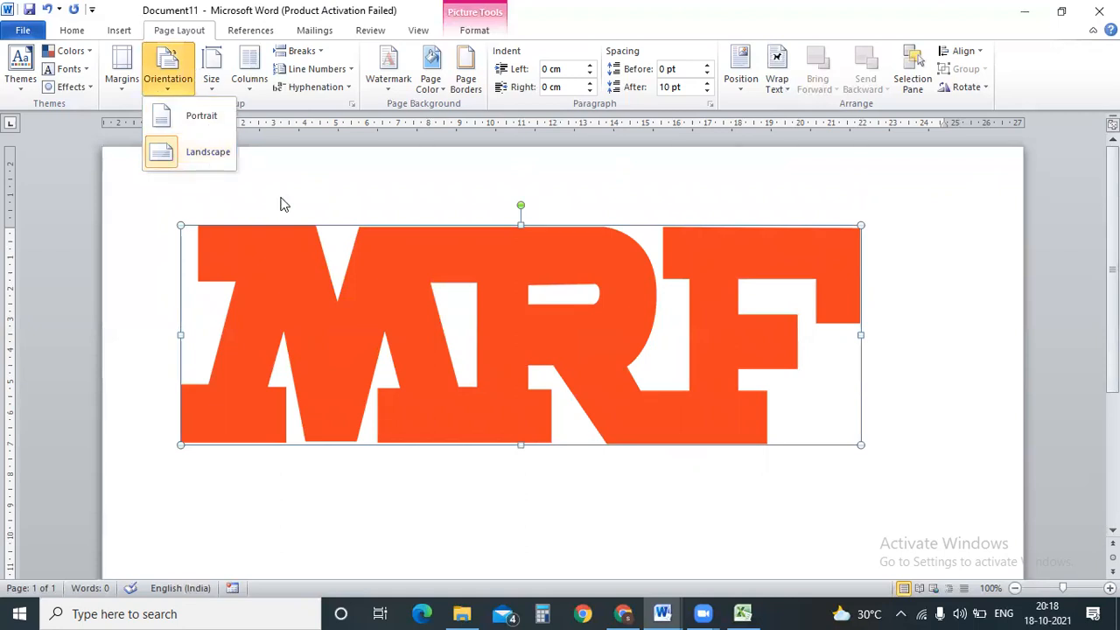
pyautogui.click(354, 185)
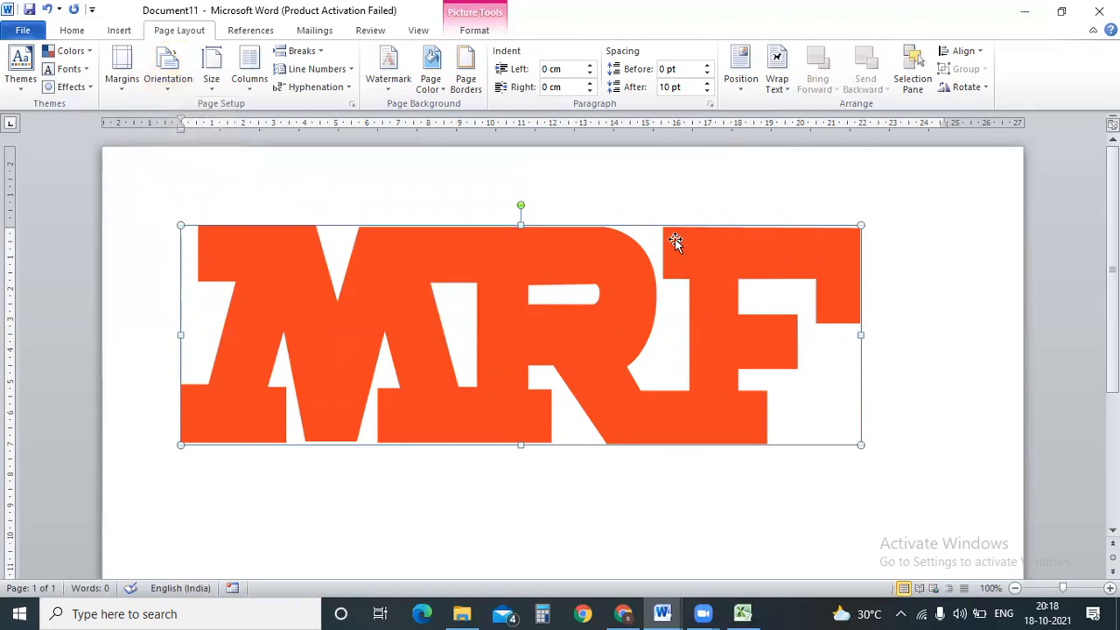
pyautogui.click(742, 613)
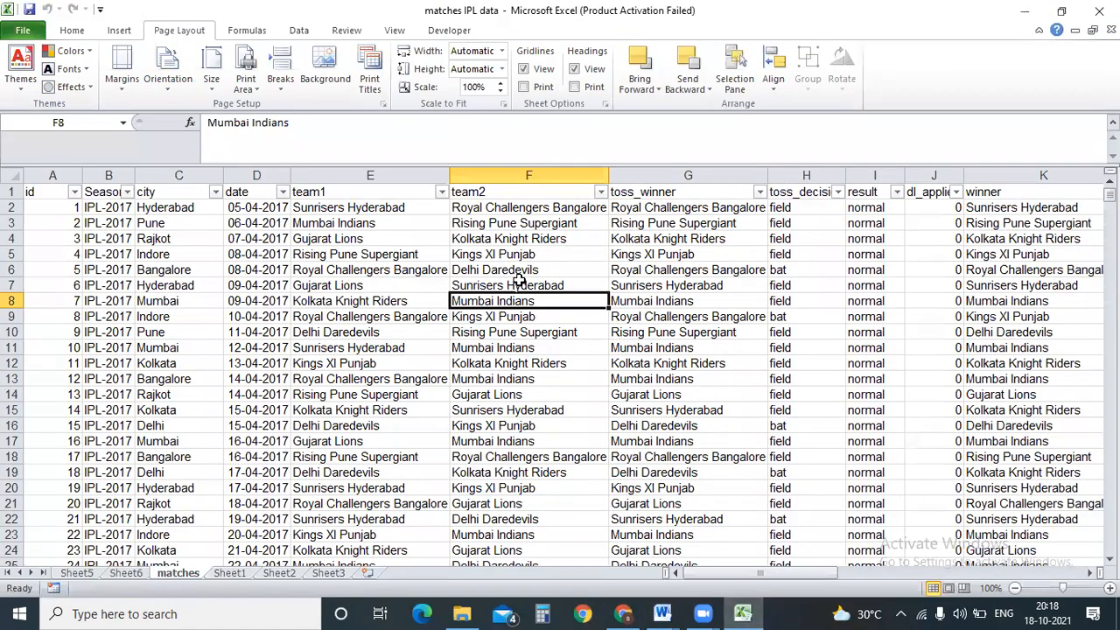
# Try landscape orientation for the matches sheet, preview the printout, then set it to portrait.
pyautogui.click(516, 282)
pyautogui.click(159, 89)
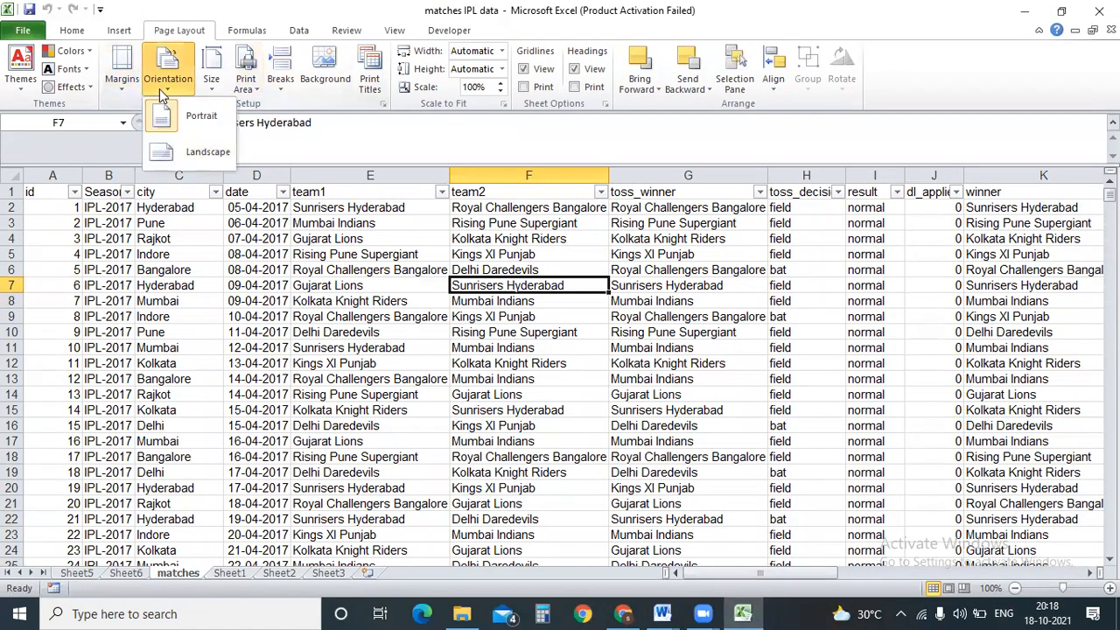
pyautogui.click(193, 152)
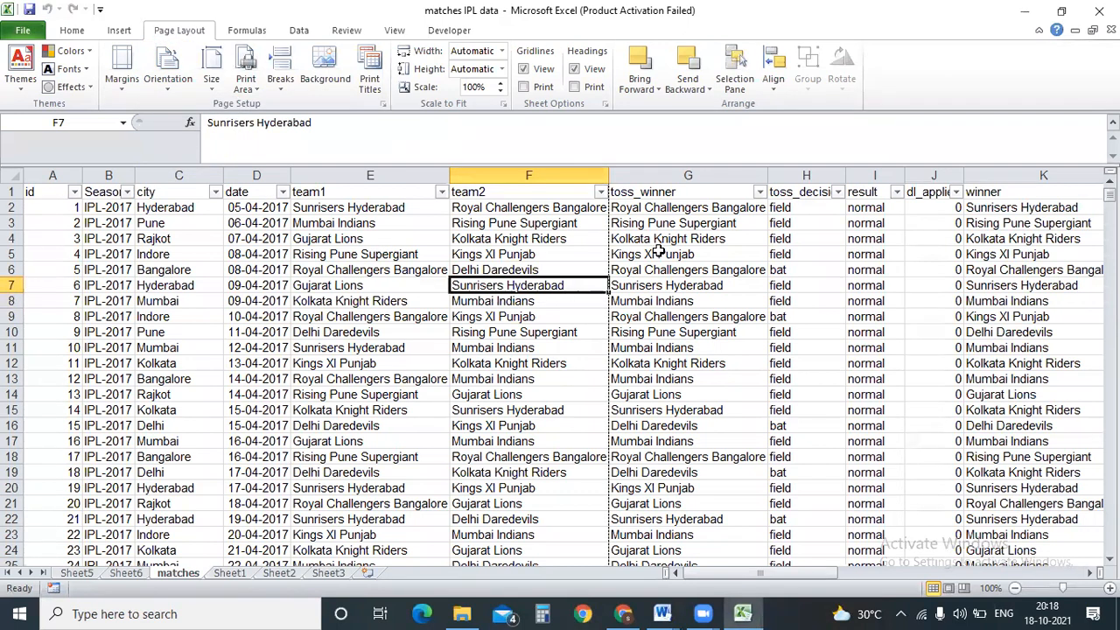
pyautogui.hotkey('ctrl', 'p')
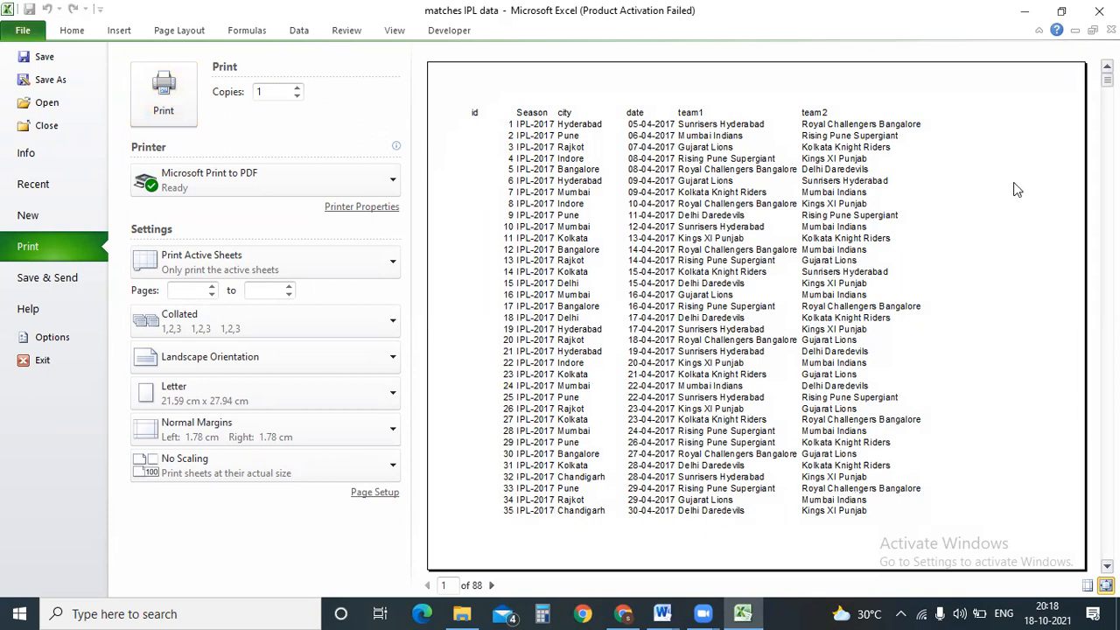
pyautogui.click(179, 30)
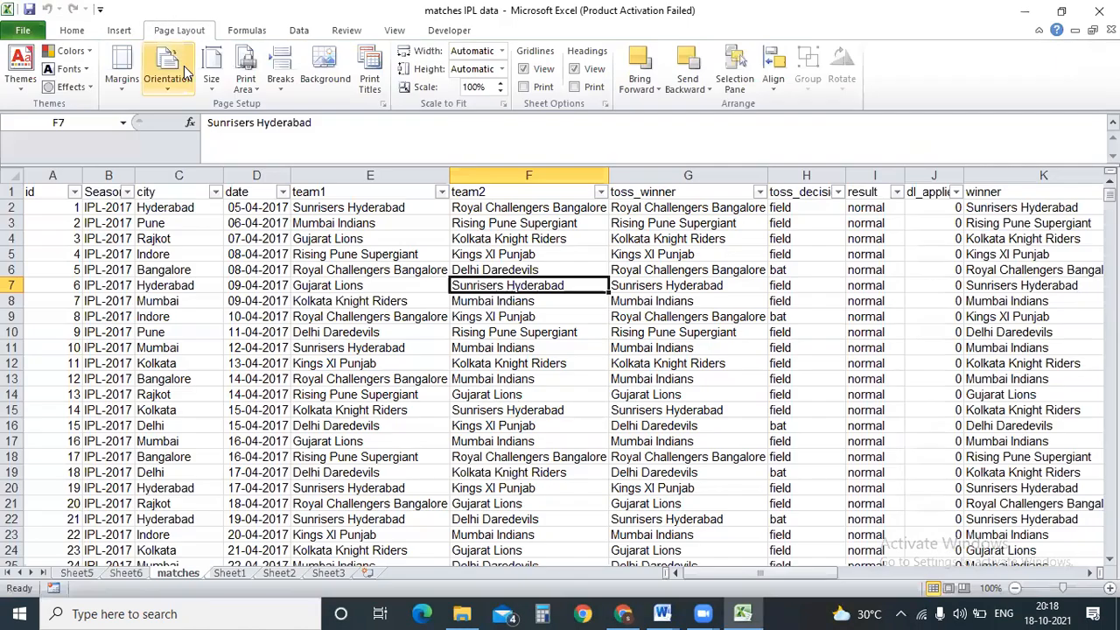
pyautogui.click(168, 70)
pyautogui.click(187, 115)
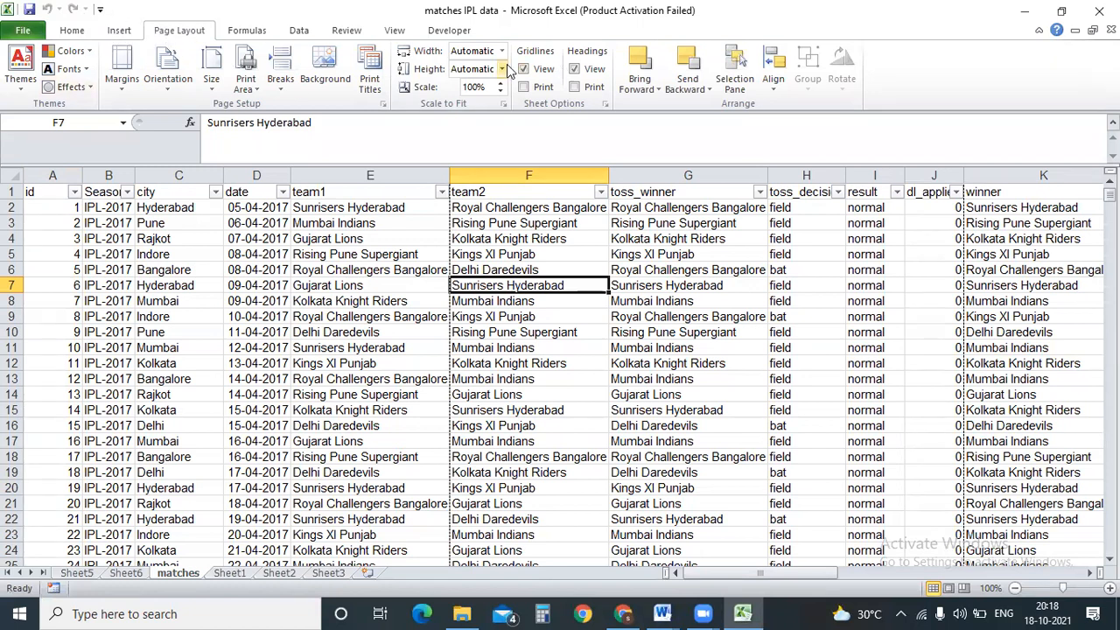
# Review the 80-page portrait Letter printout, then return to the sheet's paper size list.
pyautogui.hotkey('ctrl', 'p')
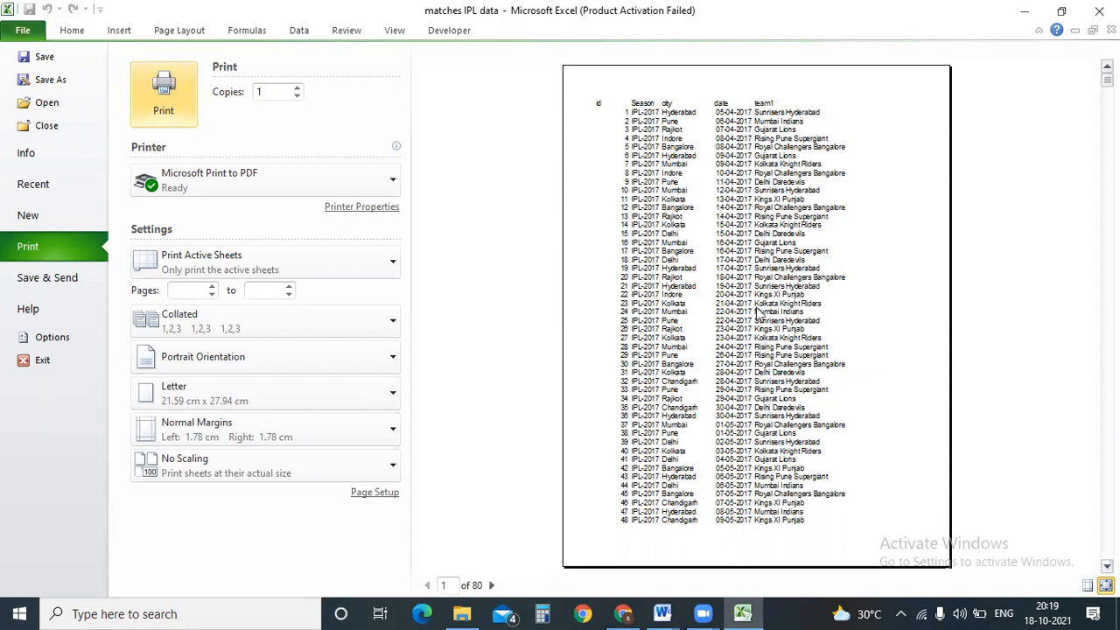
pyautogui.click(664, 612)
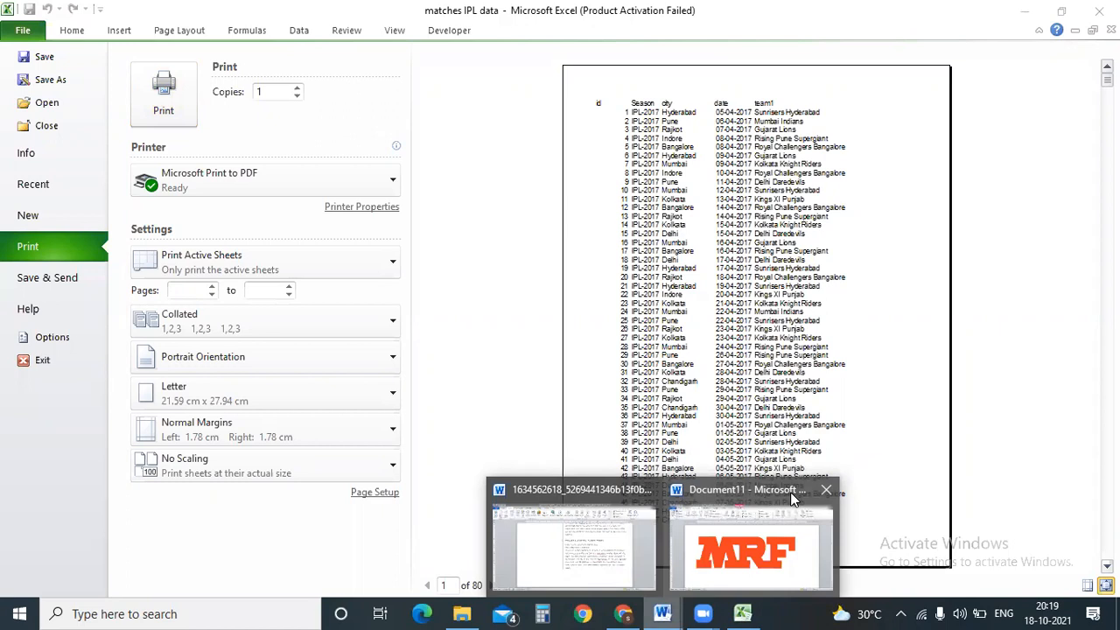
pyautogui.click(783, 384)
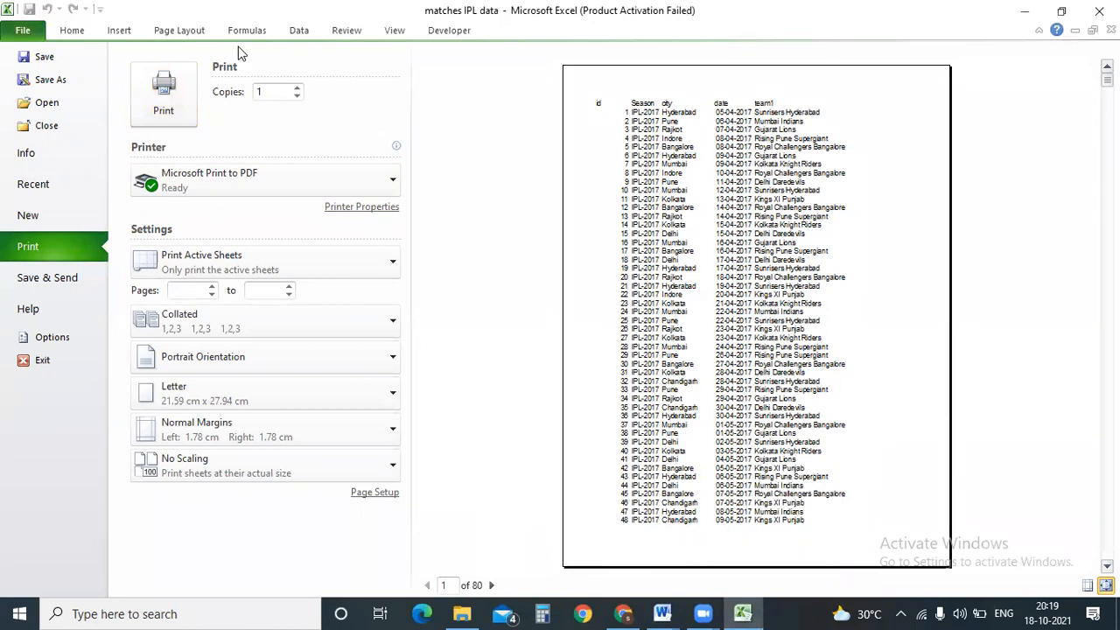
pyautogui.click(179, 31)
pyautogui.click(211, 78)
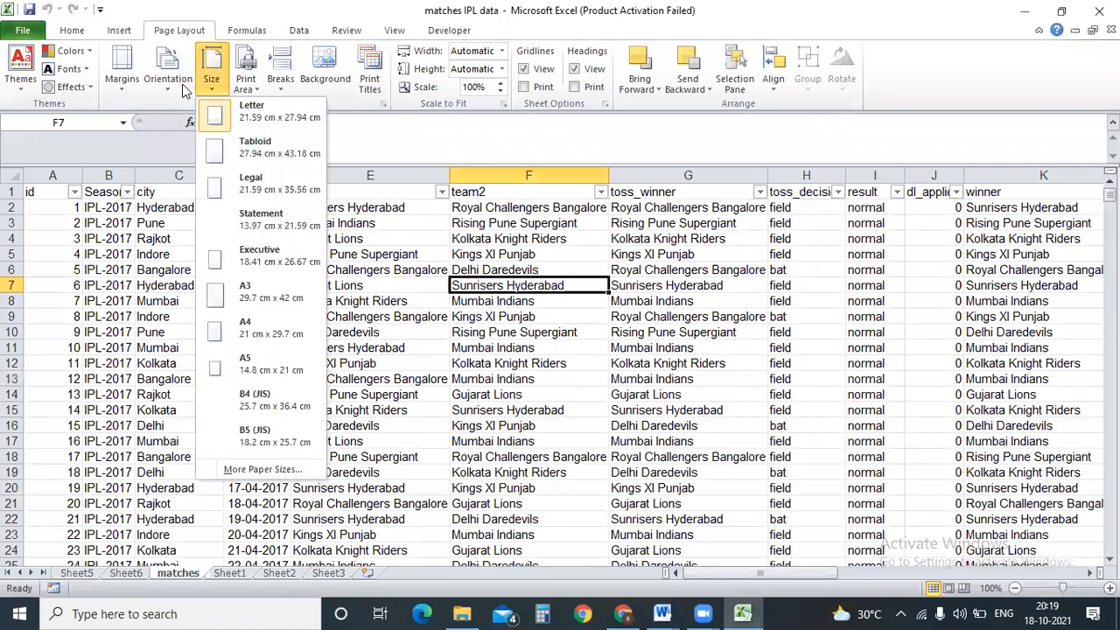
# Switch the matches sheet to landscape, select columns F and G, then select cell D6.
pyautogui.click(175, 84)
pyautogui.click(198, 147)
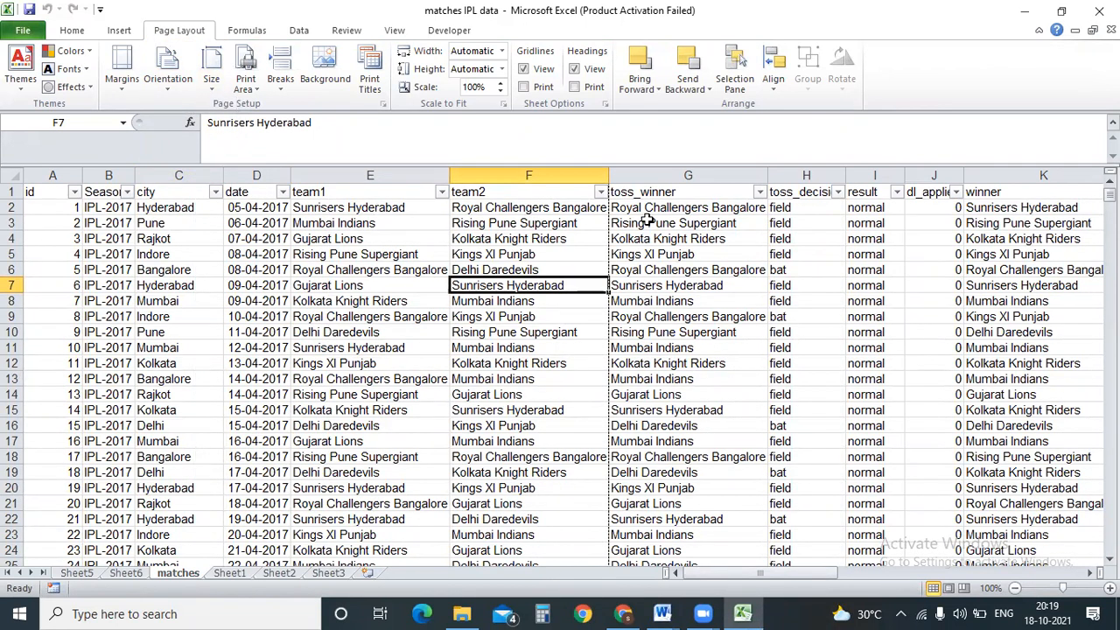
pyautogui.moveTo(627, 208); pyautogui.dragTo(598, 217)
pyautogui.moveTo(577, 175); pyautogui.dragTo(628, 294)
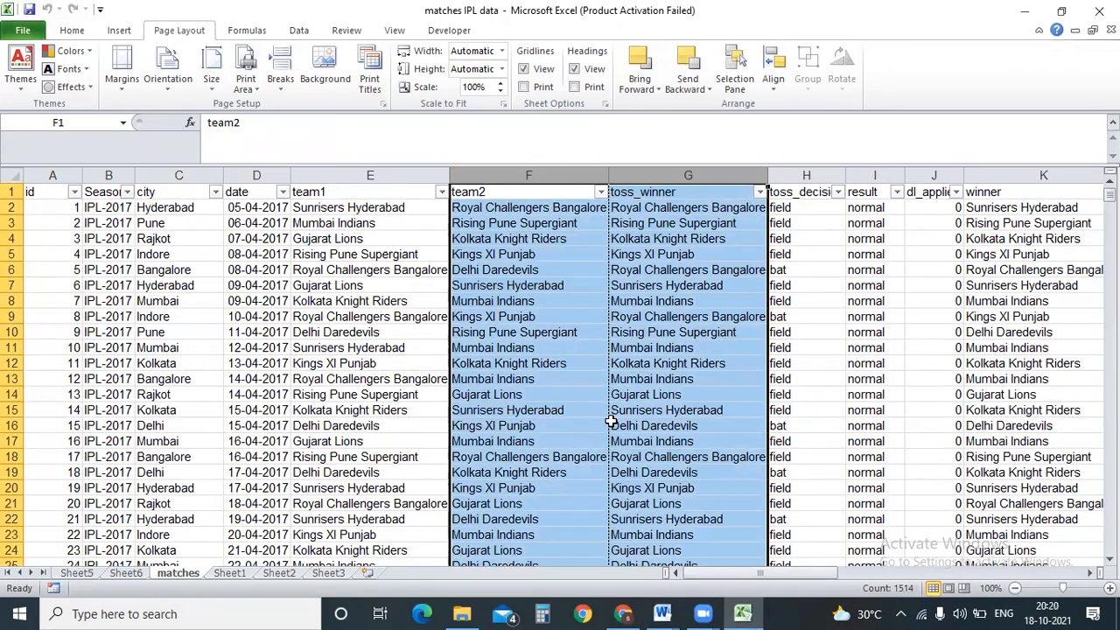
pyautogui.click(273, 273)
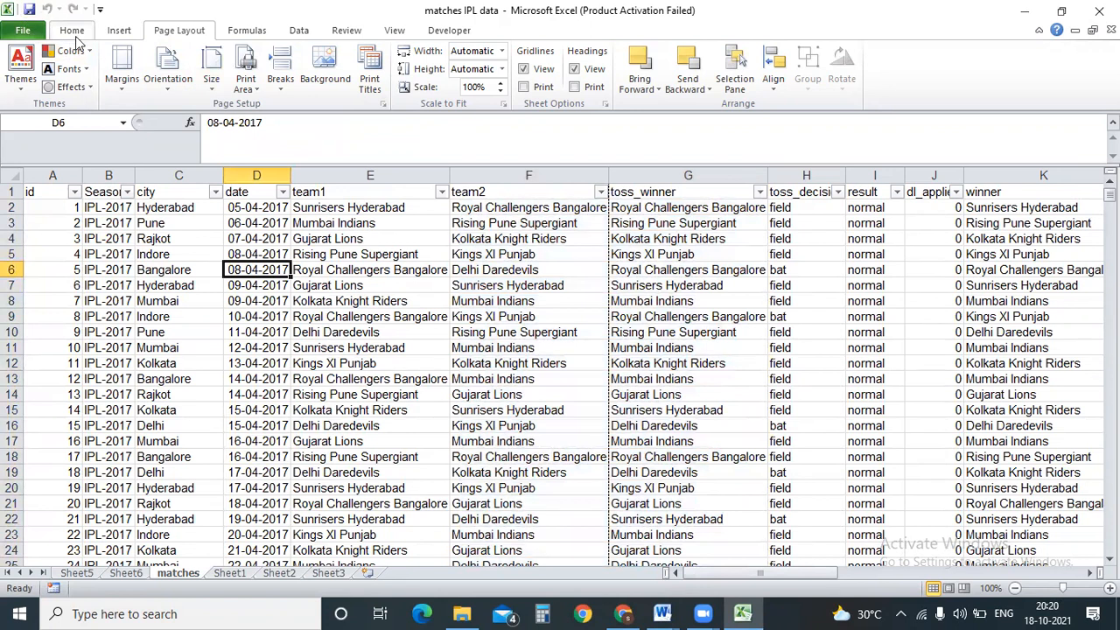
pyautogui.click(72, 31)
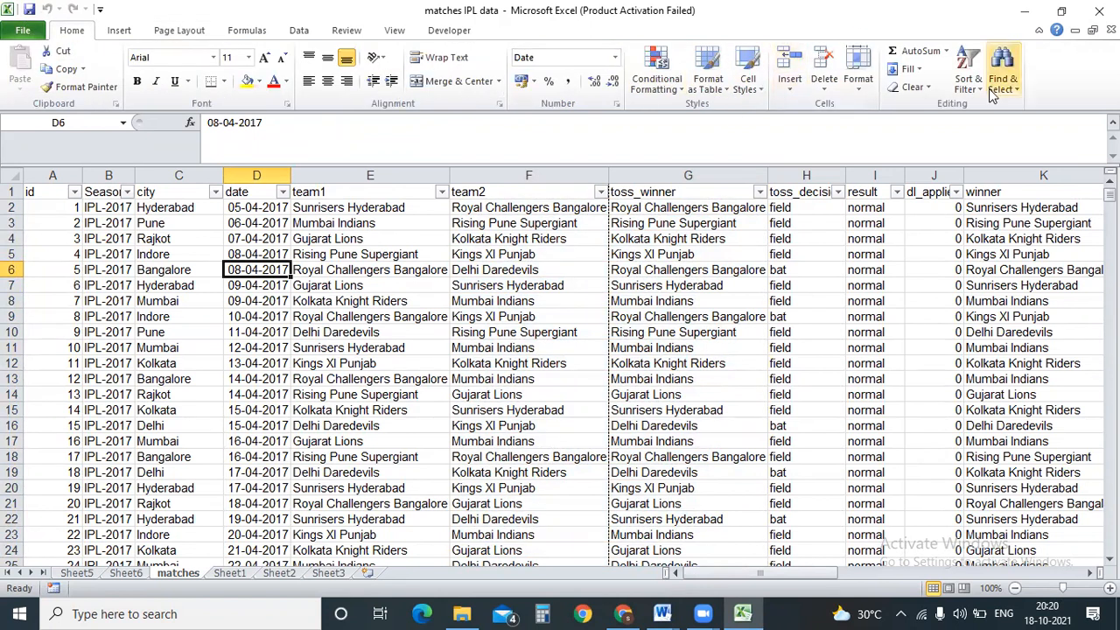
# Browse the Data, Review, View and Developer ribbon tabs before returning to Home.
pyautogui.click(300, 30)
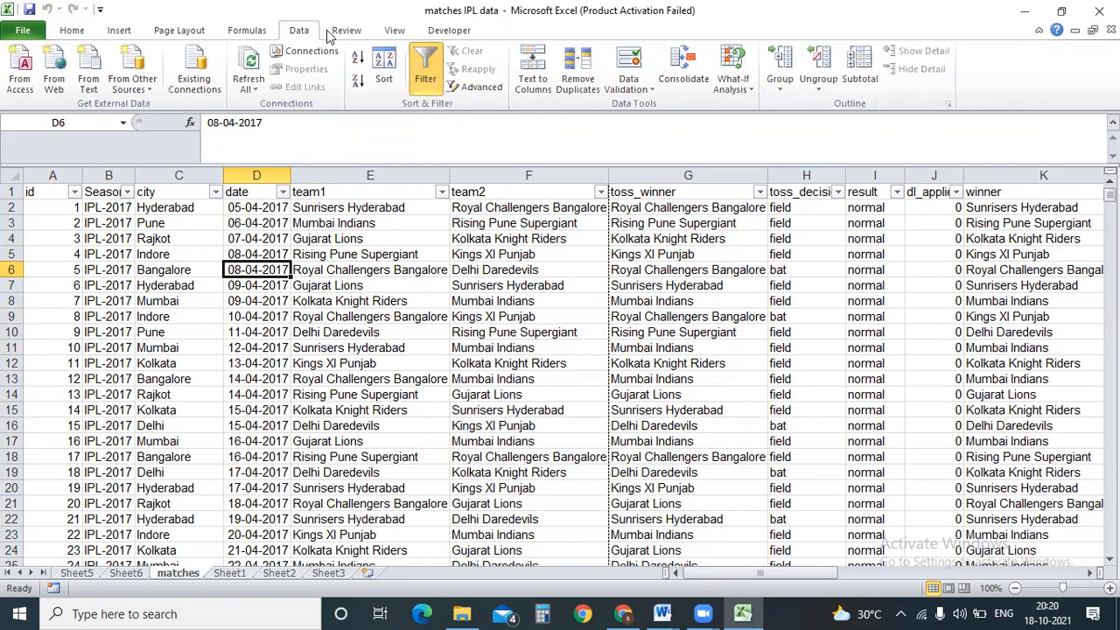
pyautogui.click(345, 31)
pyautogui.click(394, 31)
pyautogui.click(449, 31)
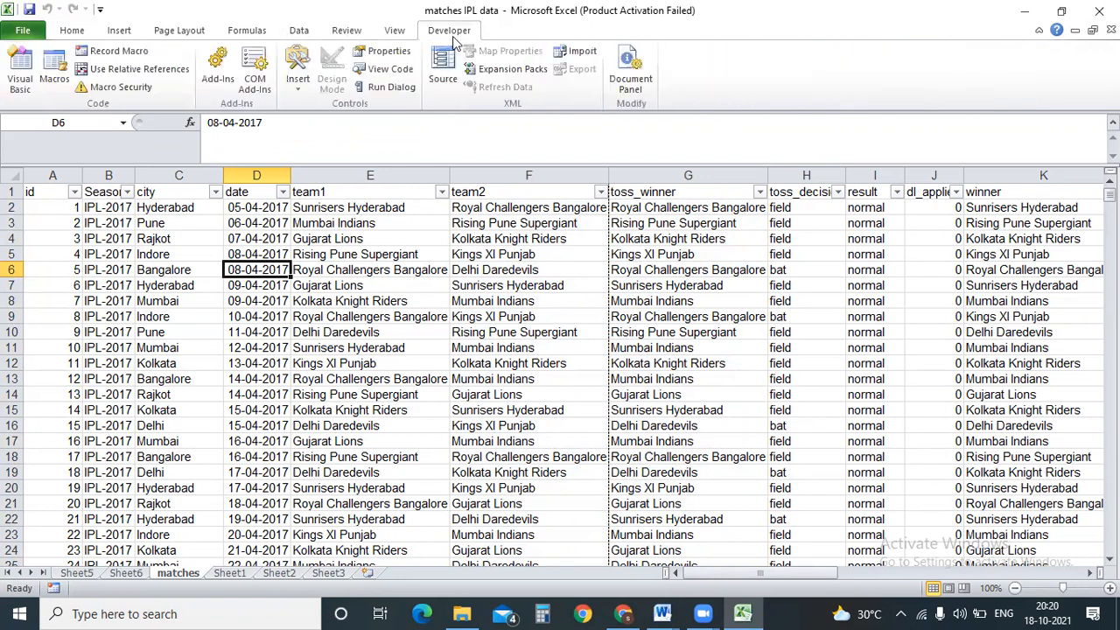
pyautogui.click(70, 32)
# Preview the 88-page landscape printout, then bring Word's Document11 with the MRF logo forward.
pyautogui.click(24, 30)
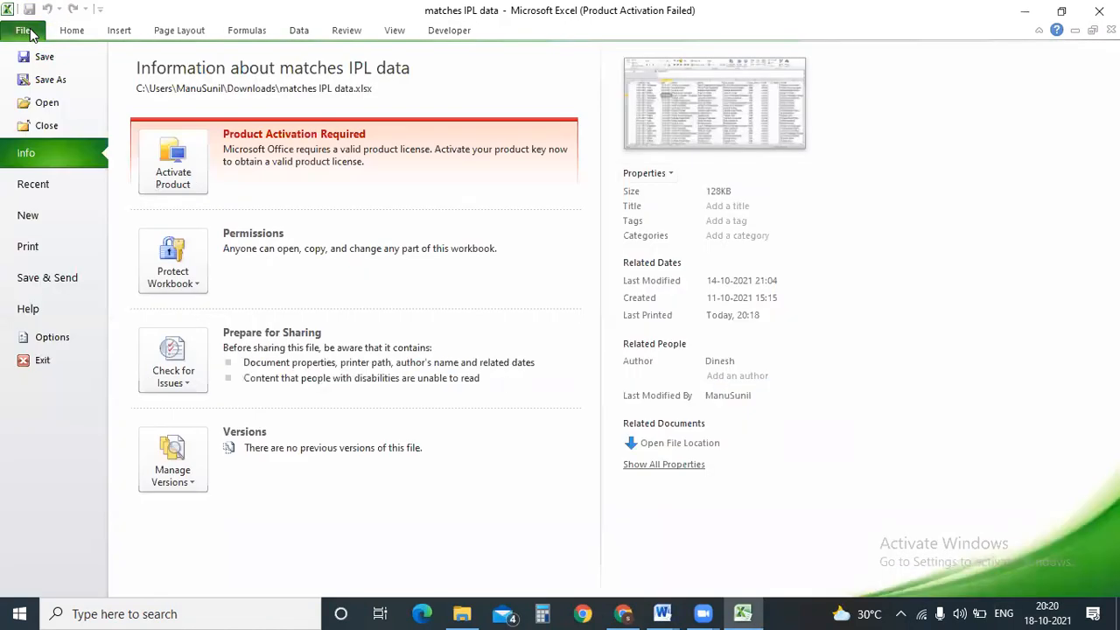
pyautogui.click(54, 250)
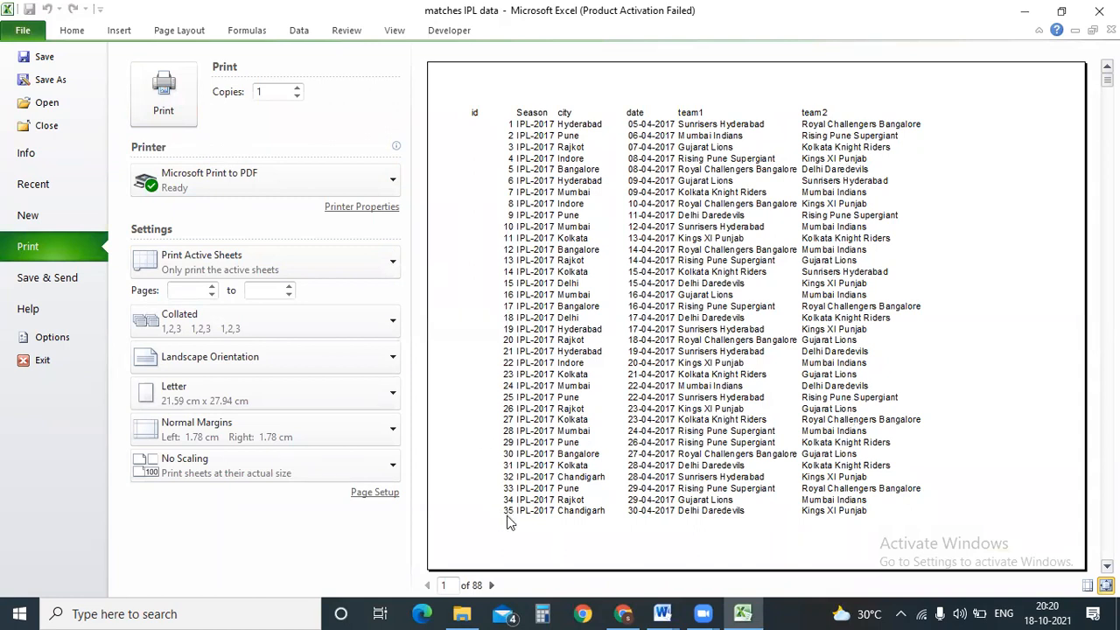
pyautogui.click(175, 33)
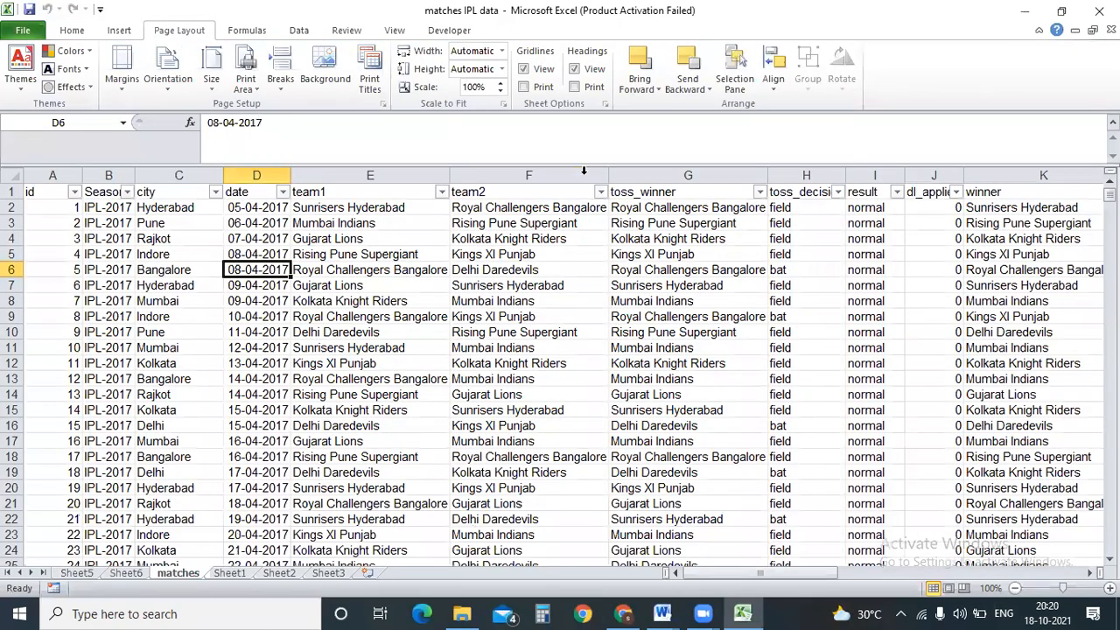
pyautogui.click(677, 610)
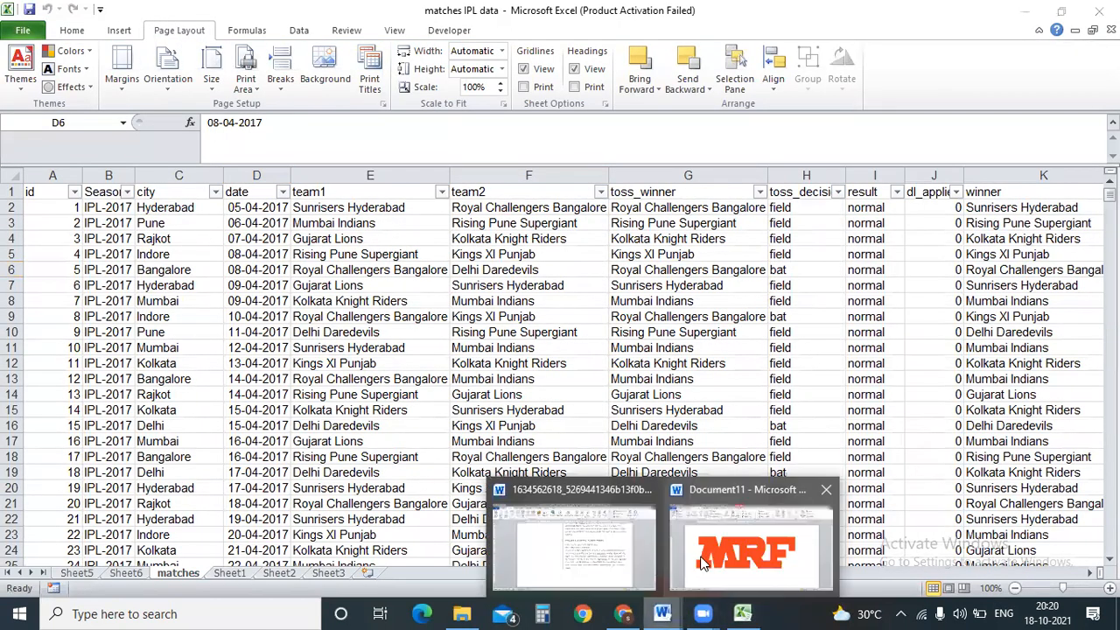
pyautogui.click(707, 560)
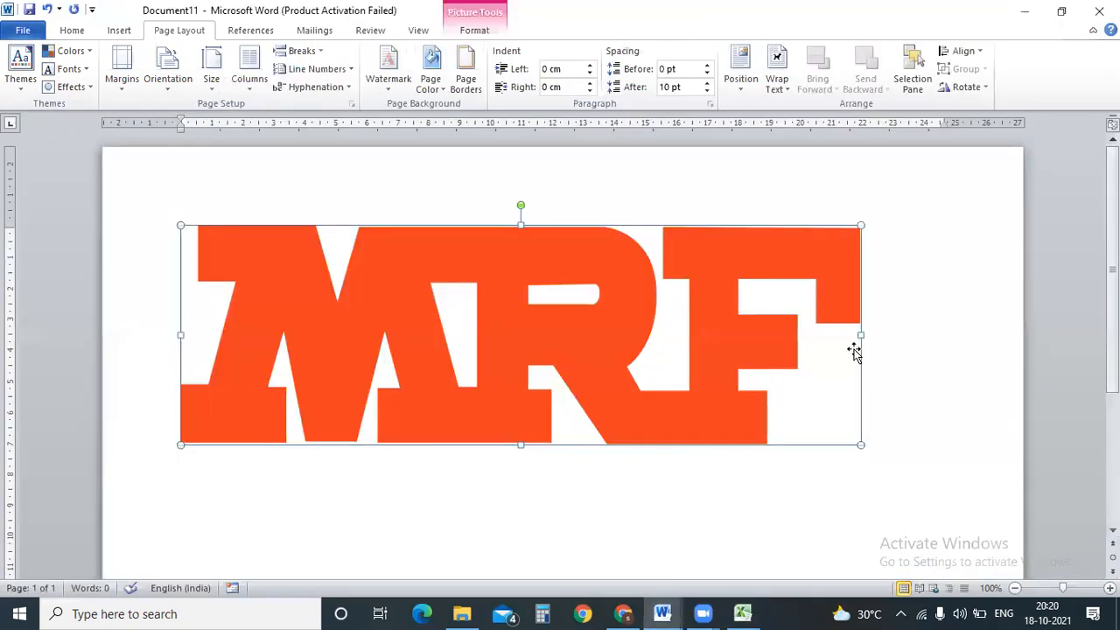
# Widen the MRF logo and set Document11's paper size to A4 after trying A3.
pyautogui.moveTo(862, 335); pyautogui.dragTo(921, 333)
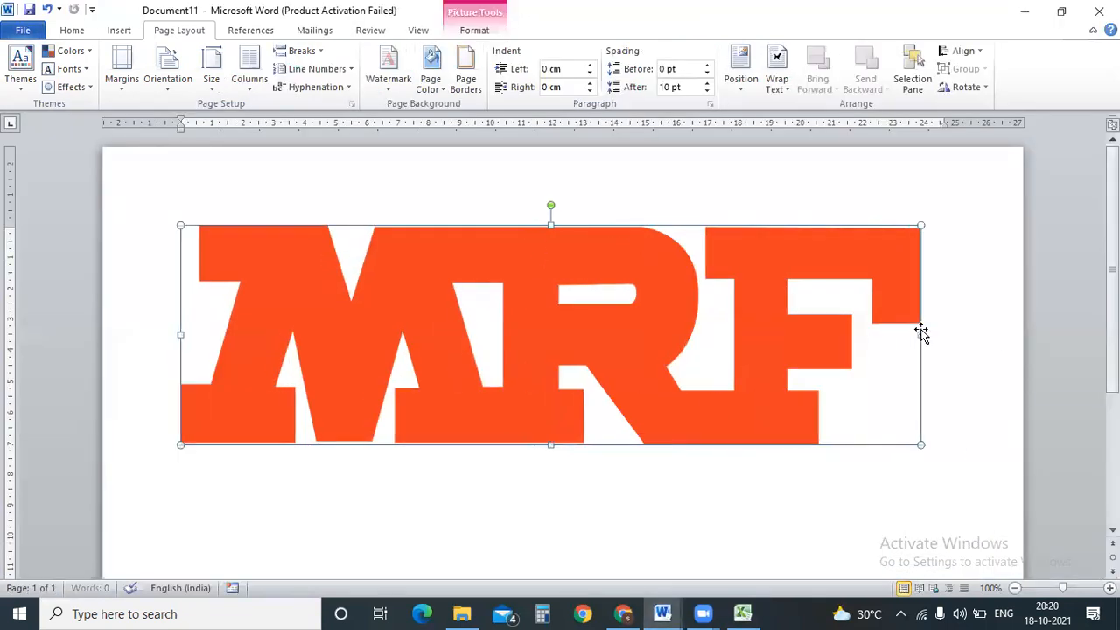
pyautogui.click(164, 81)
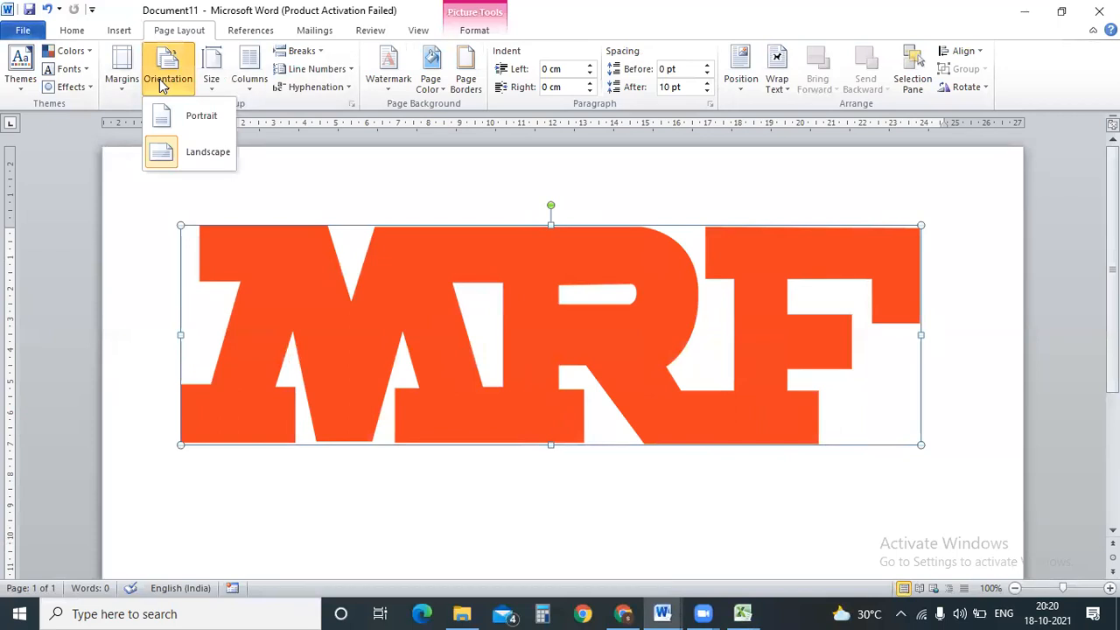
pyautogui.click(312, 173)
pyautogui.click(211, 83)
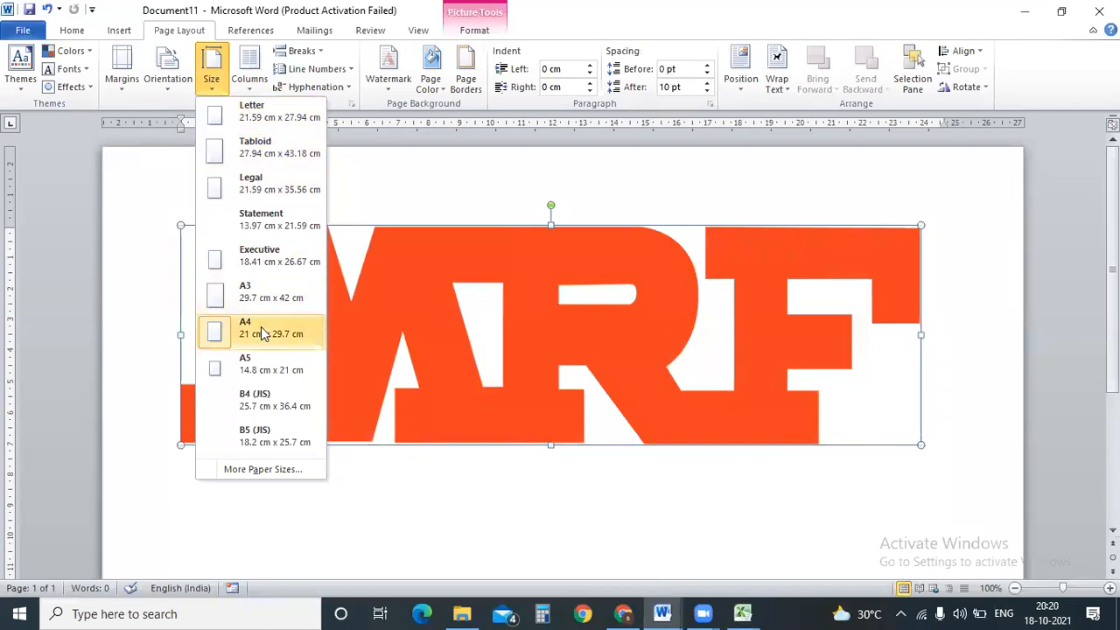
pyautogui.click(283, 292)
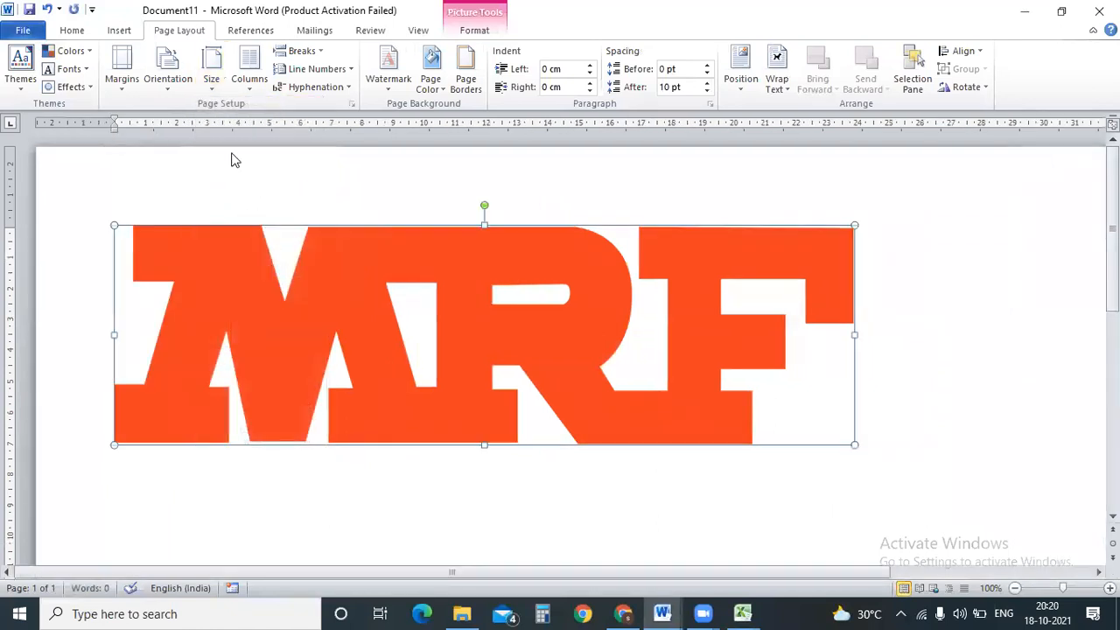
pyautogui.click(210, 83)
pyautogui.click(285, 331)
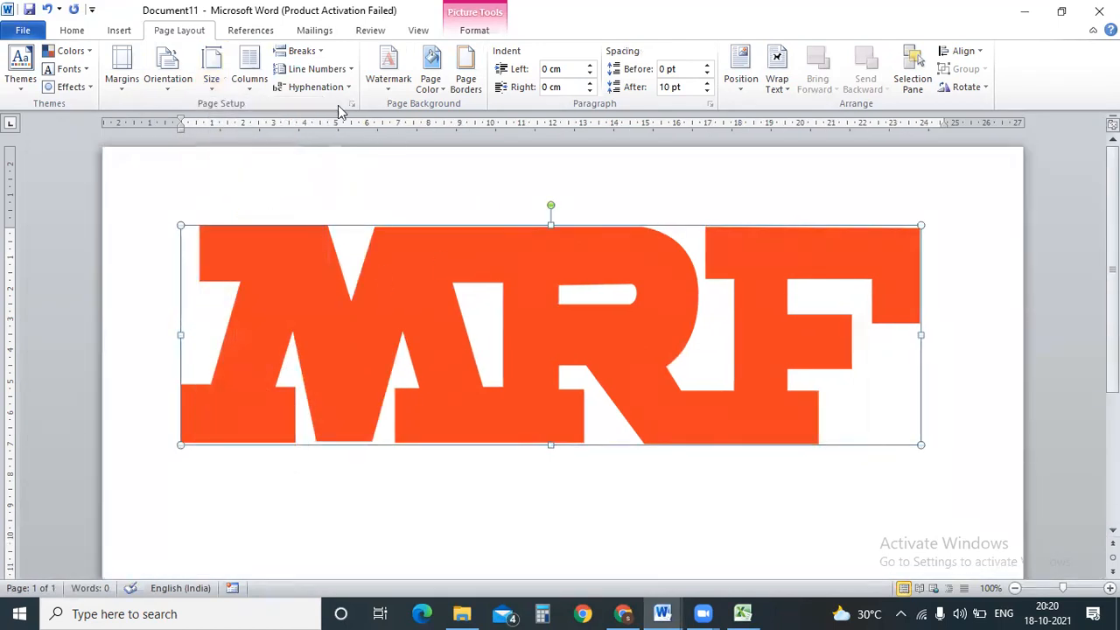
# Make the A4 page portrait and resize the MRF logo to span the text width.
pyautogui.click(184, 87)
pyautogui.click(194, 116)
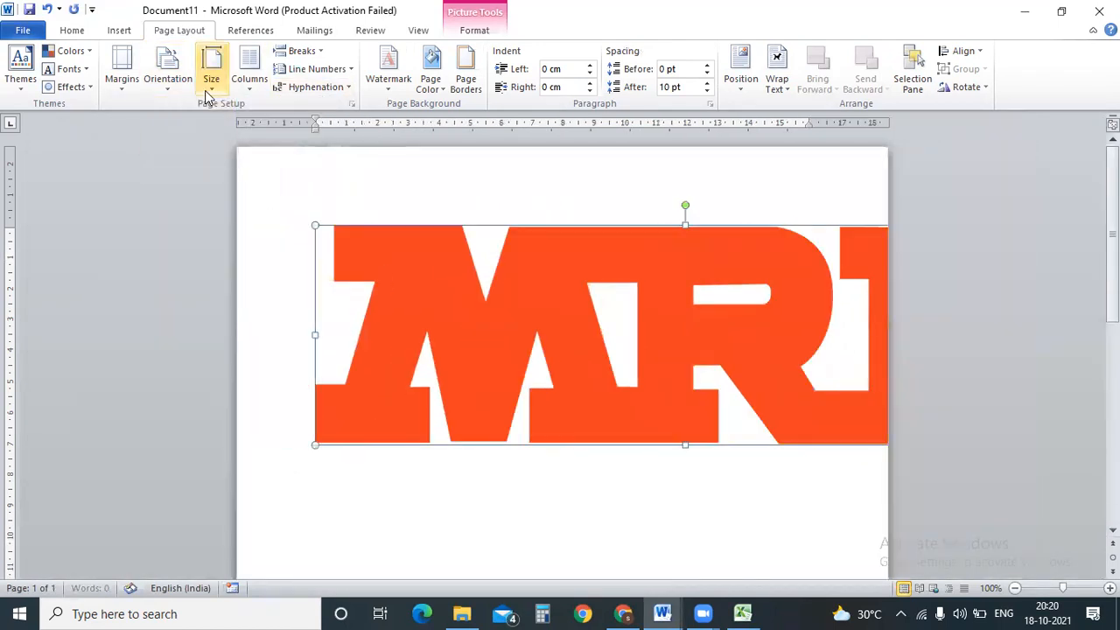
pyautogui.click(210, 80)
pyautogui.click(236, 332)
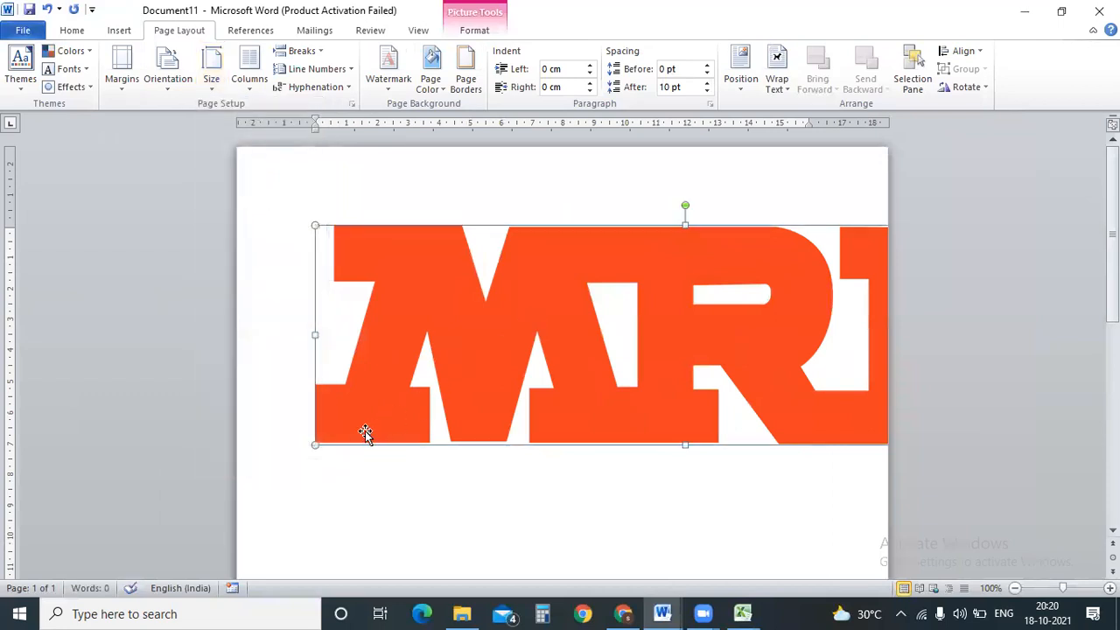
pyautogui.moveTo(315, 445); pyautogui.dragTo(630, 352)
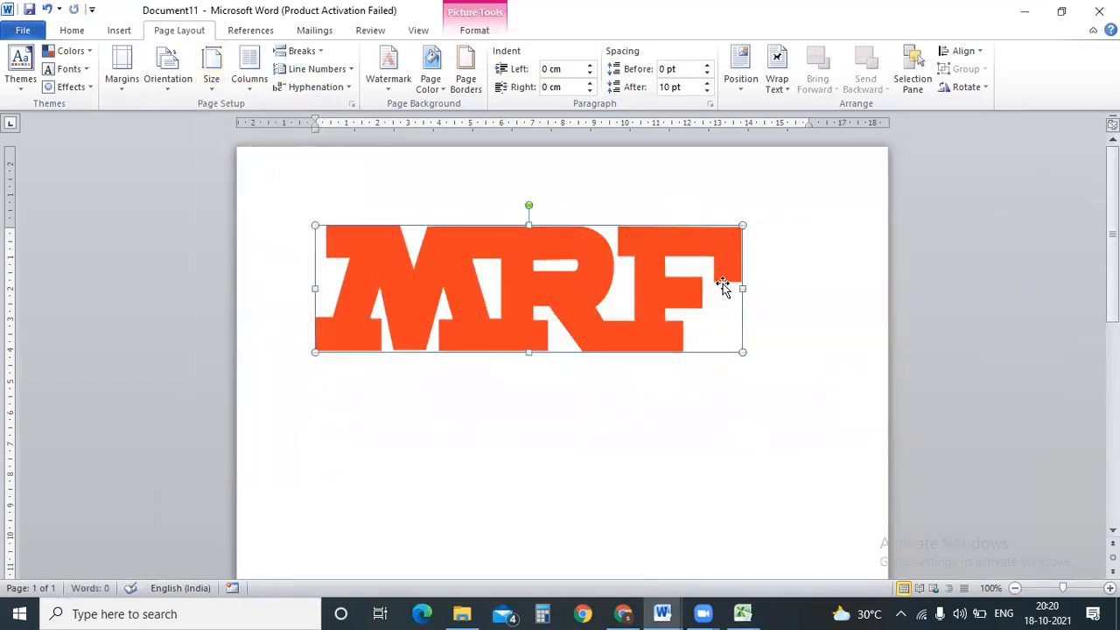
pyautogui.moveTo(740, 289); pyautogui.dragTo(813, 289)
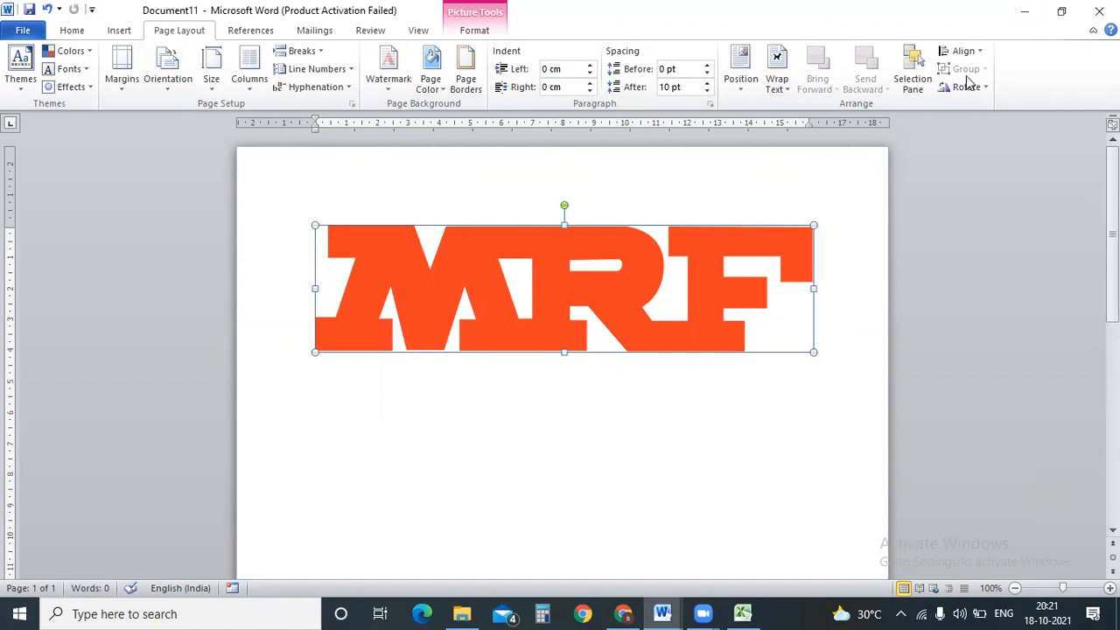
pyautogui.click(756, 613)
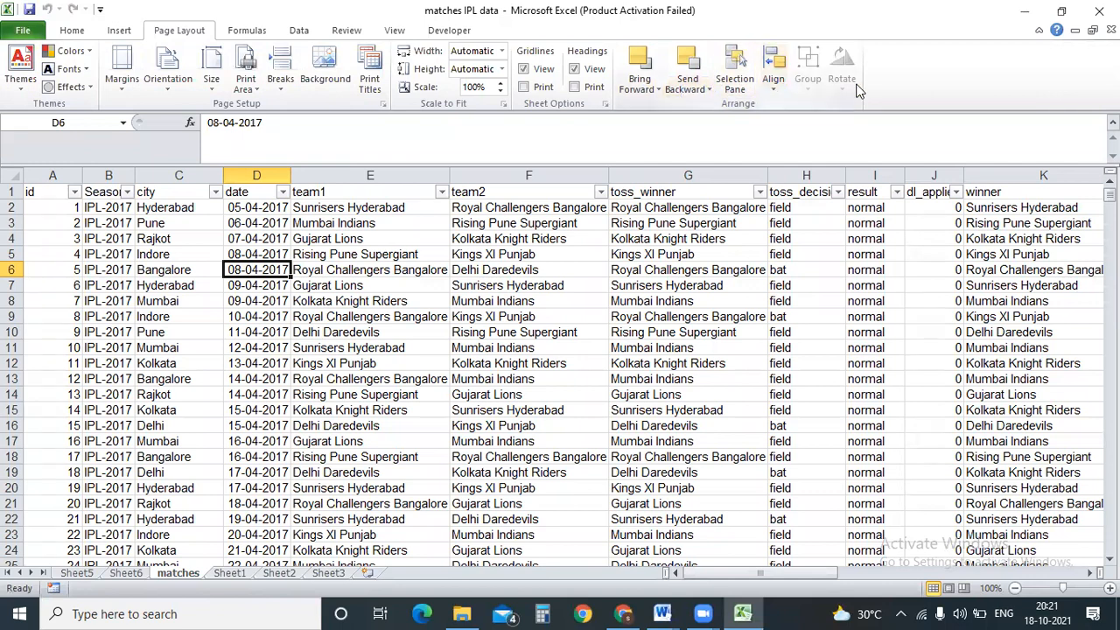
pyautogui.click(1024, 11)
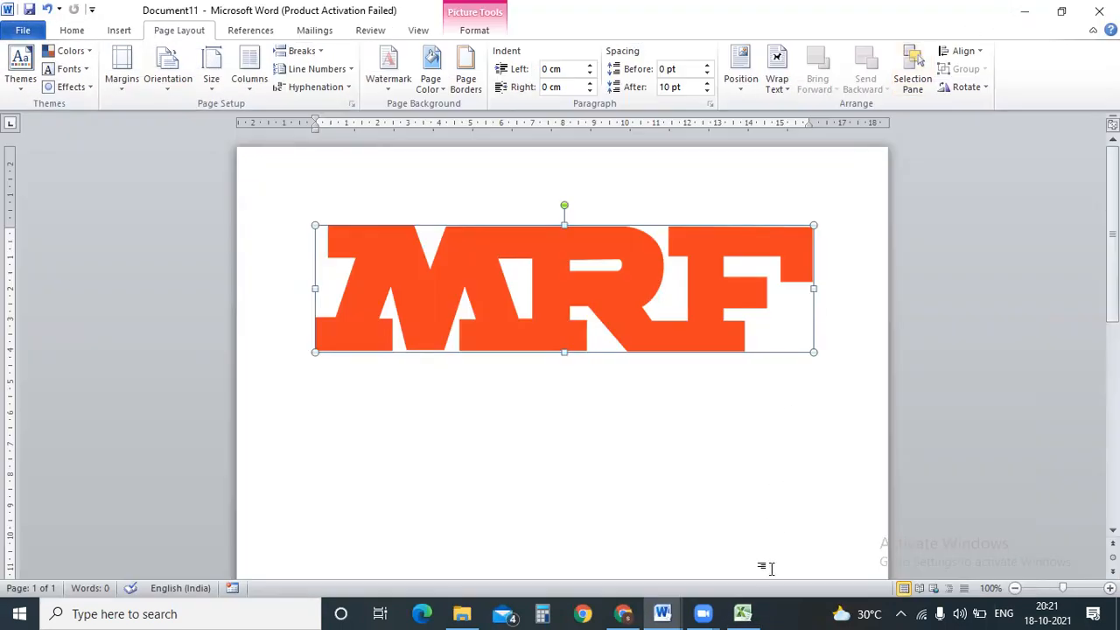
pyautogui.click(742, 613)
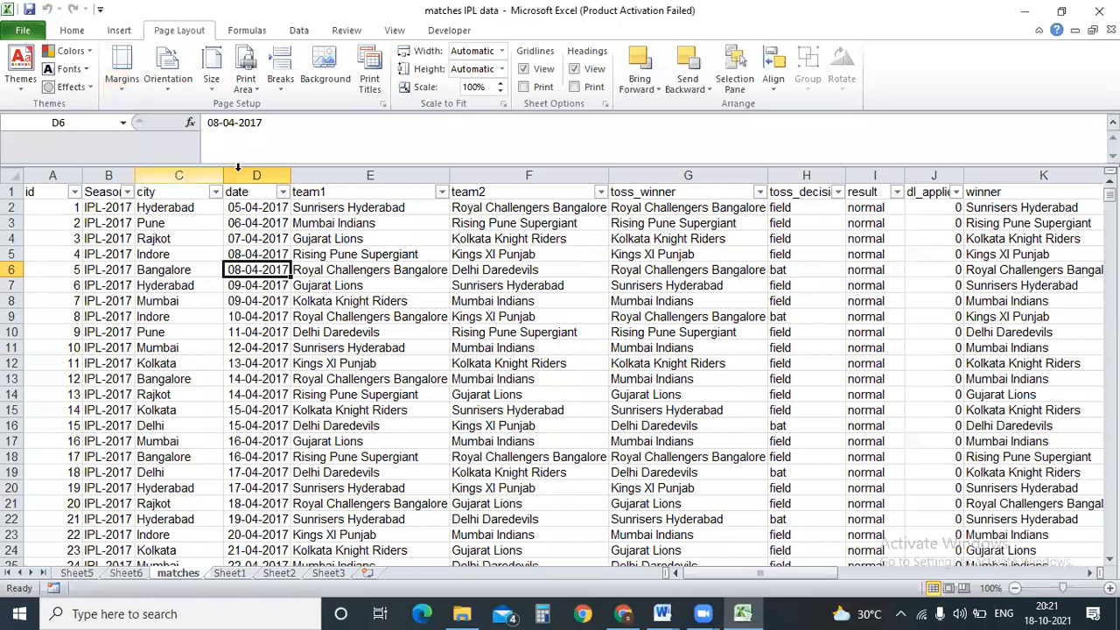
pyautogui.click(213, 85)
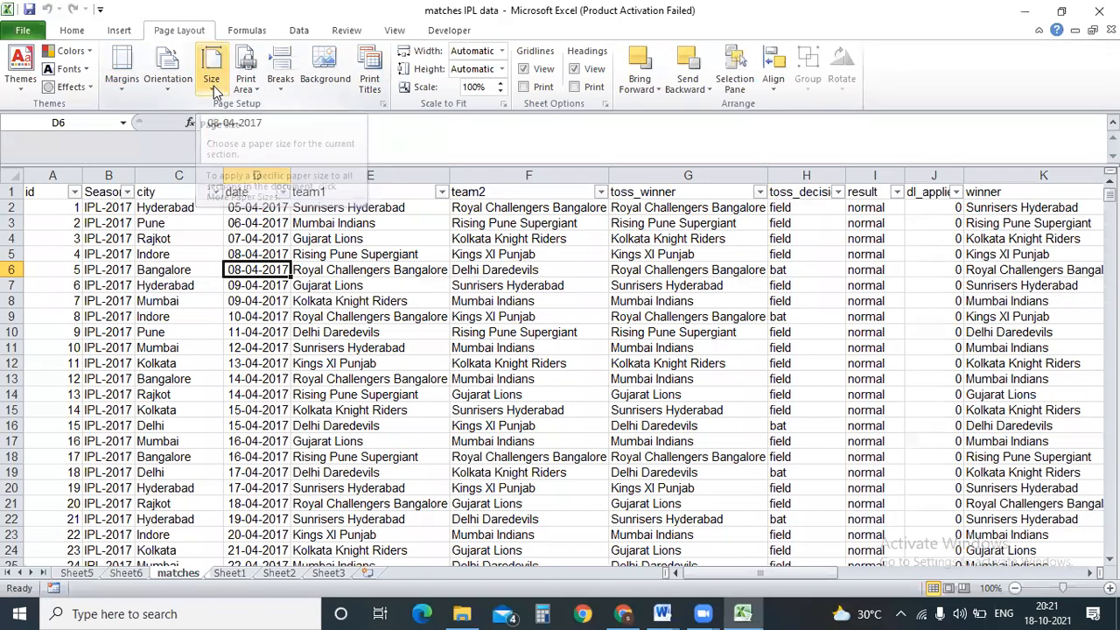
pyautogui.click(685, 396)
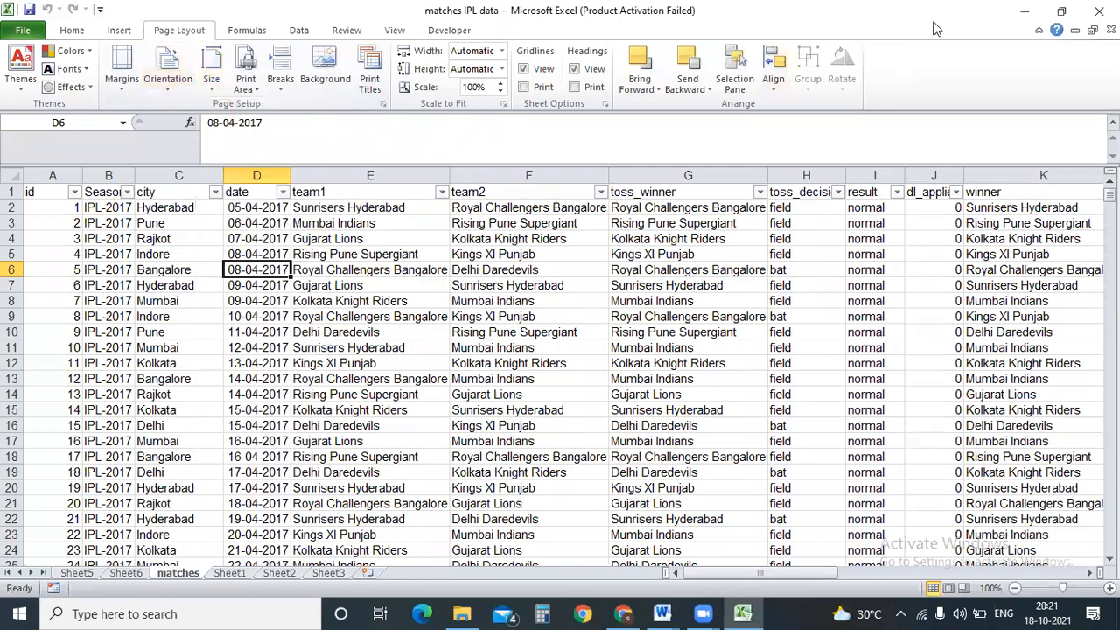
pyautogui.click(1024, 10)
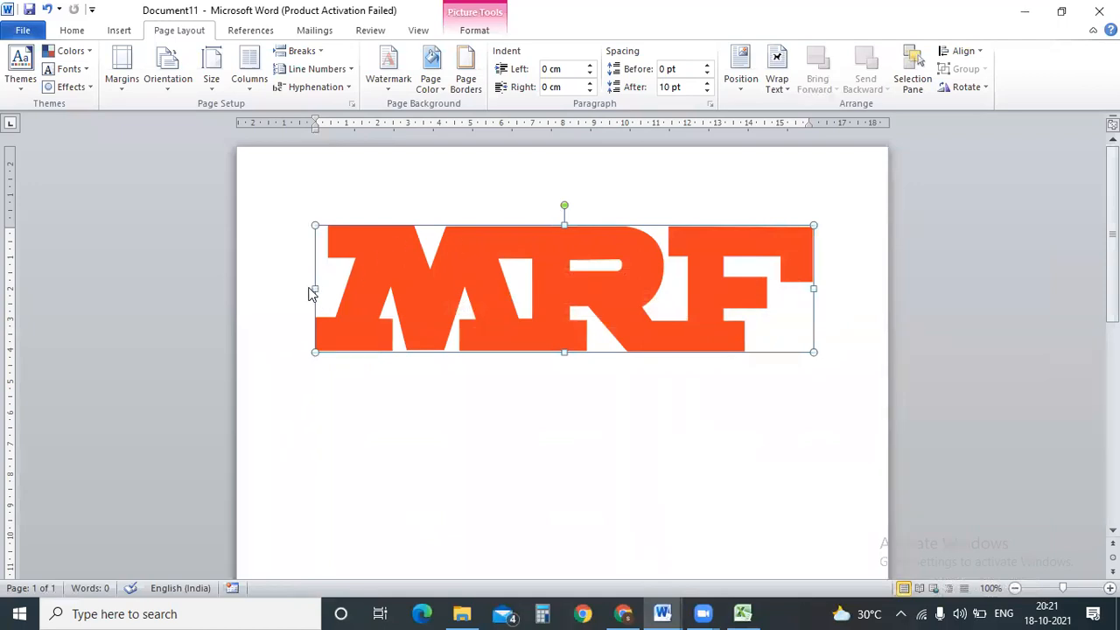
pyautogui.moveTo(317, 290); pyautogui.dragTo(296, 289)
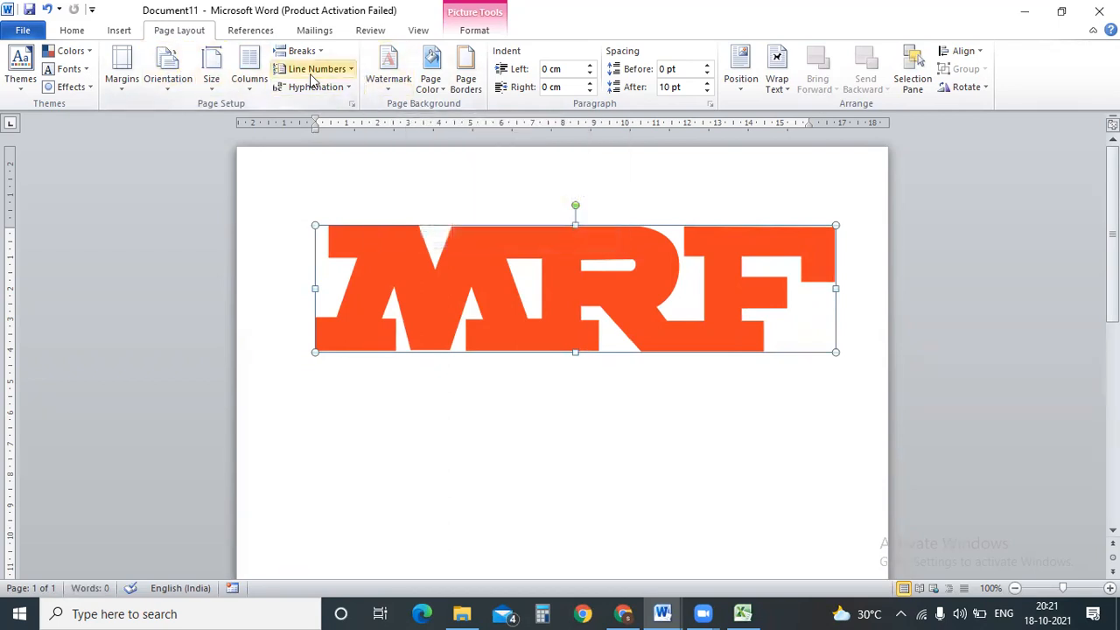
# Try Narrow 1.27 cm margins, then restore Normal 2.54 cm margins on Document11.
pyautogui.click(211, 83)
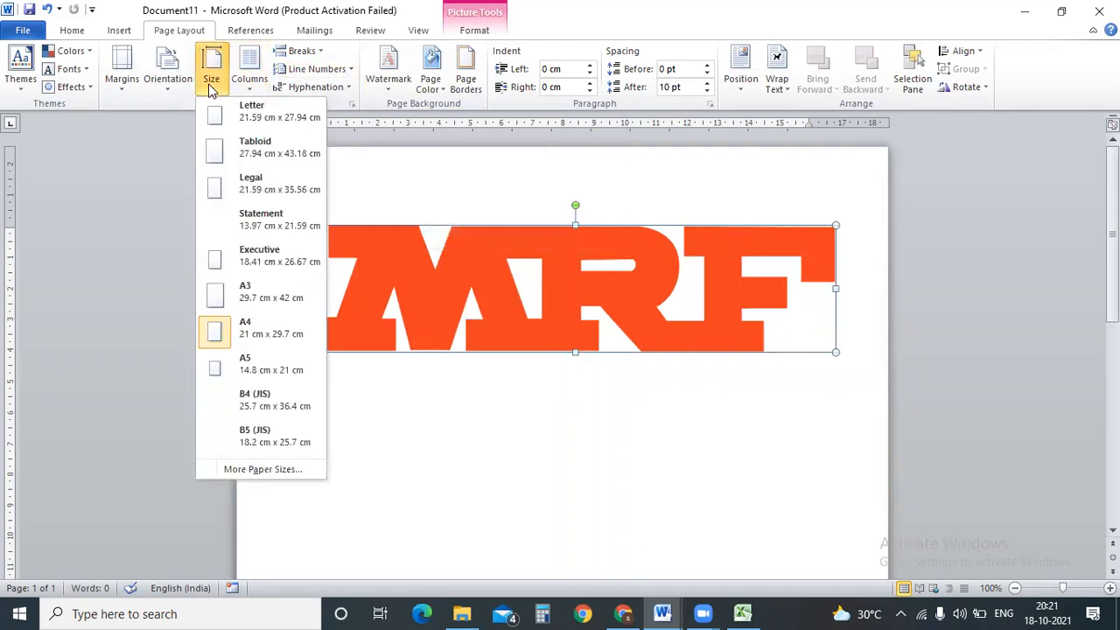
pyautogui.click(404, 210)
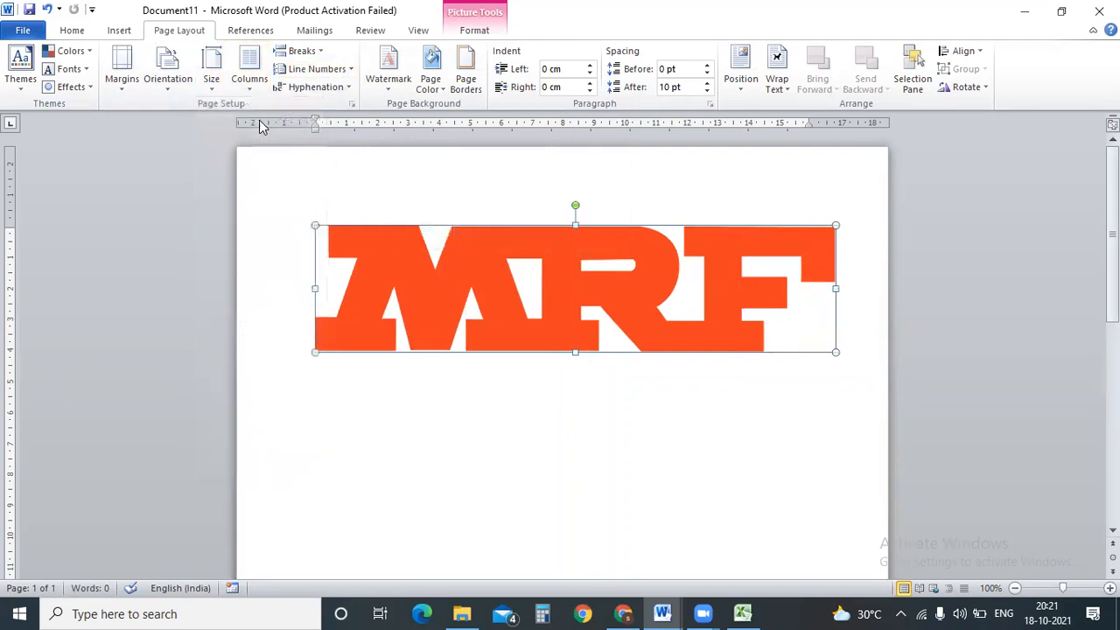
pyautogui.click(122, 83)
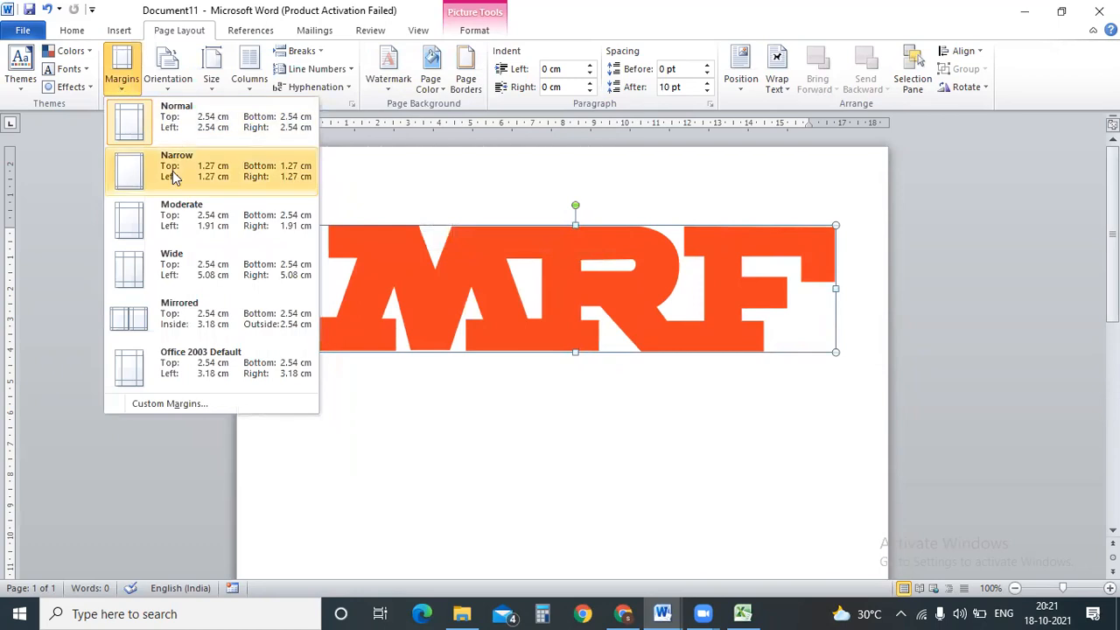
pyautogui.click(172, 175)
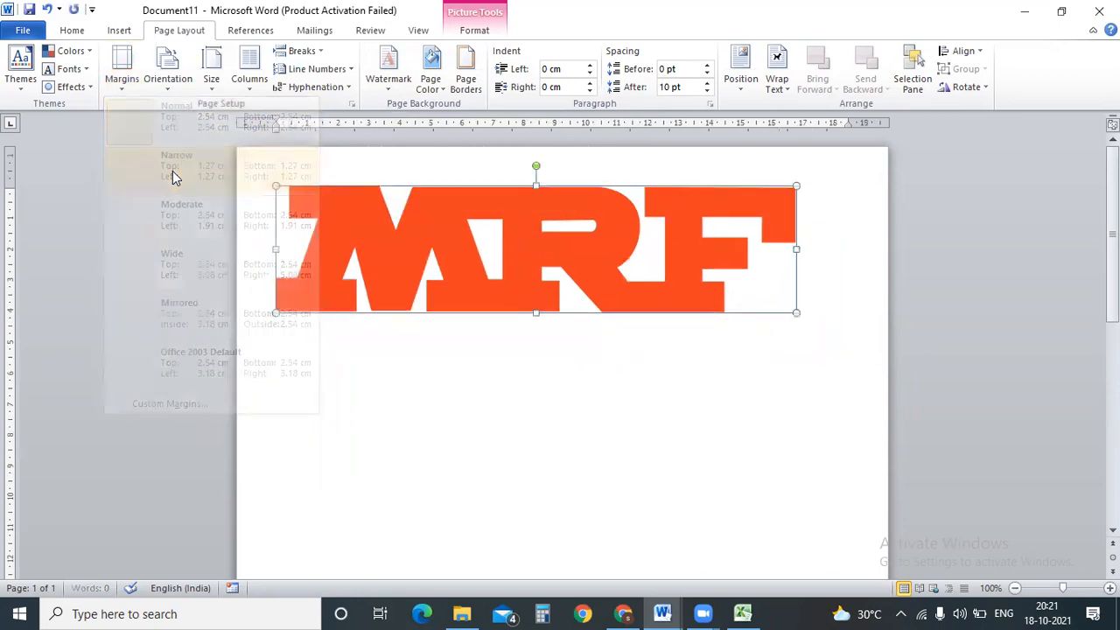
pyautogui.click(124, 87)
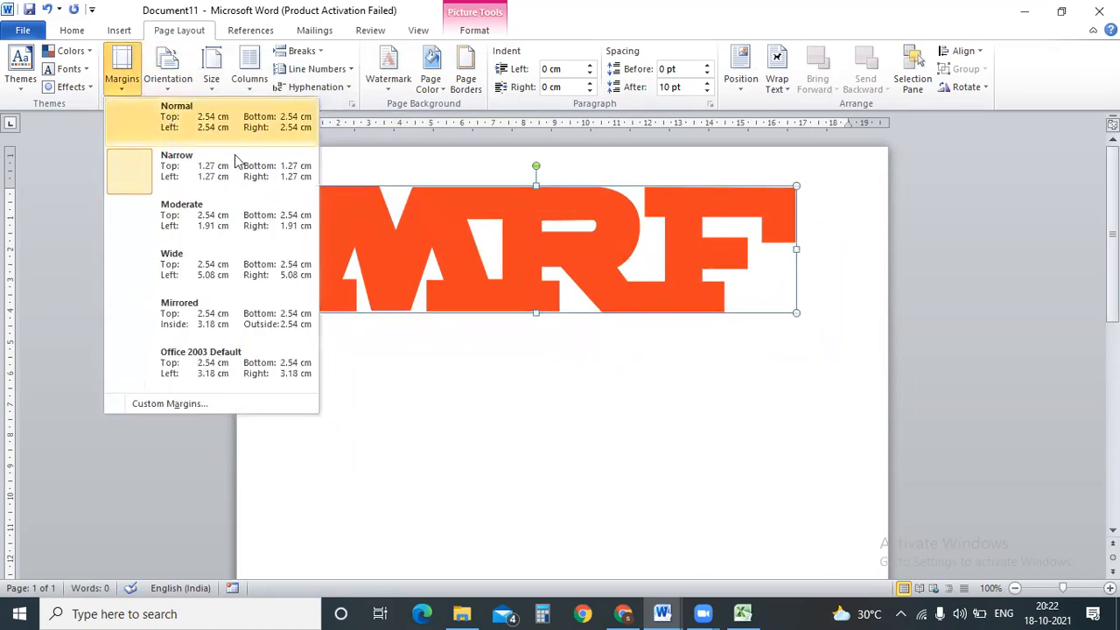
pyautogui.click(171, 128)
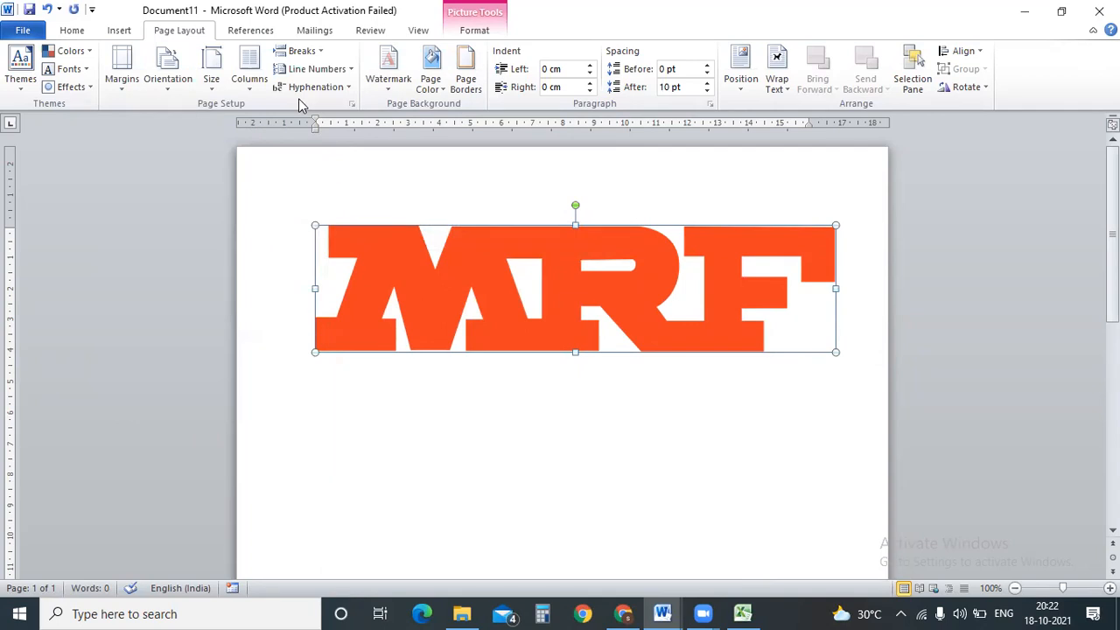
# Reselect the MRF logo and apply narrow page margins to Document11.
pyautogui.moveTo(328, 149); pyautogui.dragTo(337, 210)
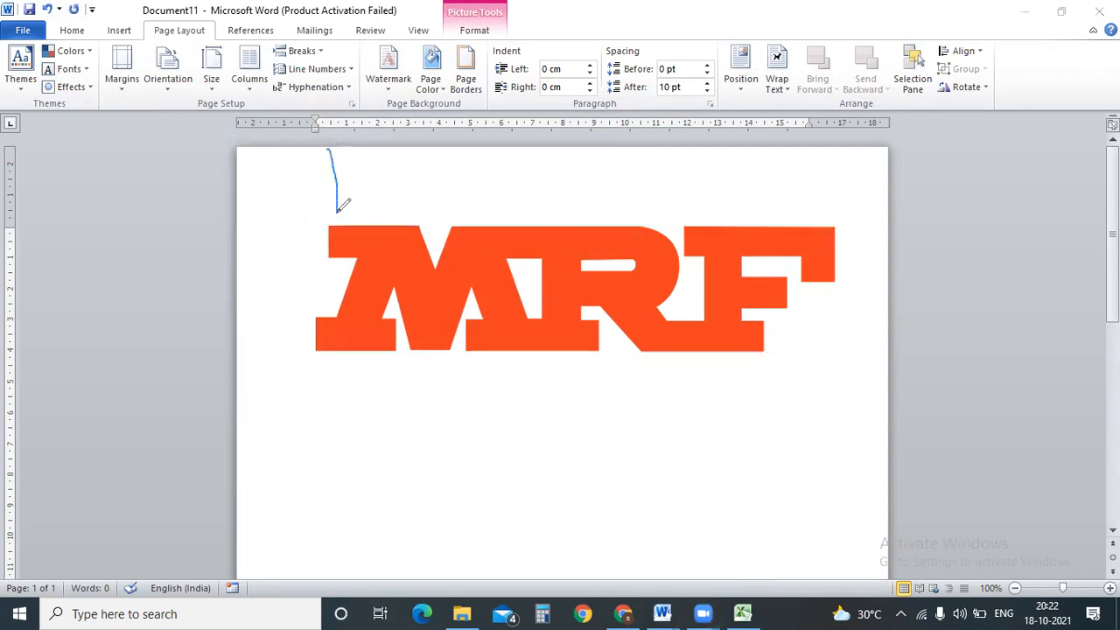
pyautogui.moveTo(325, 153)
pyautogui.mouseDown()
pyautogui.moveTo(332, 137)
pyautogui.moveTo(354, 171)
pyautogui.mouseUp()
pyautogui.moveTo(323, 207)
pyautogui.mouseDown()
pyautogui.moveTo(338, 220)
pyautogui.moveTo(347, 203)
pyautogui.mouseUp()
pyautogui.click(199, 102)
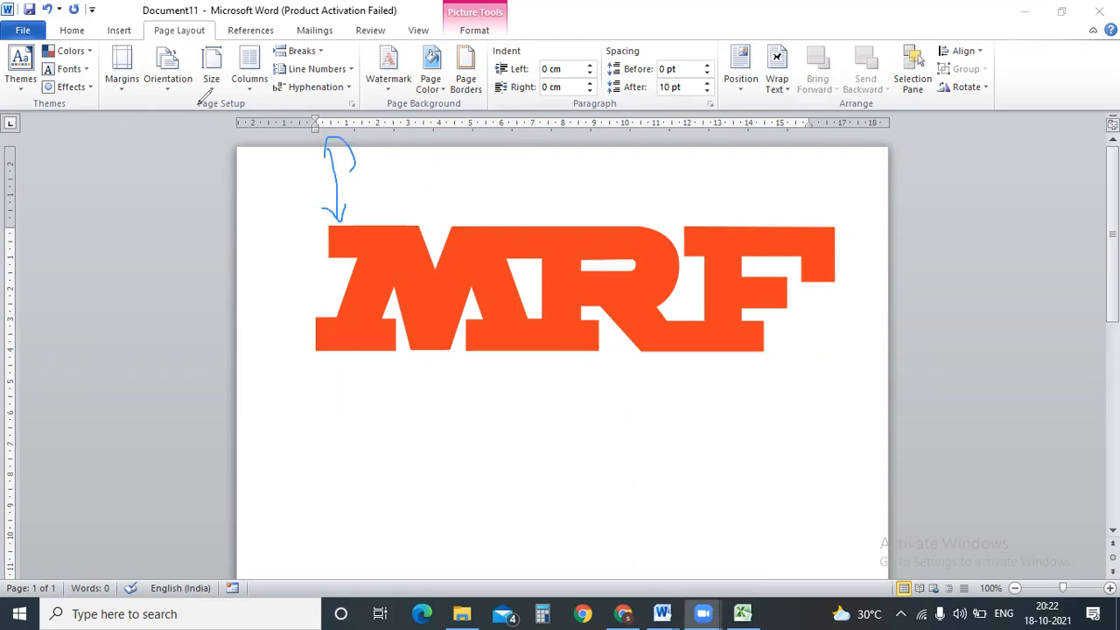
pyautogui.click(129, 93)
pyautogui.click(129, 93)
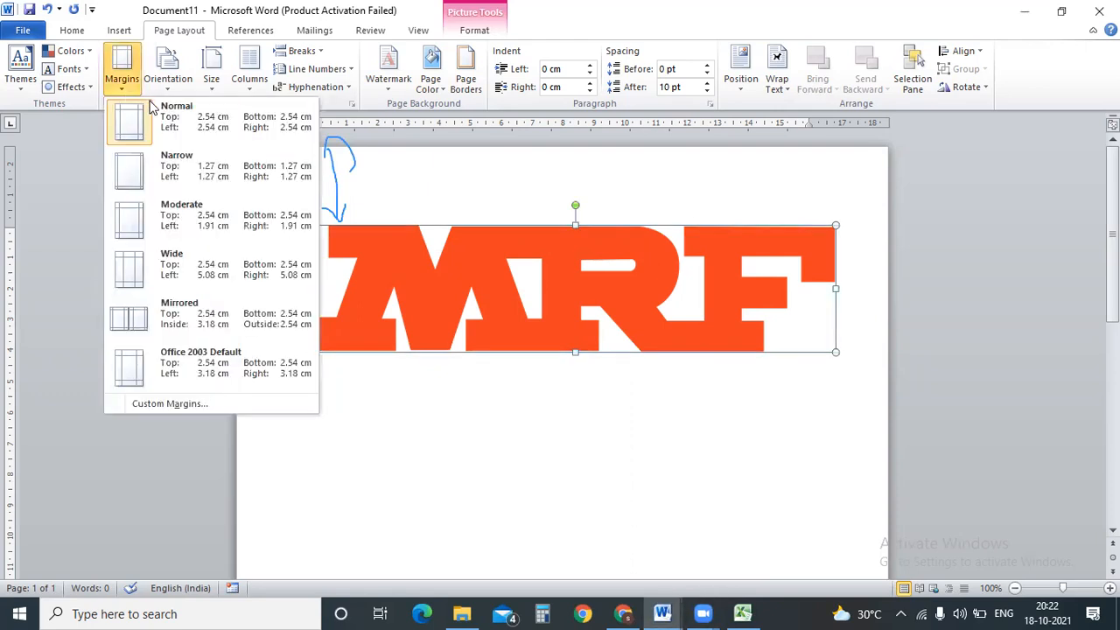
pyautogui.click(192, 173)
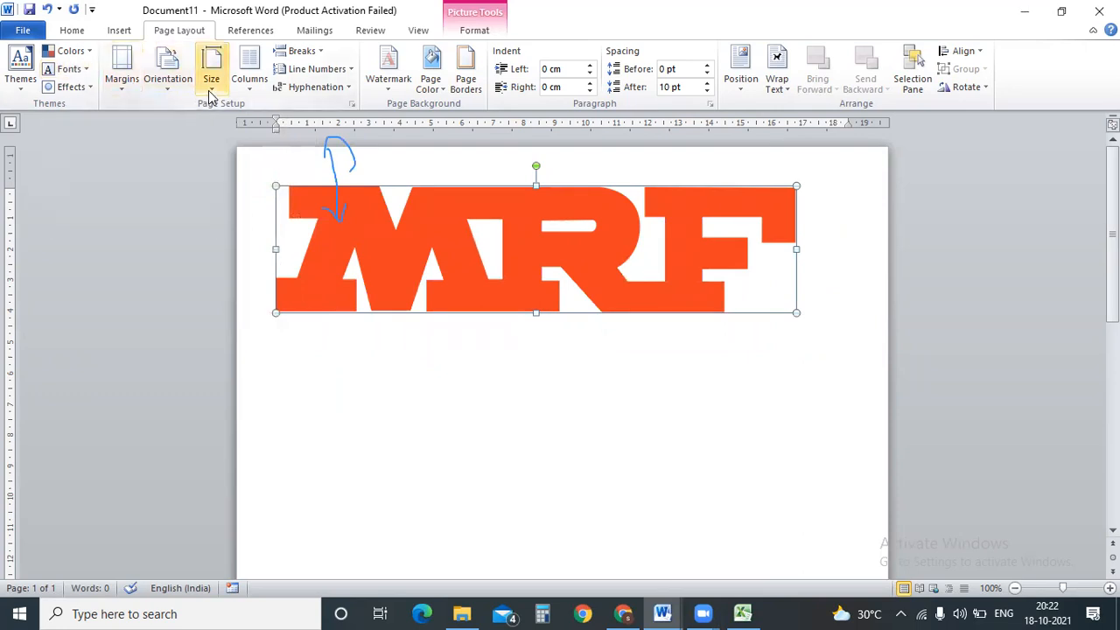
# Browse the document Themes gallery without applying a theme, then bring up the Excel workbook.
pyautogui.click(29, 87)
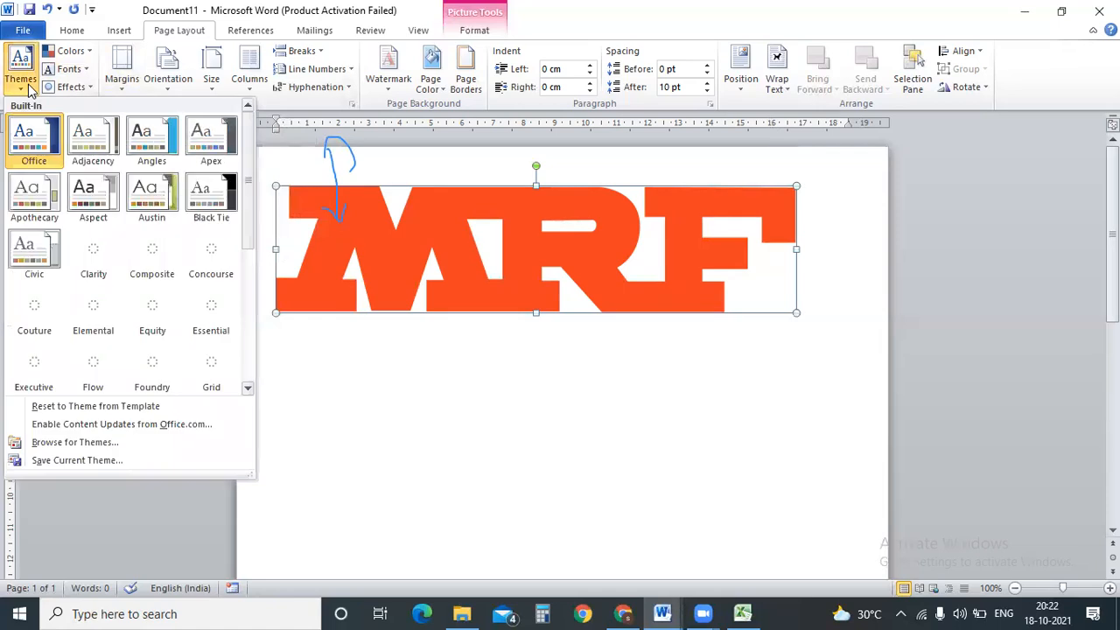
pyautogui.click(152, 202)
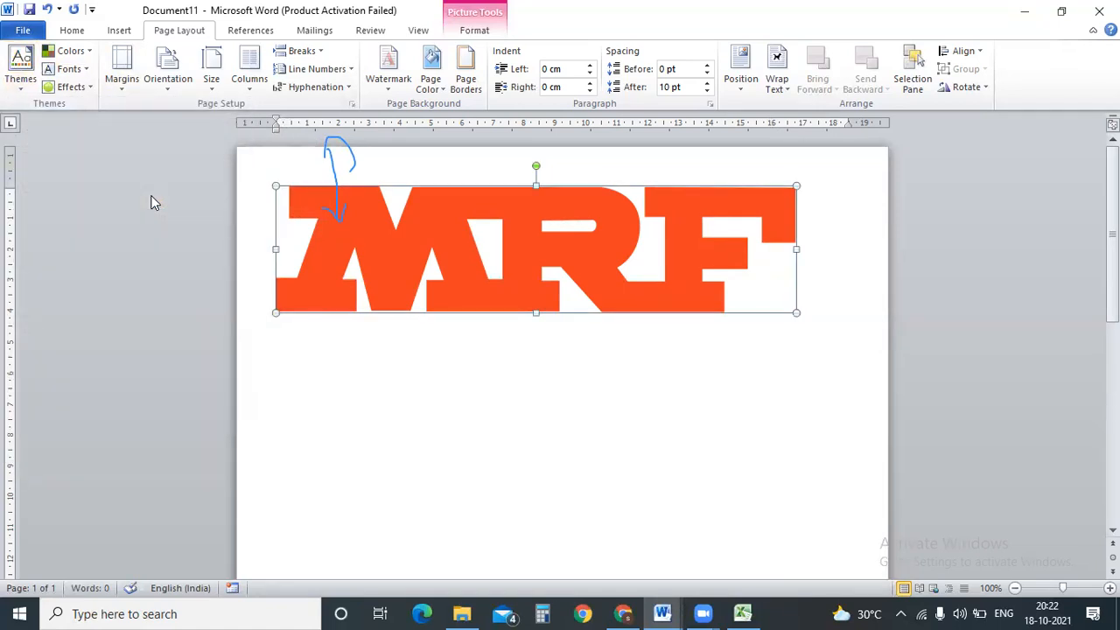
pyautogui.click(28, 90)
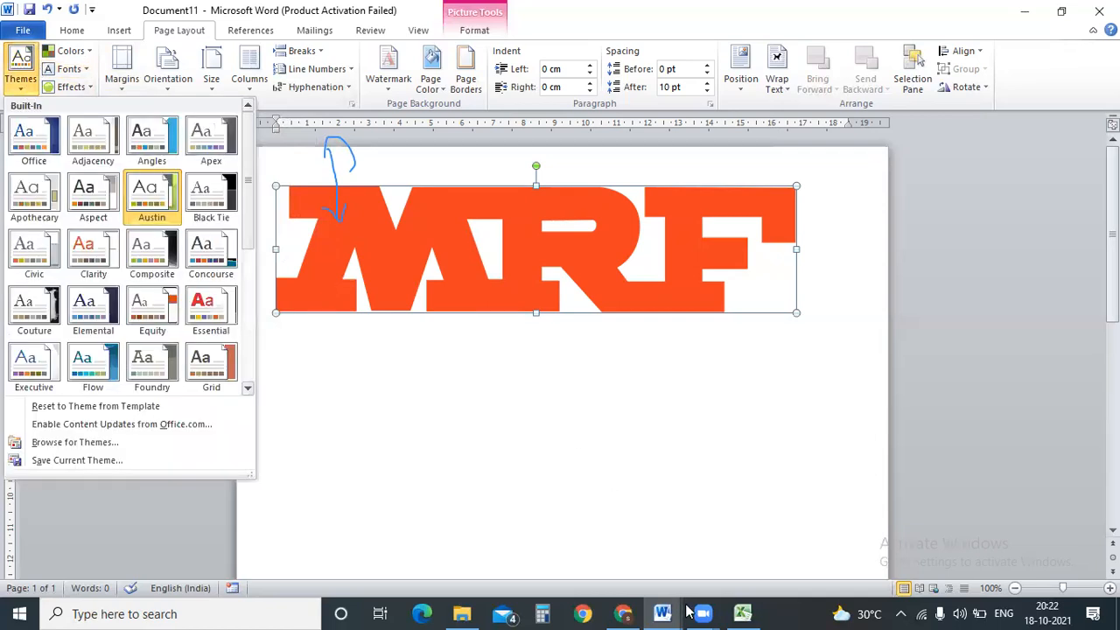
pyautogui.click(737, 612)
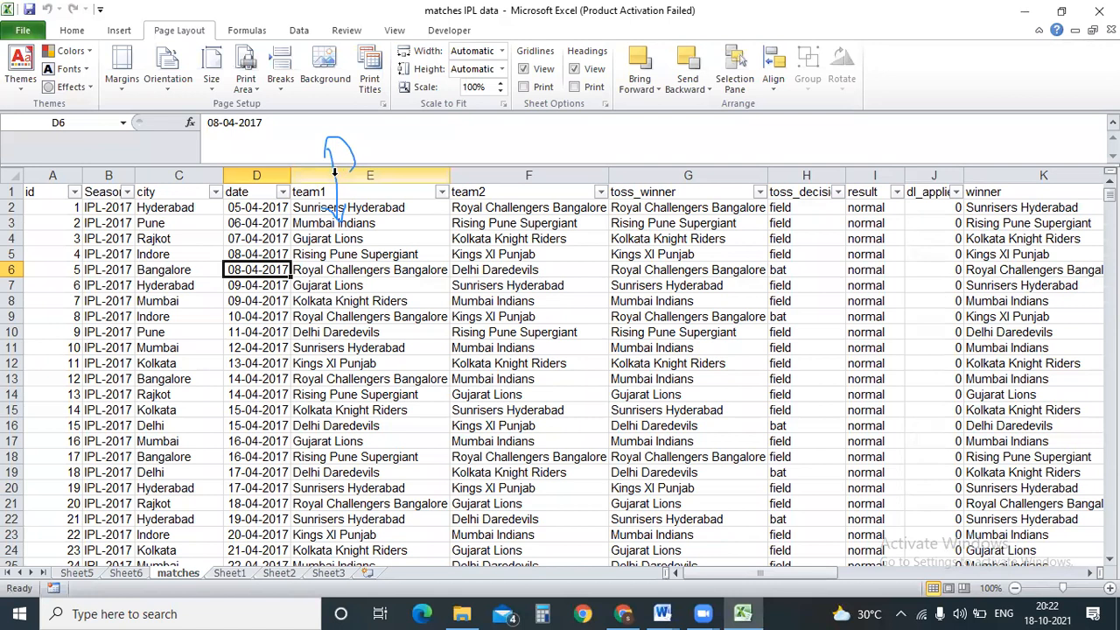
# Select the whole matches sheet and try the Office and another workbook theme.
pyautogui.click(337, 175)
pyautogui.click(558, 286)
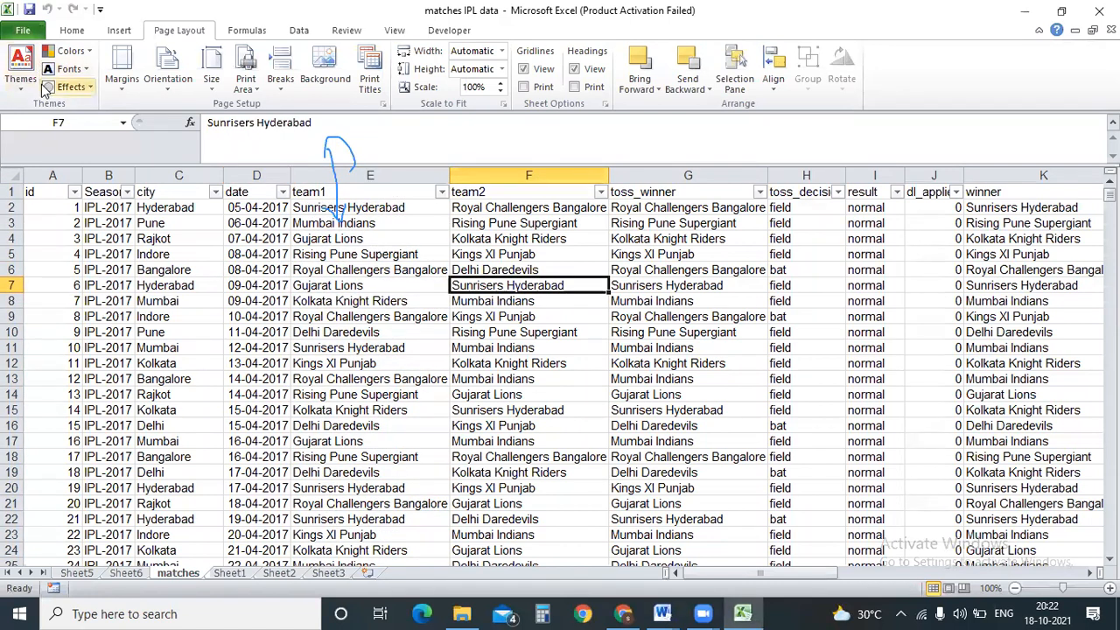
pyautogui.click(20, 70)
pyautogui.click(37, 161)
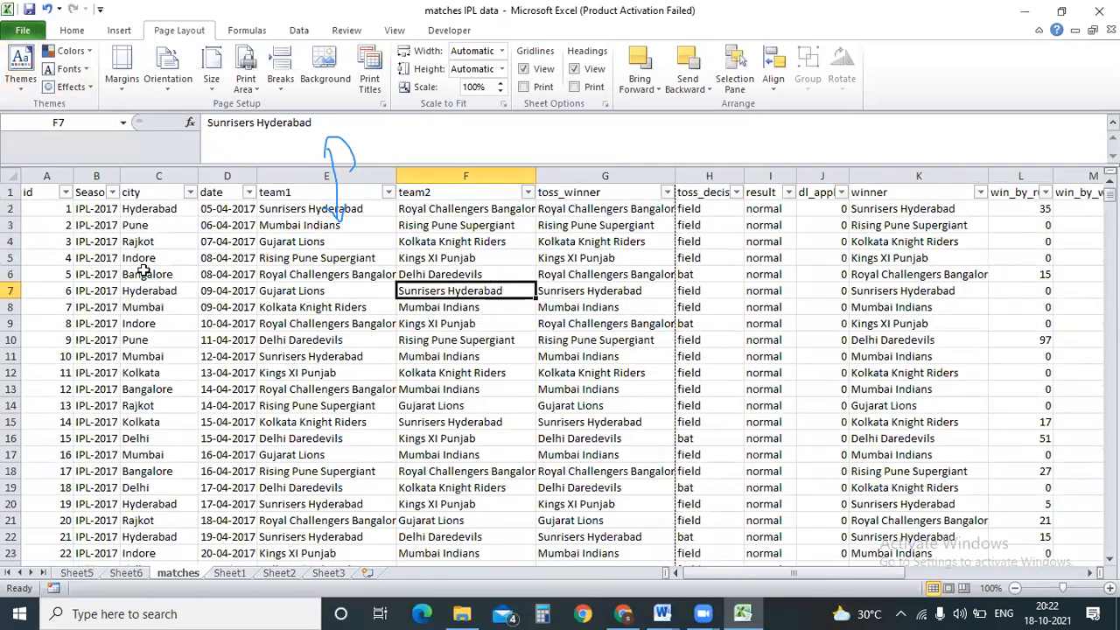
pyautogui.click(10, 178)
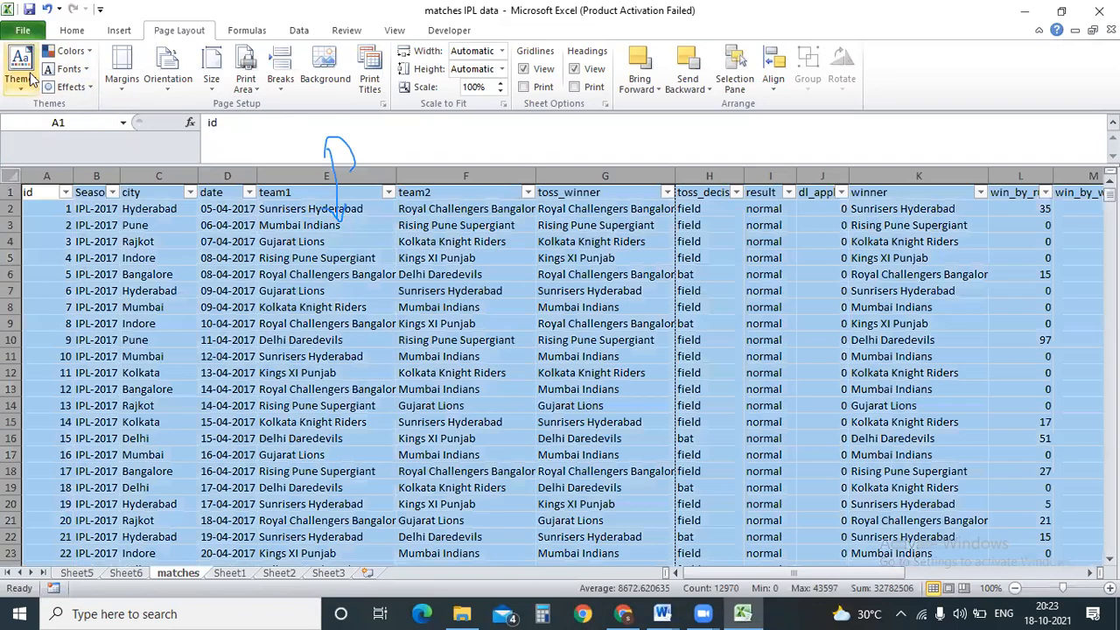
pyautogui.click(20, 70)
pyautogui.click(131, 135)
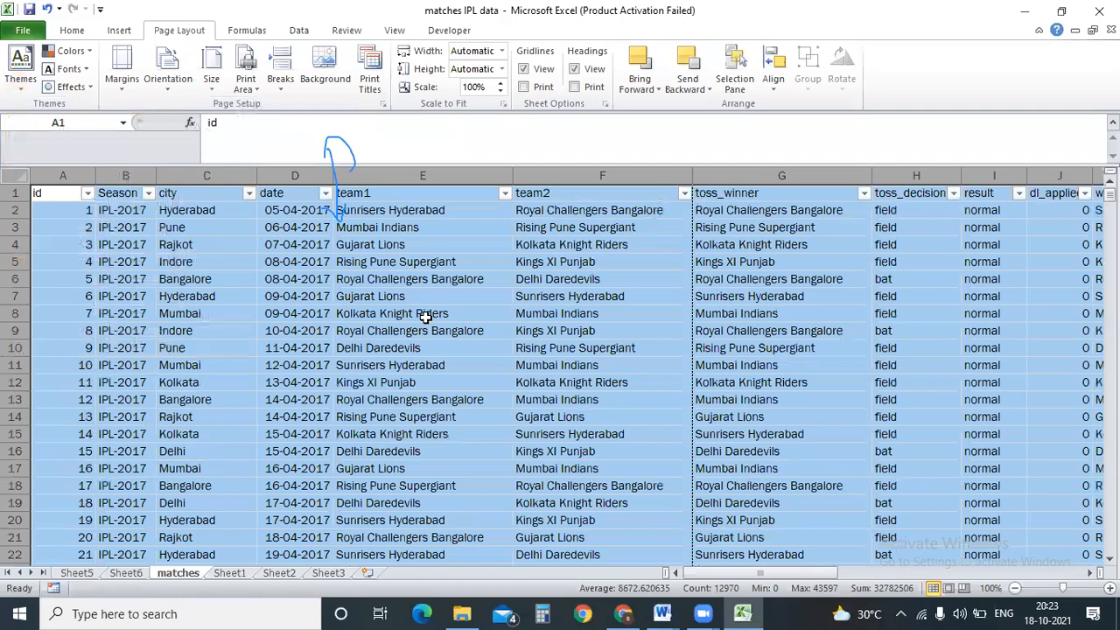
# Reapply the Office theme to the entire worksheet and reselect all cells.
pyautogui.click(420, 314)
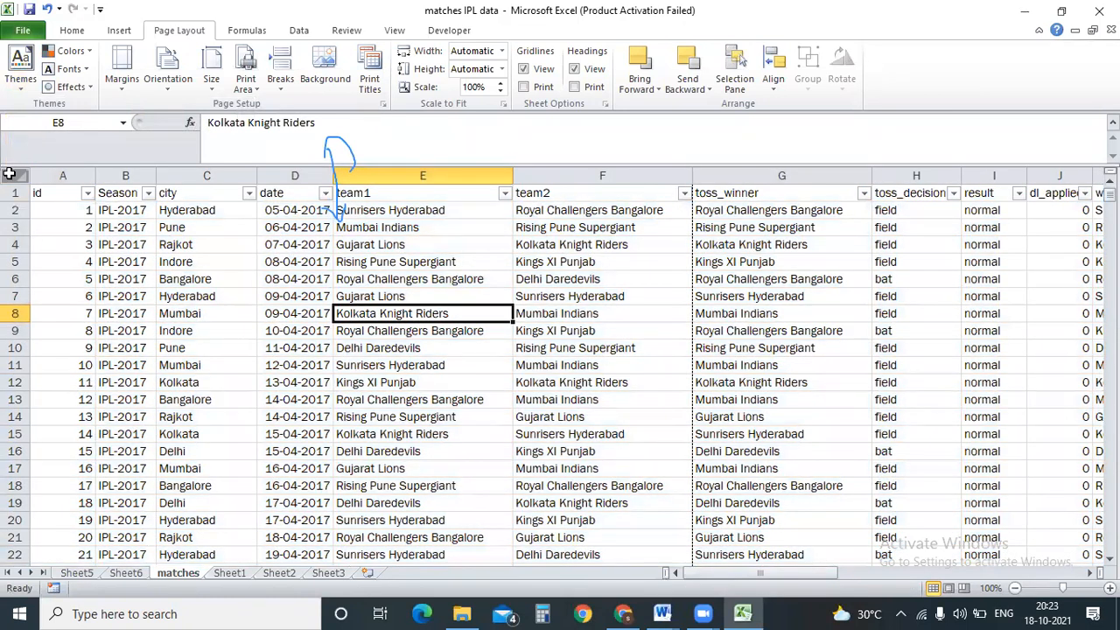
pyautogui.click(12, 178)
pyautogui.click(20, 72)
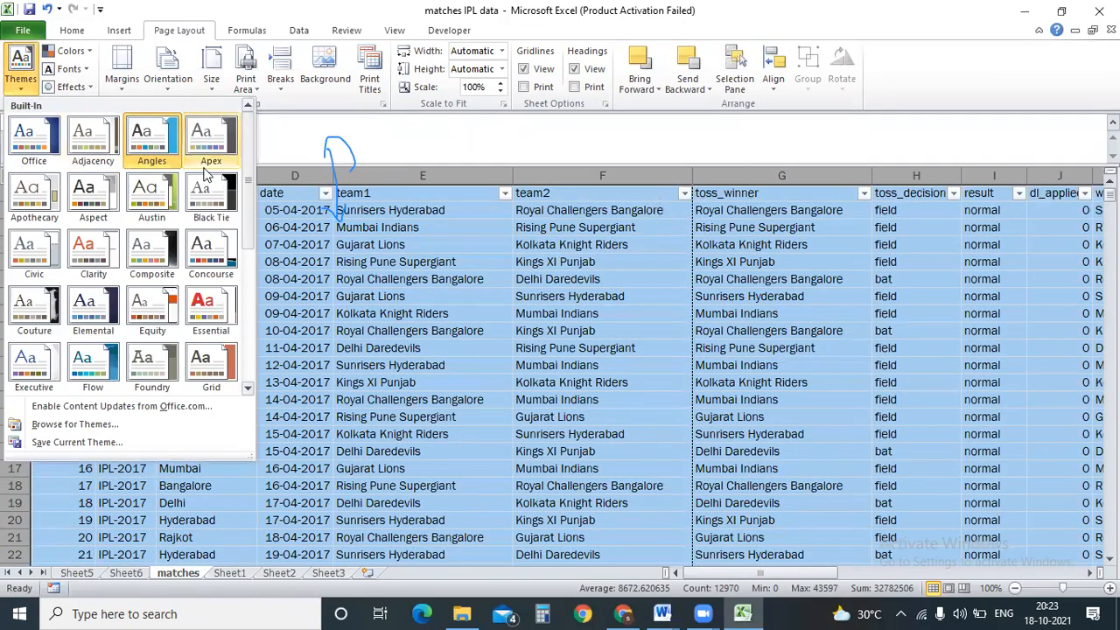
pyautogui.click(33, 138)
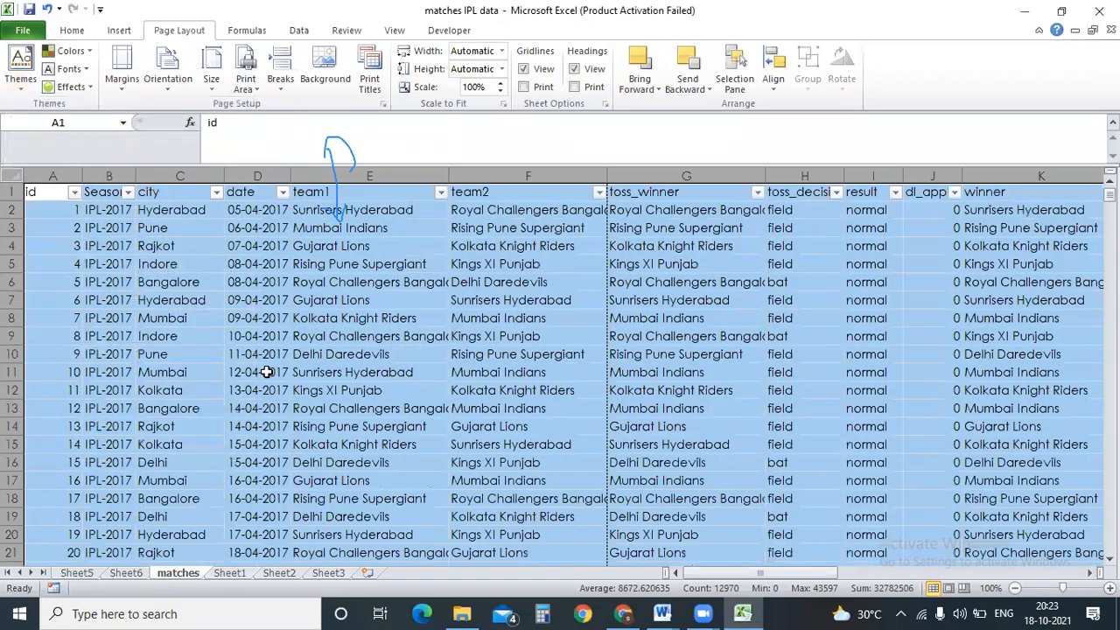
pyautogui.click(267, 371)
pyautogui.click(242, 280)
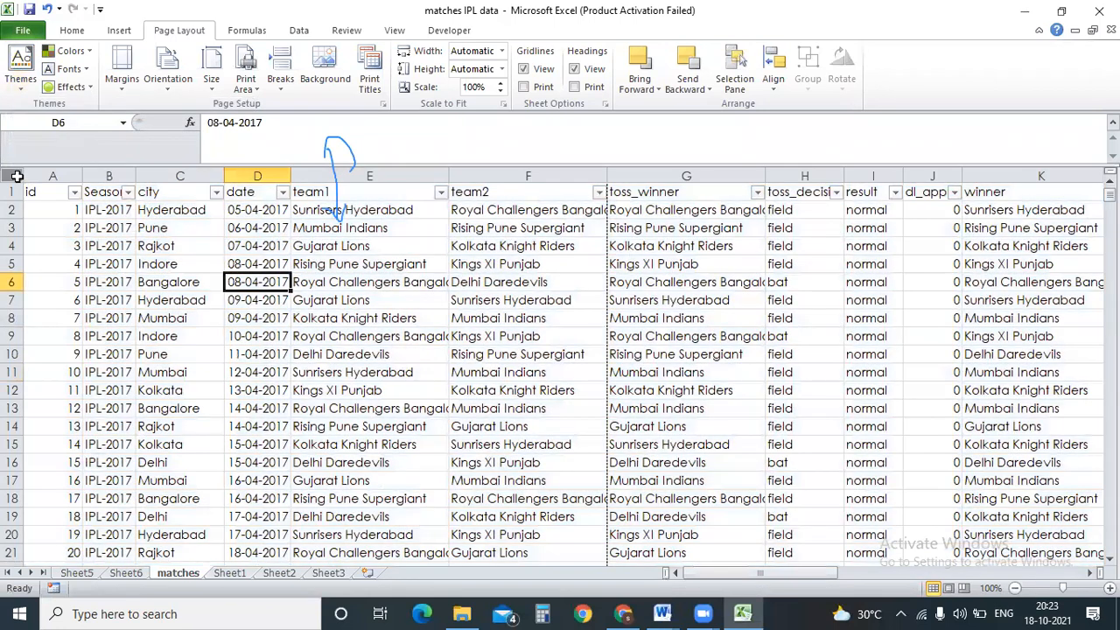
pyautogui.click(12, 176)
# Apply Grayscale theme colours and Office Classic 2 theme fonts to the sheet.
pyautogui.click(68, 50)
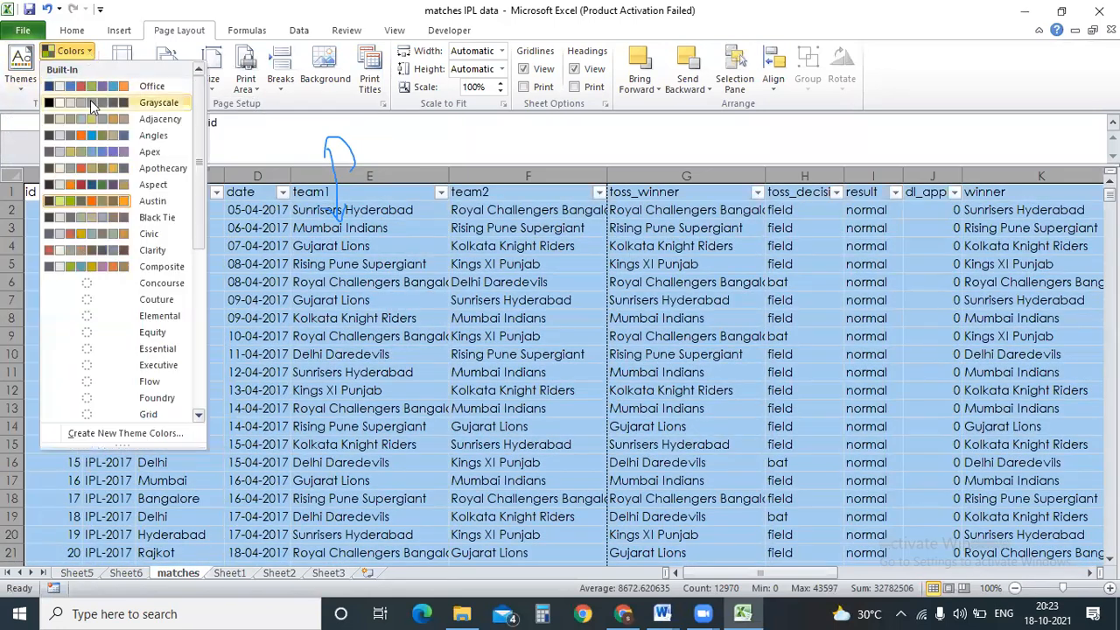
pyautogui.click(161, 105)
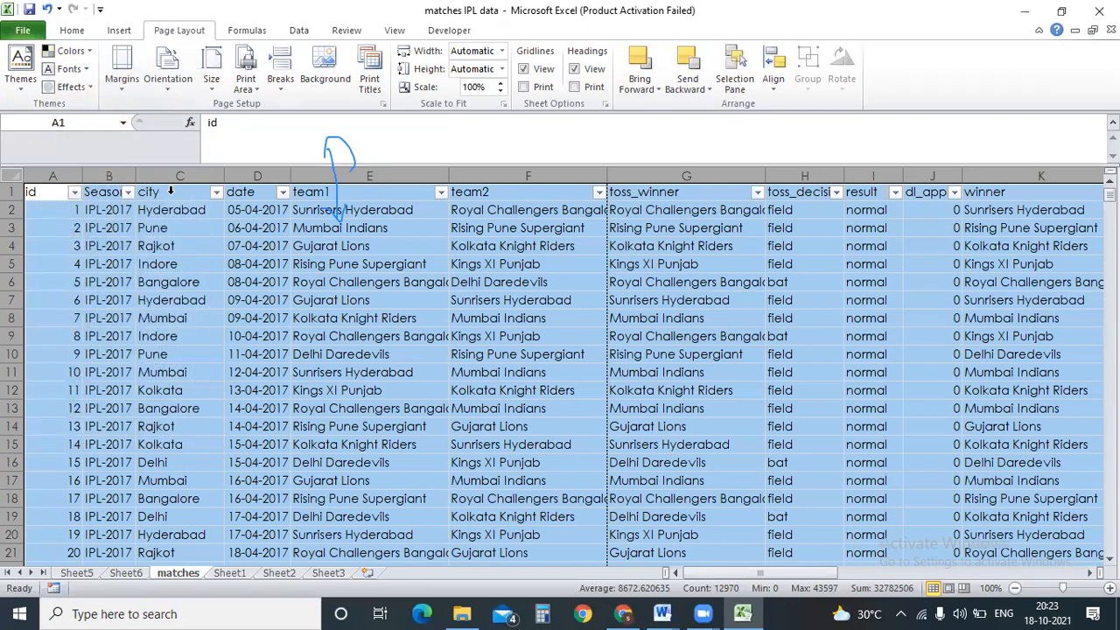
pyautogui.click(173, 263)
pyautogui.click(69, 68)
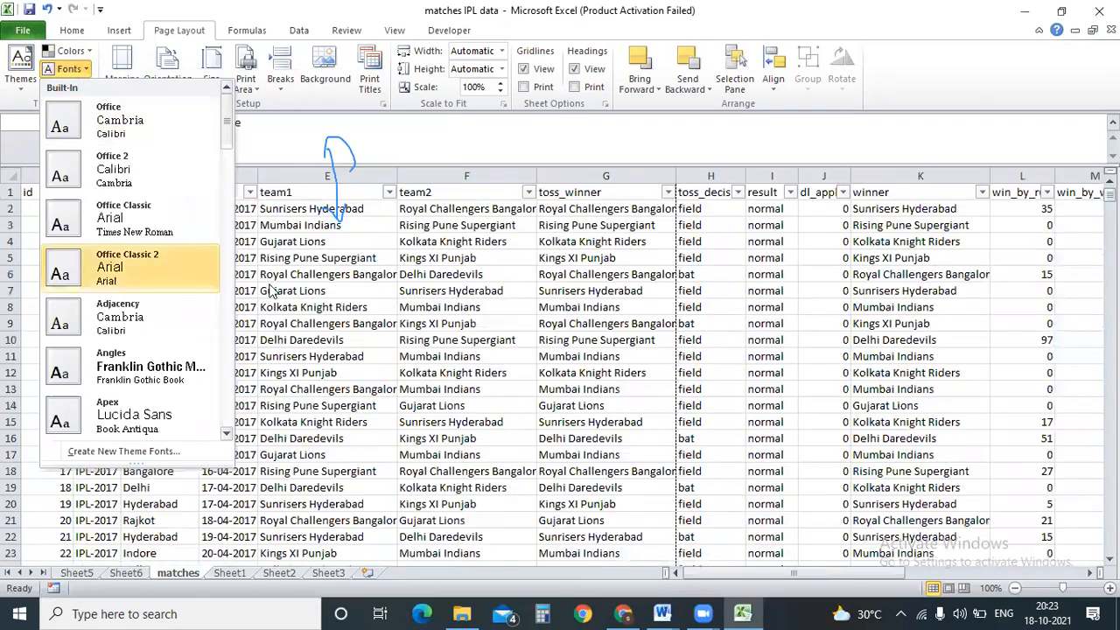
pyautogui.click(96, 250)
pyautogui.hotkey('alt', 'Tab')
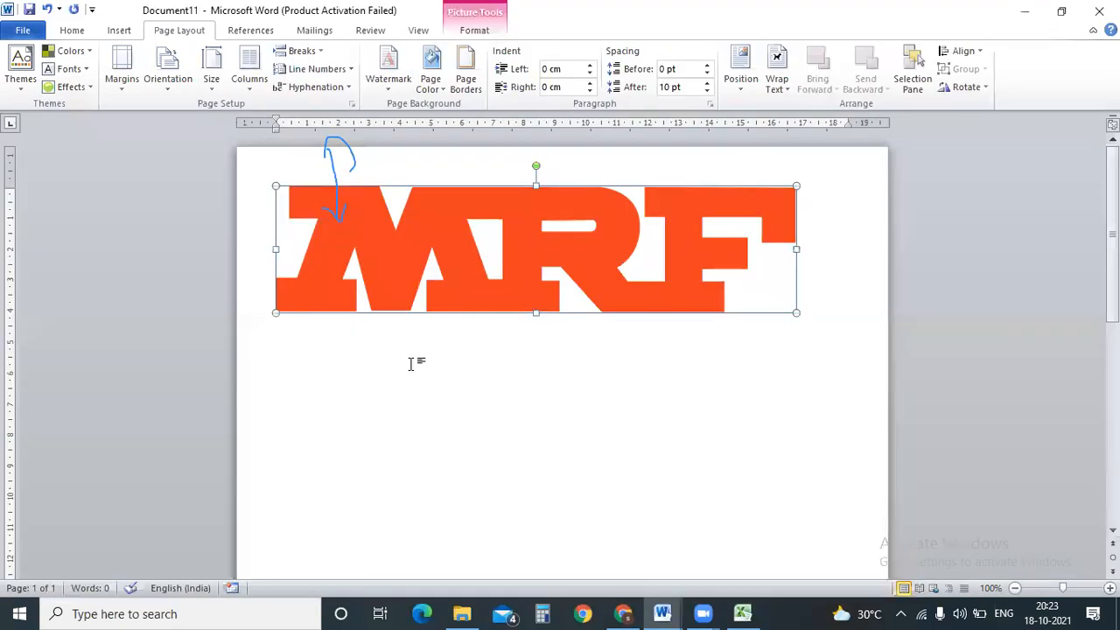
# Apply the Two columns layout to Document11, clipping the MRF logo.
pyautogui.click(21, 77)
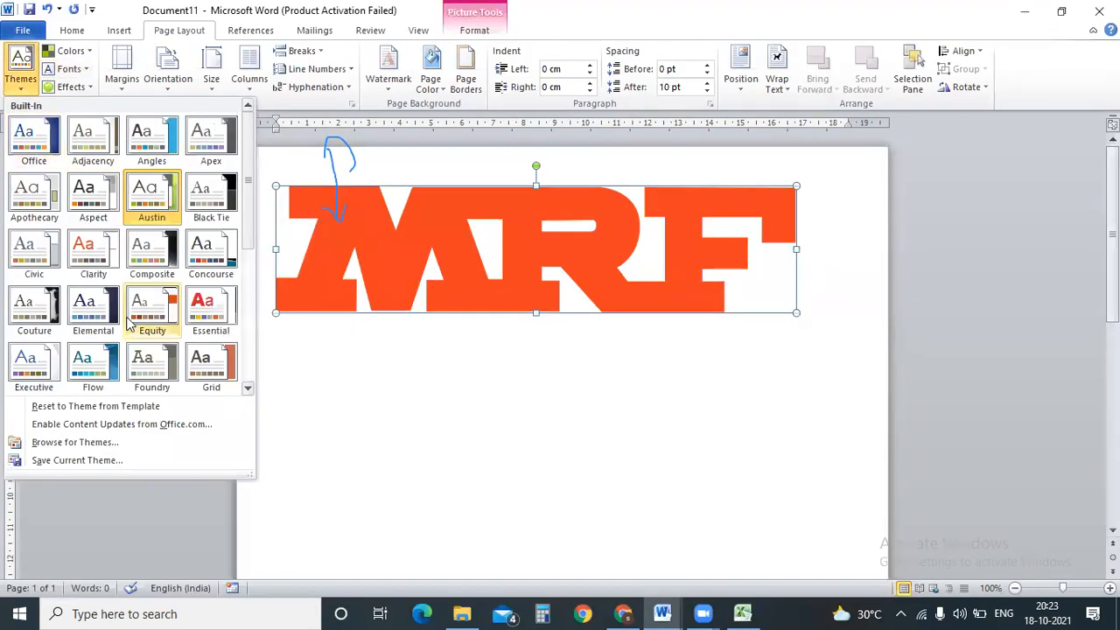
pyautogui.click(33, 308)
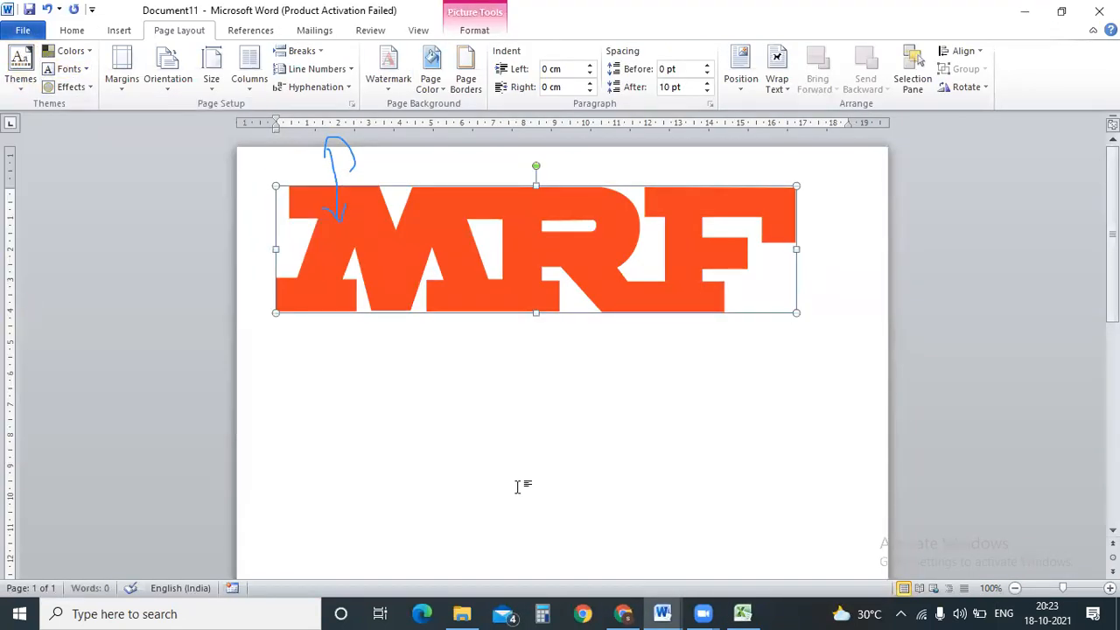
pyautogui.click(216, 81)
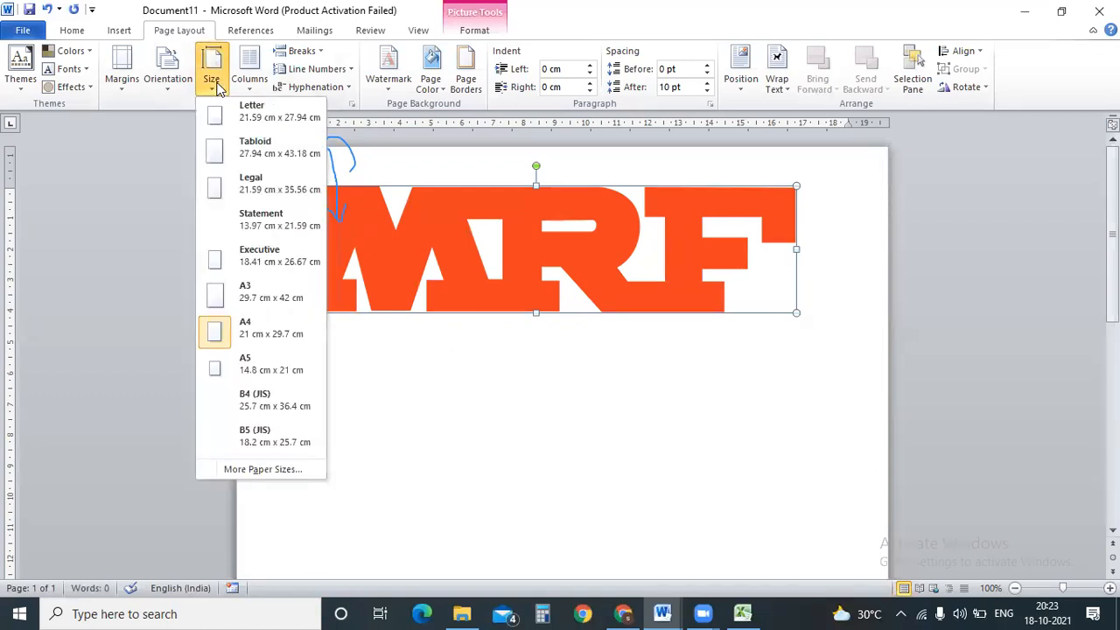
pyautogui.click(251, 84)
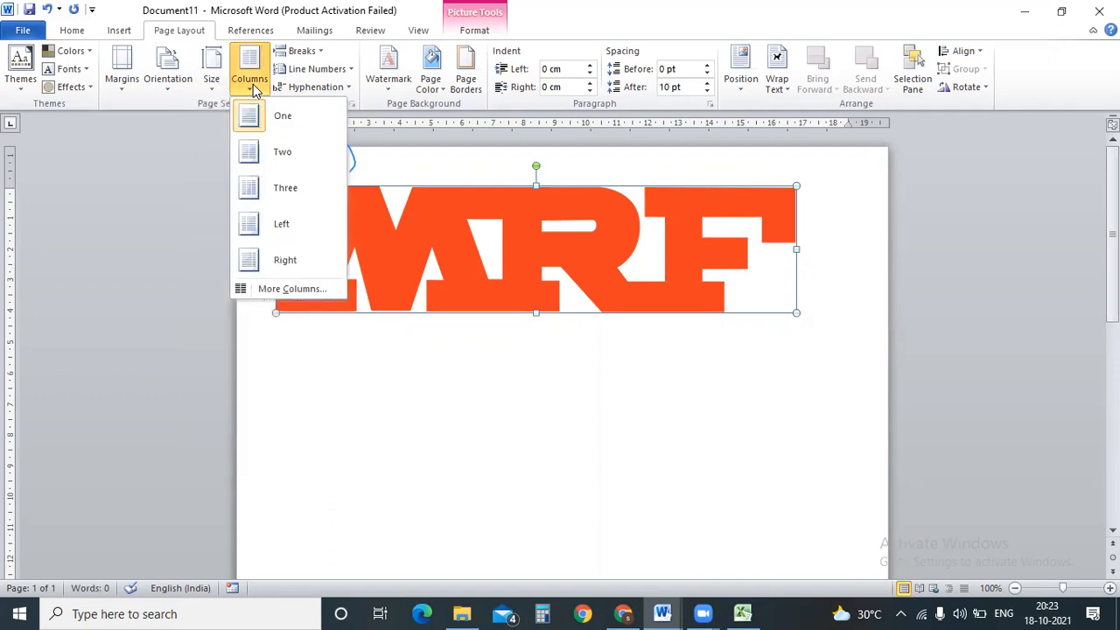
pyautogui.click(286, 154)
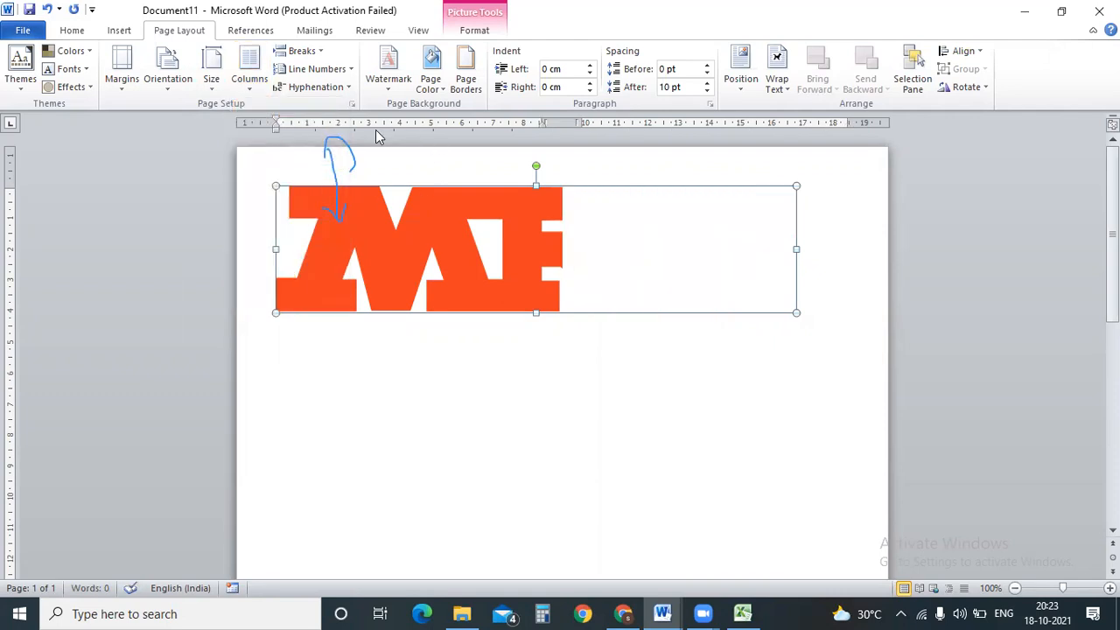
pyautogui.hotkey('alt', 'Tab')
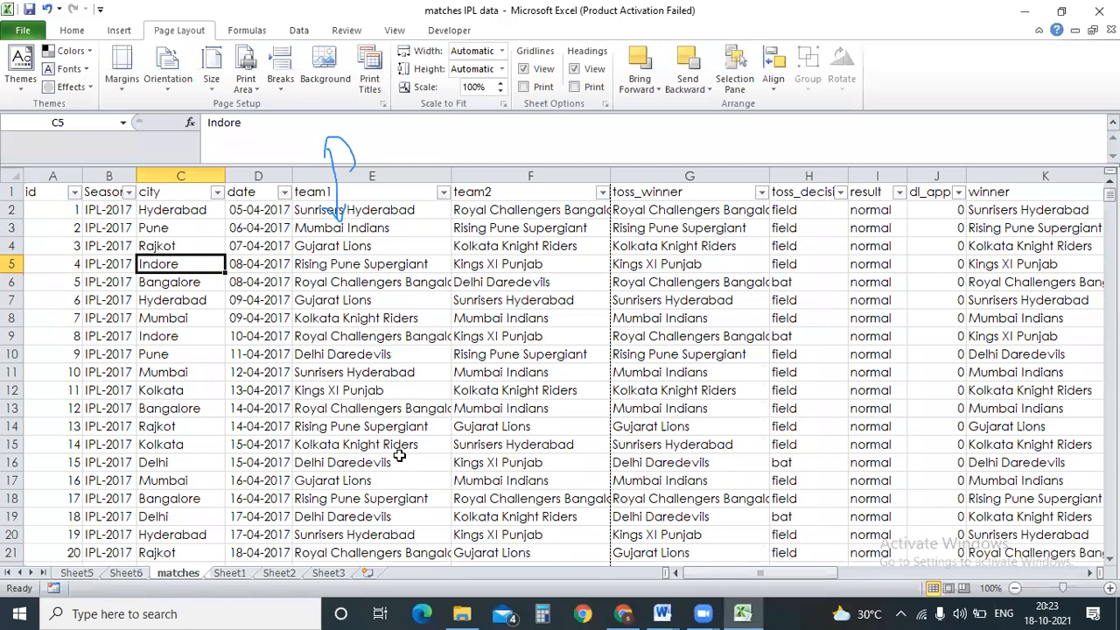
# Go through Sheet2 and Sheet1 to reach the matches sheet in the workbook.
pyautogui.click(281, 574)
pyautogui.hotkey('alt', 'Tab')
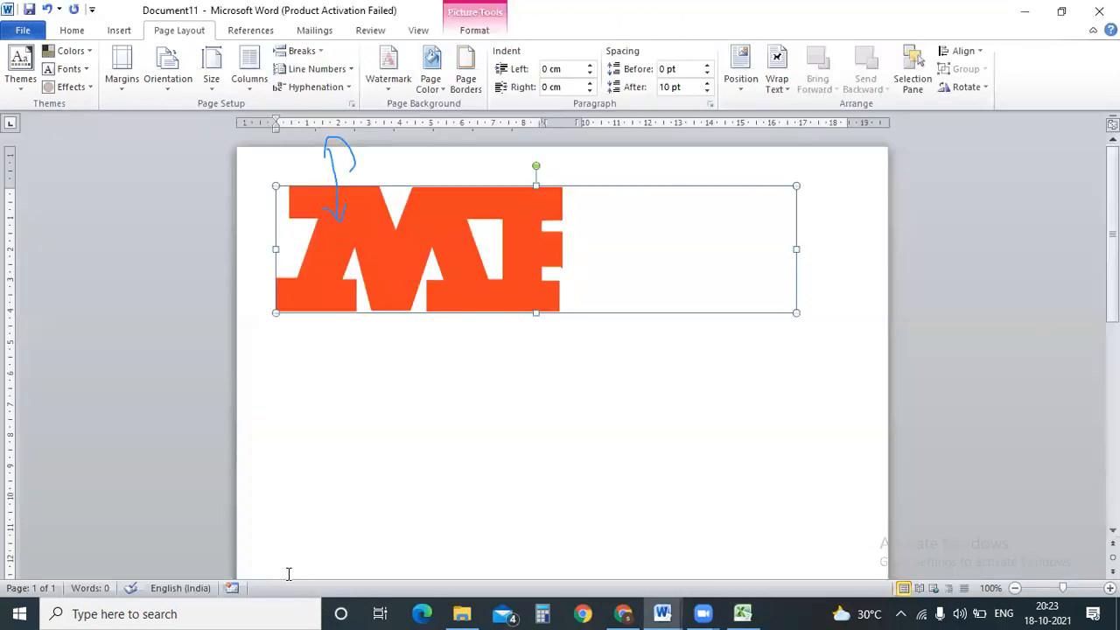
pyautogui.hotkey('alt', 'Tab')
pyautogui.click(229, 573)
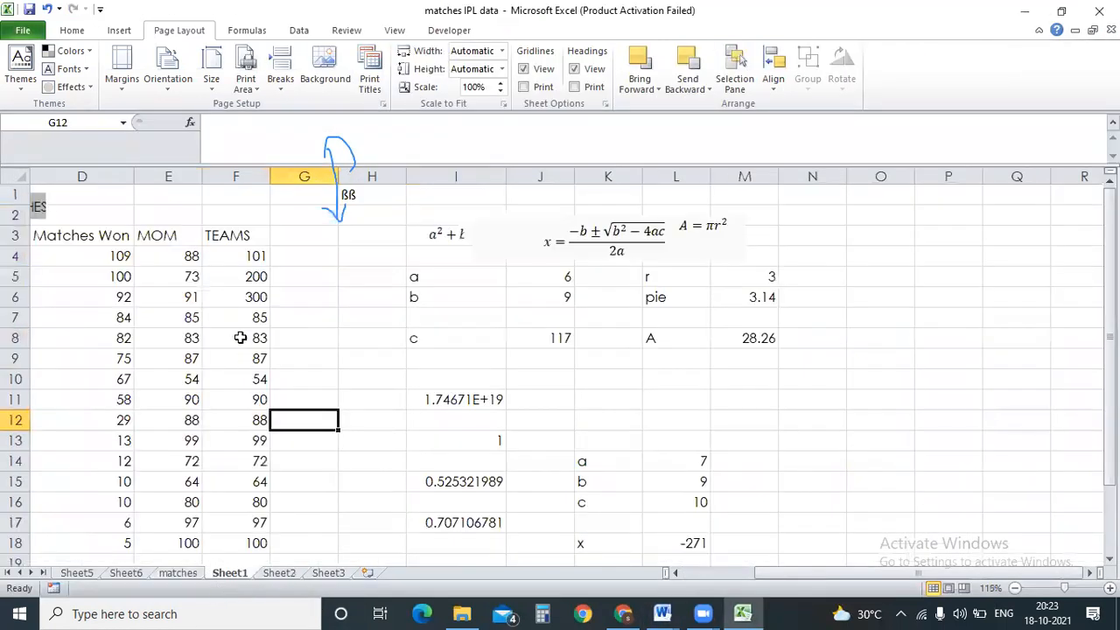
pyautogui.click(177, 574)
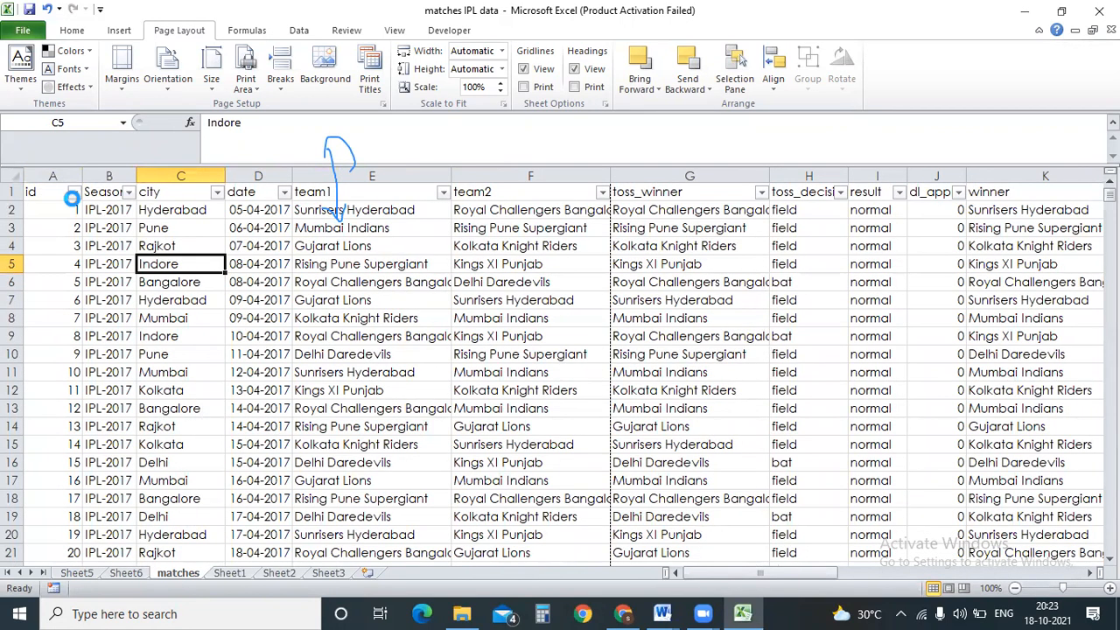
pyautogui.click(74, 192)
pyautogui.press('Escape')
# Copy matches range A1:F19 and paste it below the logo in Document11.
pyautogui.moveTo(51, 200); pyautogui.dragTo(543, 516)
pyautogui.hotkey('ctrl', 'c')
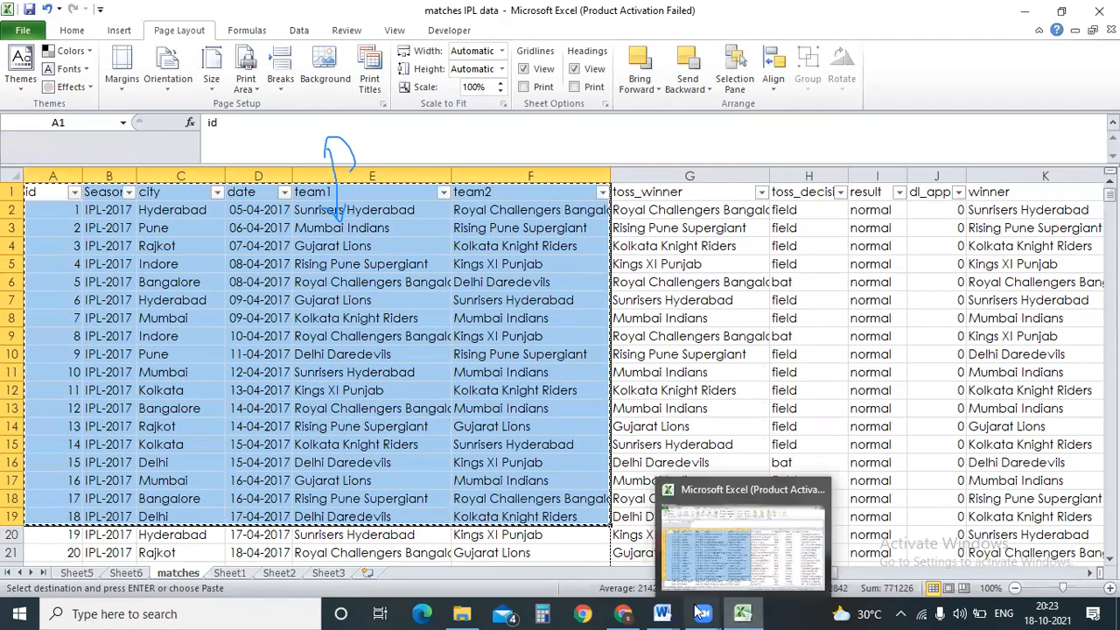
pyautogui.click(662, 614)
pyautogui.click(739, 531)
pyautogui.click(387, 372)
pyautogui.hotkey('ctrl', 'v')
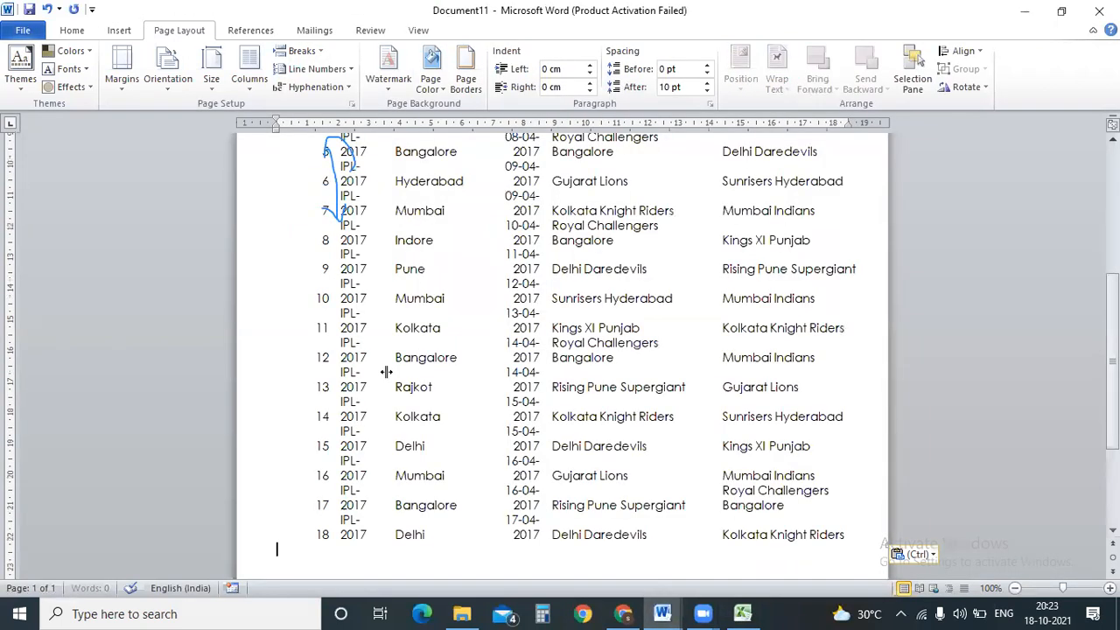
# Cut the orange MRF logo picture from the document, leaving Page Setup unchanged.
pyautogui.scroll(7, 514, 287)
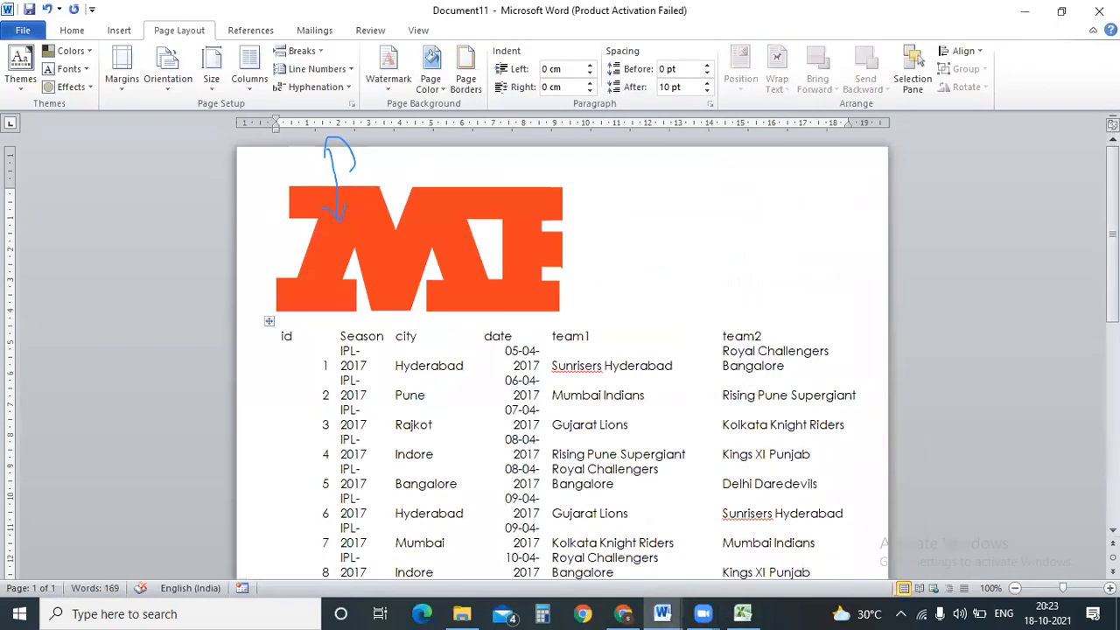
pyautogui.click(513, 287)
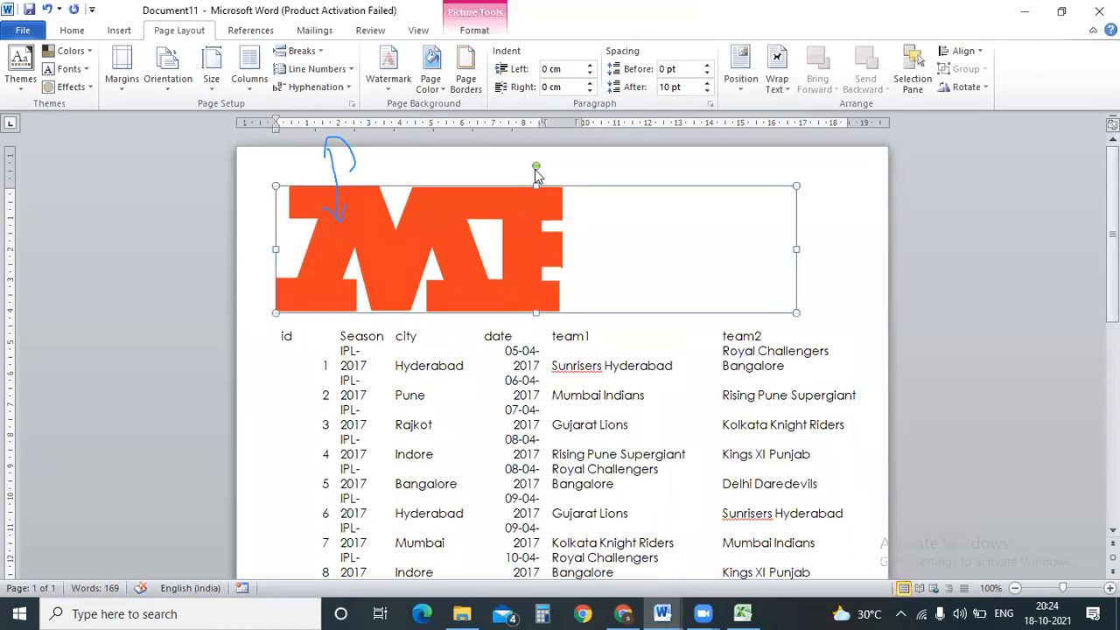
pyautogui.rightClick(536, 174)
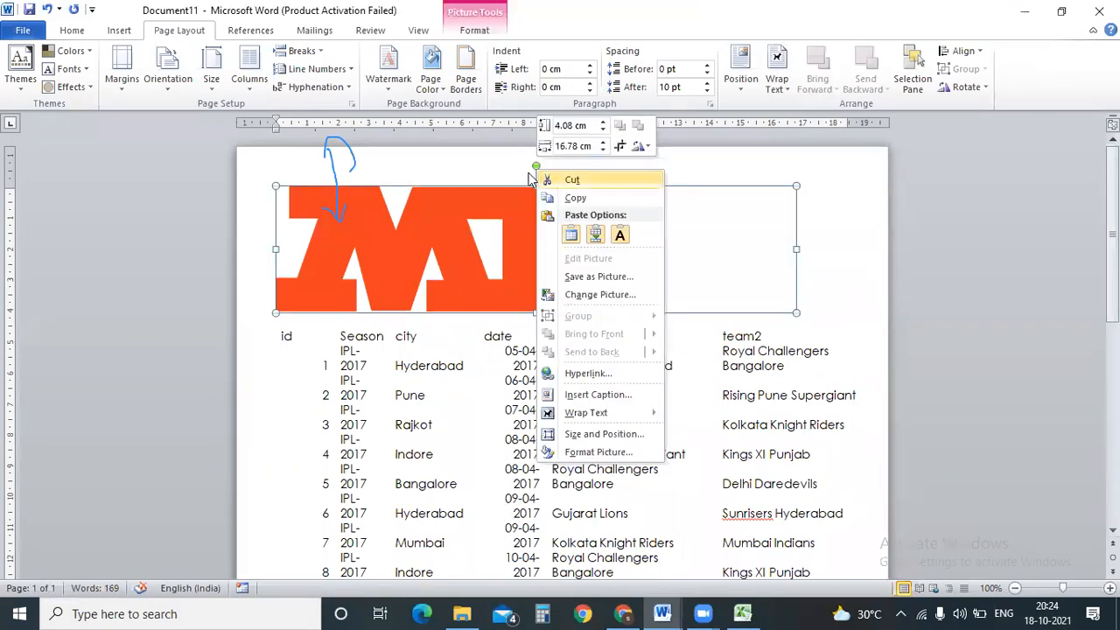
pyautogui.click(551, 180)
pyautogui.click(351, 103)
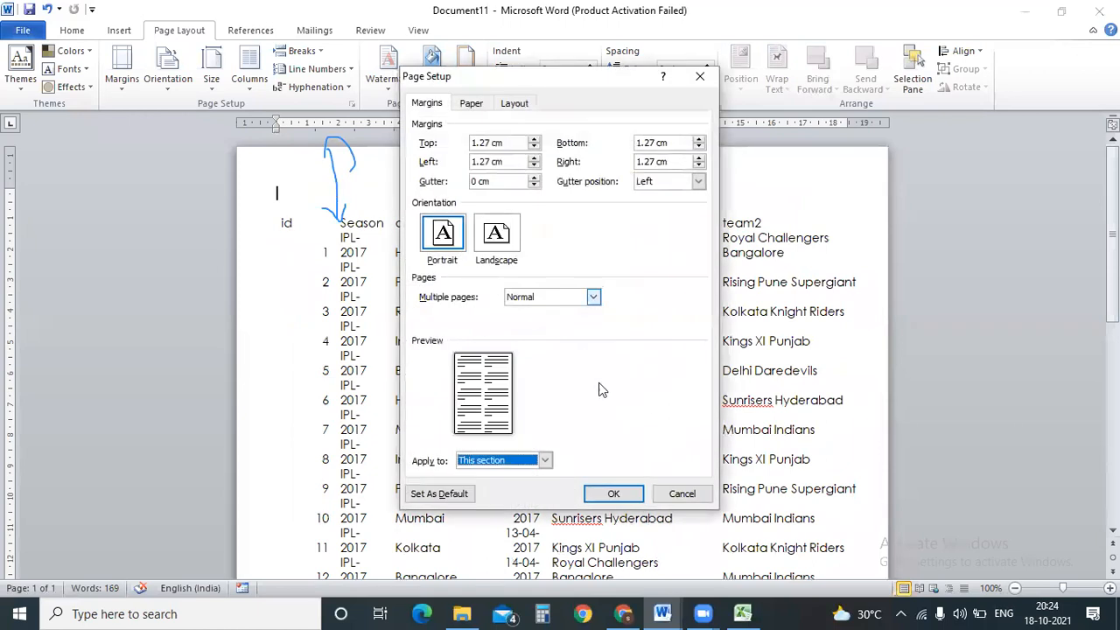
pyautogui.click(681, 491)
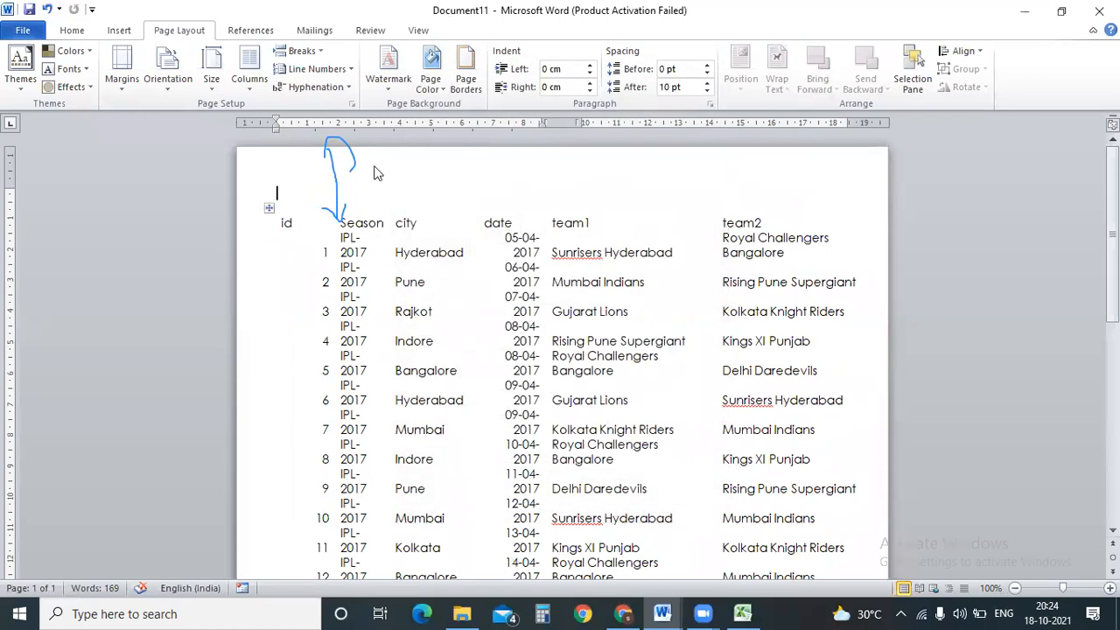
# Lay out the IPL match table's section in two columns, then switch back to Excel.
pyautogui.moveTo(296, 219); pyautogui.dragTo(807, 274)
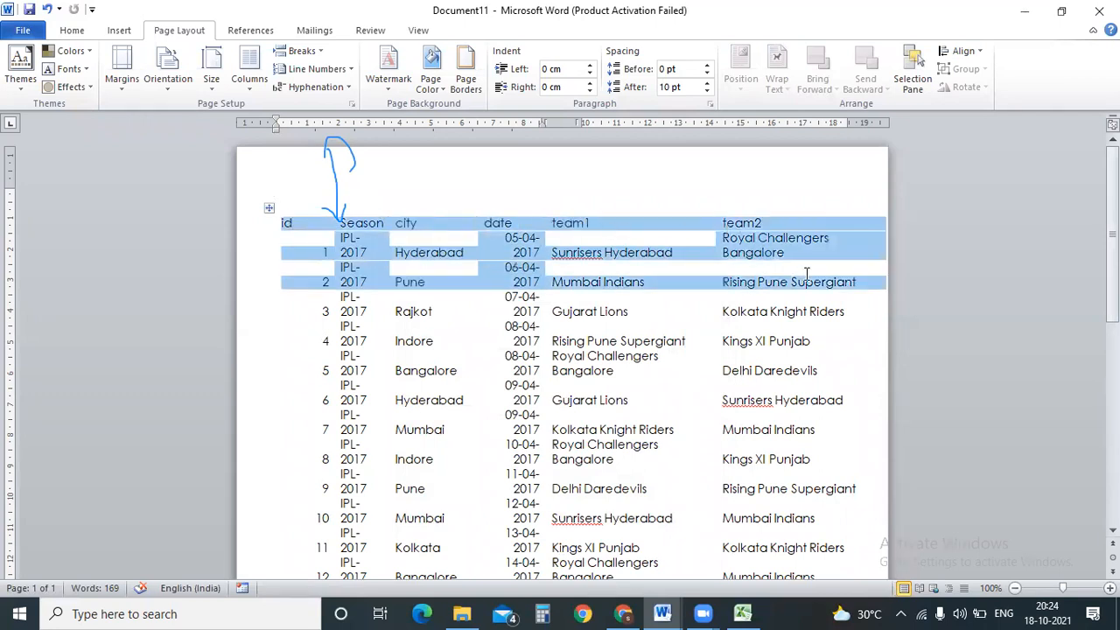
pyautogui.click(451, 370)
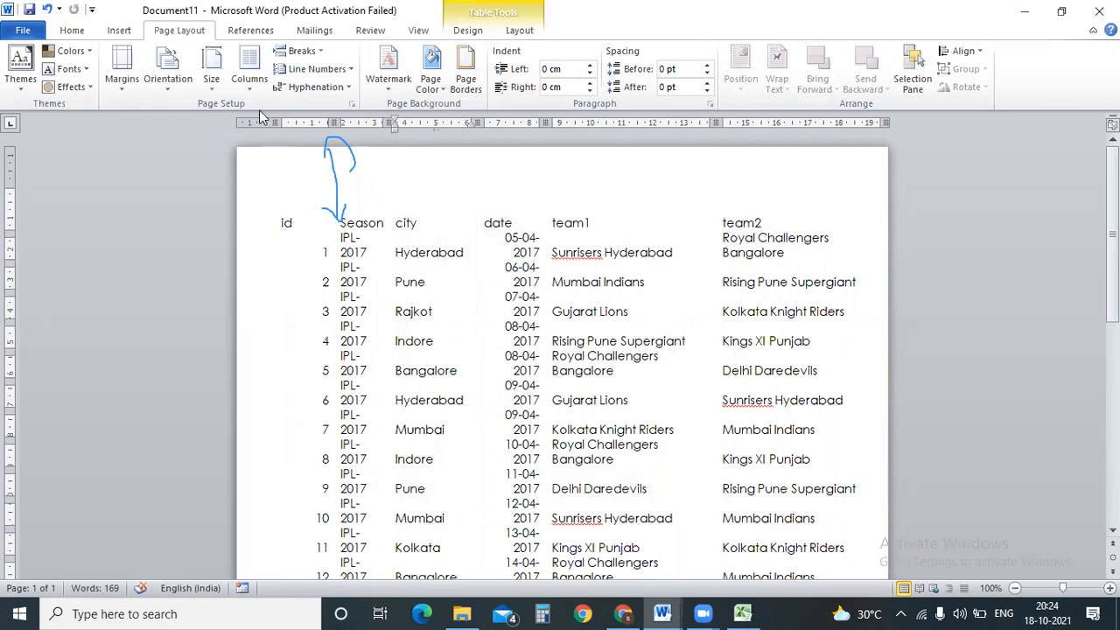
pyautogui.click(249, 79)
pyautogui.click(263, 156)
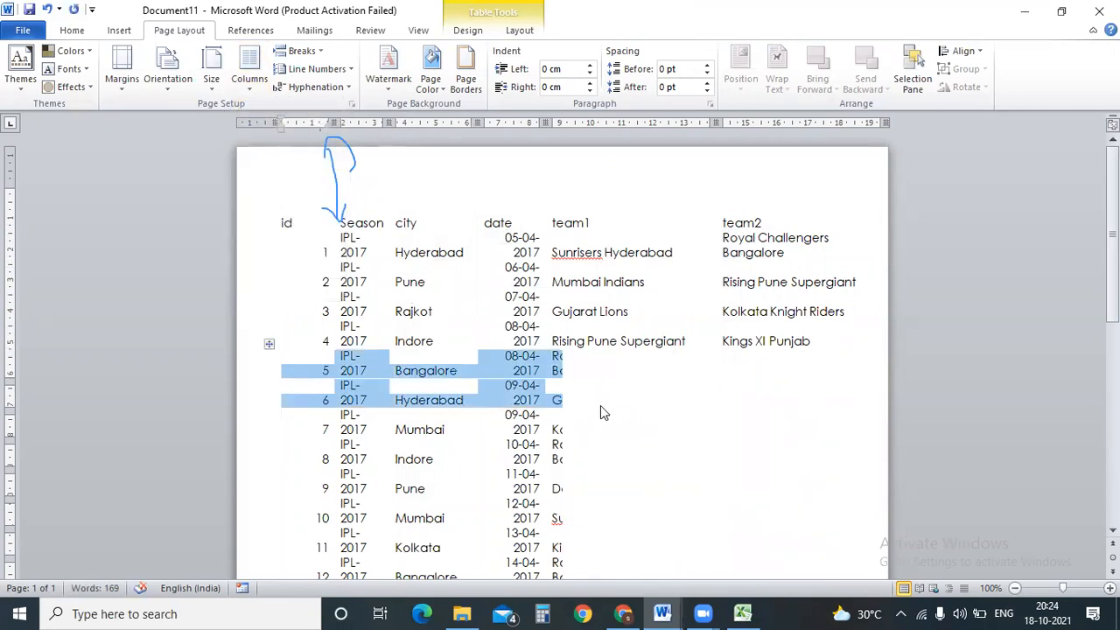
pyautogui.hotkey('alt', 'Tab')
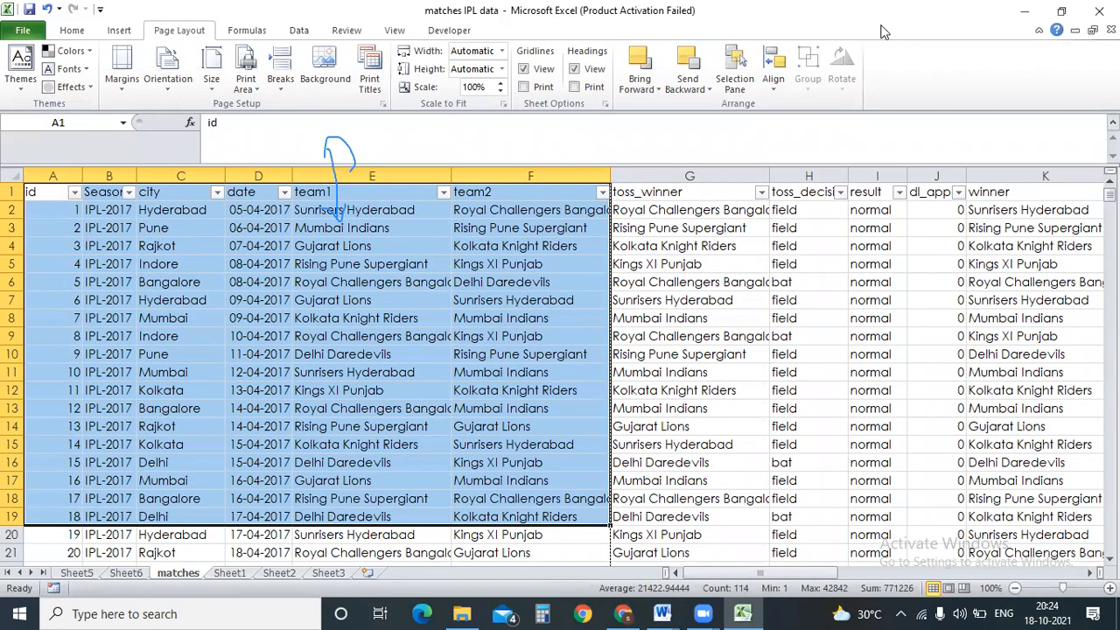
# Search Google for 'power bi uses' in the browser.
pyautogui.hotkey('alt', 'Tab')
pyautogui.click(917, 14)
pyautogui.click(793, 35)
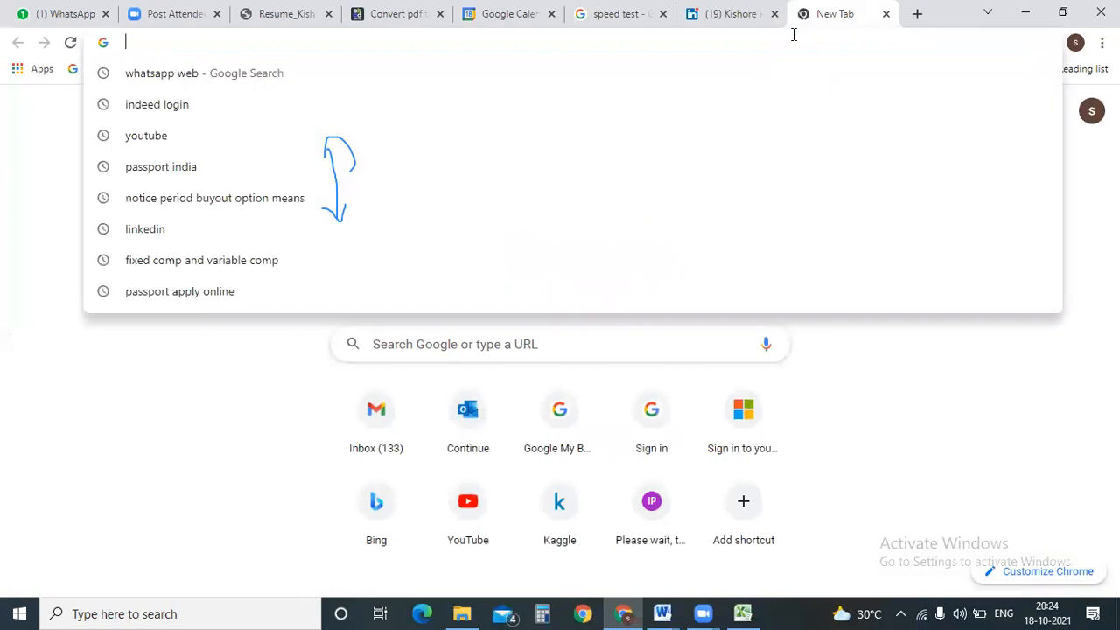
pyautogui.write('power bi')
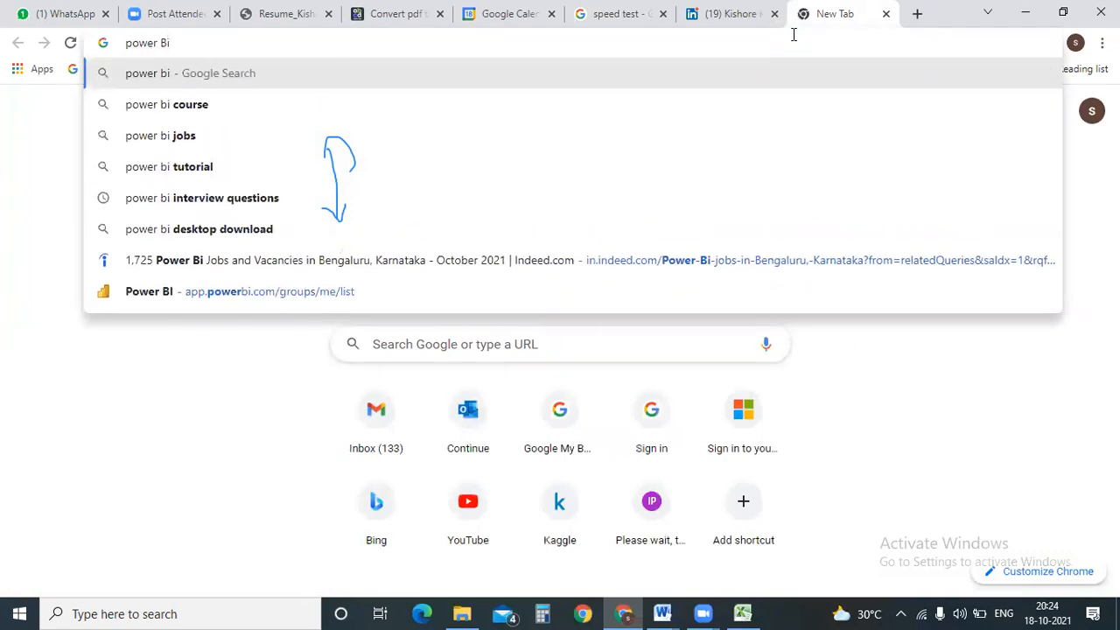
pyautogui.write(' uses')
pyautogui.press('Return')
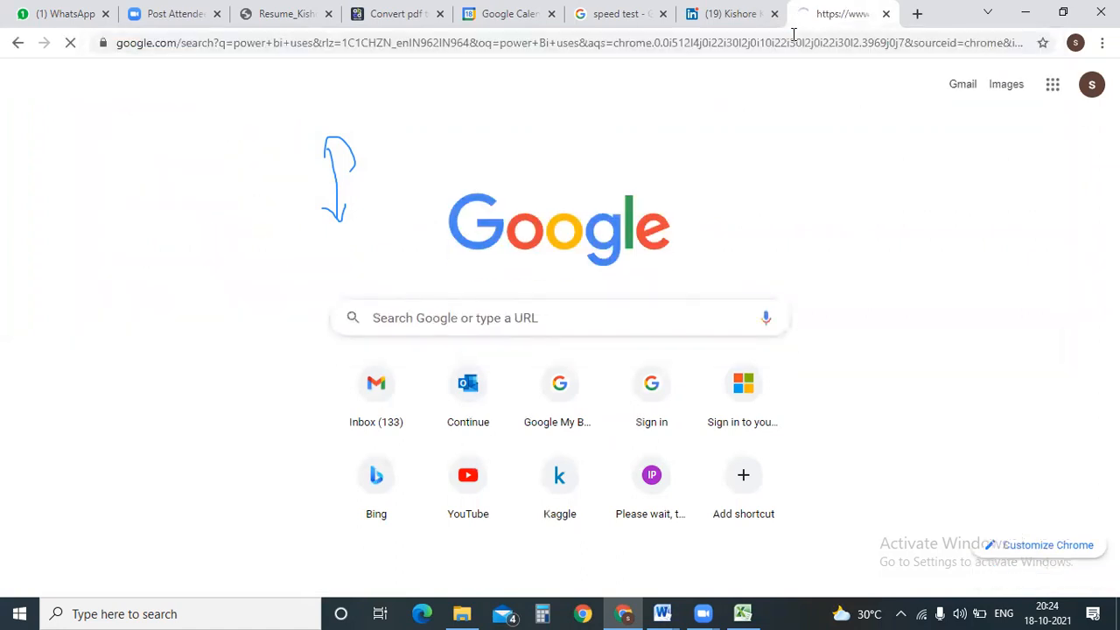
# Select the five-point Power BI Desktop feature list in the search results.
pyautogui.scroll(-10, 560, 332)
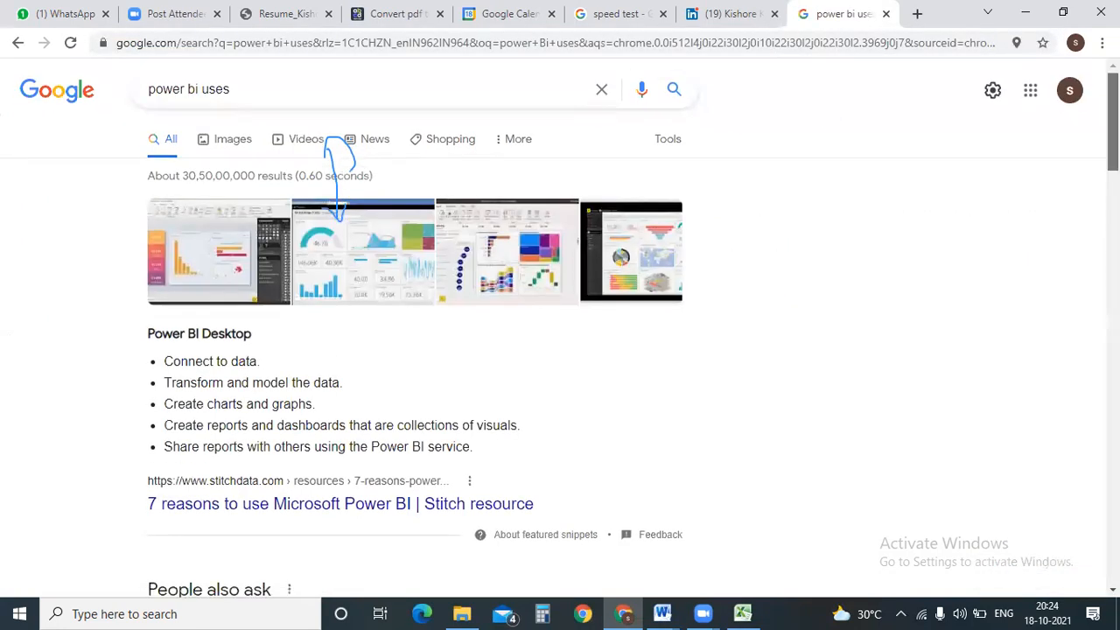
pyautogui.scroll(-10, 415, 350)
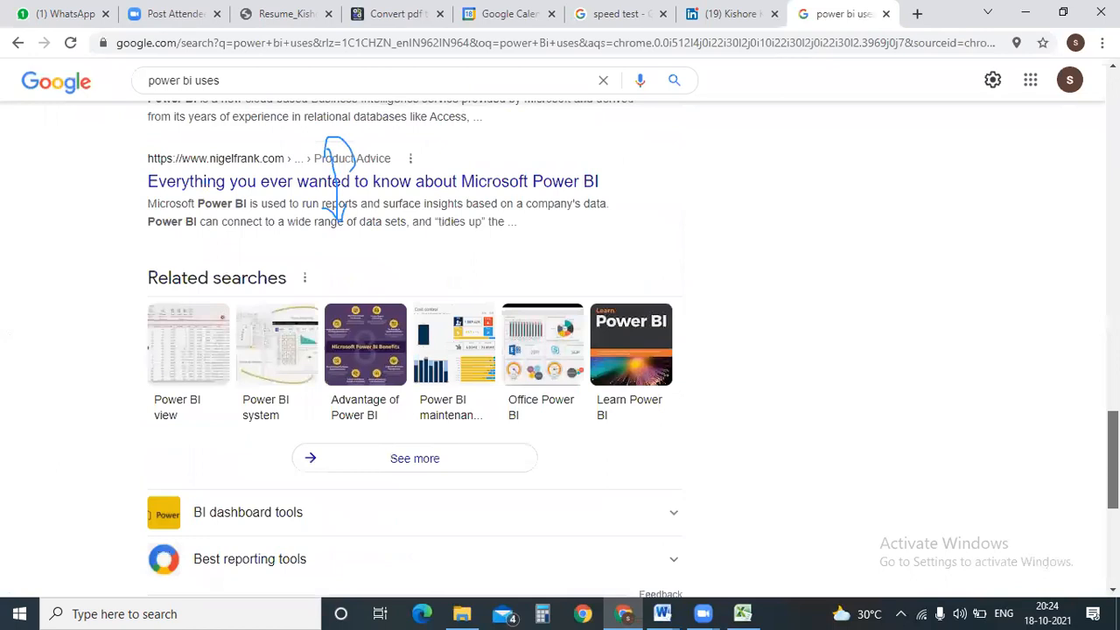
pyautogui.scroll(15, 1050, 140)
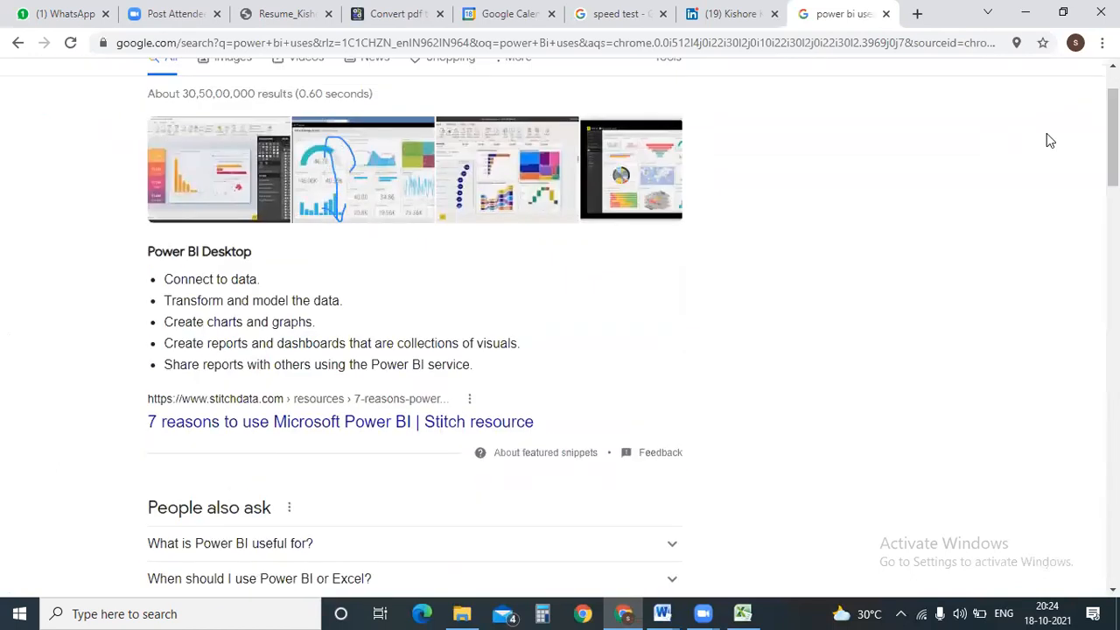
pyautogui.moveTo(165, 280); pyautogui.dragTo(479, 391)
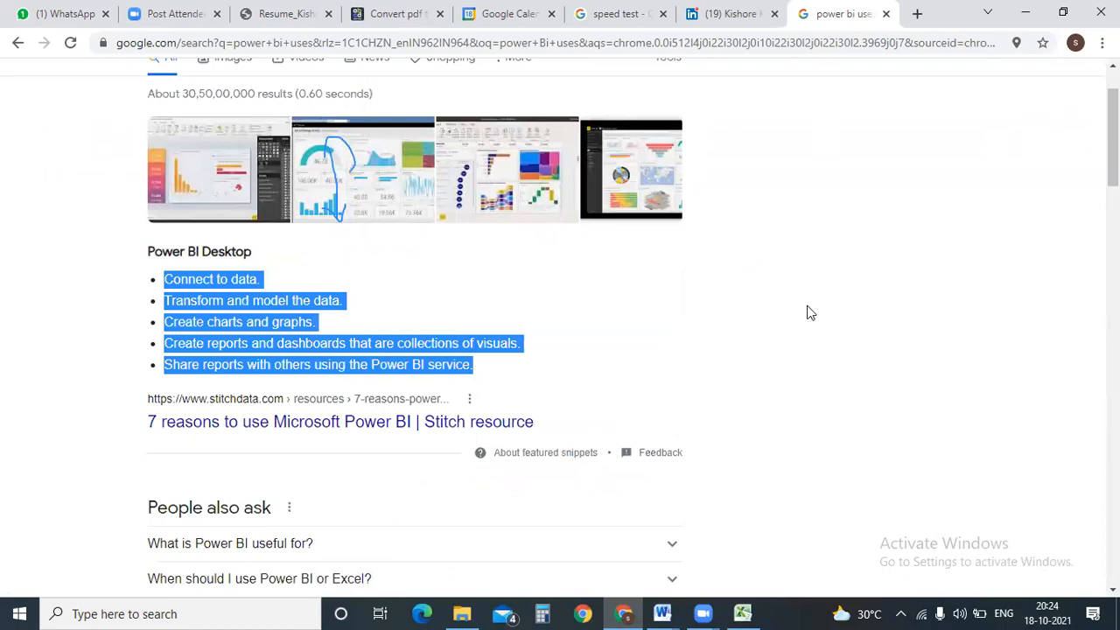
# Paste the Power BI Desktop list into a new blank Word document.
pyautogui.moveTo(662, 614)
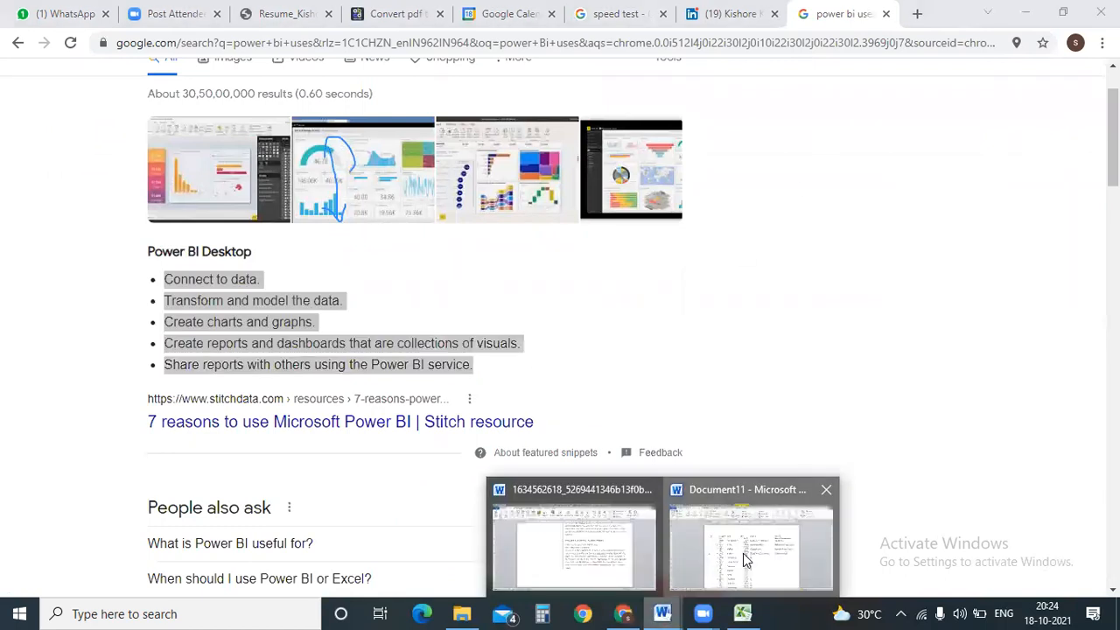
pyautogui.click(742, 553)
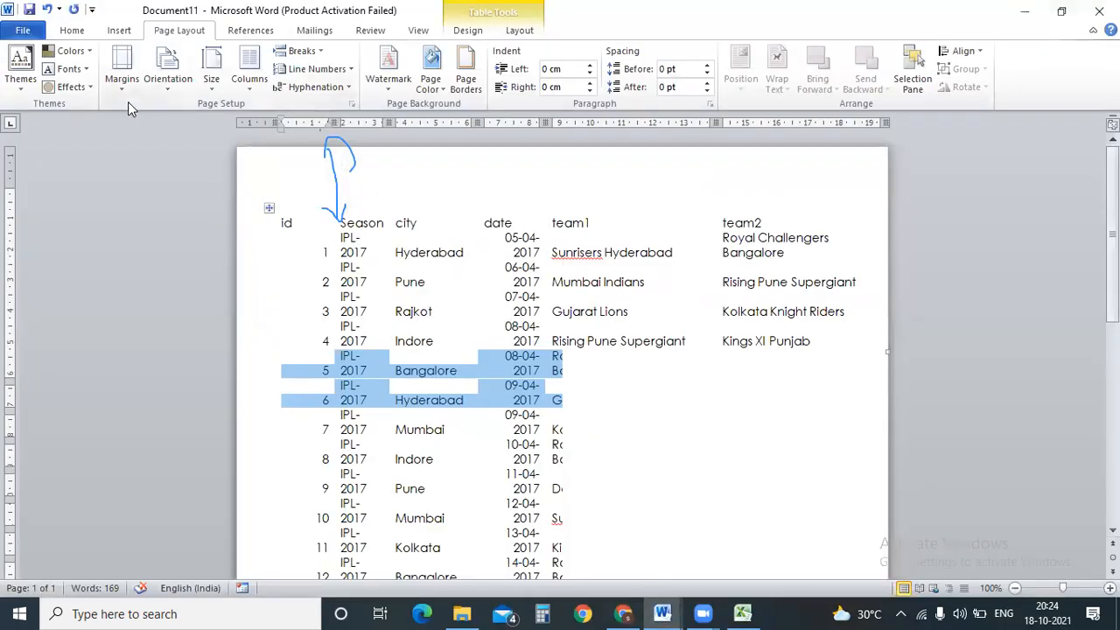
pyautogui.hotkey('ctrl', 'n')
pyautogui.hotkey('ctrl', 'v')
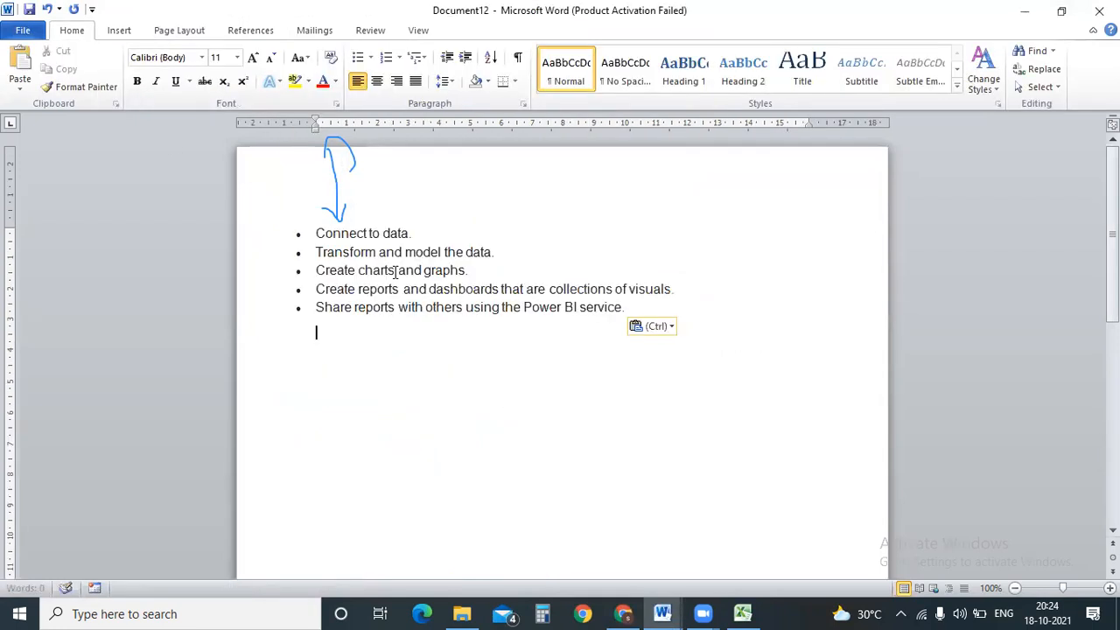
# Keep the pasted list as plain text and paste the five lines a second time.
pyautogui.click(656, 325)
pyautogui.click(691, 366)
pyautogui.moveTo(603, 350); pyautogui.dragTo(321, 238)
pyautogui.hotkey('ctrl', 'c')
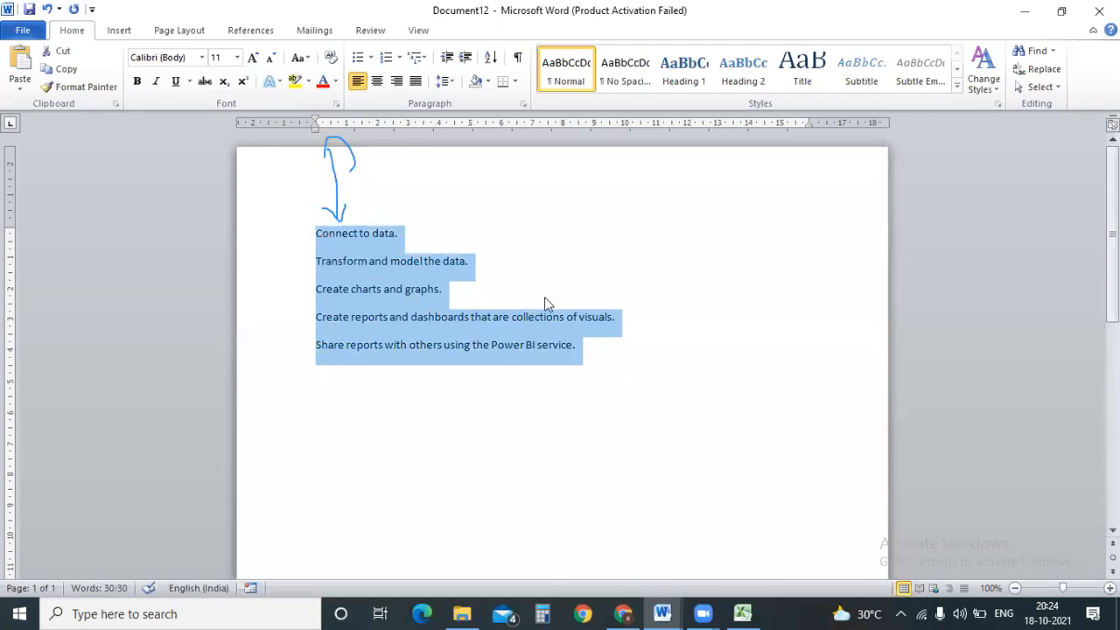
pyautogui.click(603, 347)
pyautogui.hotkey('ctrl', 'v')
pyautogui.hotkey('ctrl', 'v')
pyautogui.hotkey('ctrl', 'v')
pyautogui.hotkey('ctrl', 'v')
pyautogui.hotkey('ctrl', 'v')
pyautogui.hotkey('ctrl', 'v')
pyautogui.hotkey('ctrl', 'v')
pyautogui.hotkey('ctrl', 'v')
pyautogui.hotkey('ctrl', 'v')
pyautogui.hotkey('ctrl', 'v')
pyautogui.hotkey('ctrl', 'v')
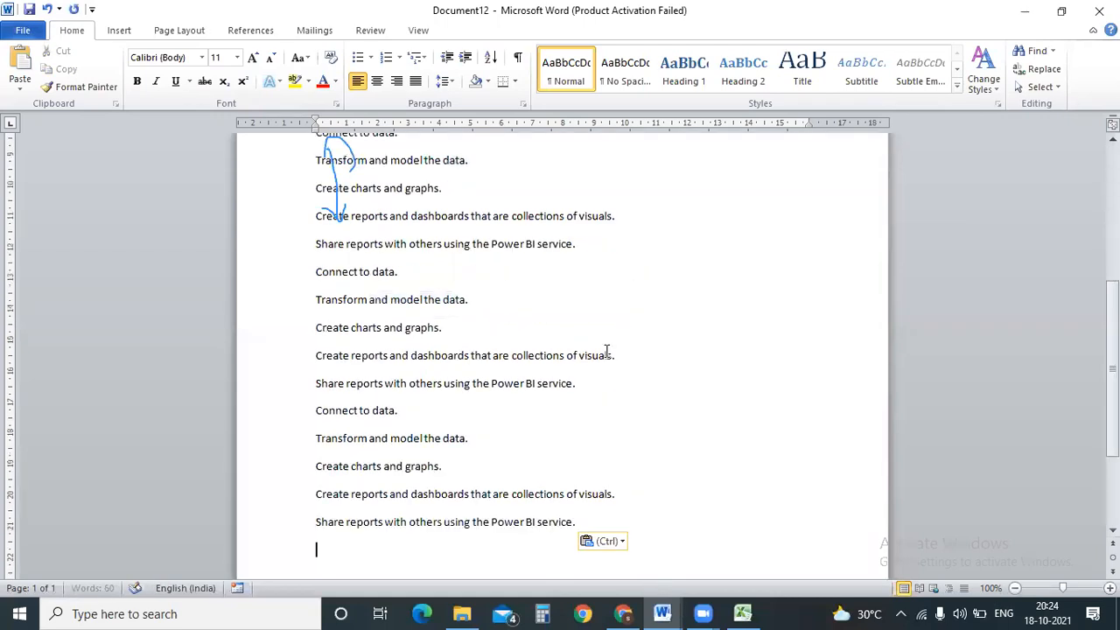
# Paste 'Transform and model the data' repeatedly after 'Connect to data.' to form a long paragraph.
pyautogui.moveTo(1112, 405); pyautogui.dragTo(1112, 167)
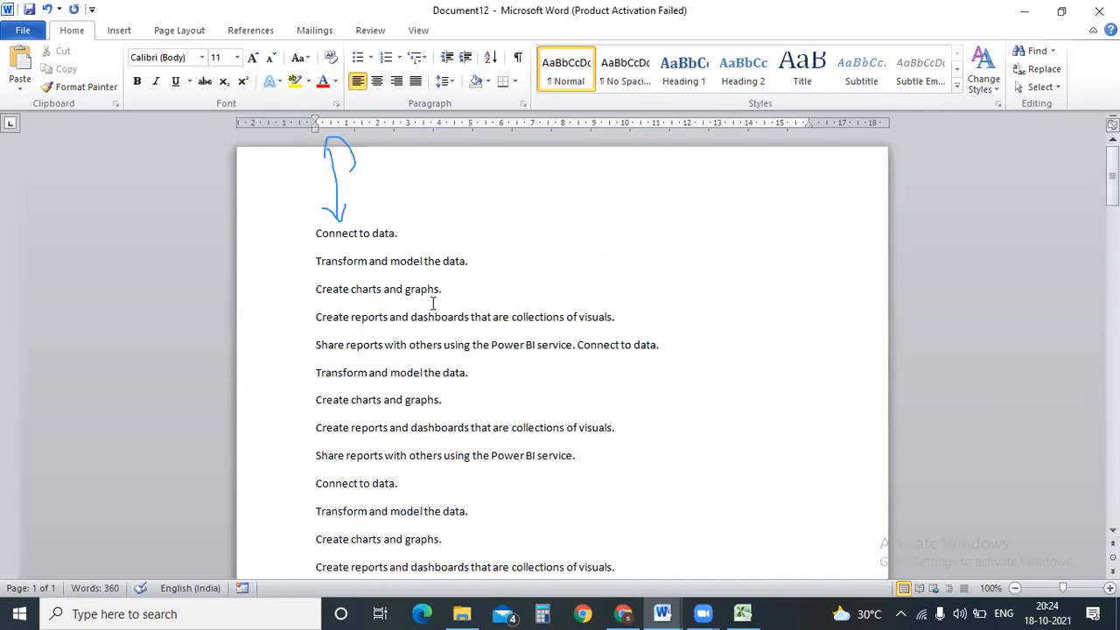
pyautogui.moveTo(469, 263); pyautogui.dragTo(315, 264)
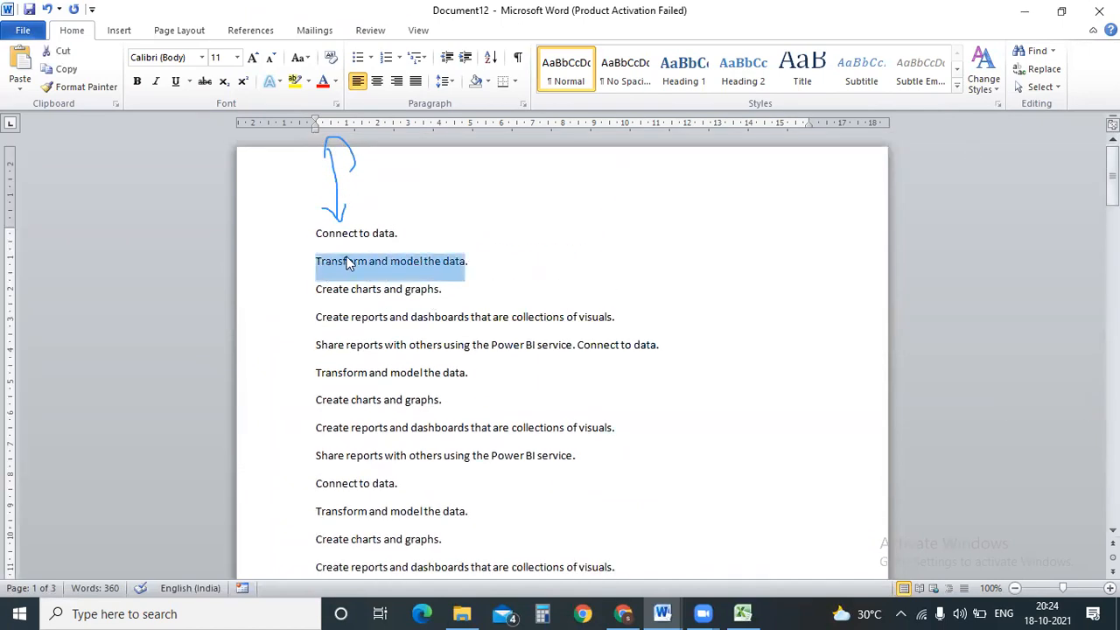
pyautogui.hotkey('ctrl', 'c')
pyautogui.click(425, 233)
pyautogui.hotkey('ctrl', 'v')
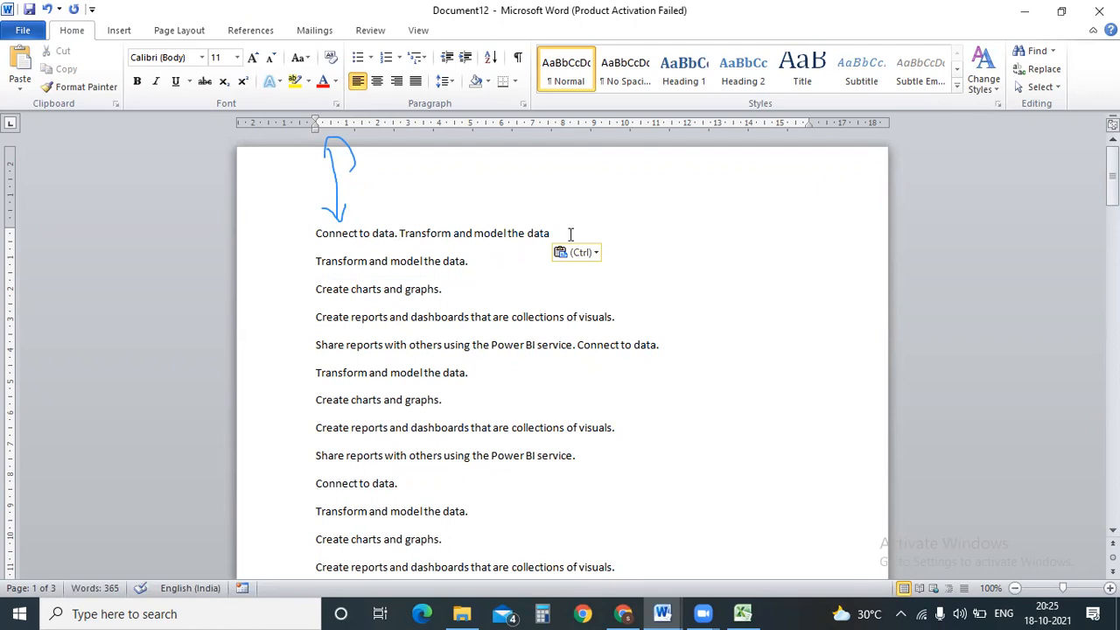
pyautogui.hotkey('ctrl', 'v')
pyautogui.hotkey('ctrl', 'v')
pyautogui.hotkey('ctrl', 'v')
pyautogui.hotkey('ctrl', 'v')
pyautogui.hotkey('ctrl', 'v')
pyautogui.hotkey('ctrl', 'v')
pyautogui.hotkey('ctrl', 'v')
pyautogui.hotkey('ctrl', 'v')
pyautogui.hotkey('ctrl', 'v')
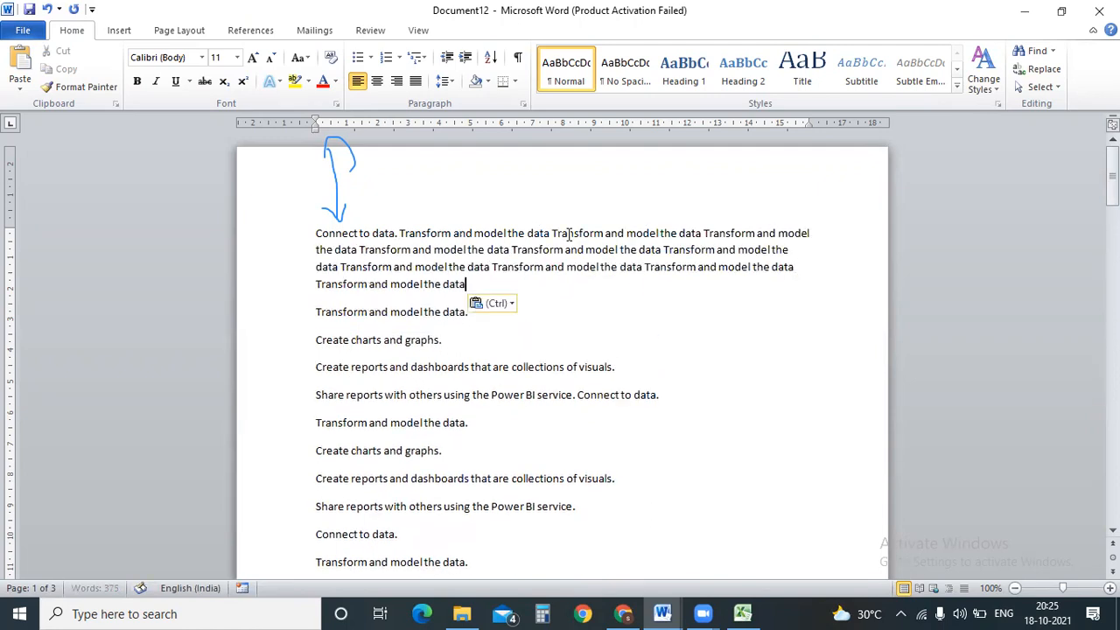
pyautogui.hotkey('ctrl', 'v')
pyautogui.hotkey('ctrl', 'v')
pyautogui.hotkey('ctrl', 'v')
pyautogui.hotkey('ctrl', 'v')
pyautogui.hotkey('ctrl', 'v')
pyautogui.hotkey('ctrl', 'v')
pyautogui.hotkey('ctrl', 'v')
pyautogui.hotkey('ctrl', 'v')
pyautogui.hotkey('ctrl', 'v')
pyautogui.hotkey('ctrl', 'v')
pyautogui.hotkey('ctrl', 'v')
pyautogui.hotkey('ctrl', 'v')
pyautogui.hotkey('ctrl', 'v')
pyautogui.hotkey('ctrl', 'v')
pyautogui.hotkey('ctrl', 'v')
pyautogui.hotkey('ctrl', 'v')
pyautogui.hotkey('ctrl', 'v')
pyautogui.hotkey('ctrl', 'v')
pyautogui.hotkey('ctrl', 'v')
pyautogui.hotkey('ctrl', 'v')
pyautogui.hotkey('ctrl', 'v')
pyautogui.hotkey('ctrl', 'v')
pyautogui.hotkey('ctrl', 'v')
pyautogui.hotkey('ctrl', 'v')
pyautogui.hotkey('ctrl', 'v')
pyautogui.hotkey('ctrl', 'v')
pyautogui.hotkey('ctrl', 'v')
pyautogui.hotkey('ctrl', 'v')
pyautogui.hotkey('ctrl', 'v')
pyautogui.hotkey('ctrl', 'v')
pyautogui.hotkey('ctrl', 'v')
pyautogui.hotkey('ctrl', 'v')
pyautogui.hotkey('ctrl', 'v')
pyautogui.hotkey('ctrl', 'v')
pyautogui.hotkey('ctrl', 'v')
pyautogui.hotkey('ctrl', 'v')
pyautogui.hotkey('ctrl', 'v')
pyautogui.hotkey('ctrl', 'v')
pyautogui.hotkey('ctrl', 'v')
pyautogui.hotkey('ctrl', 'v')
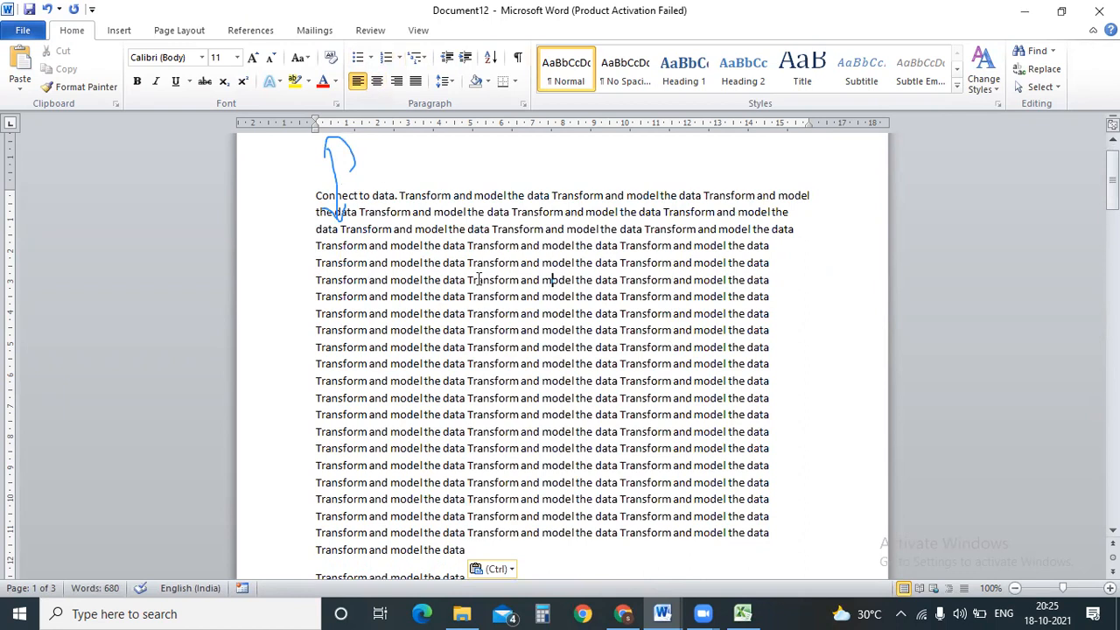
# Lay out the document text in two columns.
pyautogui.click(184, 29)
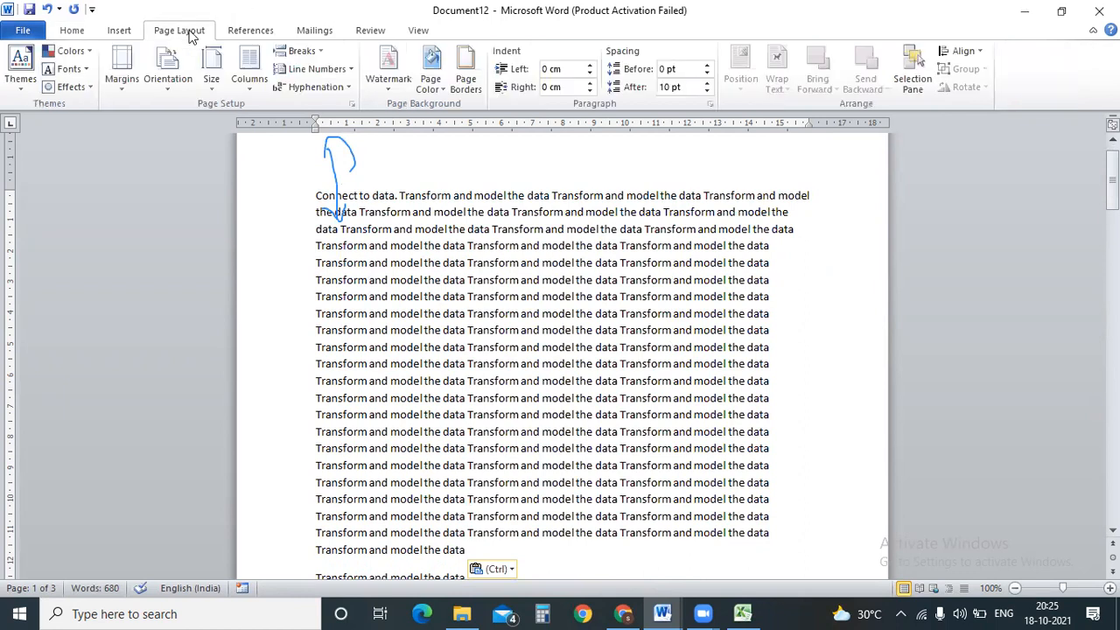
pyautogui.click(249, 70)
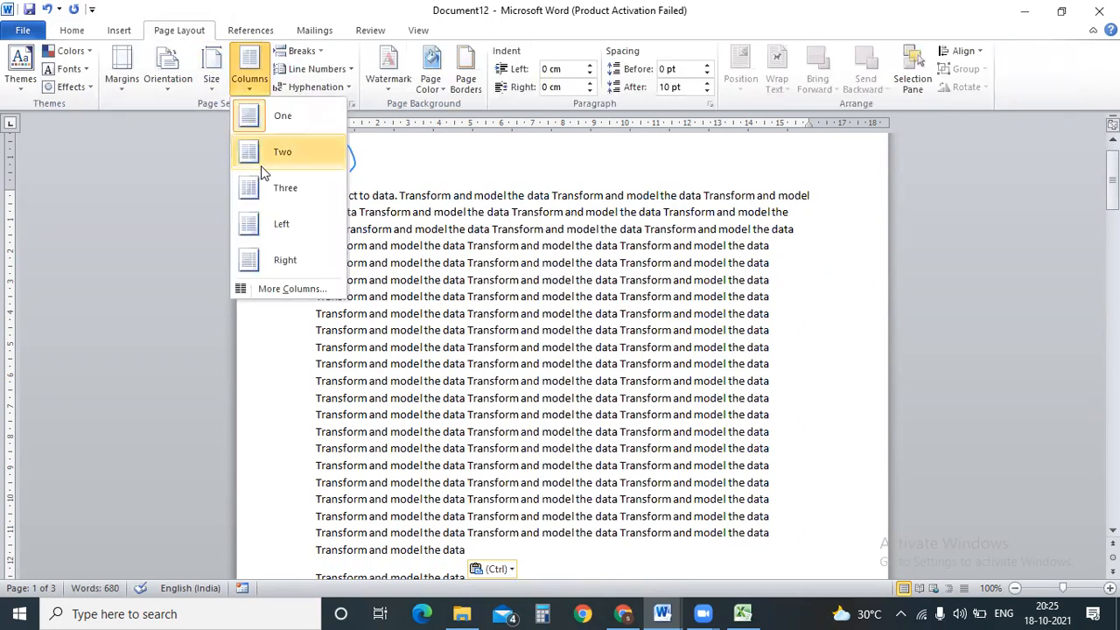
pyautogui.click(261, 158)
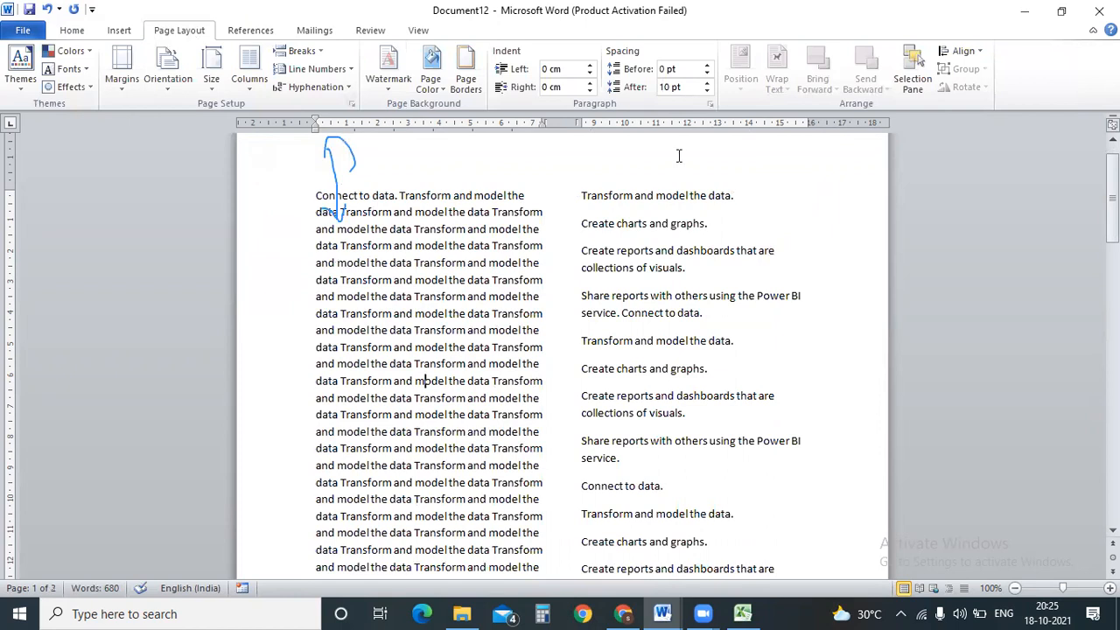
# Type 'Vedha technologies' plus some random letters after 'Tech' in the left column's first paragraph.
pyautogui.moveTo(1112, 199)
pyautogui.mouseDown()
pyautogui.moveTo(1112, 403)
pyautogui.moveTo(1112, 199)
pyautogui.mouseUp()
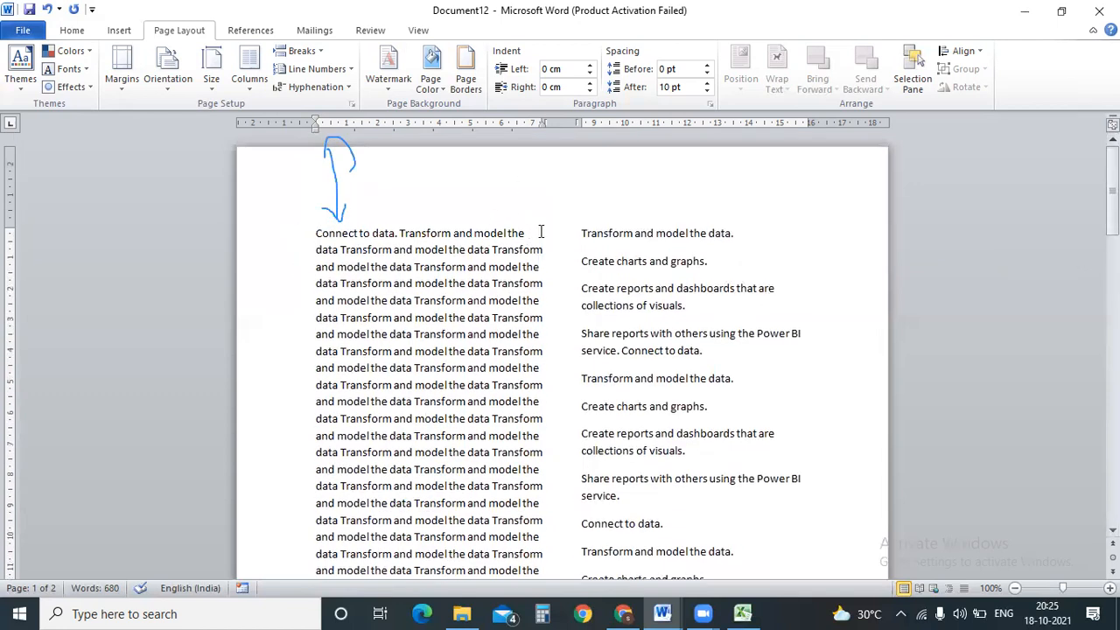
pyautogui.write('Te')
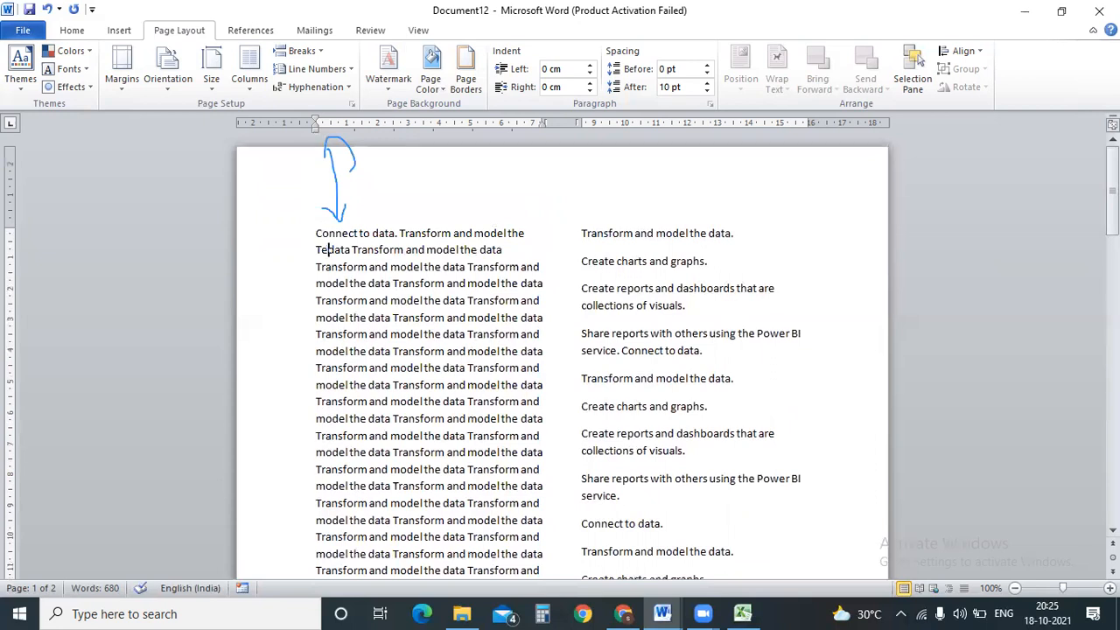
pyautogui.write('ch vedh')
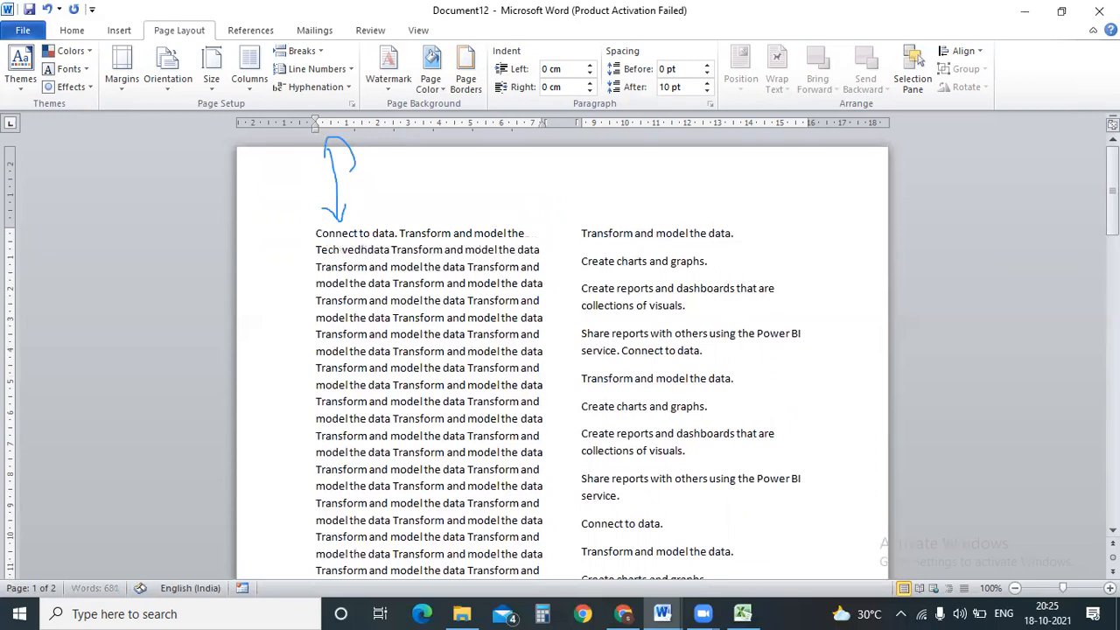
pyautogui.press('BackSpace')
pyautogui.press('BackSpace')
pyautogui.press('BackSpace')
pyautogui.write('Vedha tech')
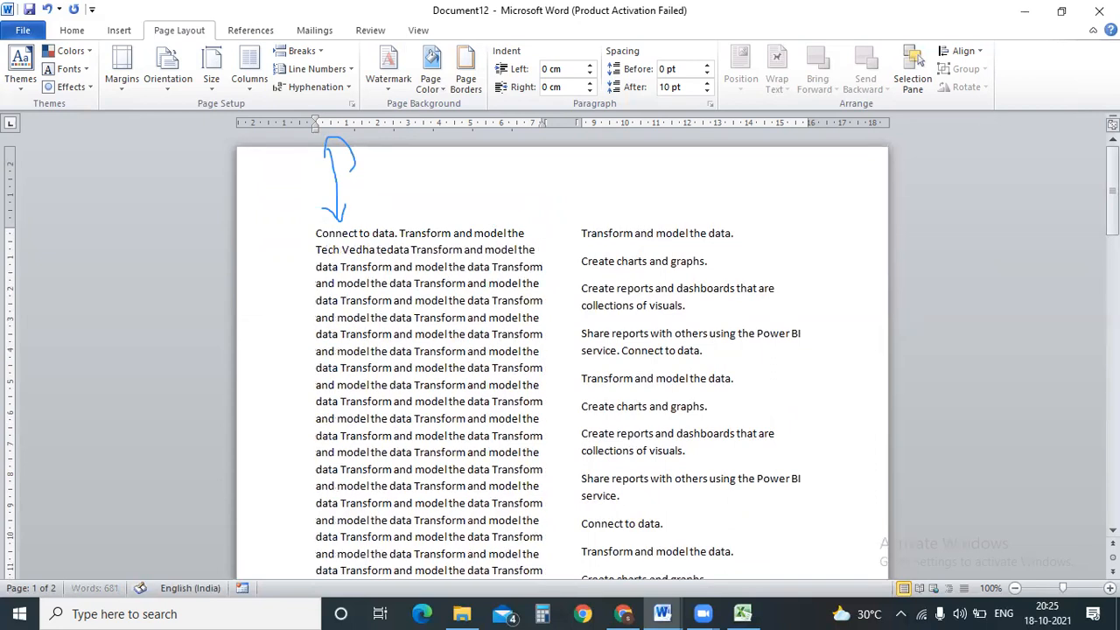
pyautogui.write('nologies ')
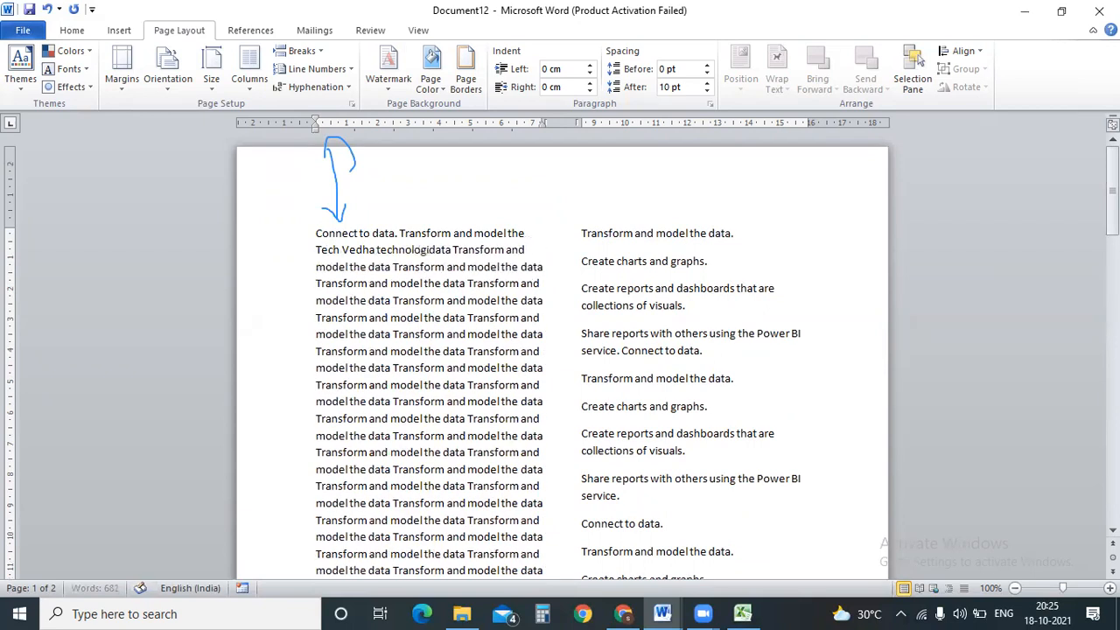
pyautogui.write('kapdajn')
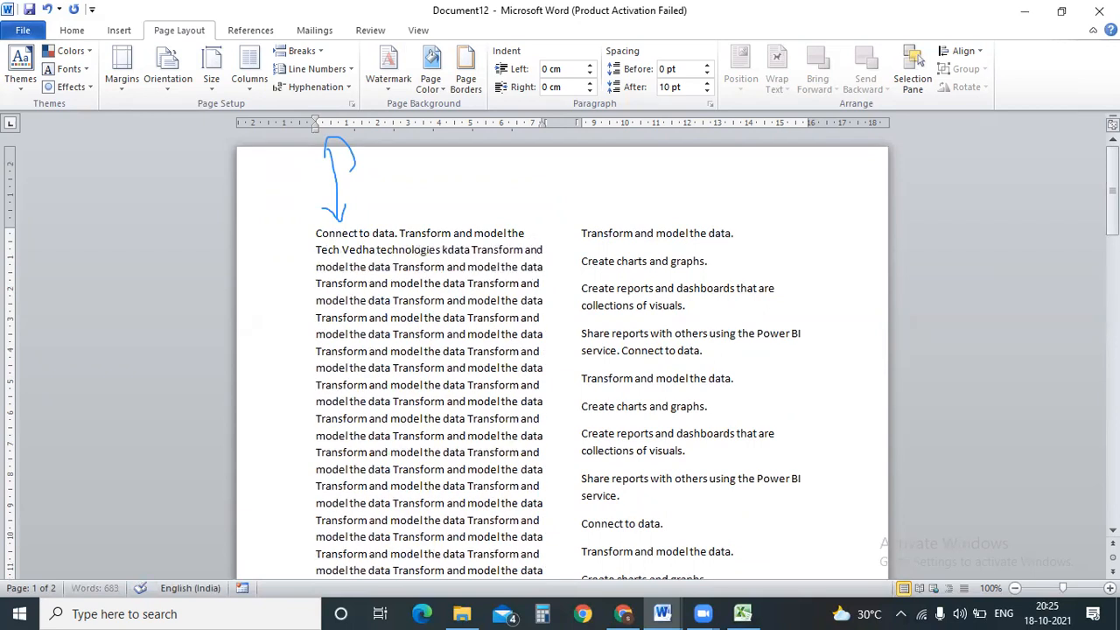
pyautogui.write(' anjfsnjnjg')
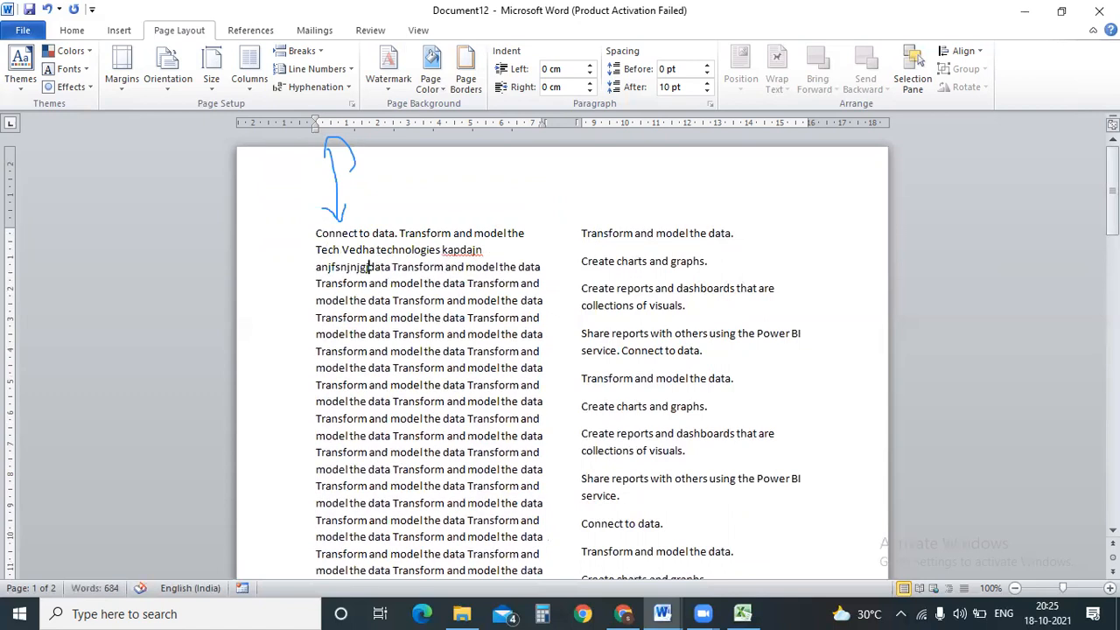
pyautogui.moveTo(527, 241); pyautogui.dragTo(529, 273)
pyautogui.click(593, 305)
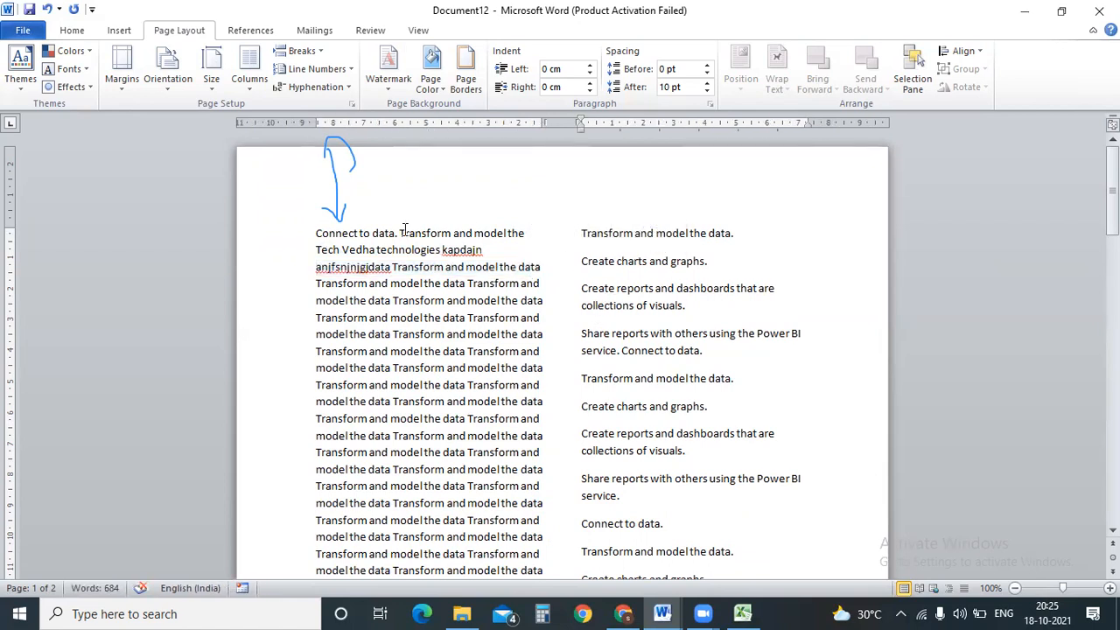
# Select the right column's text and split it into three columns.
pyautogui.moveTo(314, 232); pyautogui.dragTo(540, 520)
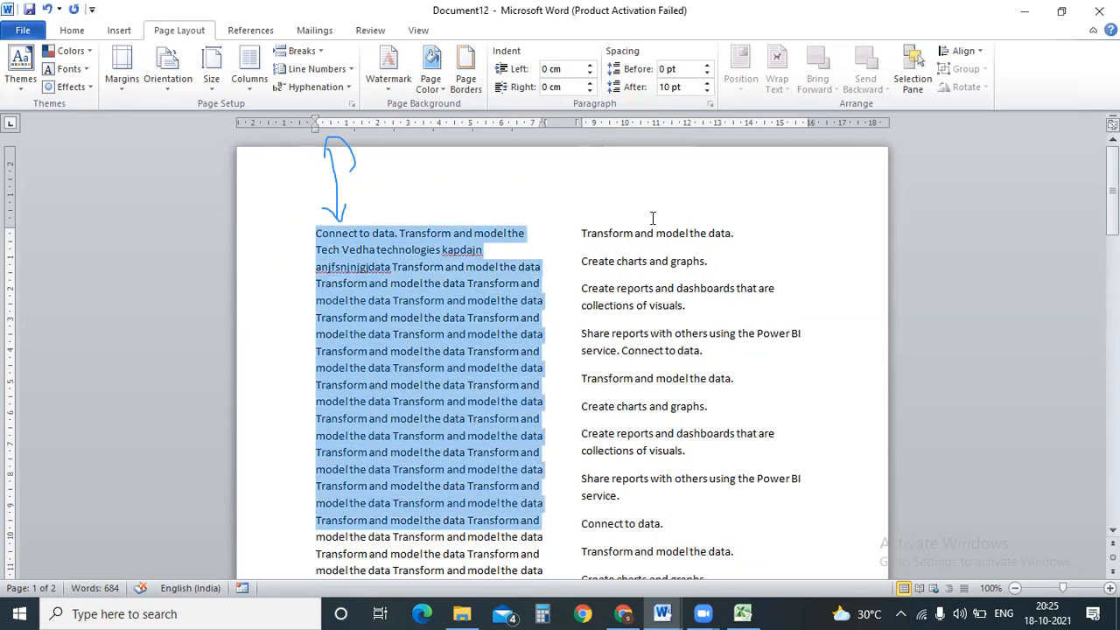
pyautogui.moveTo(581, 233); pyautogui.dragTo(670, 408)
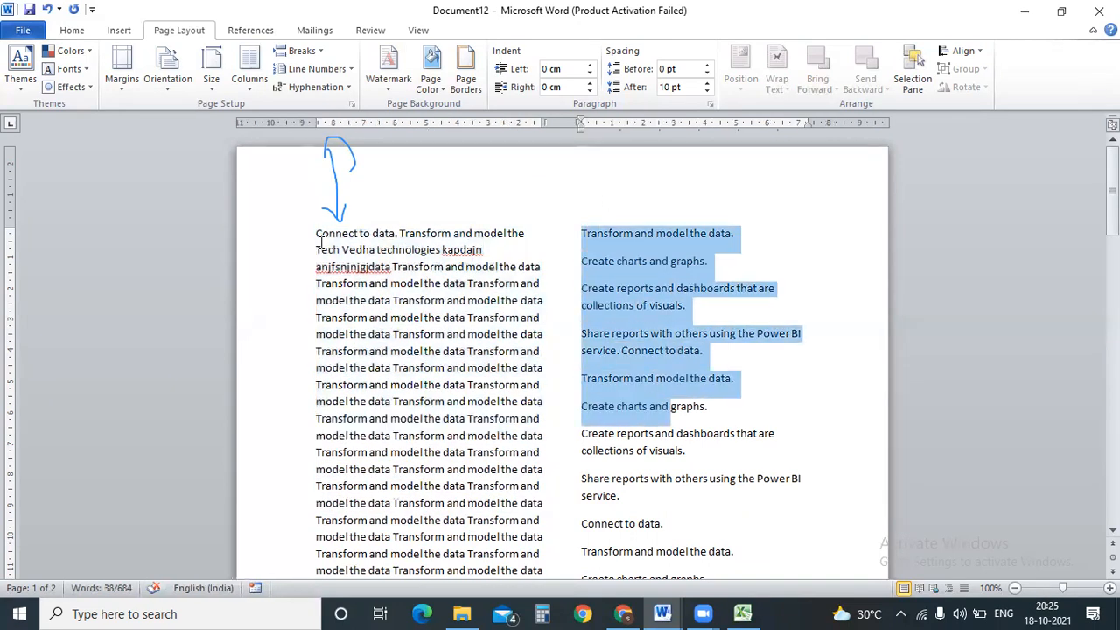
pyautogui.moveTo(320, 242); pyautogui.dragTo(448, 403)
pyautogui.click(584, 235)
pyautogui.moveTo(586, 238); pyautogui.dragTo(705, 452)
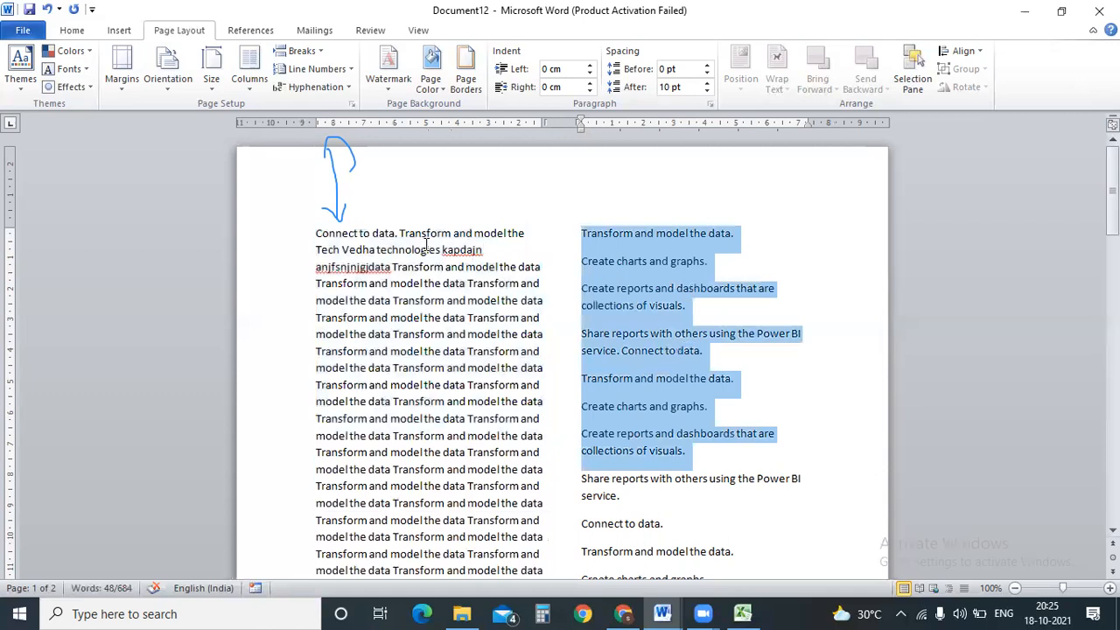
pyautogui.click(244, 91)
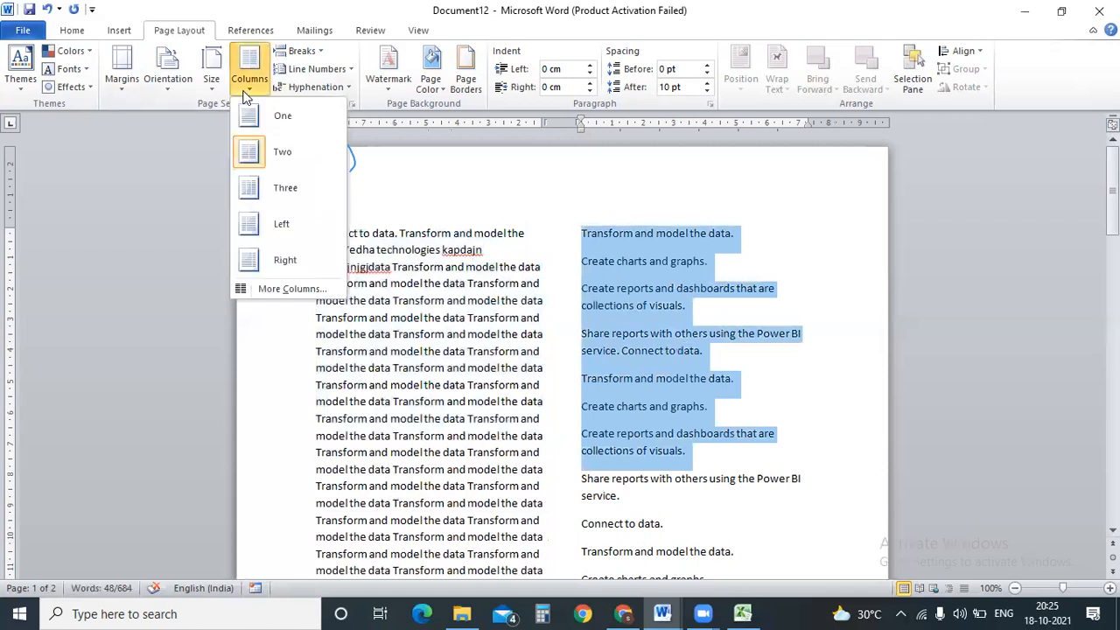
pyautogui.click(287, 190)
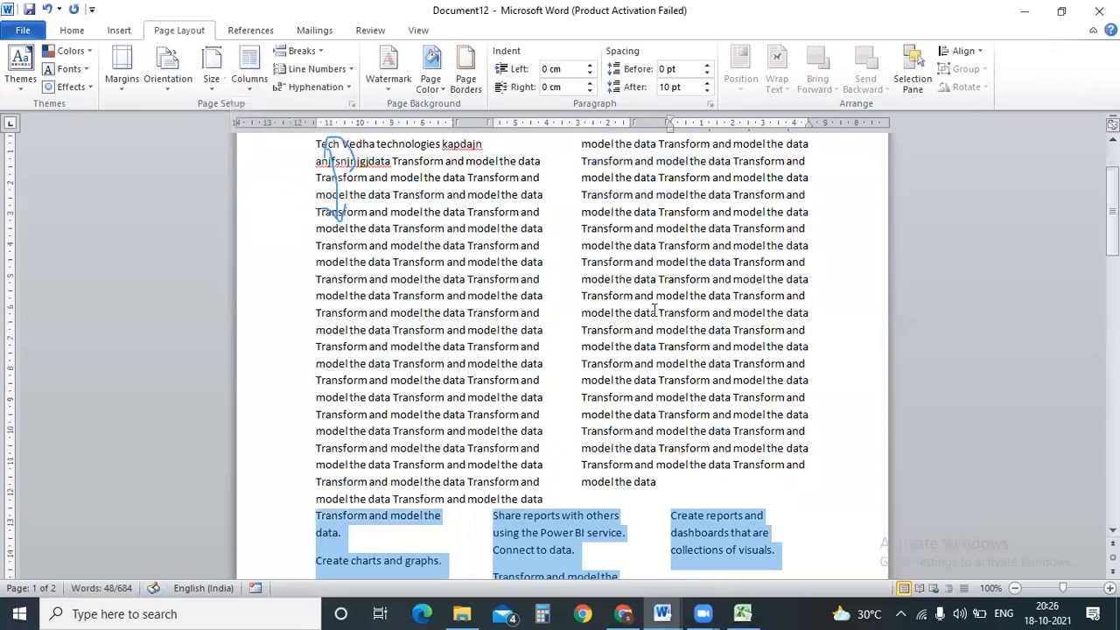
pyautogui.moveTo(1113, 229); pyautogui.dragTo(1113, 175)
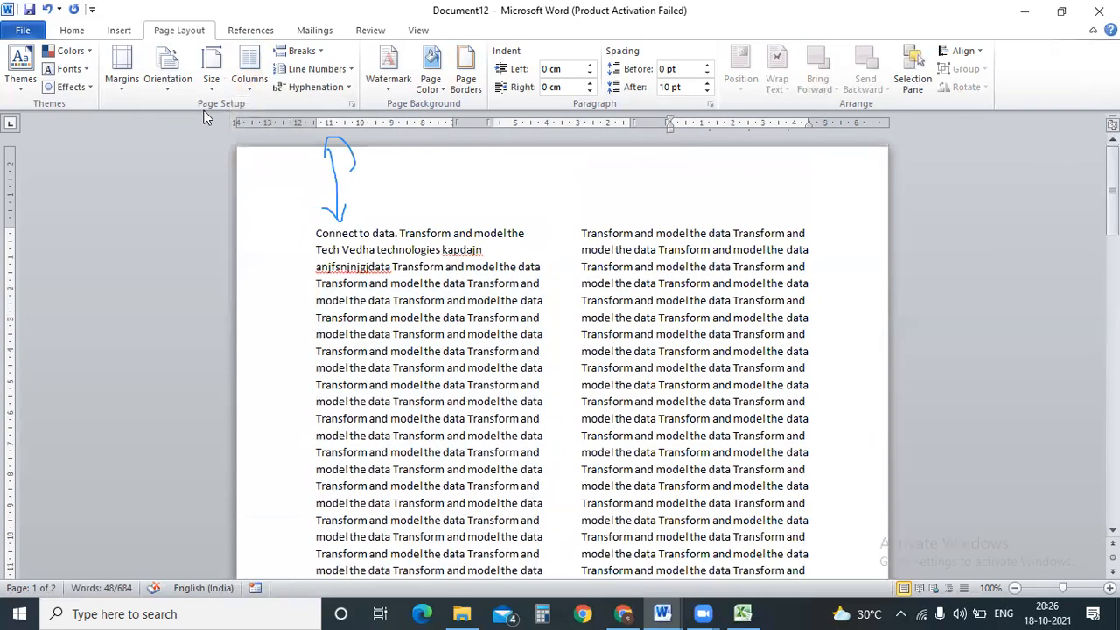
# Make that section landscape with the Left column preset, undoing a switch to One, then select all.
pyautogui.click(167, 87)
pyautogui.click(194, 150)
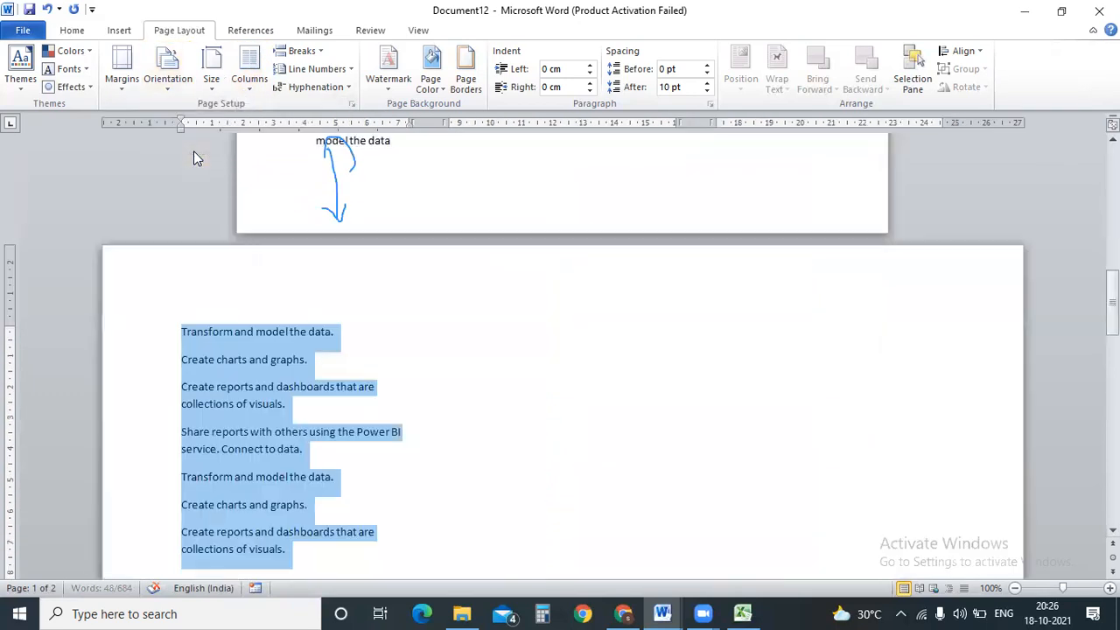
pyautogui.moveTo(1112, 310); pyautogui.dragTo(1111, 147)
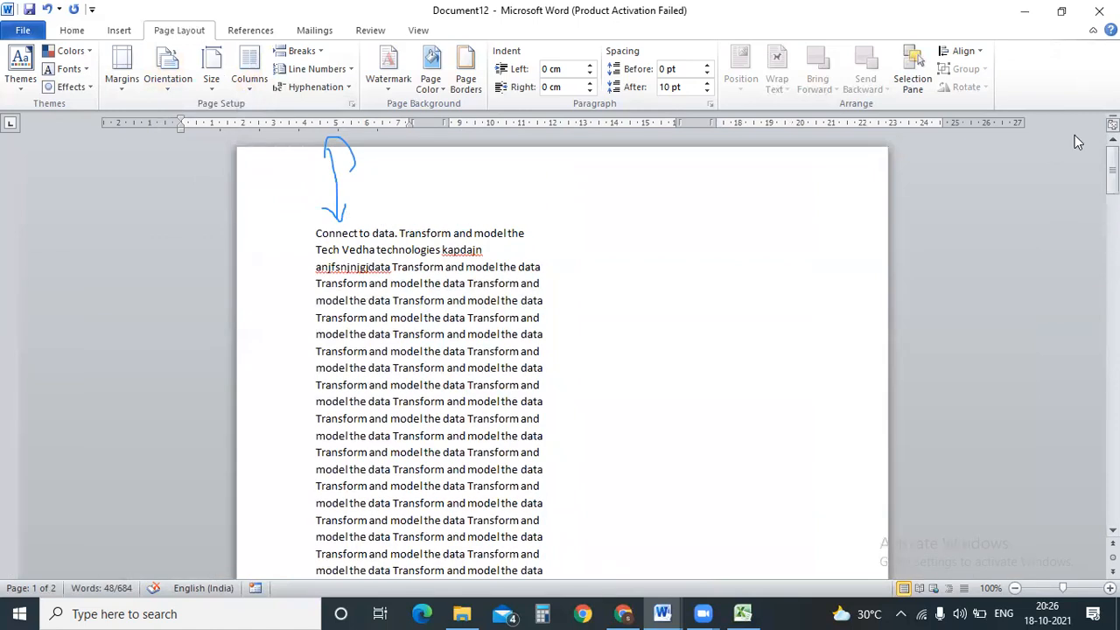
pyautogui.click(249, 70)
pyautogui.click(278, 219)
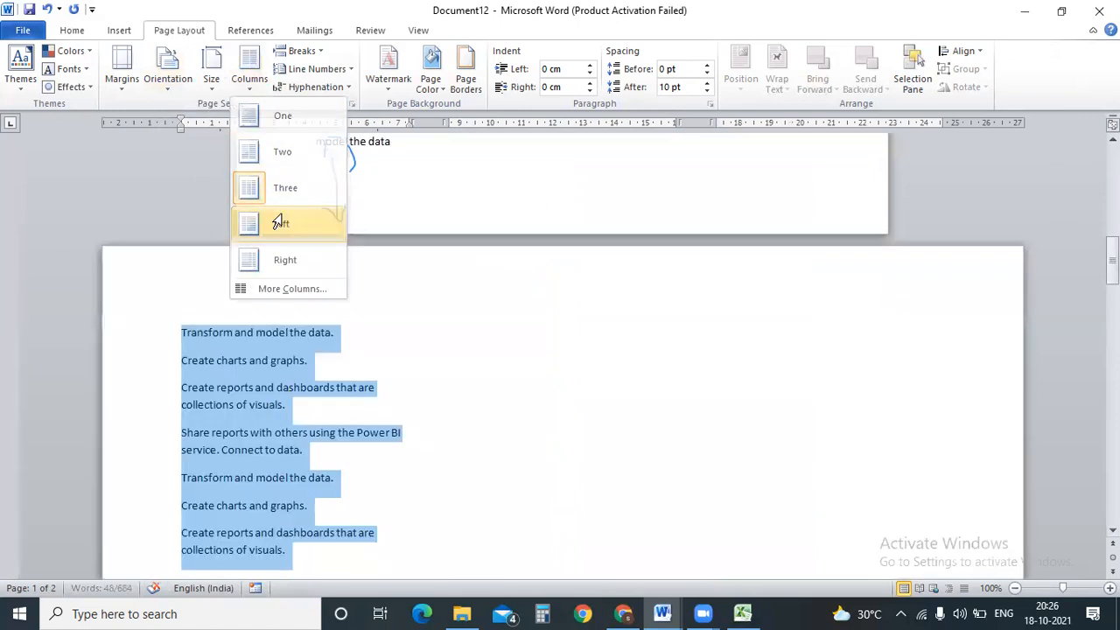
pyautogui.moveTo(1112, 270); pyautogui.dragTo(1112, 144)
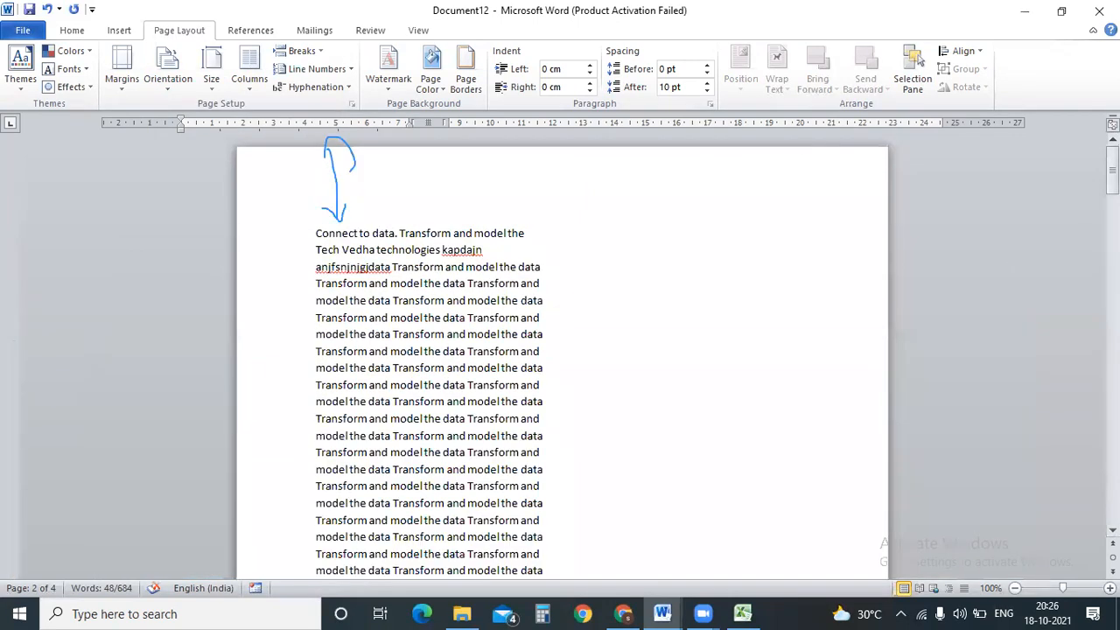
pyautogui.click(254, 86)
pyautogui.click(265, 107)
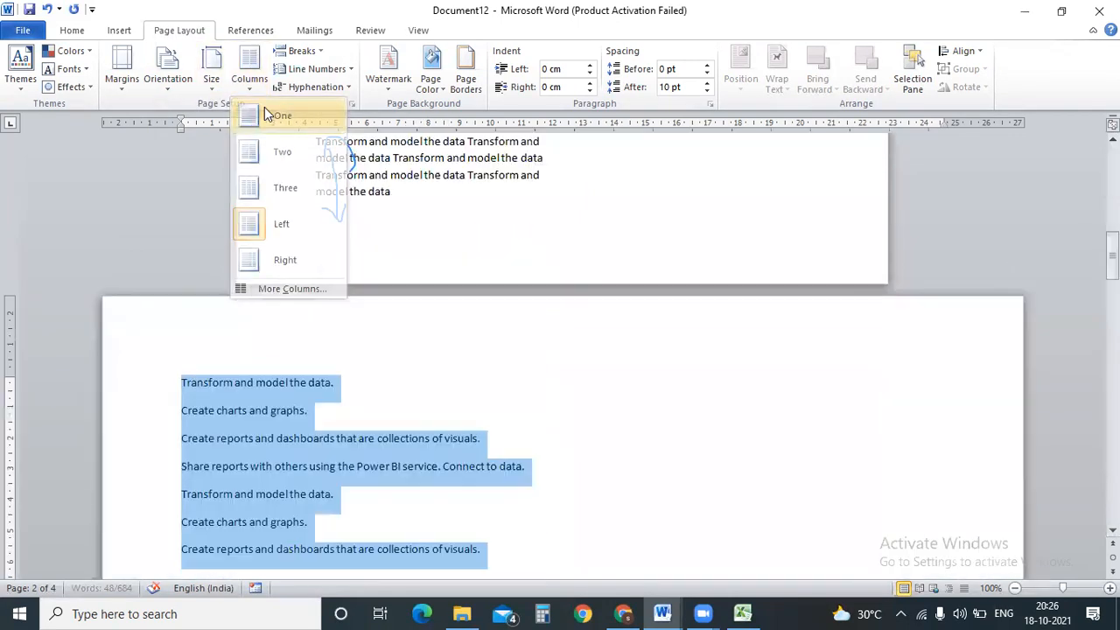
pyautogui.hotkey('ctrl', 'z')
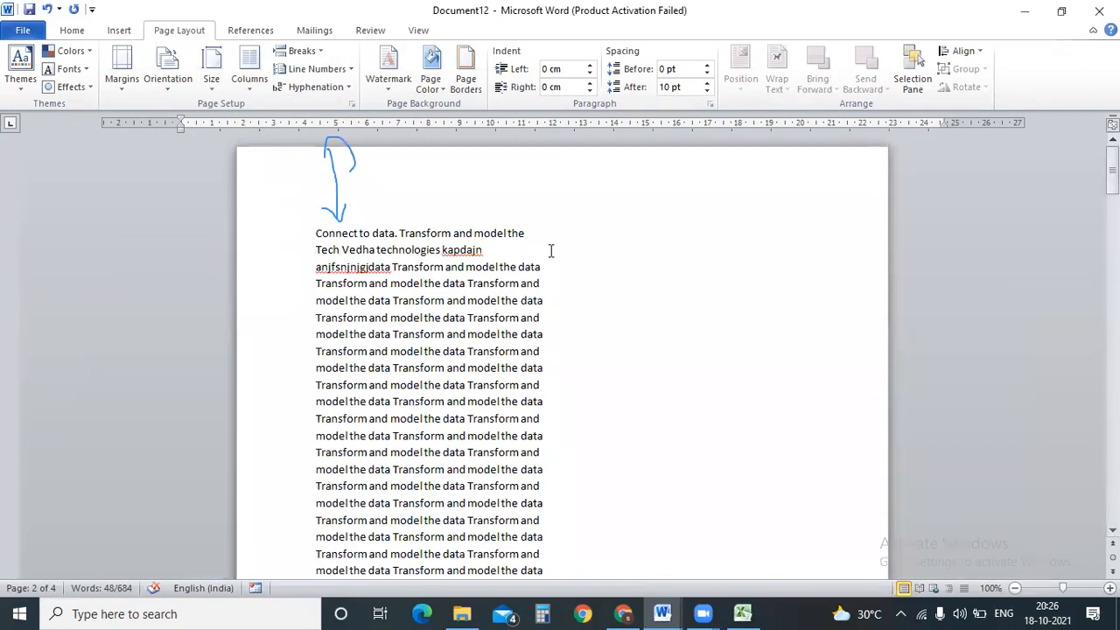
pyautogui.click(484, 233)
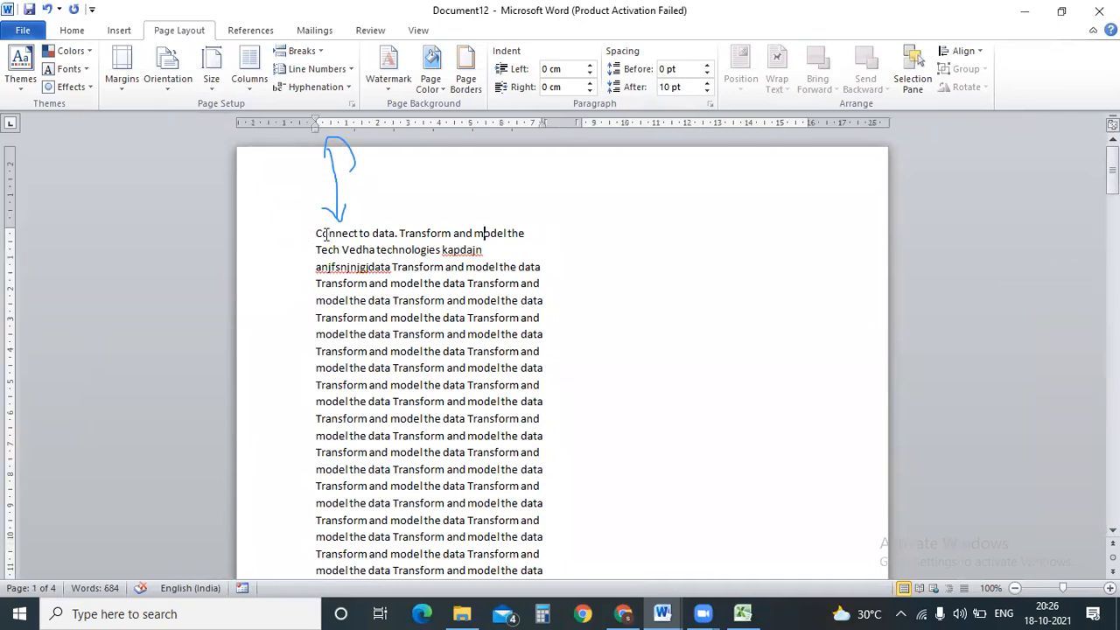
pyautogui.hotkey('ctrl', 'a')
# Set the whole document to portrait orientation in three columns.
pyautogui.click(168, 79)
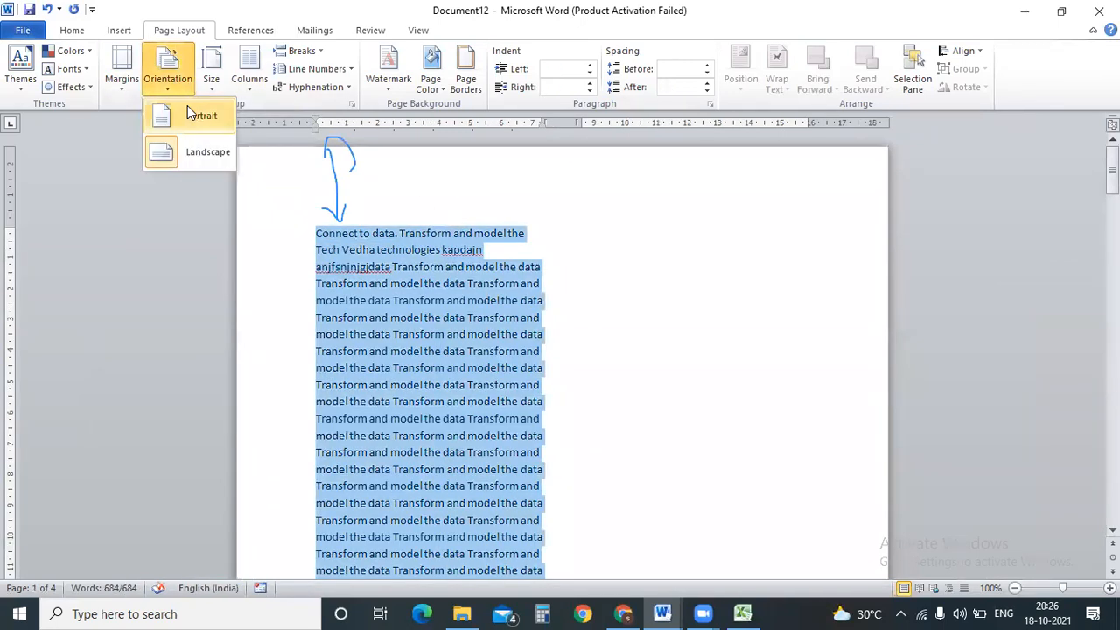
pyautogui.click(191, 114)
pyautogui.click(253, 81)
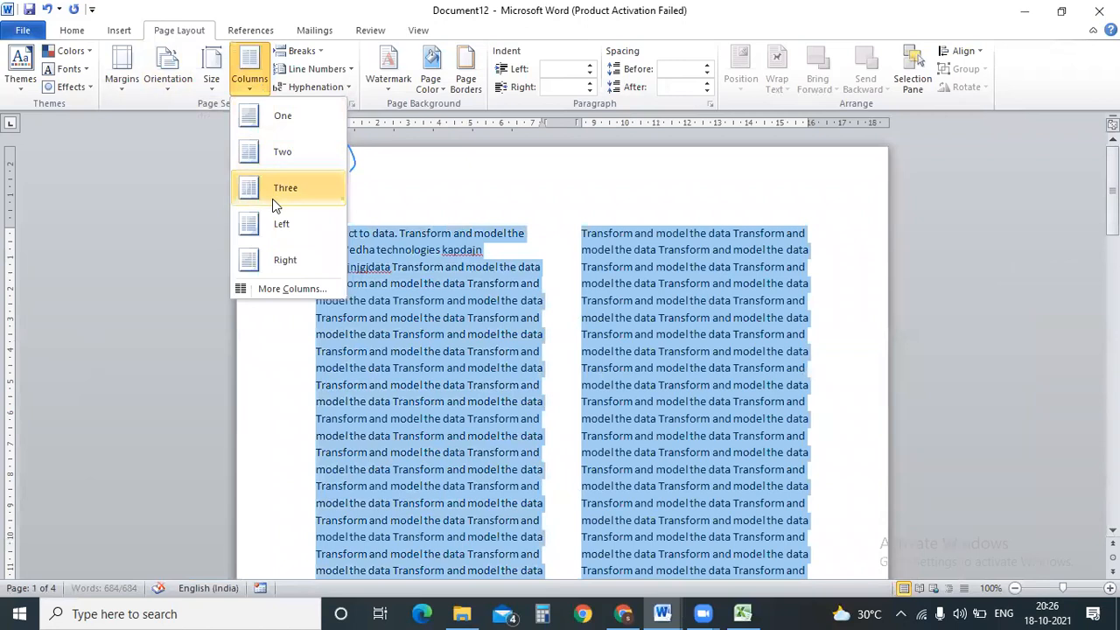
pyautogui.click(278, 188)
pyautogui.click(360, 282)
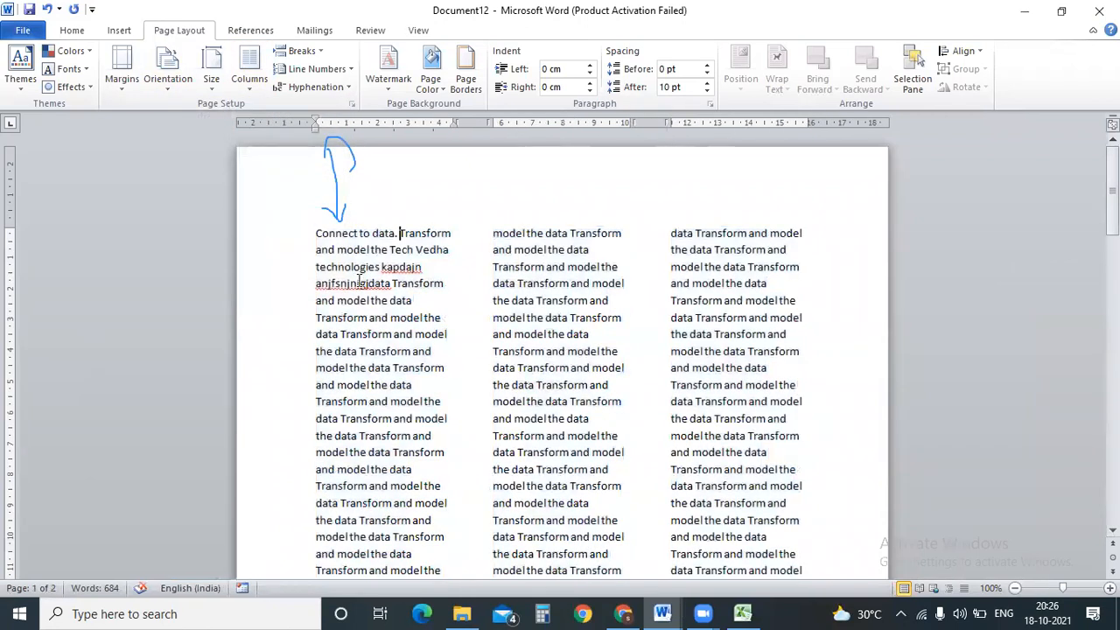
# Try the Left and then Right column presets on the opening text.
pyautogui.moveTo(318, 232); pyautogui.dragTo(763, 338)
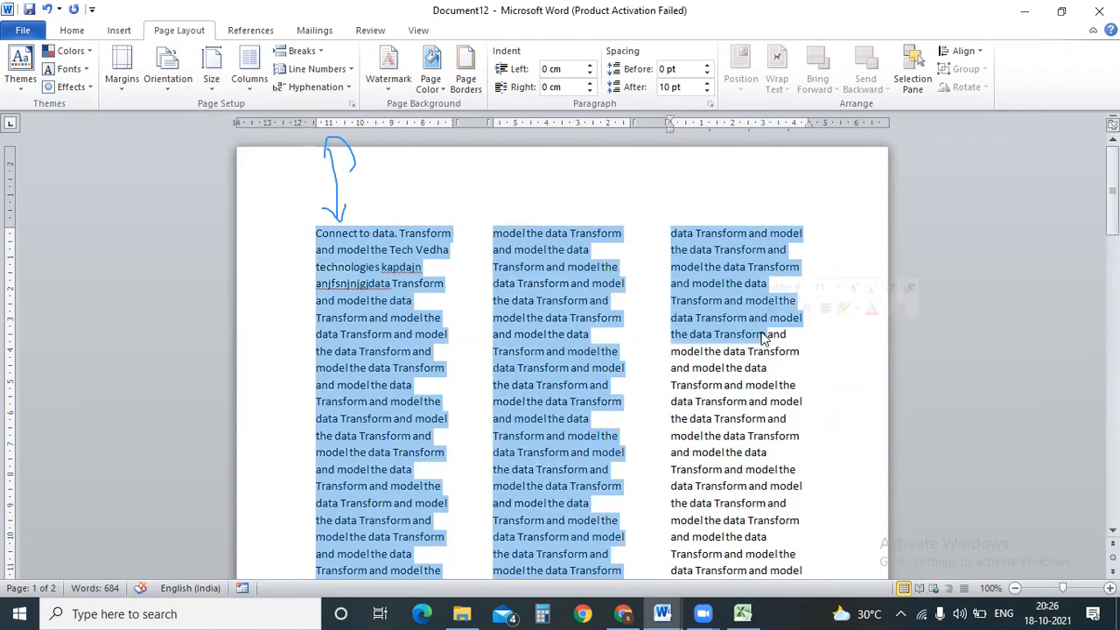
pyautogui.click(250, 77)
pyautogui.click(285, 223)
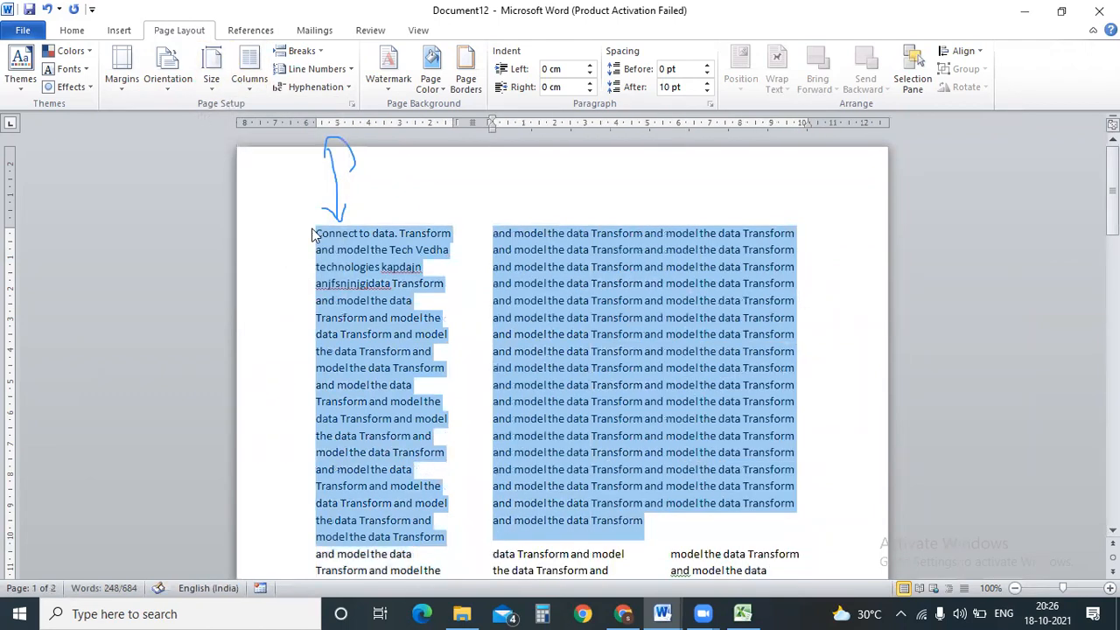
pyautogui.click(261, 87)
pyautogui.click(285, 258)
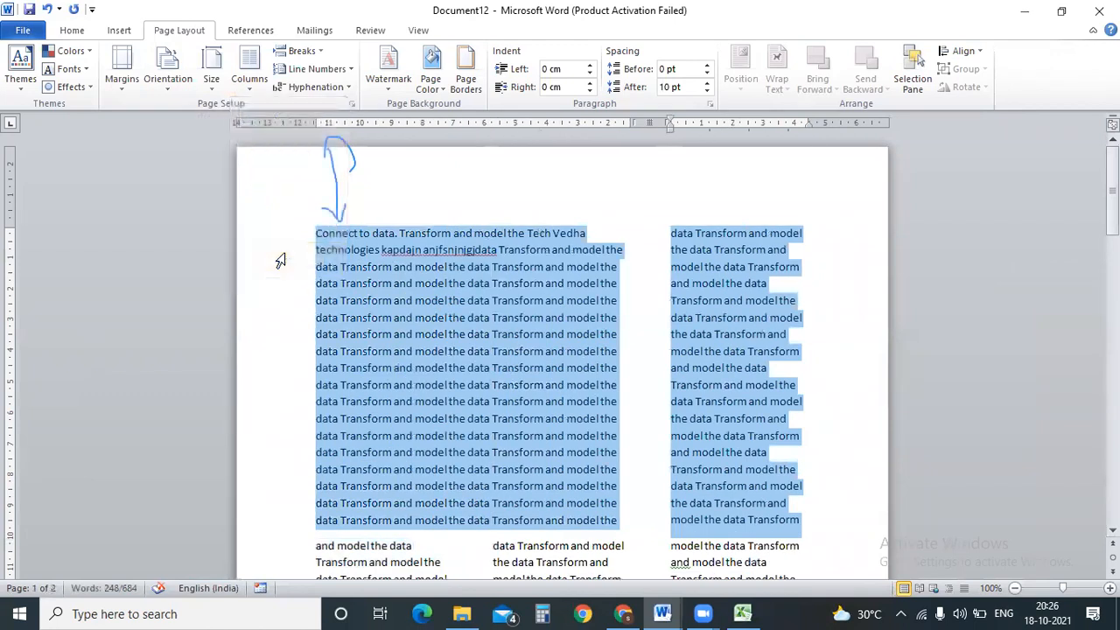
pyautogui.click(711, 215)
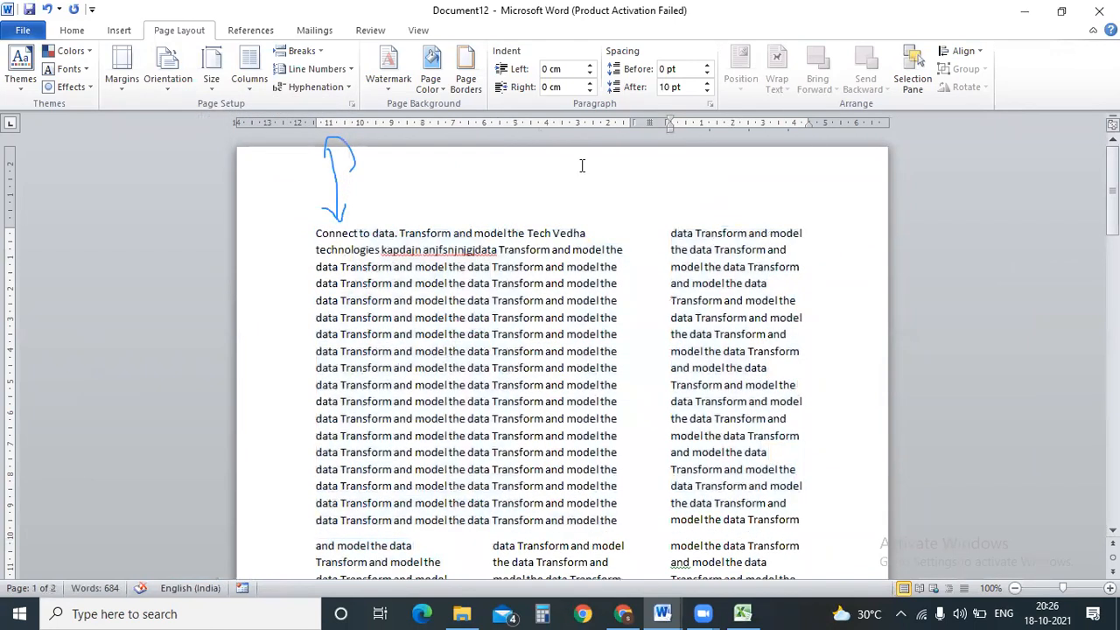
# Set the opening section to two equal columns, then switch to Excel.
pyautogui.click(249, 84)
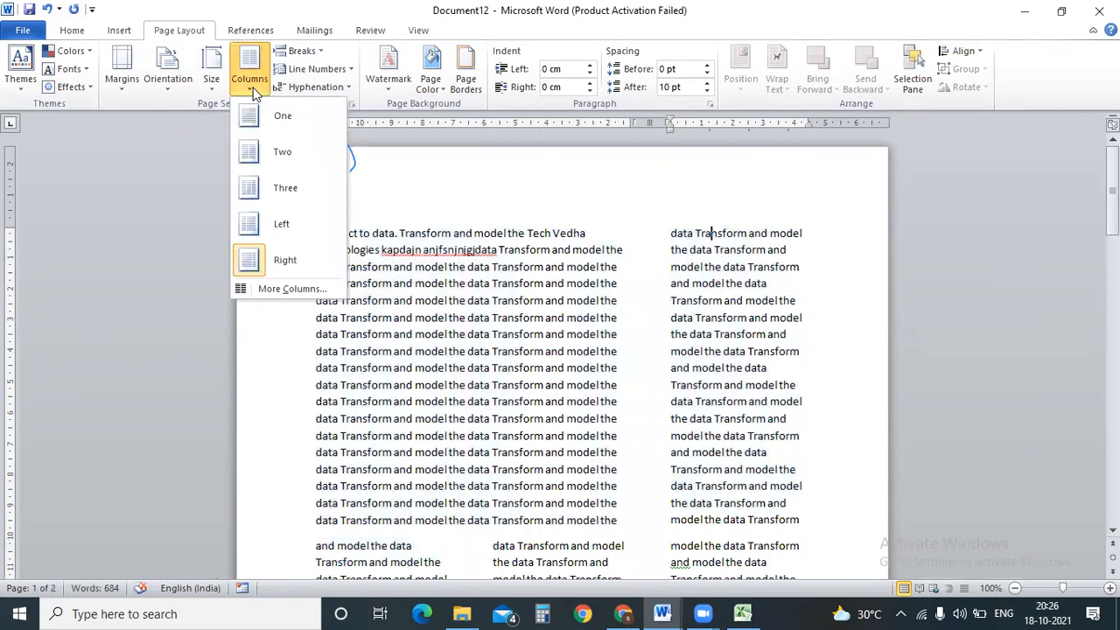
pyautogui.click(276, 151)
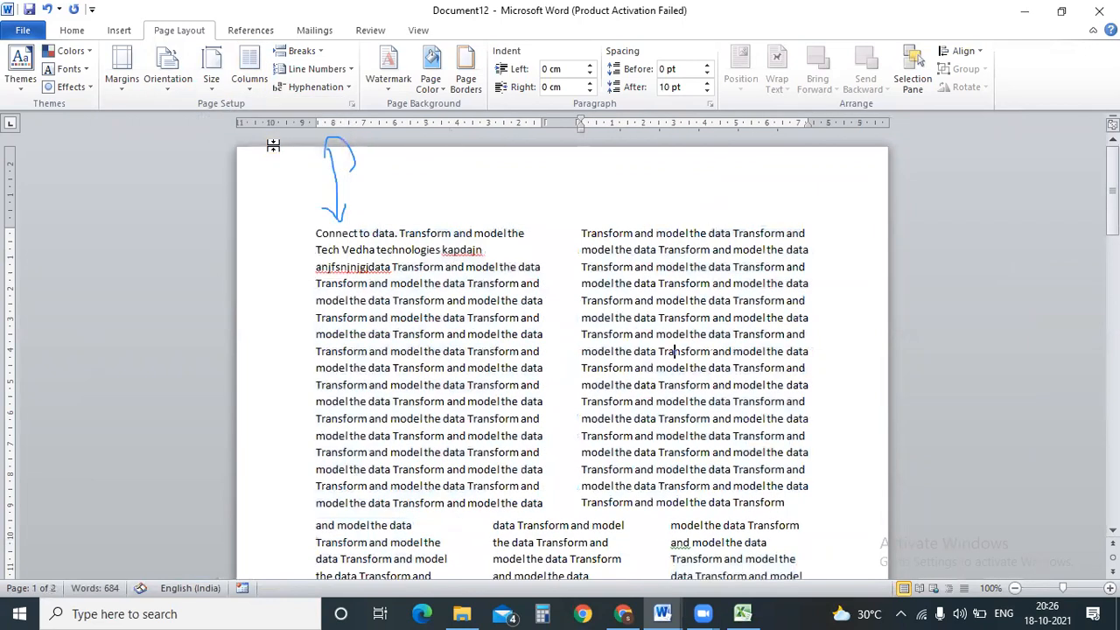
pyautogui.moveTo(314, 232); pyautogui.dragTo(705, 488)
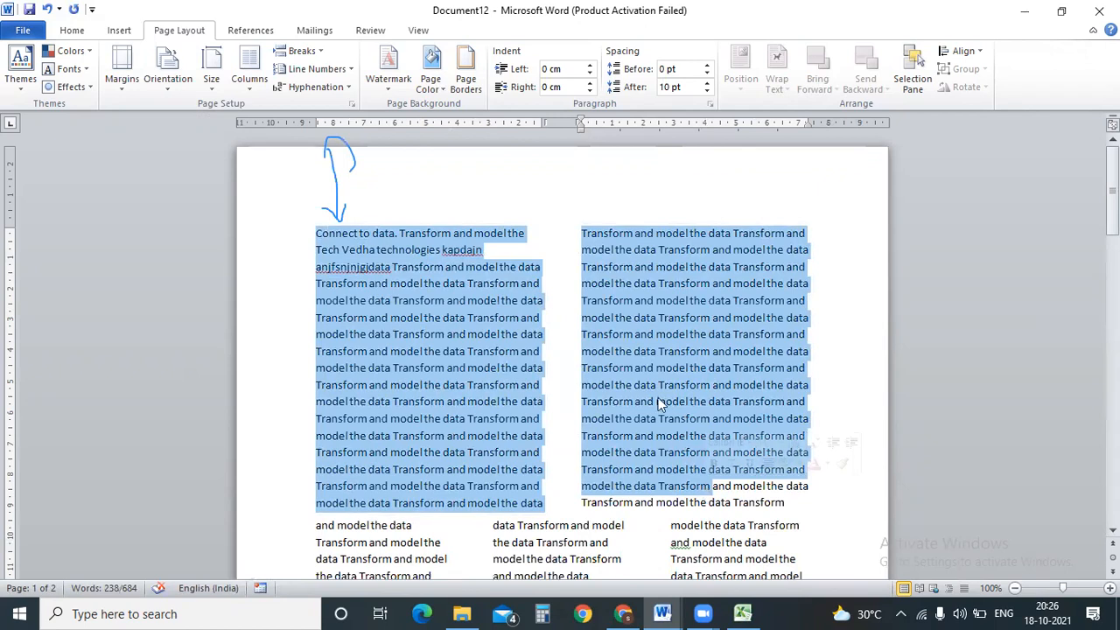
pyautogui.click(742, 614)
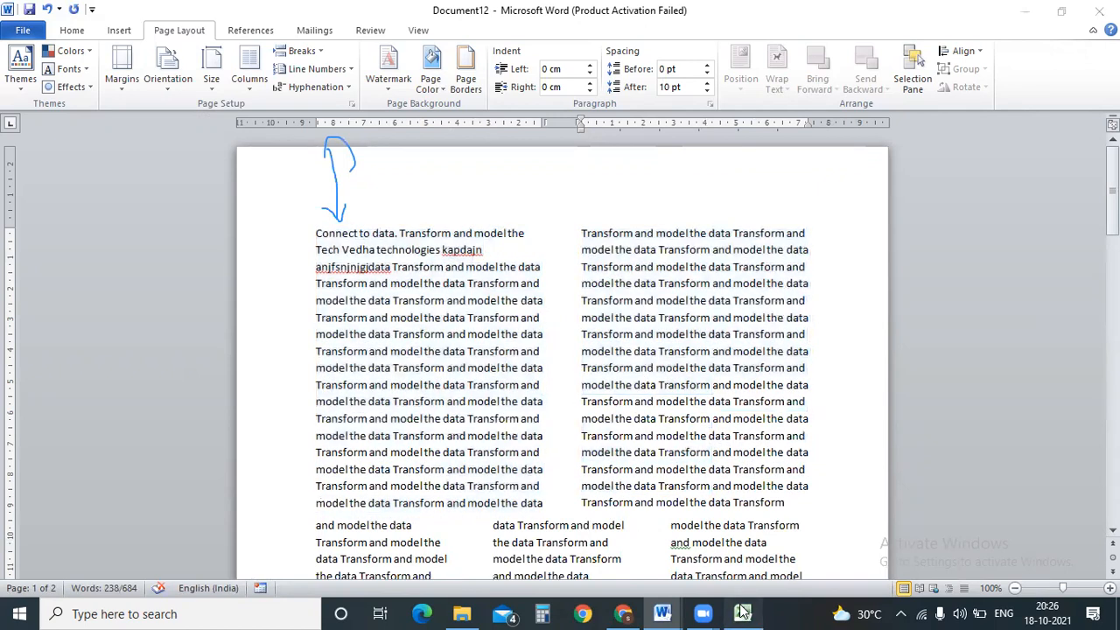
# Select cell G6, check the paper sizes without changing any, and return to Word.
pyautogui.click(725, 285)
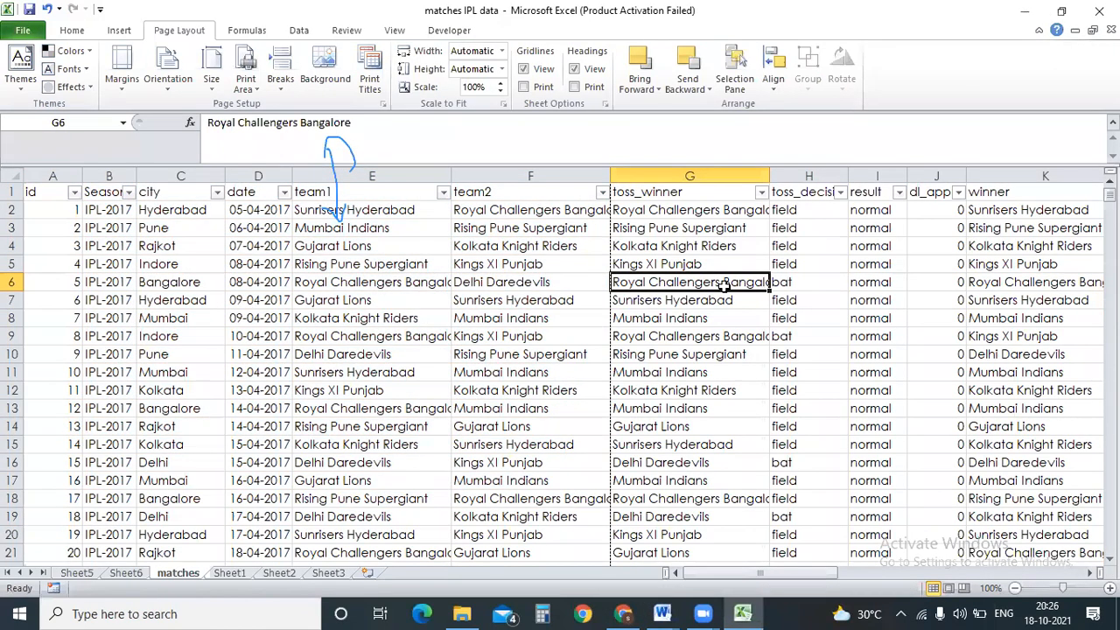
pyautogui.click(217, 88)
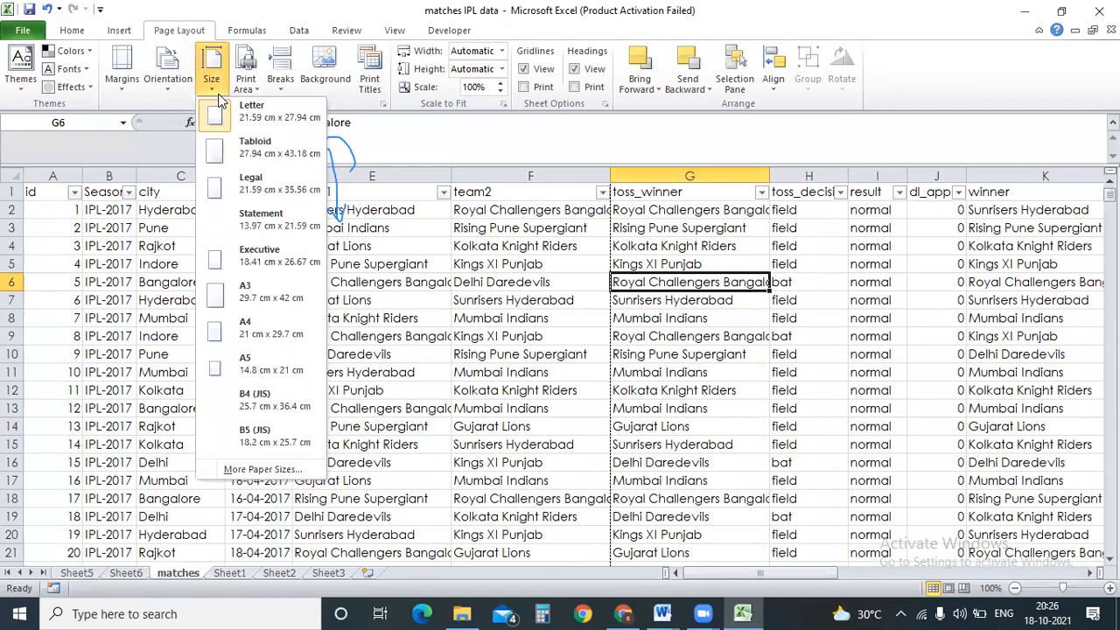
pyautogui.click(531, 307)
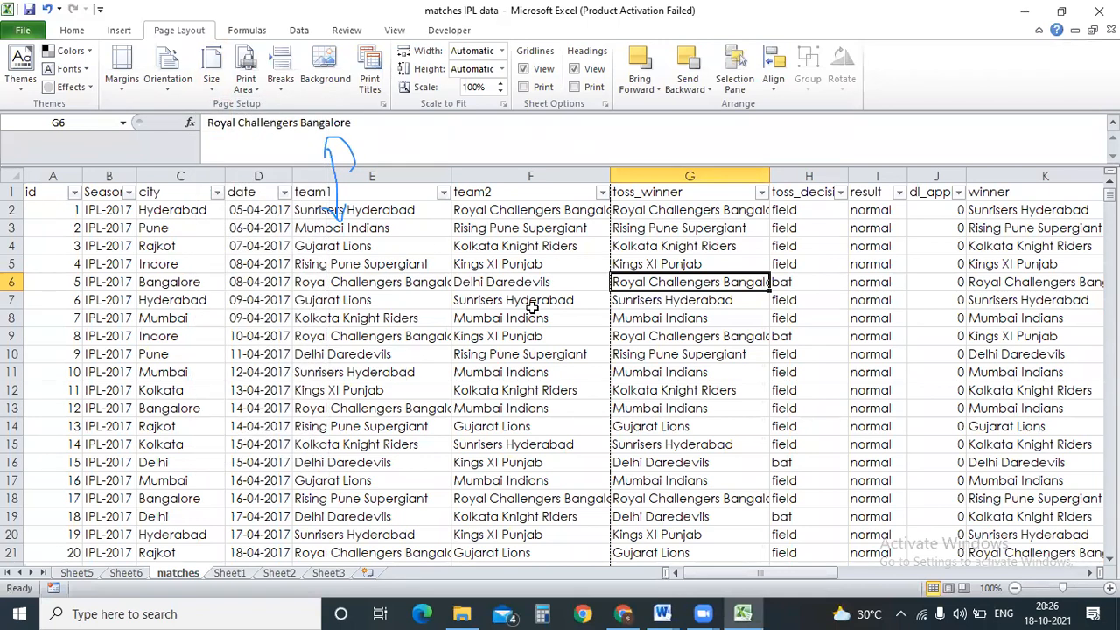
pyautogui.hotkey('alt', 'Tab')
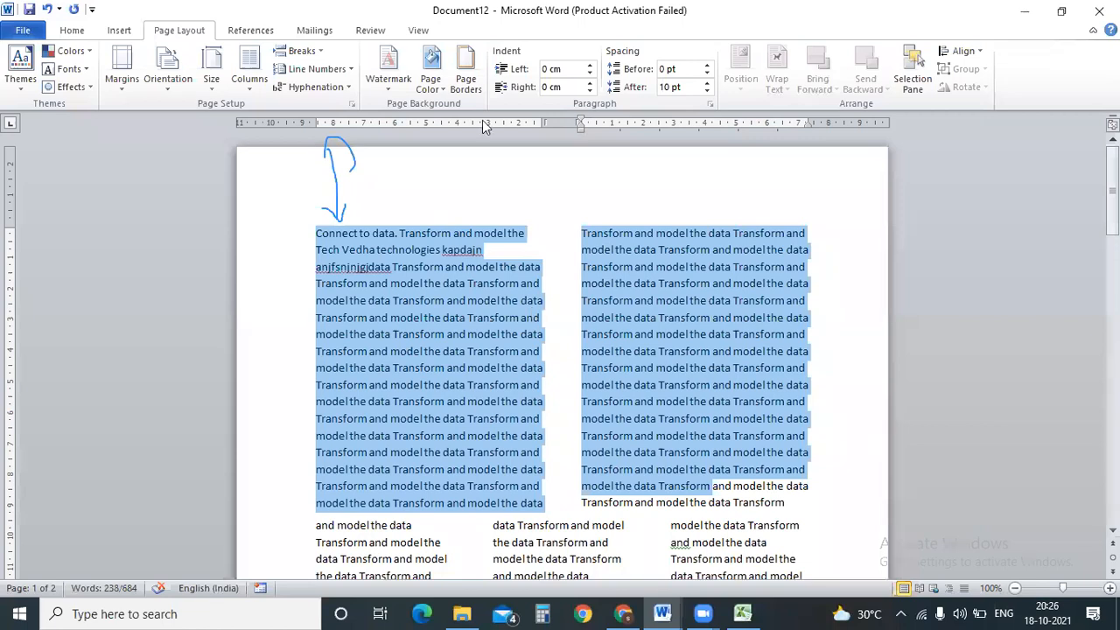
# Add a new paragraph after the right column's text and reflow all text into one column.
pyautogui.click(431, 249)
pyautogui.click(323, 51)
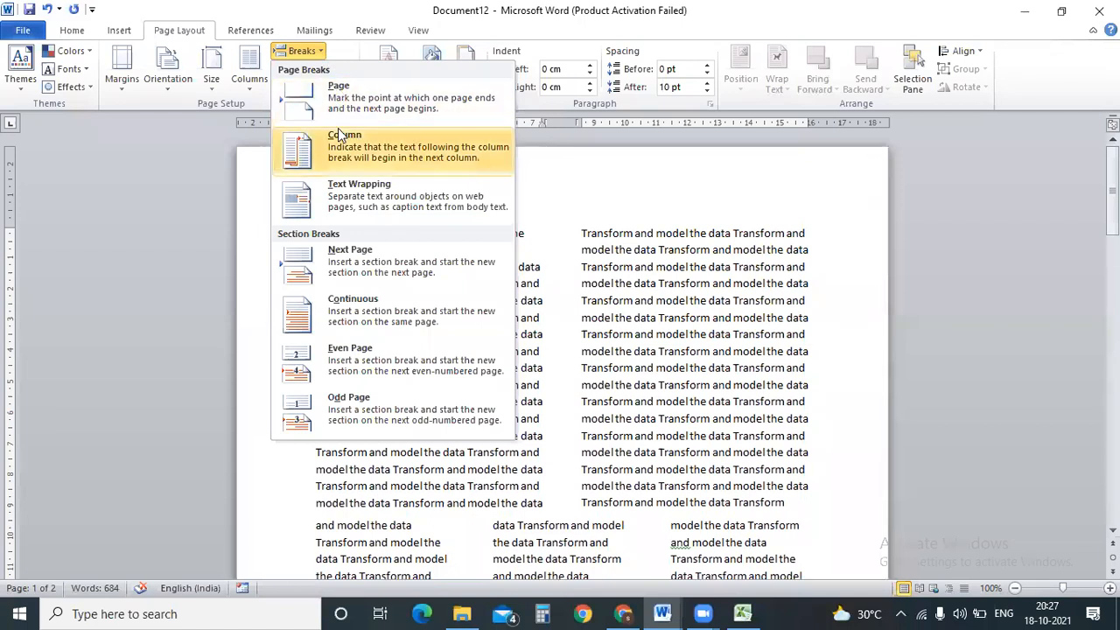
pyautogui.click(747, 358)
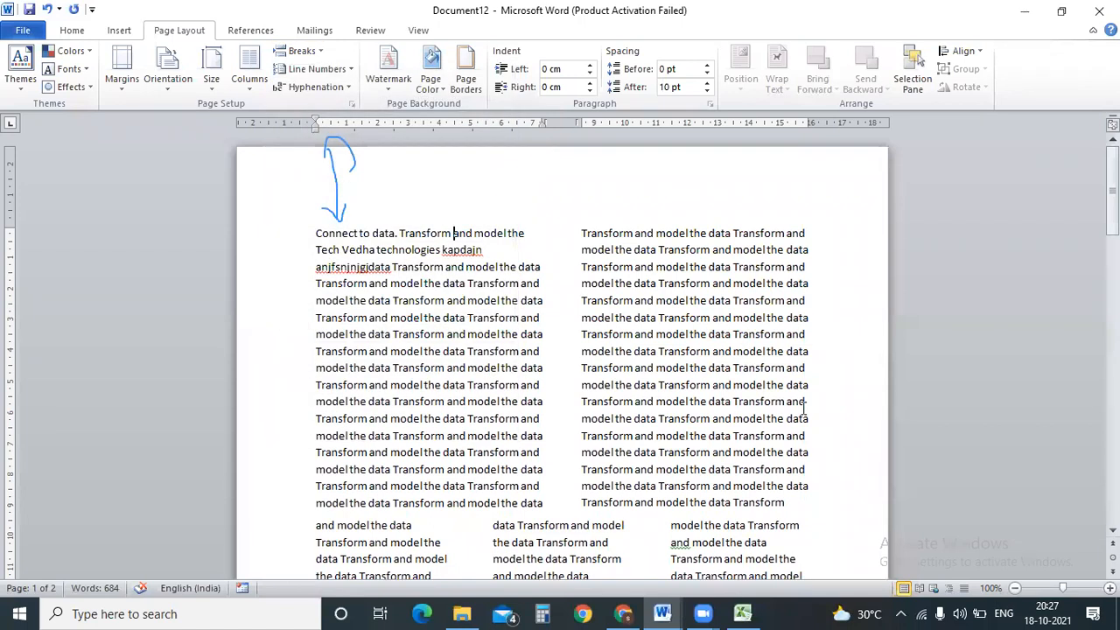
pyautogui.click(818, 501)
pyautogui.press('Return')
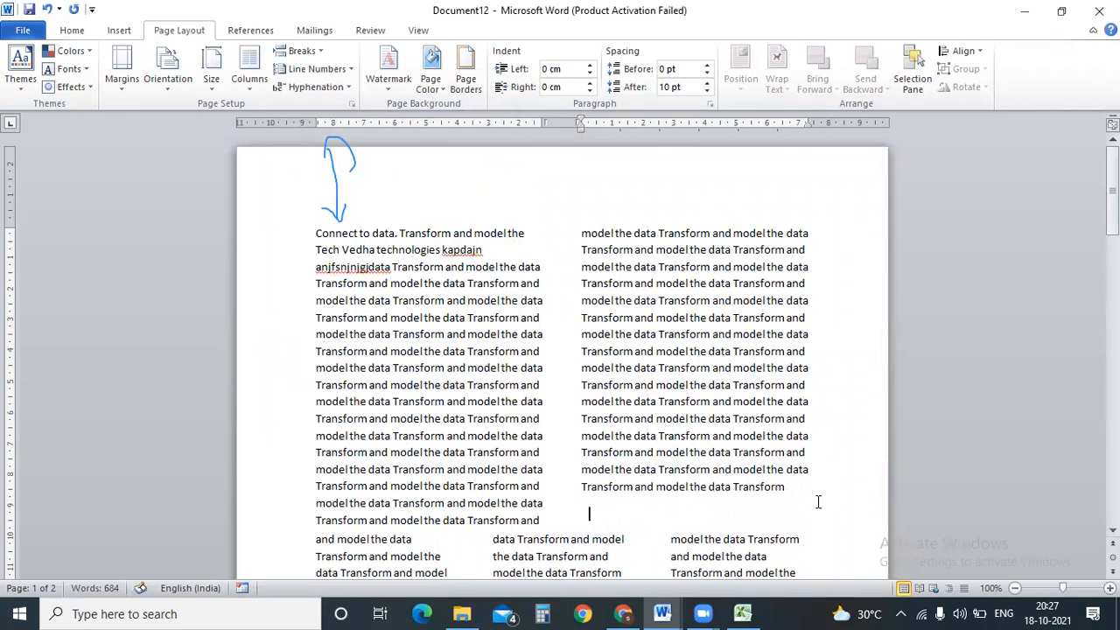
pyautogui.click(316, 229)
pyautogui.hotkey('ctrl', 'a')
pyautogui.click(250, 70)
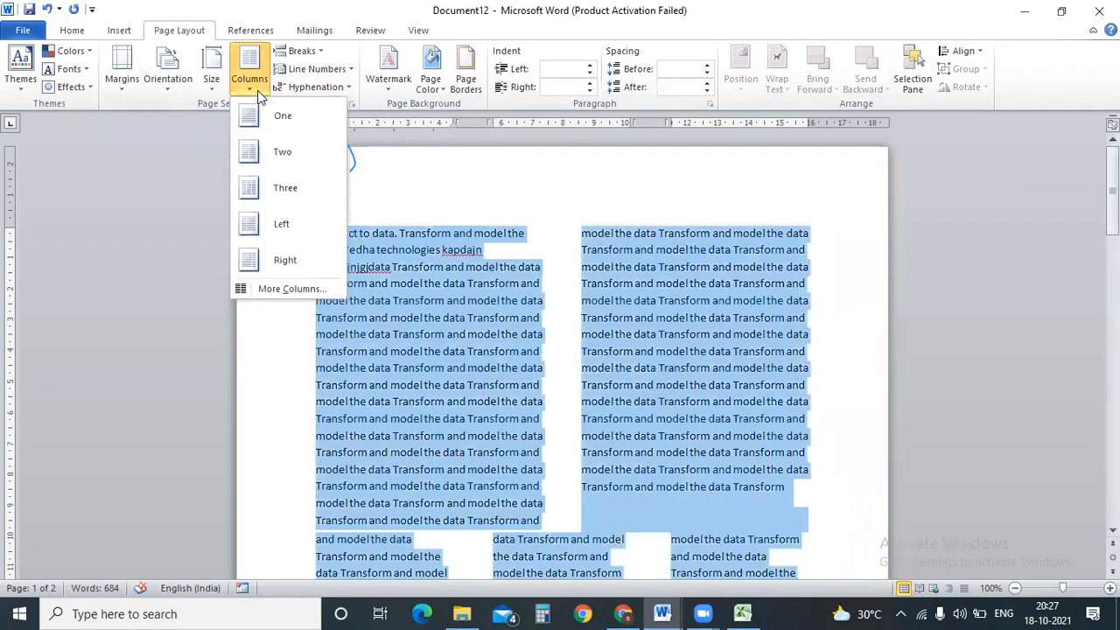
pyautogui.click(270, 107)
# Insert a page break after the last 'Transform' line and review the following paragraph.
pyautogui.click(715, 514)
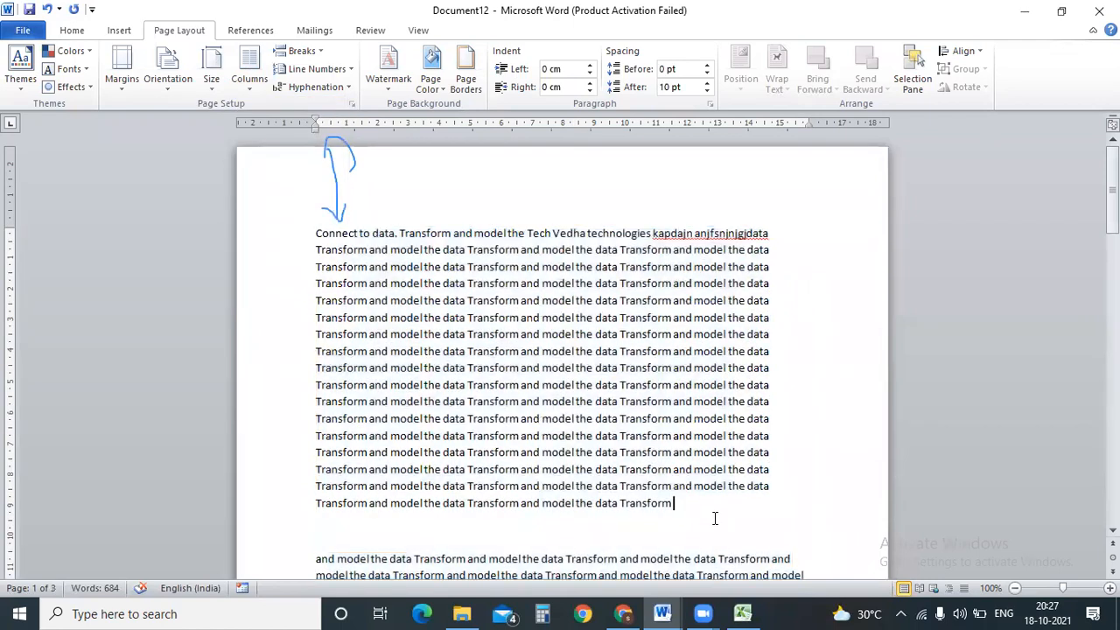
pyautogui.scroll(-8, 736, 406)
pyautogui.scroll(7, 736, 405)
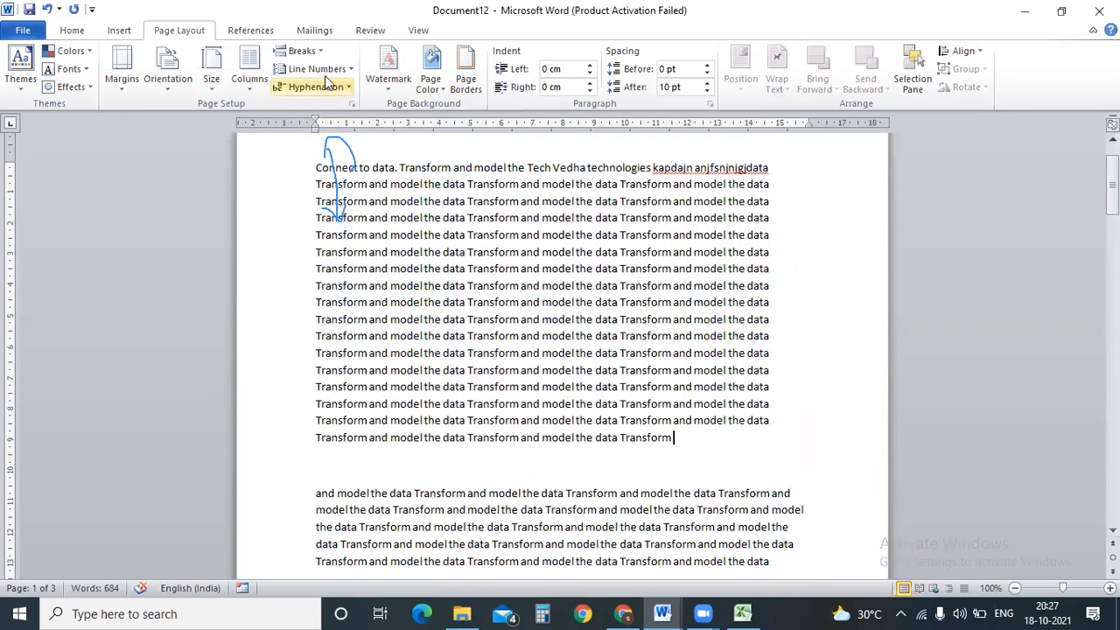
pyautogui.click(299, 50)
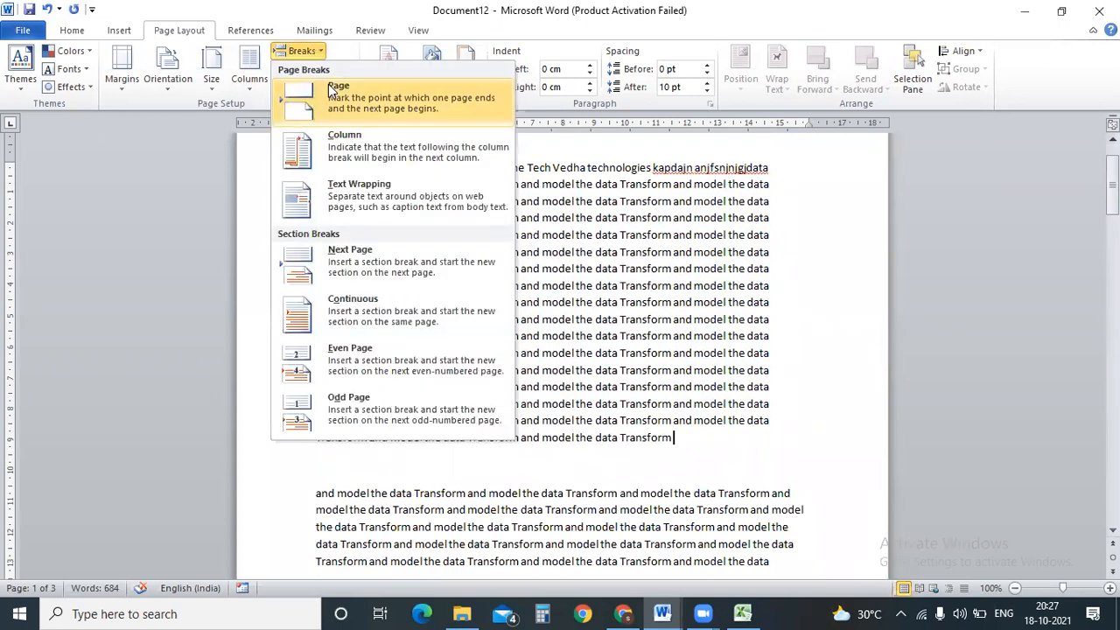
pyautogui.click(332, 91)
pyautogui.scroll(1, 560, 350)
pyautogui.moveTo(1112, 169); pyautogui.dragTo(1112, 259)
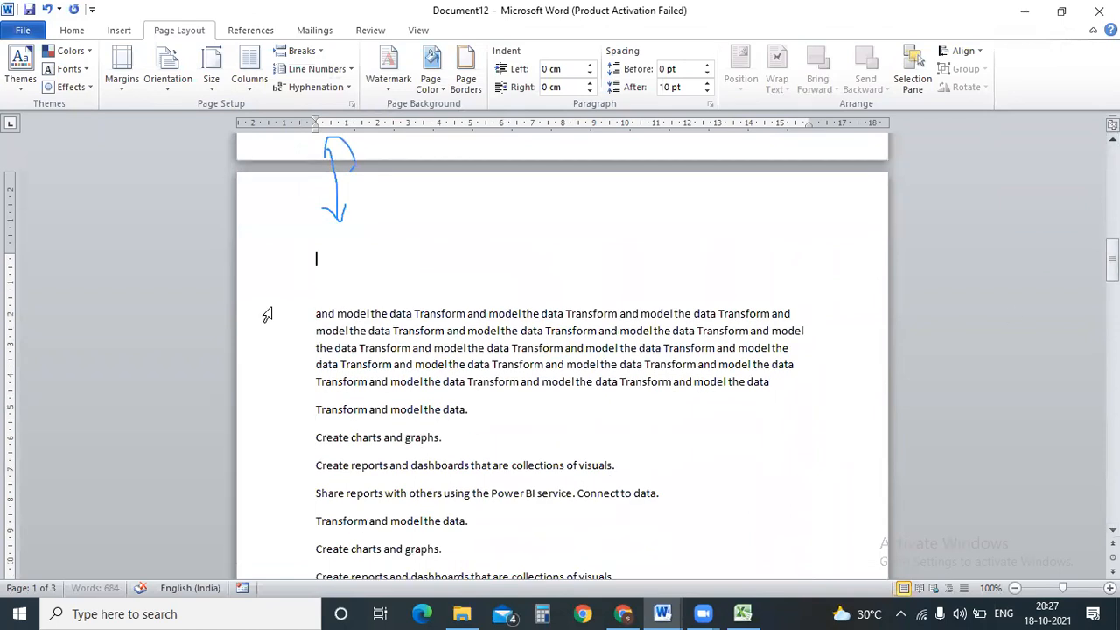
pyautogui.moveTo(317, 292); pyautogui.dragTo(688, 418)
pyautogui.moveTo(1112, 260); pyautogui.dragTo(1112, 167)
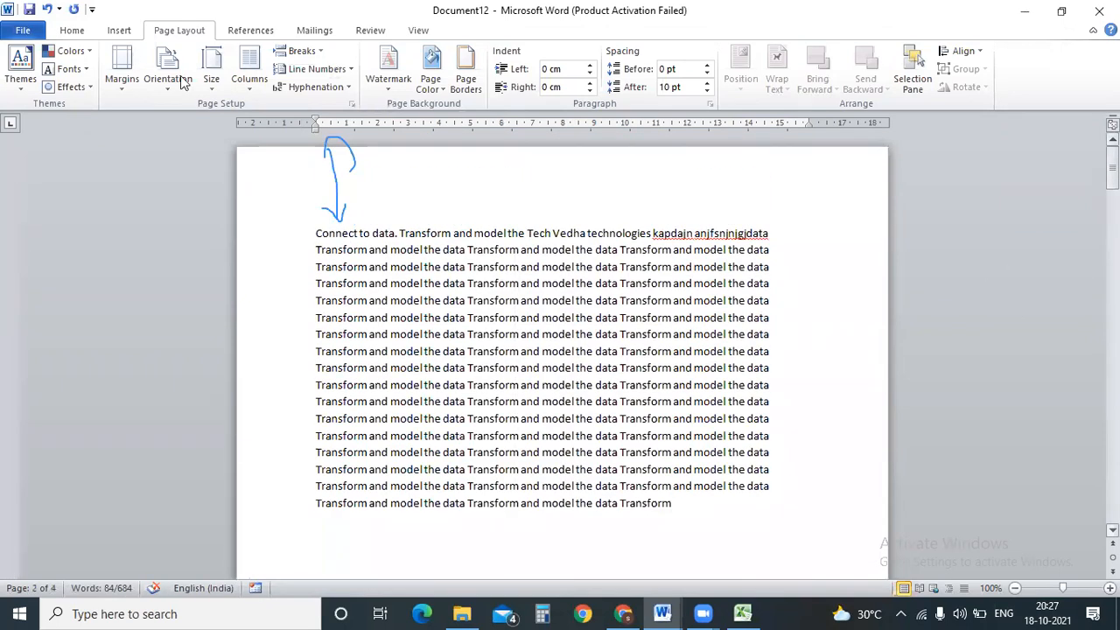
pyautogui.click(74, 30)
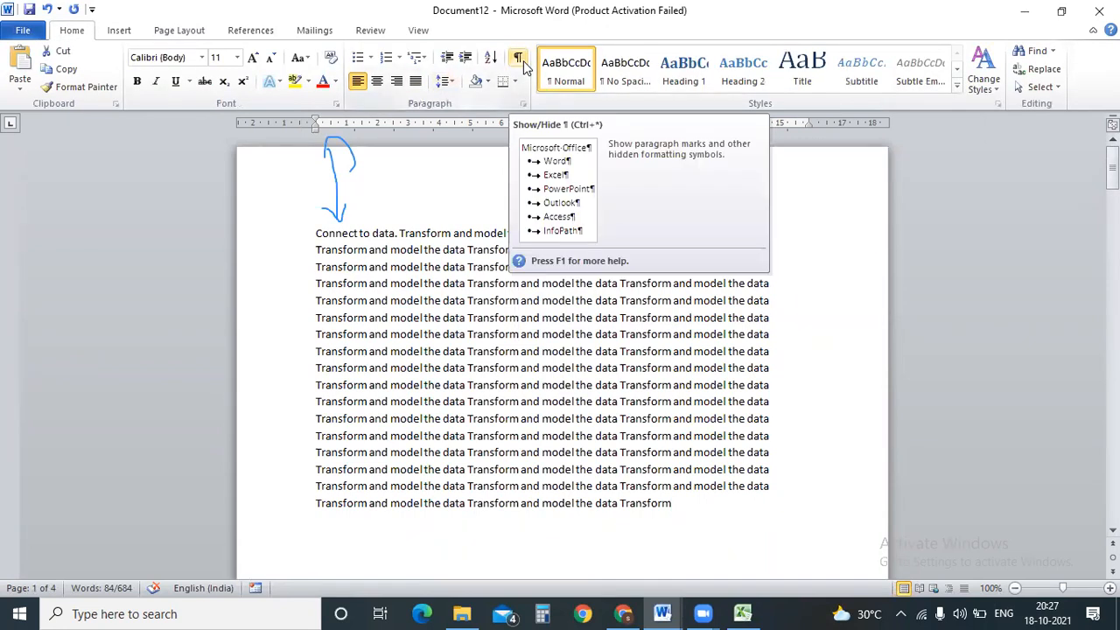
# Turn on Show/Hide ¶ to reveal the page break mark after the last Transform line.
pyautogui.click(522, 62)
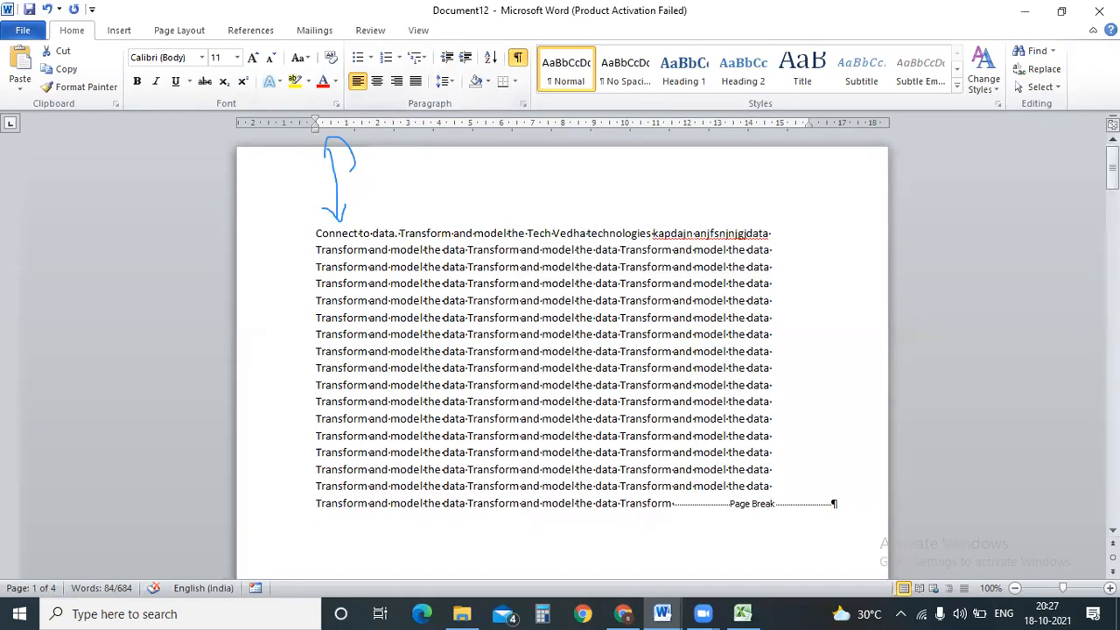
pyautogui.doubleClick(746, 499)
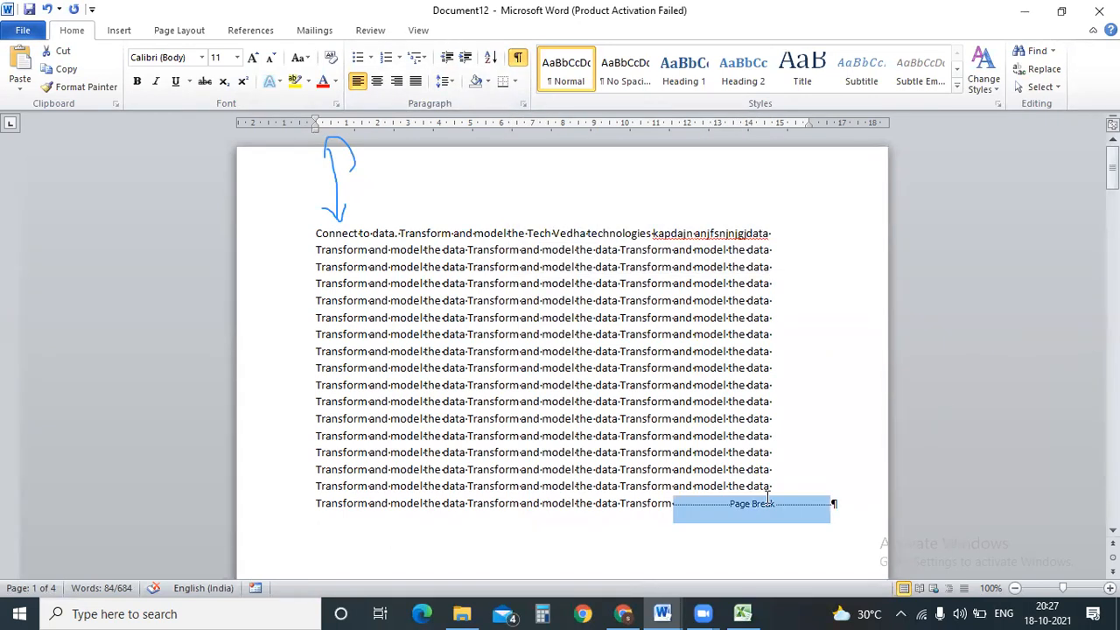
pyautogui.moveTo(1112, 166); pyautogui.dragTo(1112, 198)
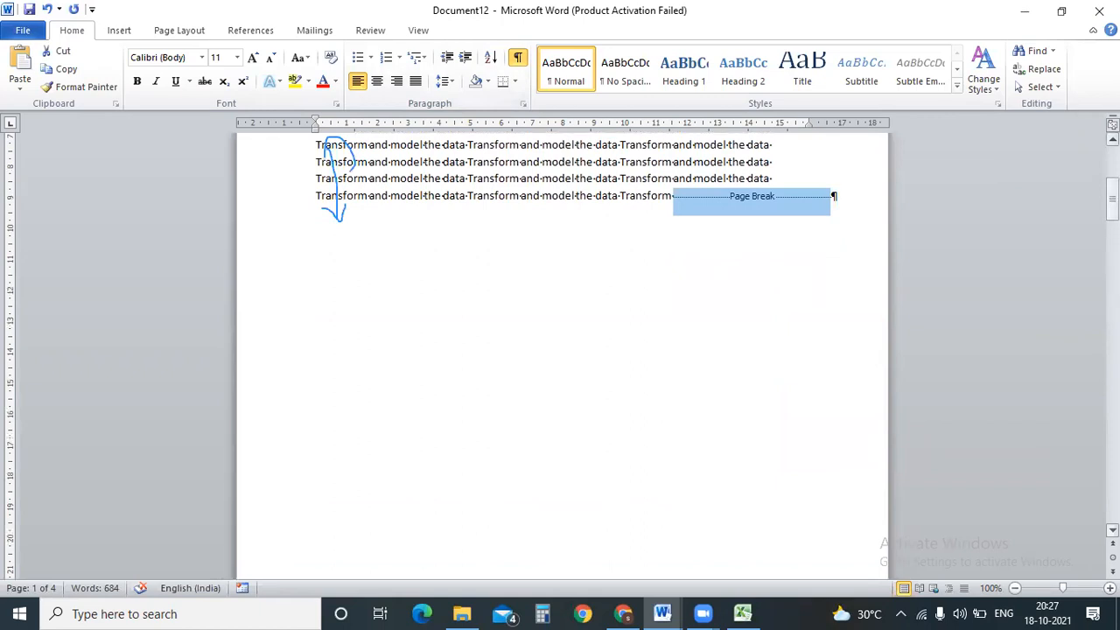
pyautogui.moveTo(1112, 199)
pyautogui.mouseDown()
pyautogui.moveTo(1112, 257)
pyautogui.moveTo(1112, 203)
pyautogui.mouseUp()
pyautogui.moveTo(400, 278); pyautogui.dragTo(415, 358)
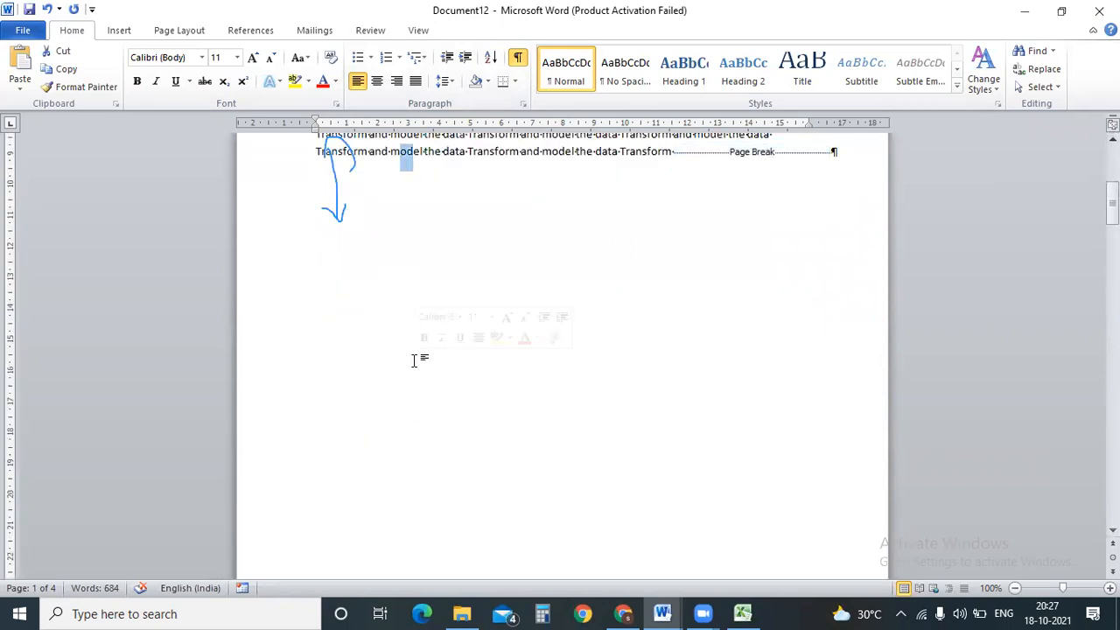
pyautogui.moveTo(1112, 202); pyautogui.dragTo(1112, 164)
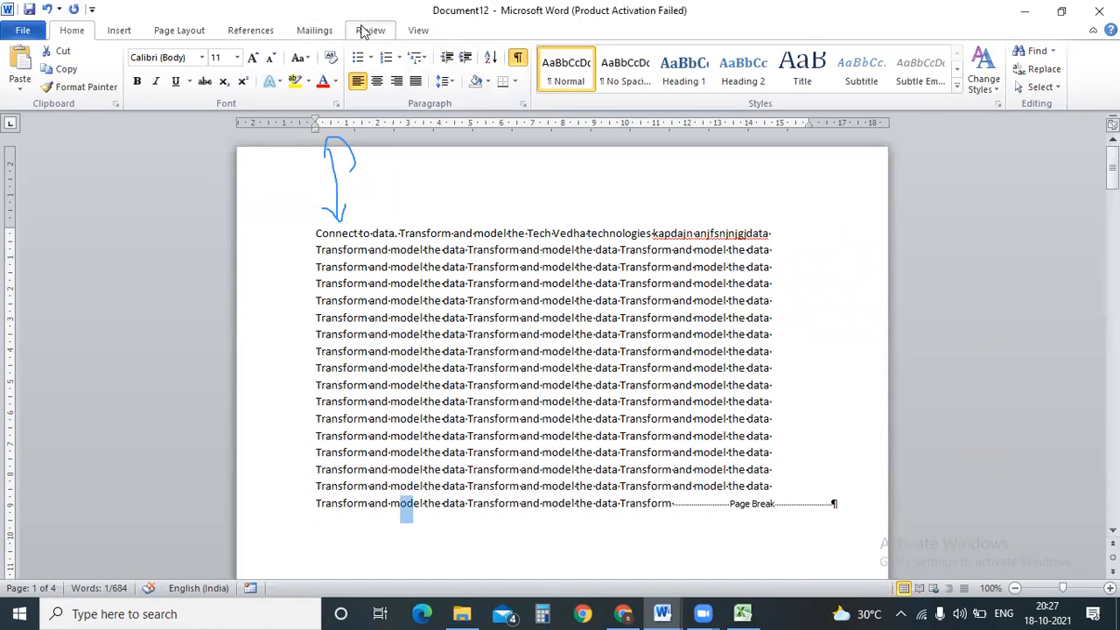
# Select the page break after the final Transform line and delete it.
pyautogui.click(173, 30)
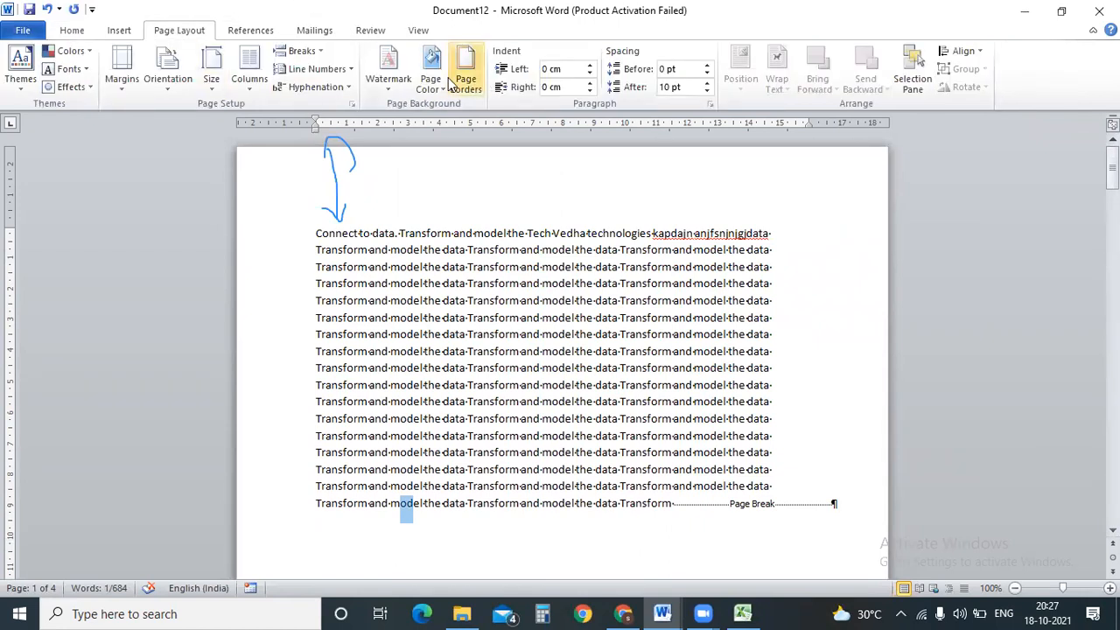
pyautogui.click(299, 50)
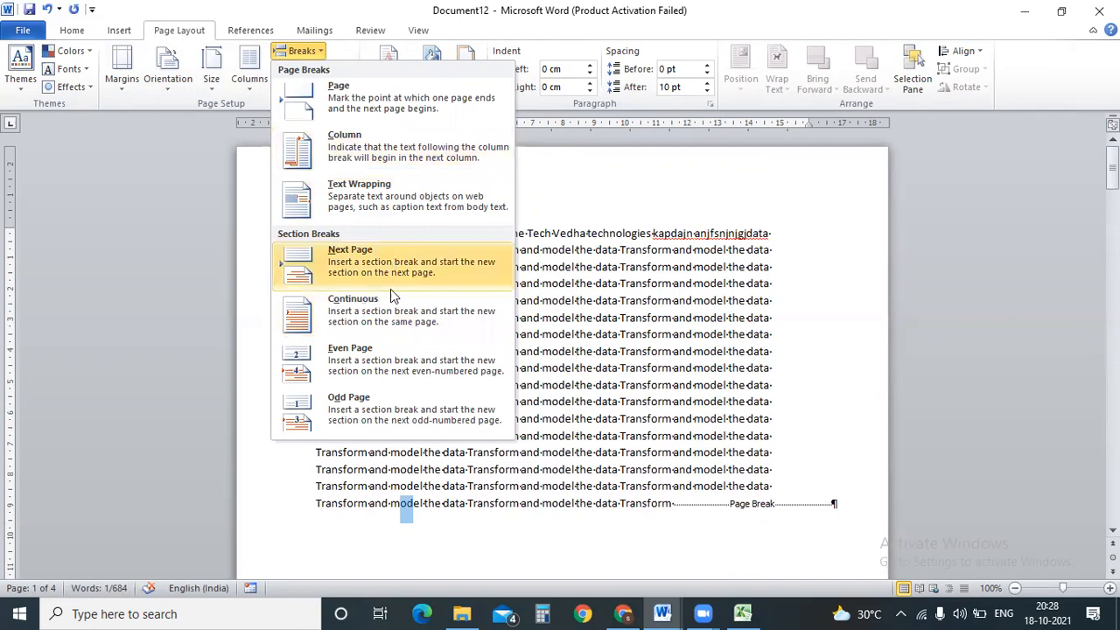
pyautogui.press('Escape')
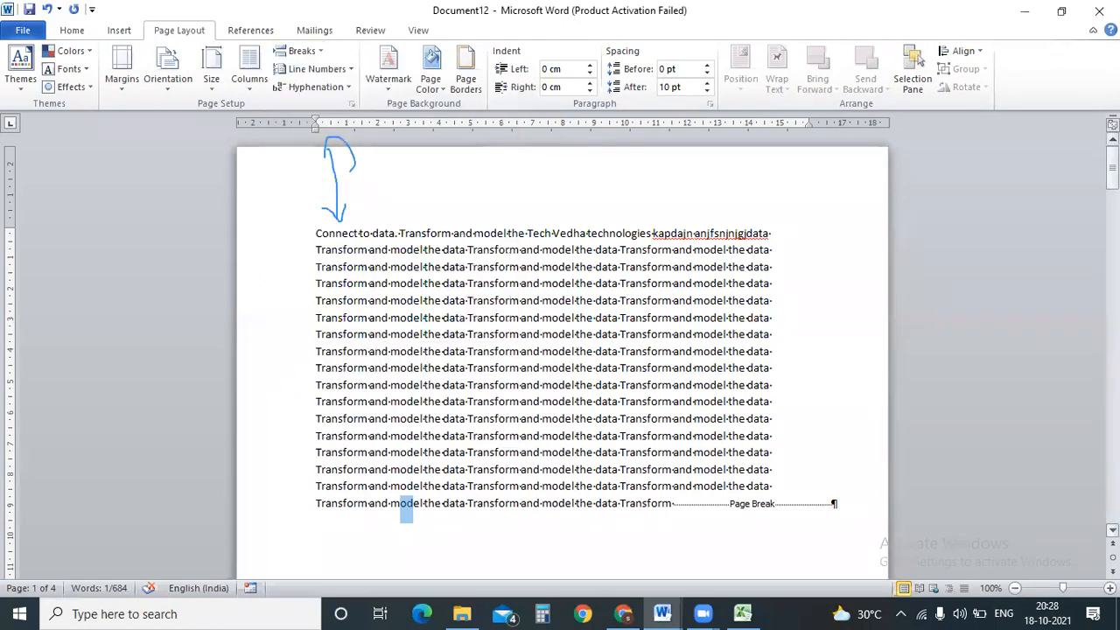
pyautogui.click(74, 32)
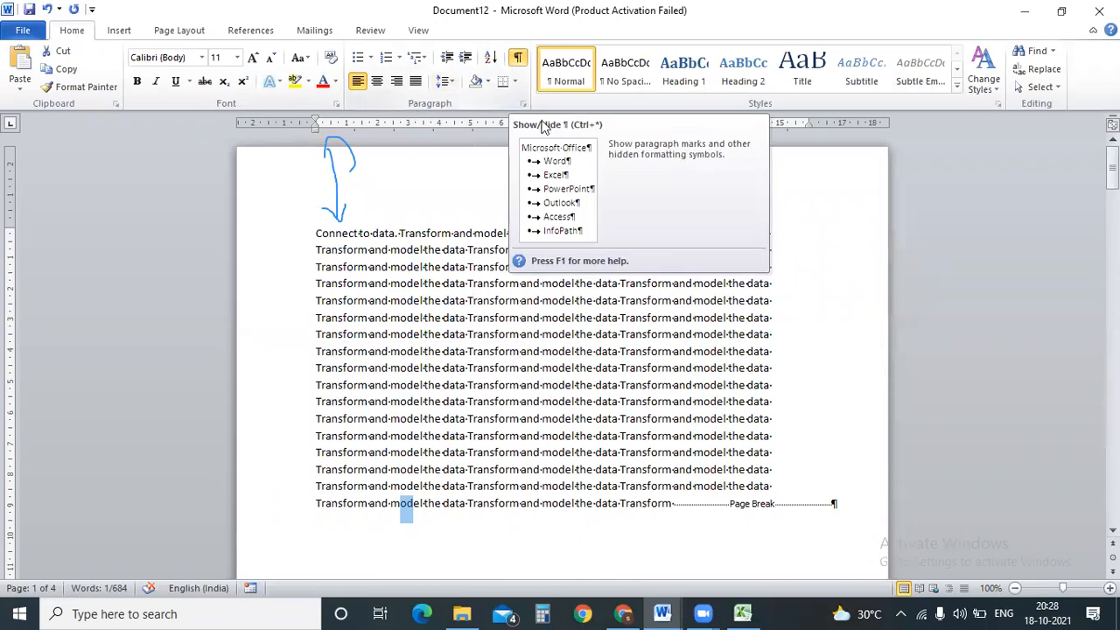
pyautogui.click(680, 501)
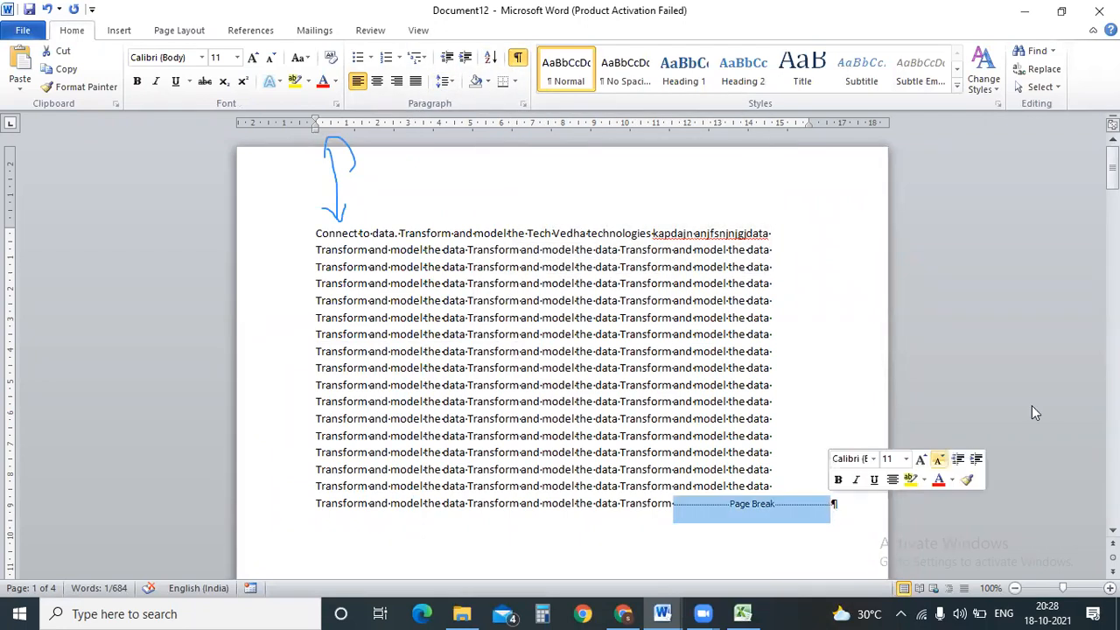
pyautogui.press('Delete')
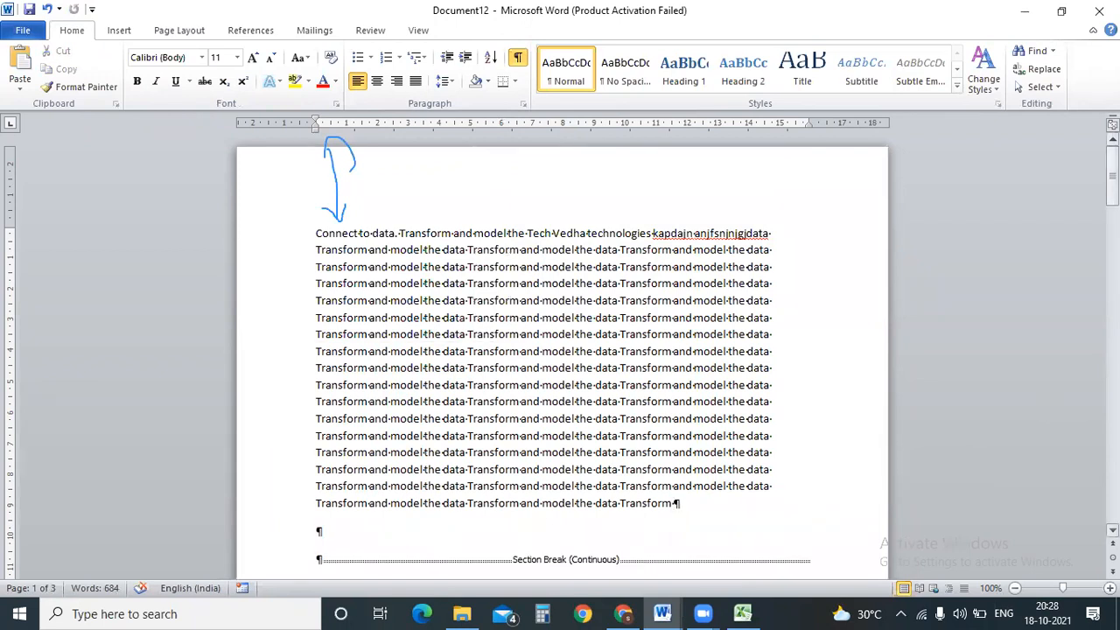
# Place the caret on the empty line above the section break, leaving Line Numbers unchanged.
pyautogui.scroll(-7, 530, 195)
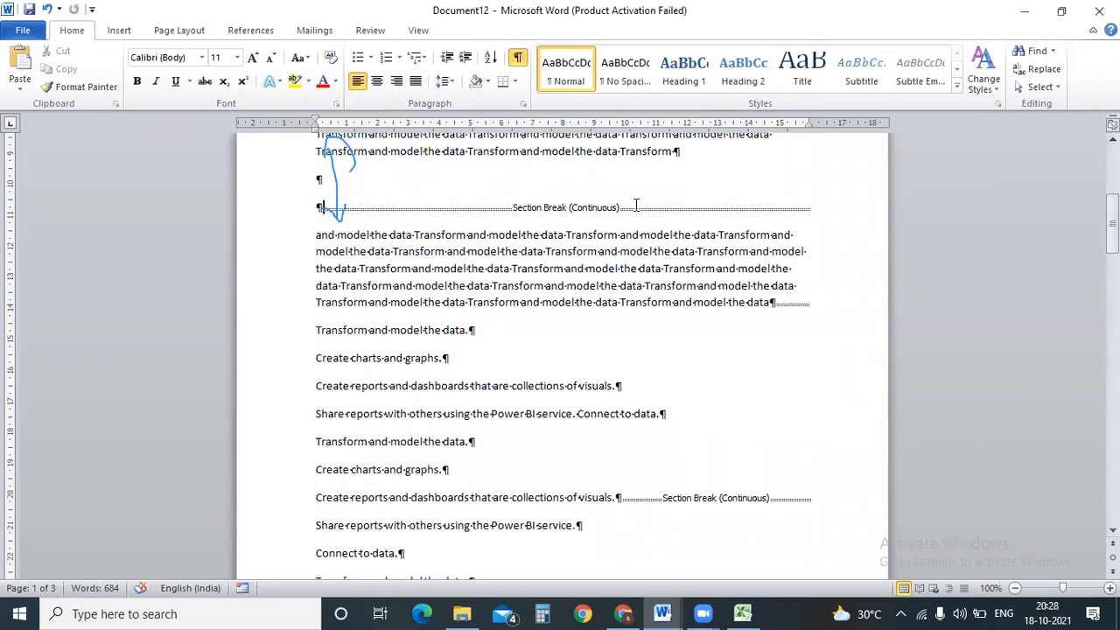
pyautogui.moveTo(703, 199); pyautogui.dragTo(574, 211)
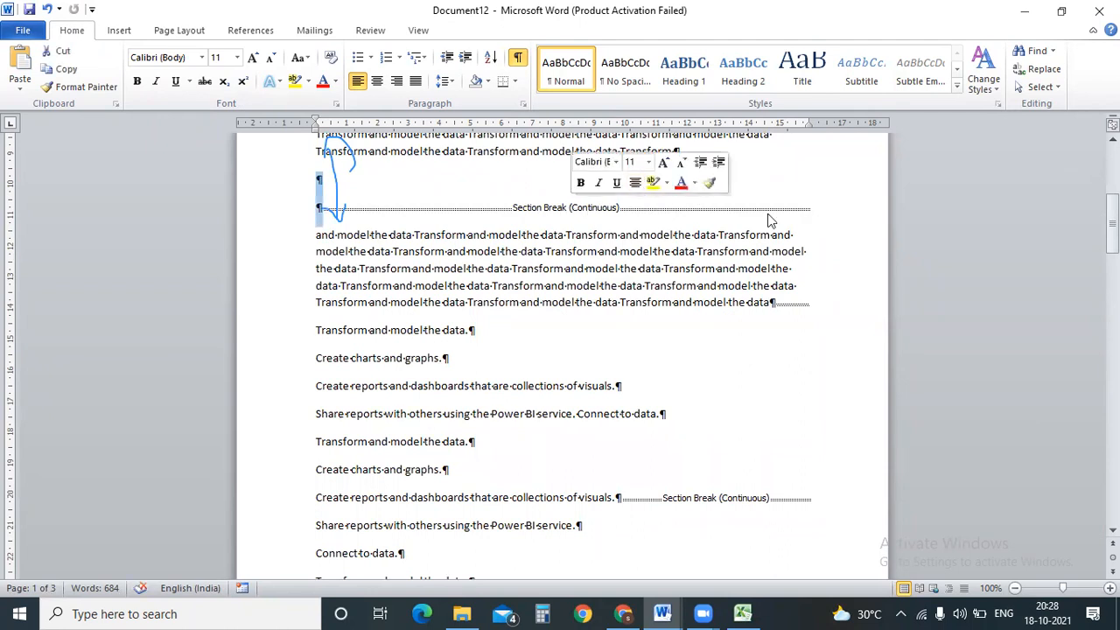
pyautogui.click(786, 174)
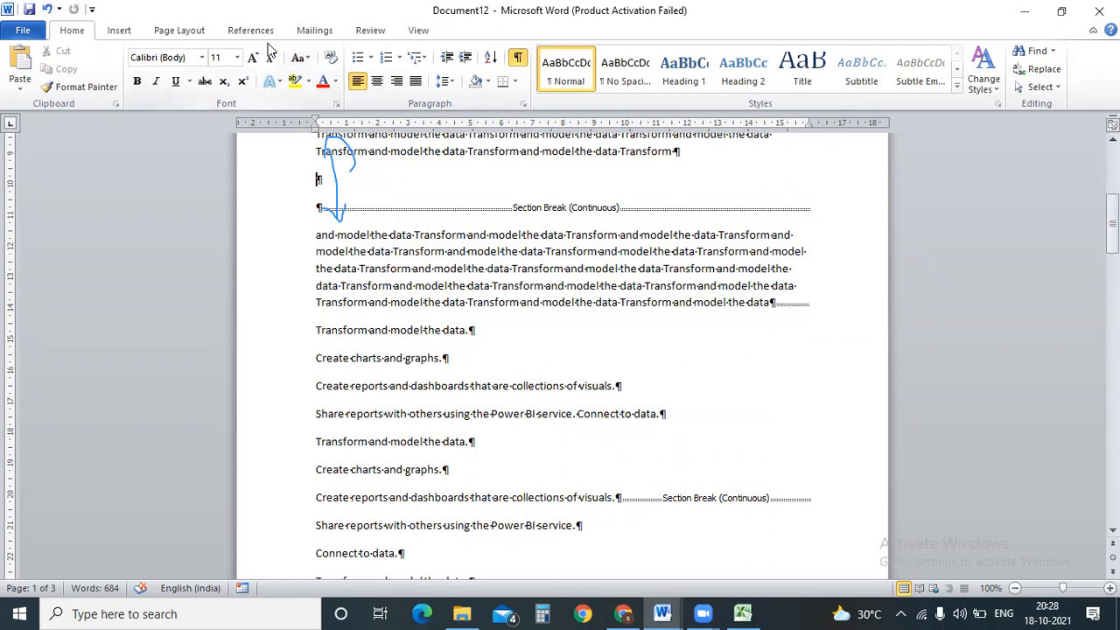
pyautogui.click(167, 33)
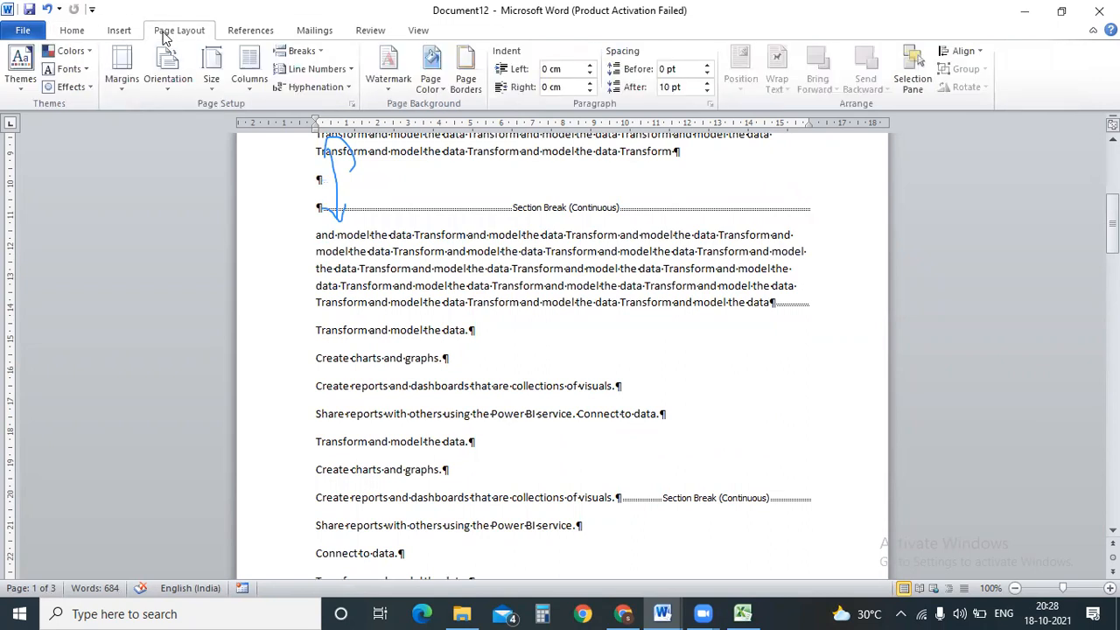
pyautogui.click(317, 68)
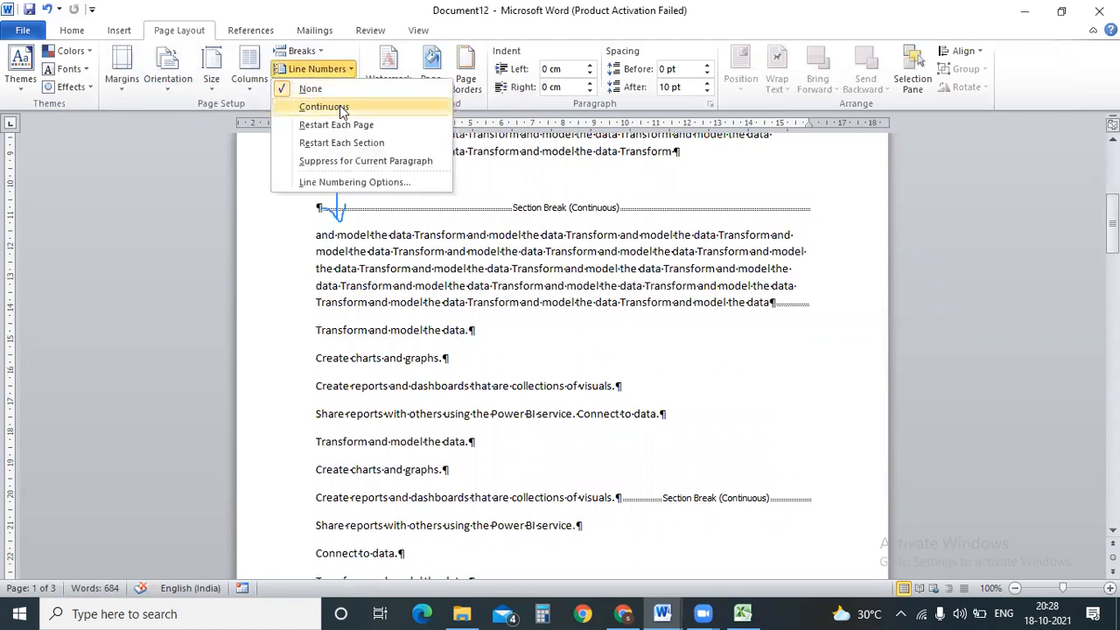
pyautogui.click(480, 190)
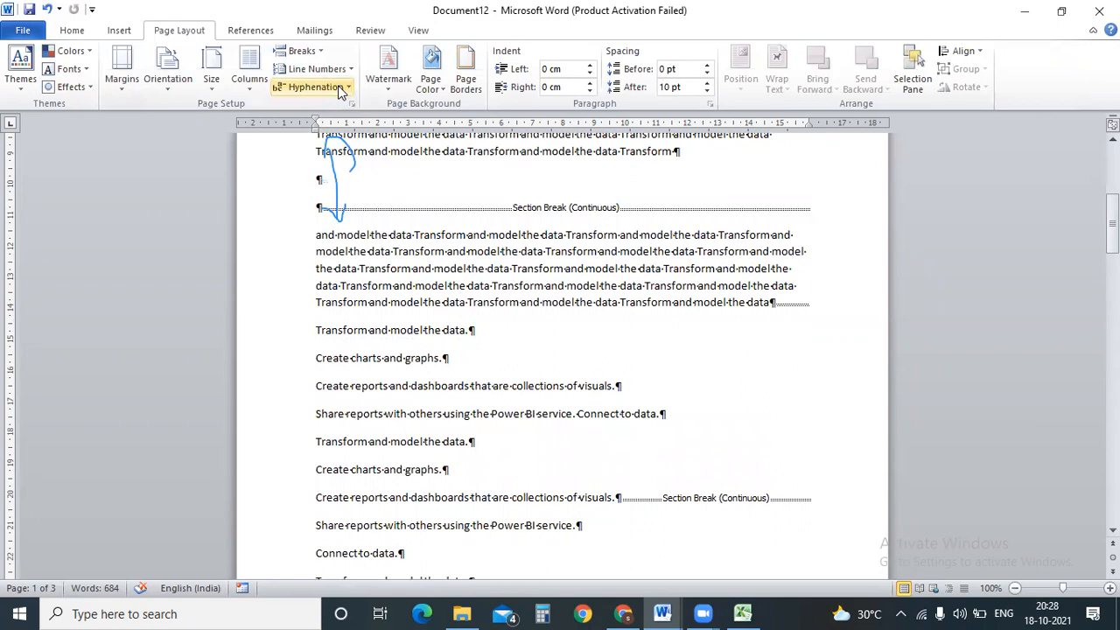
# Turn on Automatic hyphenation and review its options: 0.63 cm zone, no consecutive-hyphen limit.
pyautogui.click(343, 91)
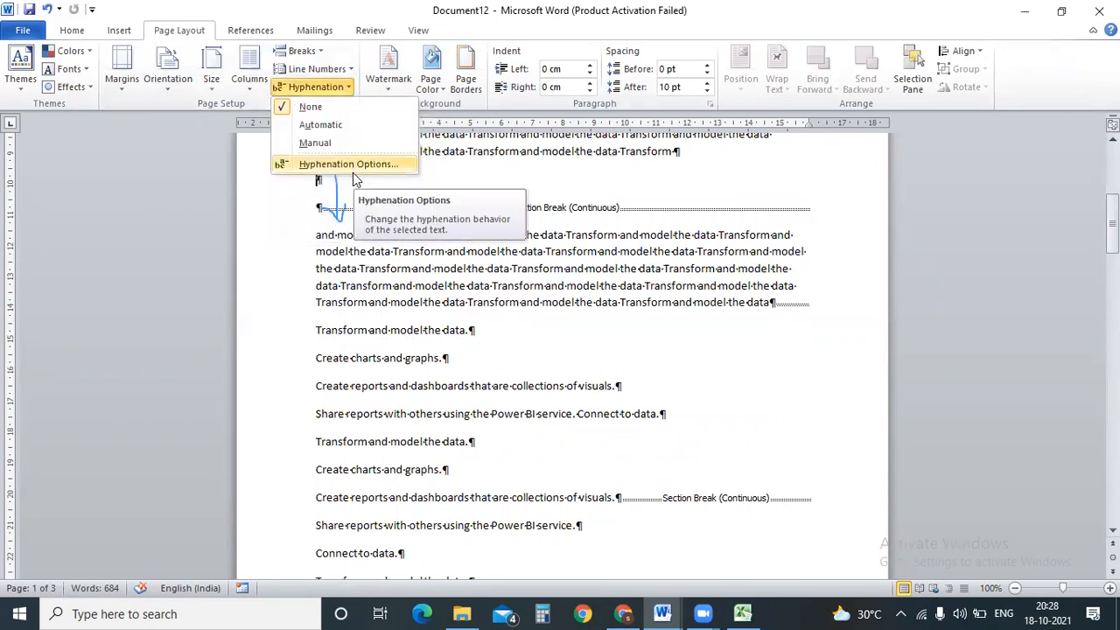
pyautogui.click(368, 122)
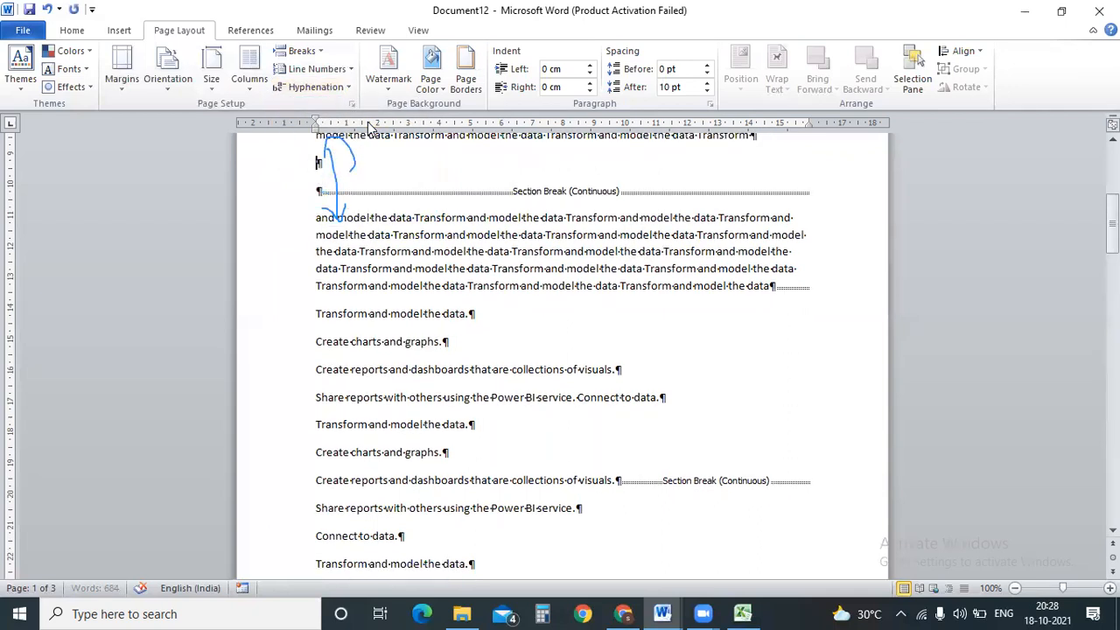
pyautogui.click(342, 88)
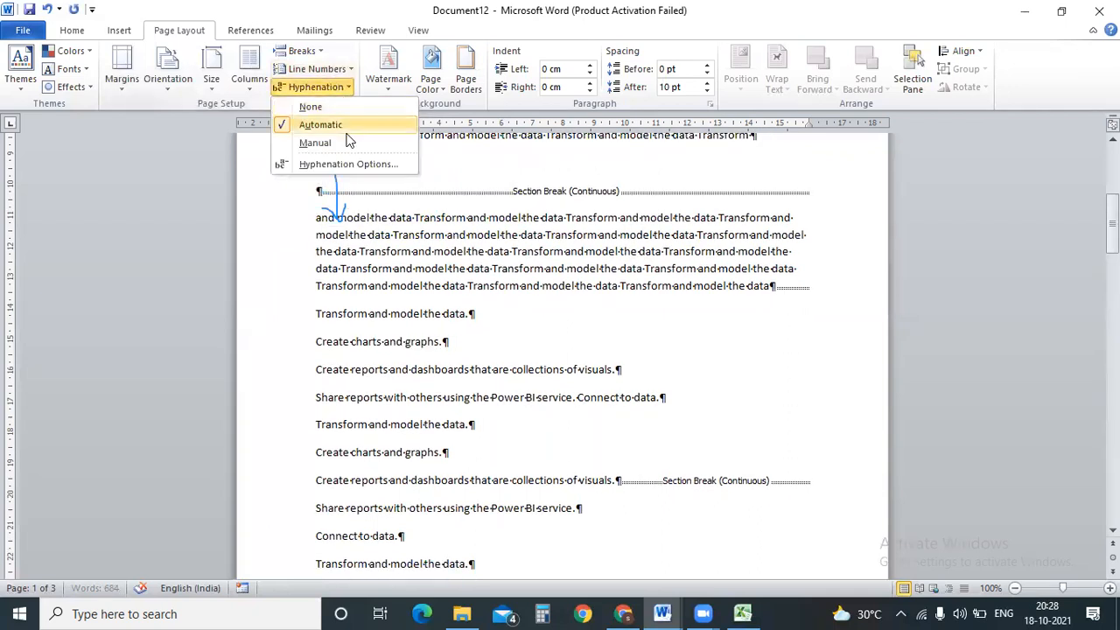
pyautogui.click(358, 164)
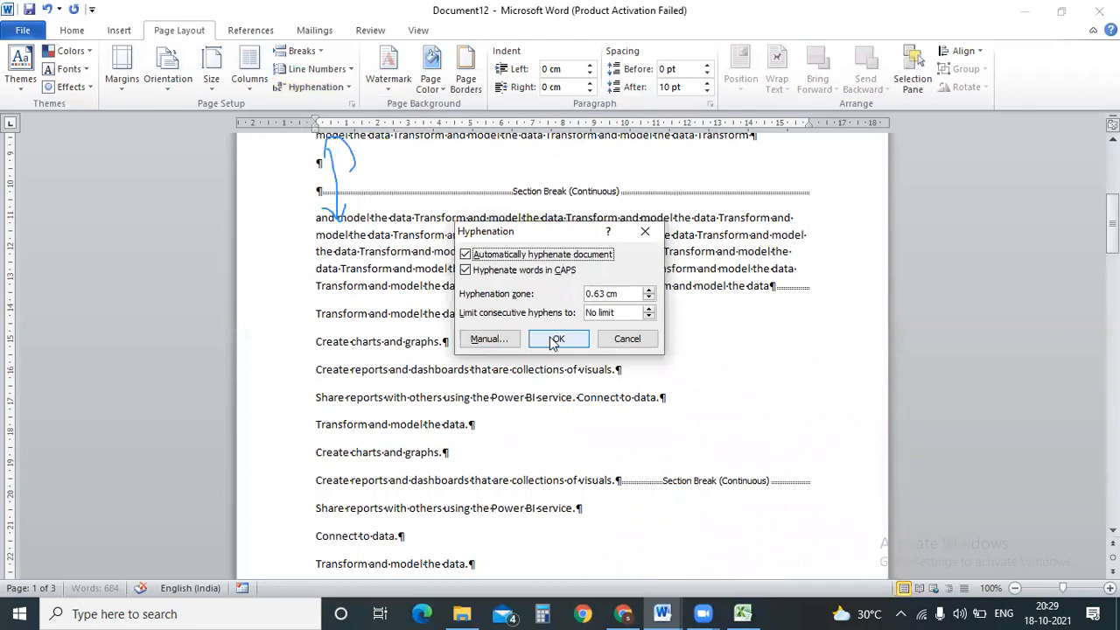
pyautogui.click(645, 231)
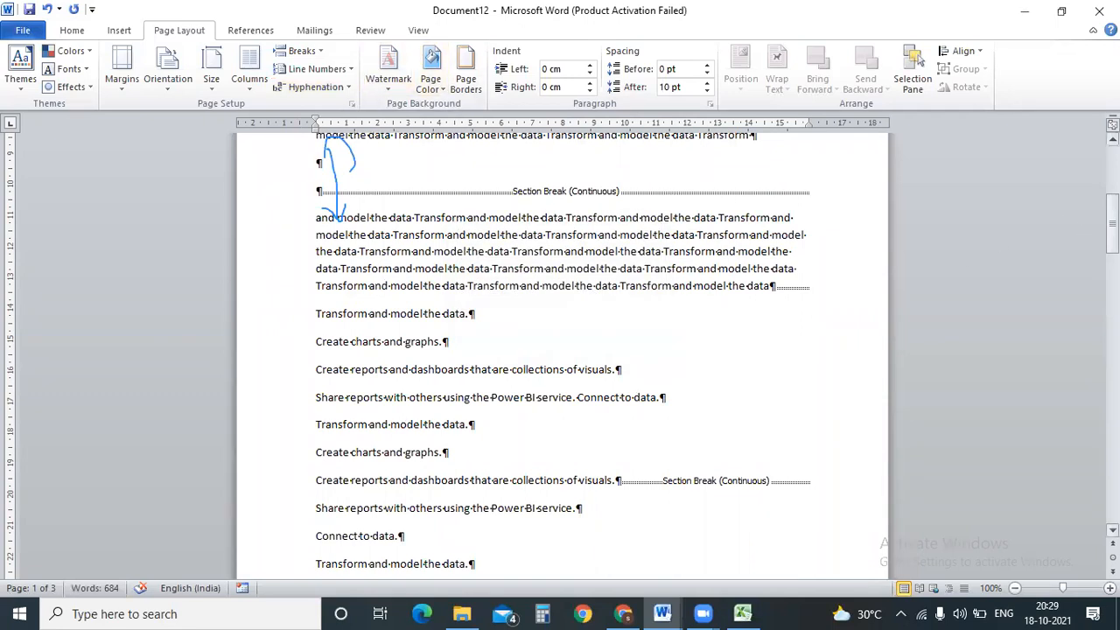
pyautogui.scroll(7, 560, 350)
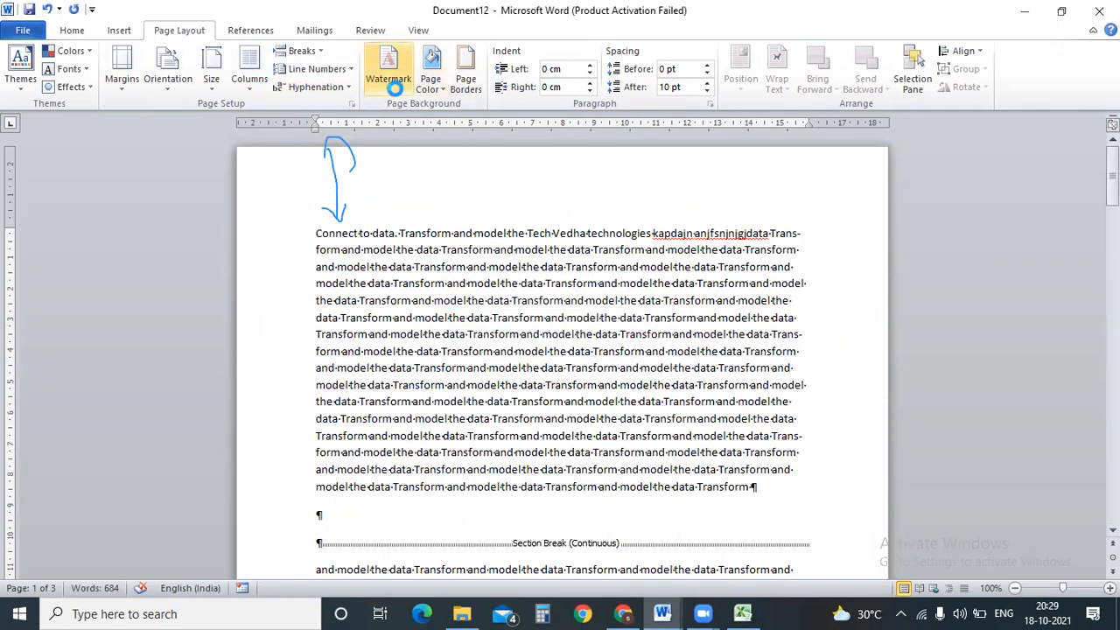
# Apply the diagonal CONFIDENTIAL 1 watermark preset to the document.
pyautogui.click(396, 88)
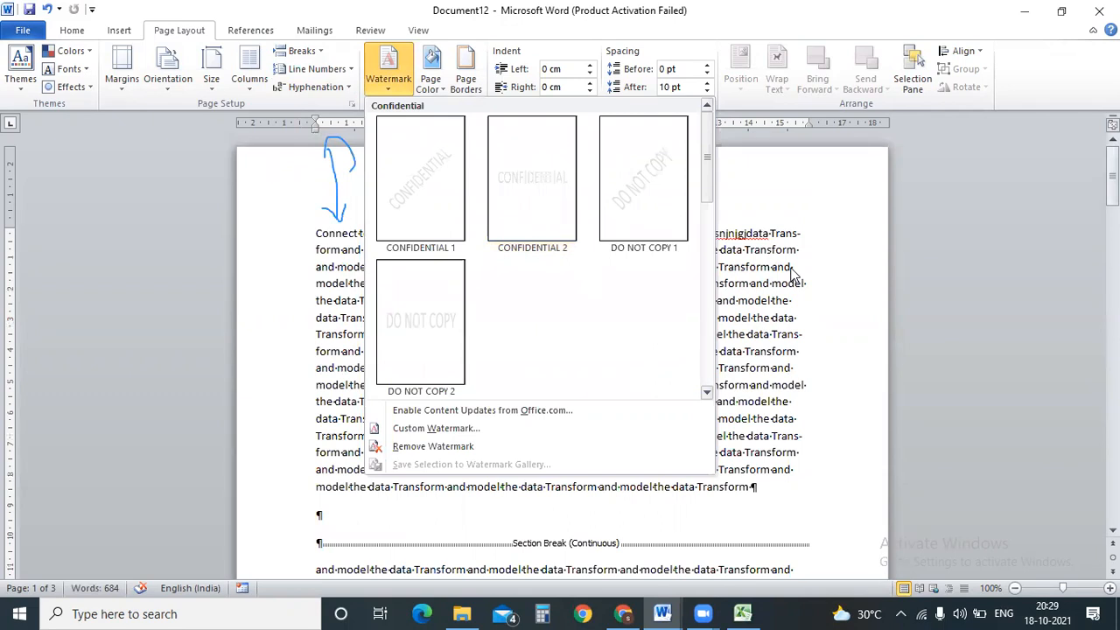
pyautogui.click(432, 186)
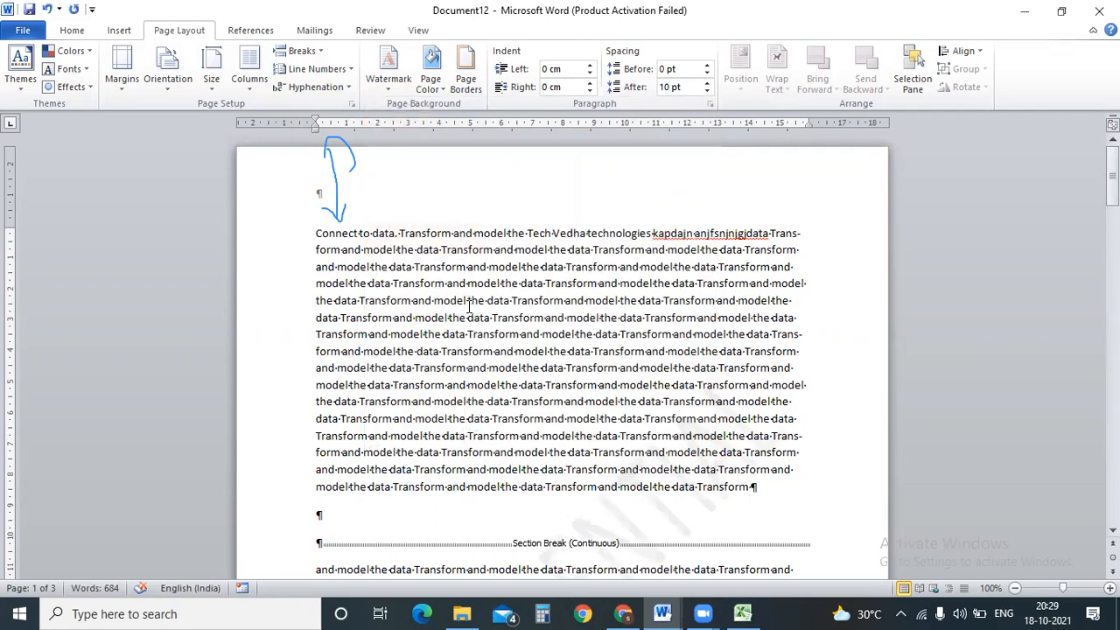
pyautogui.moveTo(1112, 166); pyautogui.dragTo(1112, 342)
# From page 2, open the Printed Watermark dialog to edit the watermark settings.
pyautogui.click(596, 244)
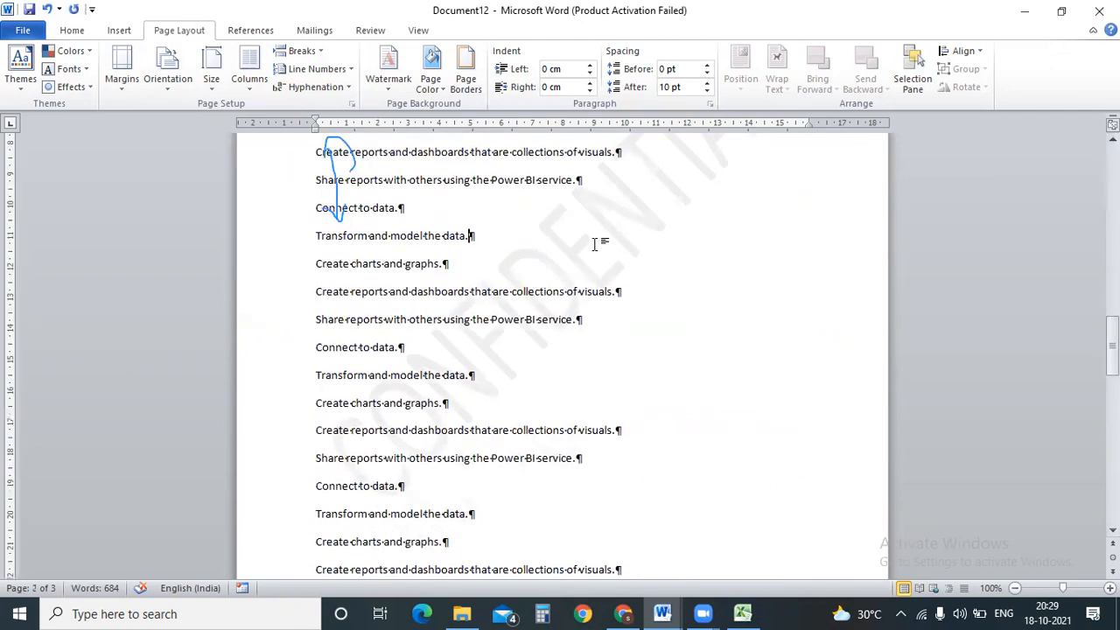
pyautogui.click(390, 82)
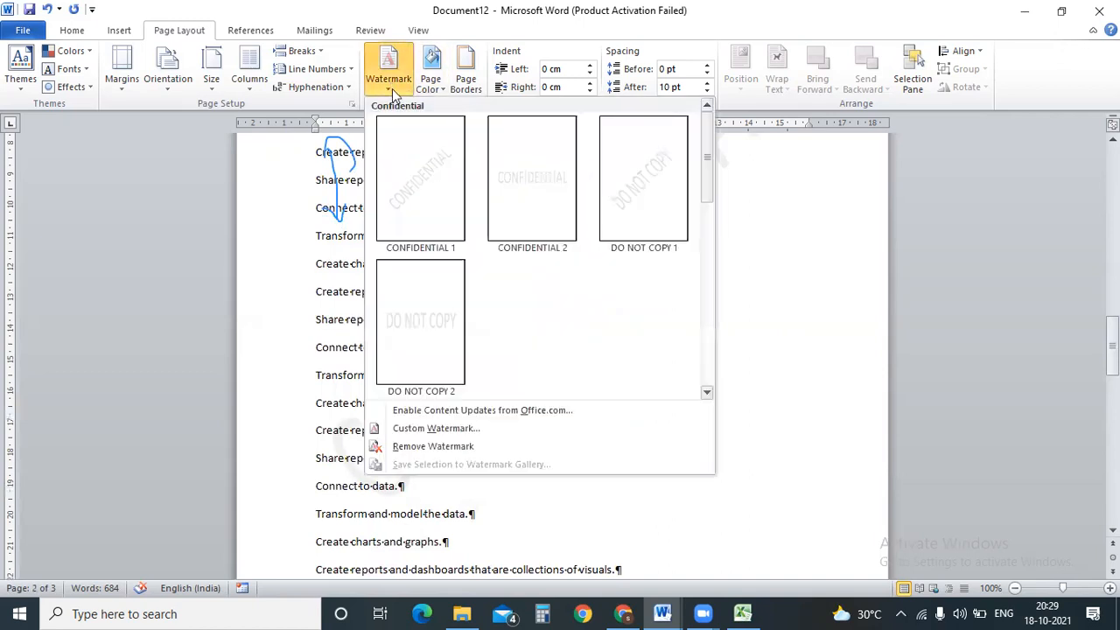
pyautogui.click(434, 427)
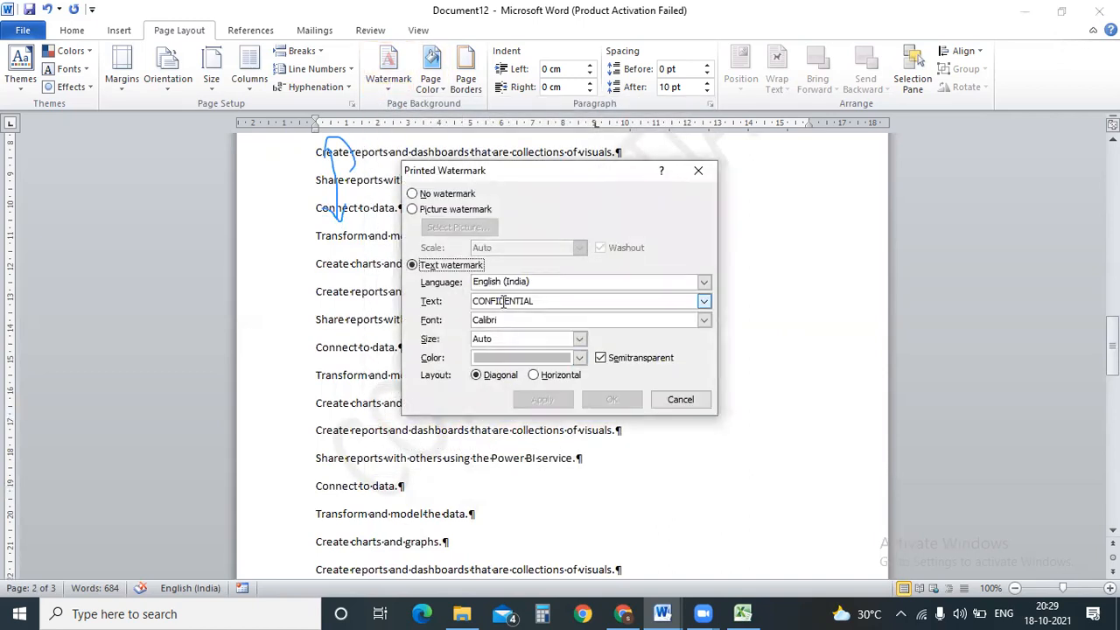
# Change the custom text watermark to 'Tech Vedha Technologies' and apply it.
pyautogui.moveTo(552, 303); pyautogui.dragTo(469, 307)
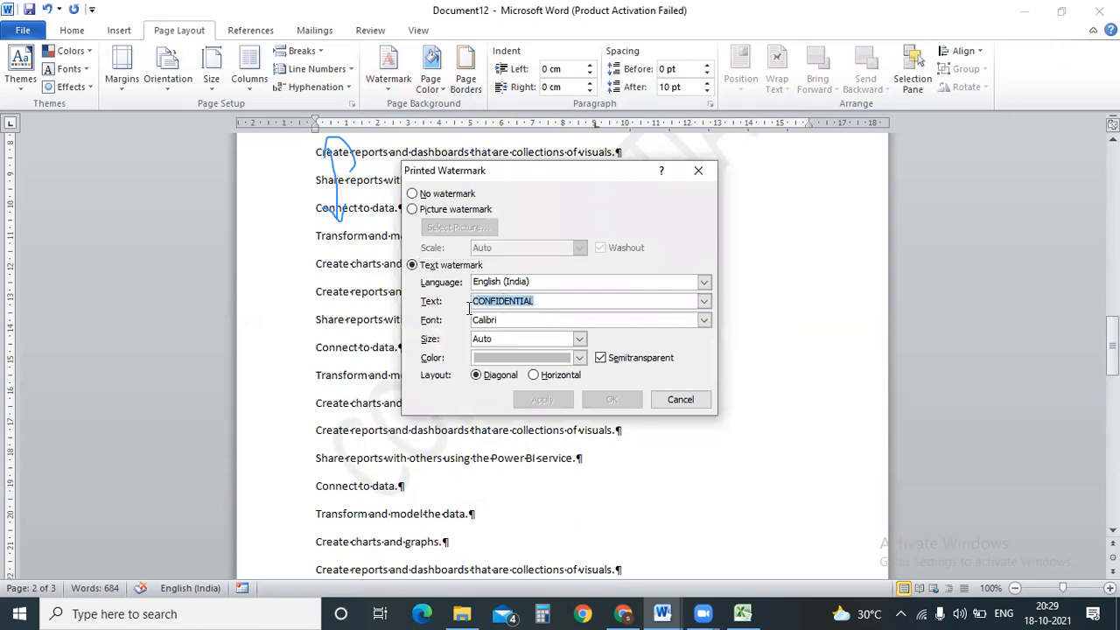
pyautogui.write('Tech Vedha Technologies')
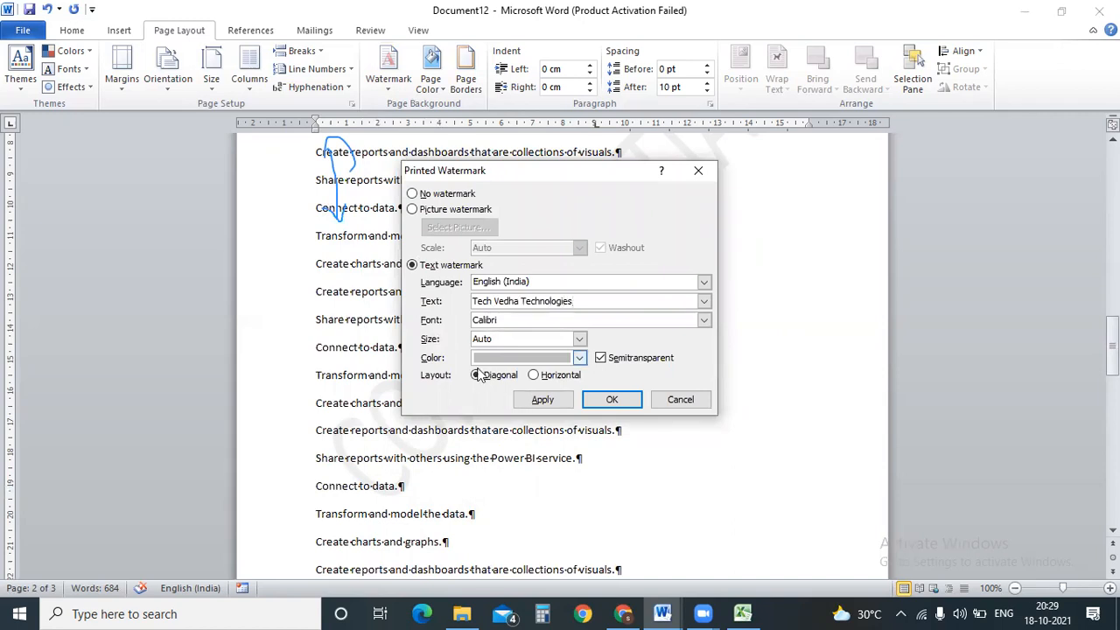
pyautogui.click(610, 400)
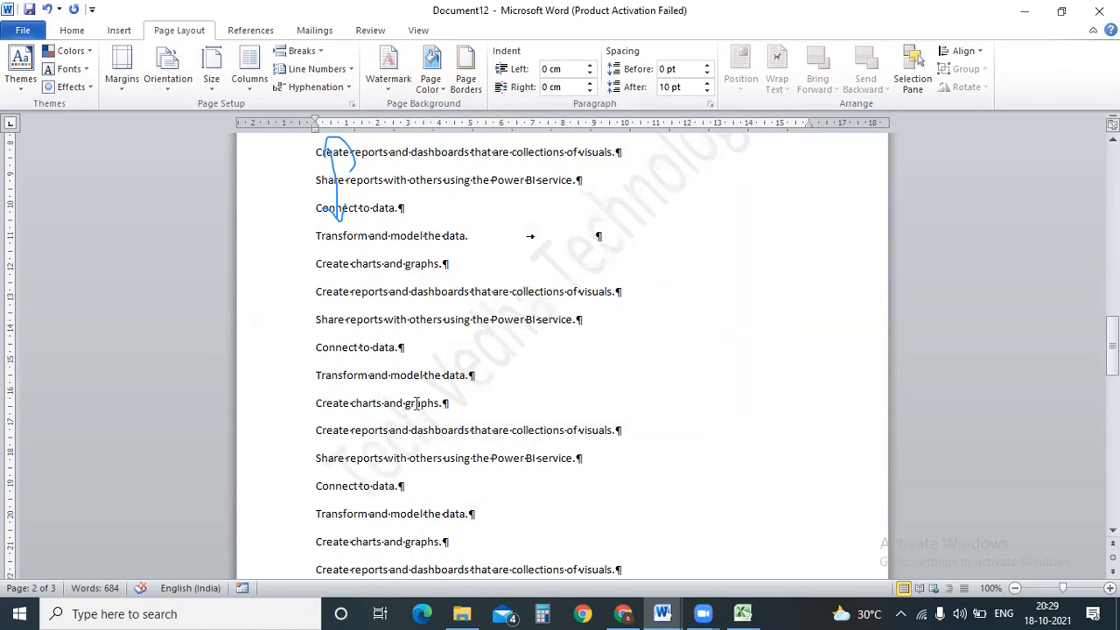
# Try CONFIDENTIAL 2, settle on the diagonal DO NOT COPY 1 watermark, then return to Excel's matches IPL data workbook.
pyautogui.click(388, 77)
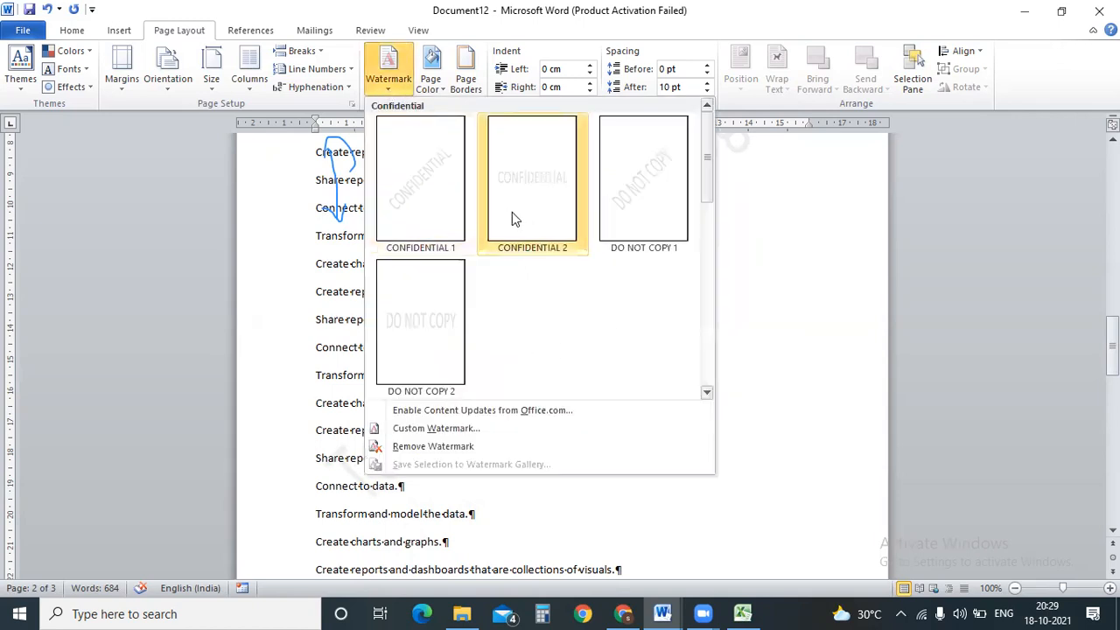
pyautogui.click(513, 212)
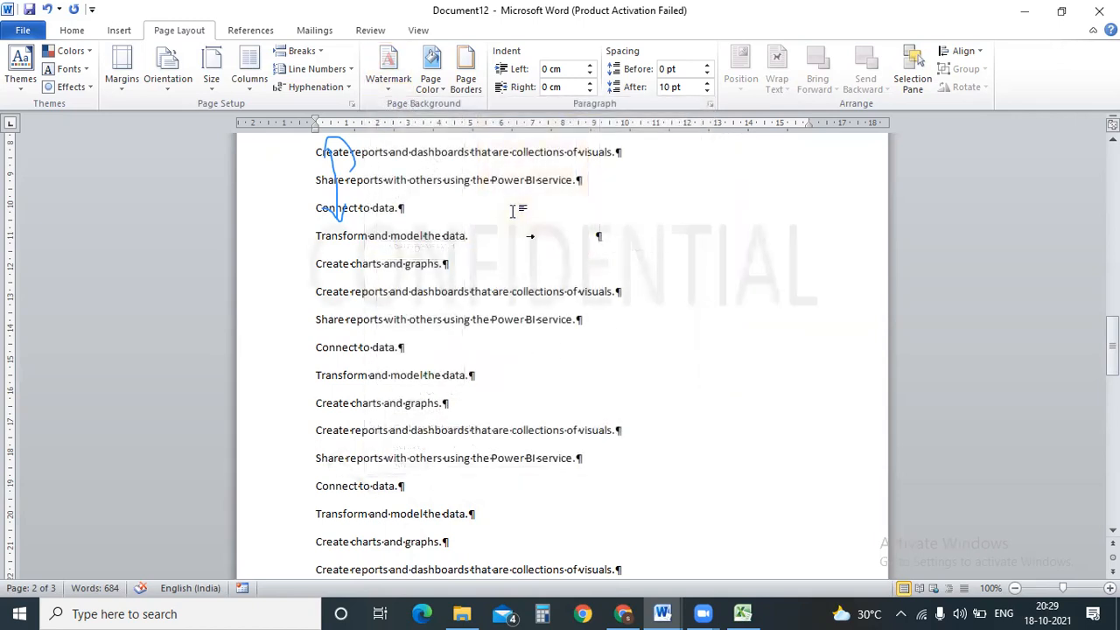
pyautogui.click(382, 90)
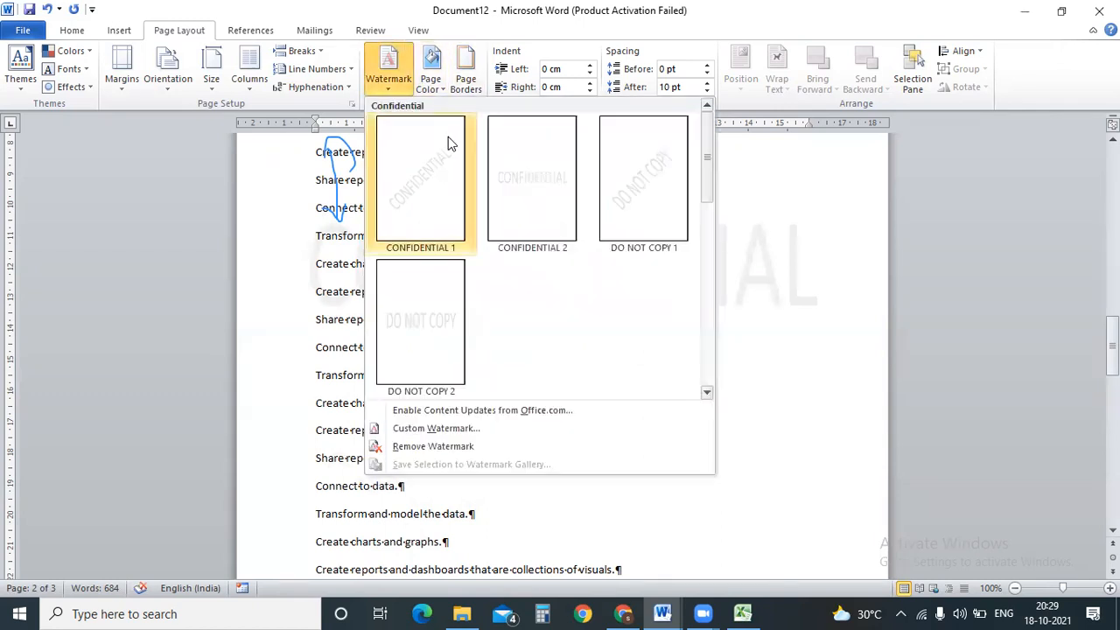
pyautogui.click(637, 191)
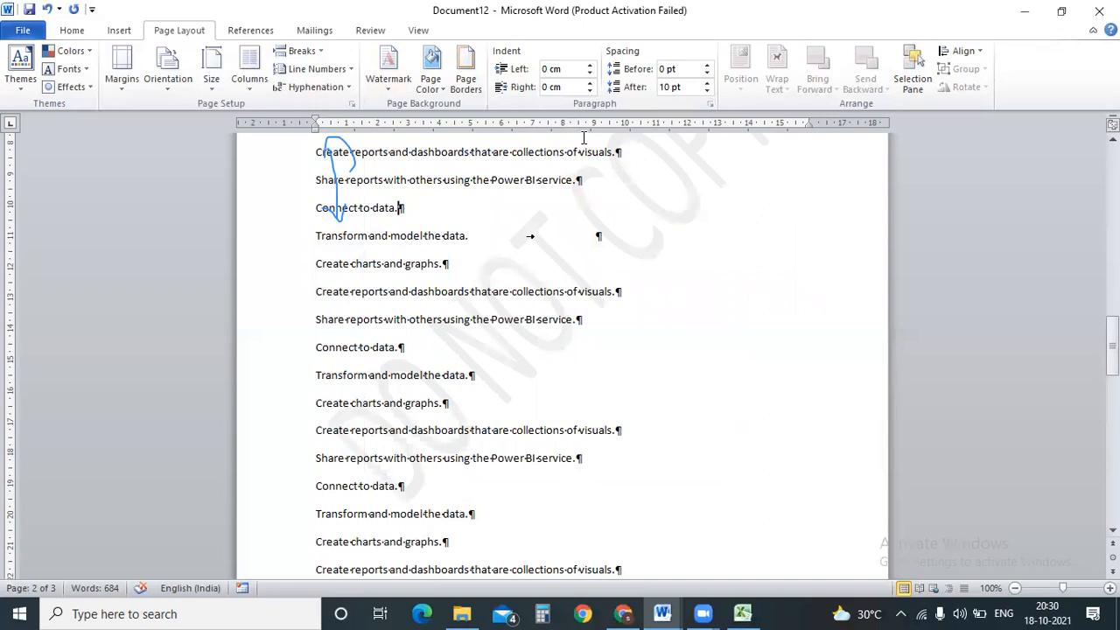
pyautogui.moveTo(1112, 340); pyautogui.dragTo(1112, 169)
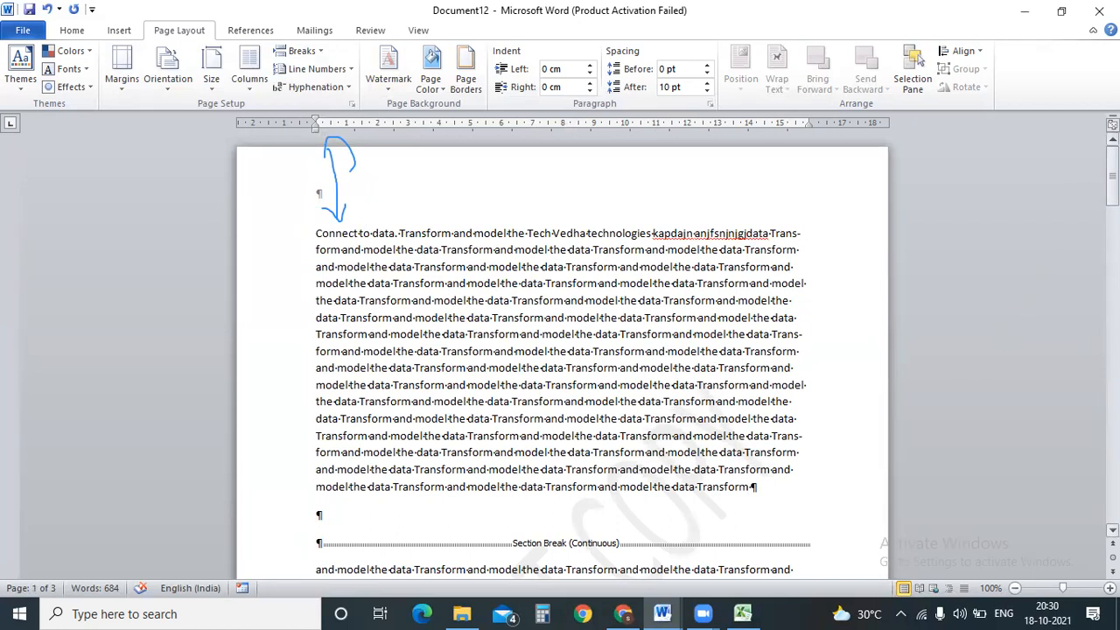
pyautogui.moveTo(1112, 170); pyautogui.dragTo(1112, 208)
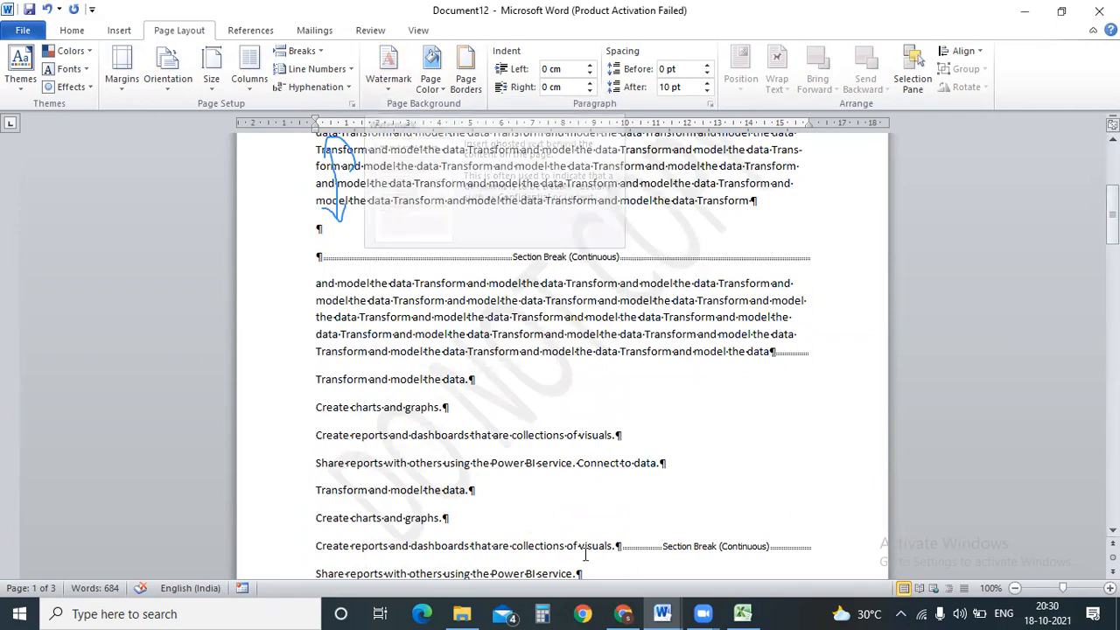
pyautogui.click(742, 613)
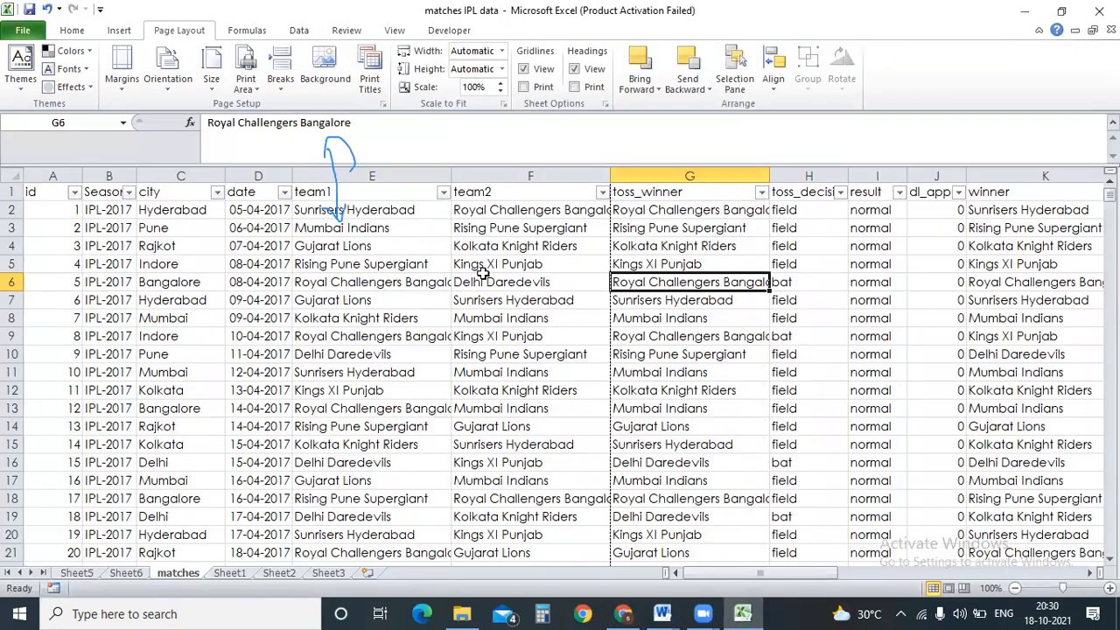
pyautogui.click(461, 299)
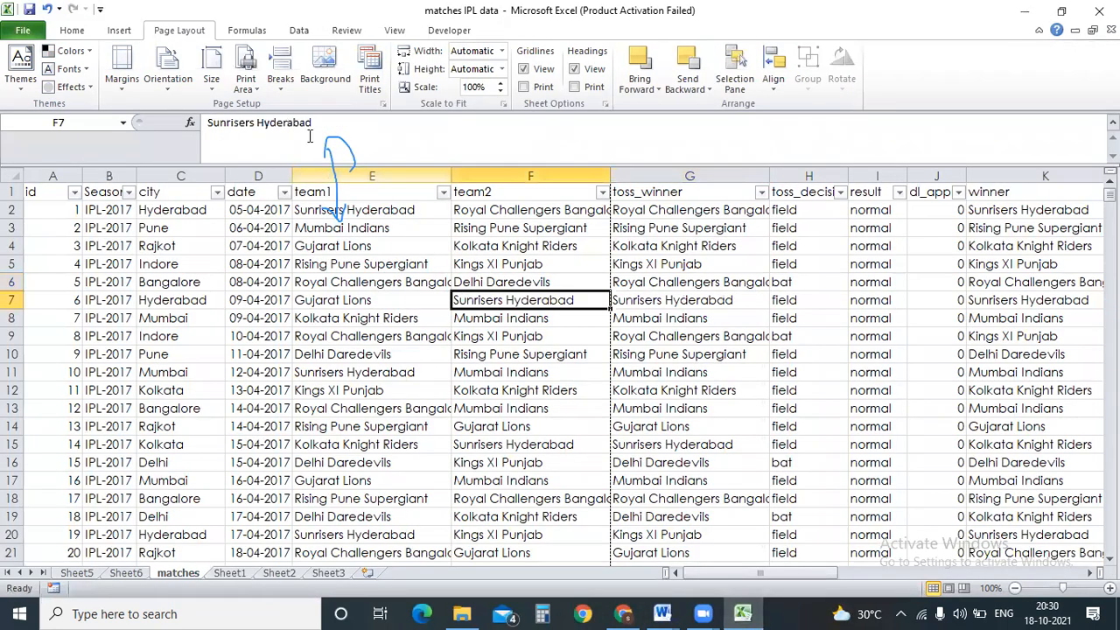
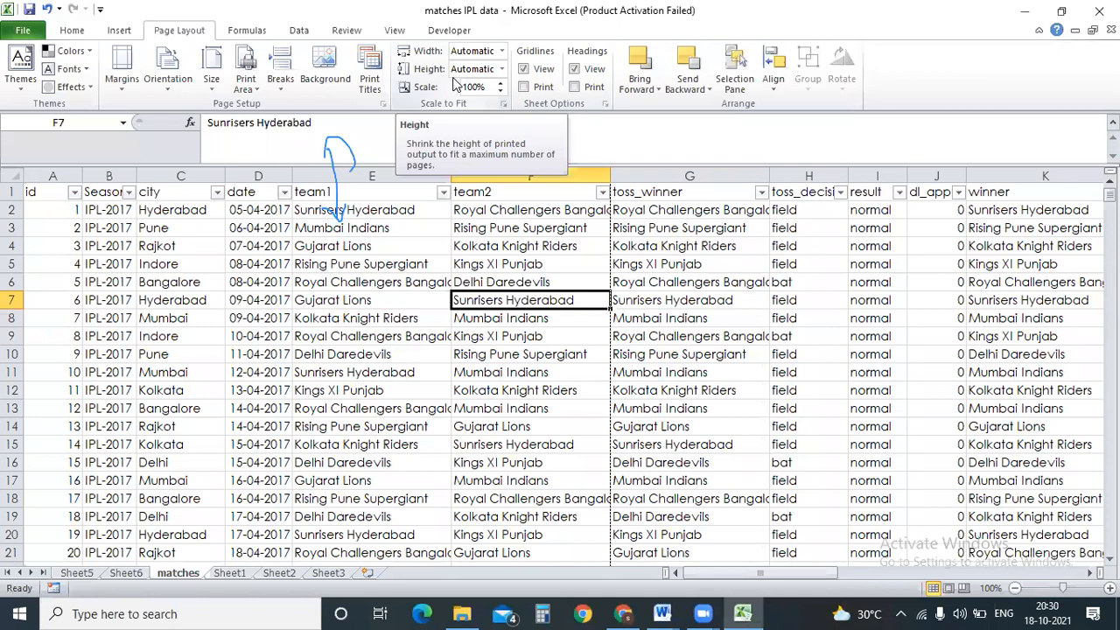
# Hide the gridlines on the matches sheet and add a new blank worksheet, Sheet4.
pyautogui.click(523, 69)
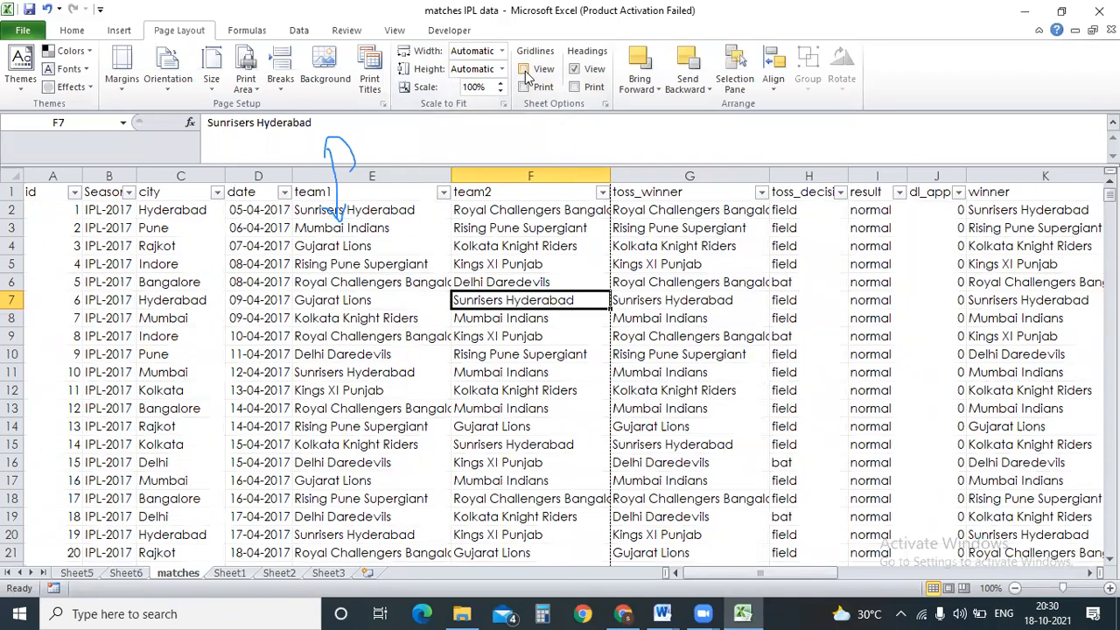
pyautogui.click(369, 573)
pyautogui.click(402, 221)
pyautogui.click(423, 266)
# Select cells J7, the range I2:O10, F5 and finally I4 on the blank Sheet4.
pyautogui.click(579, 296)
pyautogui.moveTo(527, 211); pyautogui.dragTo(857, 350)
pyautogui.click(371, 271)
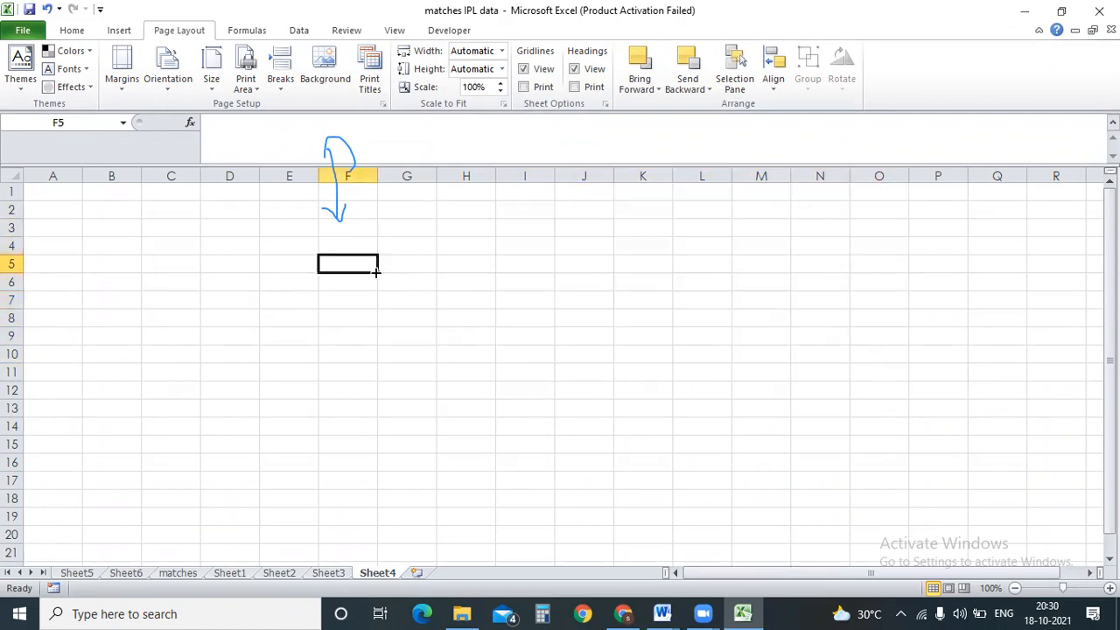
pyautogui.click(500, 239)
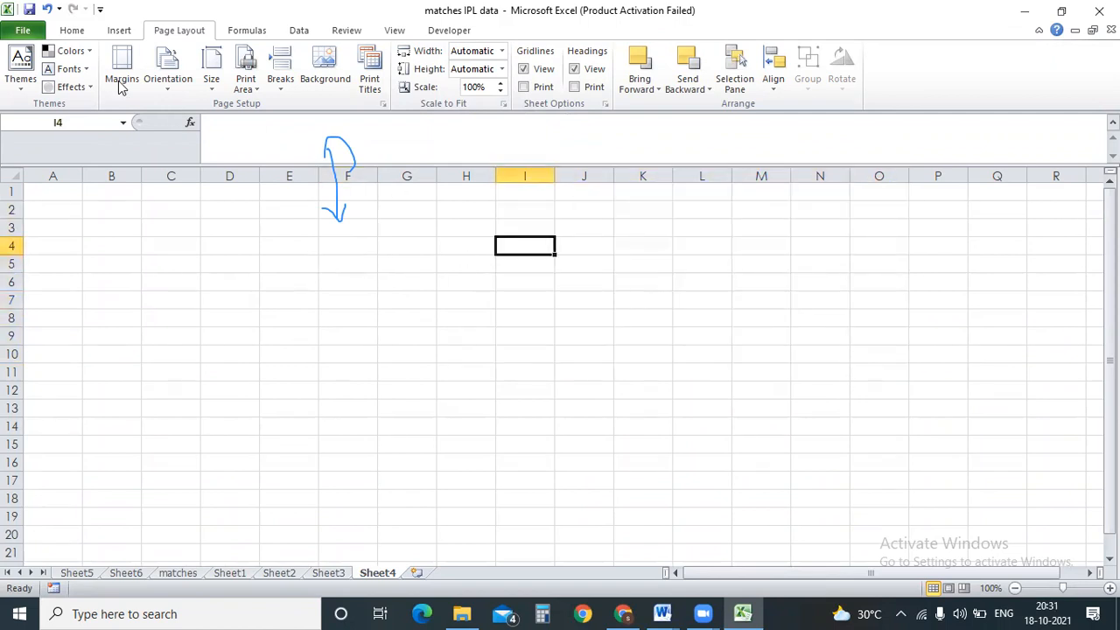
pyautogui.click(82, 33)
pyautogui.click(55, 127)
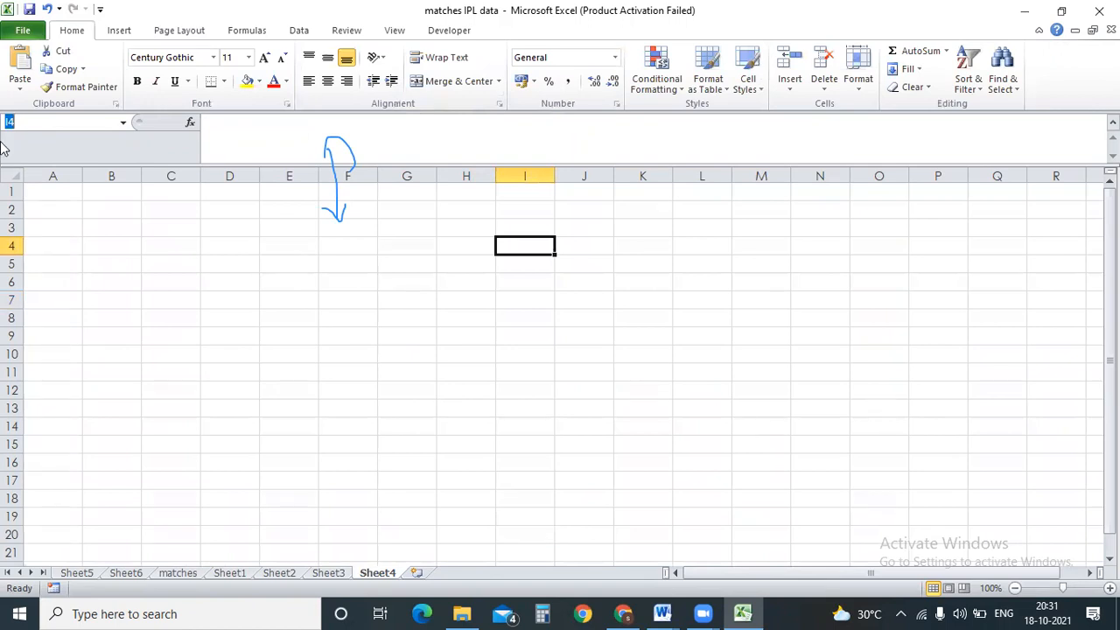
pyautogui.moveTo(53, 93)
pyautogui.mouseDown()
pyautogui.moveTo(42, 129)
pyautogui.moveTo(131, 110)
pyautogui.moveTo(56, 84)
pyautogui.moveTo(9, 98)
pyautogui.moveTo(57, 138)
pyautogui.moveTo(90, 143)
pyautogui.mouseUp()
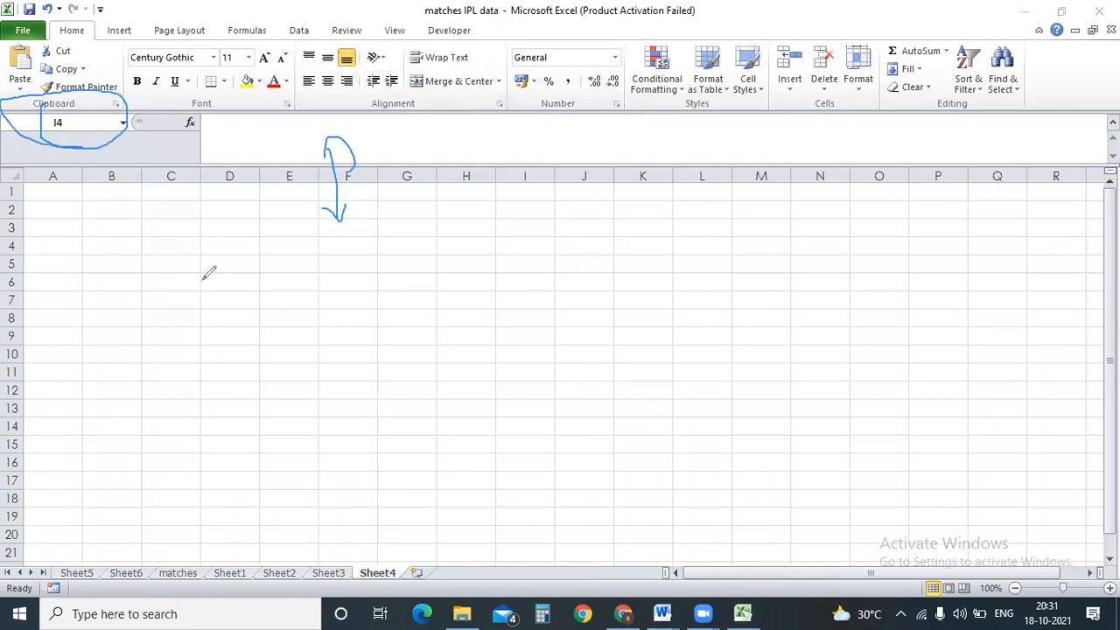
pyautogui.click(519, 275)
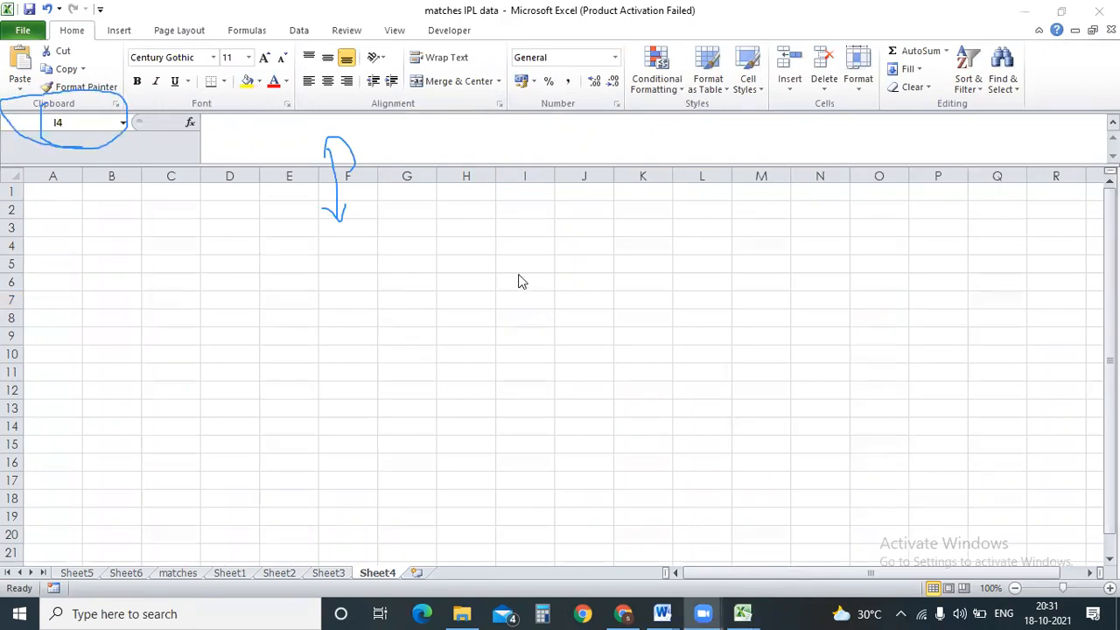
pyautogui.click(553, 282)
pyautogui.click(813, 229)
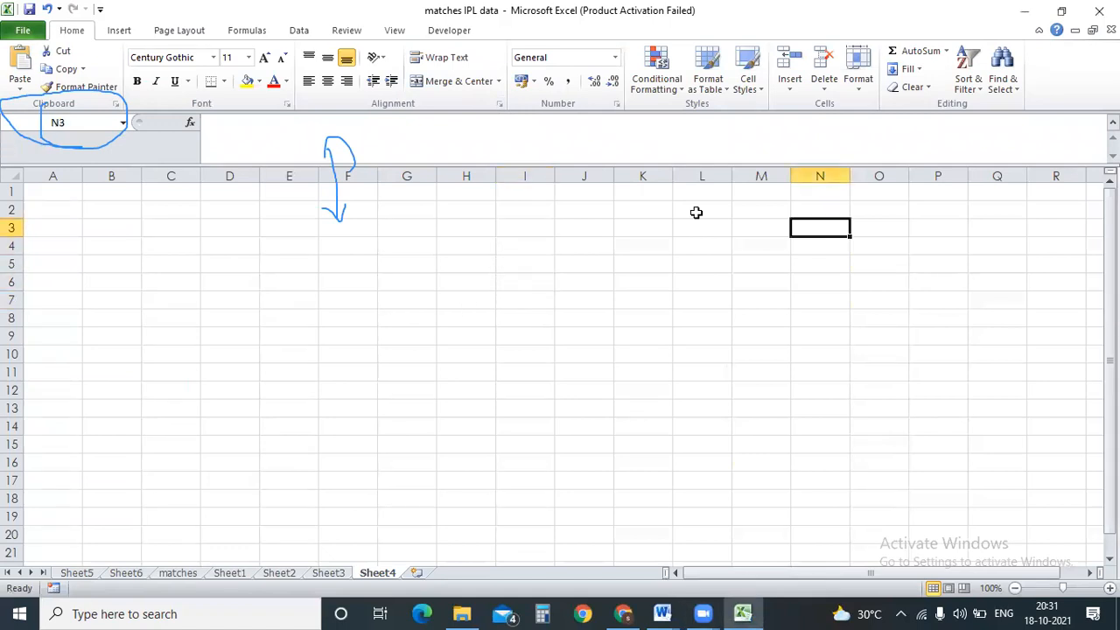
pyautogui.click(862, 287)
pyautogui.click(847, 369)
pyautogui.click(193, 318)
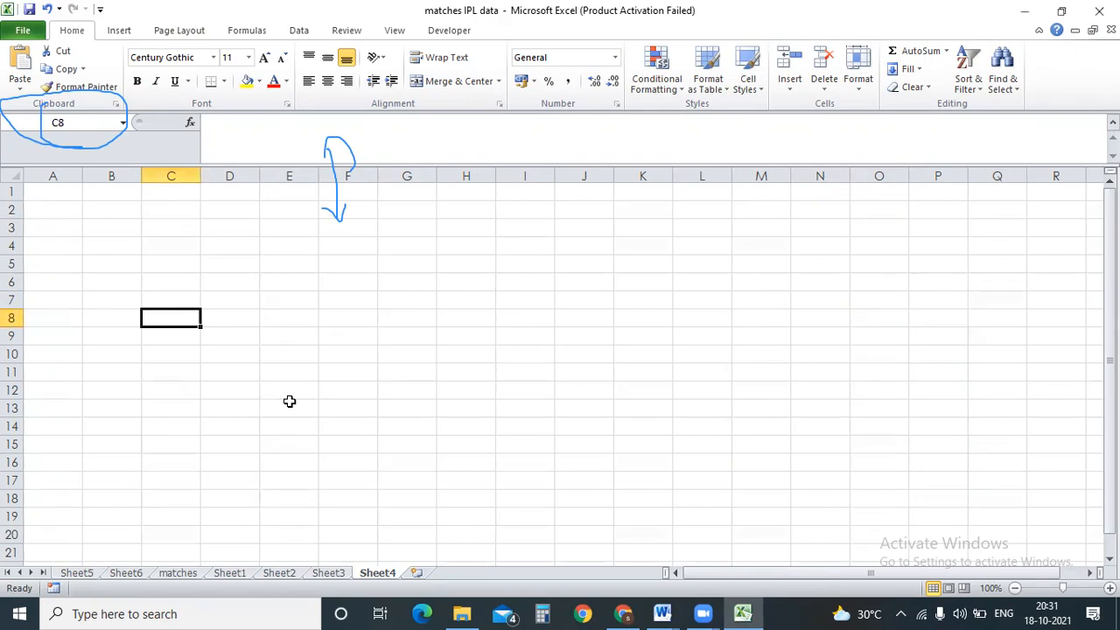
pyautogui.click(188, 172)
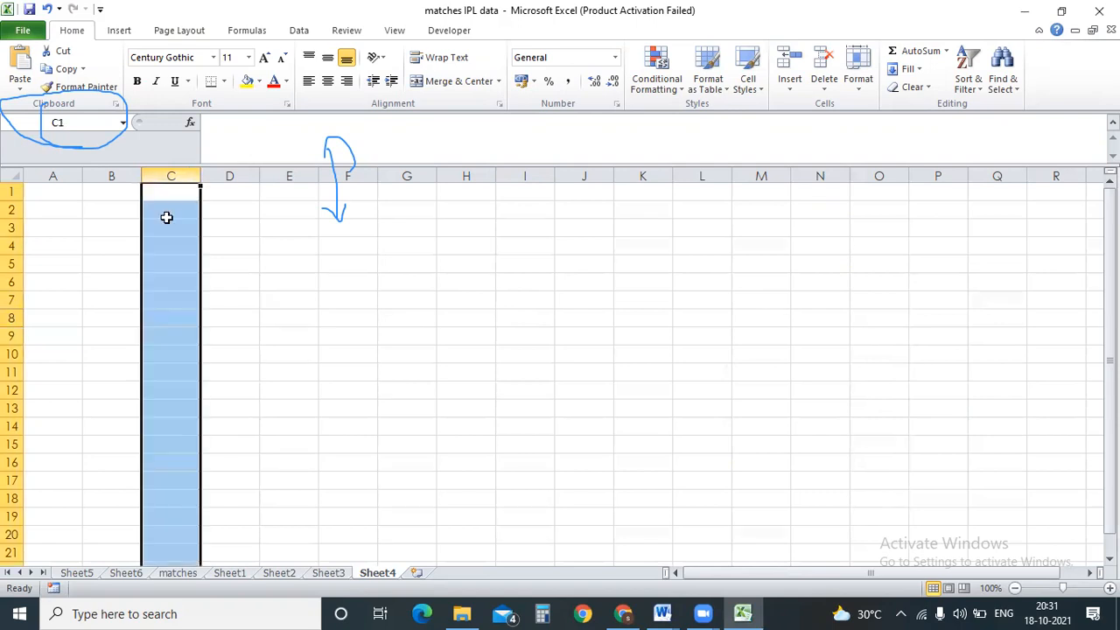
pyautogui.moveTo(13, 326); pyautogui.dragTo(13, 322)
pyautogui.click(813, 386)
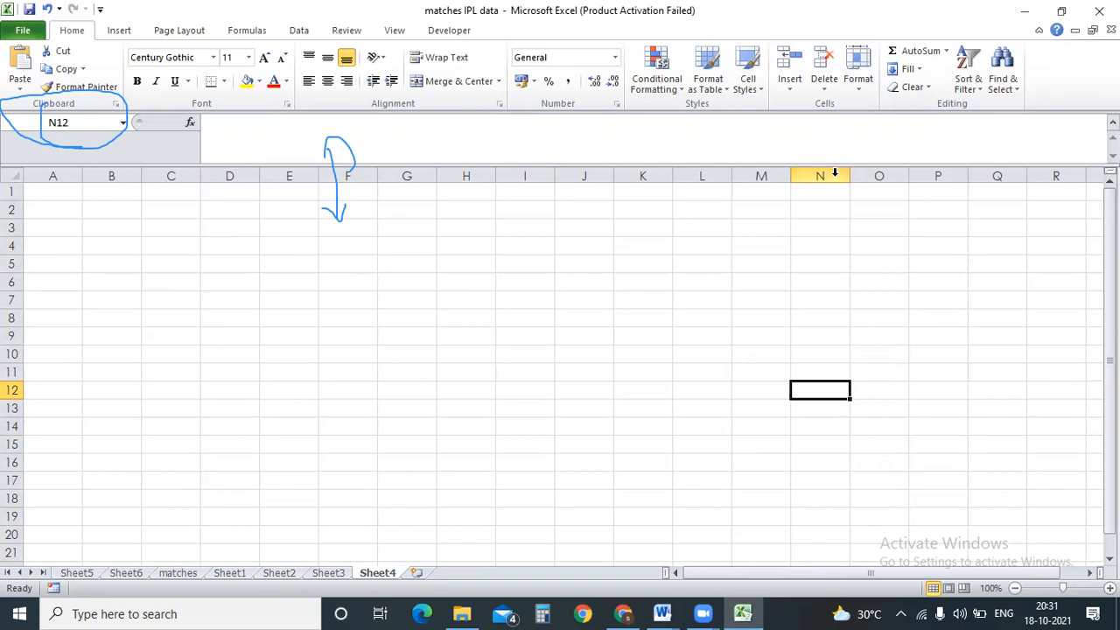
pyautogui.click(12, 391)
pyautogui.click(525, 314)
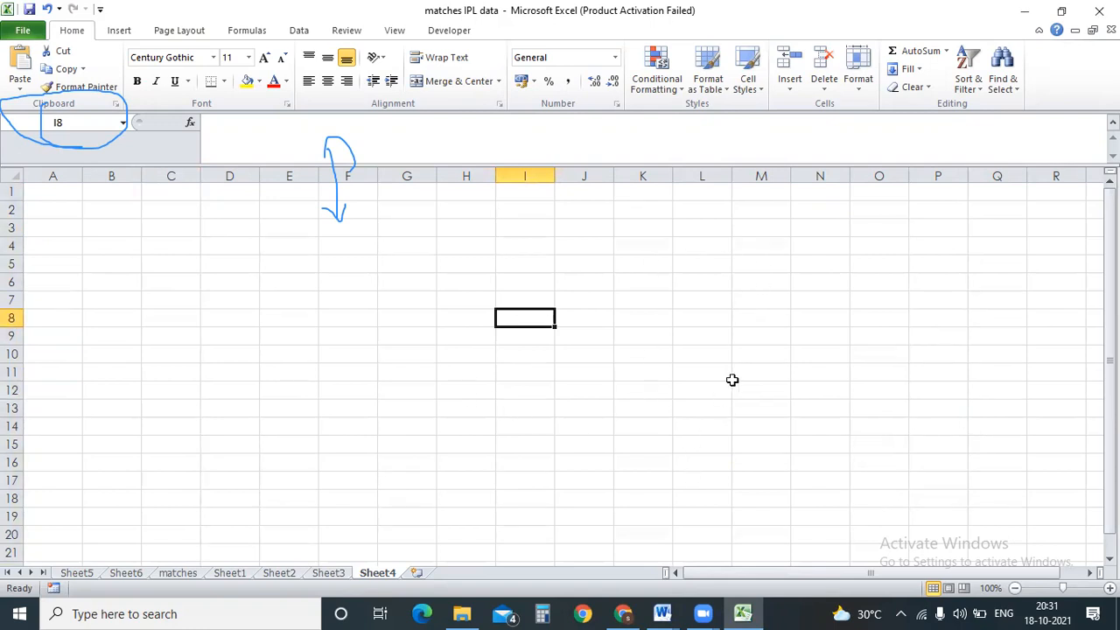
pyautogui.click(802, 353)
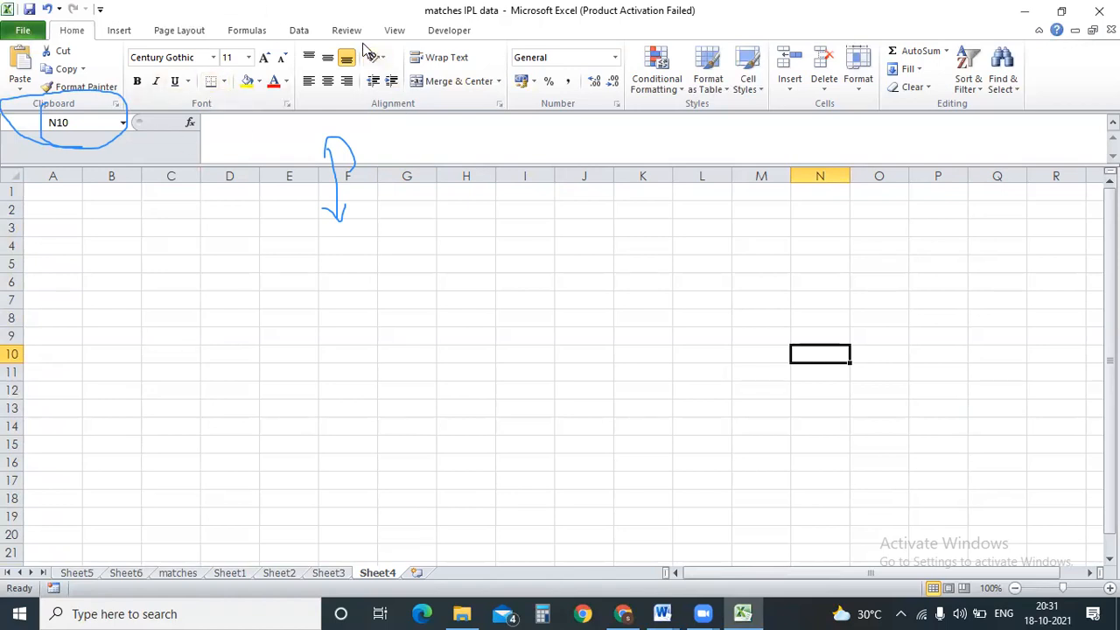
# Hide Sheet4's gridlines, then select the empty range B3:R18 and cell I13.
pyautogui.click(178, 30)
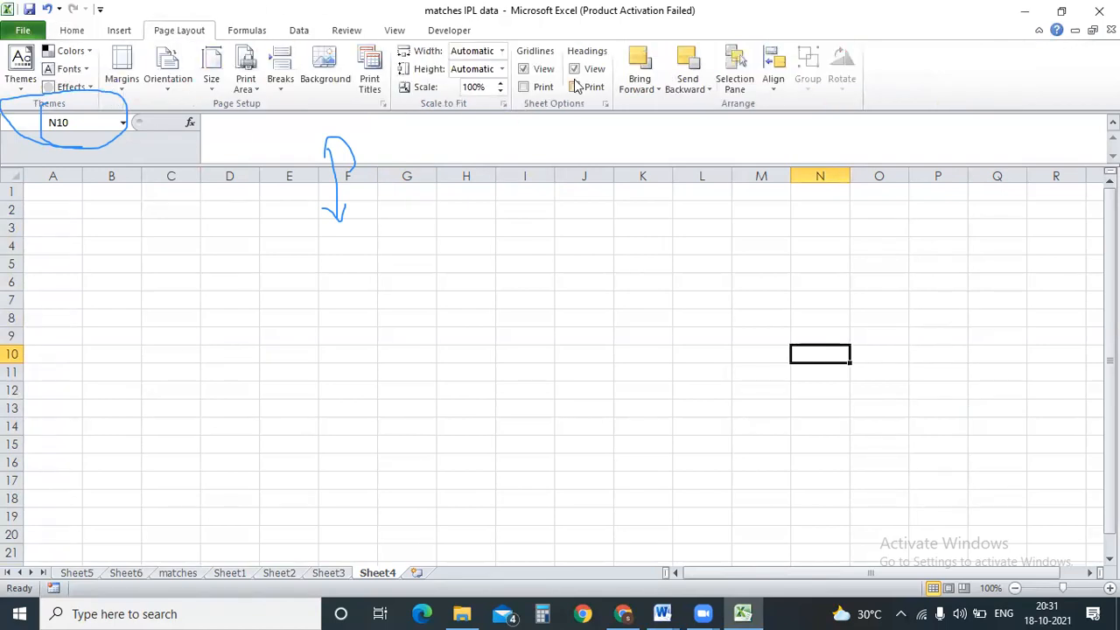
pyautogui.click(524, 69)
pyautogui.moveTo(109, 228); pyautogui.dragTo(1081, 499)
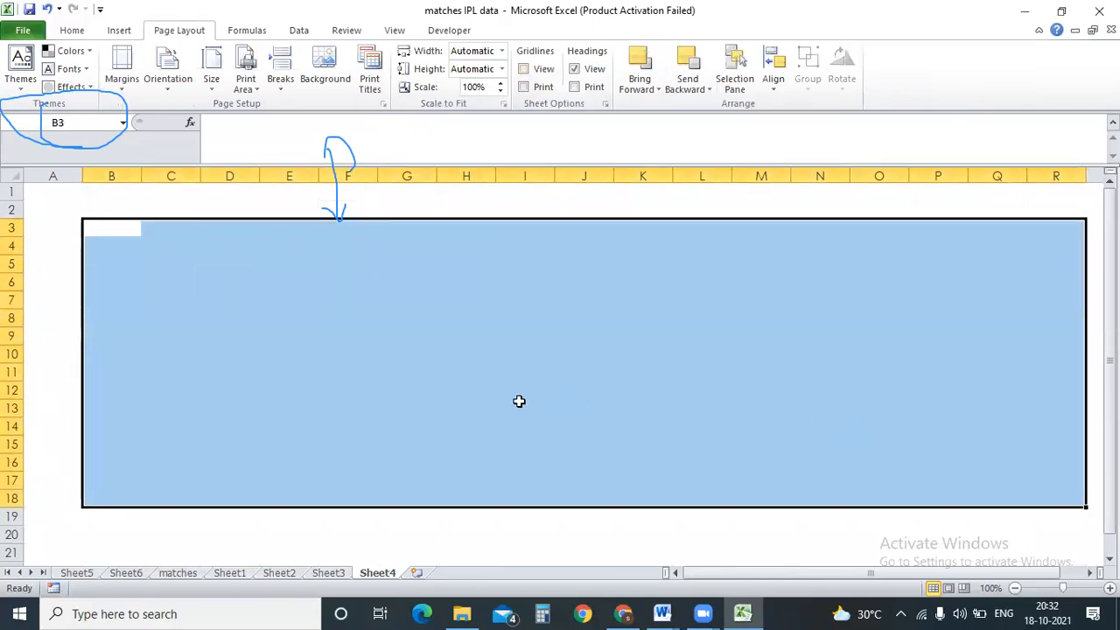
pyautogui.click(516, 405)
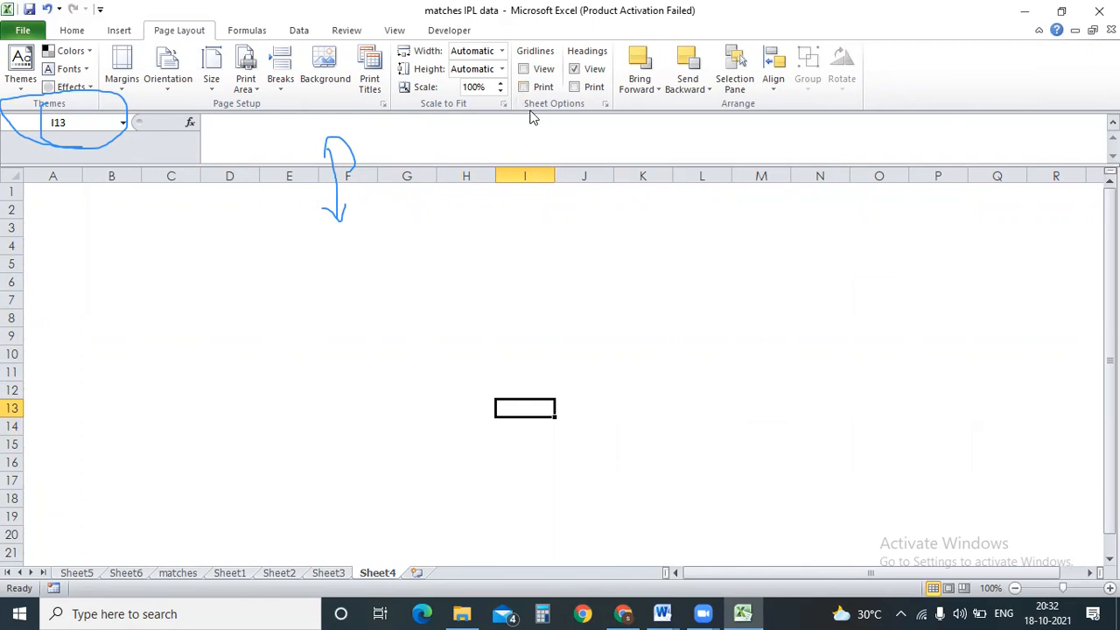
# Show the gridlines again and set them to print, exposing the page break after column I.
pyautogui.click(895, 287)
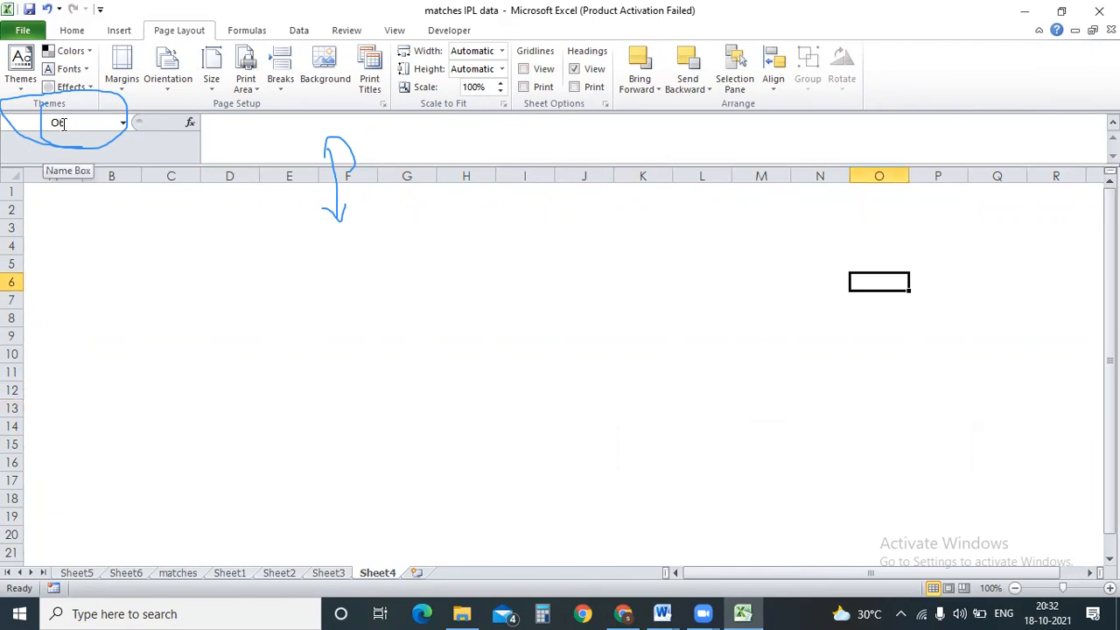
pyautogui.click(535, 460)
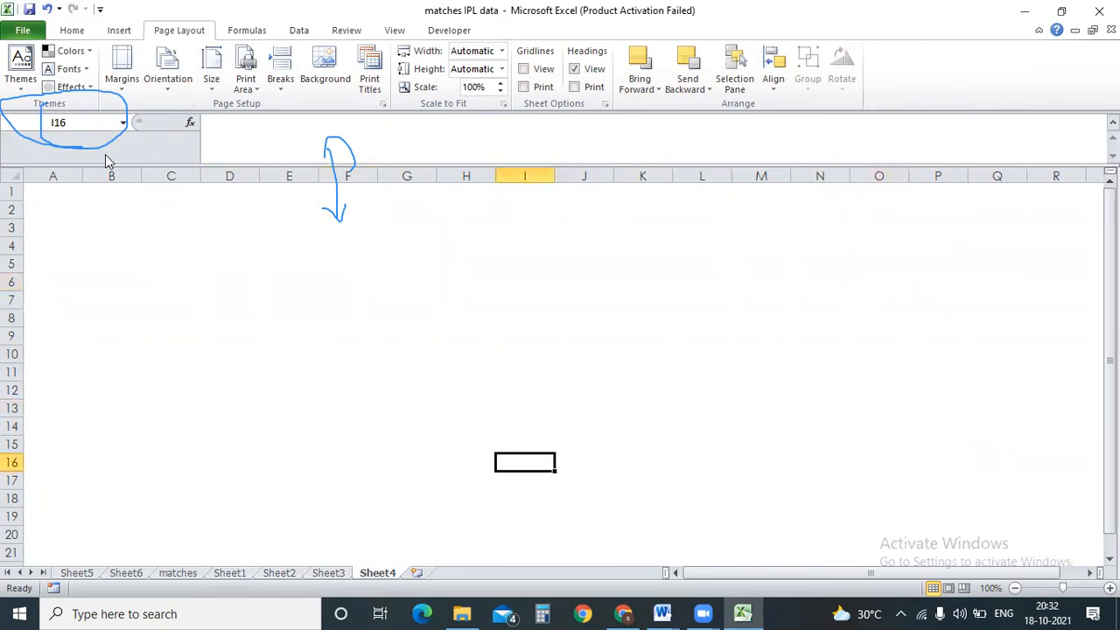
pyautogui.click(845, 468)
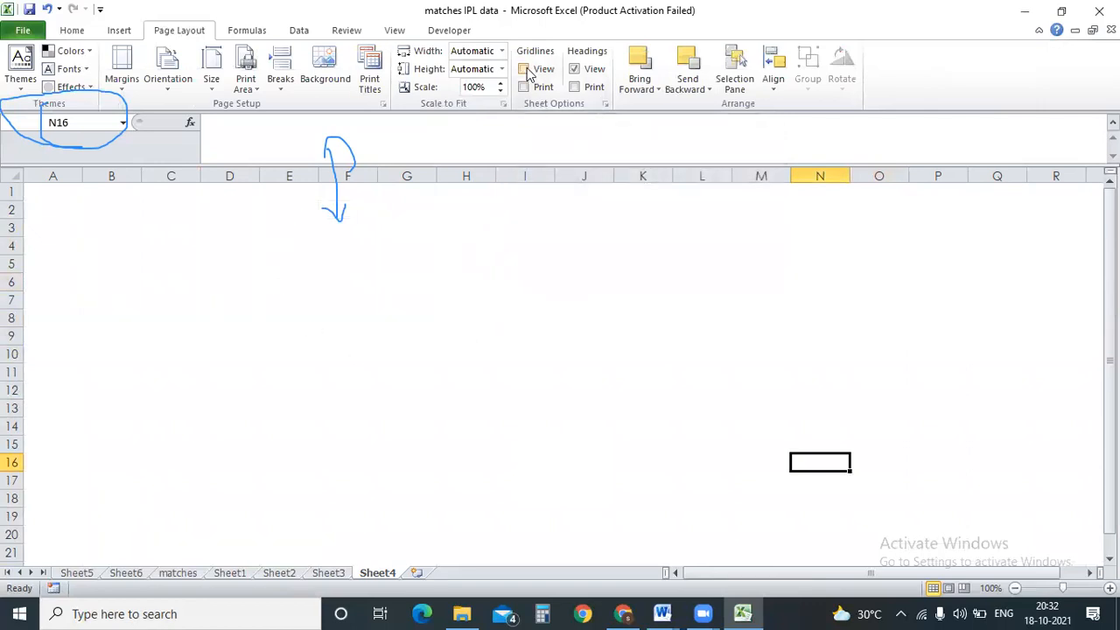
pyautogui.click(525, 70)
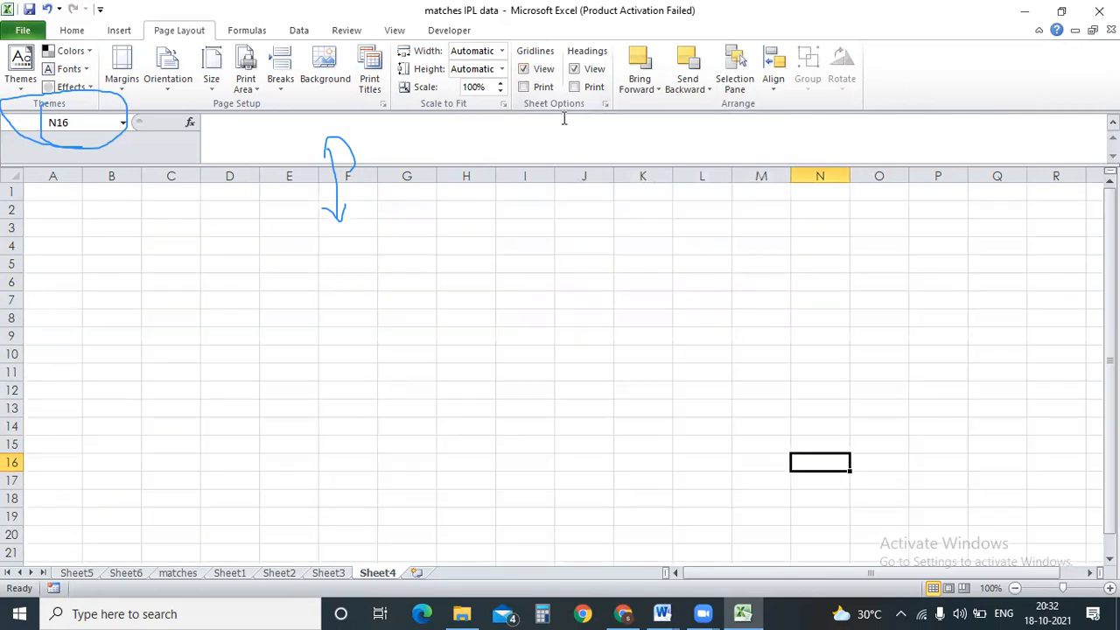
pyautogui.click(523, 87)
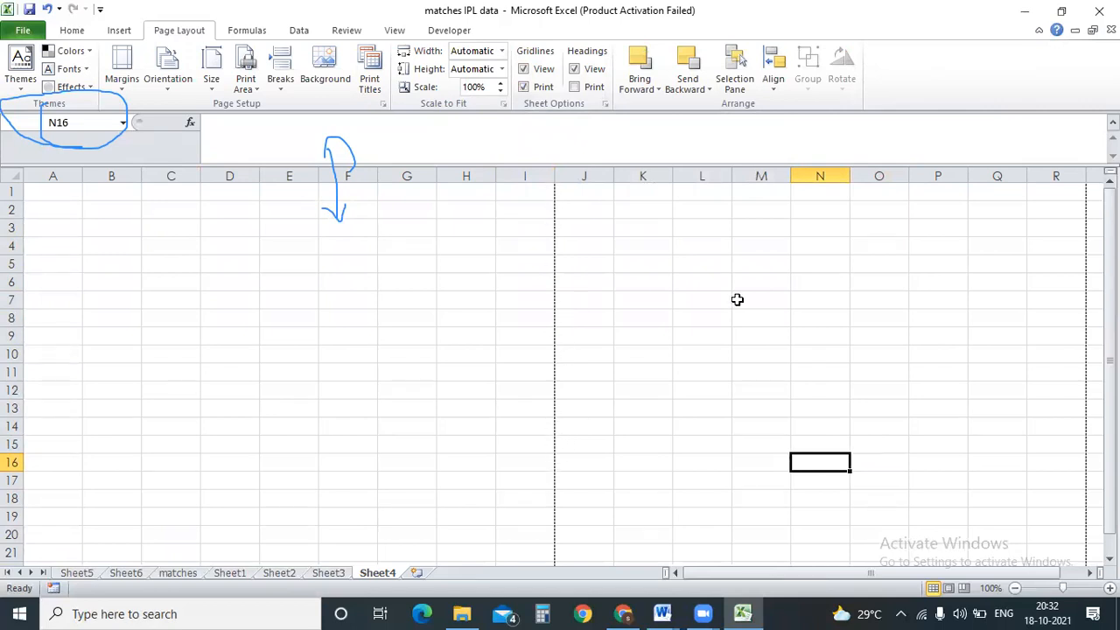
# Select column ranges A–I, J–Q, J–R and A–F to compare the page-break boundary.
pyautogui.moveTo(863, 567); pyautogui.dragTo(864, 566)
pyautogui.moveTo(531, 175); pyautogui.dragTo(63, 169)
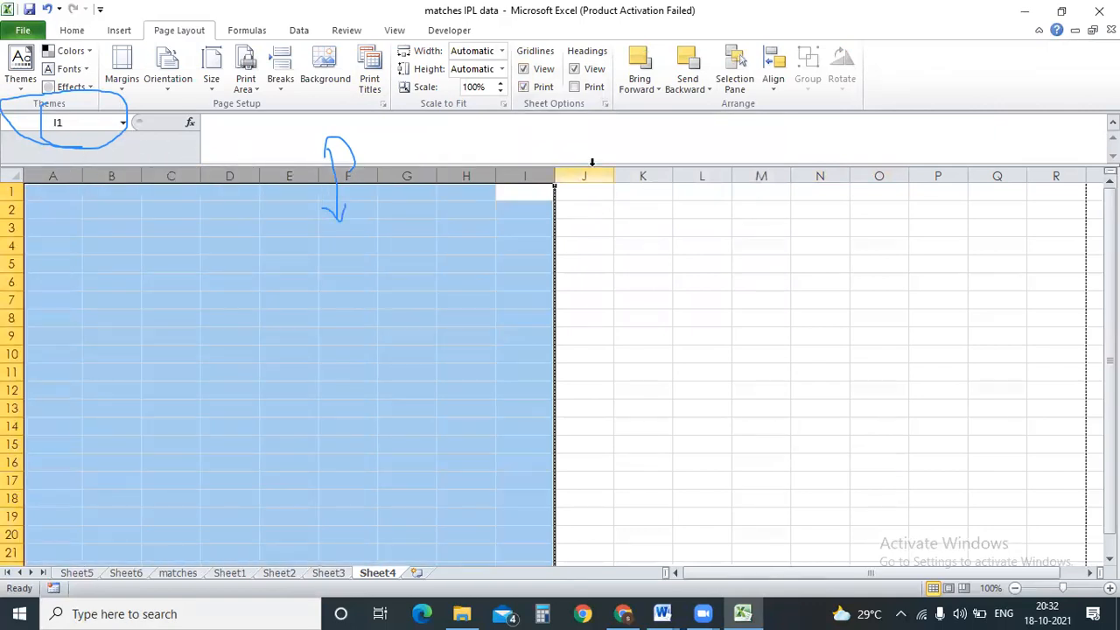
pyautogui.moveTo(595, 176); pyautogui.dragTo(872, 158)
pyautogui.moveTo(593, 163); pyautogui.dragTo(1049, 172)
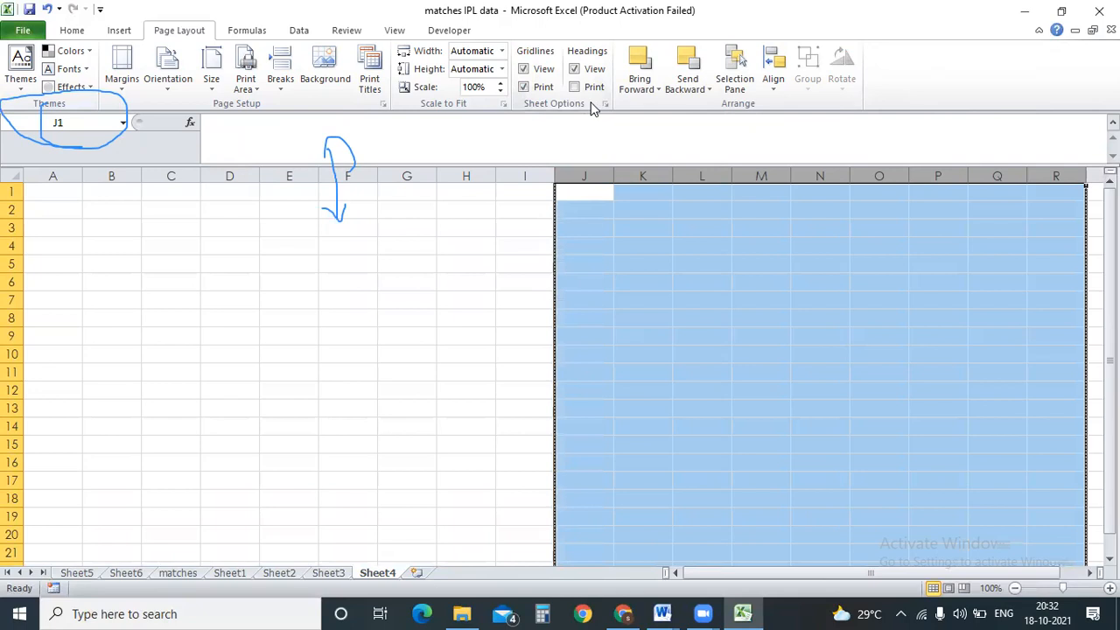
pyautogui.moveTo(61, 176); pyautogui.dragTo(376, 197)
pyautogui.moveTo(592, 171); pyautogui.dragTo(1057, 176)
# Stop gridlines printing, toggle the row and column headings off and on, then select the whole sheet.
pyautogui.click(524, 88)
pyautogui.click(541, 315)
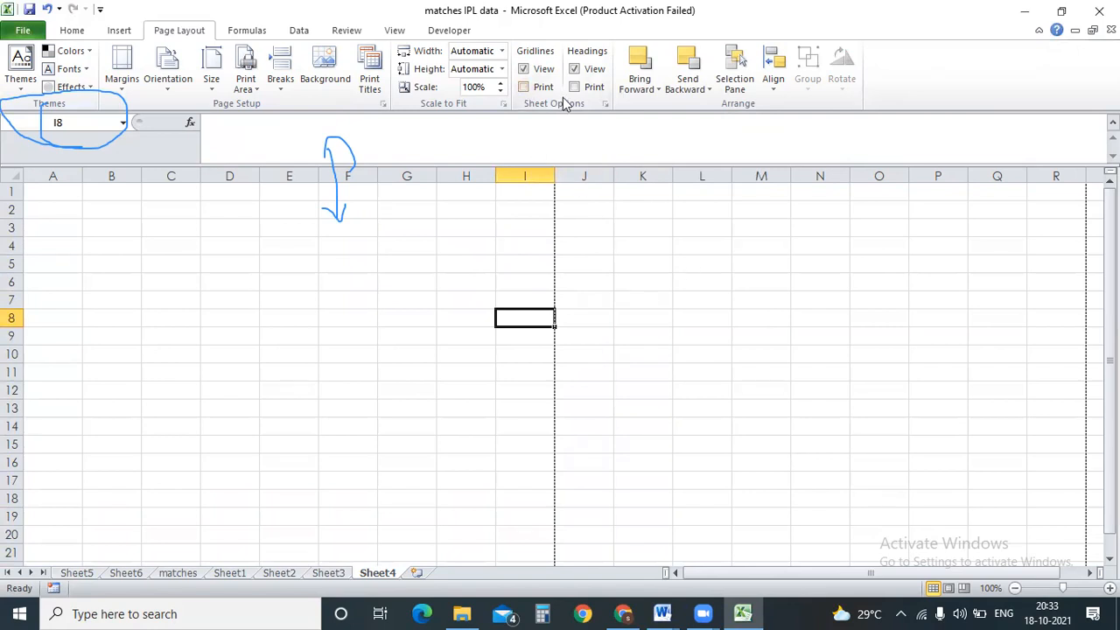
pyautogui.click(576, 72)
pyautogui.click(575, 72)
pyautogui.click(12, 176)
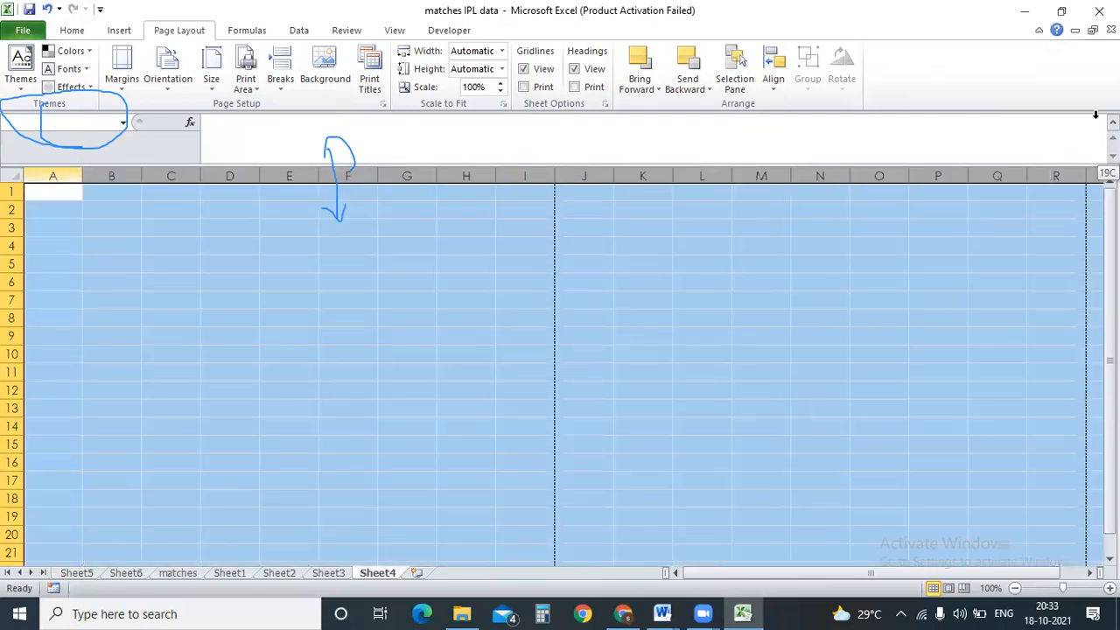
pyautogui.click(576, 72)
pyautogui.click(729, 352)
pyautogui.click(694, 253)
pyautogui.click(790, 218)
pyautogui.click(985, 337)
pyautogui.click(550, 415)
pyautogui.click(279, 415)
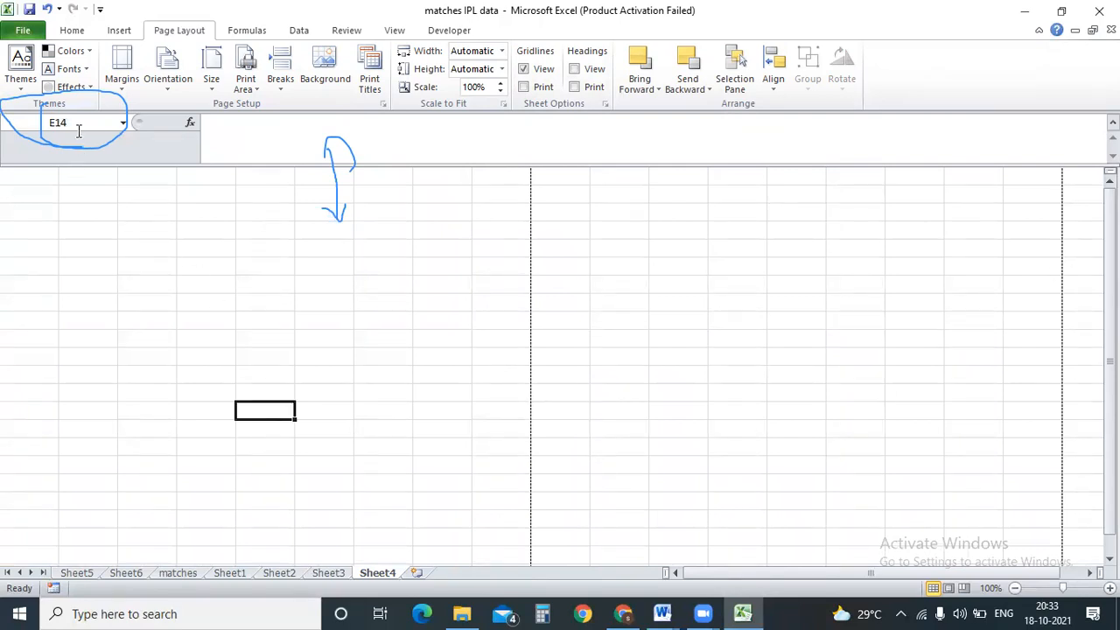
pyautogui.click(763, 316)
pyautogui.click(829, 429)
pyautogui.click(809, 484)
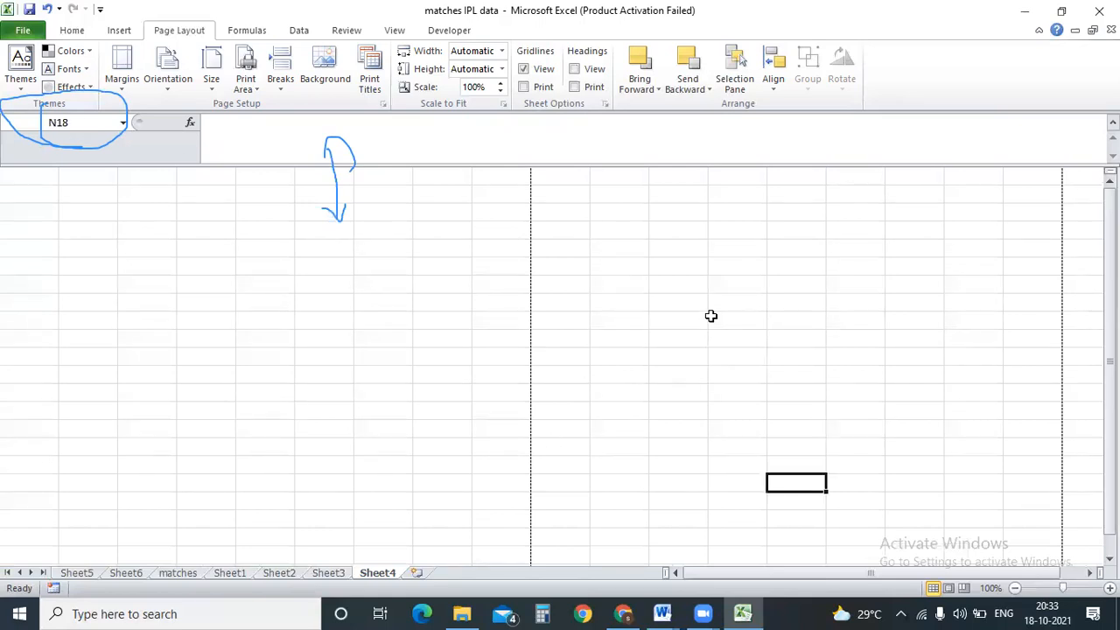
pyautogui.click(574, 69)
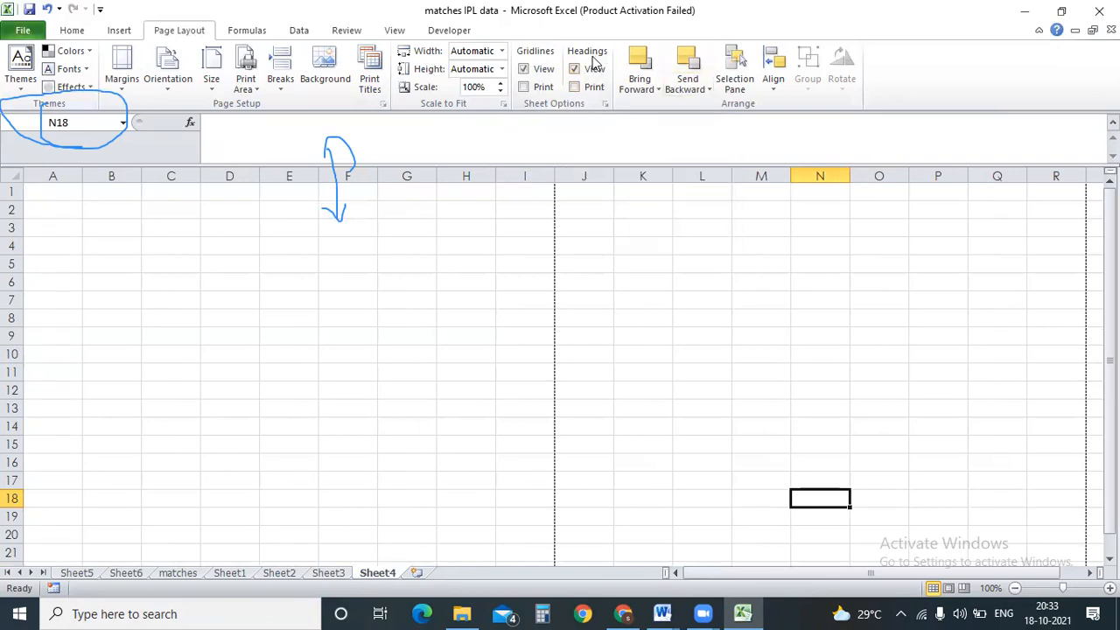
pyautogui.click(685, 330)
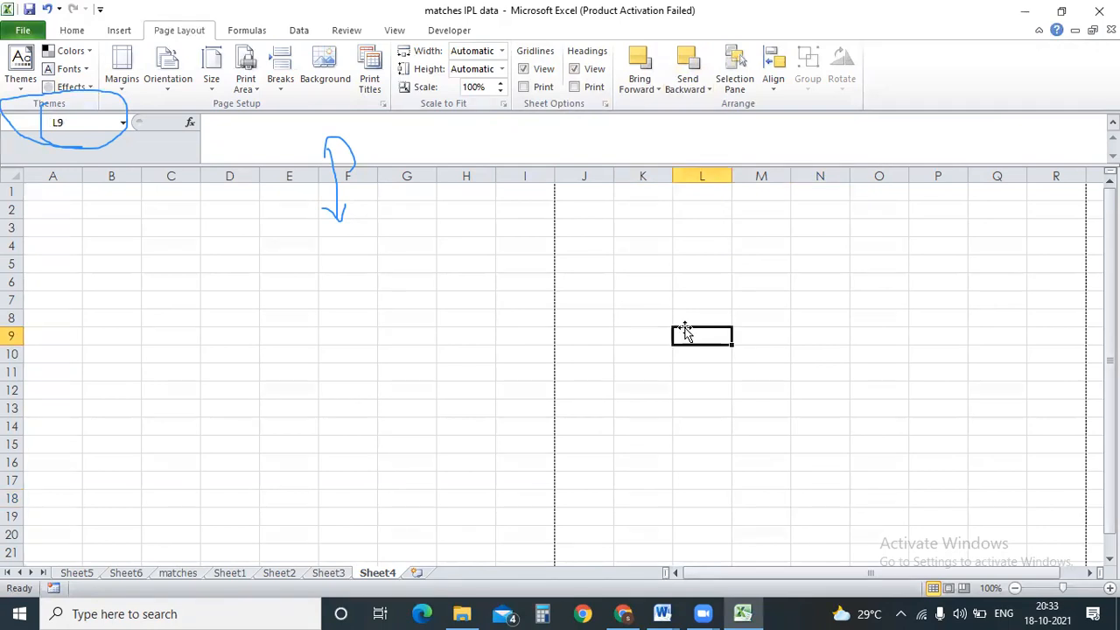
pyautogui.click(656, 91)
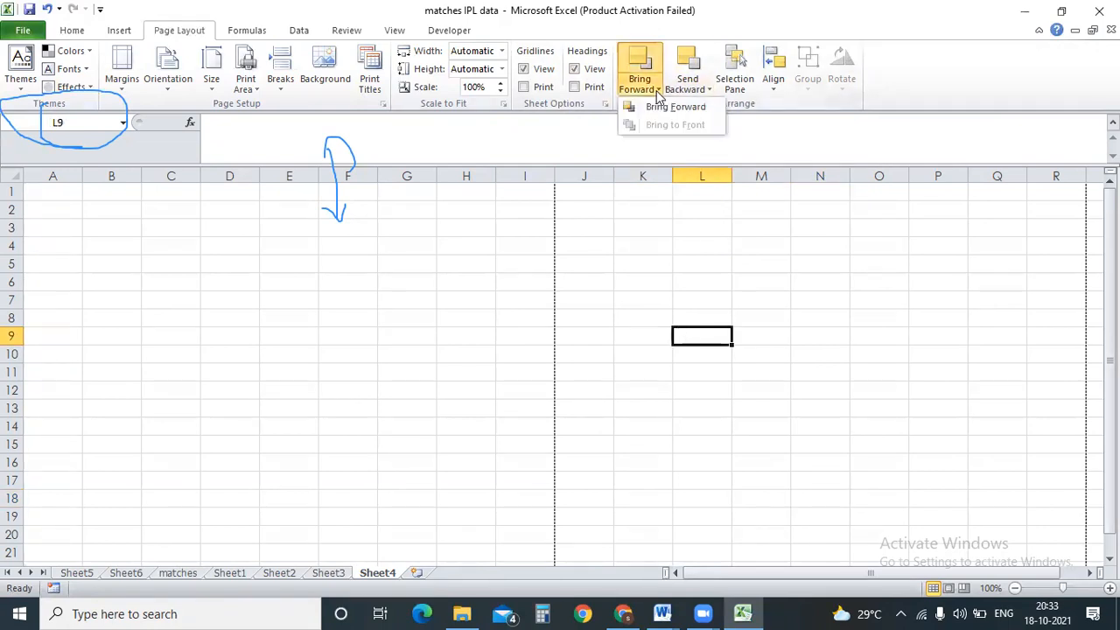
pyautogui.click(705, 95)
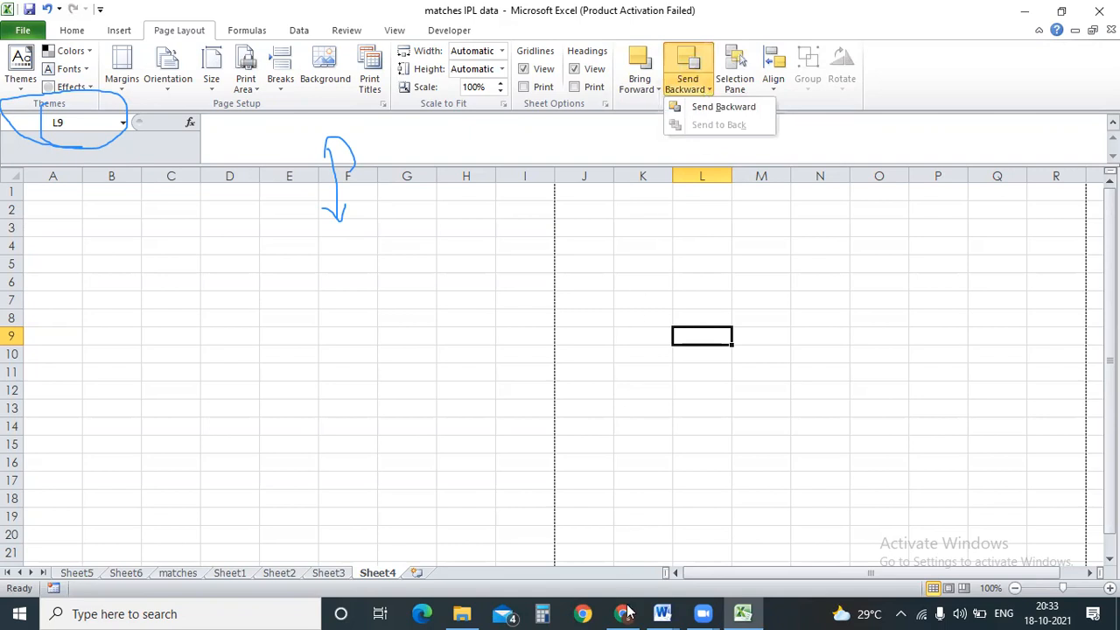
pyautogui.moveTo(674, 610)
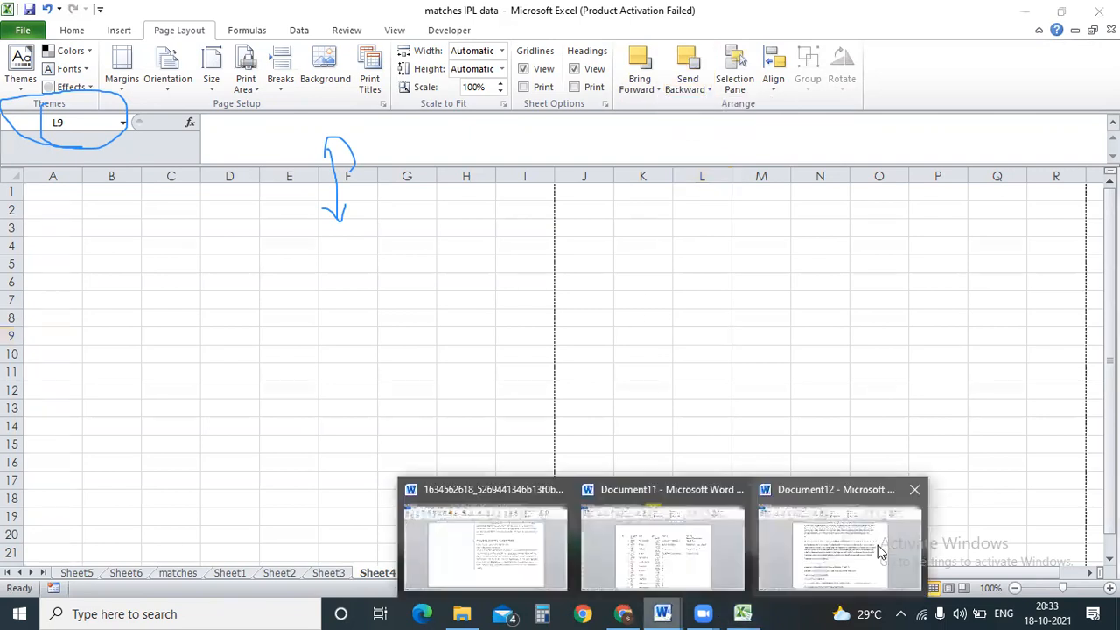
pyautogui.click(877, 545)
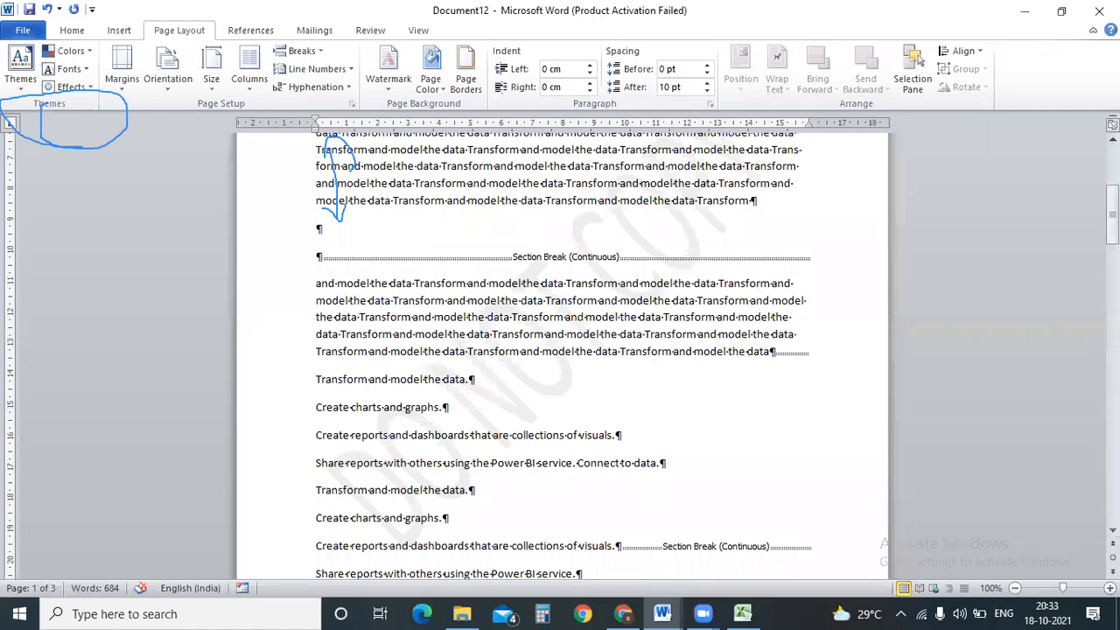
# Close Document12 choosing Don't Save, then start Word from Windows search with a new blank document.
pyautogui.scroll(6, 1014, 129)
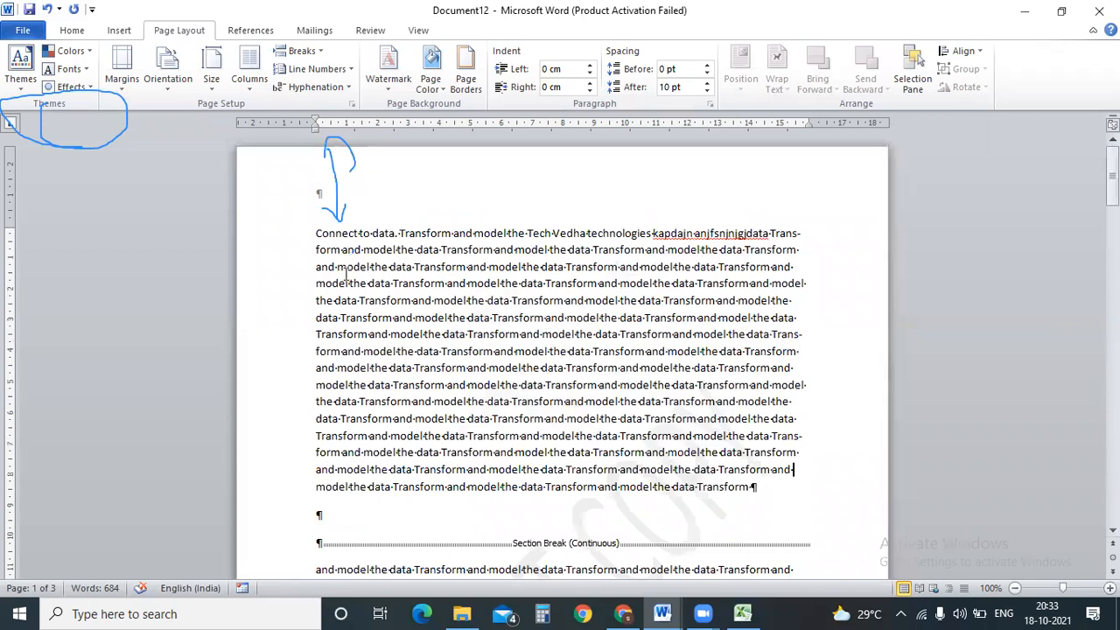
pyautogui.click(1086, 13)
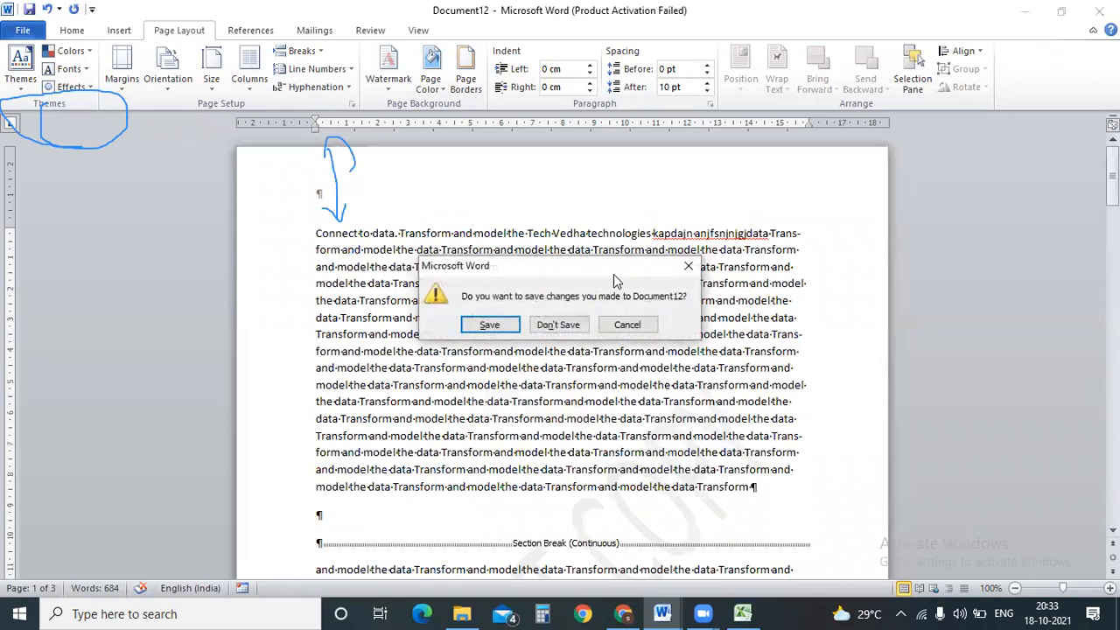
pyautogui.click(480, 323)
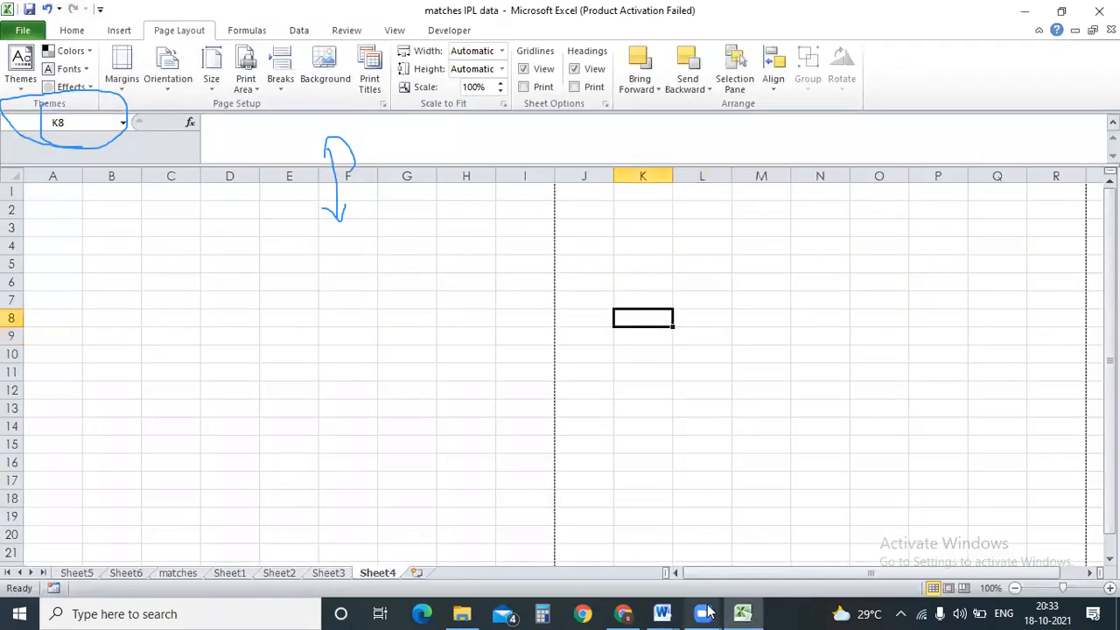
pyautogui.click(254, 610)
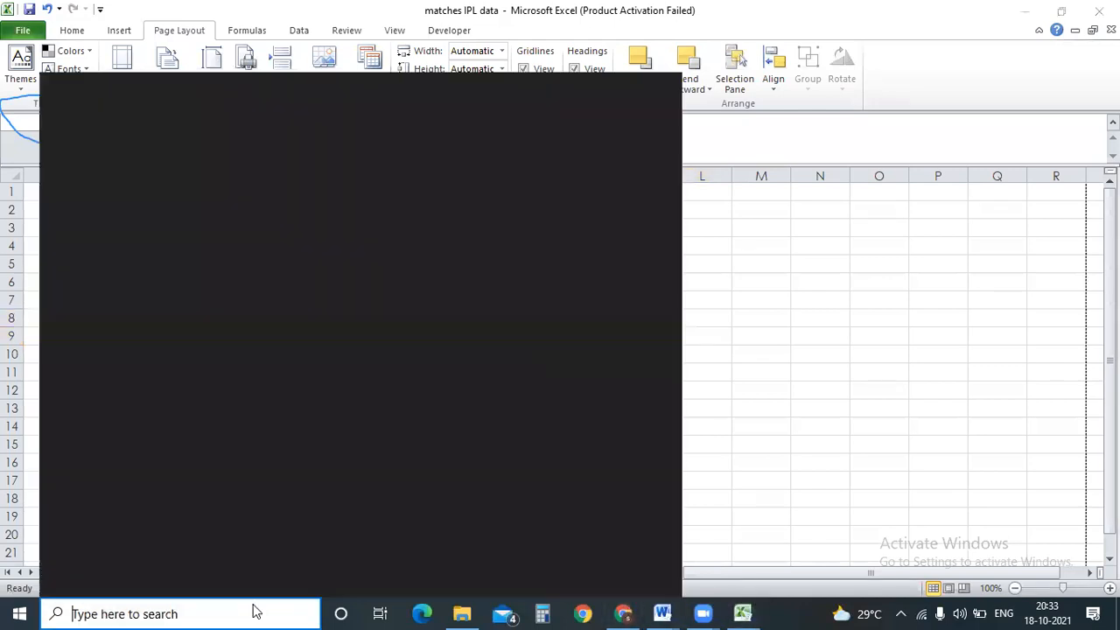
pyautogui.click(145, 401)
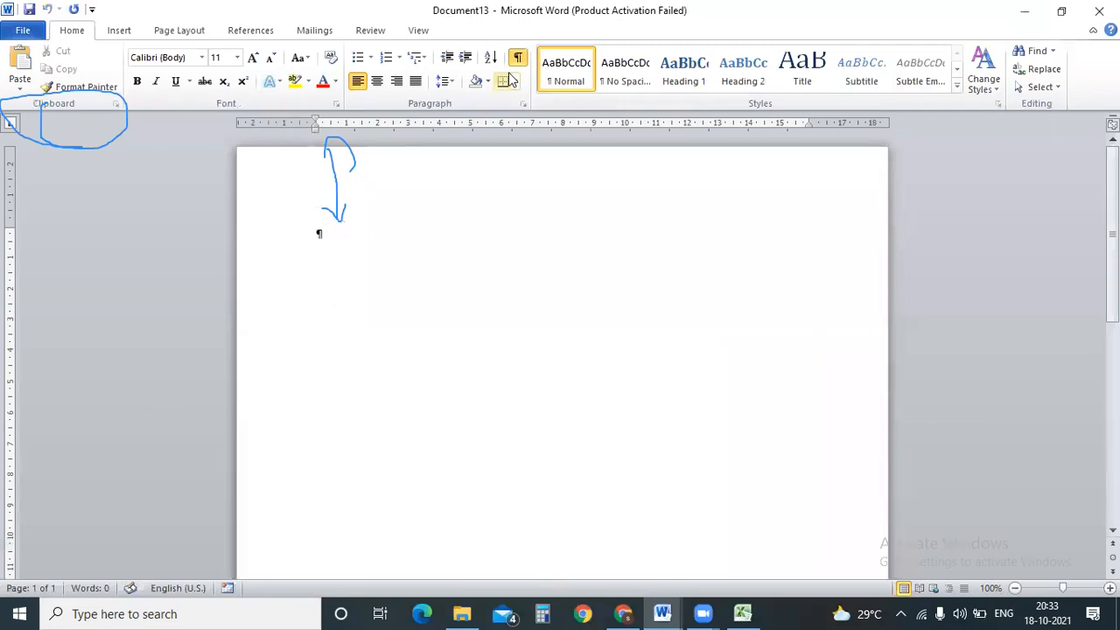
# Hide the formatting marks in the new blank Document13.
pyautogui.click(518, 59)
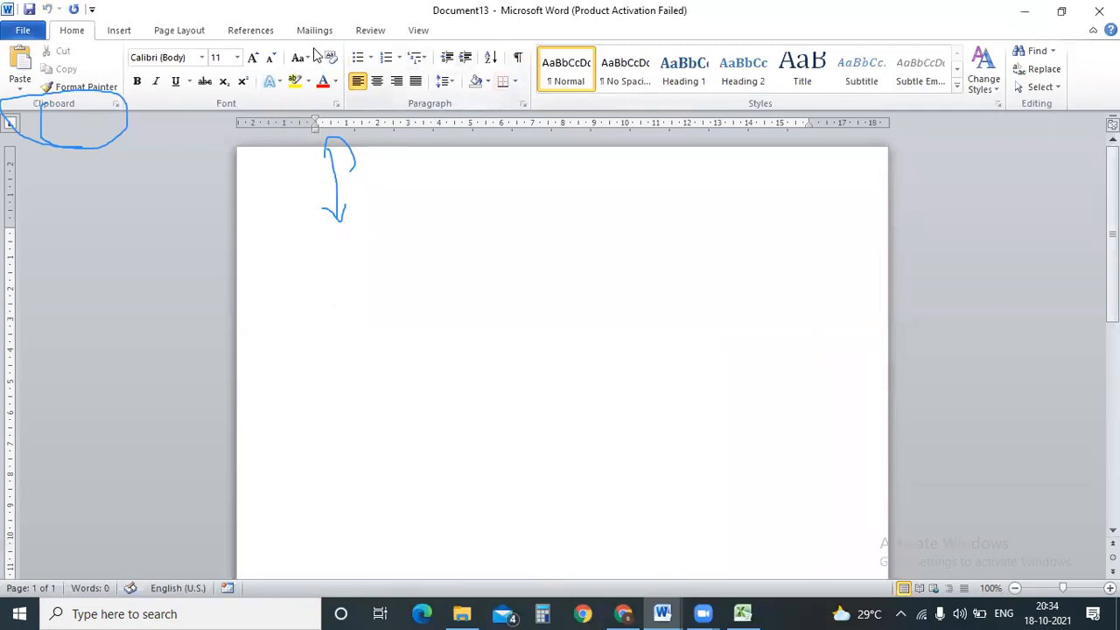
pyautogui.click(178, 30)
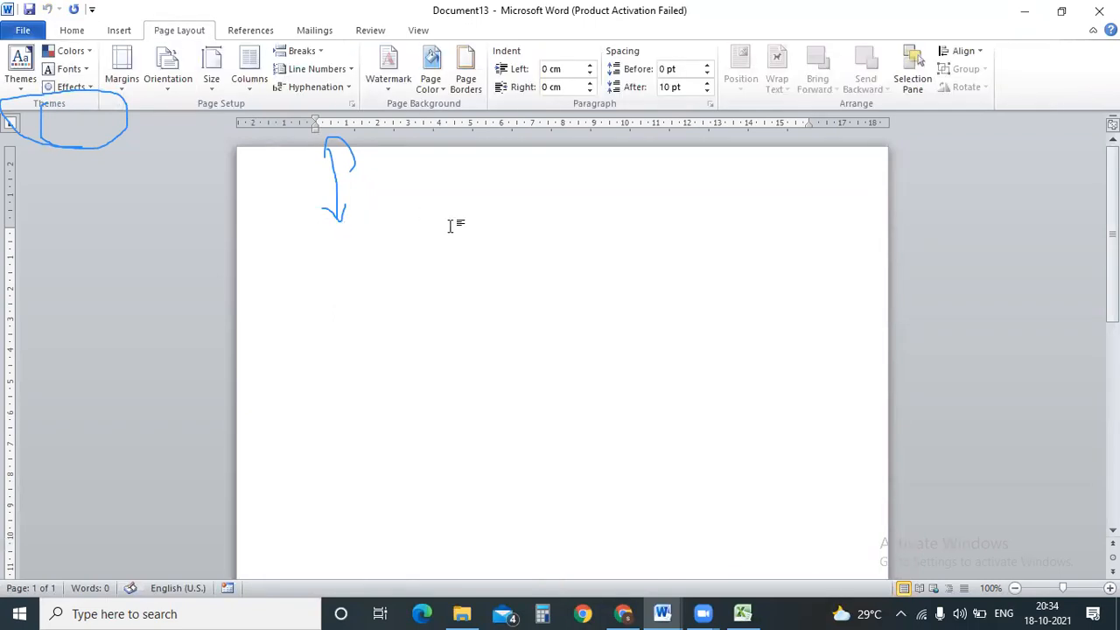
pyautogui.click(119, 30)
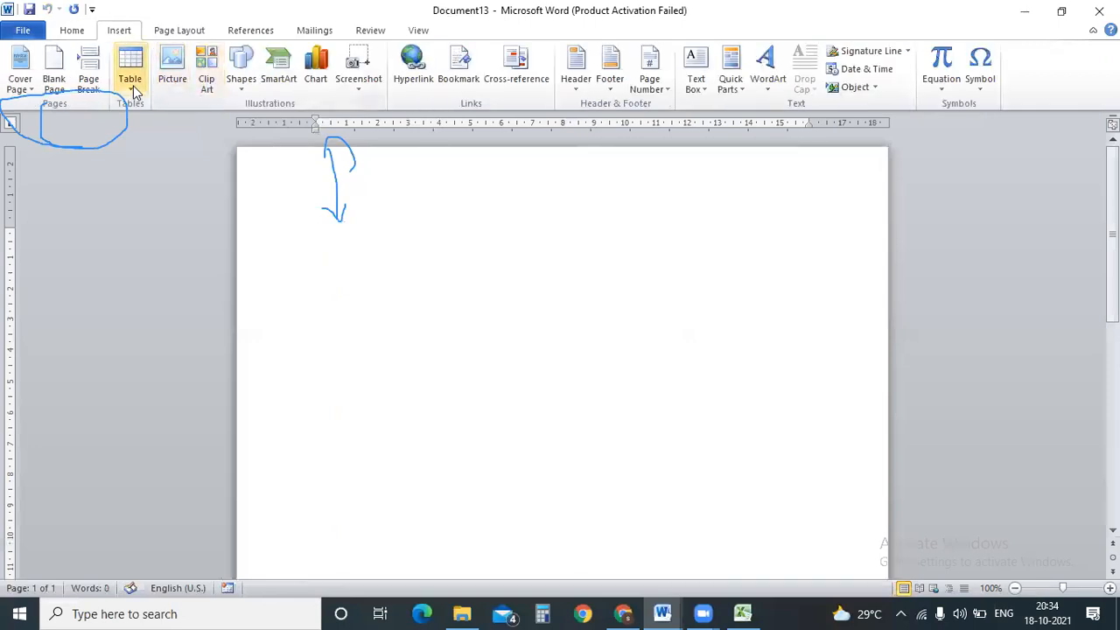
# Draw a blue rounded rectangle, about 5.29 cm by 9.42 cm, on the first page.
pyautogui.click(241, 86)
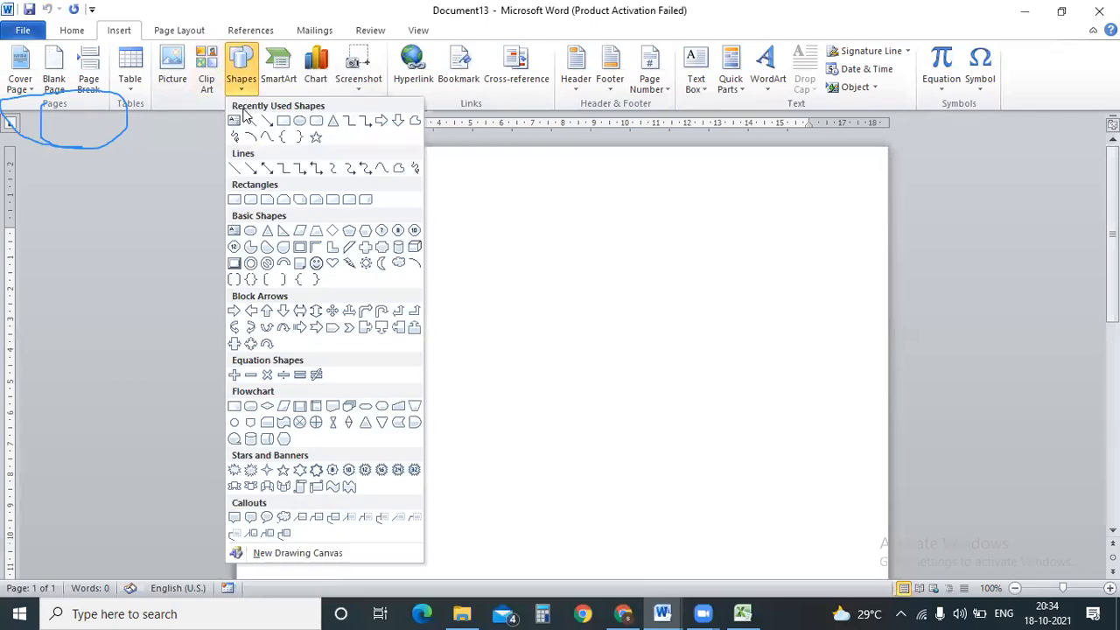
pyautogui.click(317, 124)
pyautogui.moveTo(397, 225); pyautogui.dragTo(580, 295)
pyautogui.moveTo(625, 329); pyautogui.dragTo(689, 388)
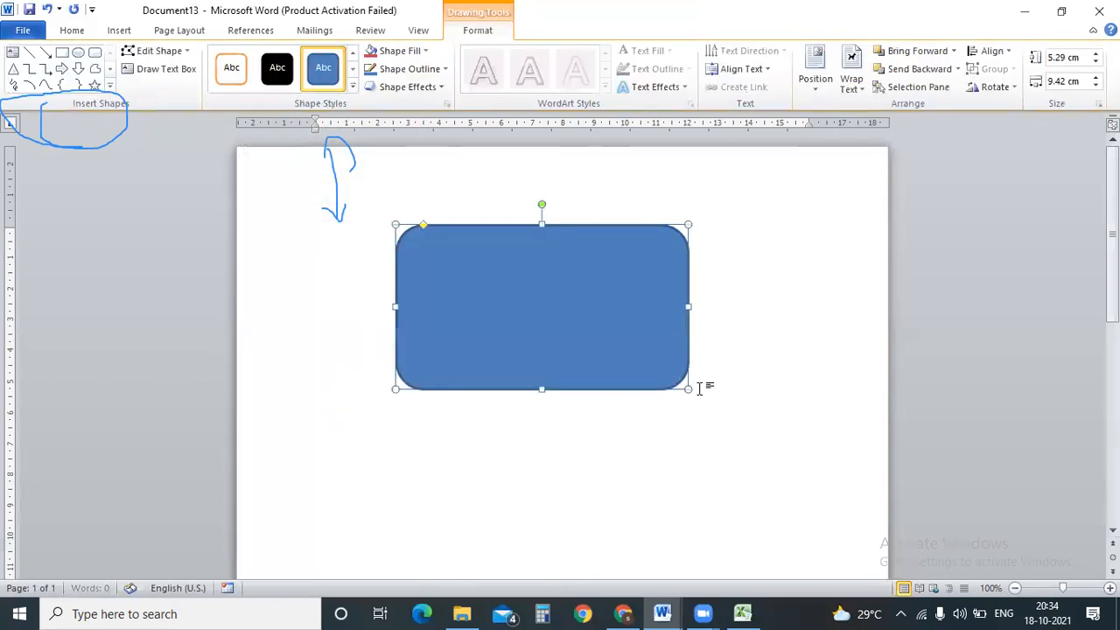
pyautogui.click(725, 230)
pyautogui.click(119, 31)
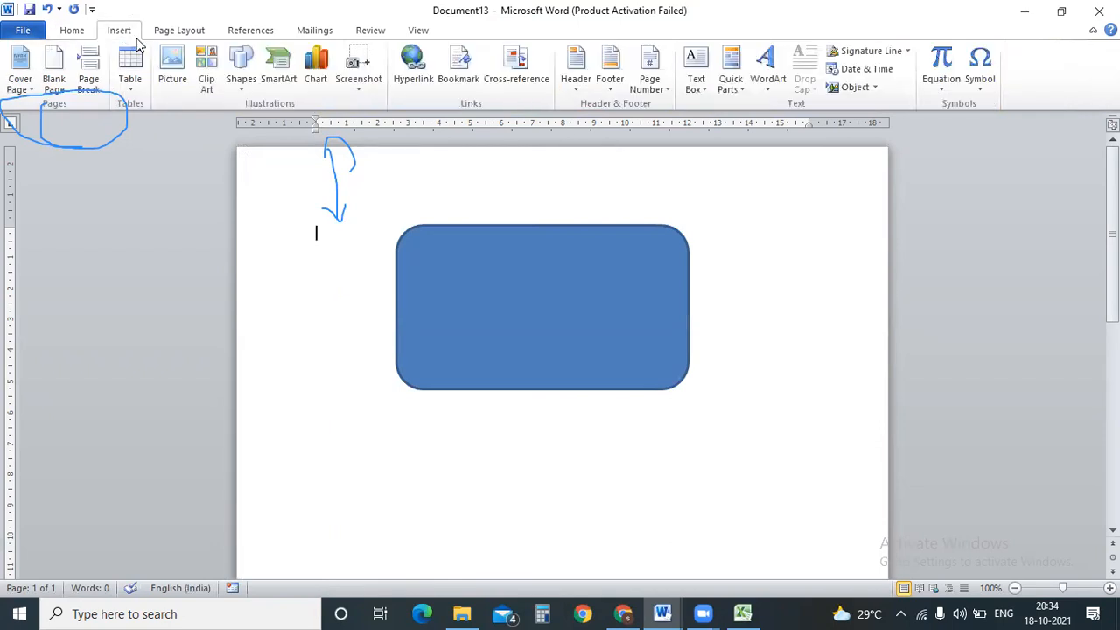
pyautogui.click(241, 75)
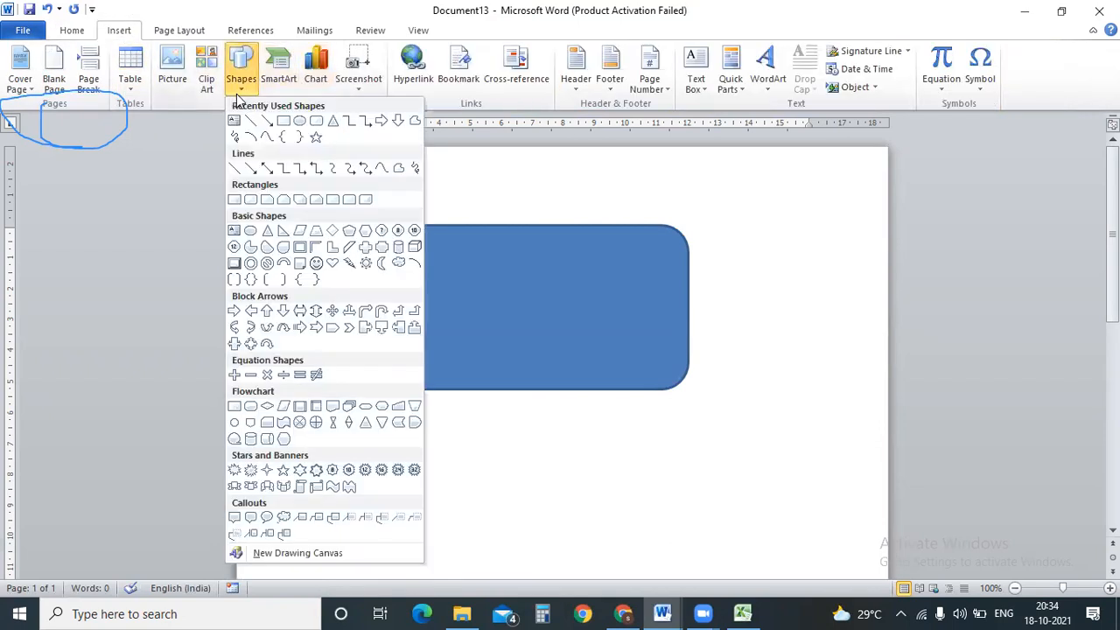
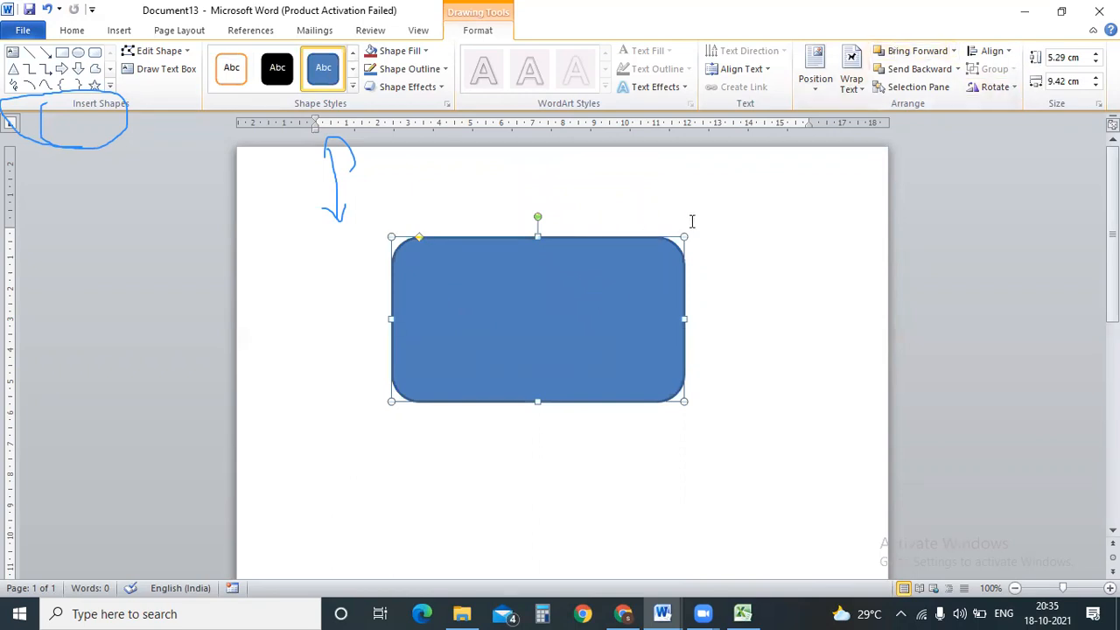
# Bring the red triangle in front of the blue rounded rectangle in Word.
pyautogui.click(693, 221)
pyautogui.moveTo(590, 292); pyautogui.dragTo(595, 331)
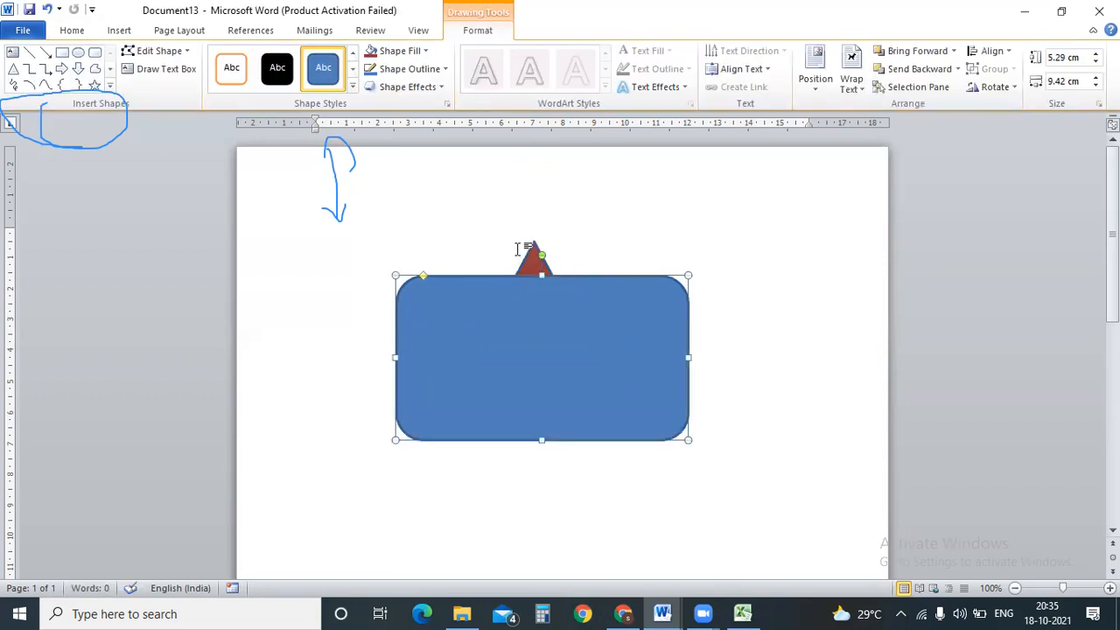
pyautogui.click(531, 256)
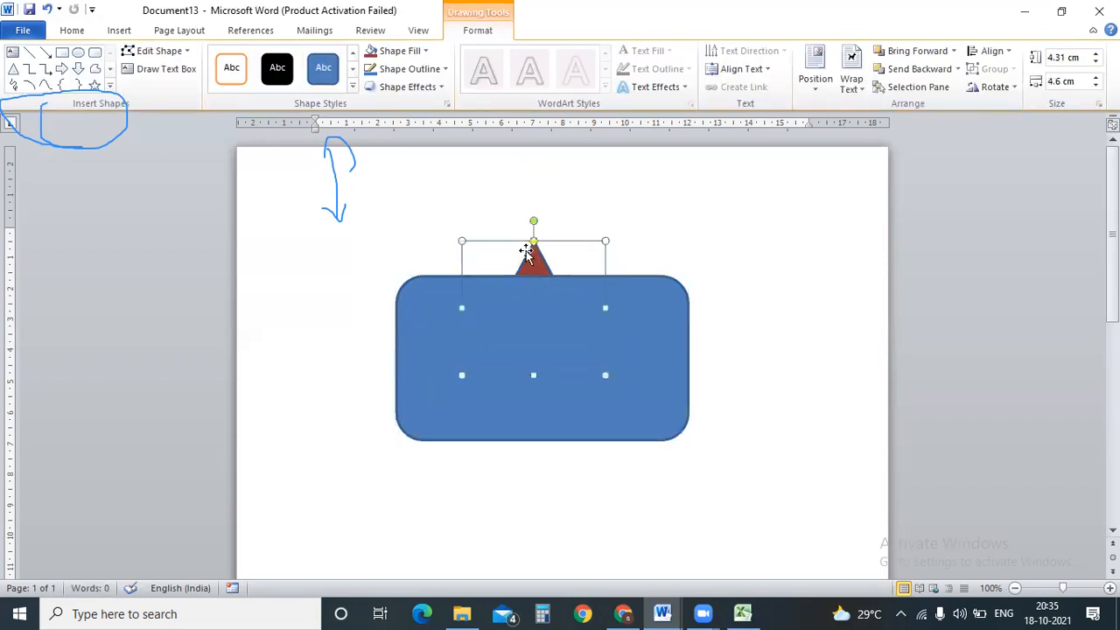
pyautogui.click(906, 52)
# Move the rectangle back behind the triangle and switch to the matches IPL data workbook.
pyautogui.click(671, 357)
pyautogui.moveTo(671, 357); pyautogui.dragTo(664, 319)
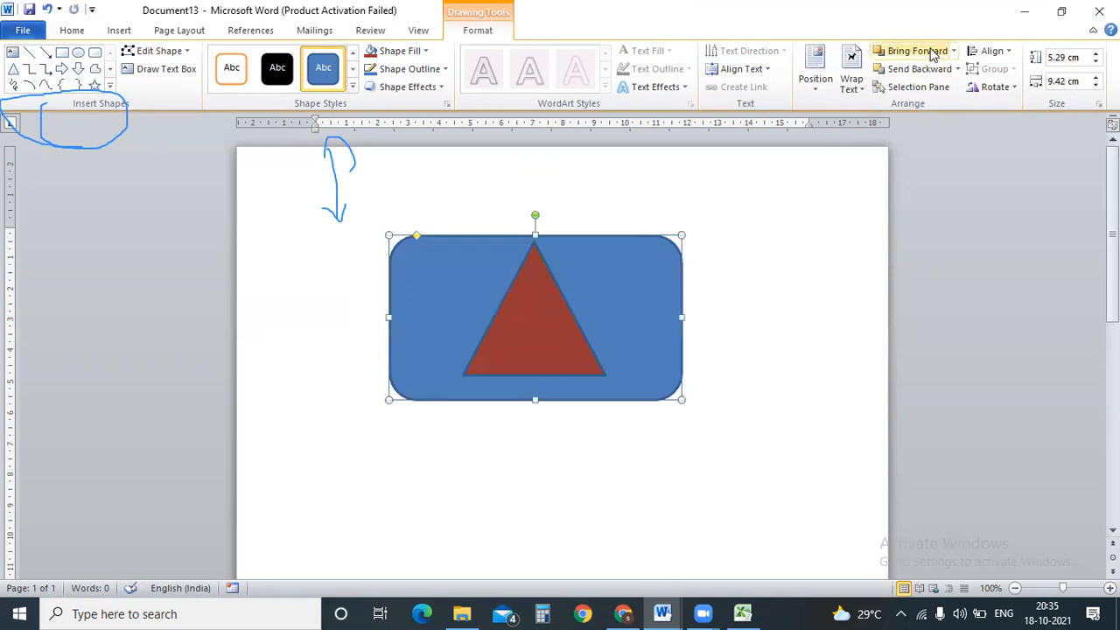
pyautogui.click(742, 613)
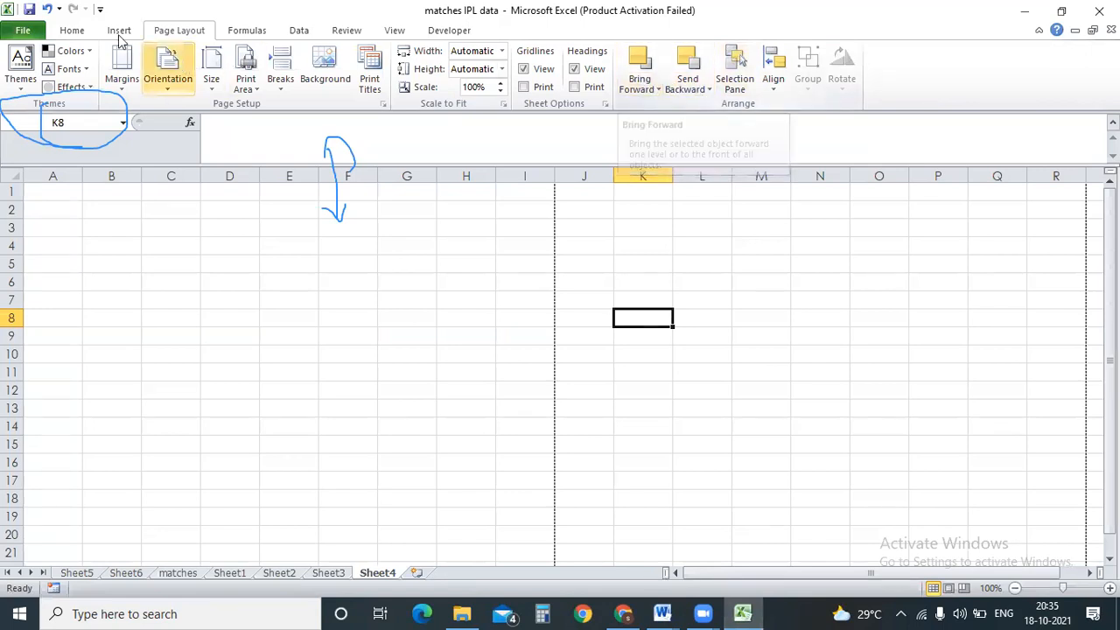
# Draw an oval across the middle of Sheet4.
pyautogui.click(118, 31)
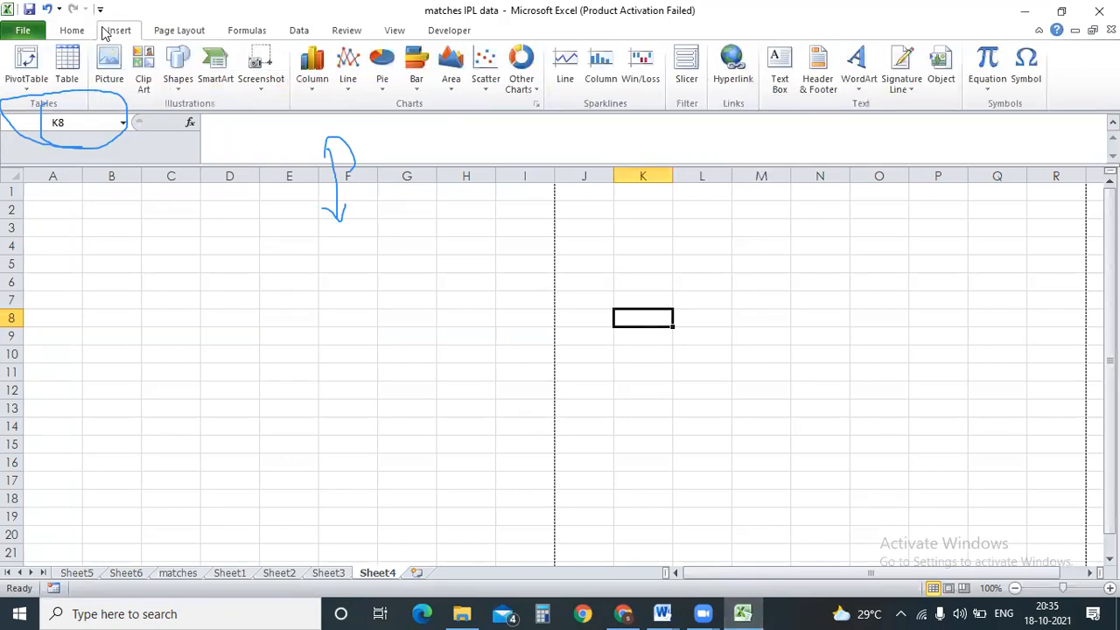
pyautogui.click(178, 68)
pyautogui.click(236, 120)
pyautogui.moveTo(301, 305); pyautogui.dragTo(618, 442)
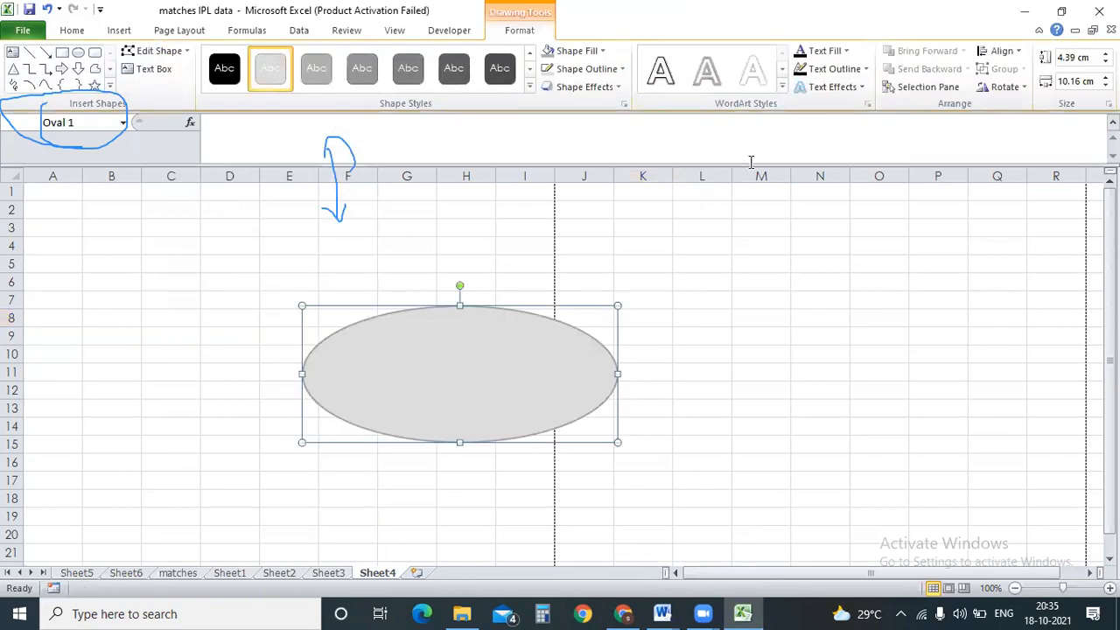
# Draw a five-point star over the oval, fill it orange, and centre it inside the oval.
pyautogui.click(196, 33)
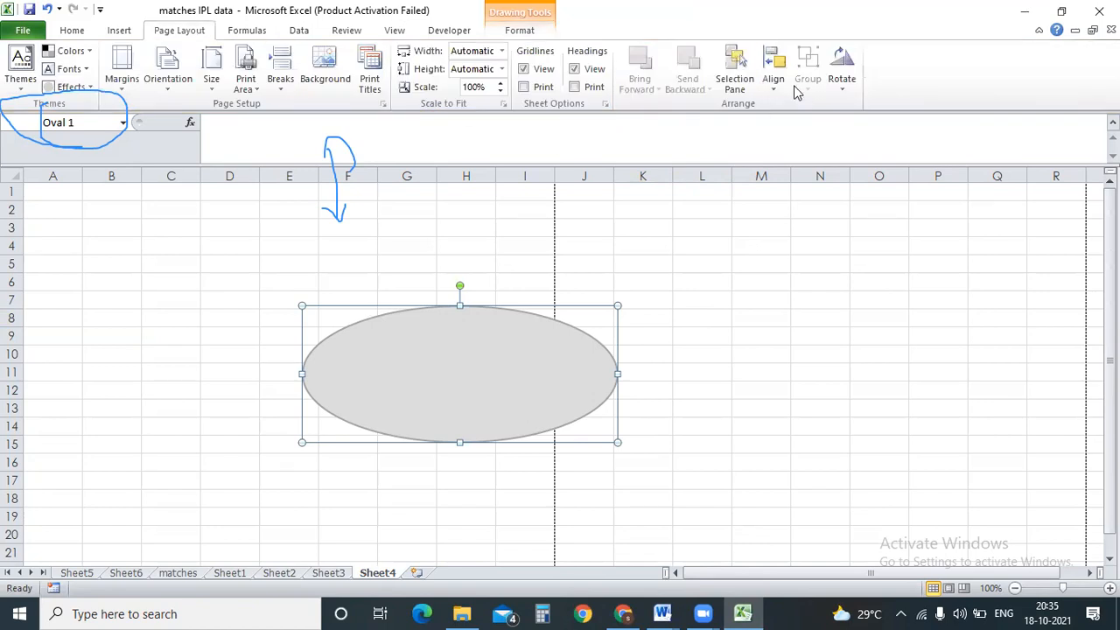
pyautogui.click(118, 33)
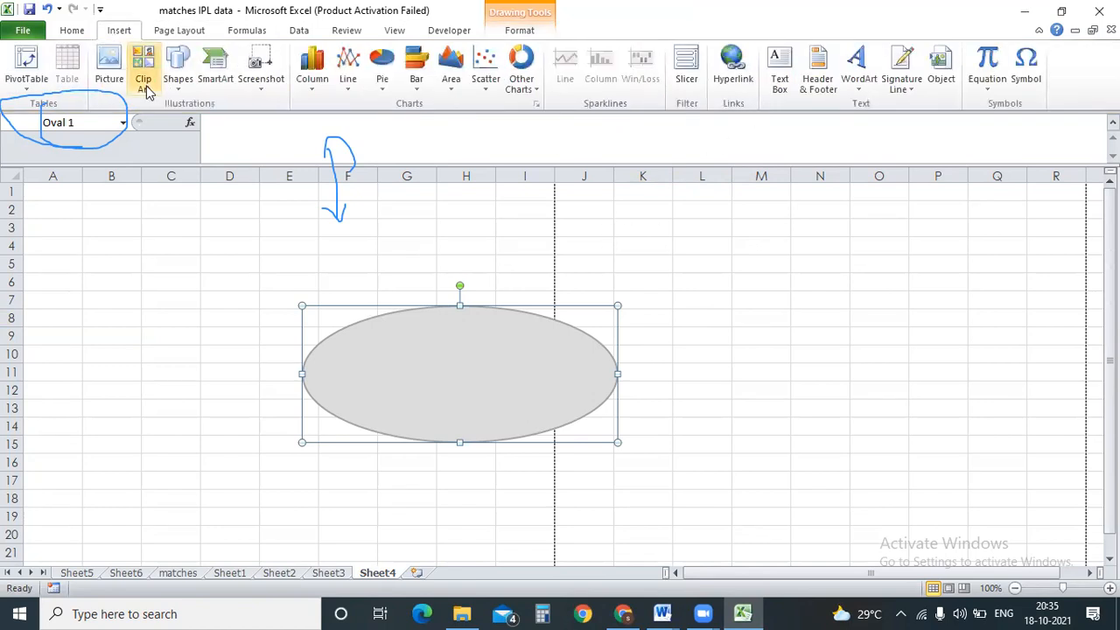
pyautogui.click(180, 91)
pyautogui.click(251, 140)
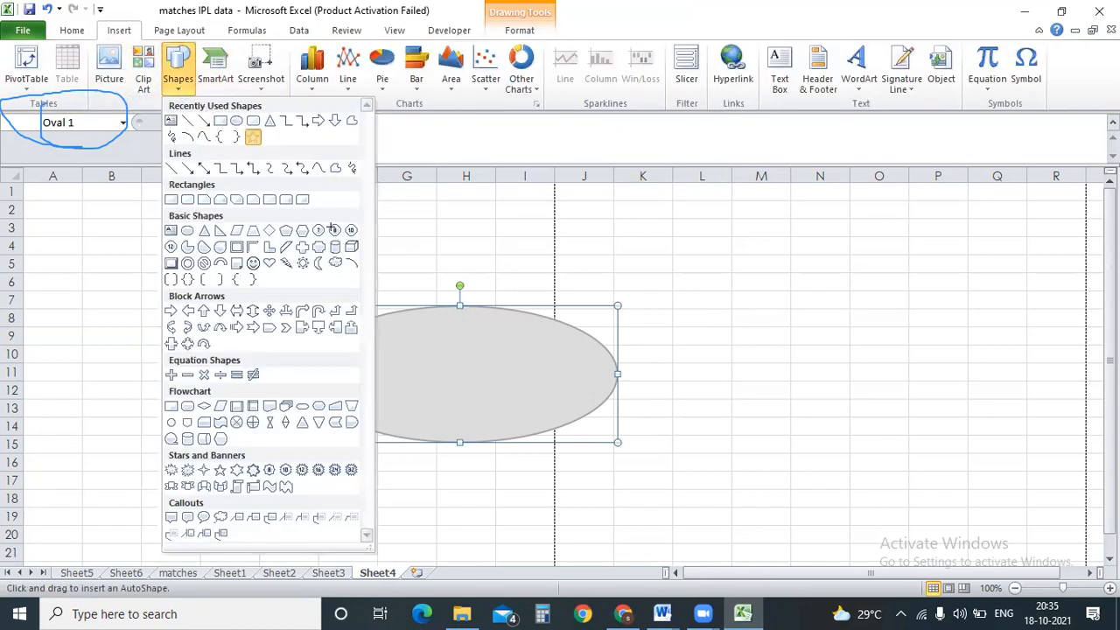
pyautogui.moveTo(438, 398)
pyautogui.mouseDown()
pyautogui.moveTo(473, 255)
pyautogui.moveTo(621, 336)
pyautogui.mouseUp()
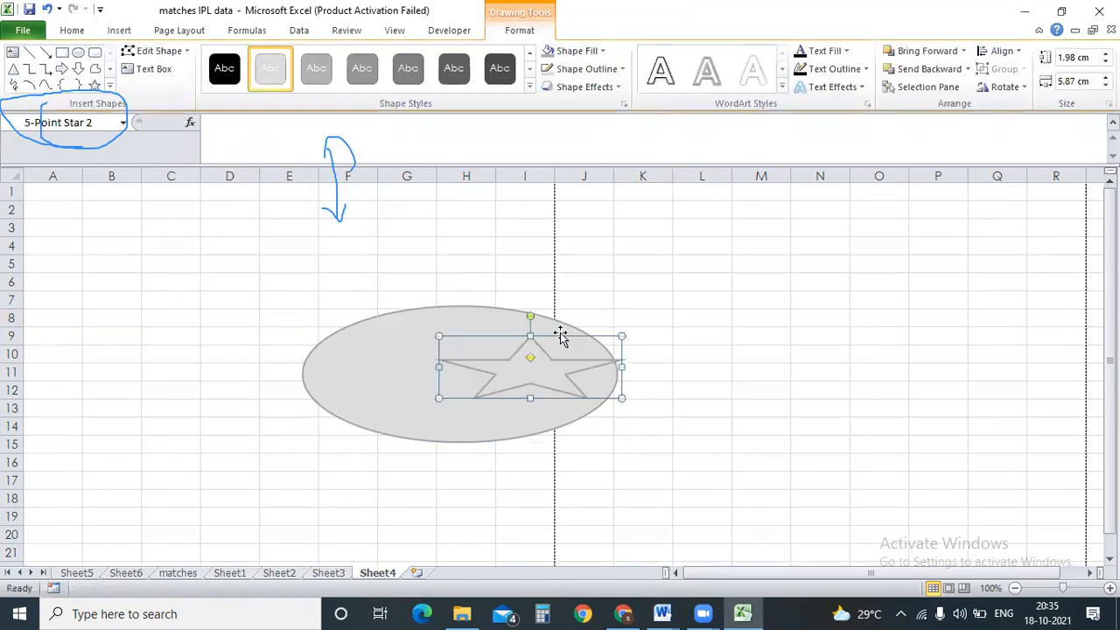
pyautogui.rightClick(531, 316)
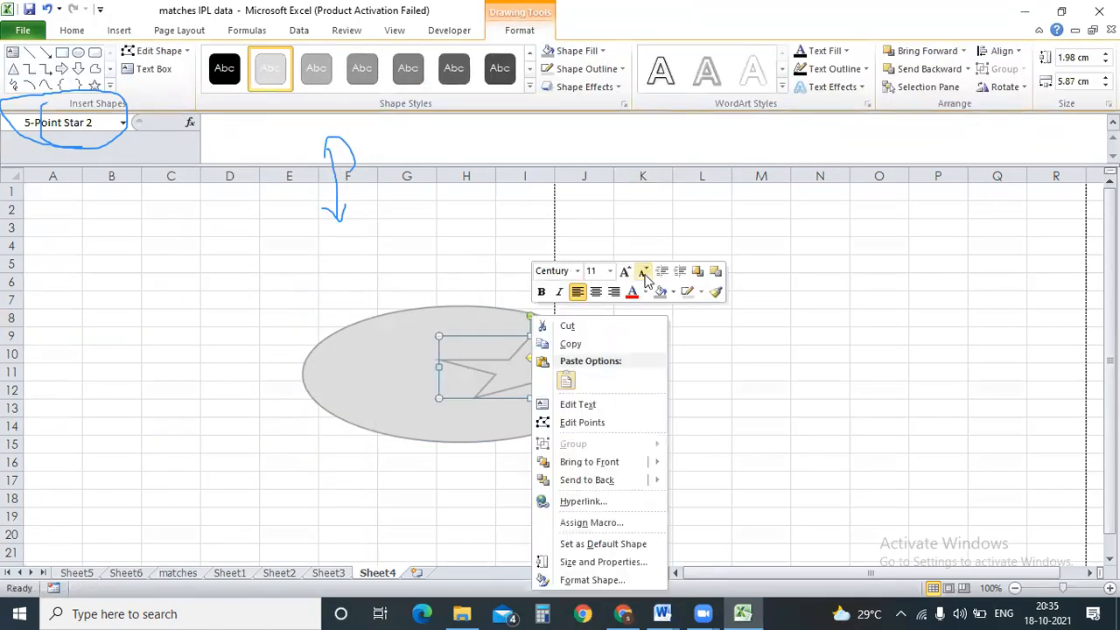
pyautogui.click(667, 291)
pyautogui.click(688, 433)
pyautogui.moveTo(555, 380); pyautogui.dragTo(468, 385)
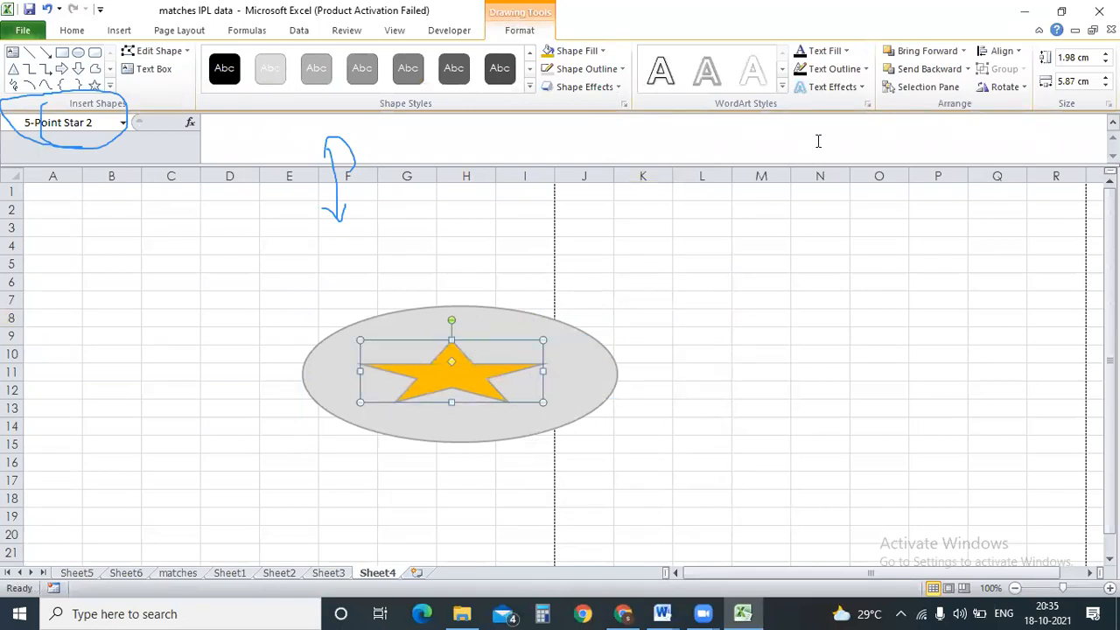
pyautogui.click(198, 31)
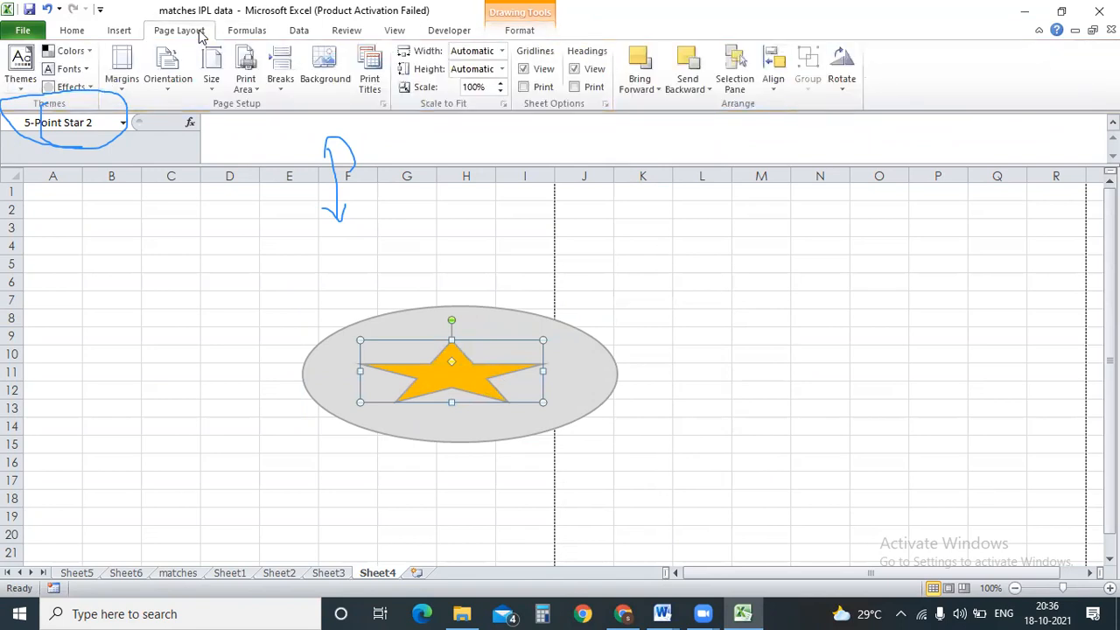
pyautogui.click(674, 65)
pyautogui.click(649, 75)
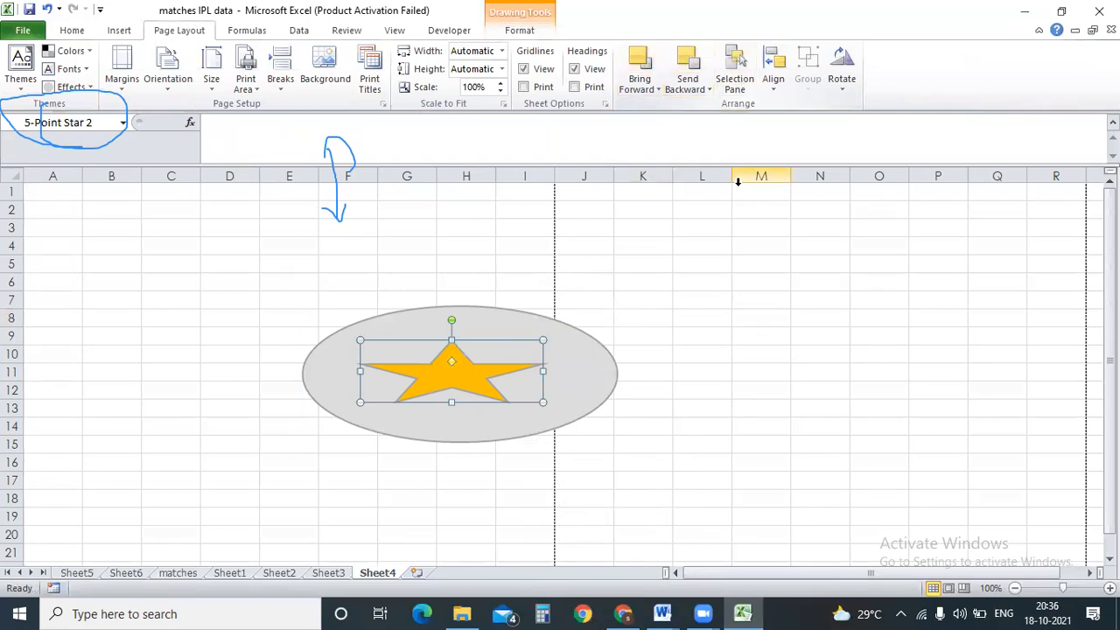
pyautogui.click(702, 295)
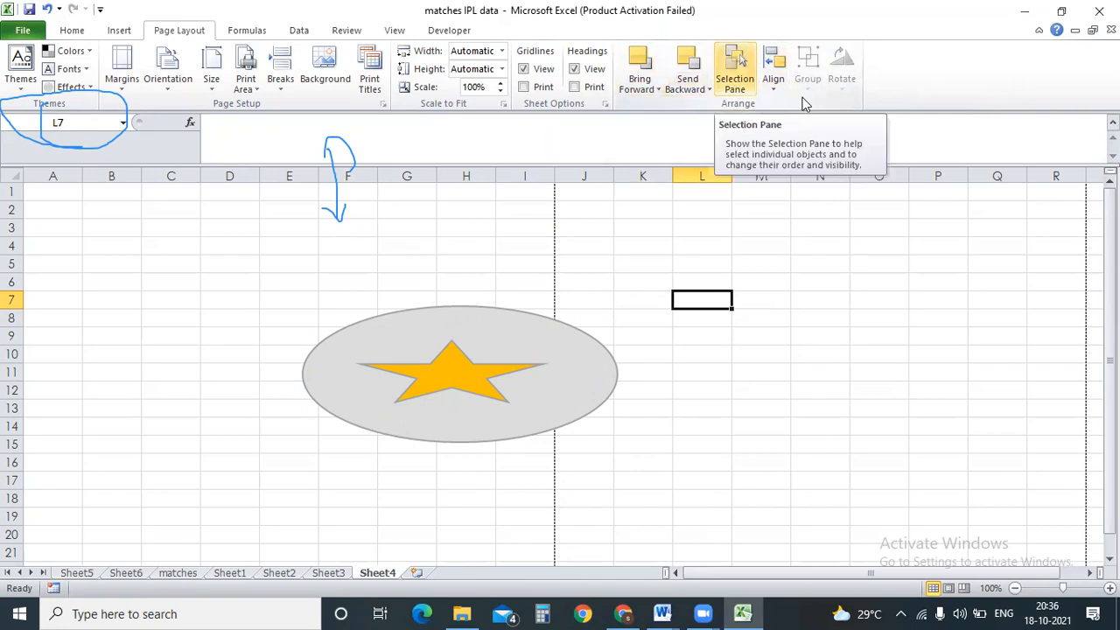
pyautogui.click(859, 352)
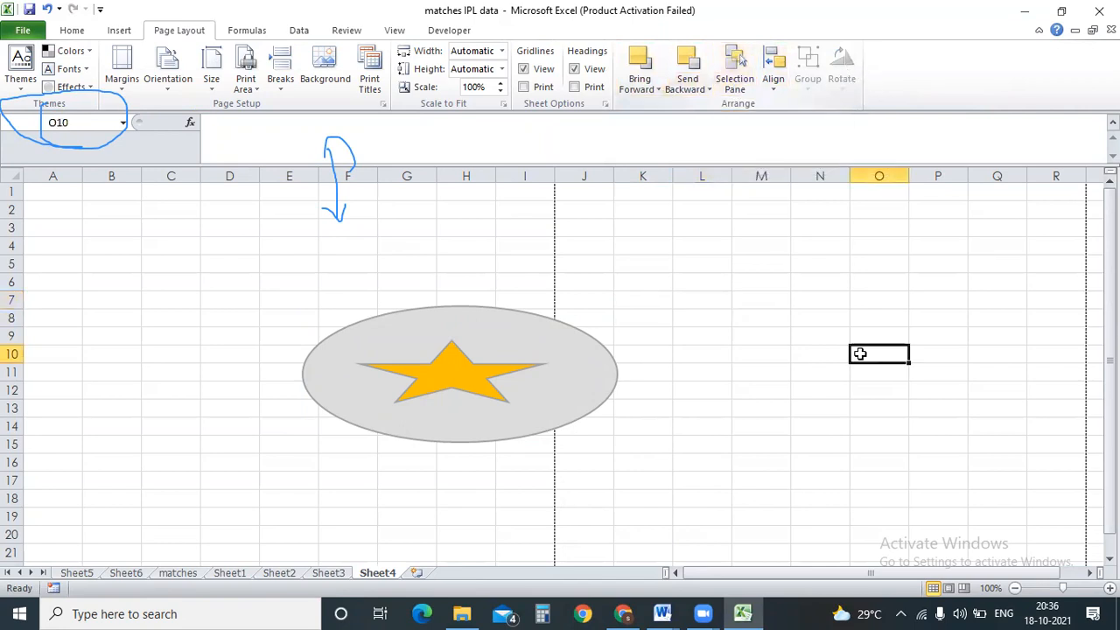
pyautogui.click(475, 338)
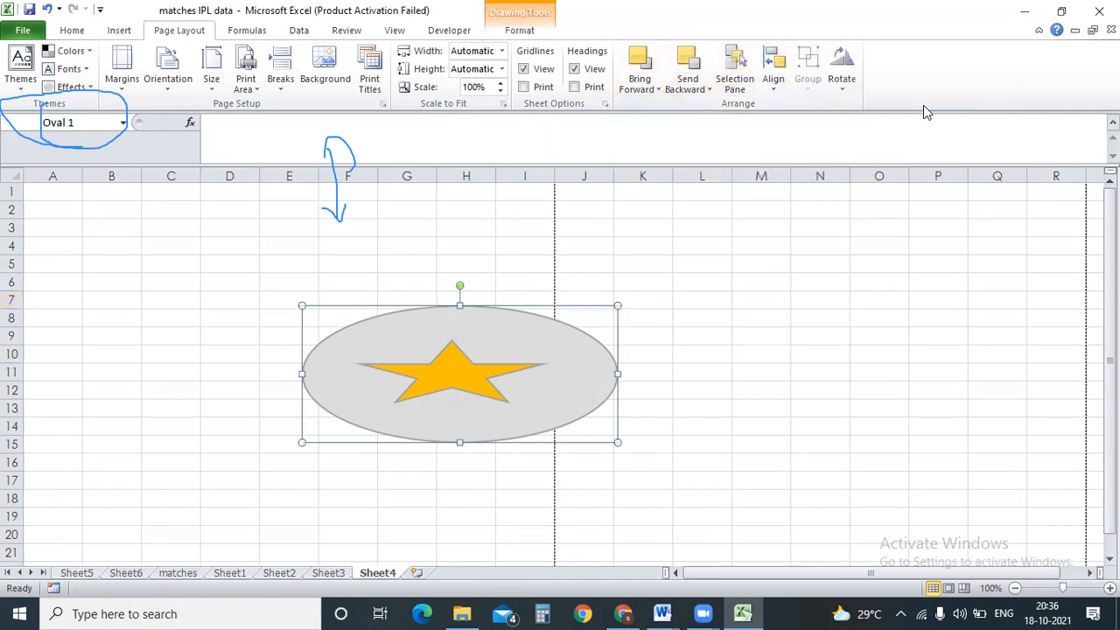
pyautogui.click(847, 88)
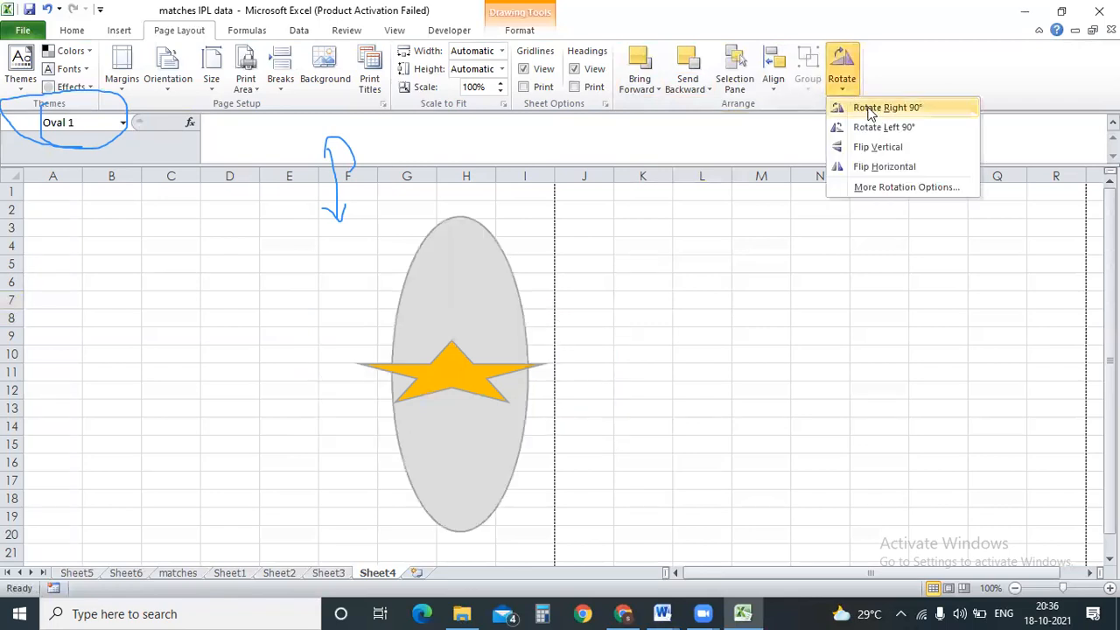
pyautogui.click(866, 147)
pyautogui.click(842, 75)
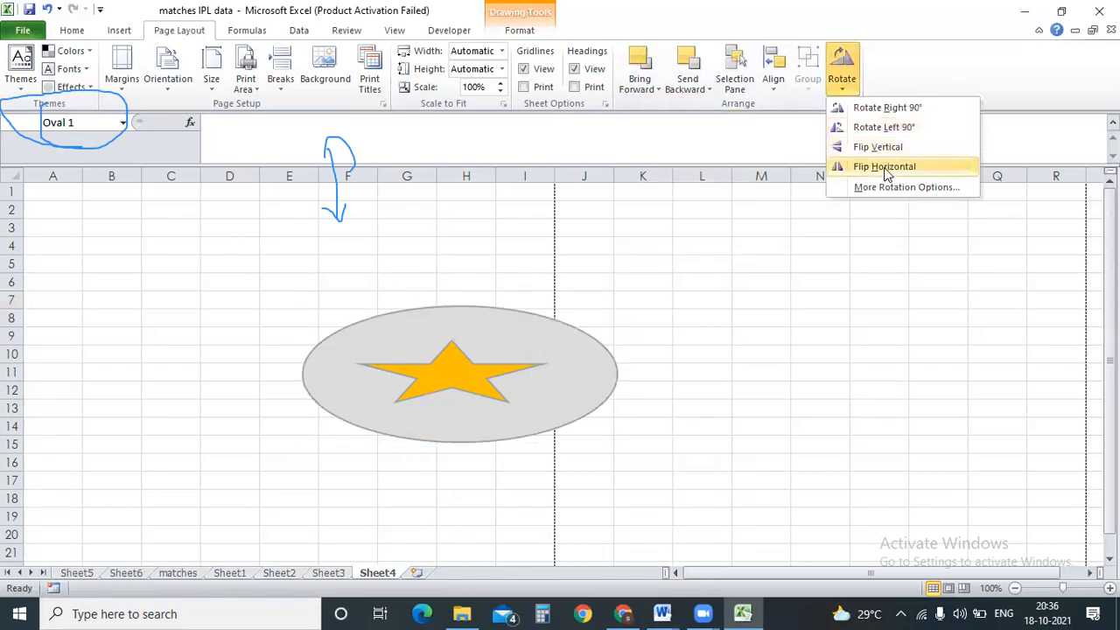
pyautogui.click(845, 165)
pyautogui.click(842, 83)
pyautogui.click(862, 105)
pyautogui.click(841, 83)
pyautogui.click(864, 127)
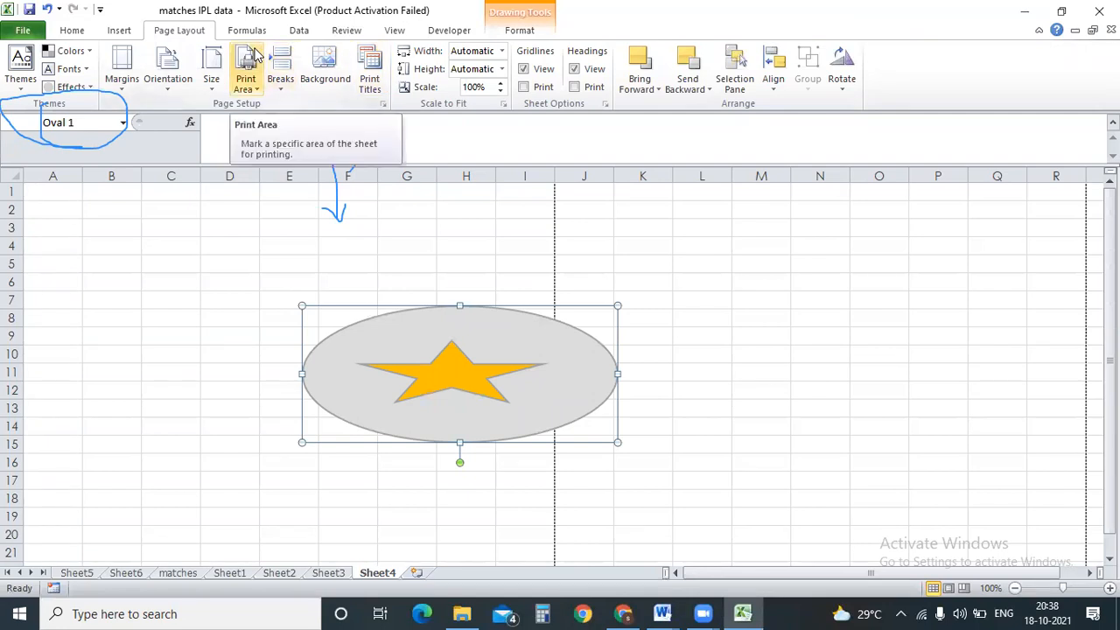
# Deselect the shapes at cell B1 and browse the Home, Insert, Page Layout, Developer and View tabs.
pyautogui.click(87, 33)
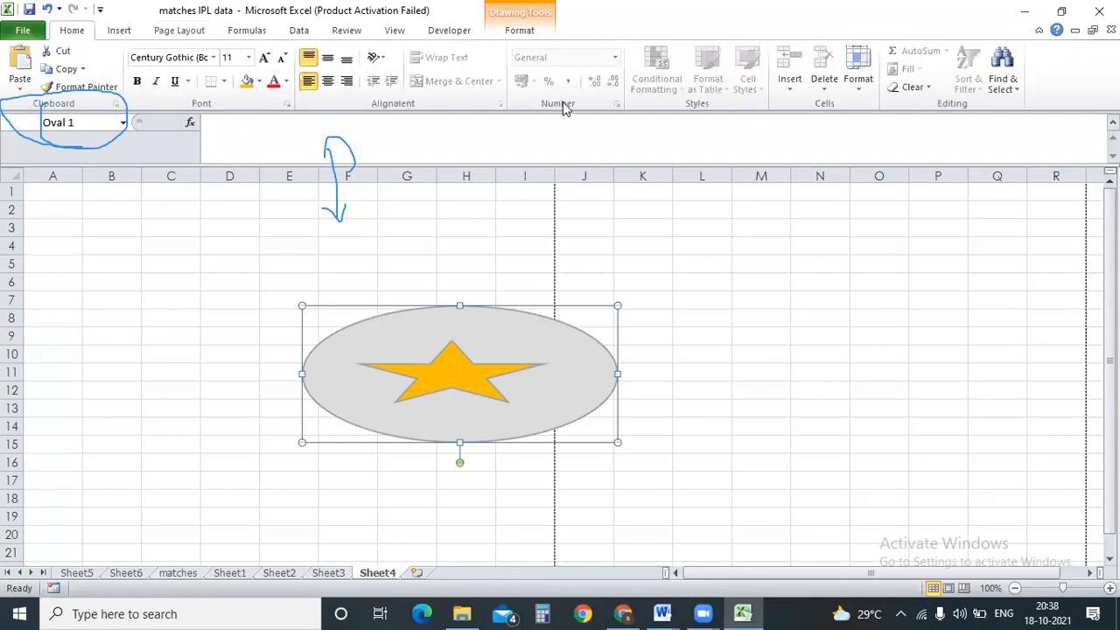
pyautogui.click(119, 194)
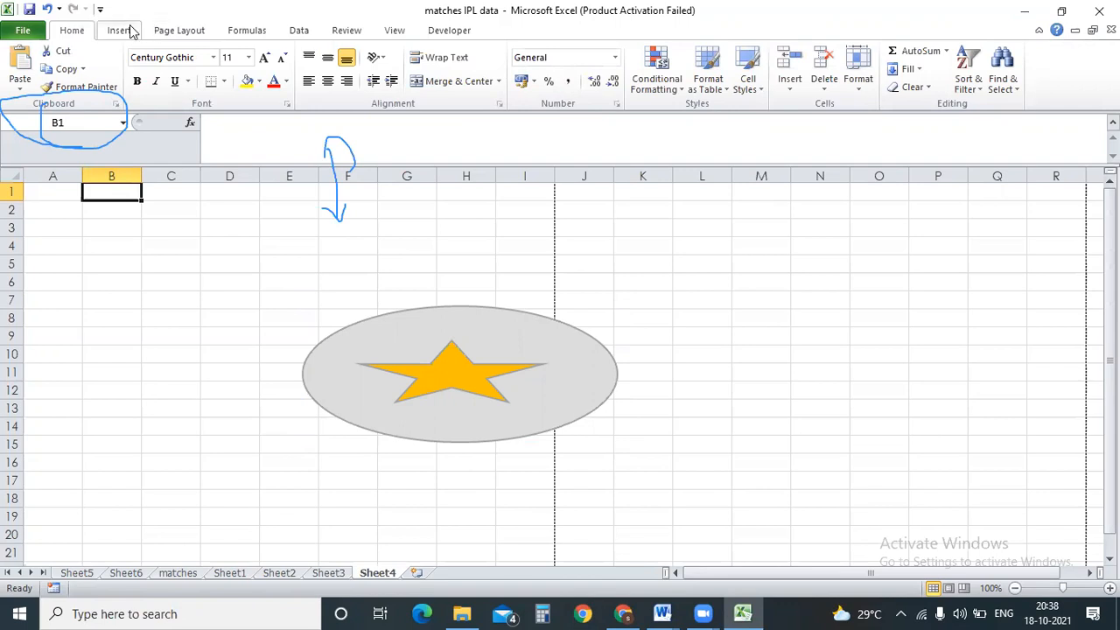
pyautogui.click(130, 31)
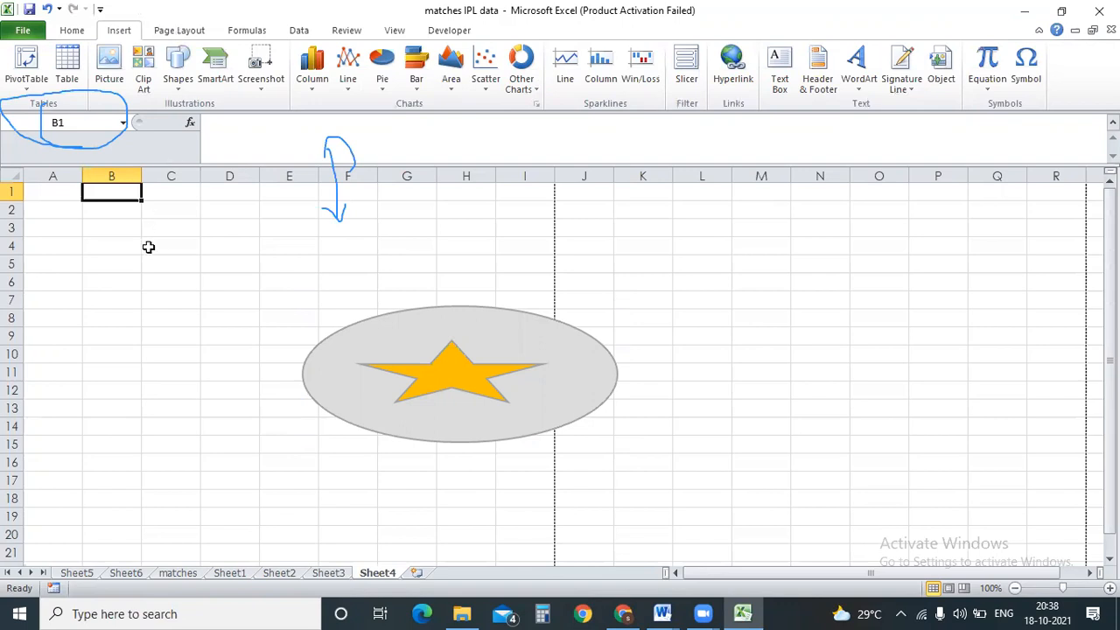
pyautogui.click(75, 33)
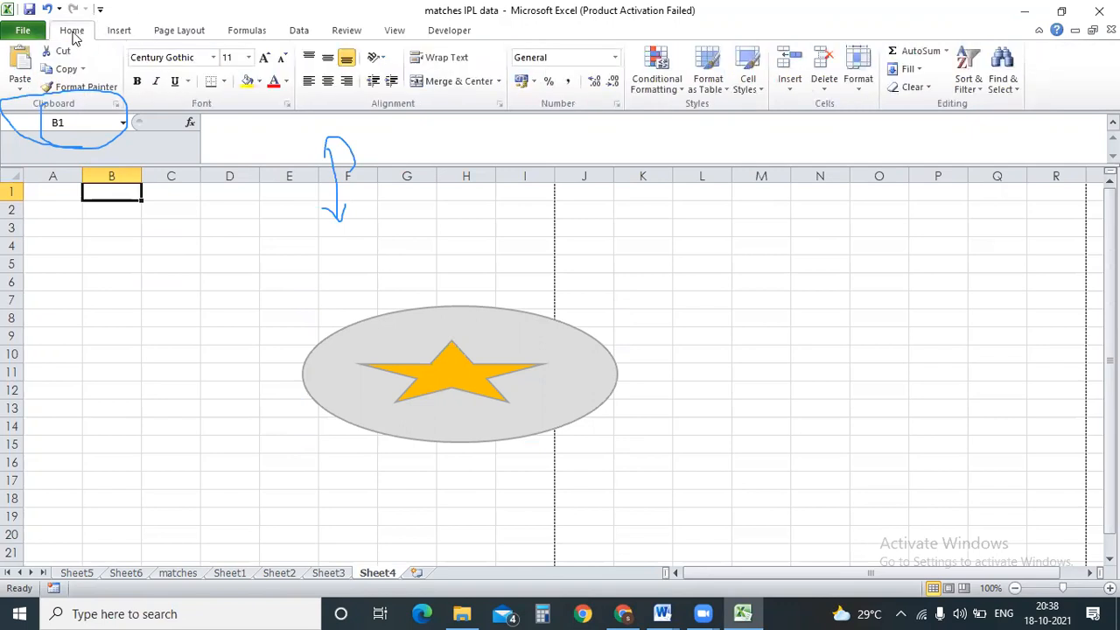
pyautogui.click(117, 33)
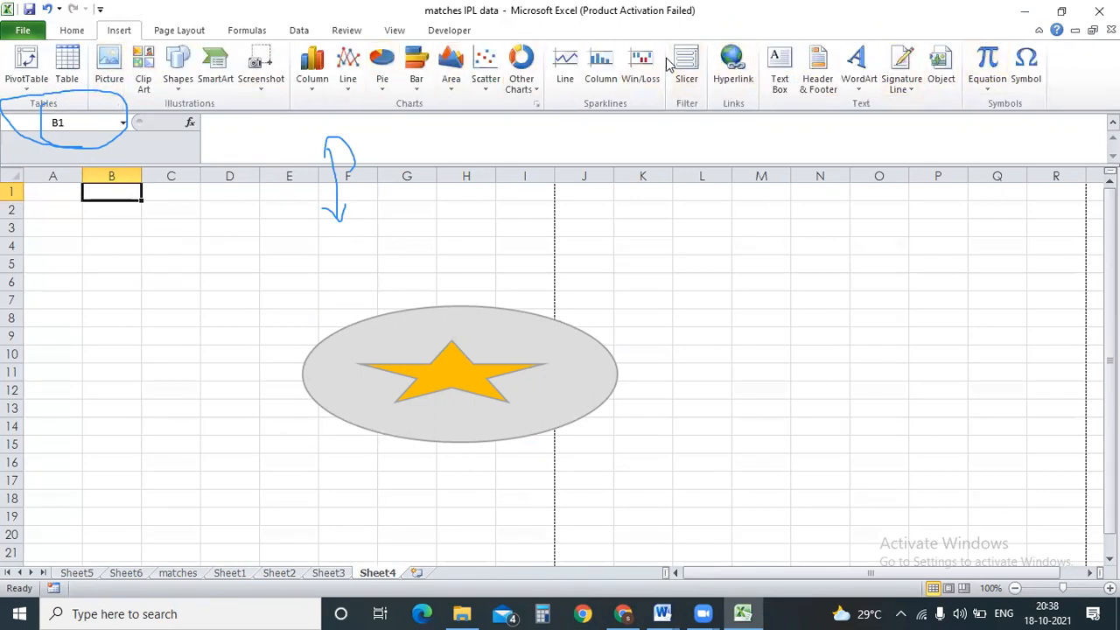
pyautogui.click(175, 33)
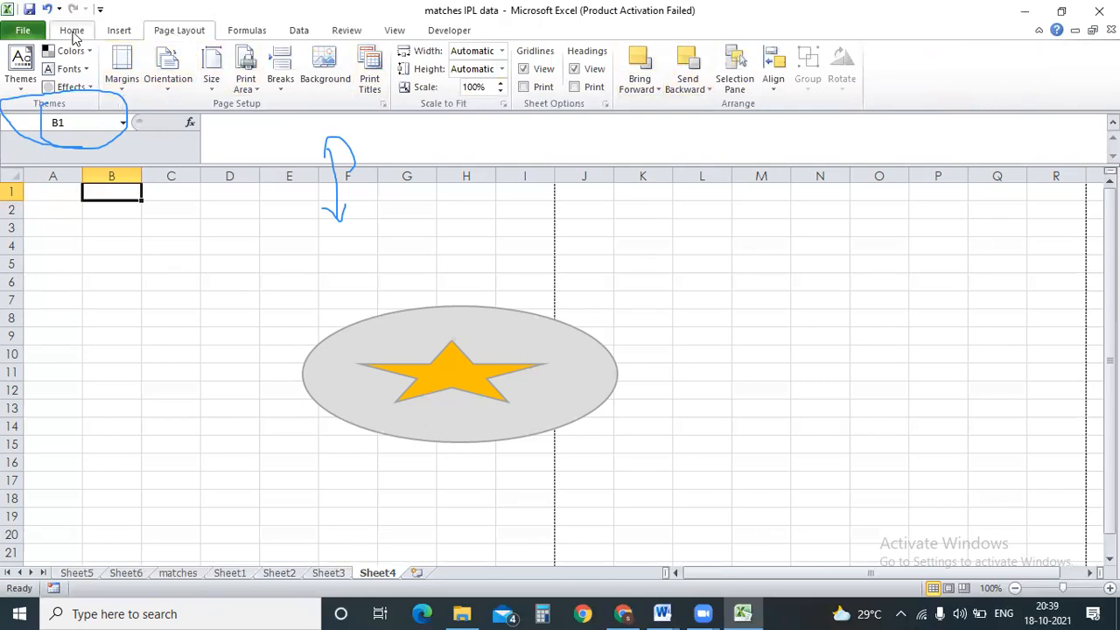
pyautogui.click(450, 33)
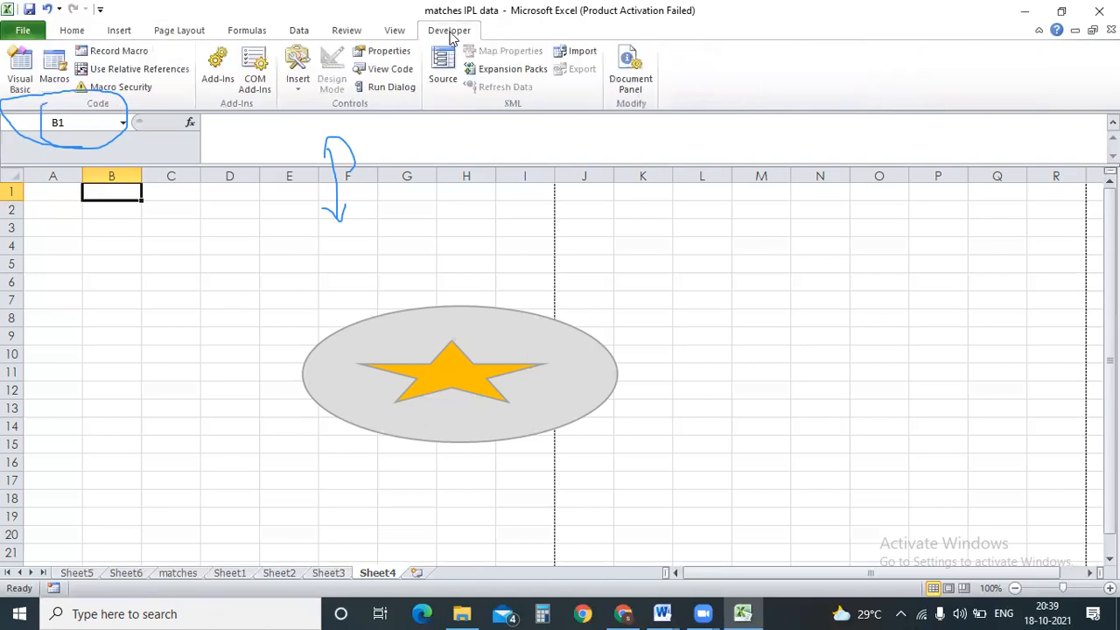
pyautogui.click(394, 31)
# Show the Review tab and select the grey oval on Sheet4.
pyautogui.click(357, 33)
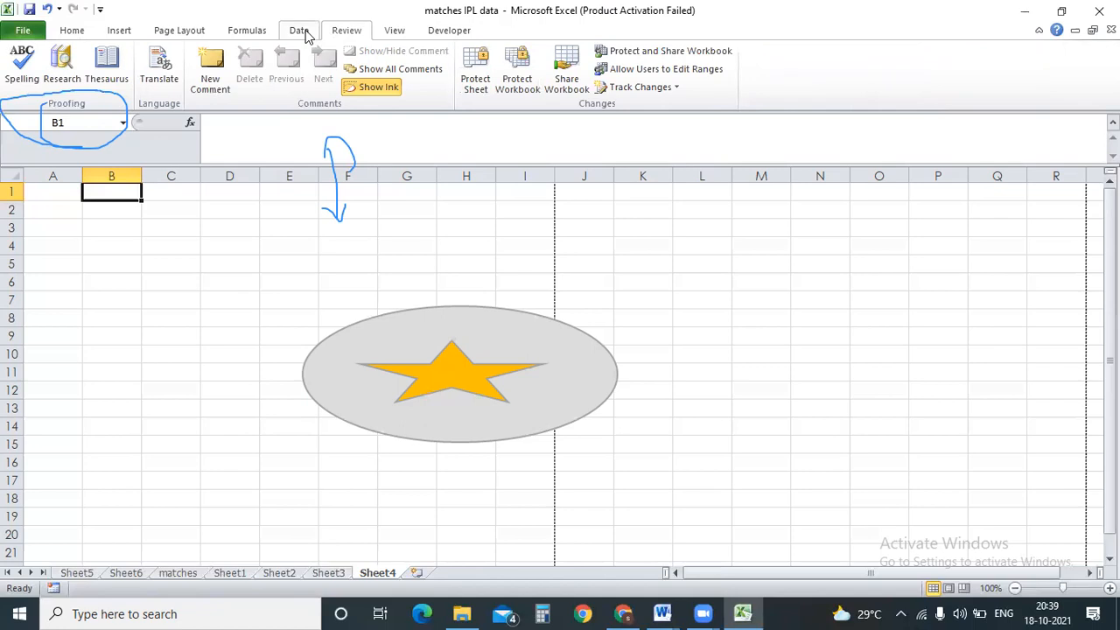
pyautogui.click(433, 231)
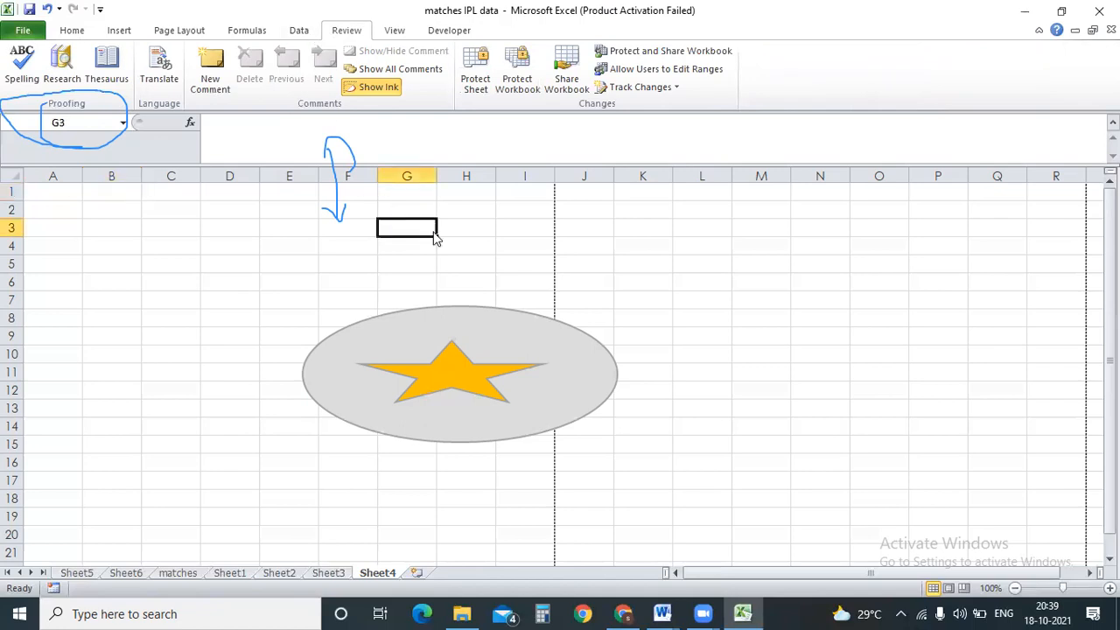
pyautogui.click(455, 324)
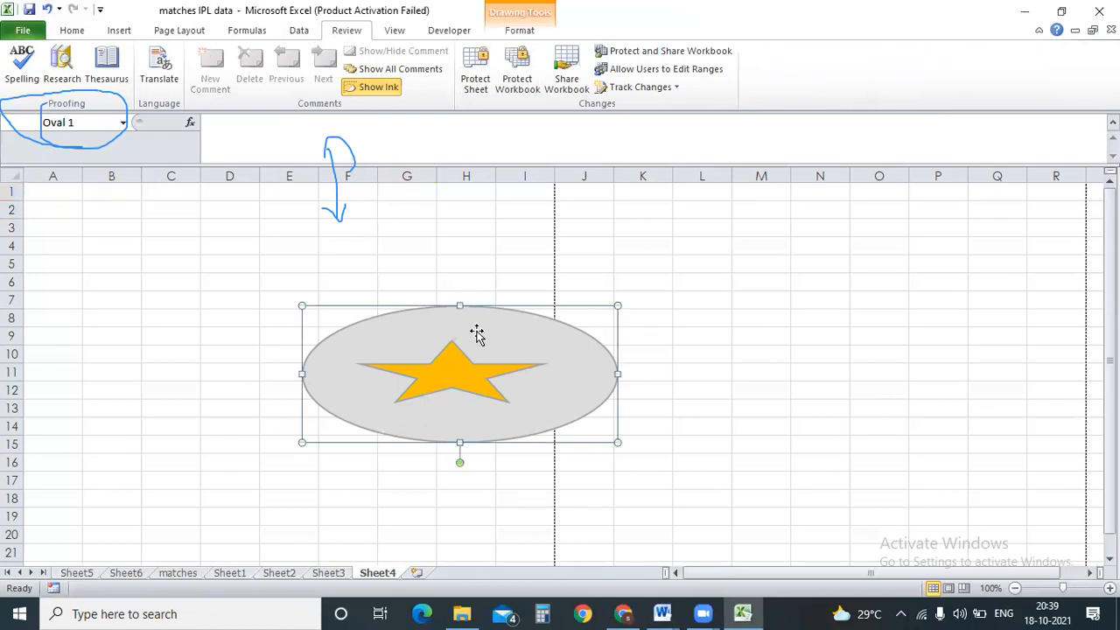
# Delete Sheet4 and its drawing, confirming the deletion, then select G7 on Sheet3.
pyautogui.rightClick(460, 459)
pyautogui.rightClick(376, 573)
pyautogui.click(422, 410)
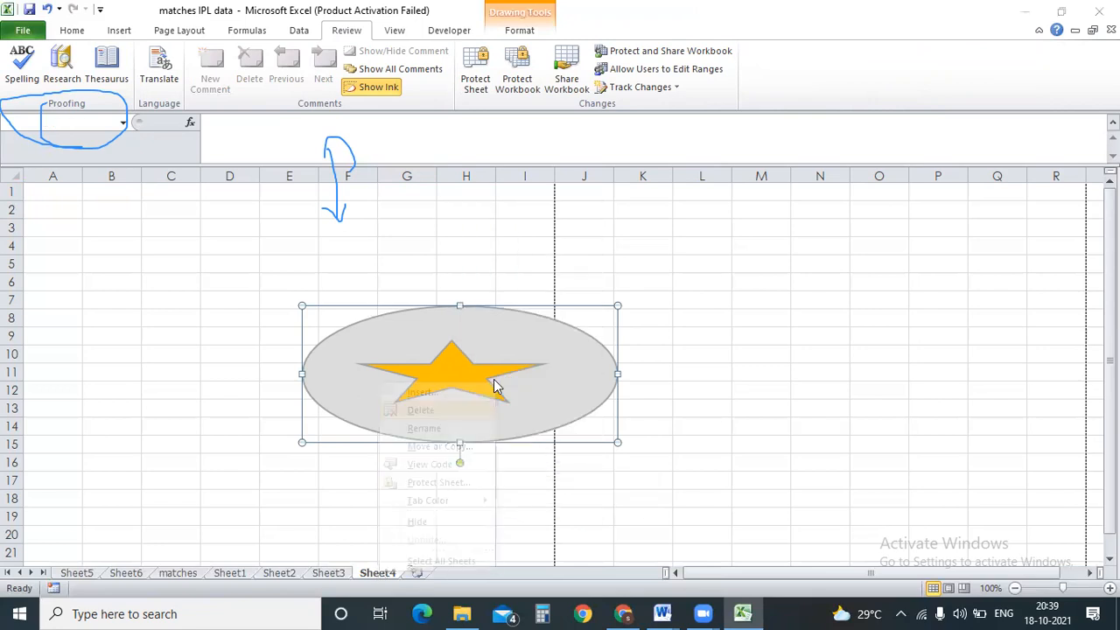
pyautogui.click(532, 347)
pyautogui.click(404, 296)
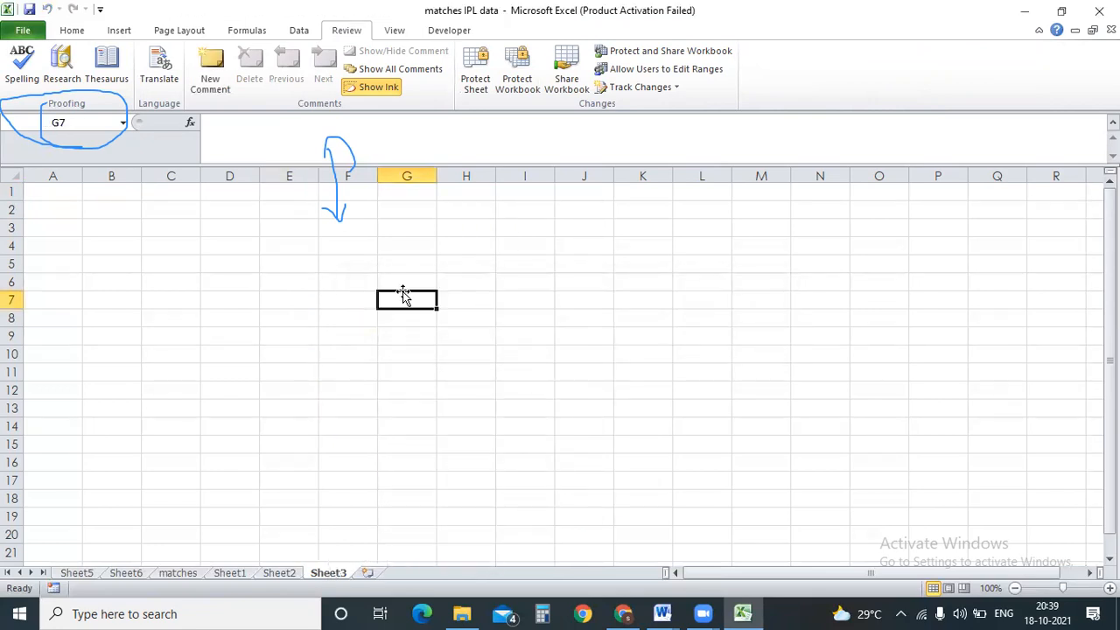
# Browse the Page Layout, Formulas, Data, Review and View tabs.
pyautogui.click(182, 33)
pyautogui.click(249, 32)
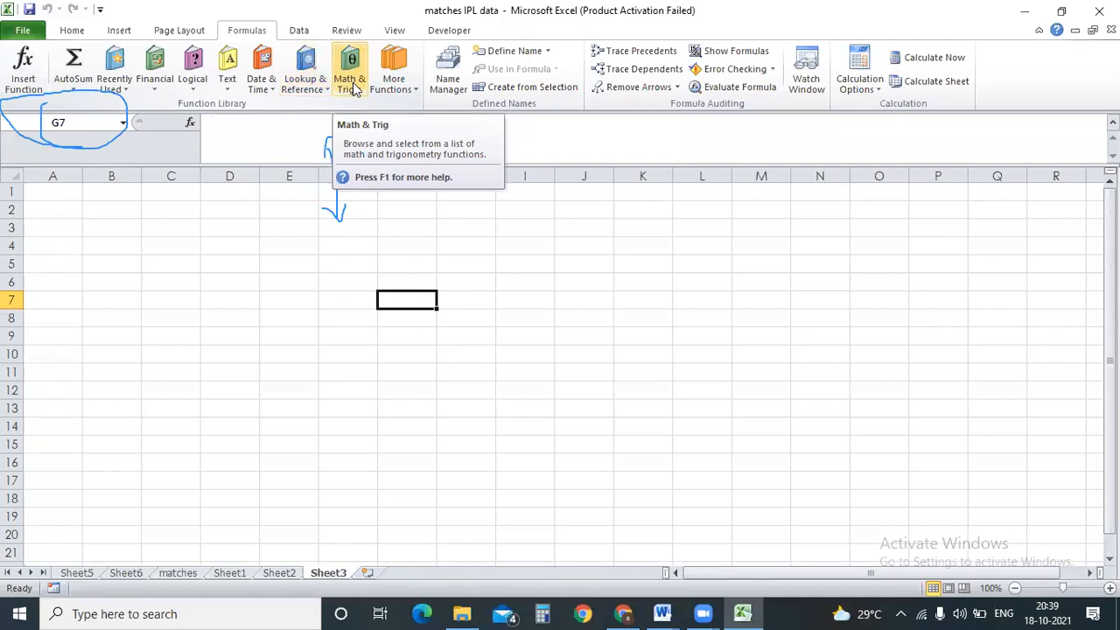
pyautogui.click(299, 31)
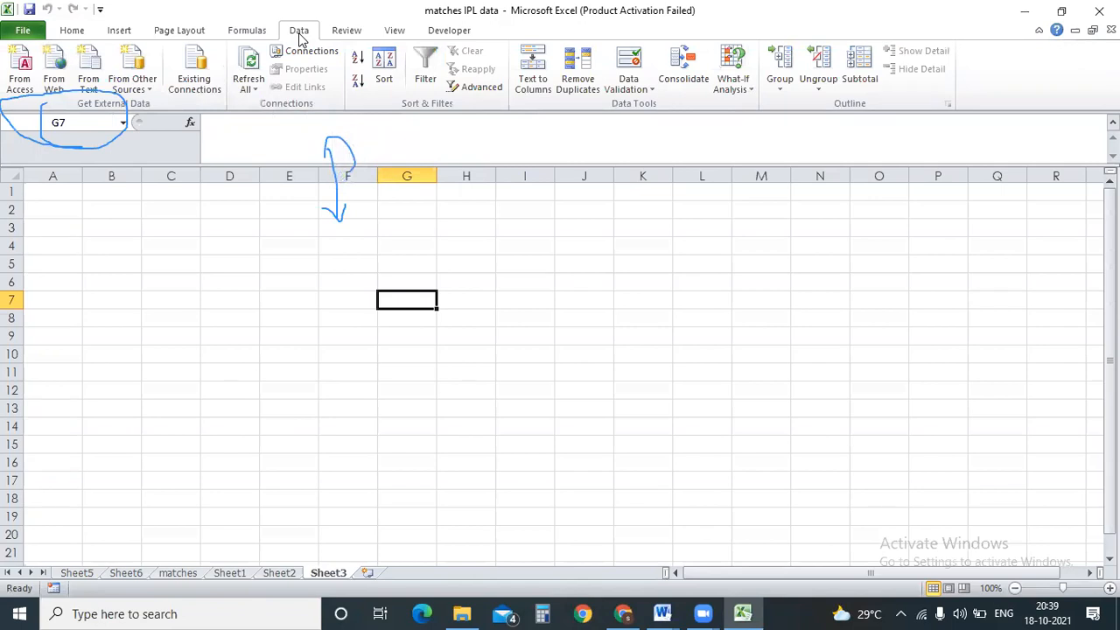
pyautogui.click(345, 32)
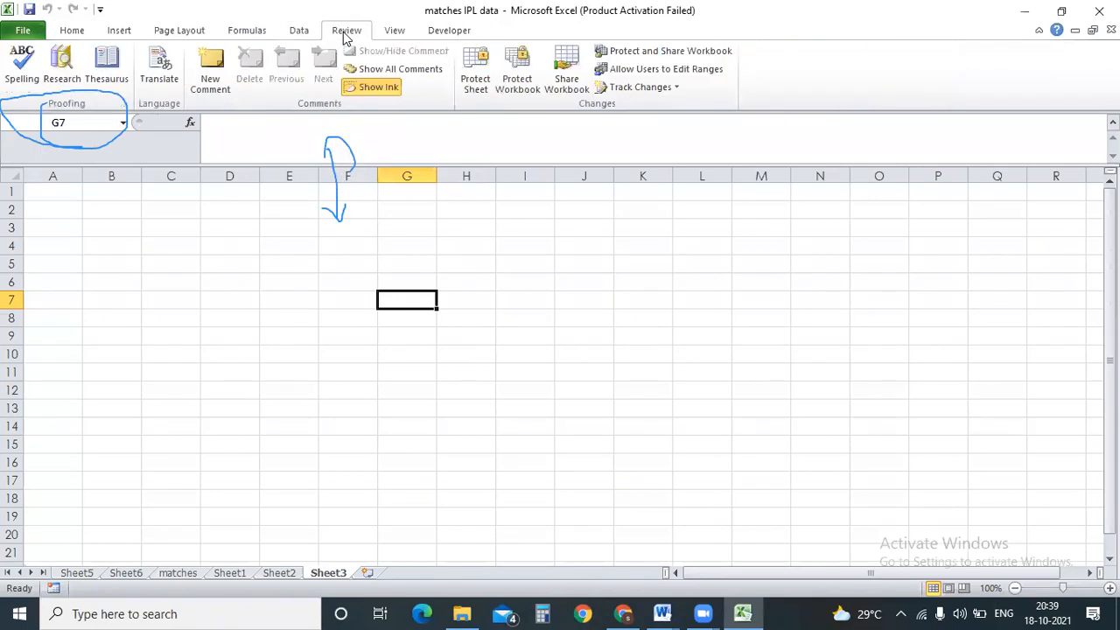
pyautogui.click(399, 32)
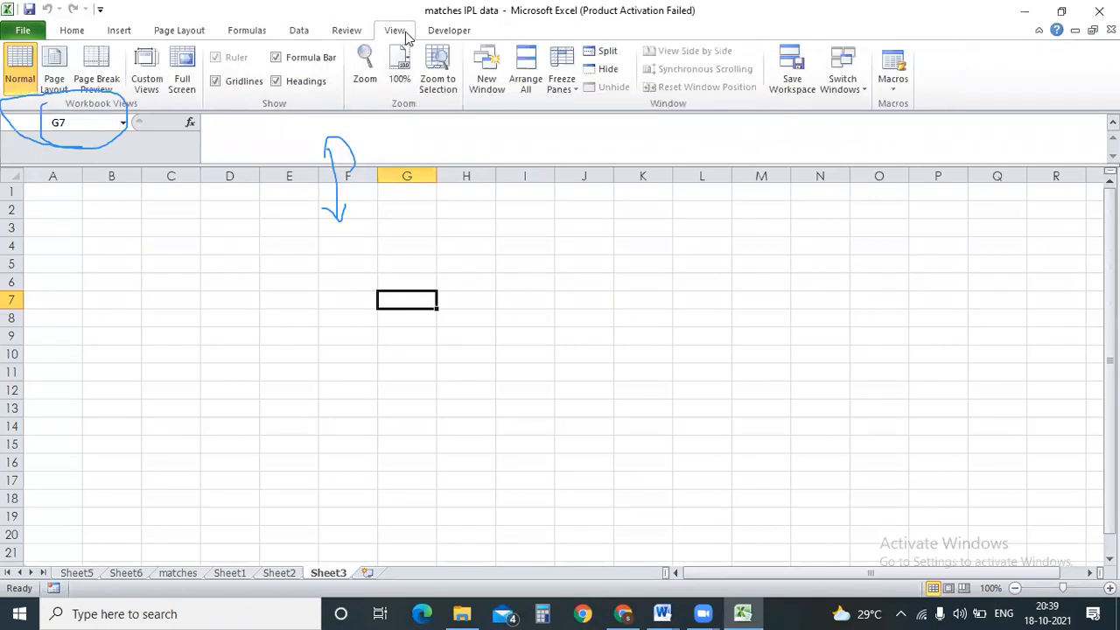
pyautogui.click(346, 32)
pyautogui.click(395, 31)
pyautogui.click(256, 33)
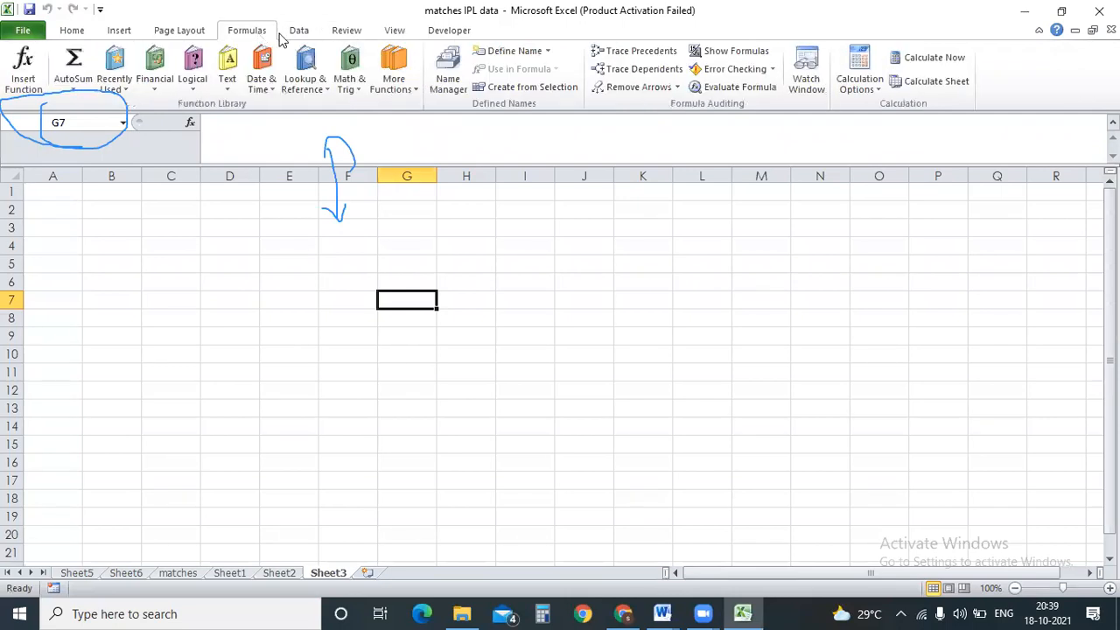
pyautogui.click(299, 33)
# Cycle through Developer, Data, View and Formulas, ending on the Review tab with C7 selected.
pyautogui.click(437, 35)
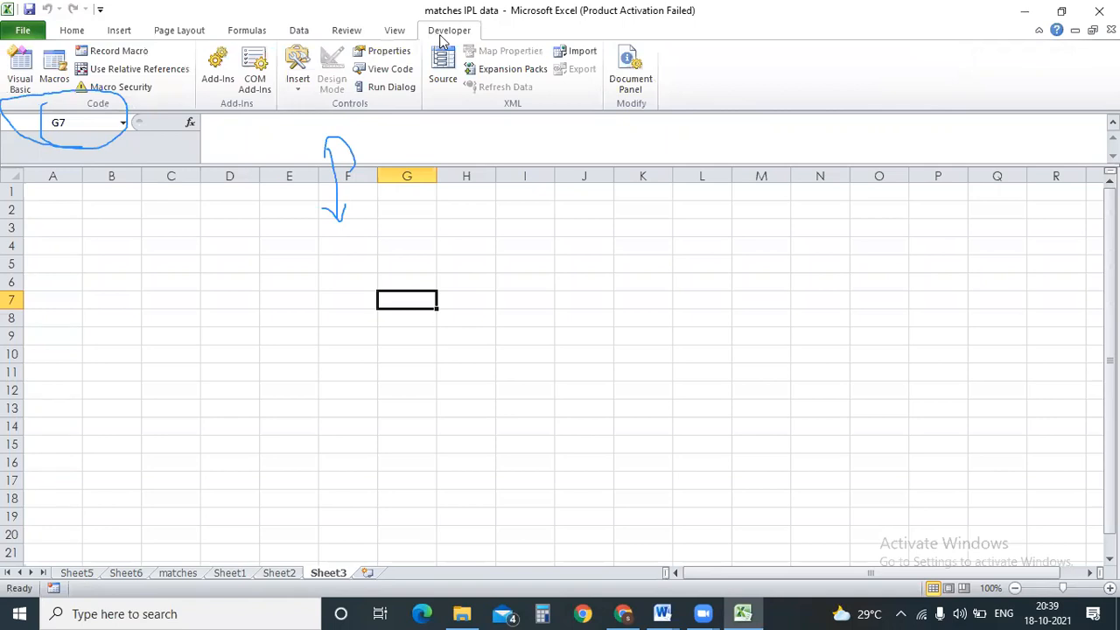
pyautogui.click(300, 31)
pyautogui.click(342, 33)
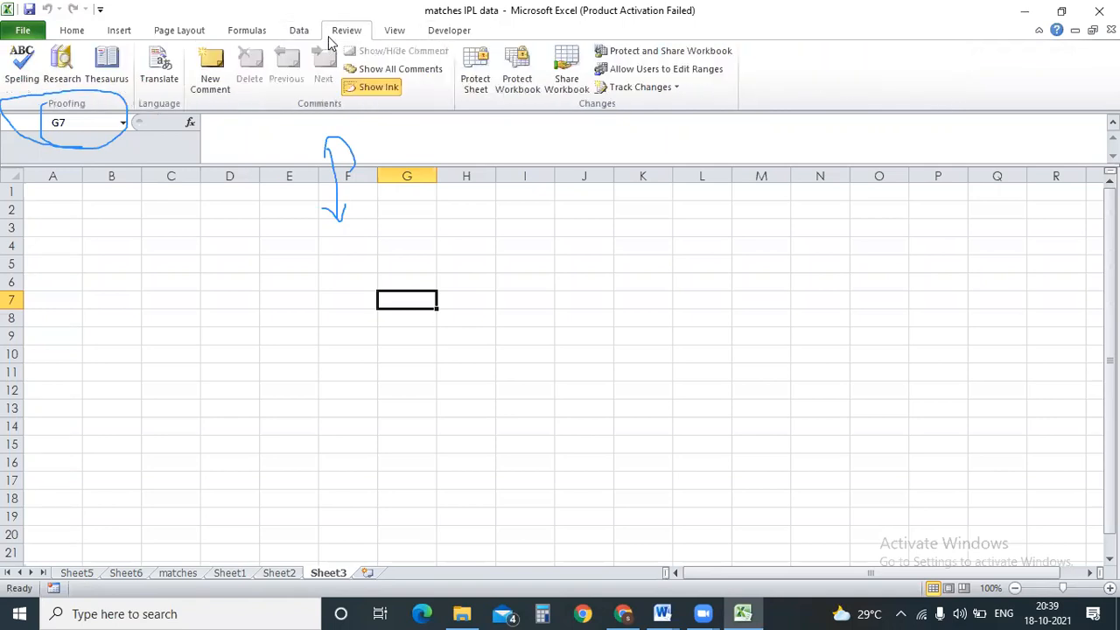
pyautogui.click(393, 32)
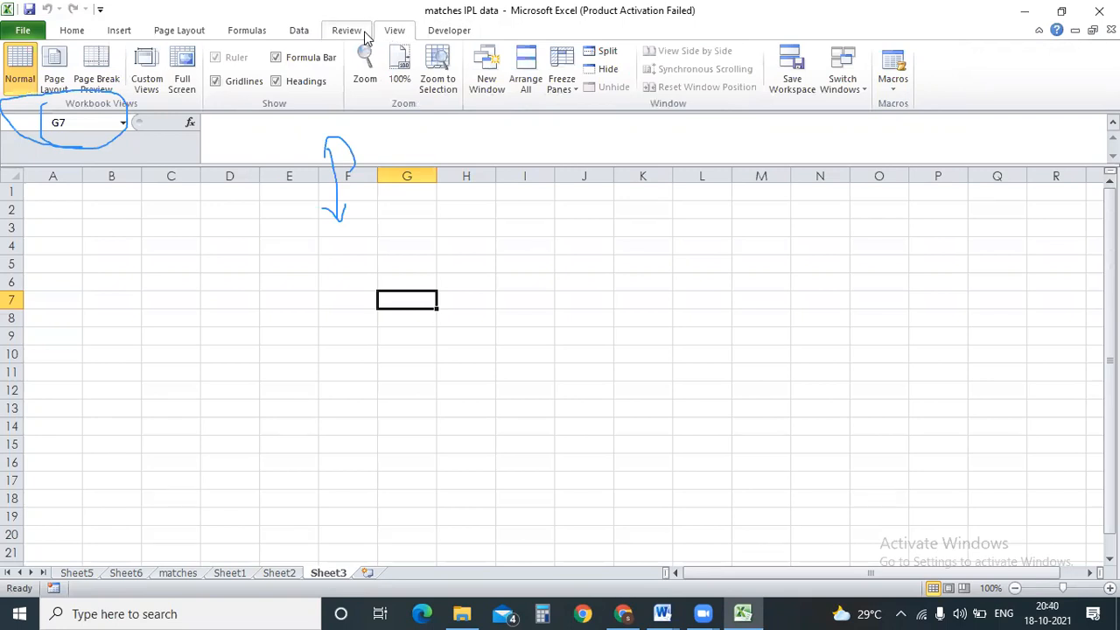
pyautogui.click(366, 37)
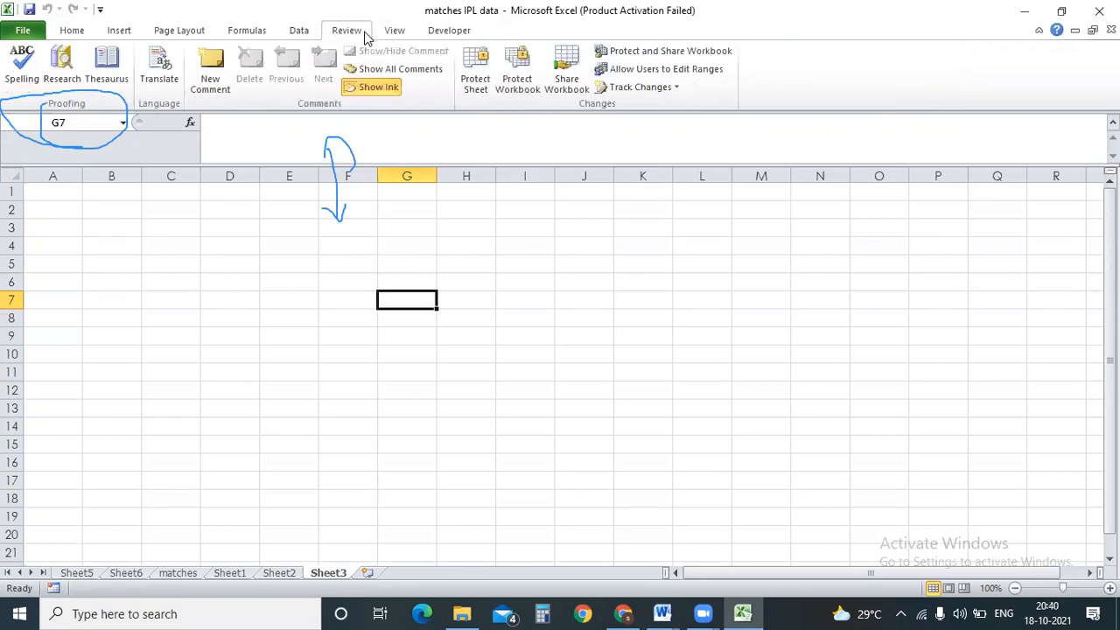
pyautogui.click(251, 31)
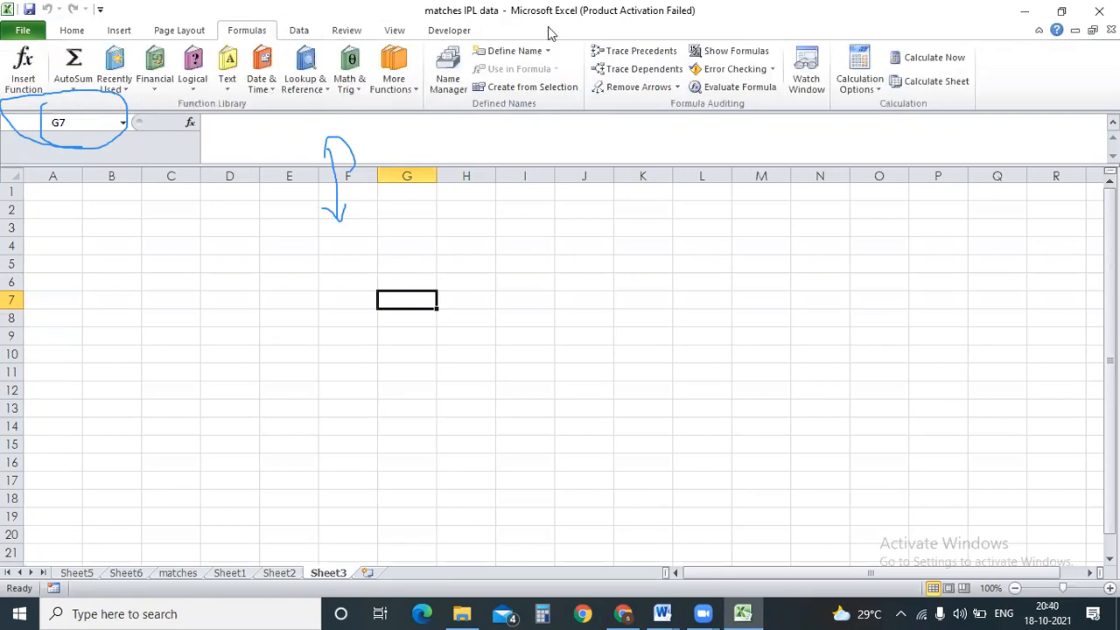
pyautogui.click(462, 31)
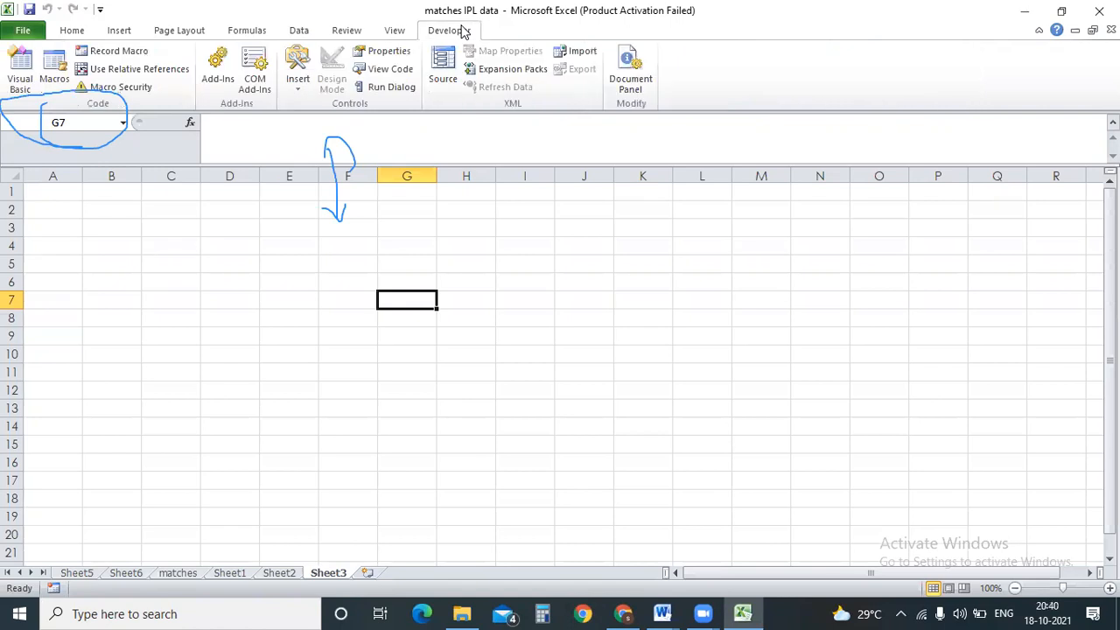
pyautogui.click(298, 32)
pyautogui.click(340, 35)
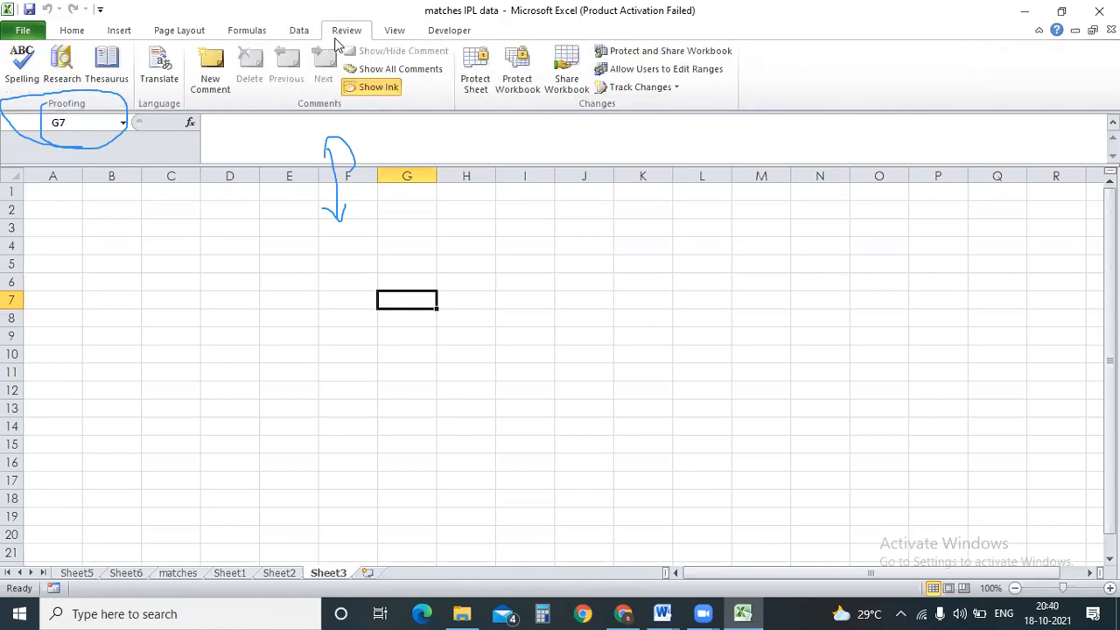
pyautogui.click(189, 297)
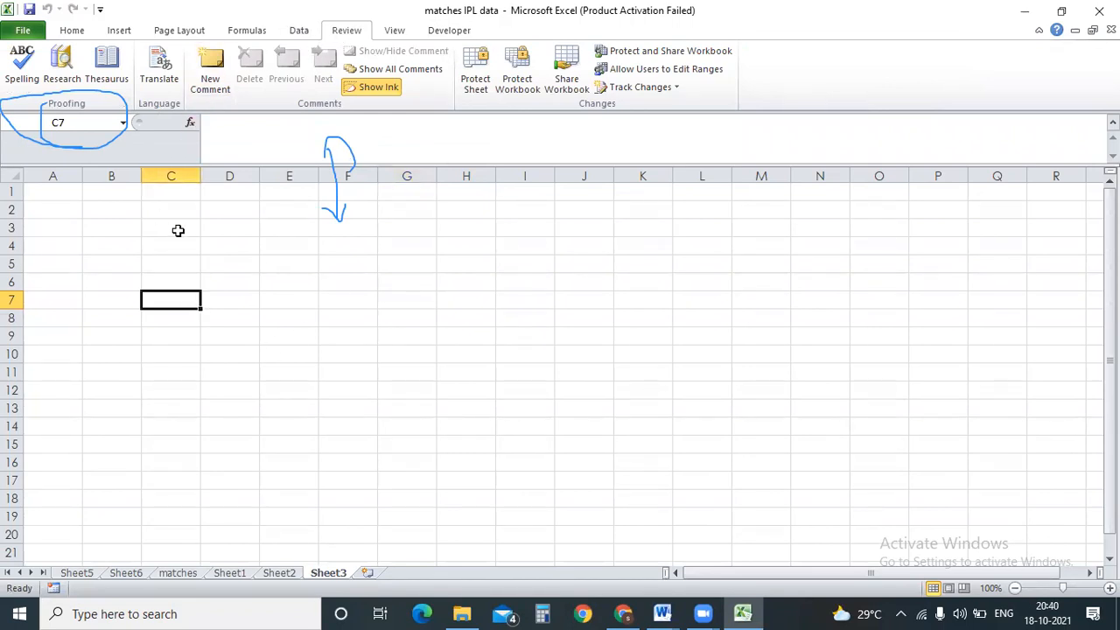
# Visit the matches sheet, select all then F4, and return to Sheet3 with Ctrl+Page Down.
pyautogui.click(170, 573)
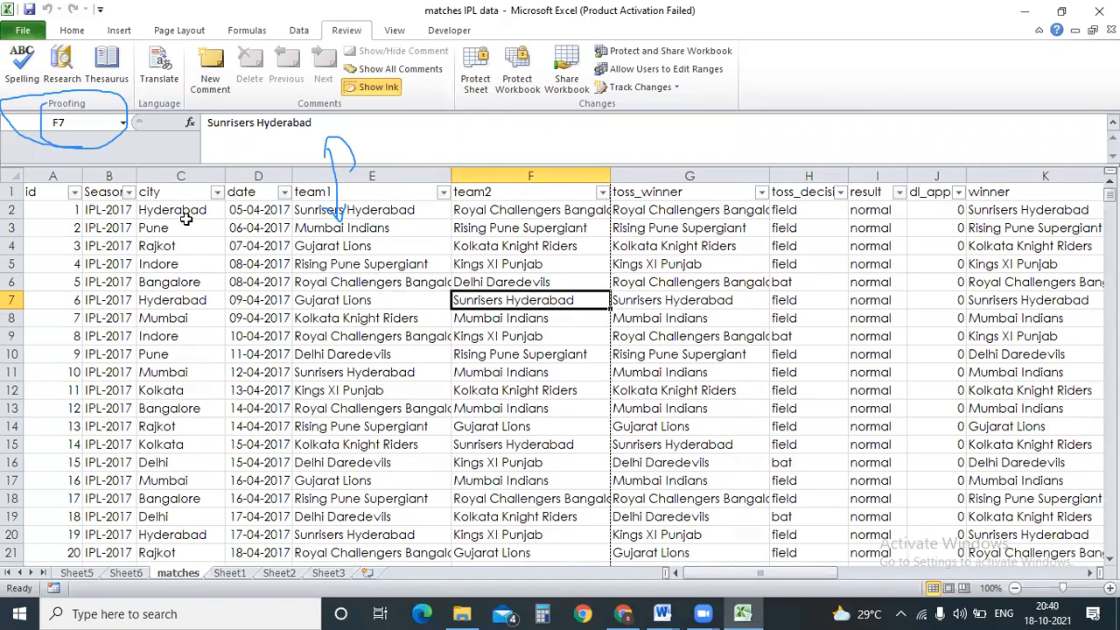
pyautogui.click(22, 179)
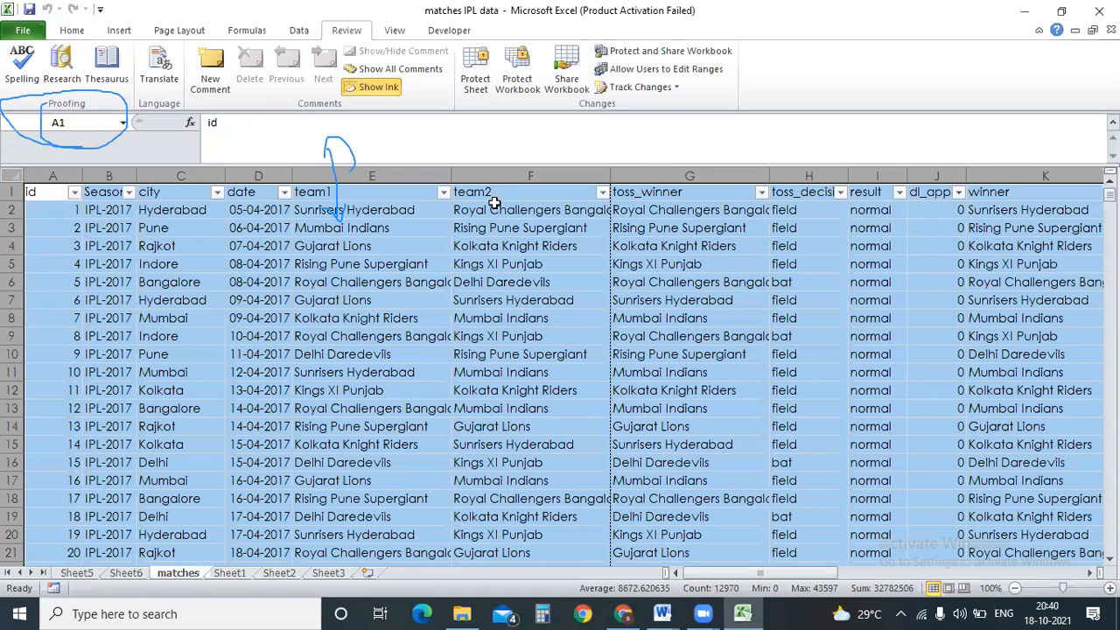
pyautogui.click(453, 244)
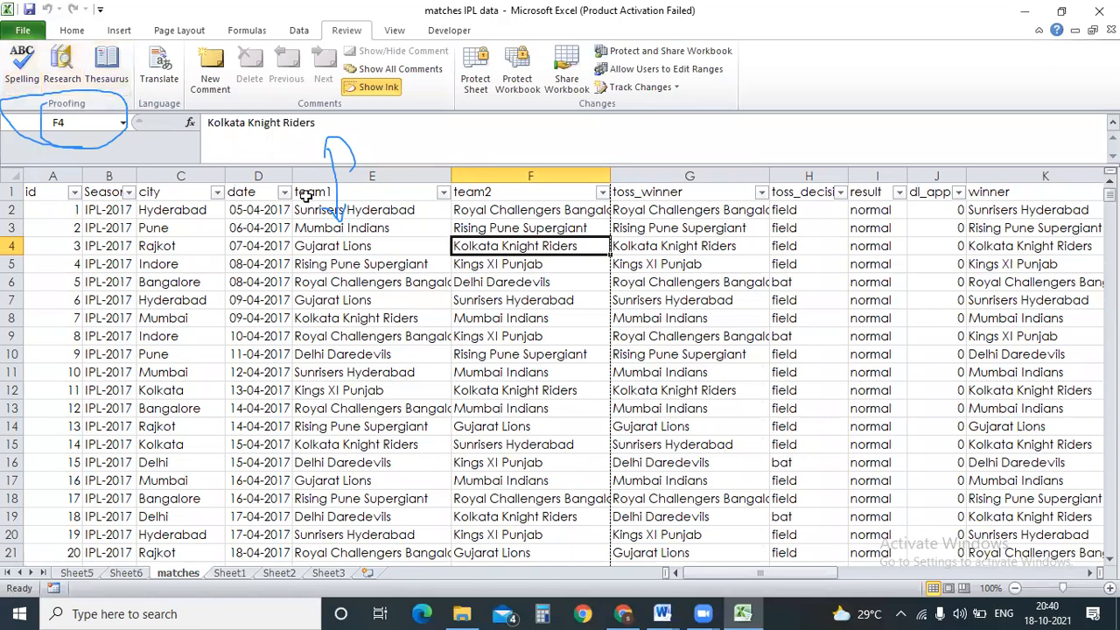
pyautogui.hotkey('ctrl', 'pagedown')
pyautogui.hotkey('ctrl', 'pagedown')
pyautogui.hotkey('ctrl', 'pagedown')
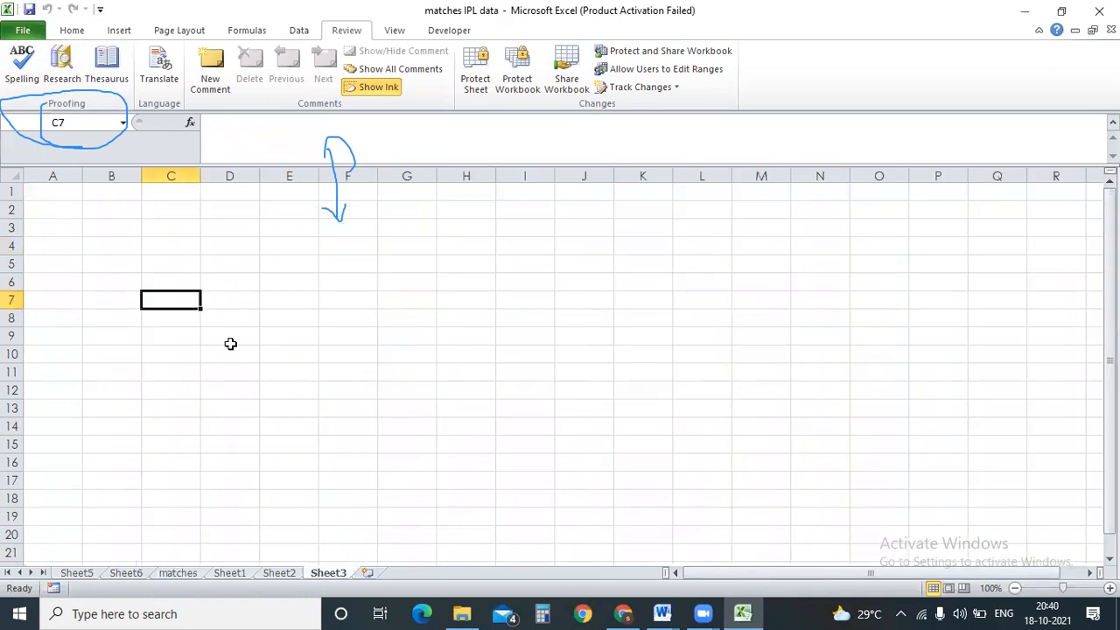
# Enter 'Tech Vedha Technologies' in cell C3.
pyautogui.click(181, 229)
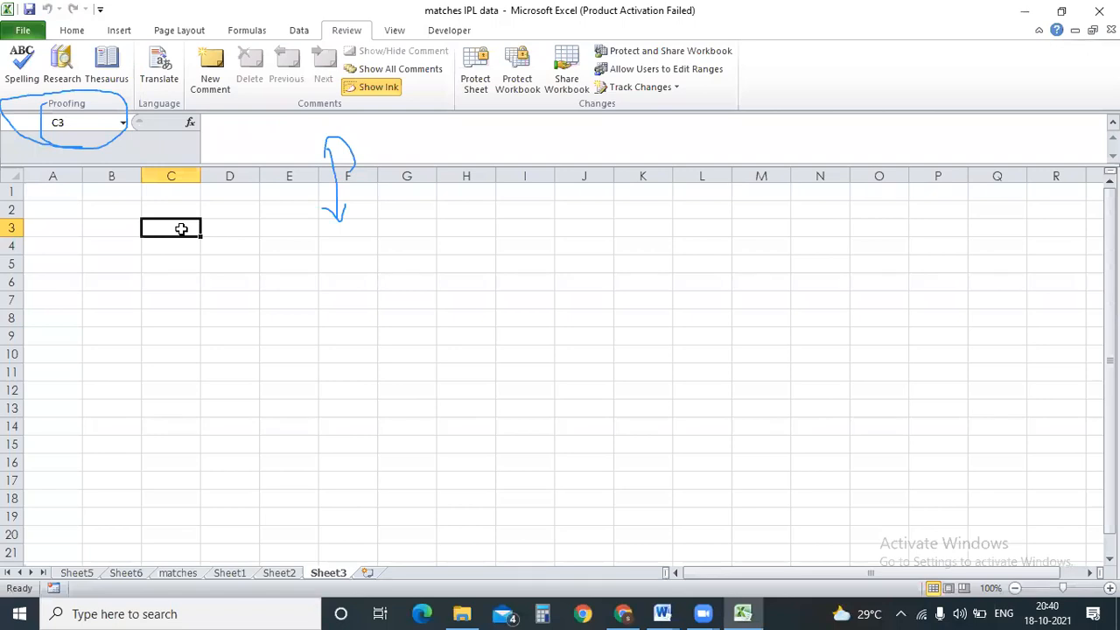
pyautogui.write('Te')
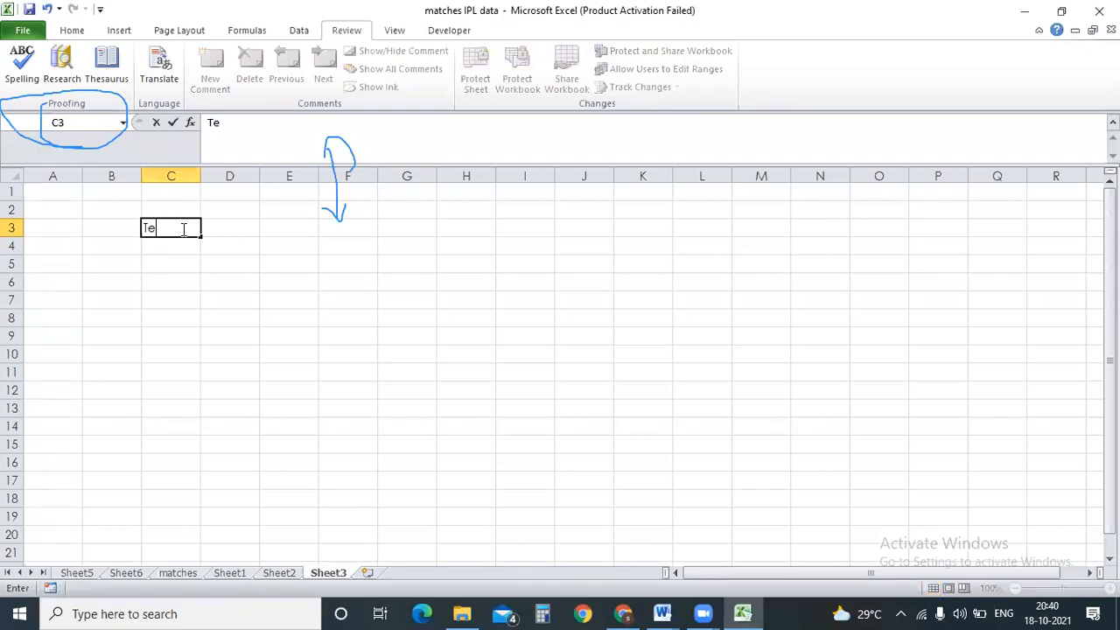
pyautogui.write('ch Vedha Techno;logies')
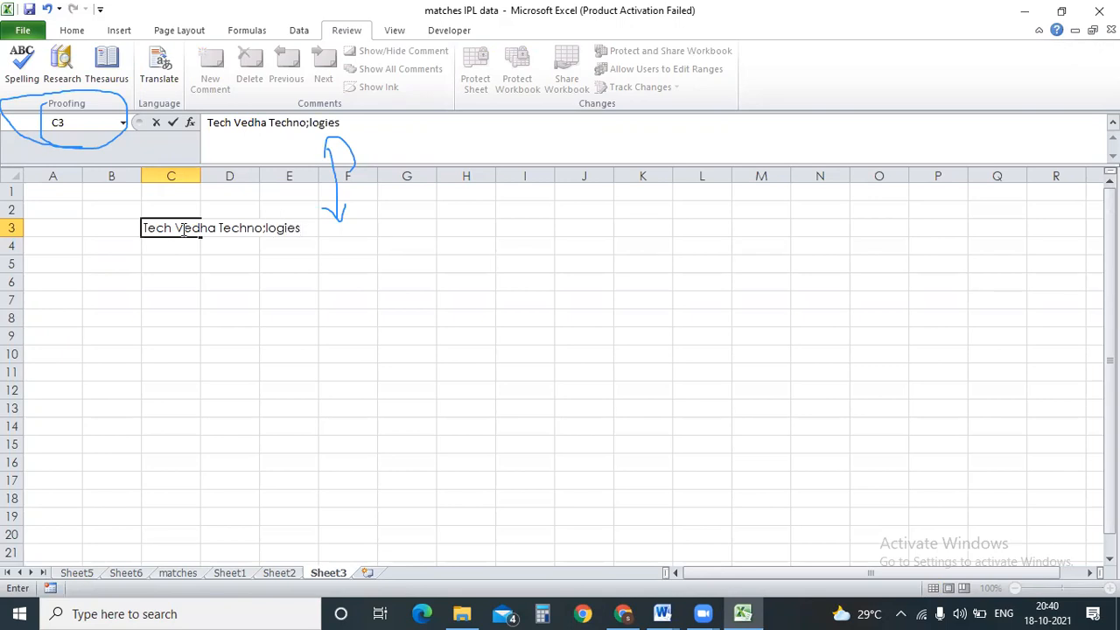
pyautogui.press('BackSpace')
pyautogui.press('BackSpace')
pyautogui.press('BackSpace')
pyautogui.press('BackSpace')
pyautogui.press('BackSpace')
pyautogui.press('BackSpace')
pyautogui.press('BackSpace')
pyautogui.write('logies')
pyautogui.press('Return')
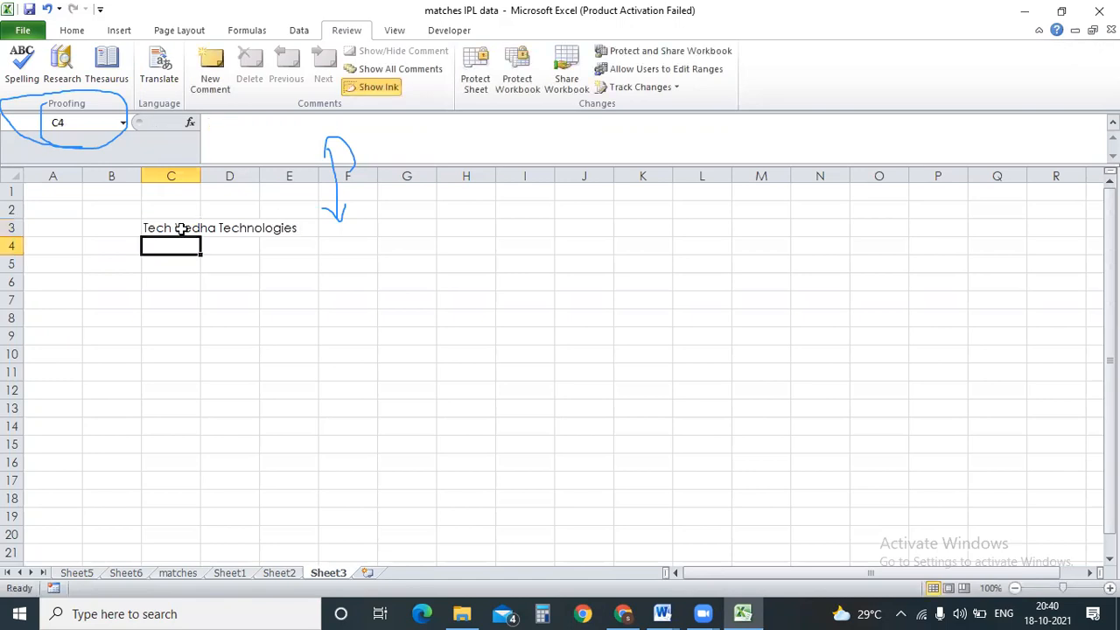
# Type 'I have been working at Infosys as a softare w/enginneer' into C4.
pyautogui.write('I have ')
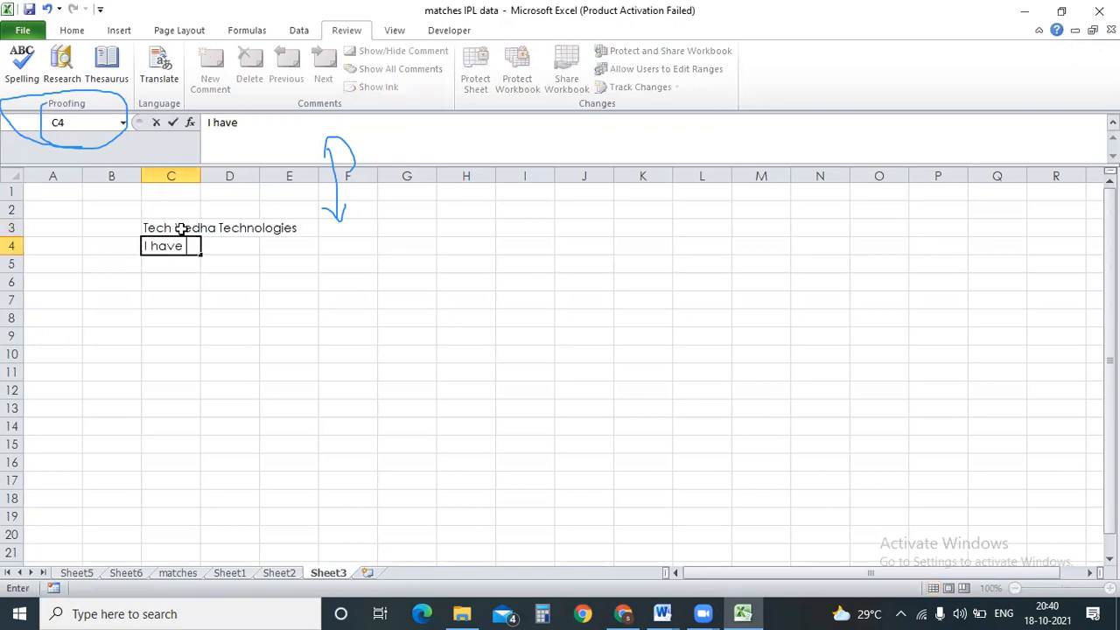
pyautogui.write('been working')
pyautogui.press('BackSpace')
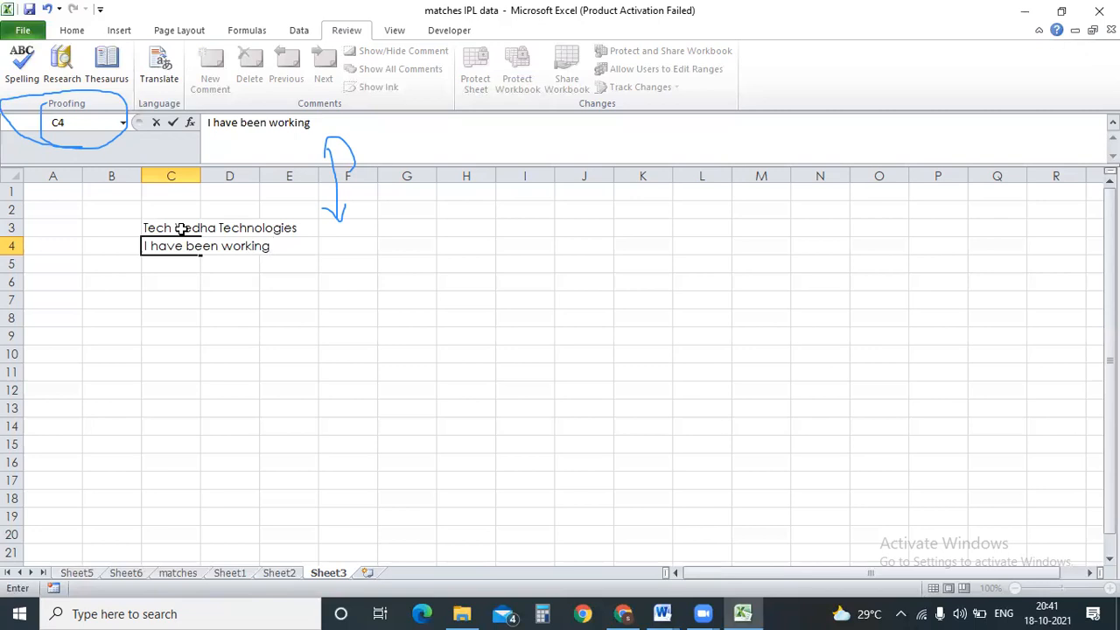
pyautogui.write('at n')
pyautogui.press('BackSpace')
pyautogui.write('Infosys ')
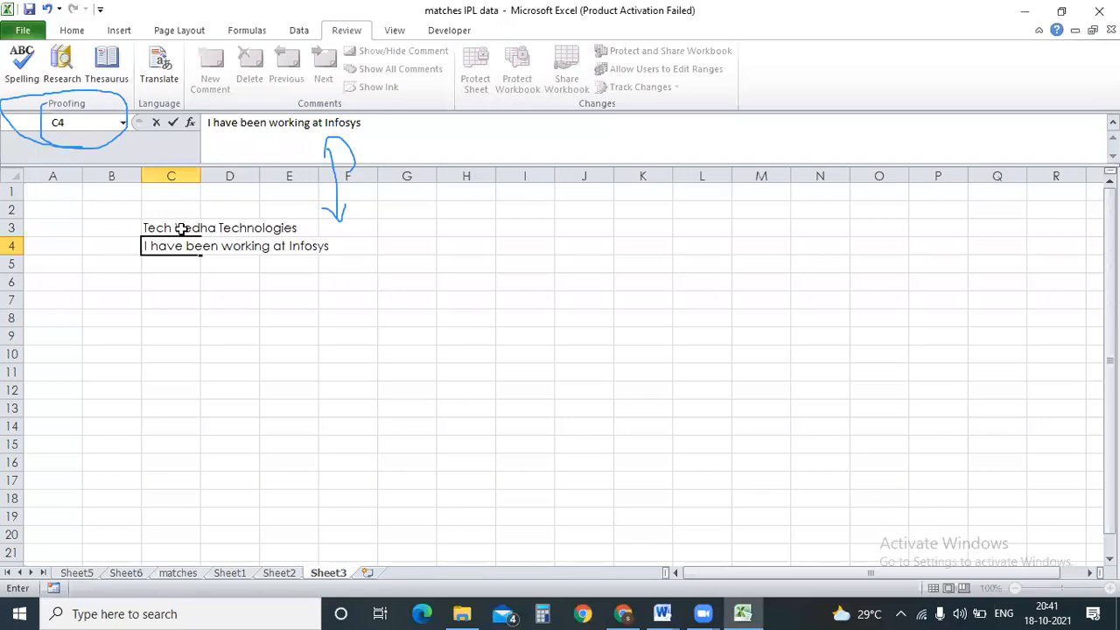
pyautogui.write('as a soft')
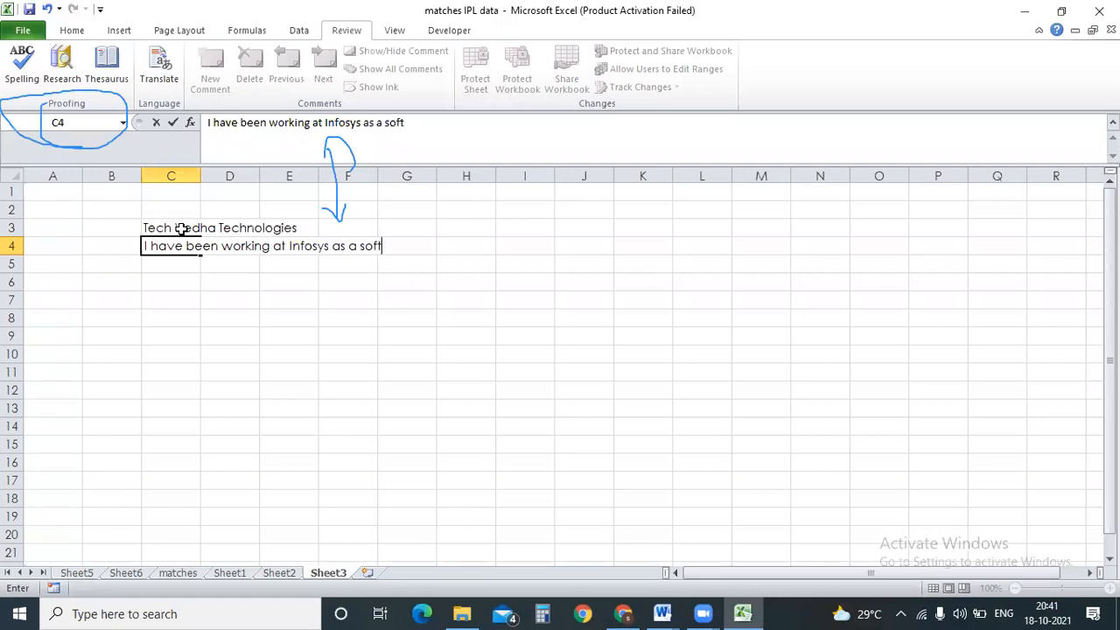
pyautogui.write('are w')
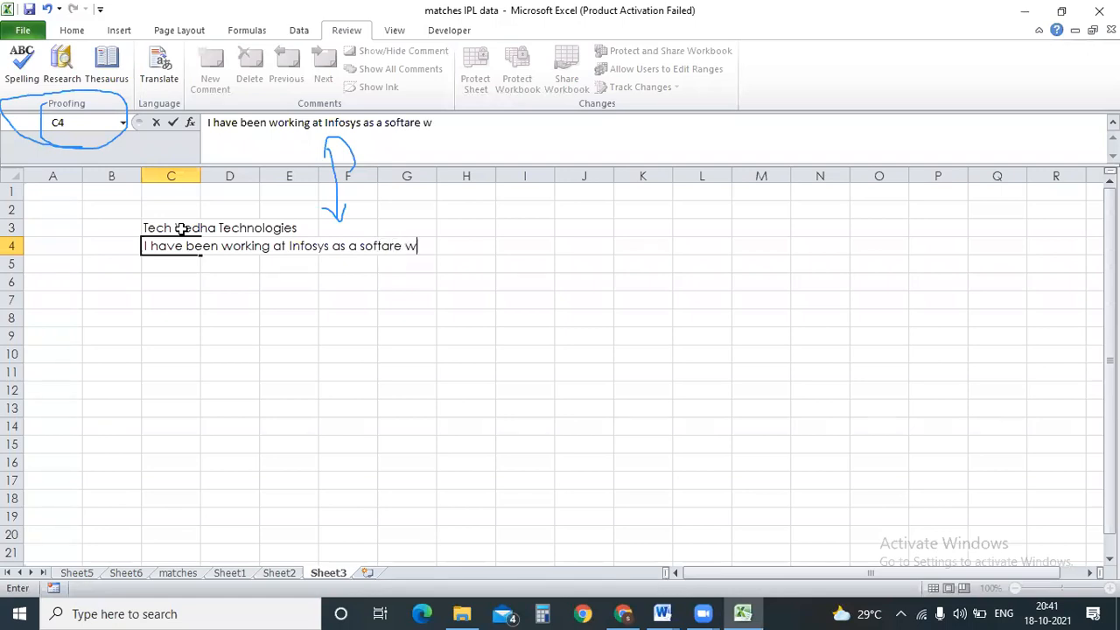
pyautogui.write('/enginneer')
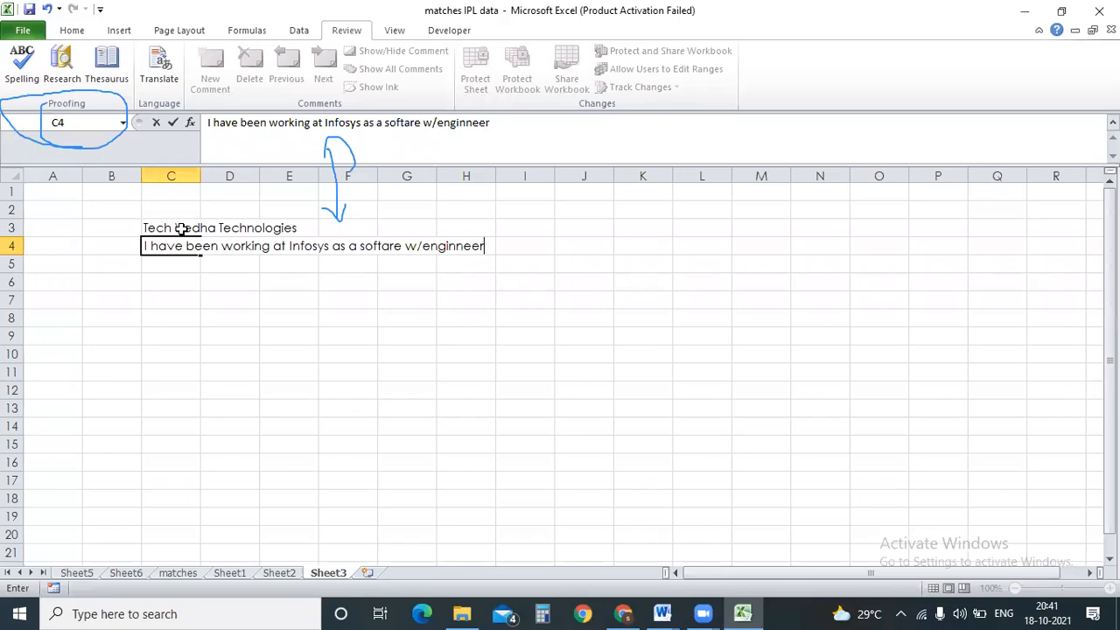
pyautogui.click(213, 366)
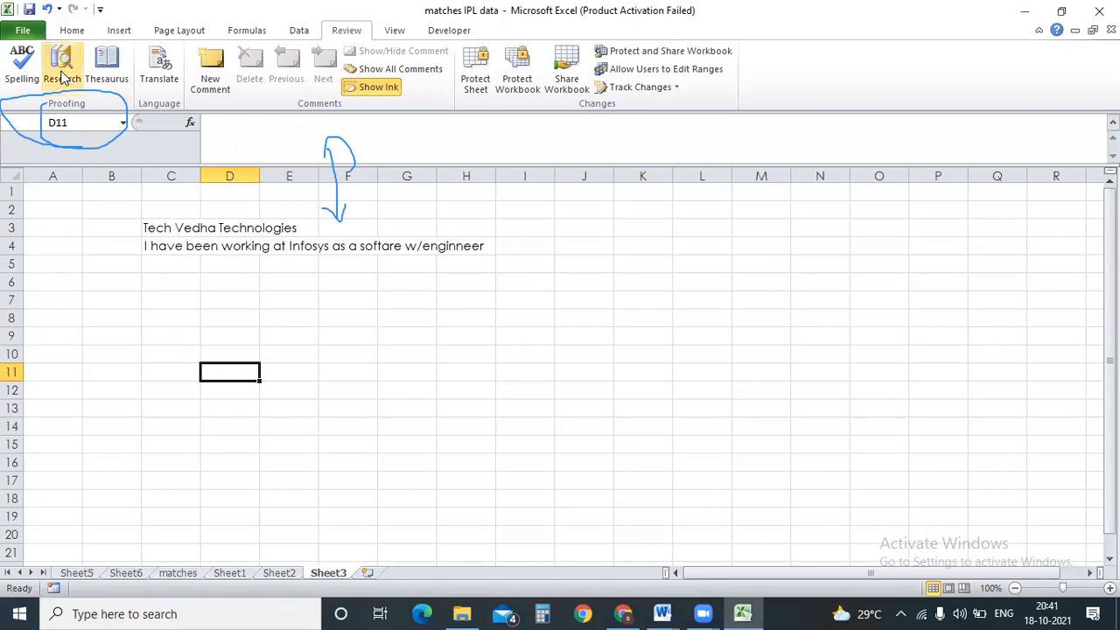
# Run the spell check, changing 'softare' to 'software' and 'enginneer' to 'engineer'.
pyautogui.click(23, 75)
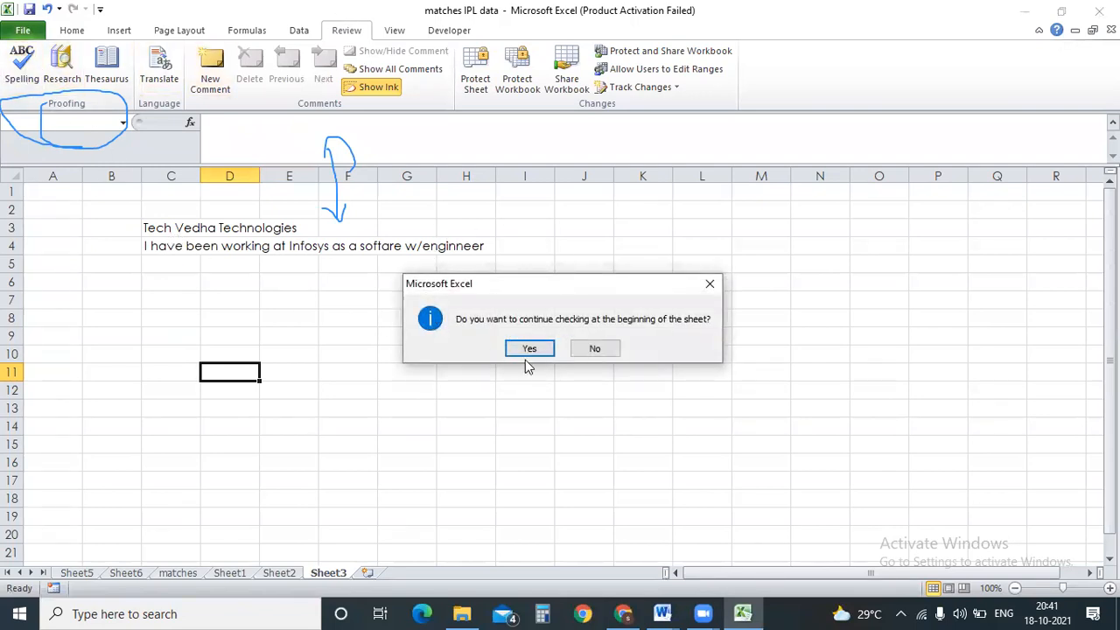
pyautogui.click(520, 349)
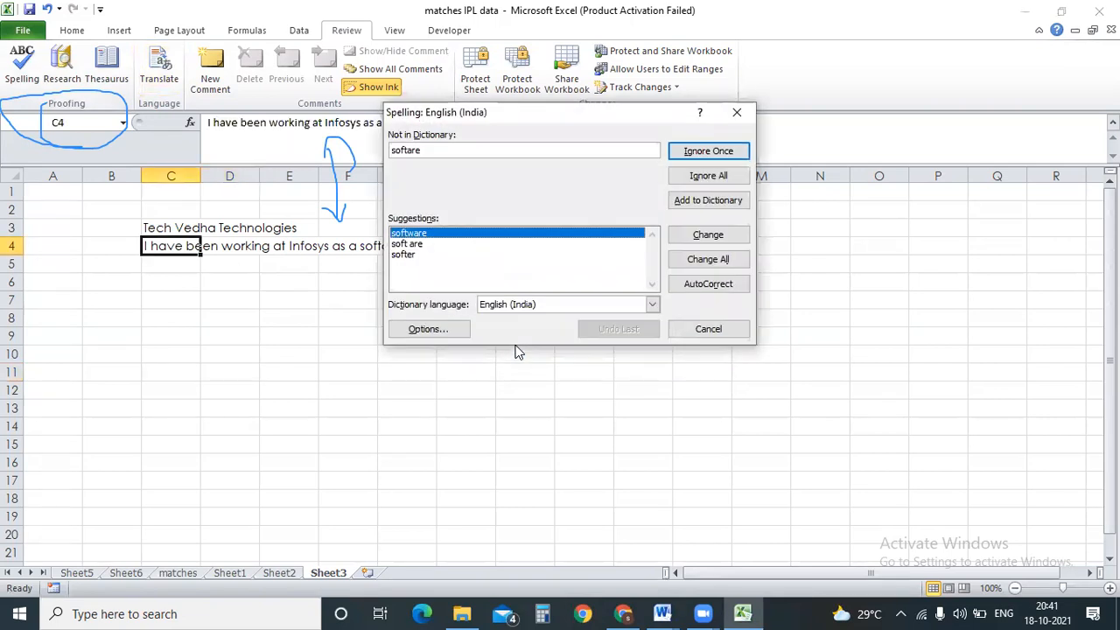
pyautogui.moveTo(516, 116); pyautogui.dragTo(760, 116)
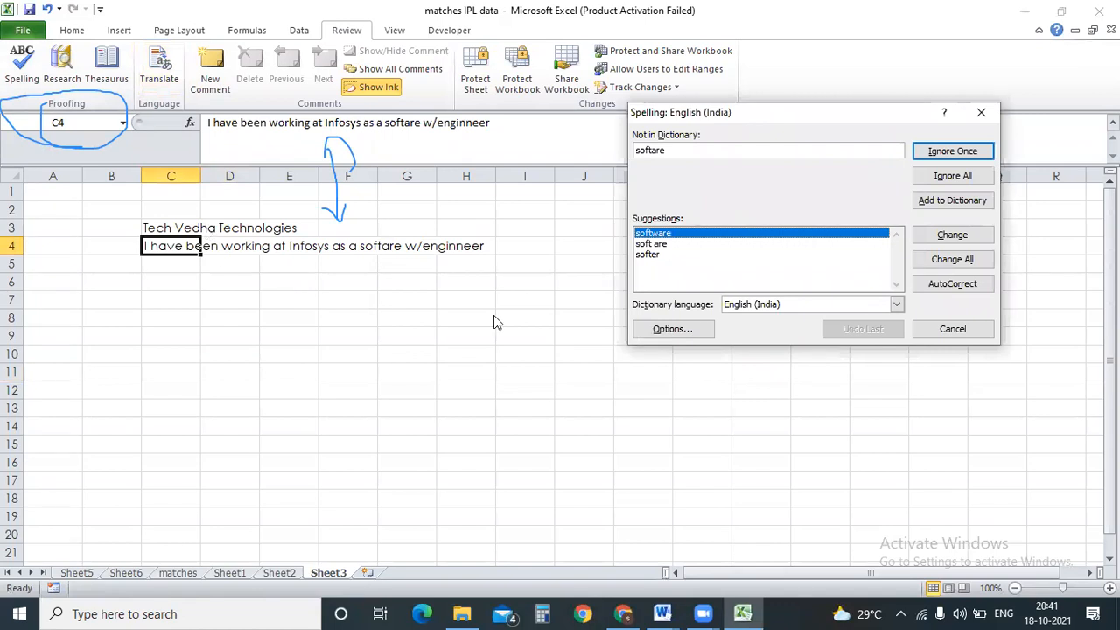
pyautogui.moveTo(665, 148); pyautogui.dragTo(613, 151)
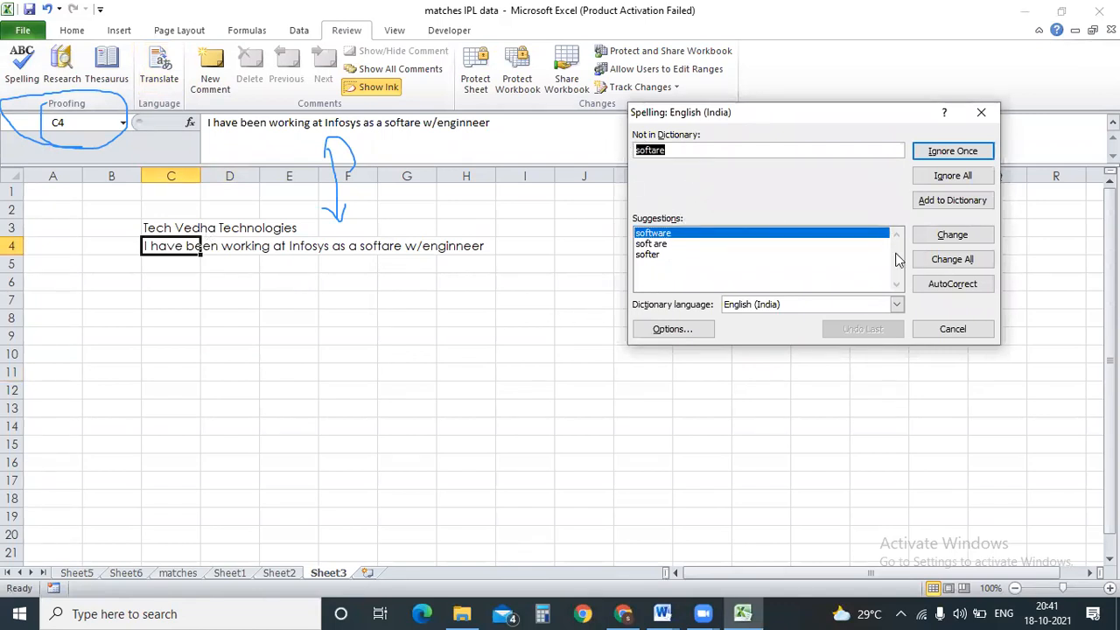
pyautogui.click(959, 238)
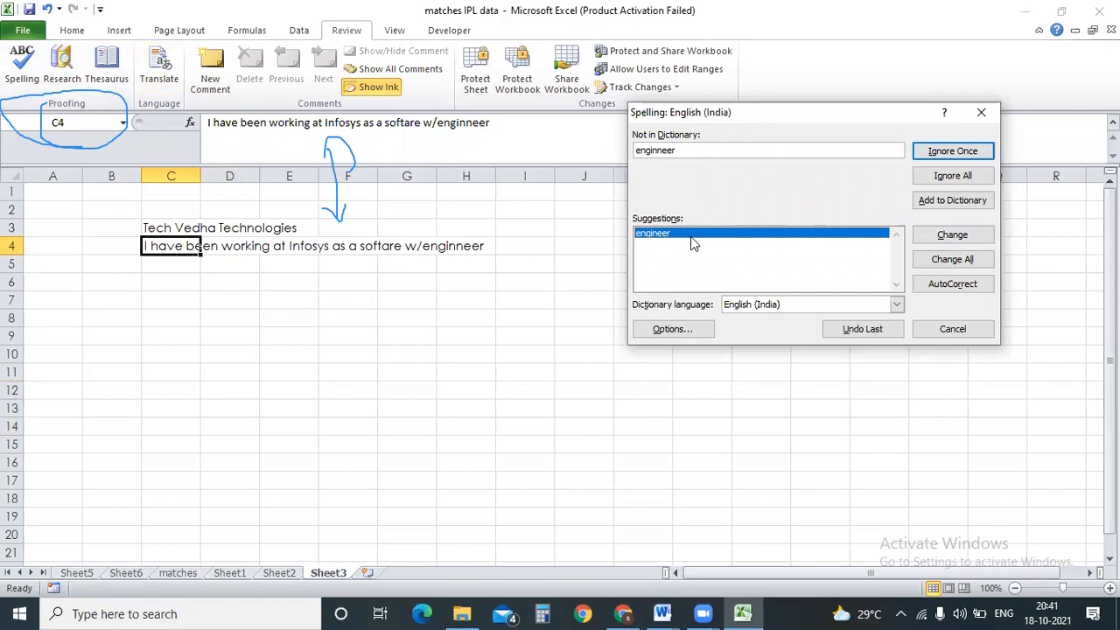
pyautogui.click(953, 236)
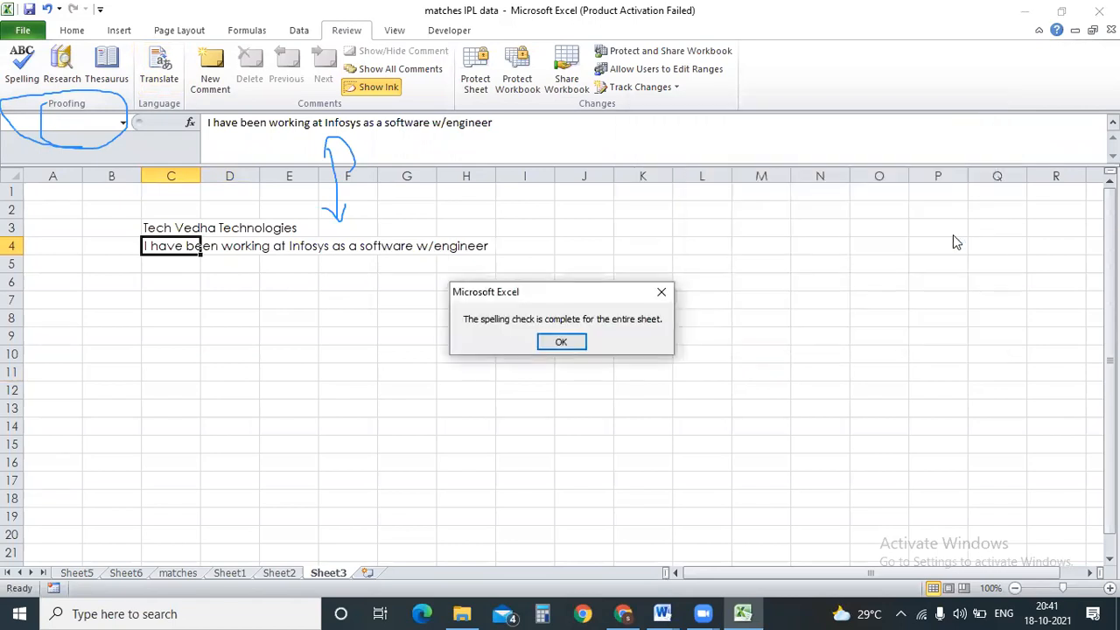
pyautogui.click(557, 345)
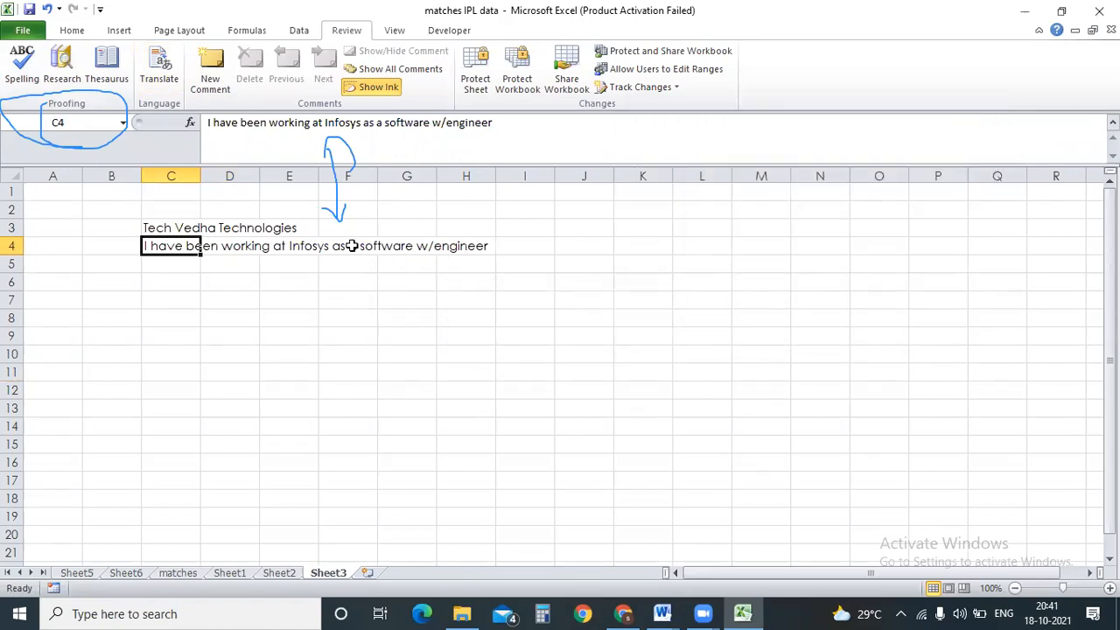
# Delete the stray 'w/' before 'engineer' in the formula bar and commit C4.
pyautogui.doubleClick(441, 123)
pyautogui.press('Delete')
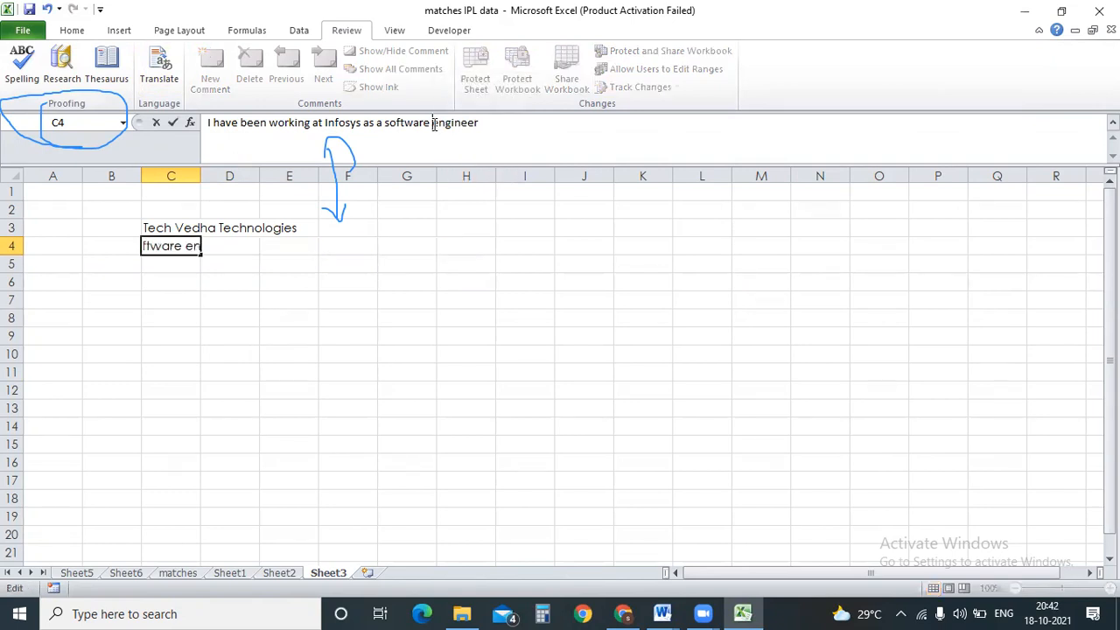
pyautogui.click(267, 388)
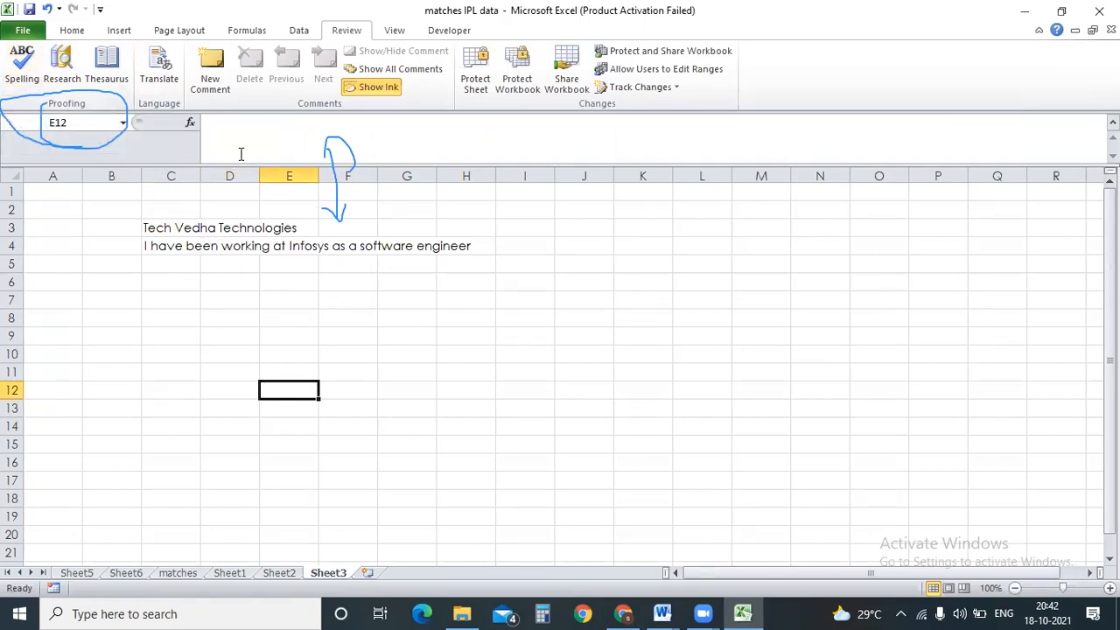
pyautogui.click(244, 268)
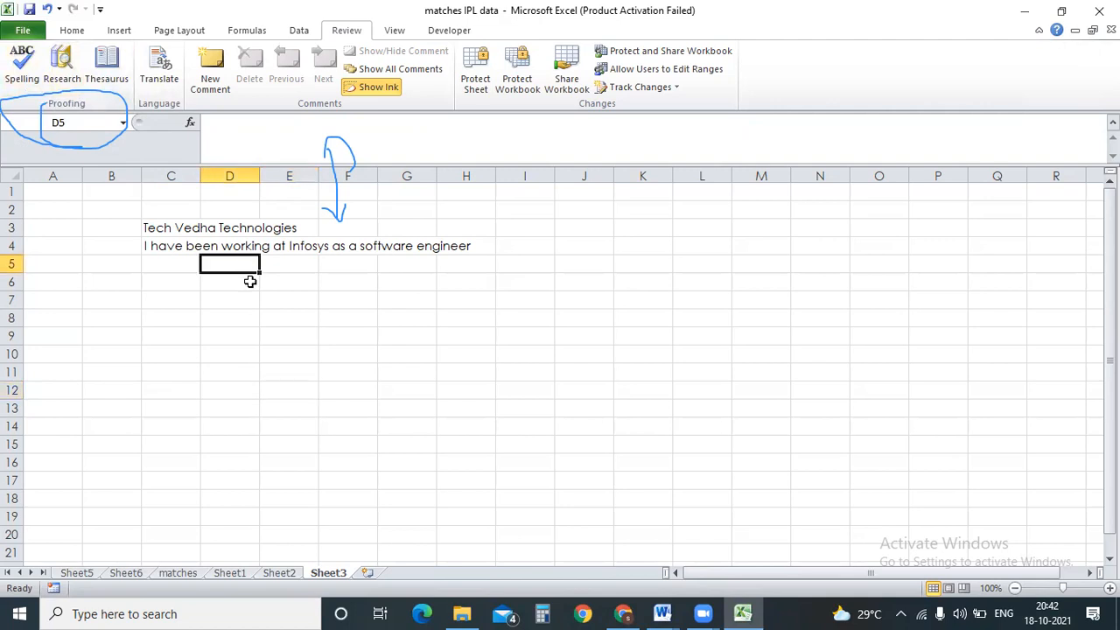
# Look up 'software' from C4's sentence in the Research pane's thesaurus.
pyautogui.click(169, 245)
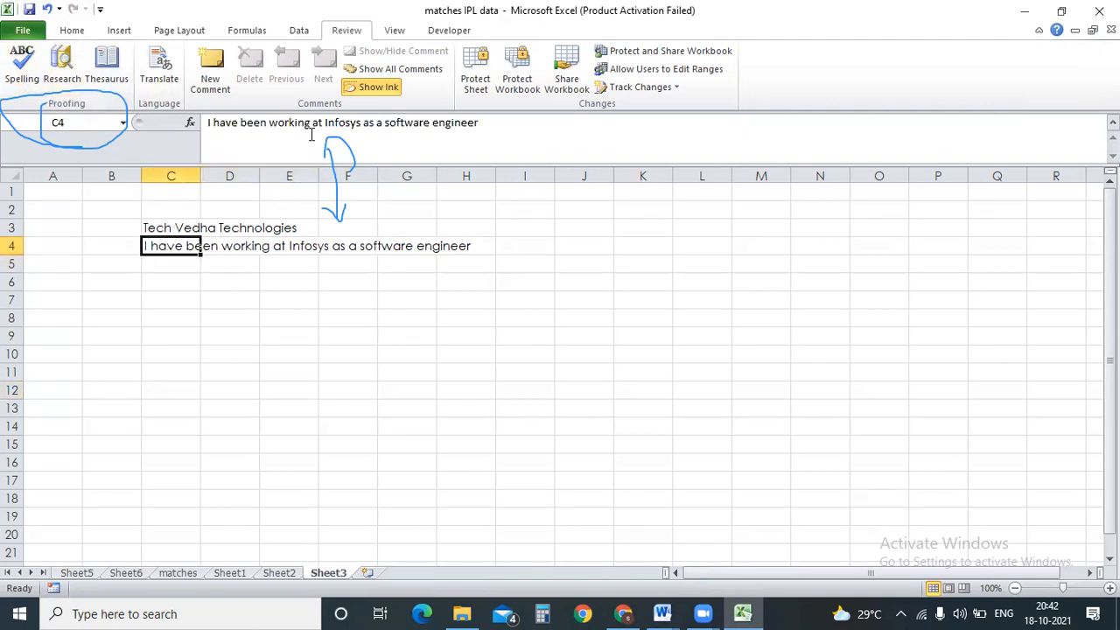
pyautogui.doubleClick(407, 122)
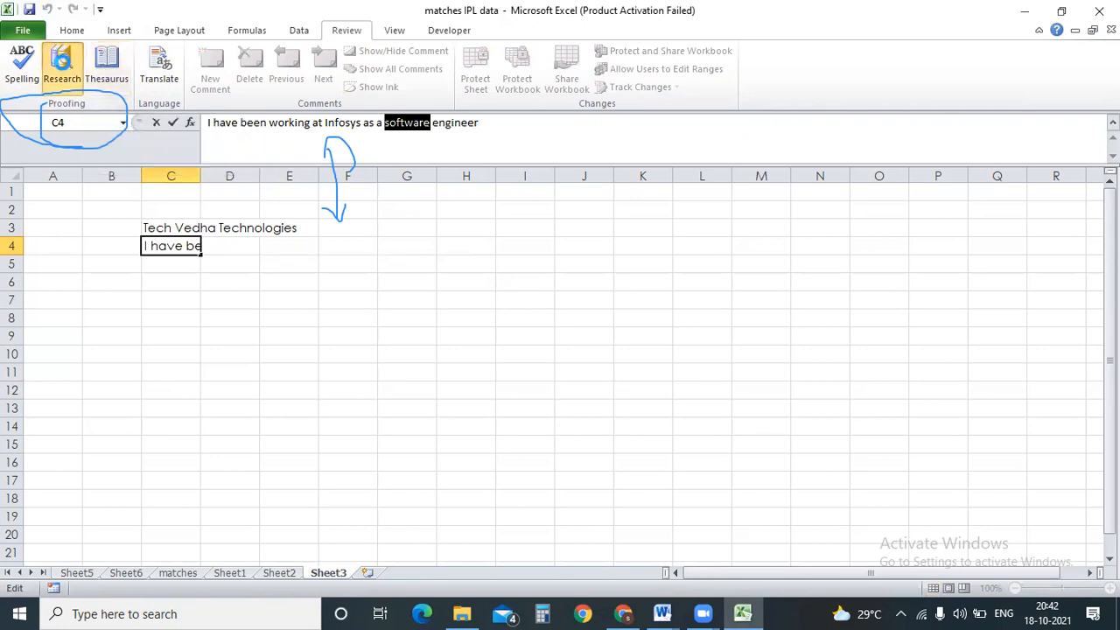
pyautogui.click(61, 63)
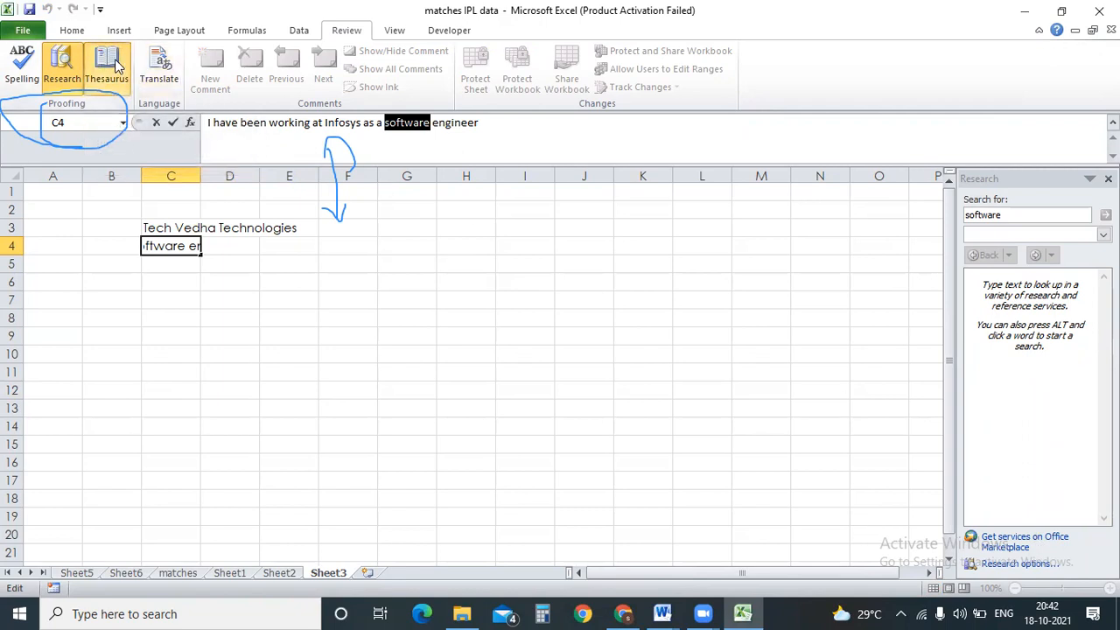
pyautogui.click(347, 374)
pyautogui.click(106, 70)
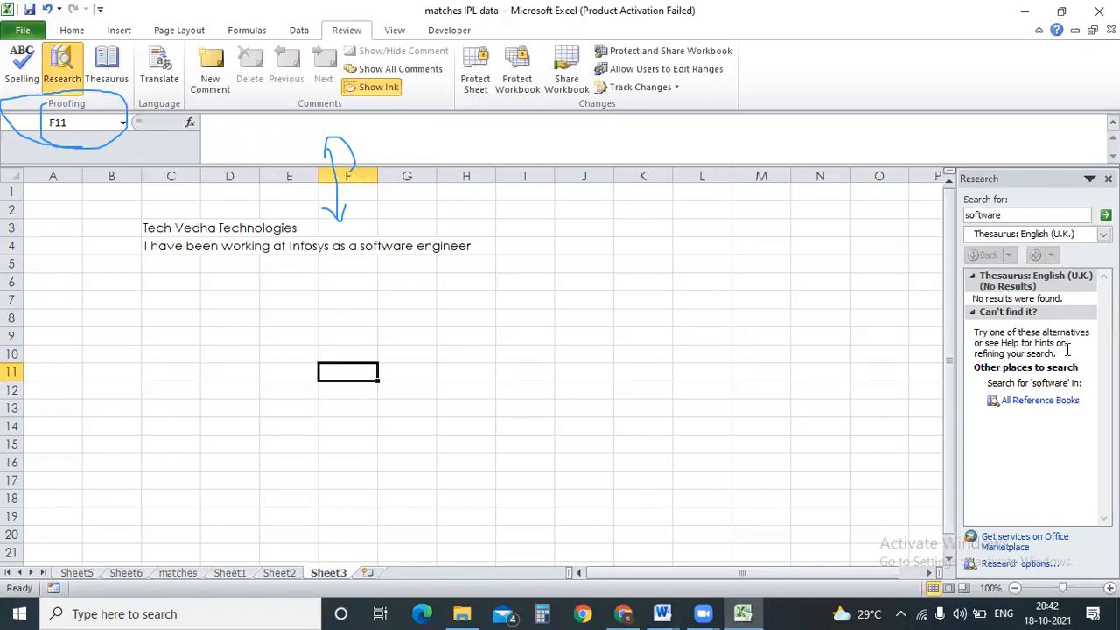
pyautogui.click(723, 313)
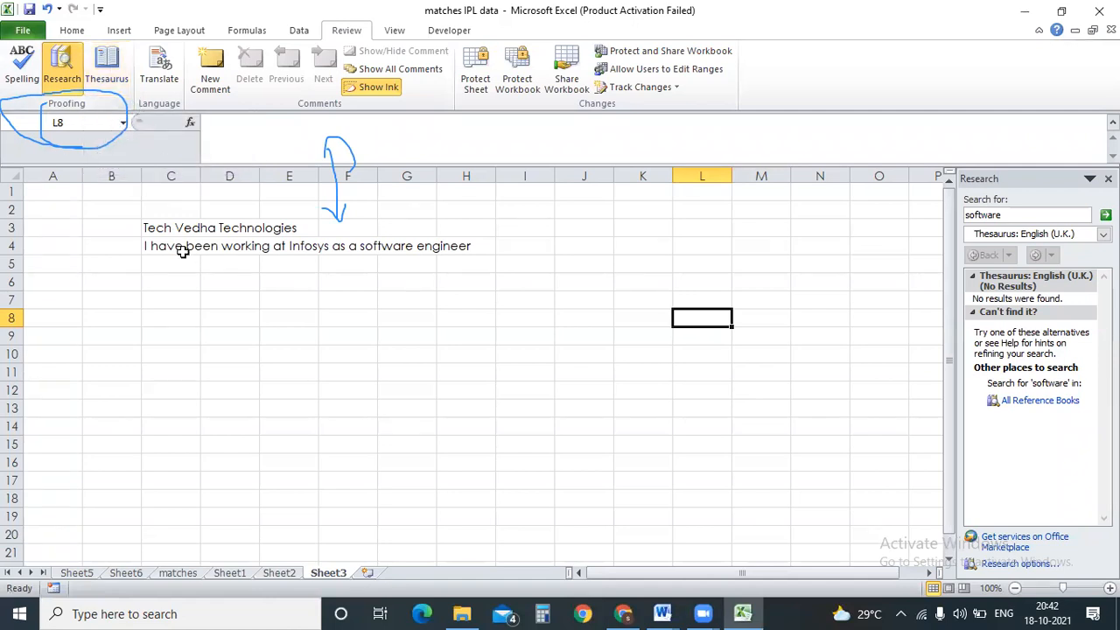
pyautogui.click(172, 316)
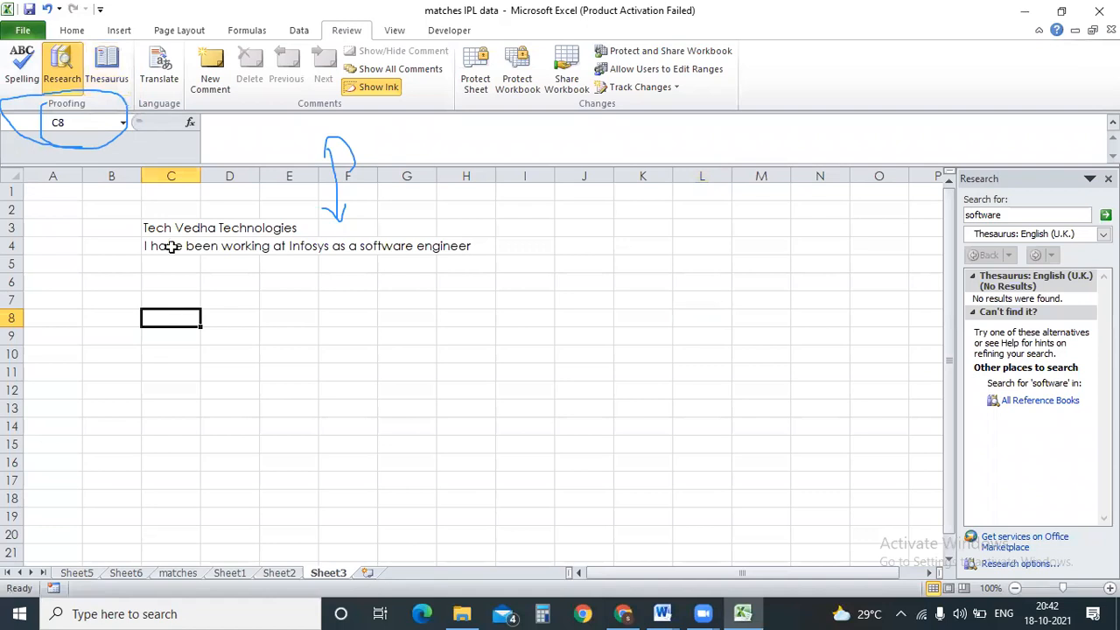
pyautogui.click(167, 227)
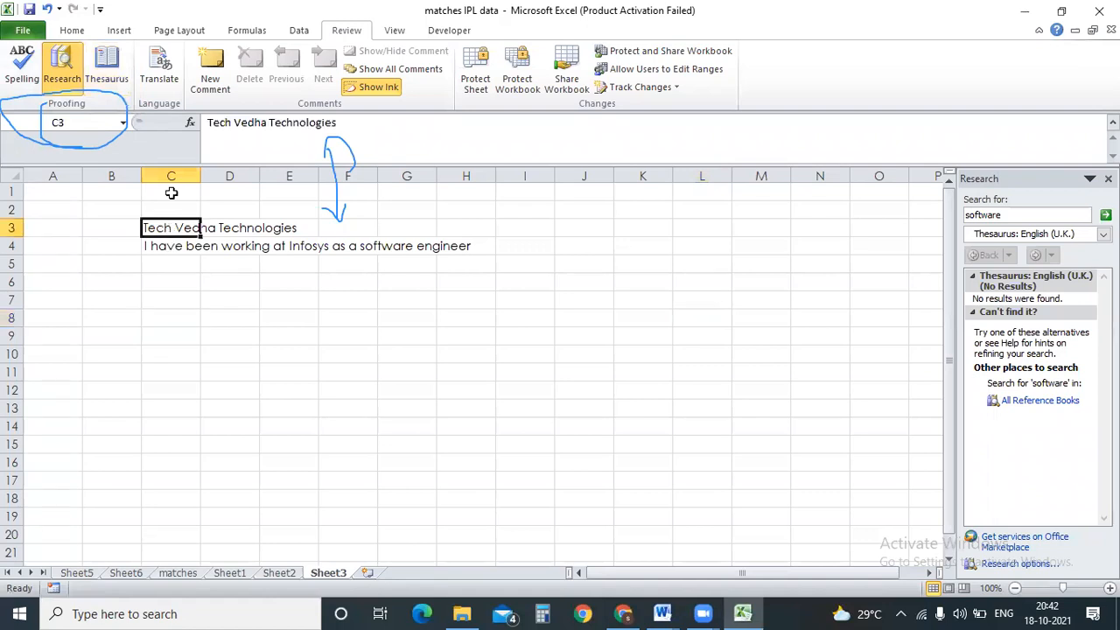
# Translate Tech Vedha Technologies into Telugu and paste the result into K8.
pyautogui.click(162, 74)
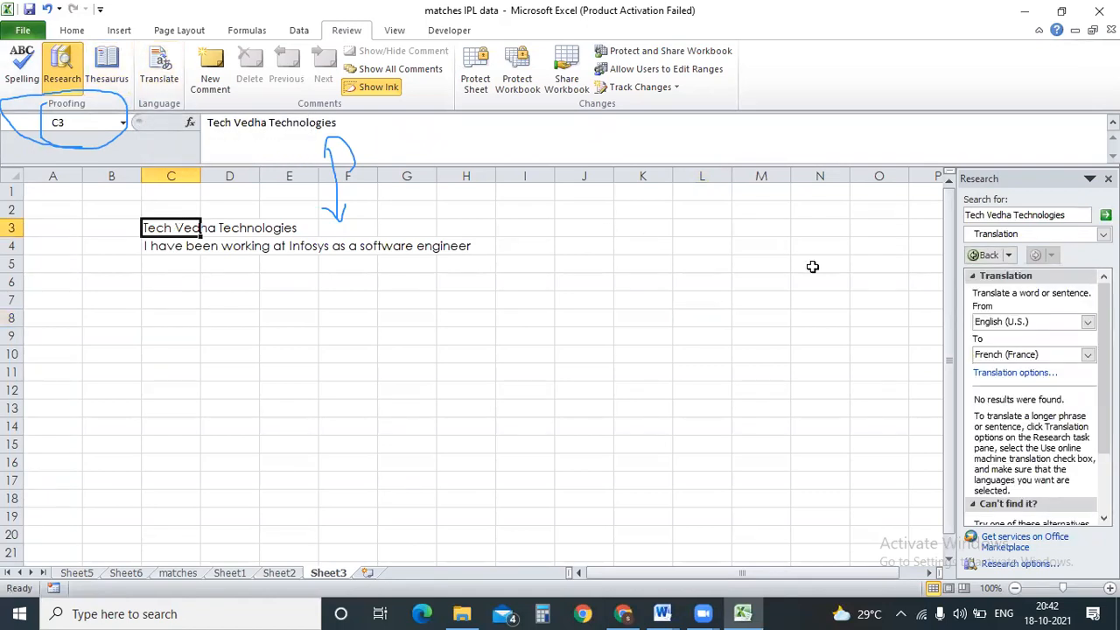
pyautogui.click(1088, 356)
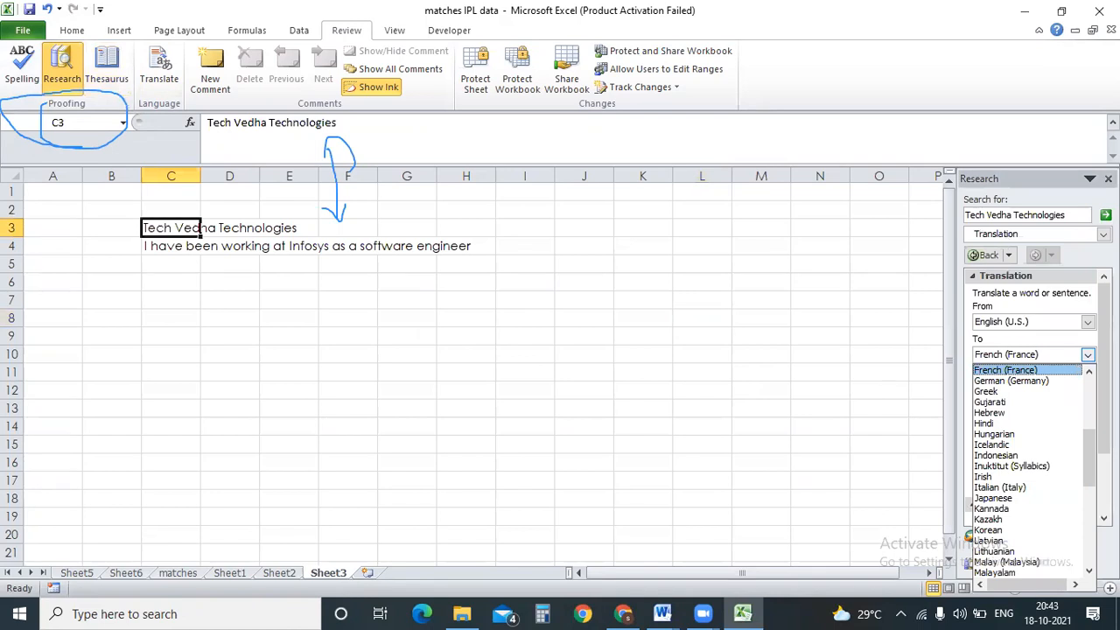
pyautogui.moveTo(1089, 450); pyautogui.dragTo(1089, 528)
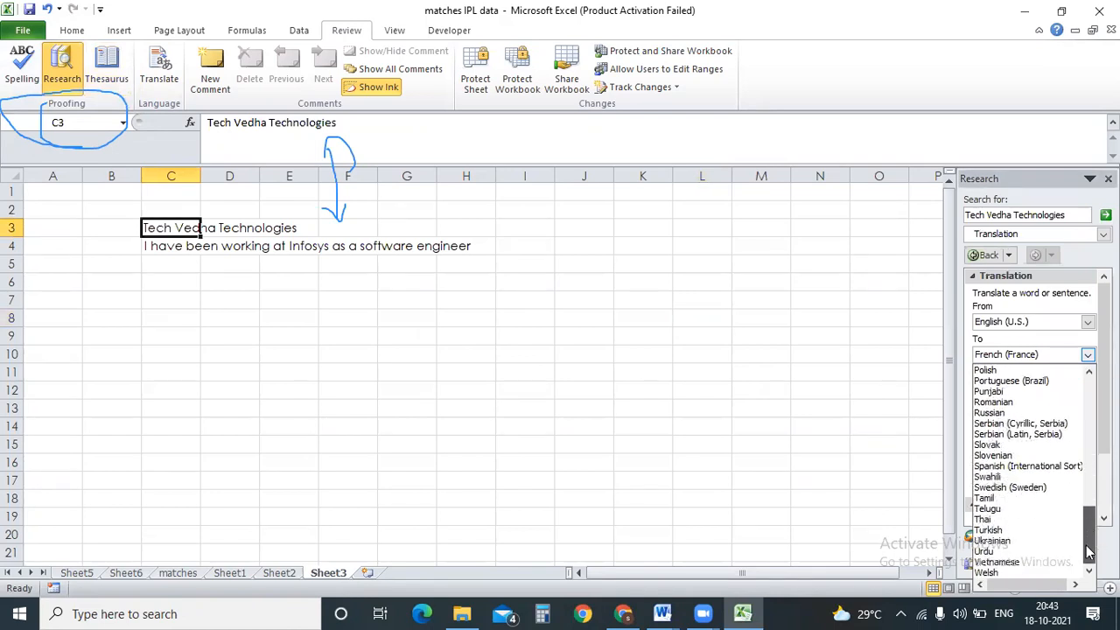
pyautogui.click(987, 508)
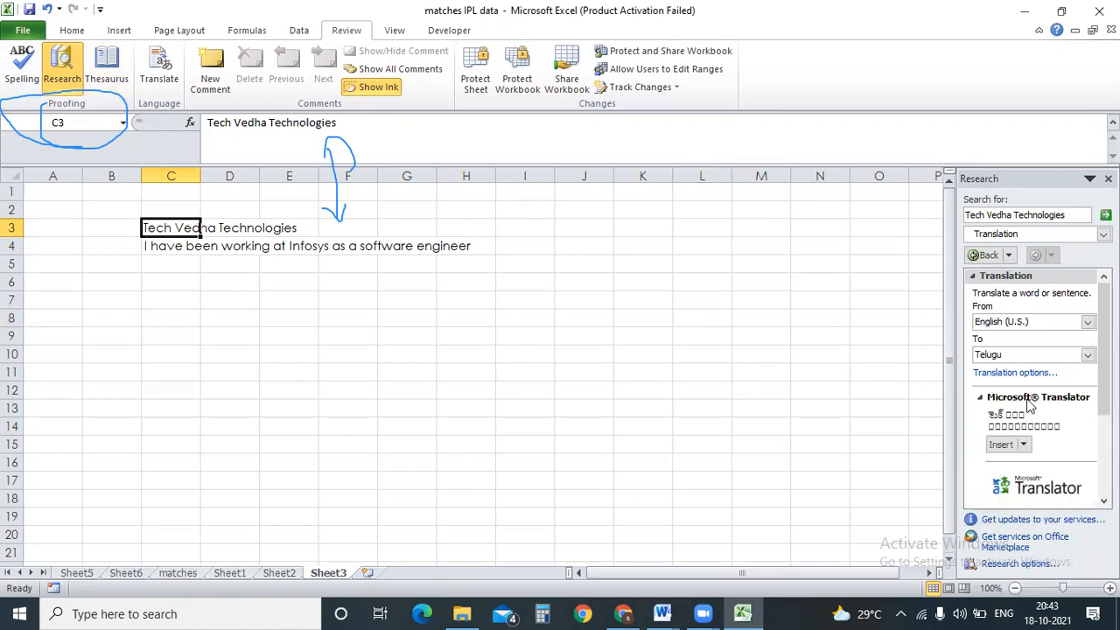
pyautogui.moveTo(988, 421); pyautogui.dragTo(1051, 435)
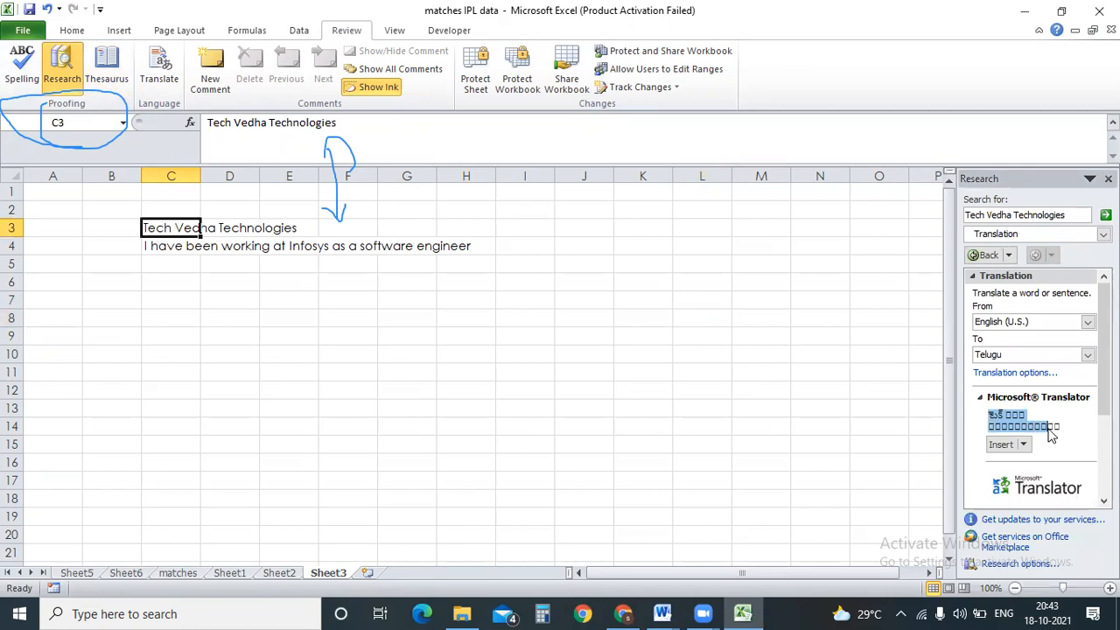
pyautogui.hotkey('ctrl', 'c')
pyautogui.click(636, 321)
pyautogui.hotkey('ctrl', 'v')
# Move the Telugu translation from K8 to C6, then translate C4's sentence into Telugu.
pyautogui.click(701, 431)
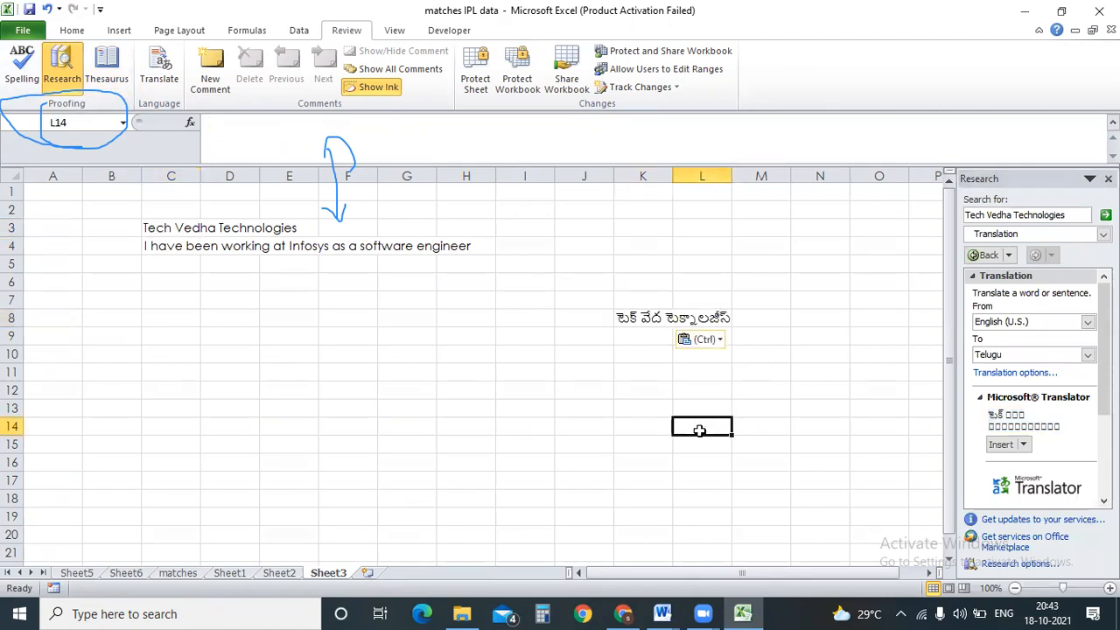
pyautogui.click(656, 321)
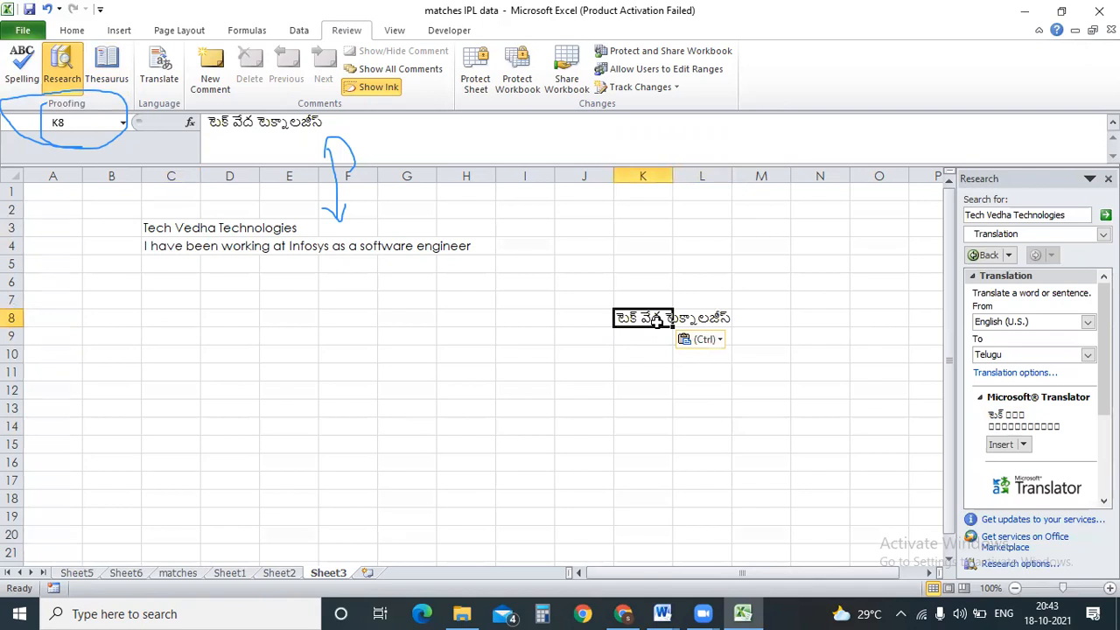
pyautogui.hotkey('ctrl', 'c')
pyautogui.click(160, 283)
pyautogui.hotkey('ctrl', 'v')
pyautogui.click(348, 372)
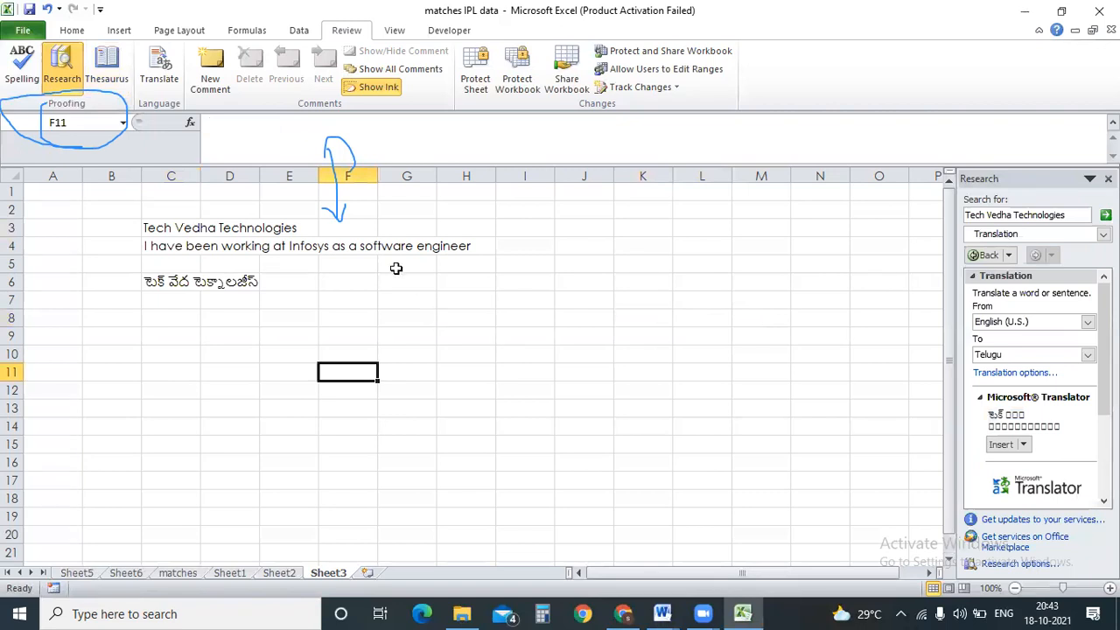
pyautogui.click(177, 247)
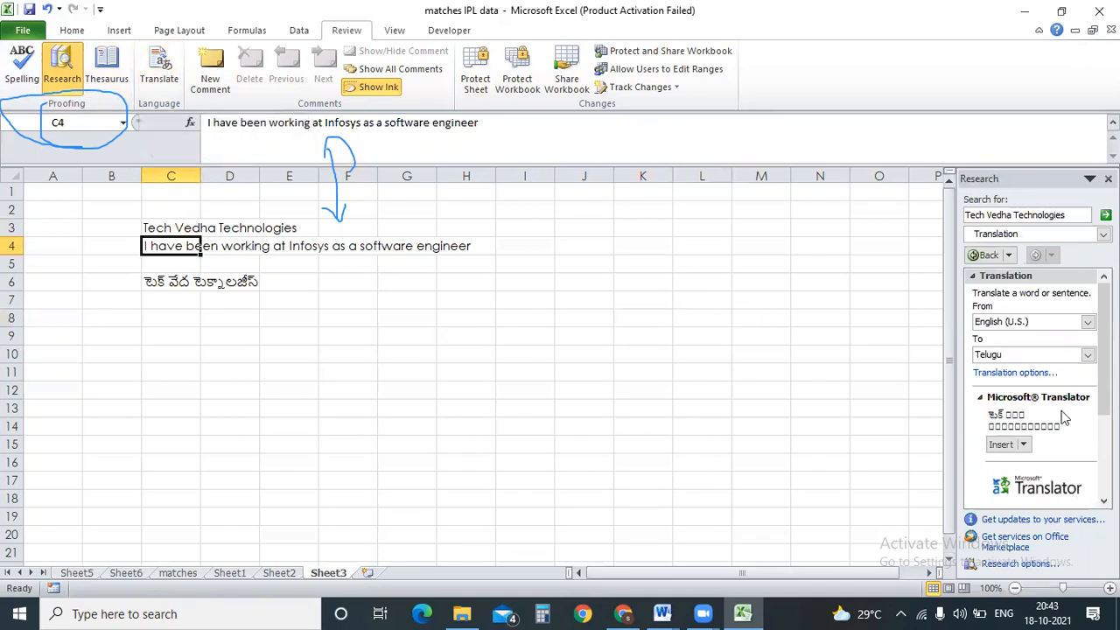
pyautogui.click(159, 68)
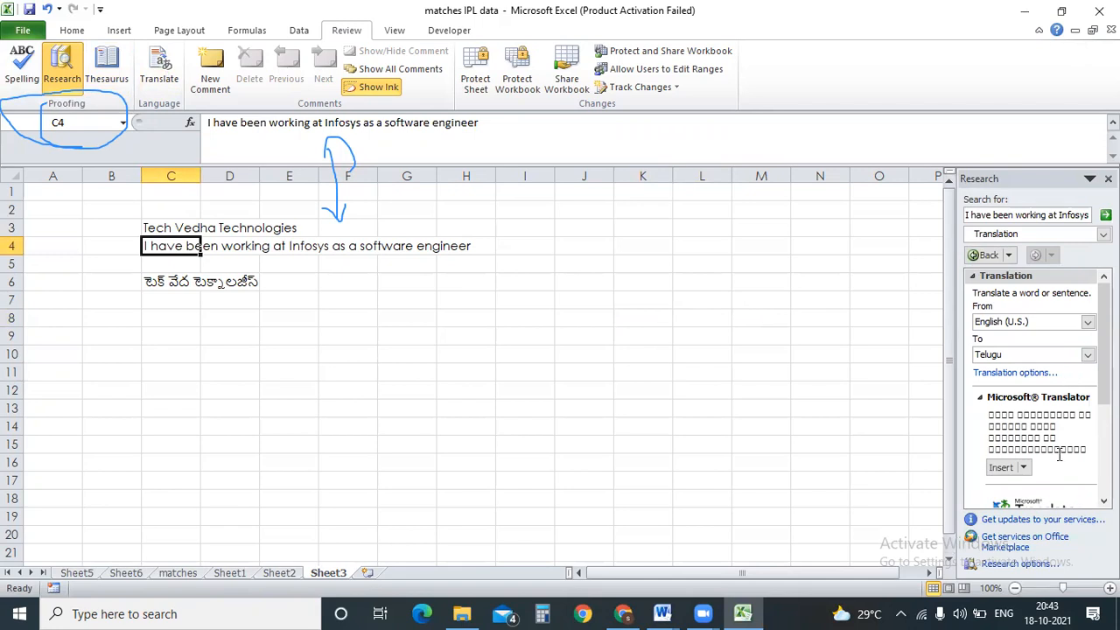
# Replace C4's sentence with its Telugu translation, then translate it back from Telugu and insert it.
pyautogui.click(1002, 468)
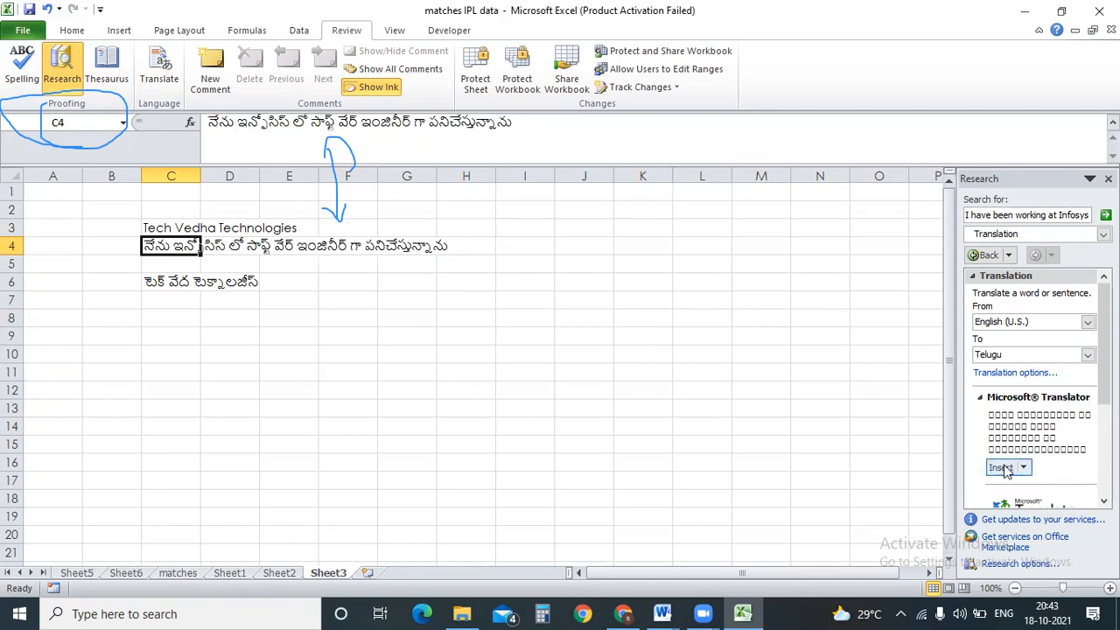
pyautogui.click(233, 371)
pyautogui.moveTo(144, 248); pyautogui.dragTo(477, 246)
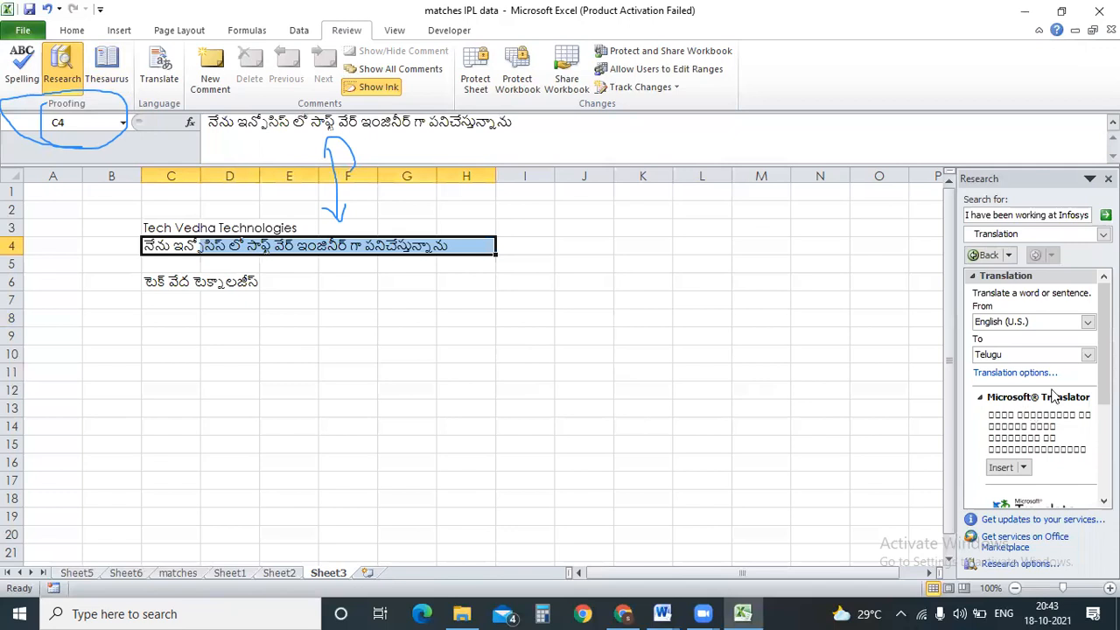
pyautogui.click(159, 66)
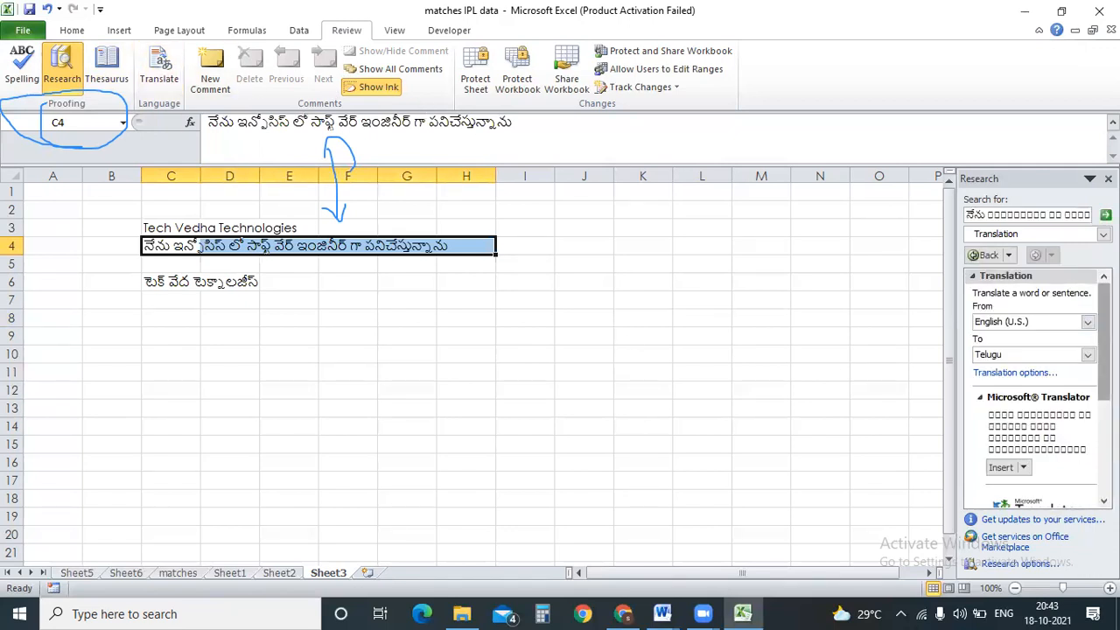
pyautogui.click(1088, 321)
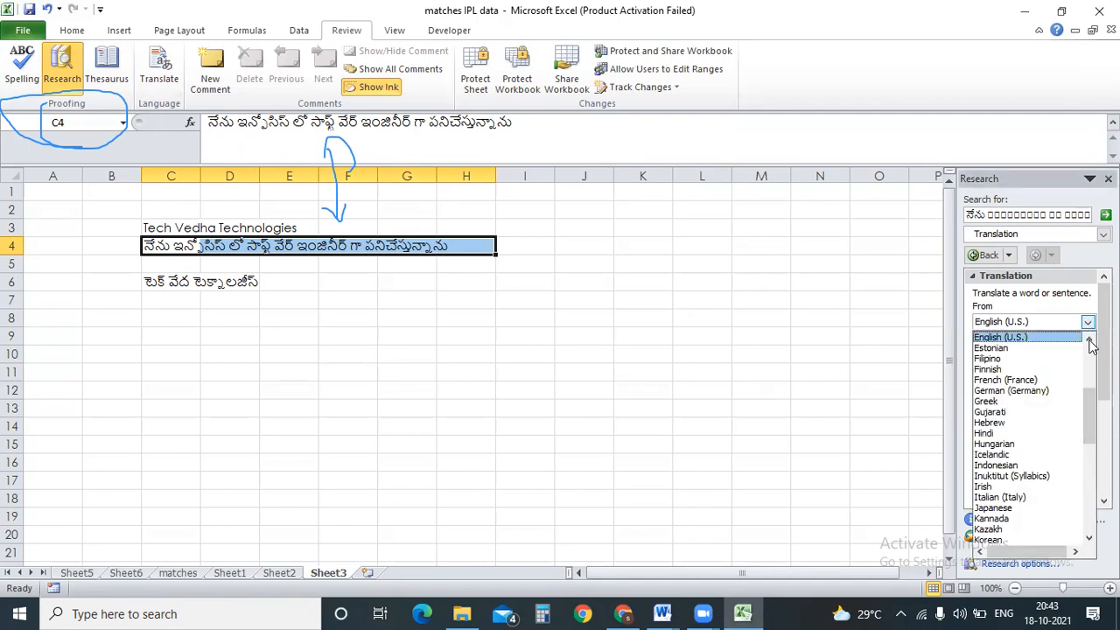
pyautogui.moveTo(1091, 411); pyautogui.dragTo(1090, 507)
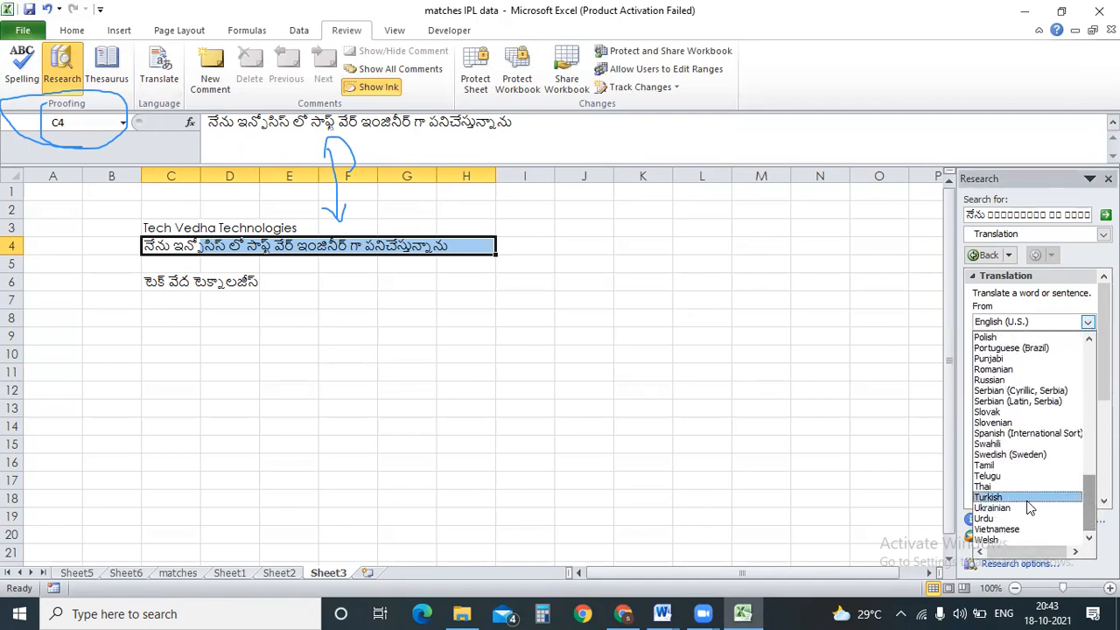
pyautogui.click(1042, 475)
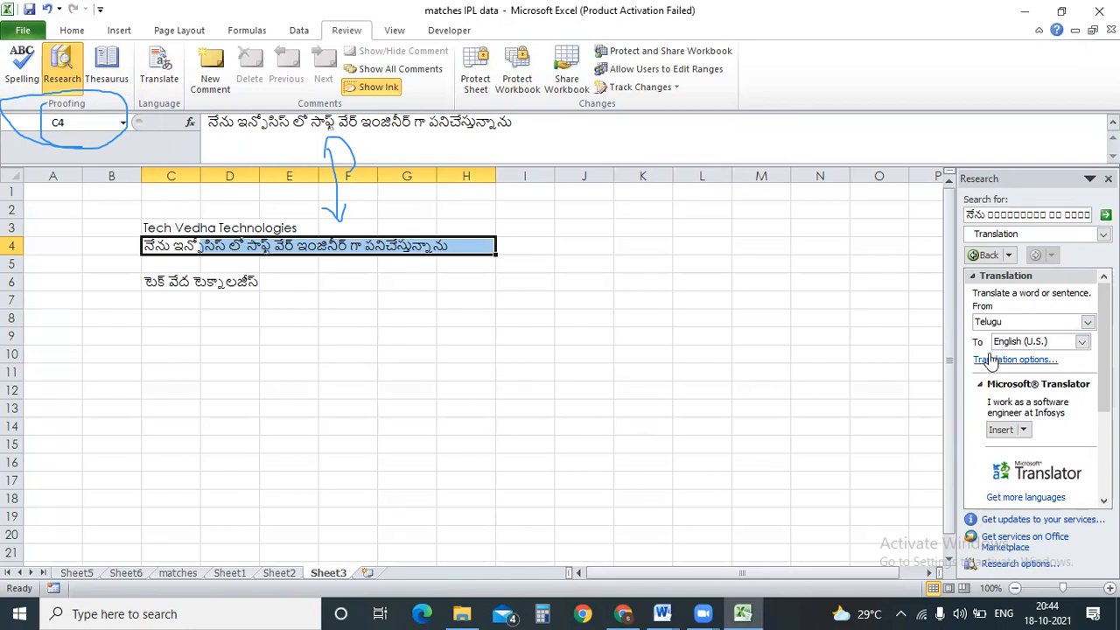
pyautogui.click(1002, 430)
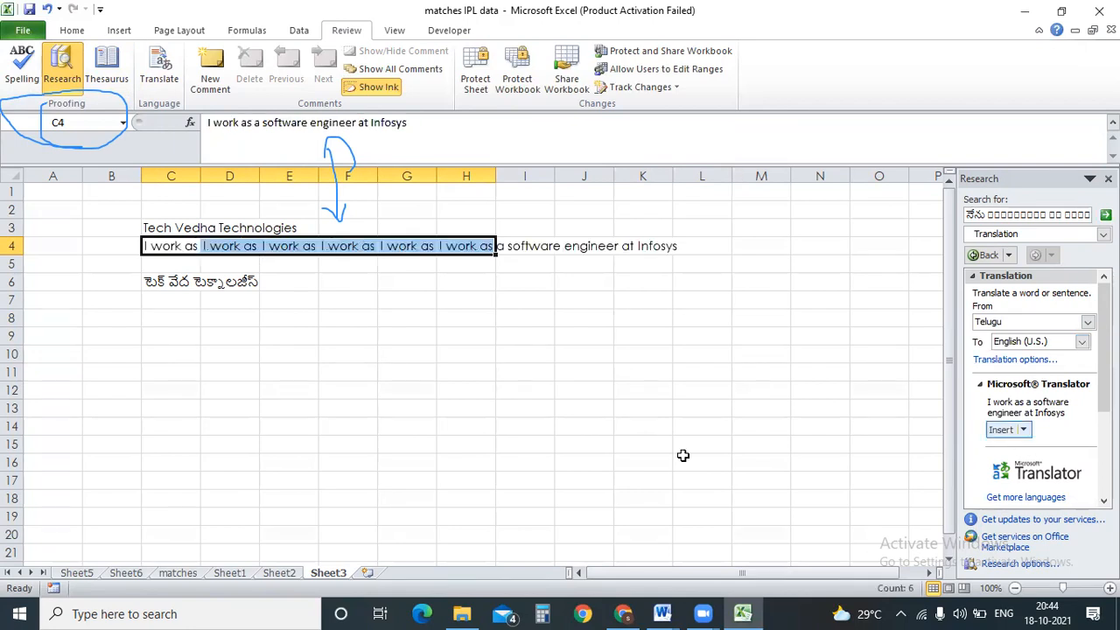
pyautogui.click(466, 444)
# Inspect row 4's cells and undo the repeated translation inserts.
pyautogui.moveTo(172, 247); pyautogui.dragTo(472, 247)
pyautogui.click(475, 481)
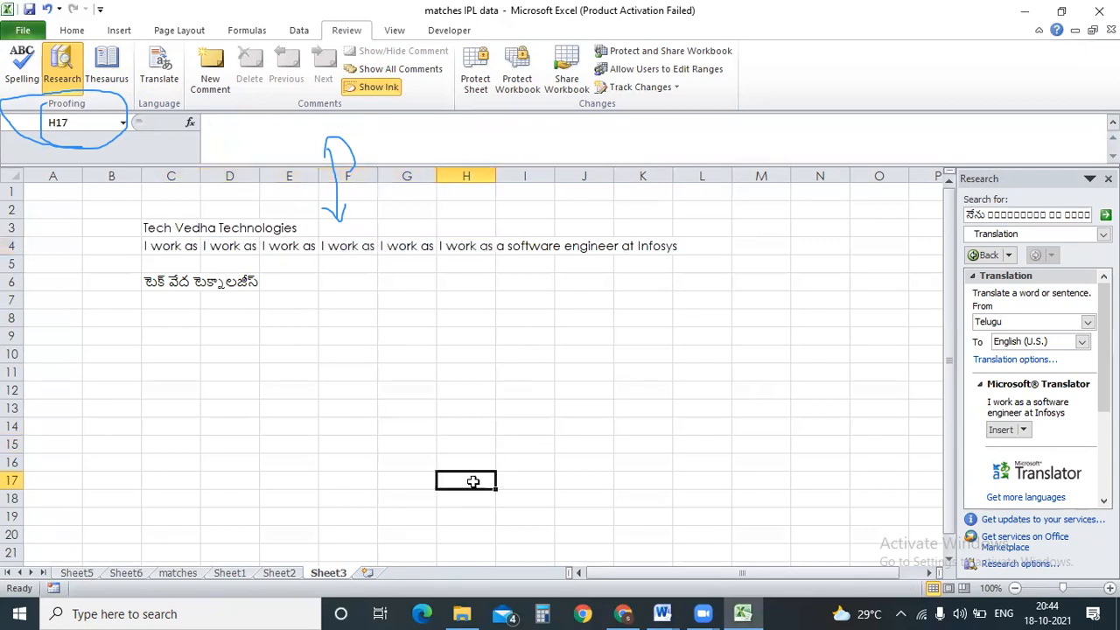
pyautogui.click(175, 248)
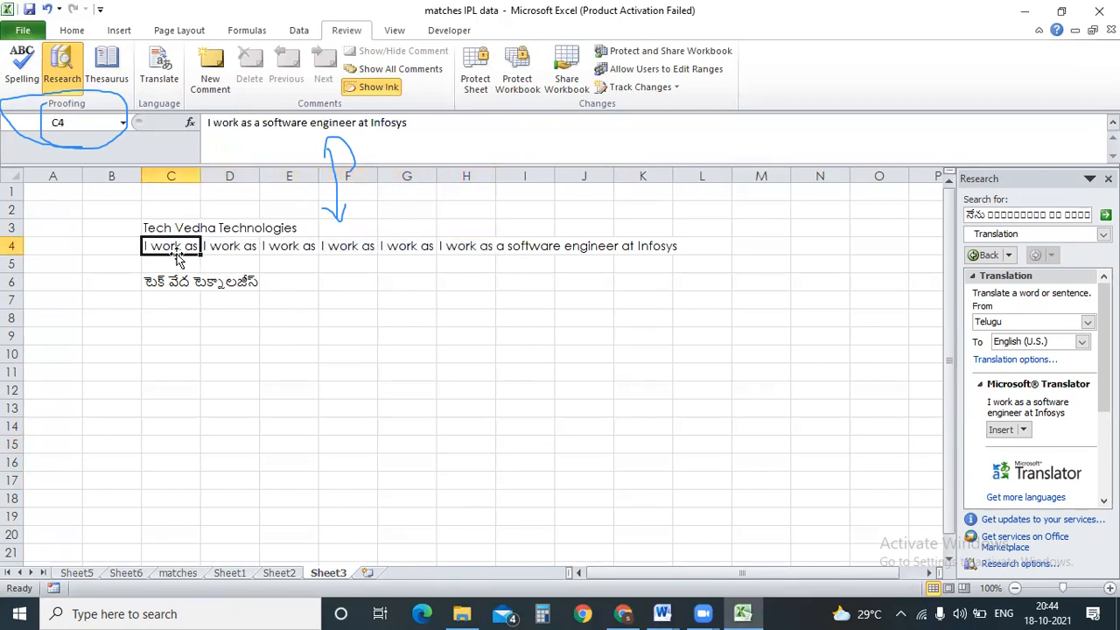
pyautogui.click(223, 246)
pyautogui.click(293, 250)
pyautogui.click(354, 250)
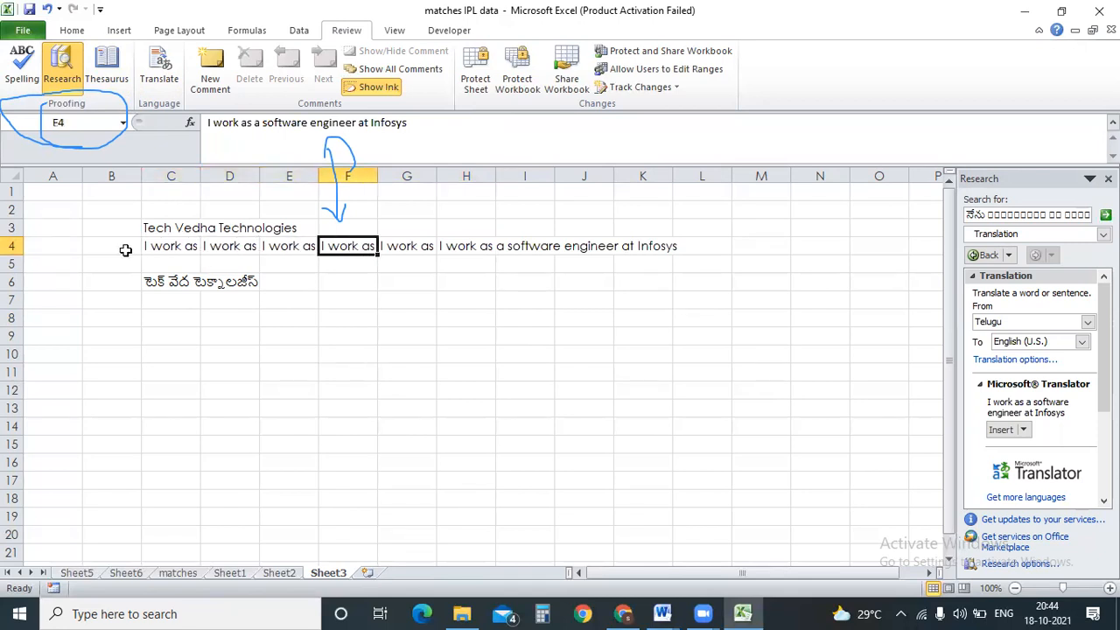
pyautogui.moveTo(147, 246); pyautogui.dragTo(581, 246)
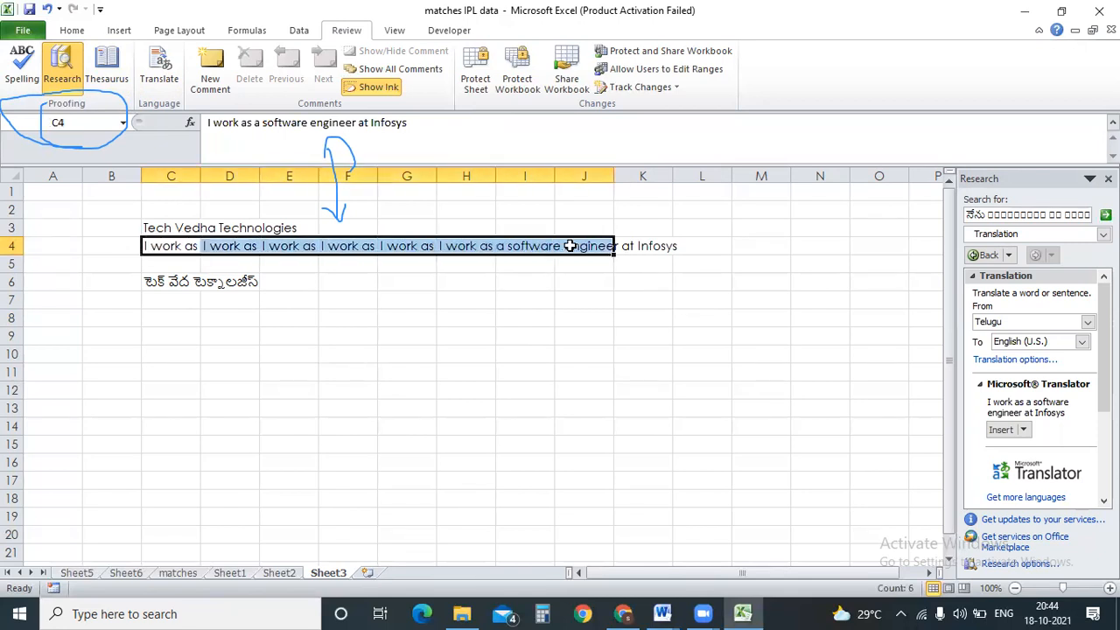
pyautogui.click(272, 243)
pyautogui.hotkey('ctrl', 'z')
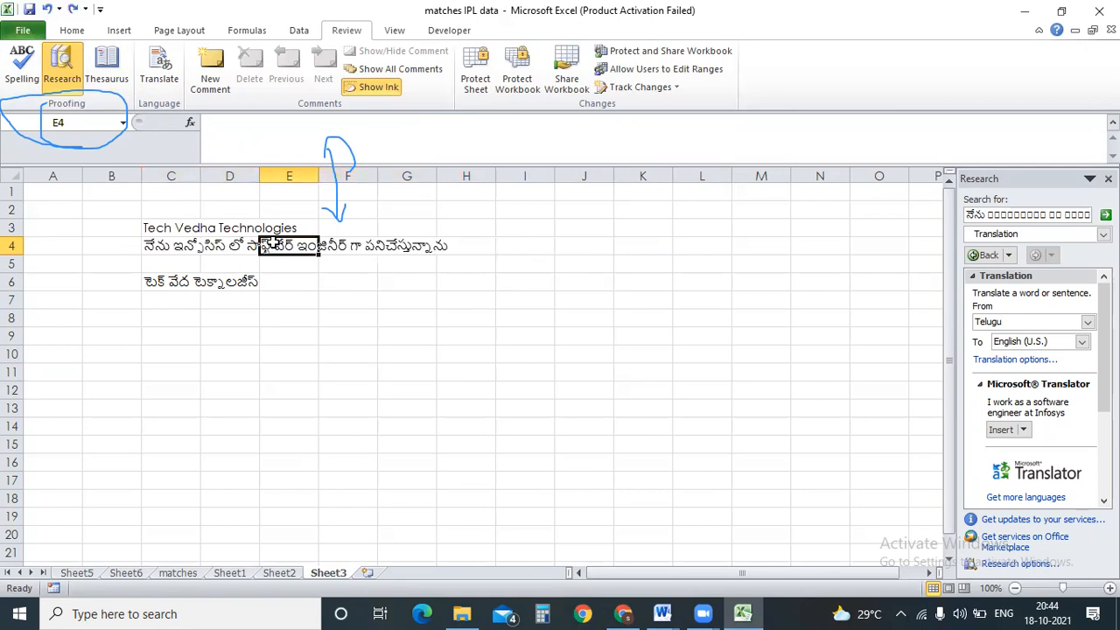
# Retranslate C4 from Telugu to English, inserting 'I work as a software engineer at Infosys'.
pyautogui.click(175, 247)
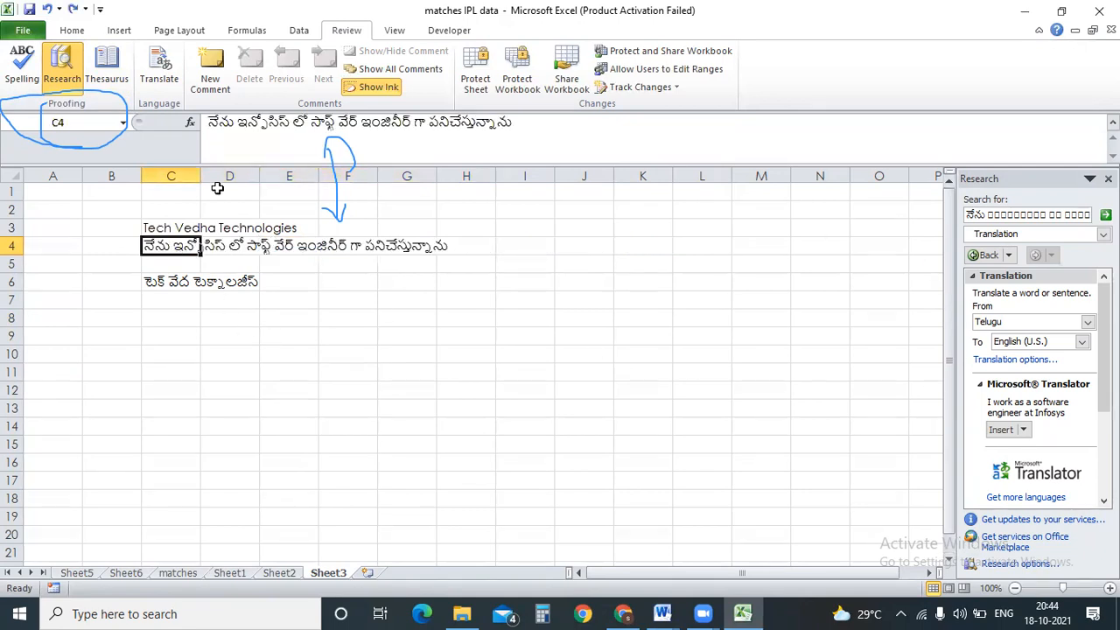
pyautogui.click(160, 69)
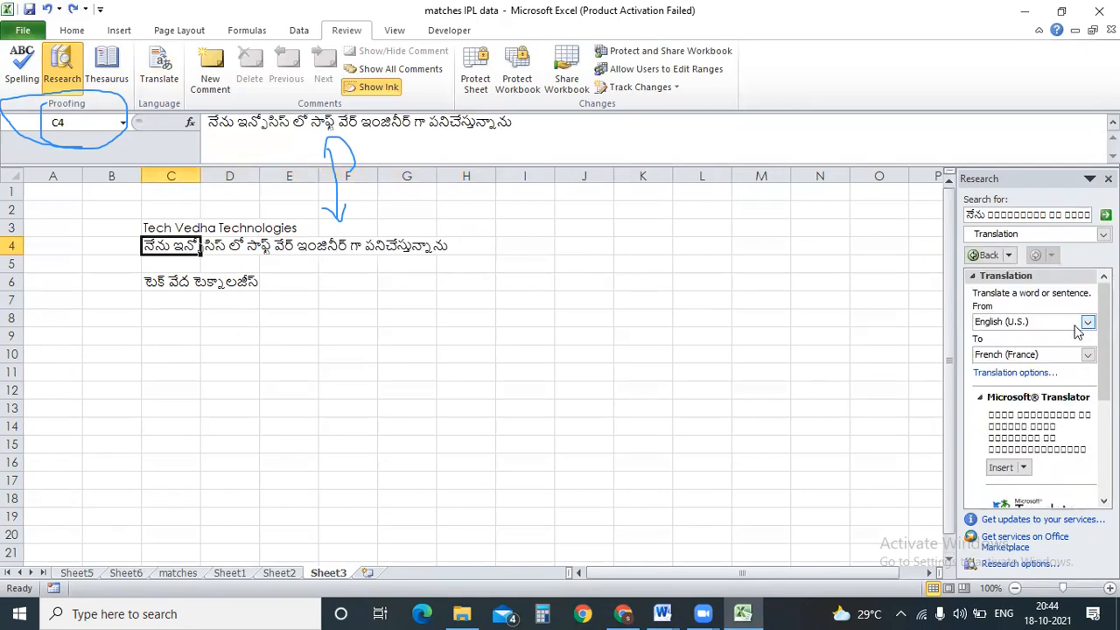
pyautogui.click(1088, 324)
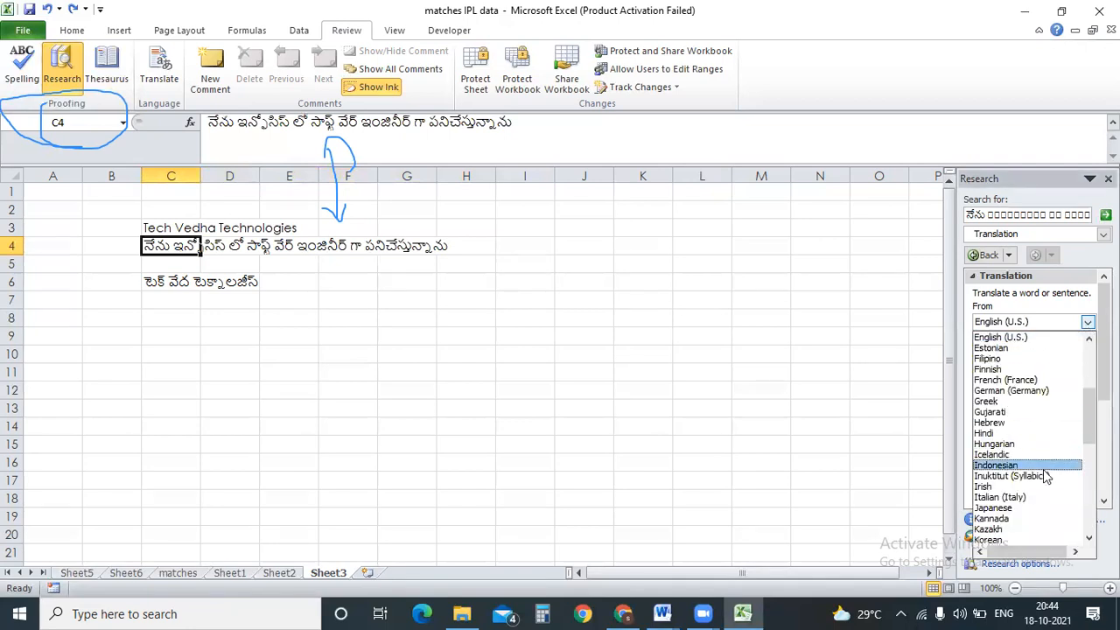
pyautogui.scroll(-10, 989, 438)
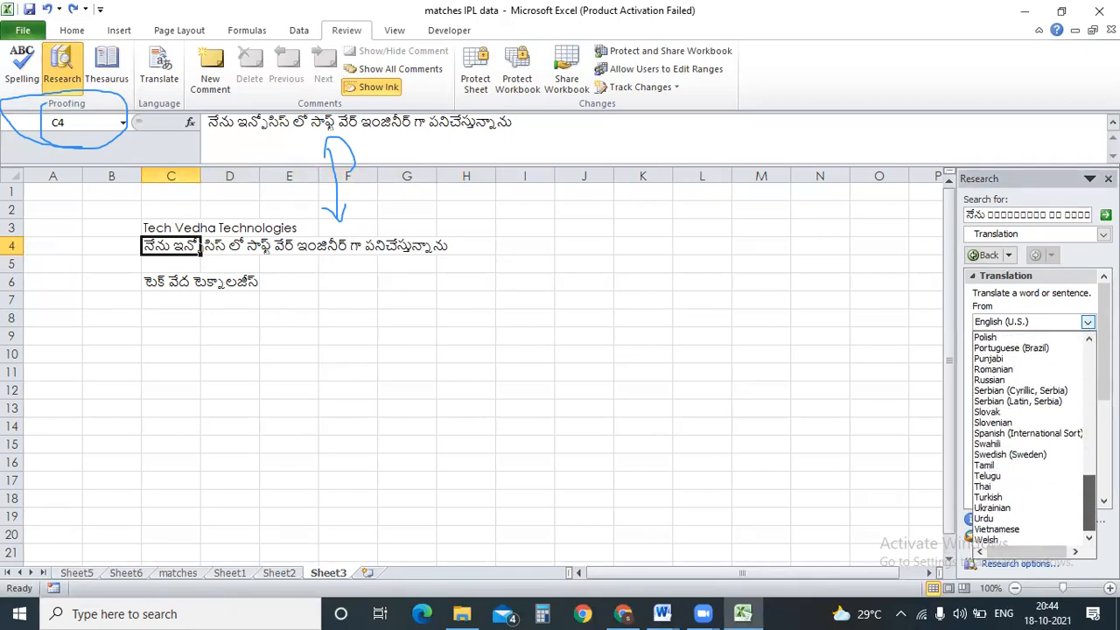
pyautogui.click(987, 477)
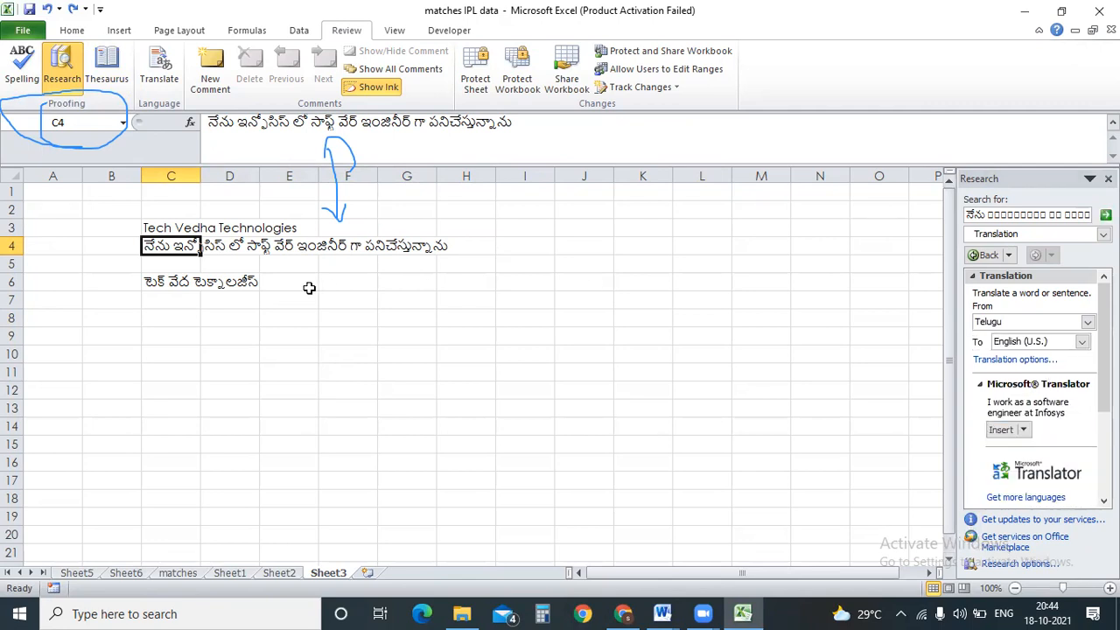
pyautogui.click(1000, 430)
pyautogui.click(289, 316)
pyautogui.moveTo(171, 245); pyautogui.dragTo(427, 247)
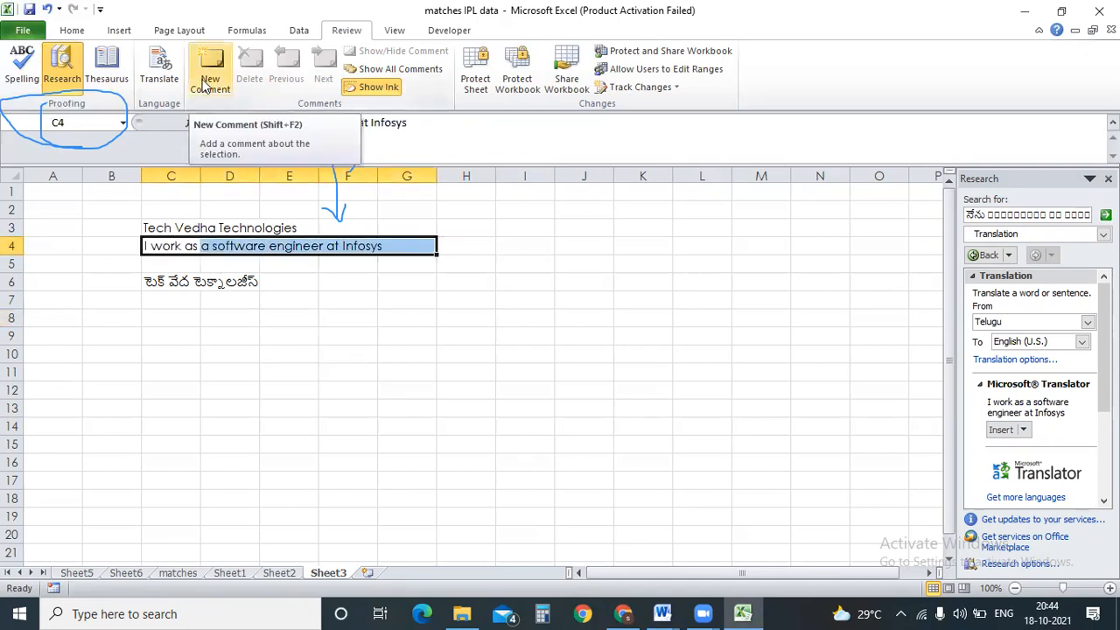
pyautogui.click(186, 570)
# Add a comment to cell E7 (Gujarat Lions) asking for the correct values.
pyautogui.click(278, 228)
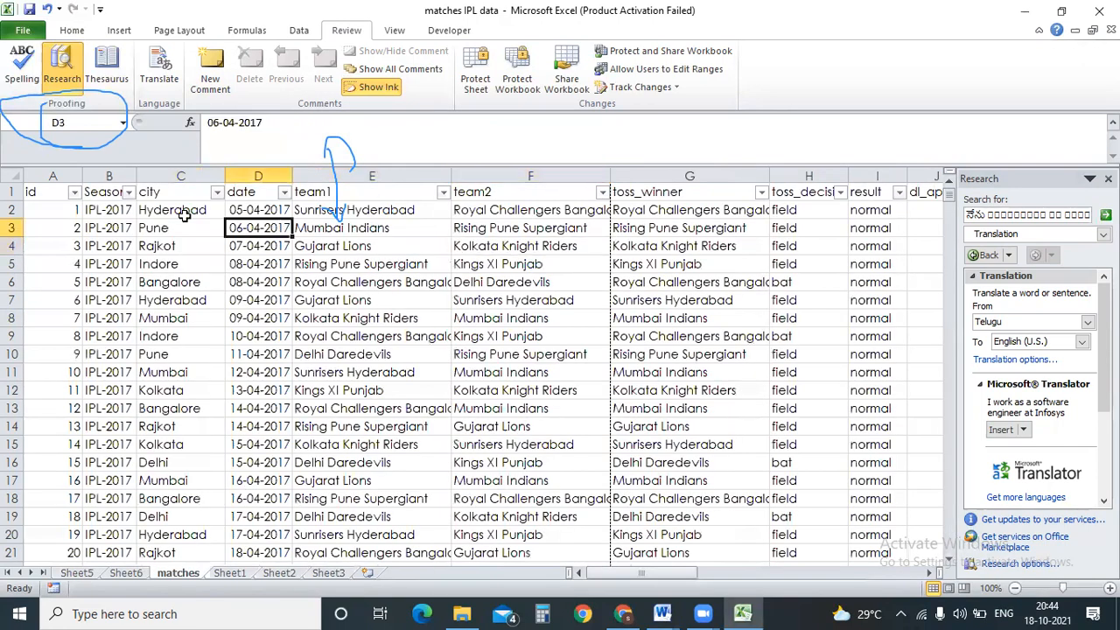
pyautogui.moveTo(112, 210); pyautogui.dragTo(196, 336)
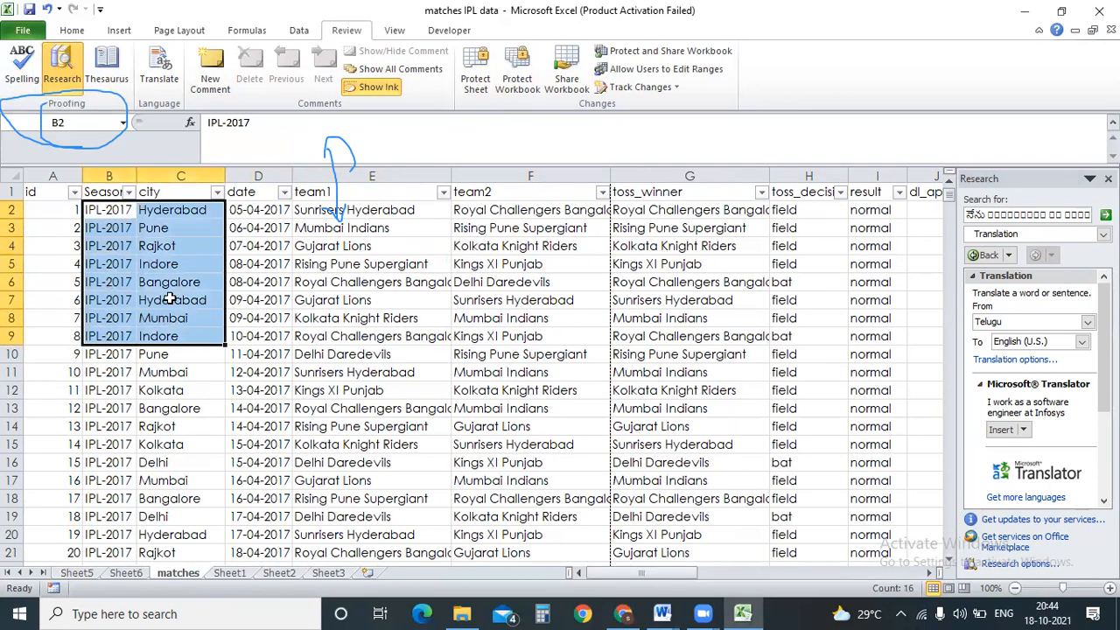
pyautogui.click(331, 294)
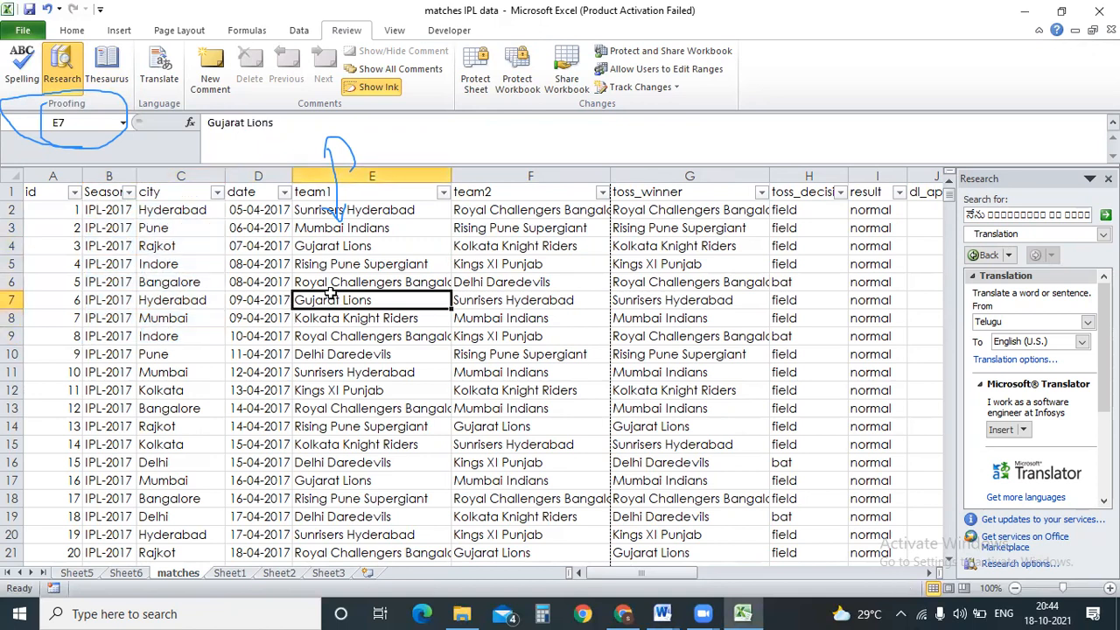
pyautogui.click(210, 70)
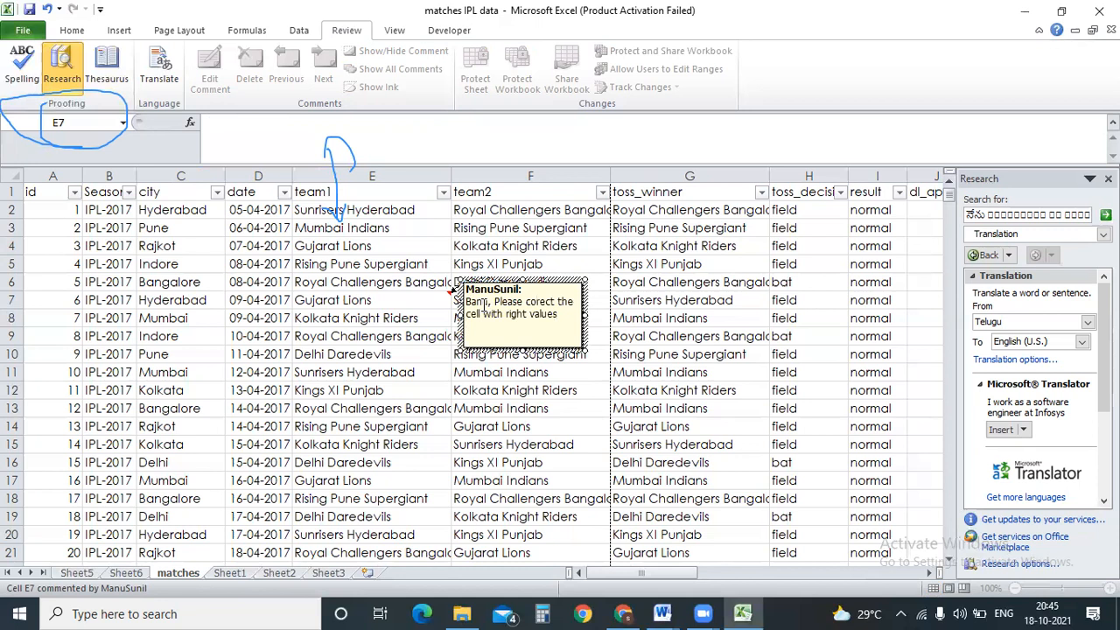
pyautogui.click(299, 388)
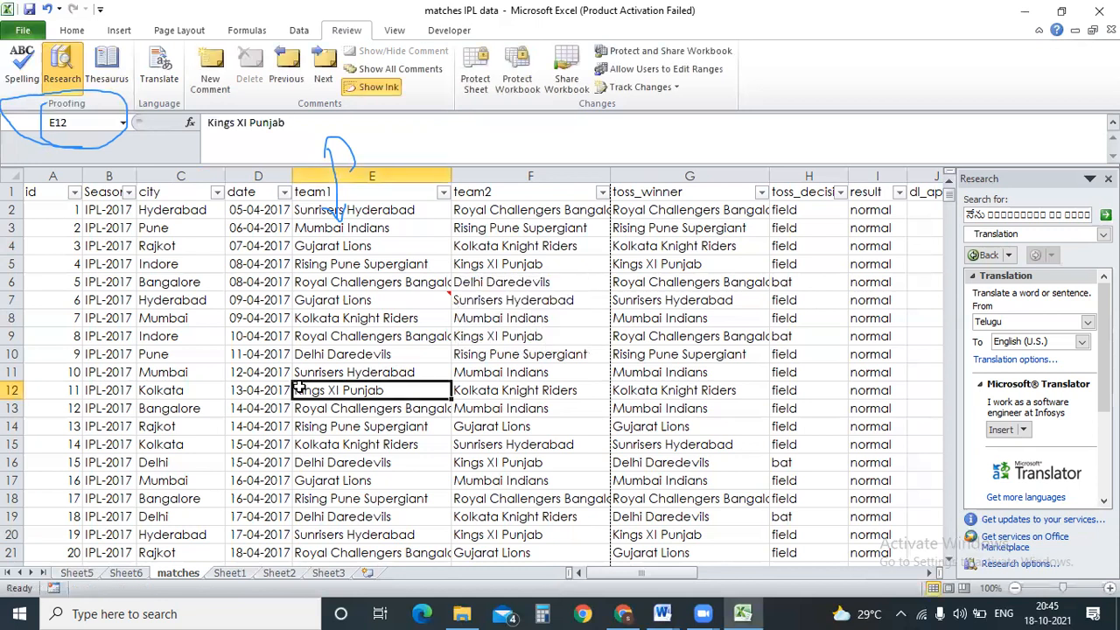
pyautogui.click(374, 300)
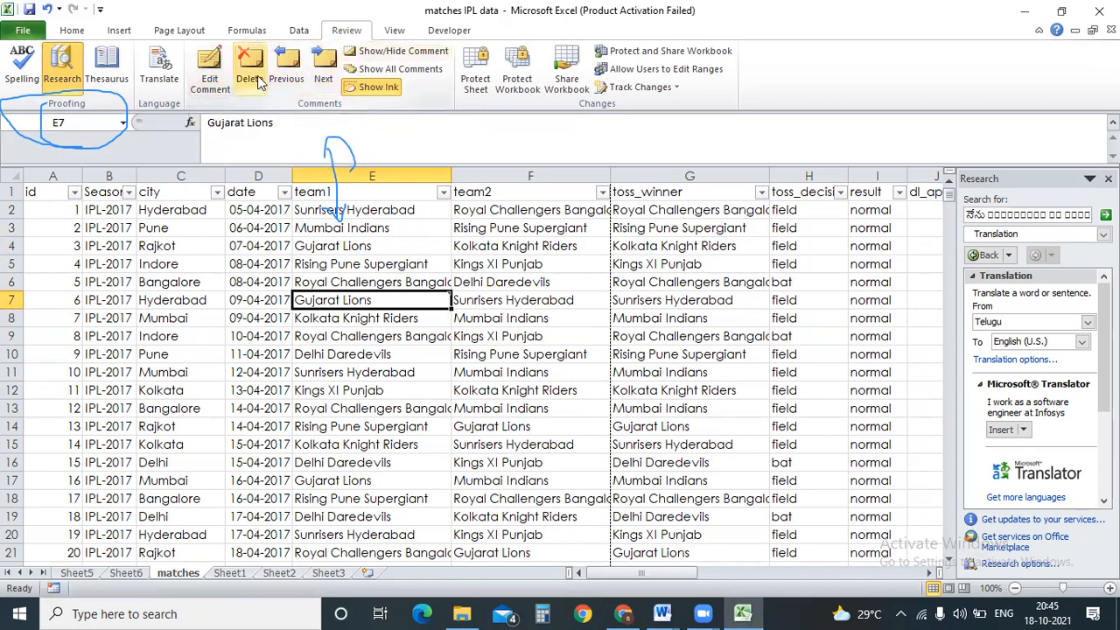
# Rerun the translation lookup for cell H7, then close the translation Research pane.
pyautogui.click(354, 86)
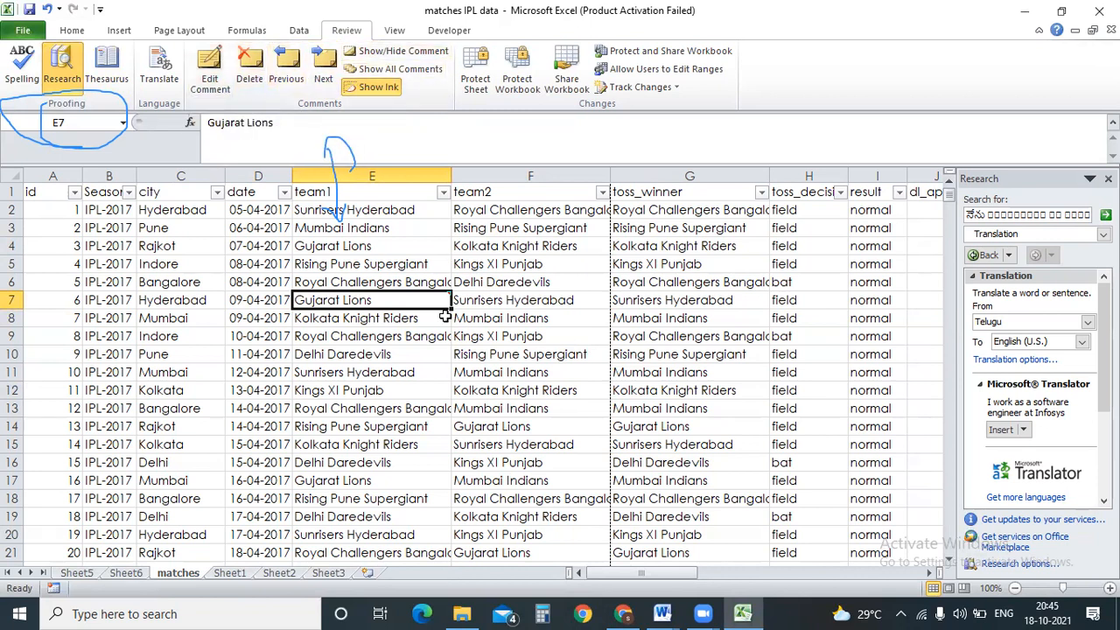
pyautogui.click(837, 298)
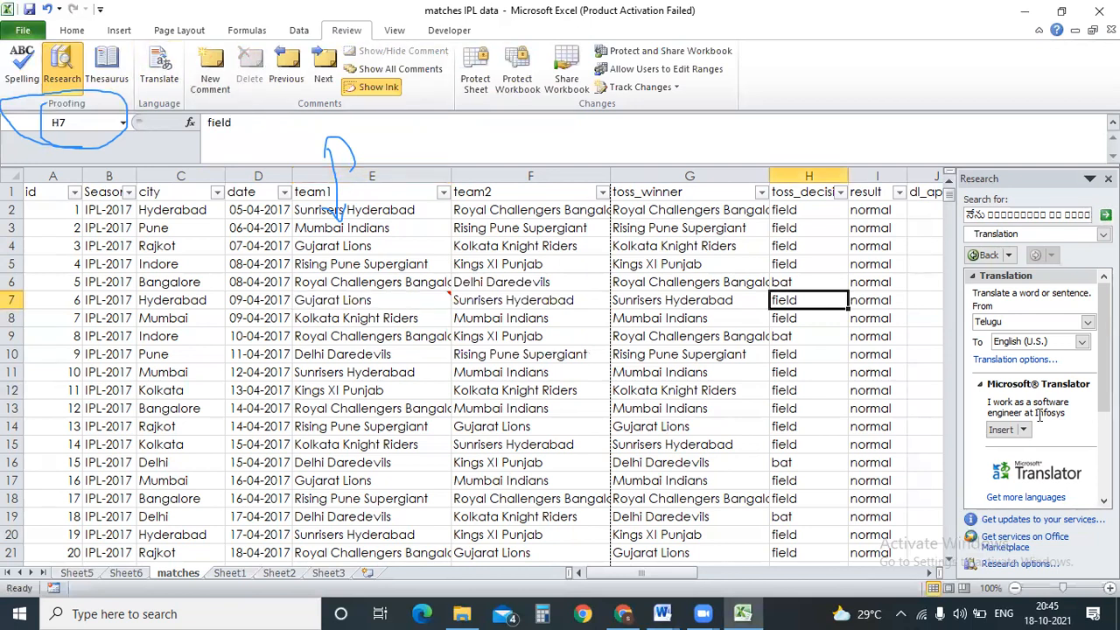
pyautogui.click(1106, 214)
pyautogui.click(1108, 178)
pyautogui.click(765, 361)
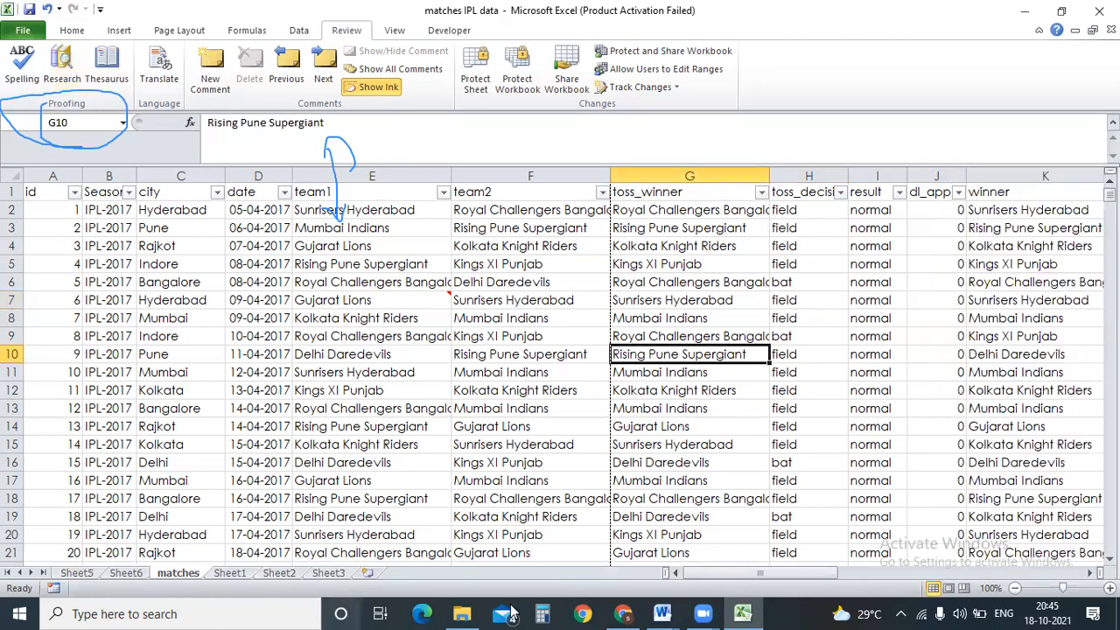
pyautogui.click(663, 614)
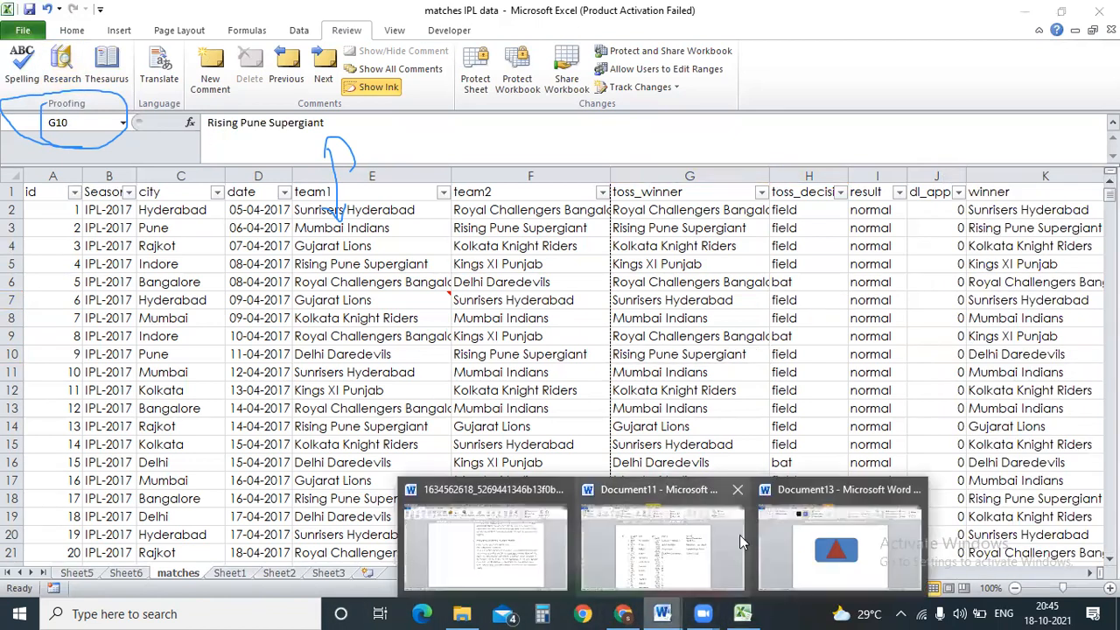
# In the Word résumé, select the phrase 'There was a client requirement'.
pyautogui.click(697, 546)
pyautogui.click(645, 606)
pyautogui.click(504, 528)
pyautogui.click(679, 320)
pyautogui.hotkey('shift', 'Up')
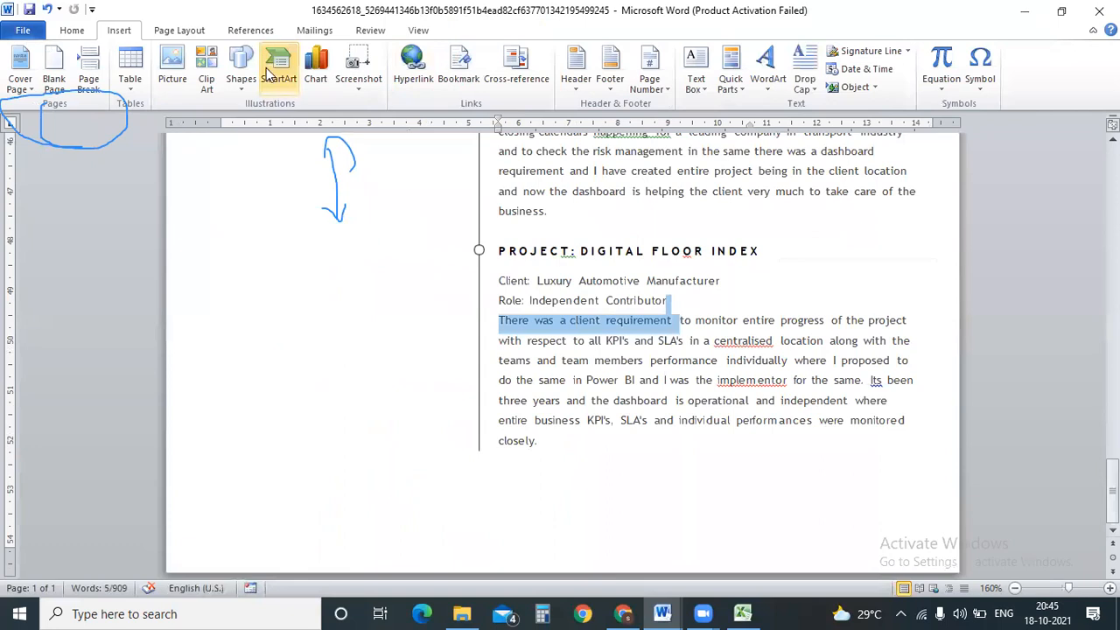
# Attach a new comment (M1) to the selected phrase and go back to Excel.
pyautogui.click(369, 30)
pyautogui.click(300, 78)
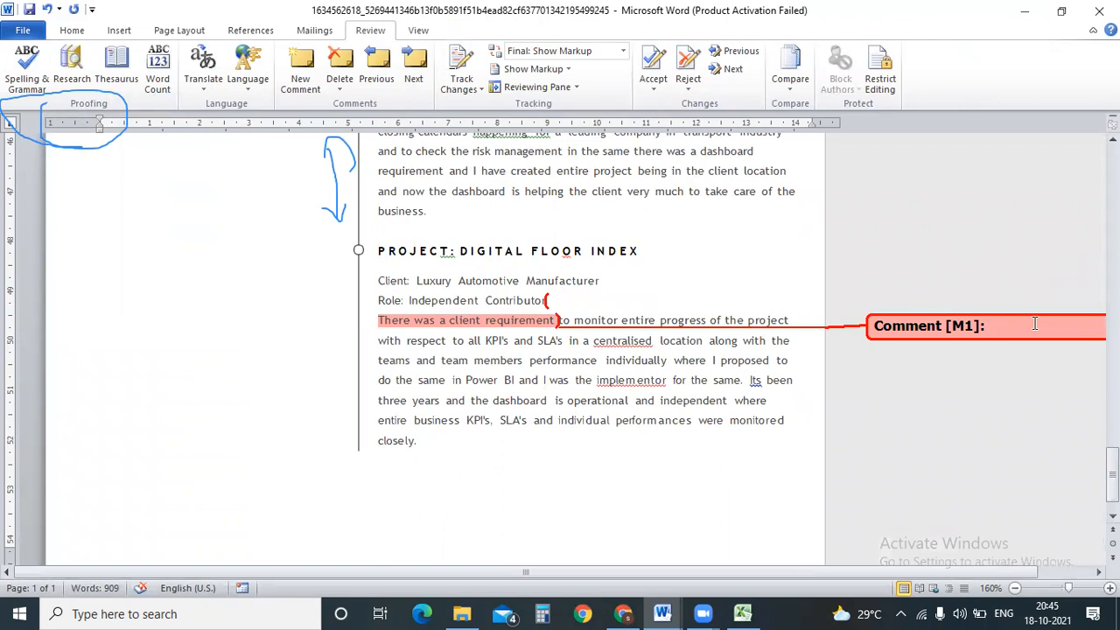
pyautogui.scroll(10, 917, 387)
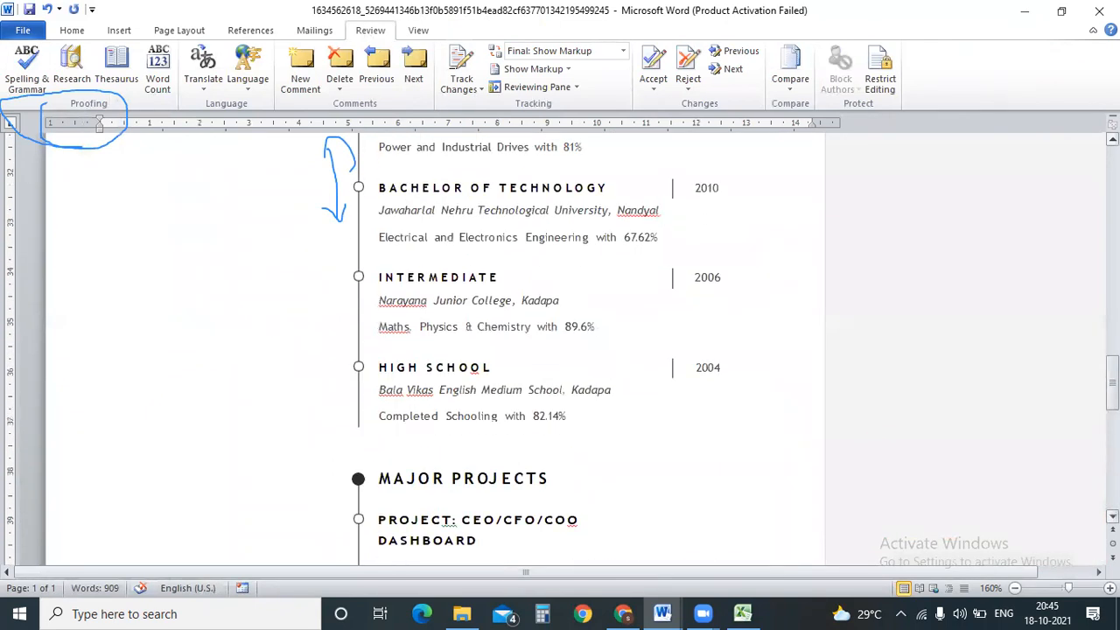
pyautogui.scroll(-11, 917, 386)
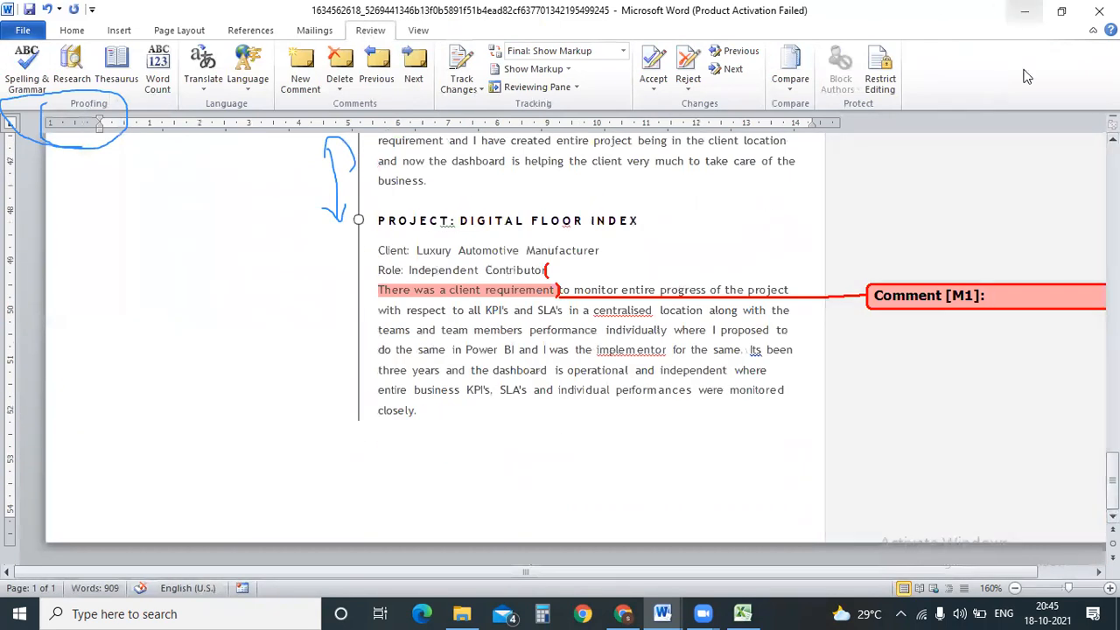
pyautogui.click(742, 613)
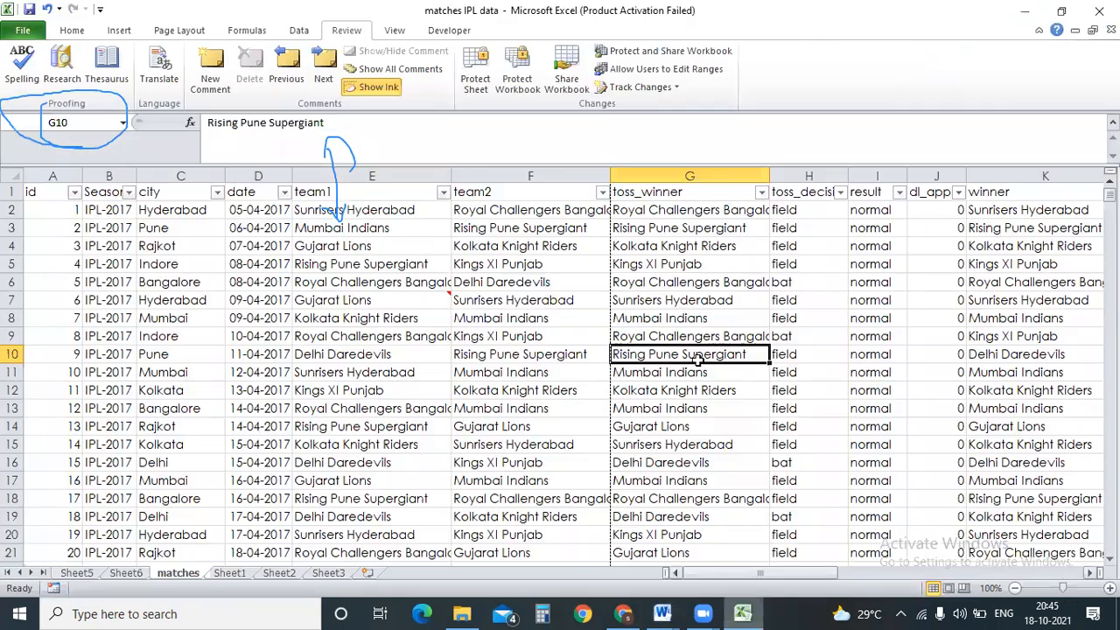
pyautogui.moveTo(433, 293)
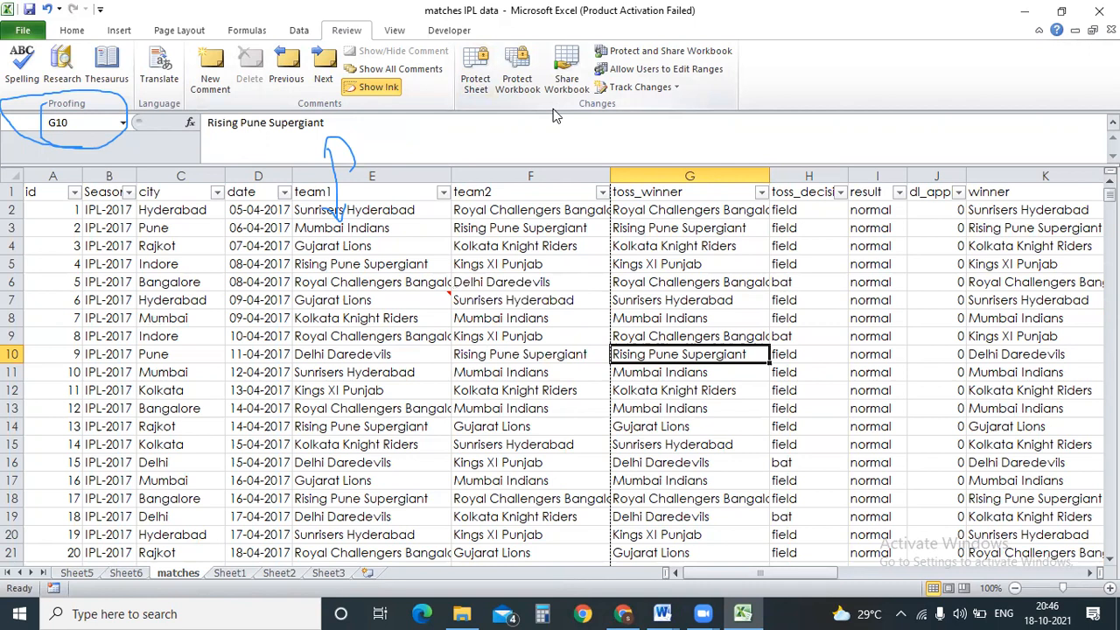
pyautogui.click(199, 35)
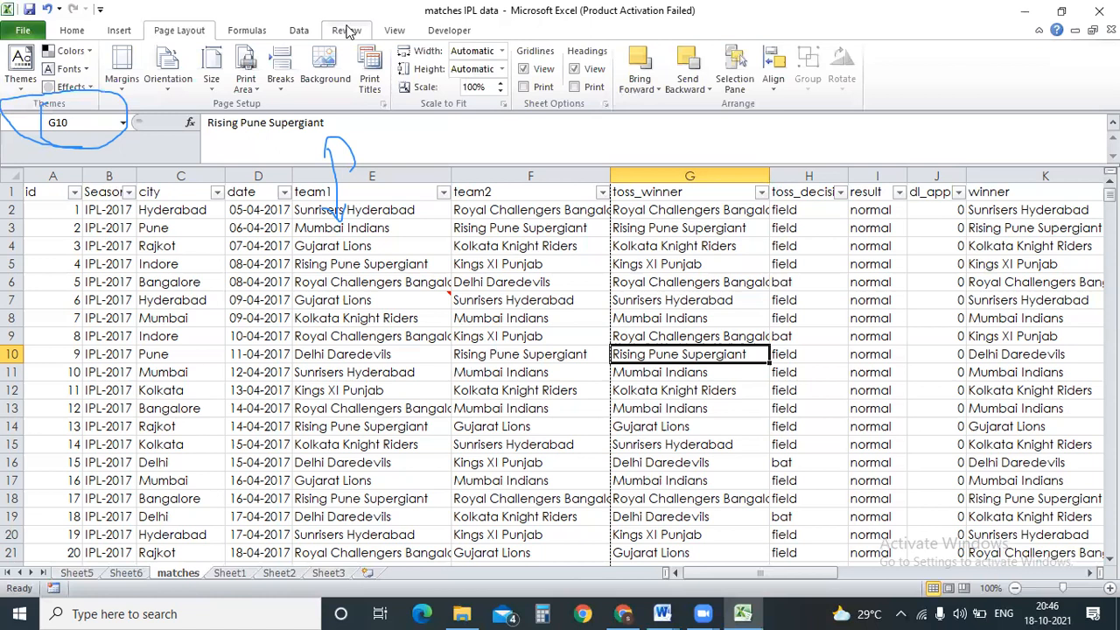
pyautogui.click(347, 31)
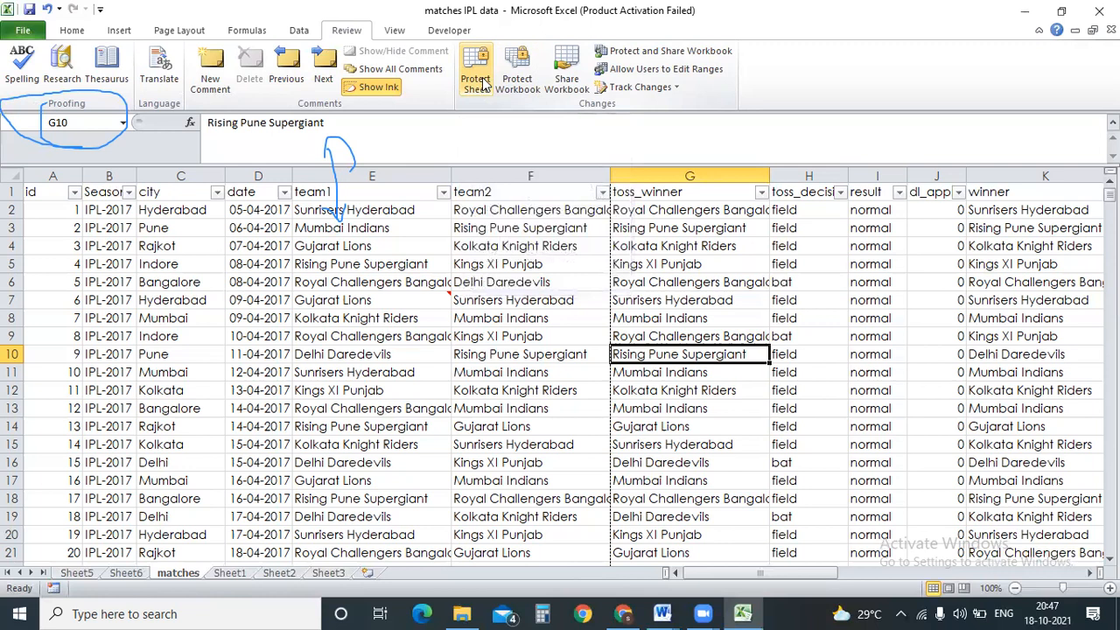
# On the matches sheet, clear the city Indore from cell C5.
pyautogui.click(229, 573)
pyautogui.click(301, 573)
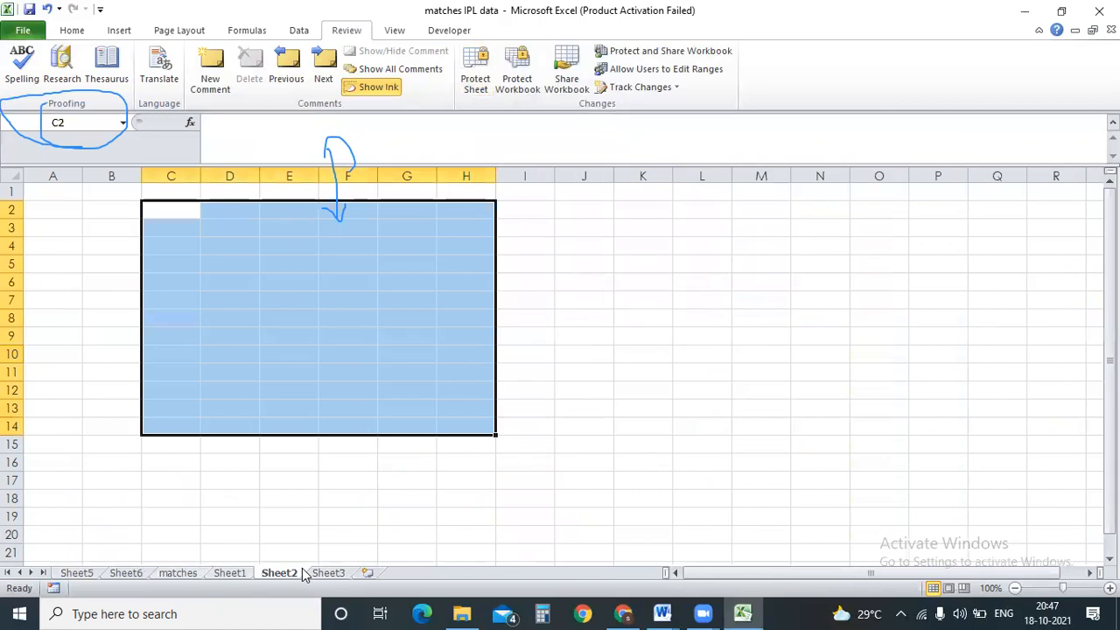
pyautogui.hotkey('ctrl', 'pageup')
pyautogui.hotkey('ctrl', 'pageup')
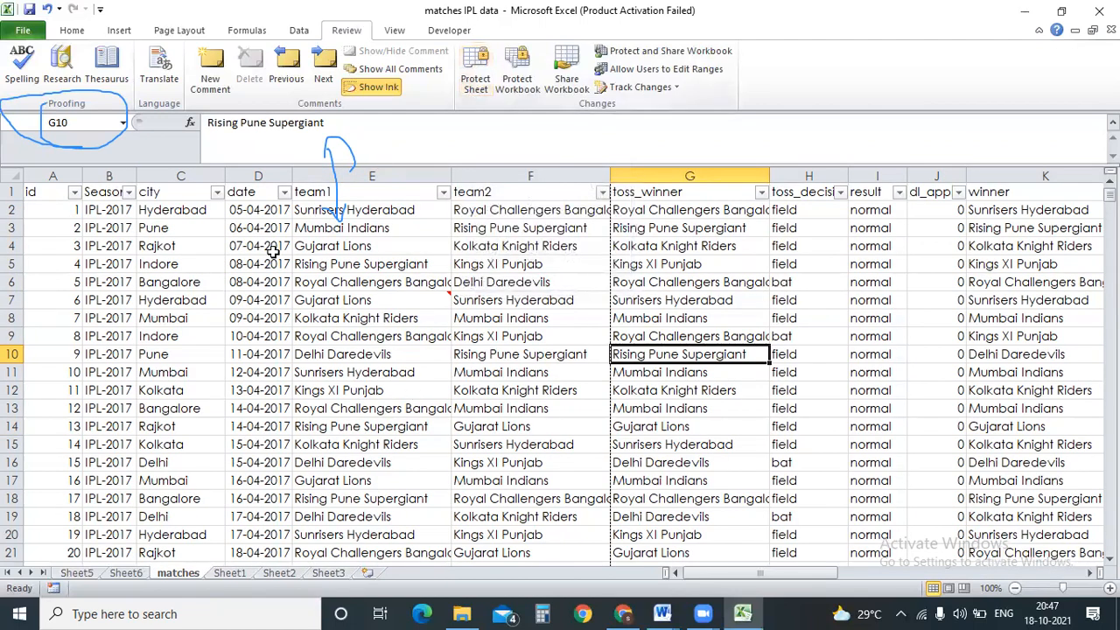
pyautogui.moveTo(88, 214); pyautogui.dragTo(959, 485)
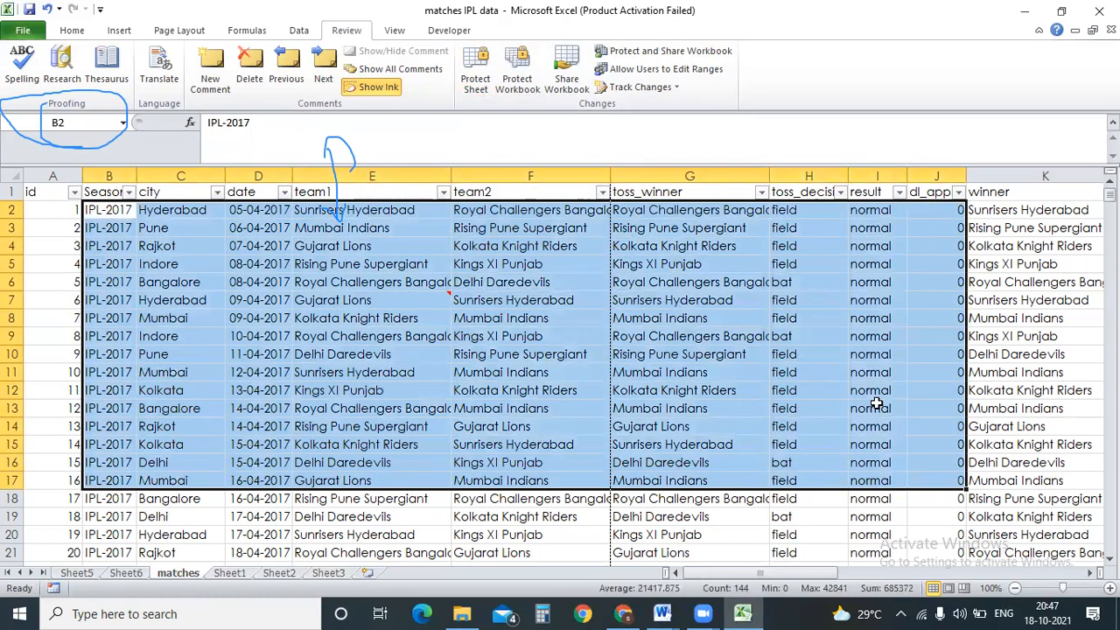
pyautogui.click(432, 231)
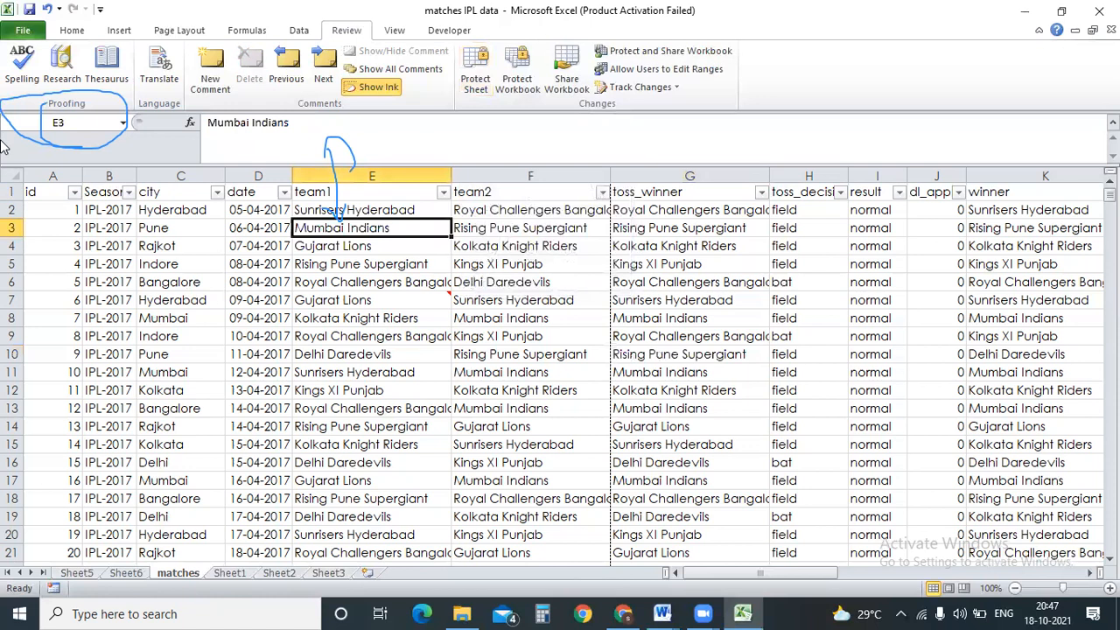
pyautogui.click(180, 261)
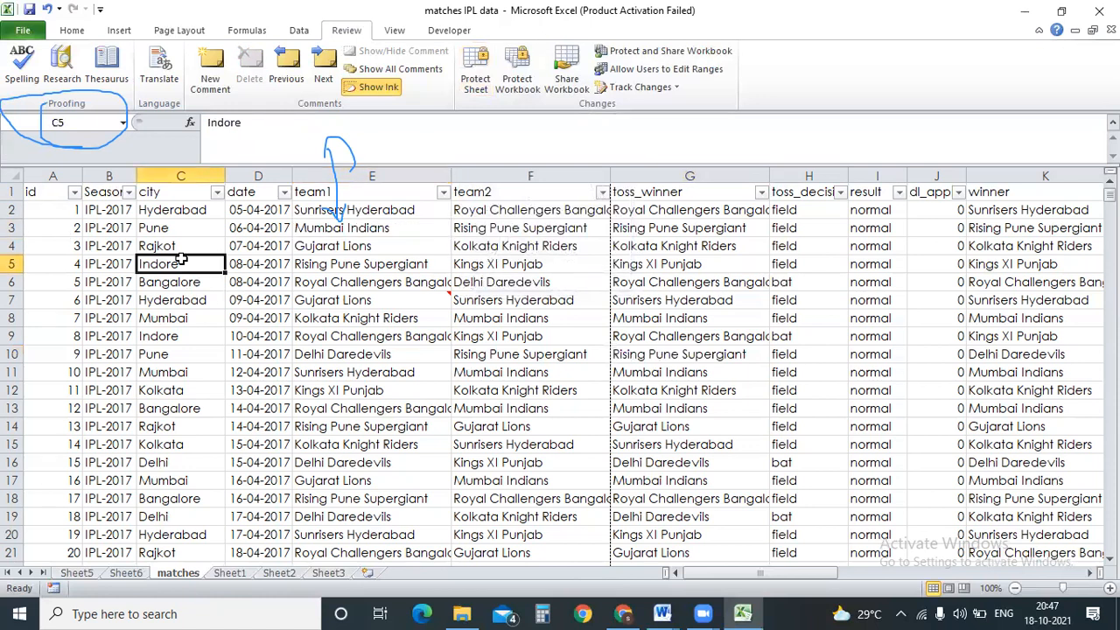
pyautogui.press('Delete')
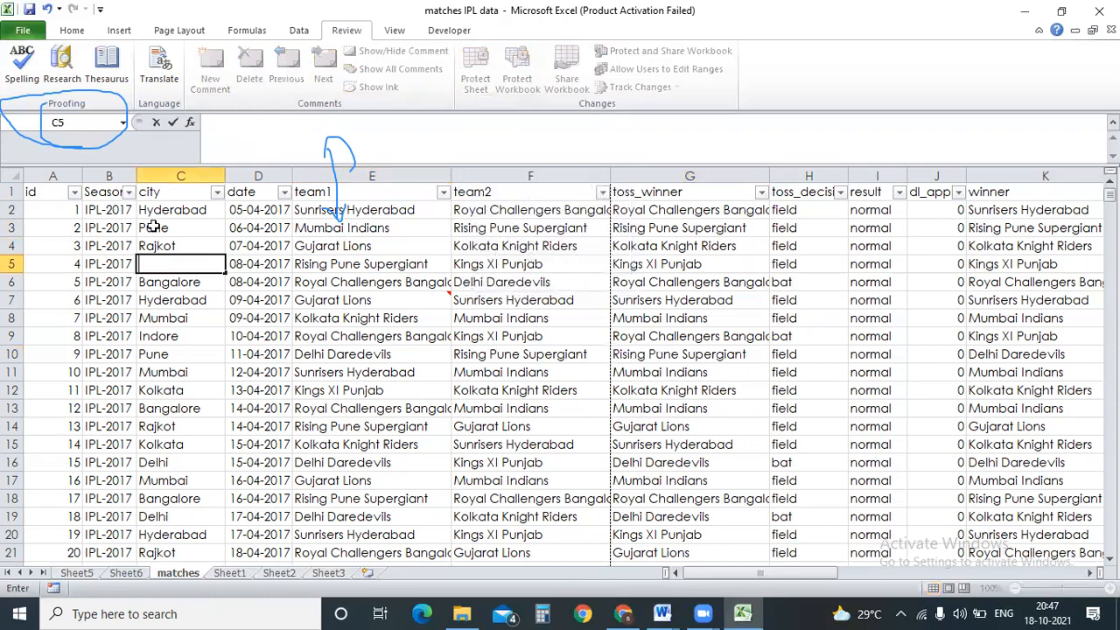
# Delete the entire row 5 holding match 4.
pyautogui.click(206, 385)
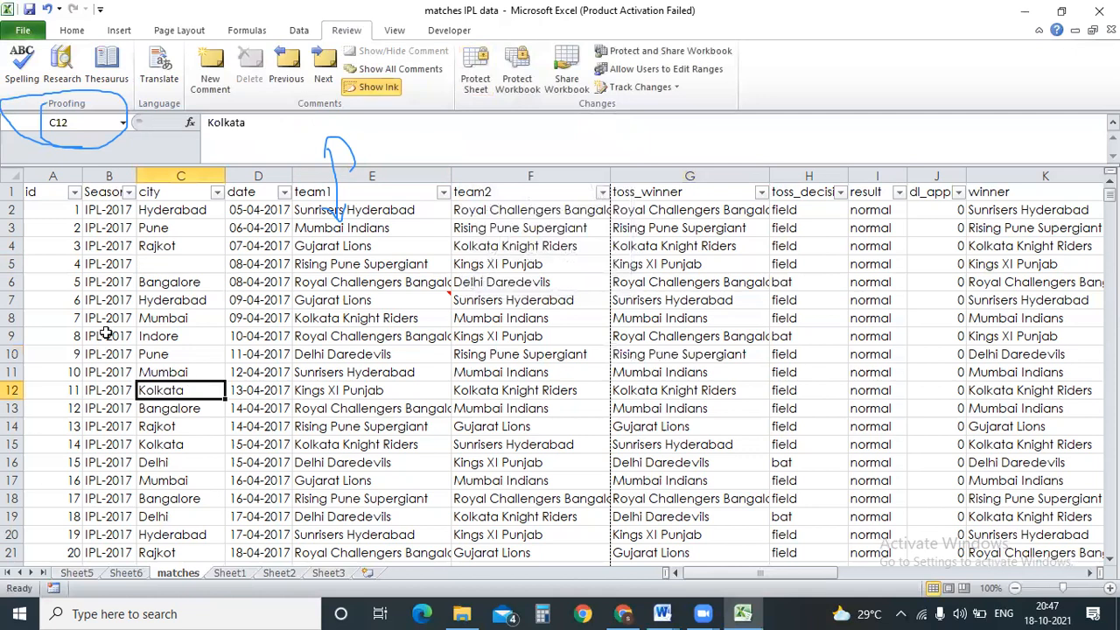
pyautogui.click(12, 265)
pyautogui.click(72, 30)
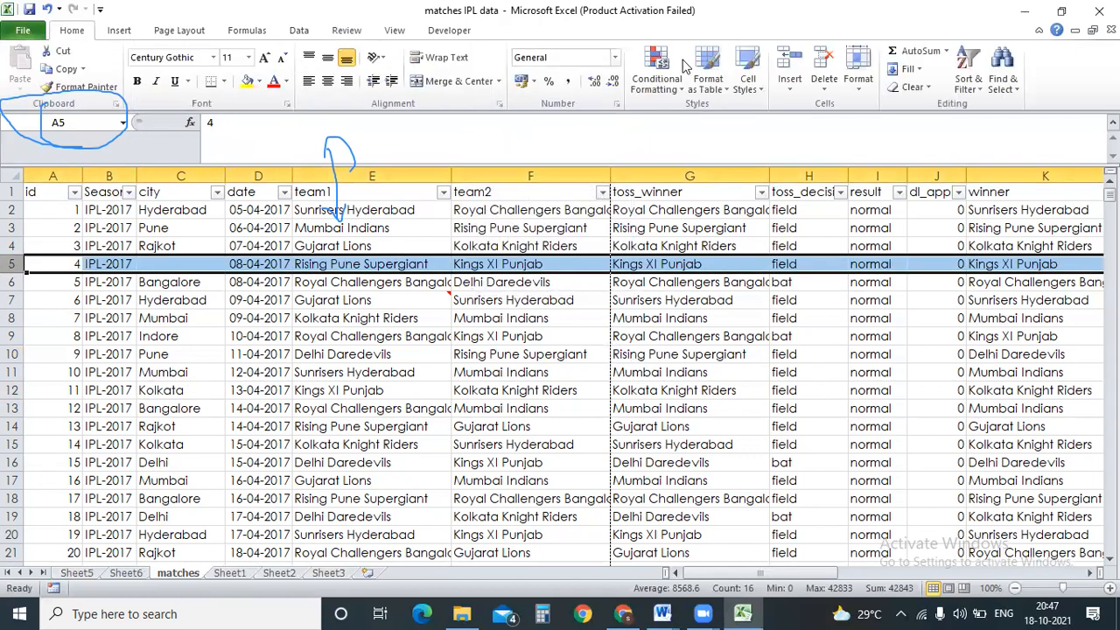
pyautogui.click(823, 70)
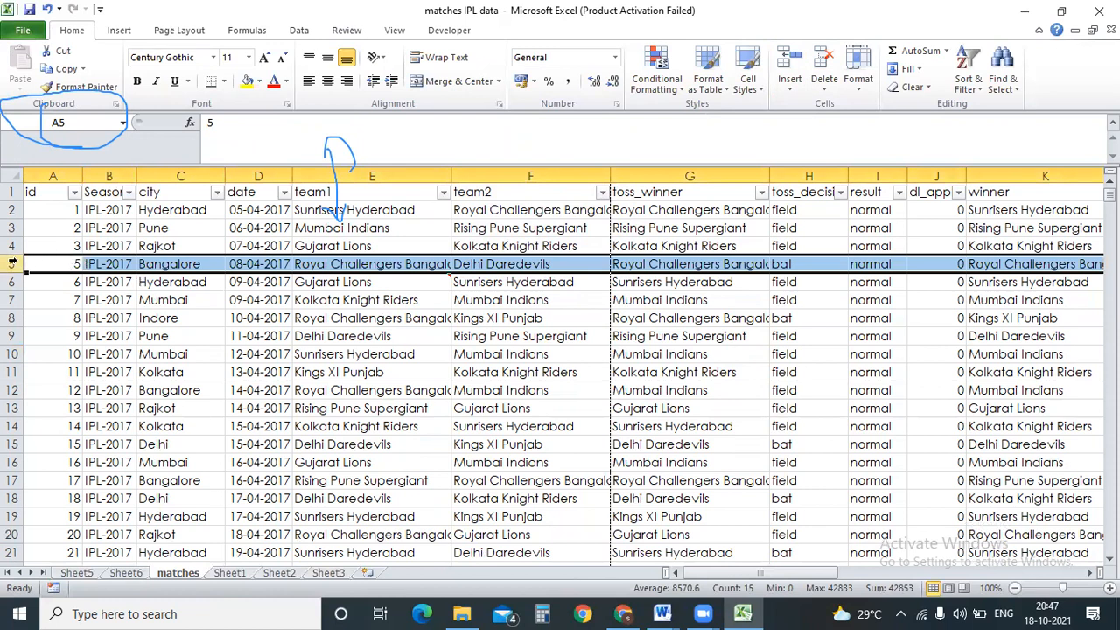
# Select all cells and protect the matches sheet with the default Protect Sheet settings.
pyautogui.click(154, 261)
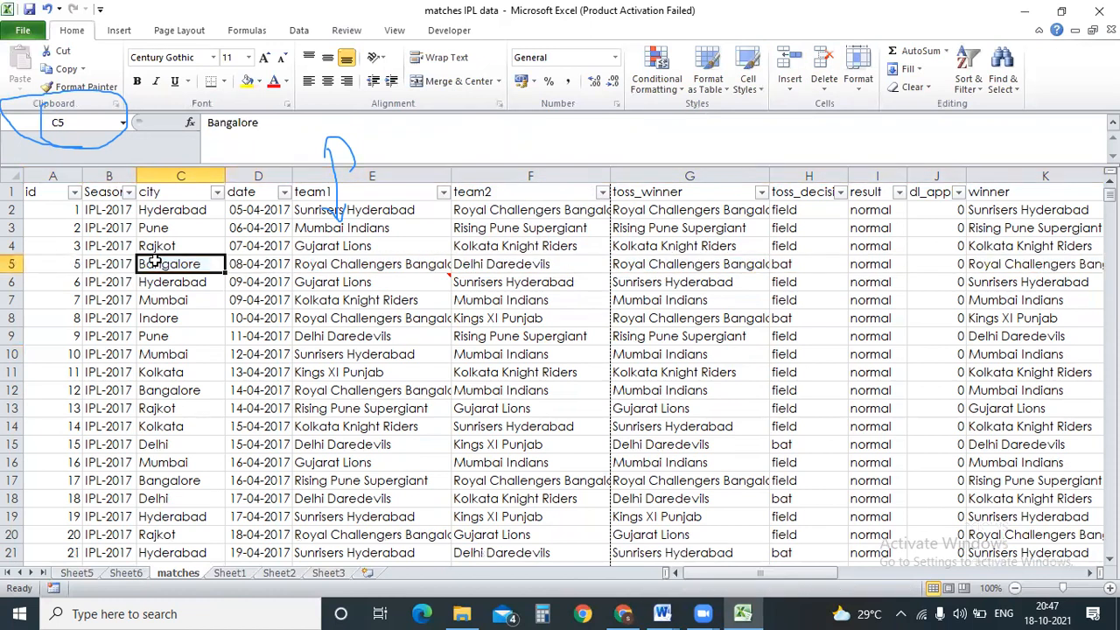
pyautogui.click(16, 177)
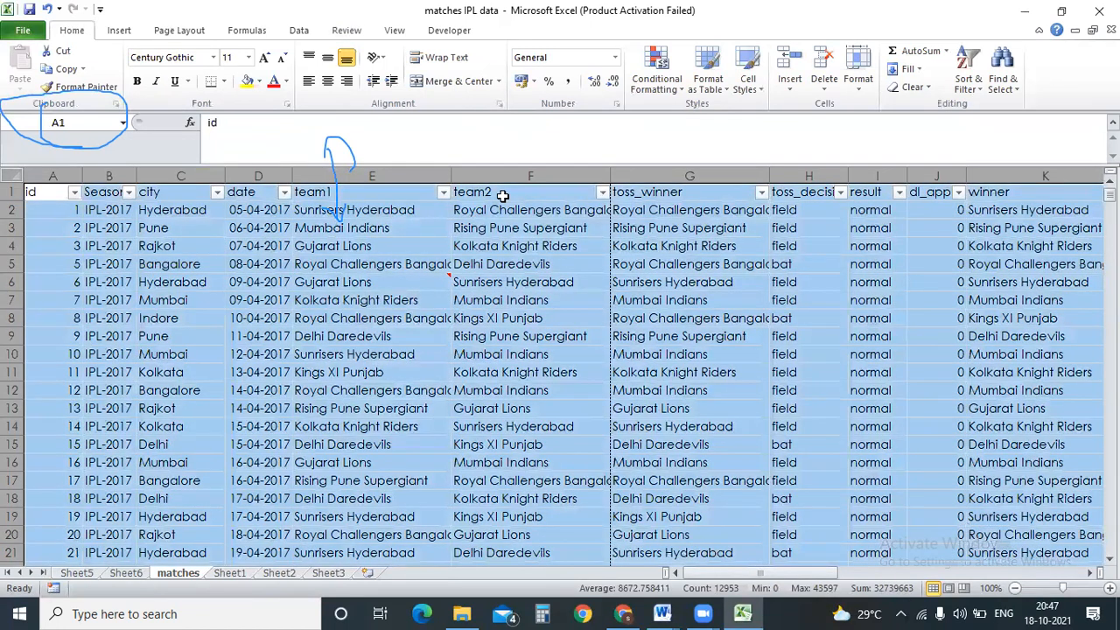
pyautogui.click(349, 33)
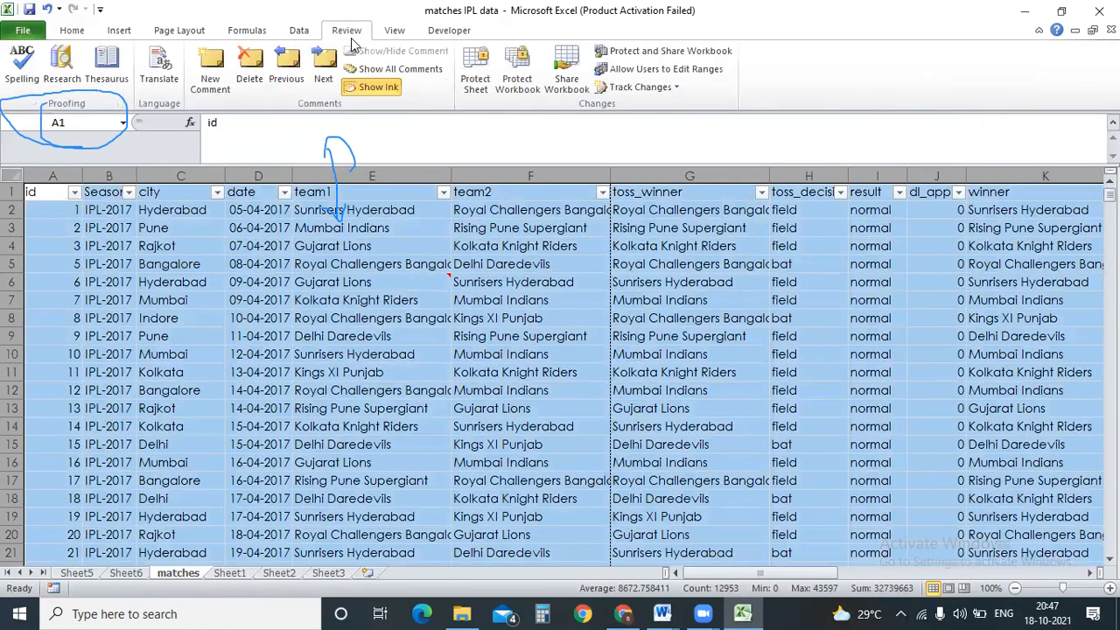
pyautogui.click(474, 70)
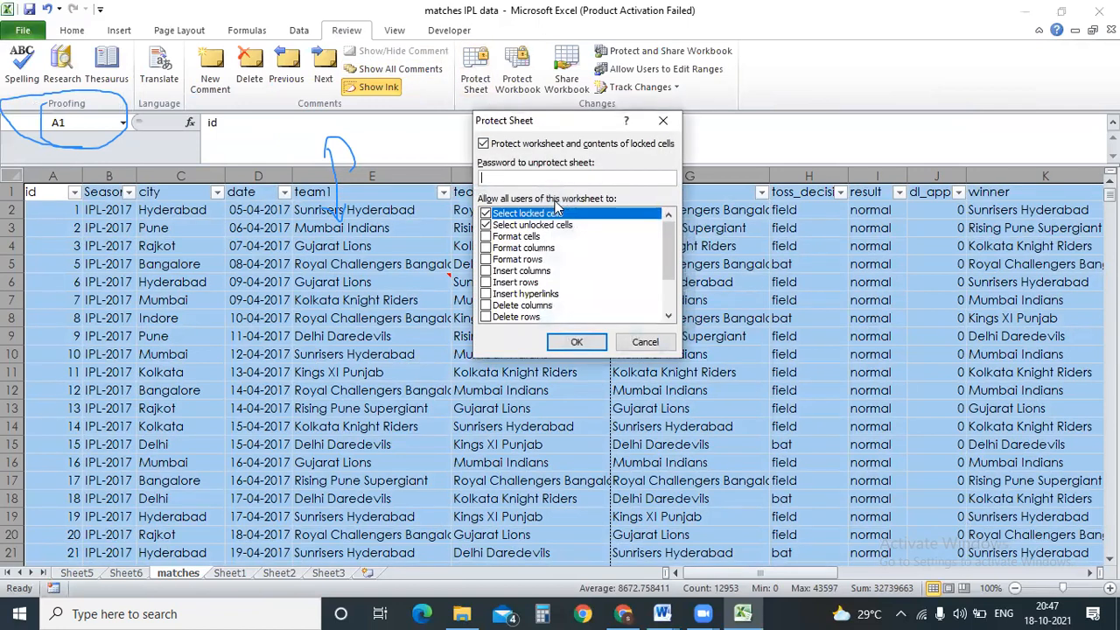
pyautogui.click(577, 343)
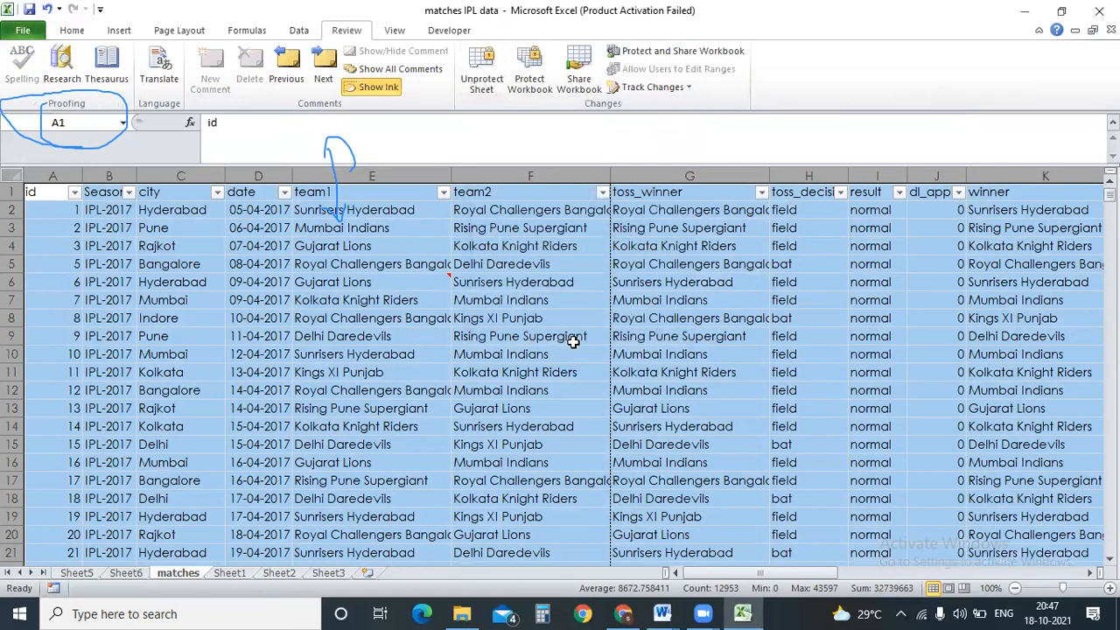
pyautogui.click(573, 342)
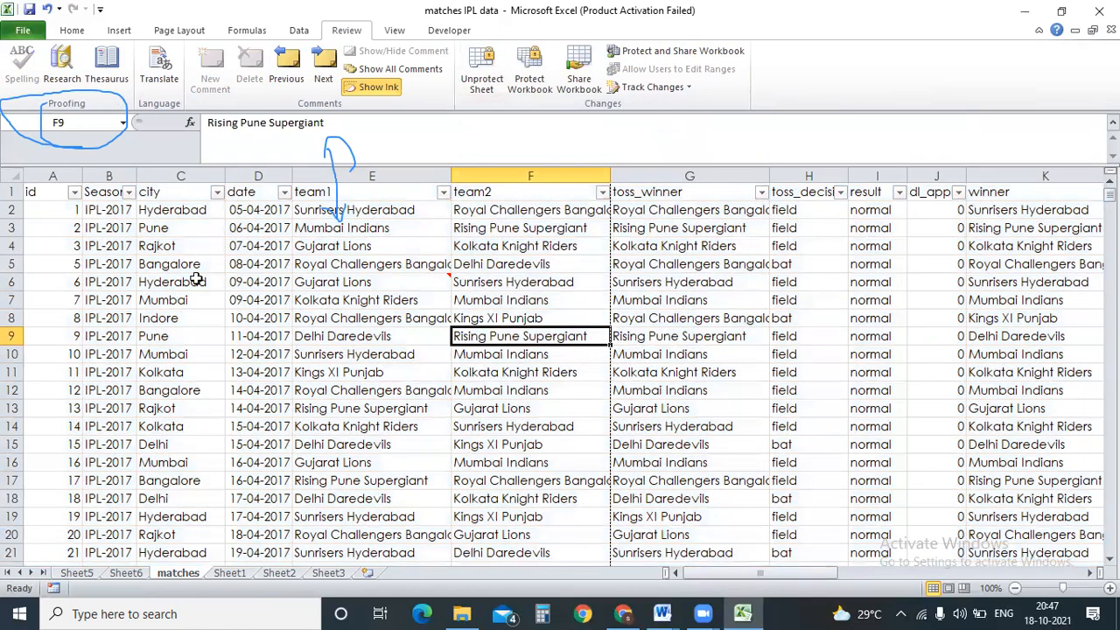
pyautogui.click(12, 263)
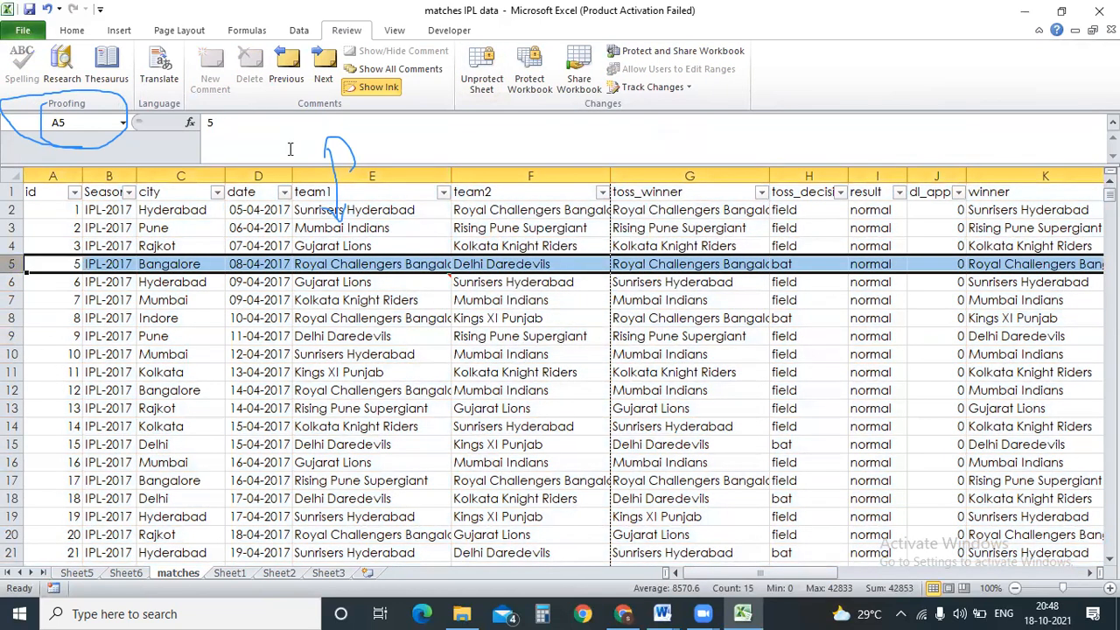
pyautogui.click(83, 33)
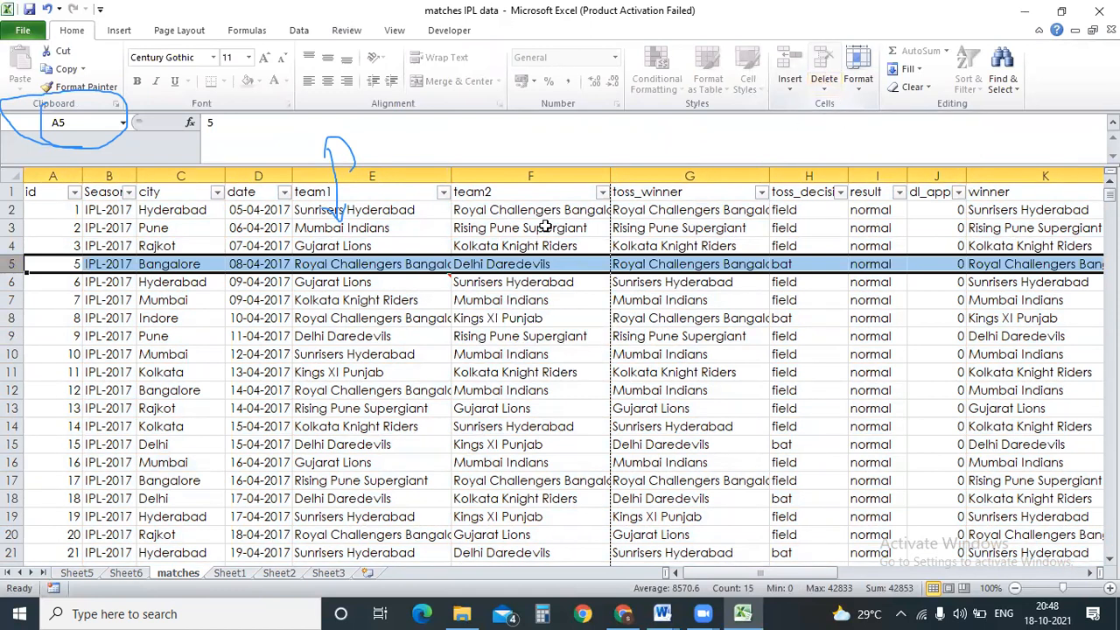
pyautogui.click(203, 264)
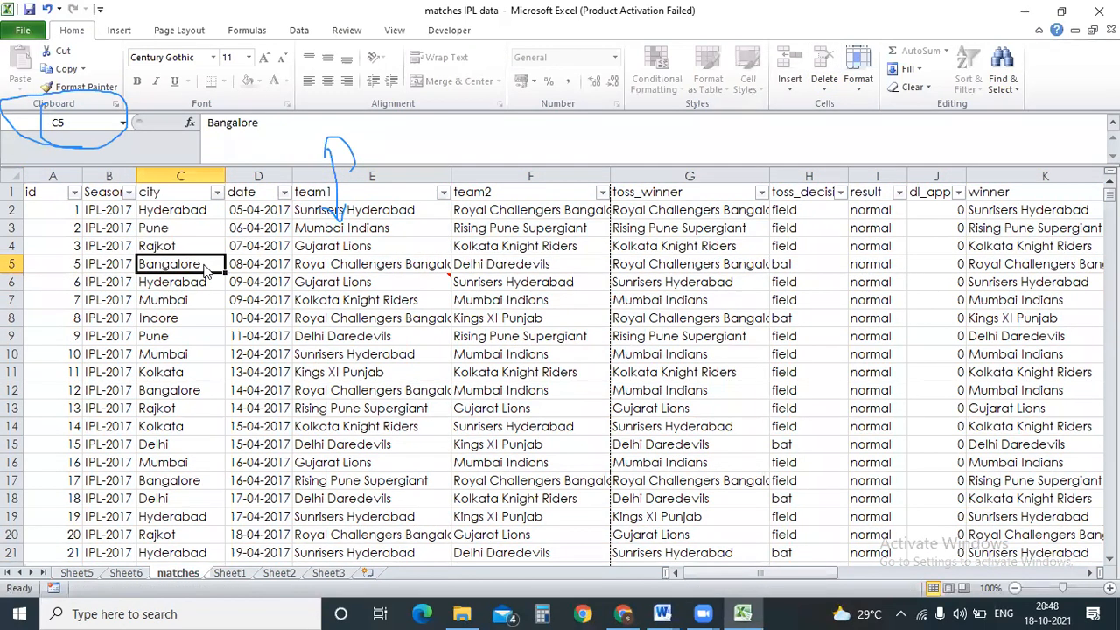
pyautogui.doubleClick(203, 264)
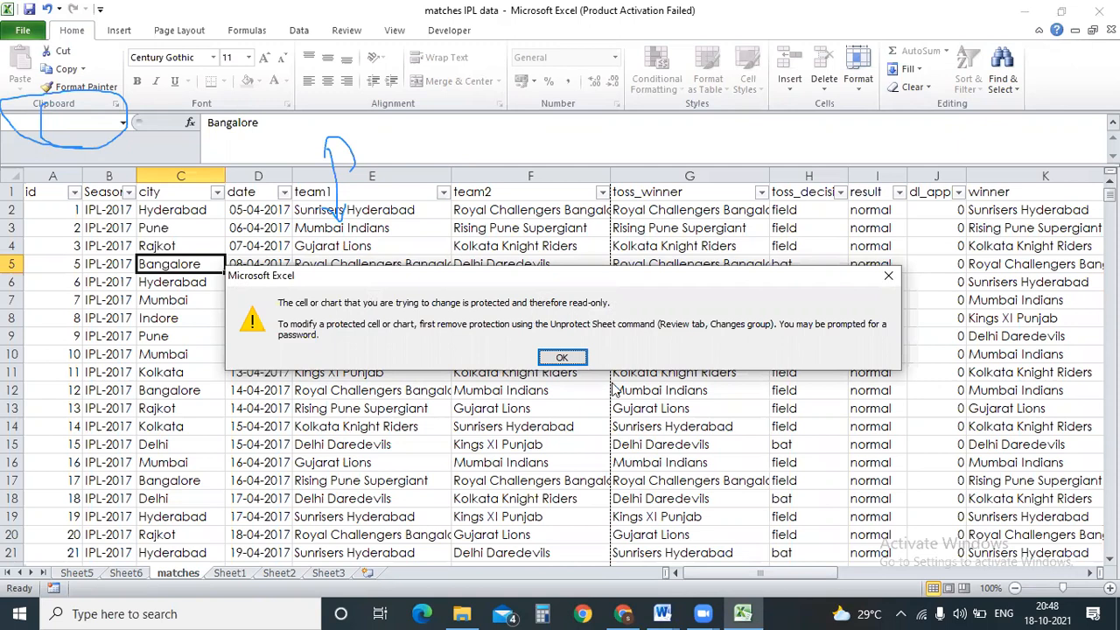
pyautogui.click(567, 356)
pyautogui.click(504, 270)
pyautogui.click(346, 31)
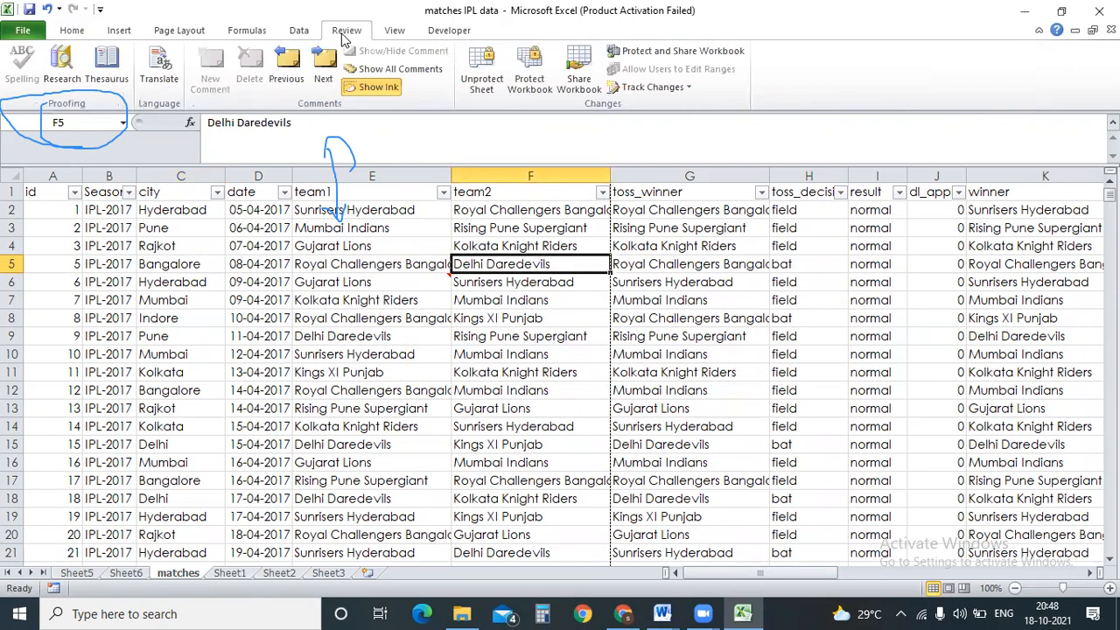
pyautogui.click(68, 265)
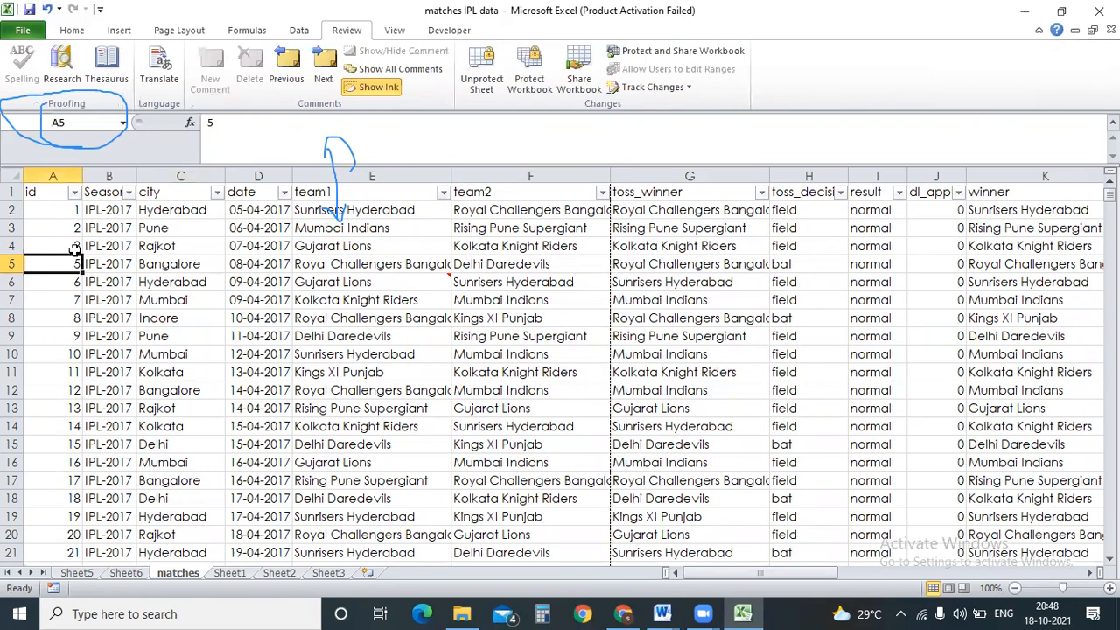
# Unprotect the matches sheet and delete row 6, the 09-04-2017 Gujarat Lions vs Sunrisers Hyderabad match.
pyautogui.click(482, 84)
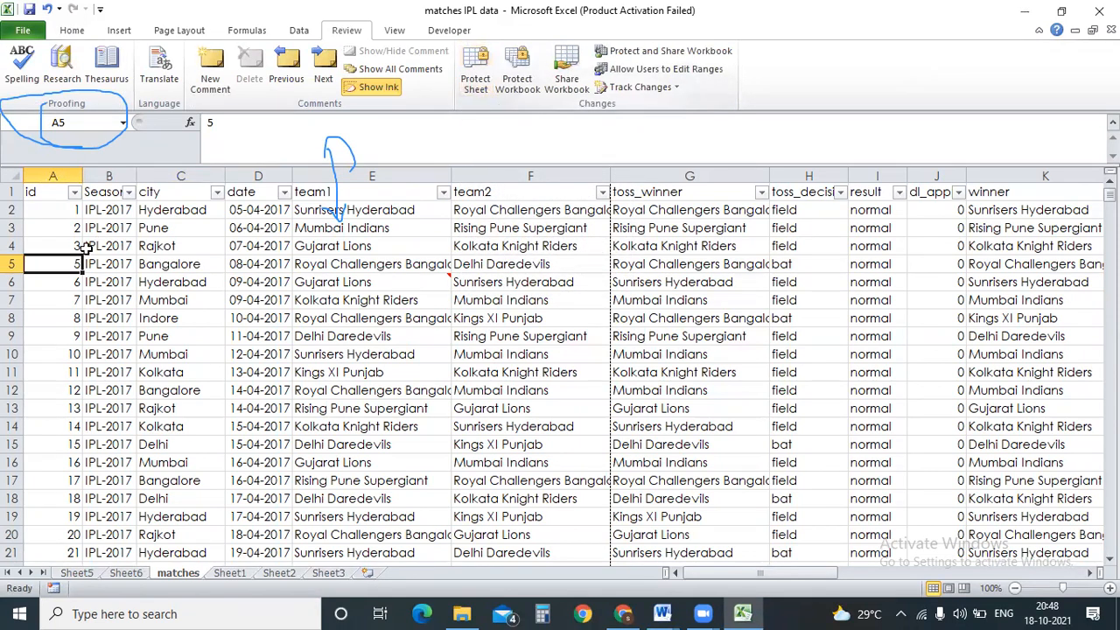
pyautogui.press('Down')
pyautogui.press('Down')
pyautogui.press('Down')
pyautogui.press('Down')
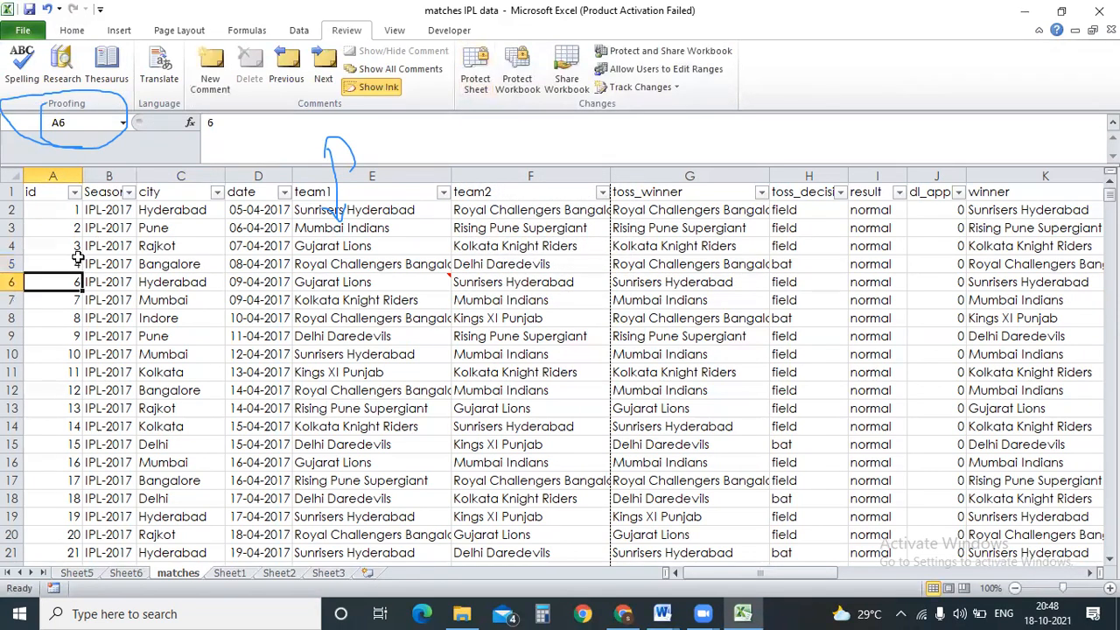
pyautogui.click(13, 282)
pyautogui.click(74, 30)
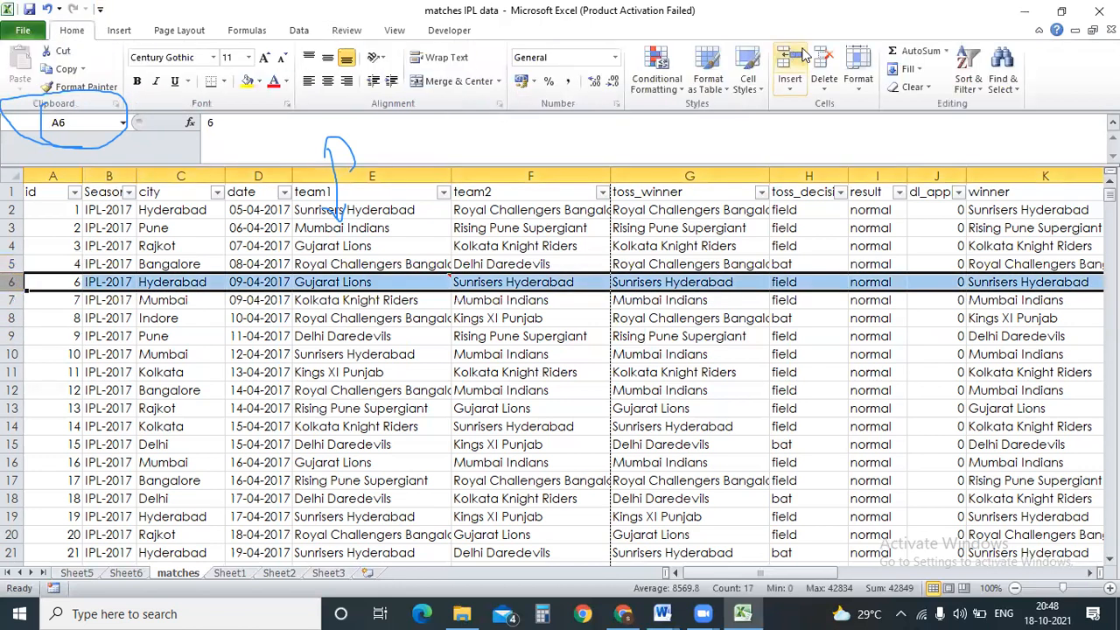
pyautogui.click(823, 68)
pyautogui.click(14, 282)
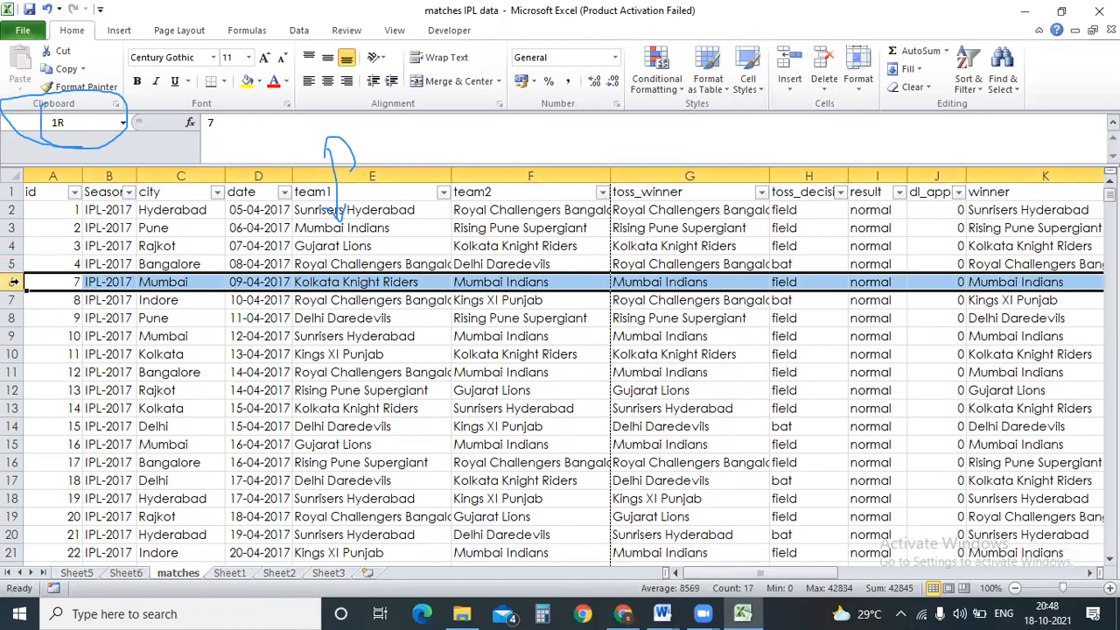
pyautogui.click(357, 32)
pyautogui.click(525, 320)
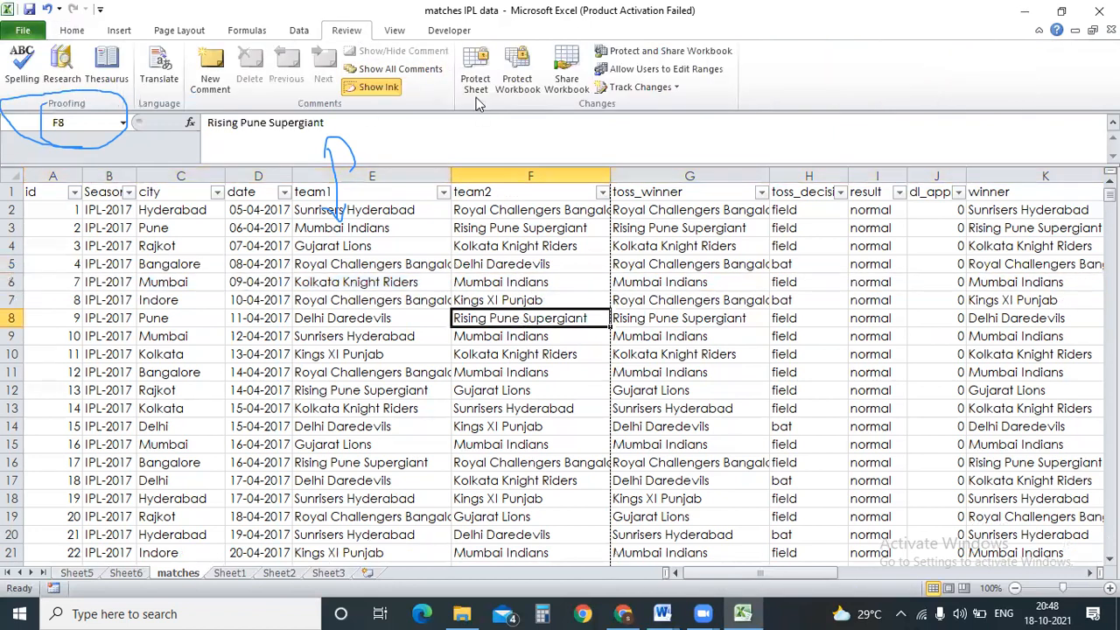
# Protect the matches sheet with a password, entered and confirmed.
pyautogui.click(475, 80)
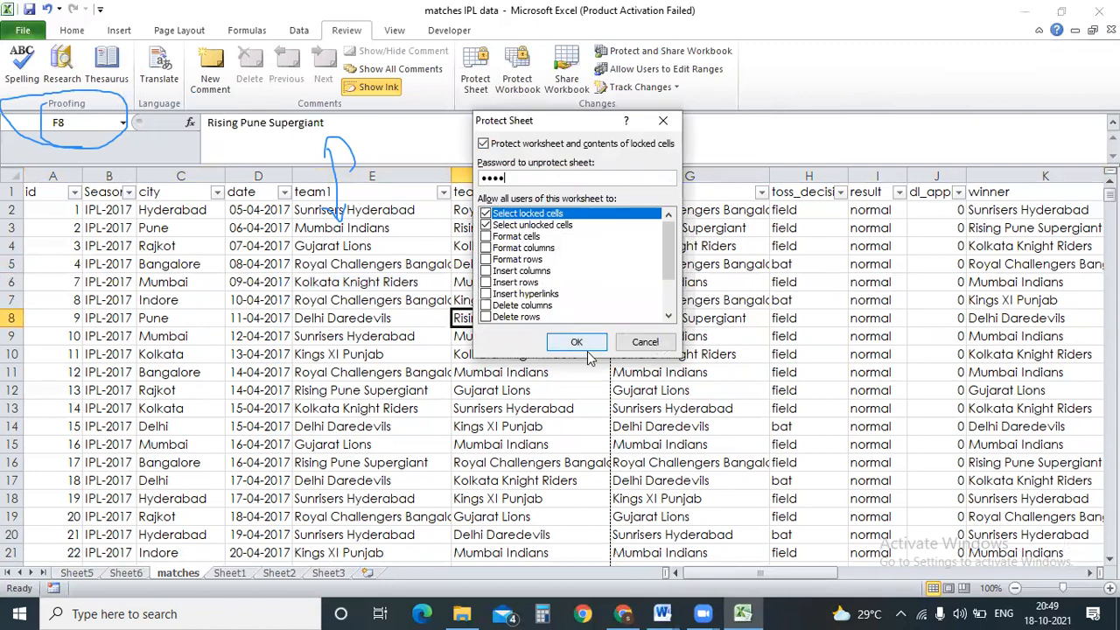
pyautogui.click(577, 342)
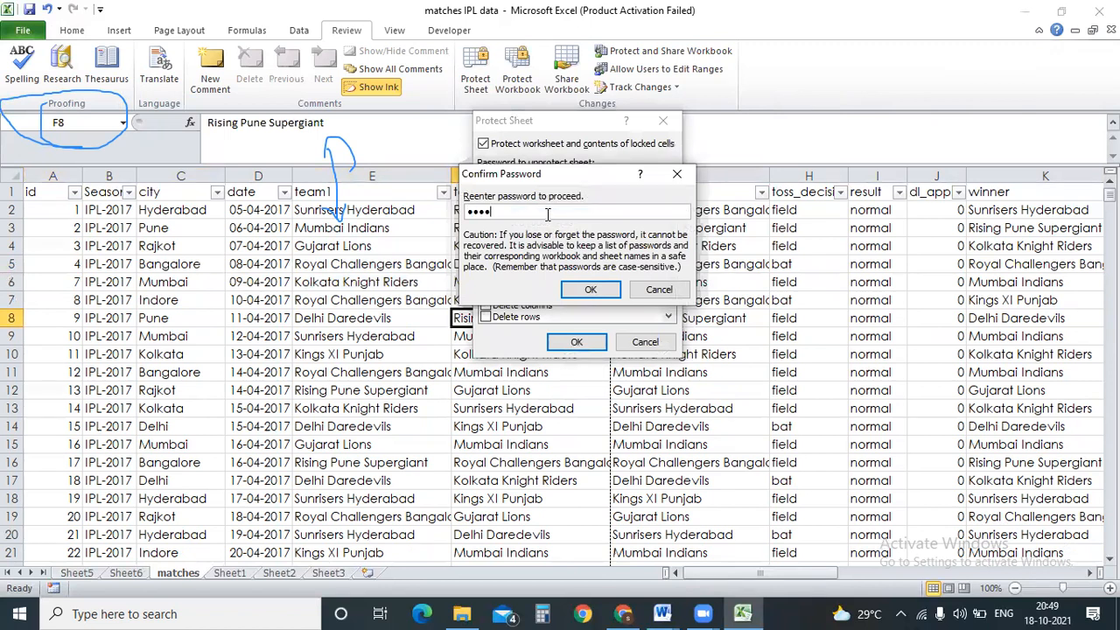
pyautogui.click(602, 289)
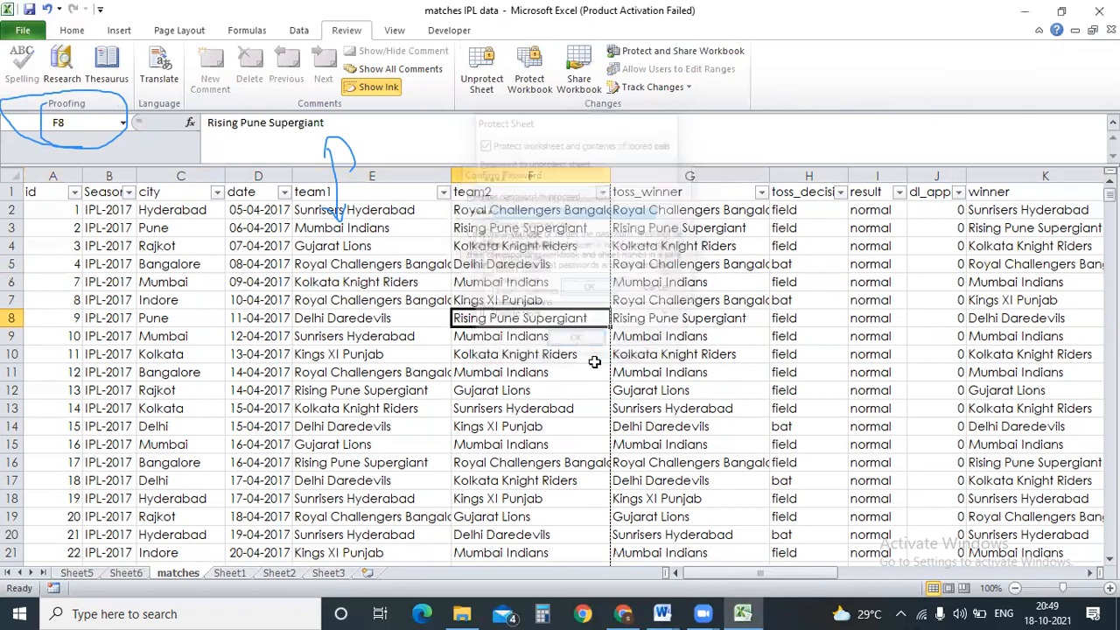
# Try deleting cell A3, dismiss the protection warning, and enter the password to unprotect.
pyautogui.click(364, 280)
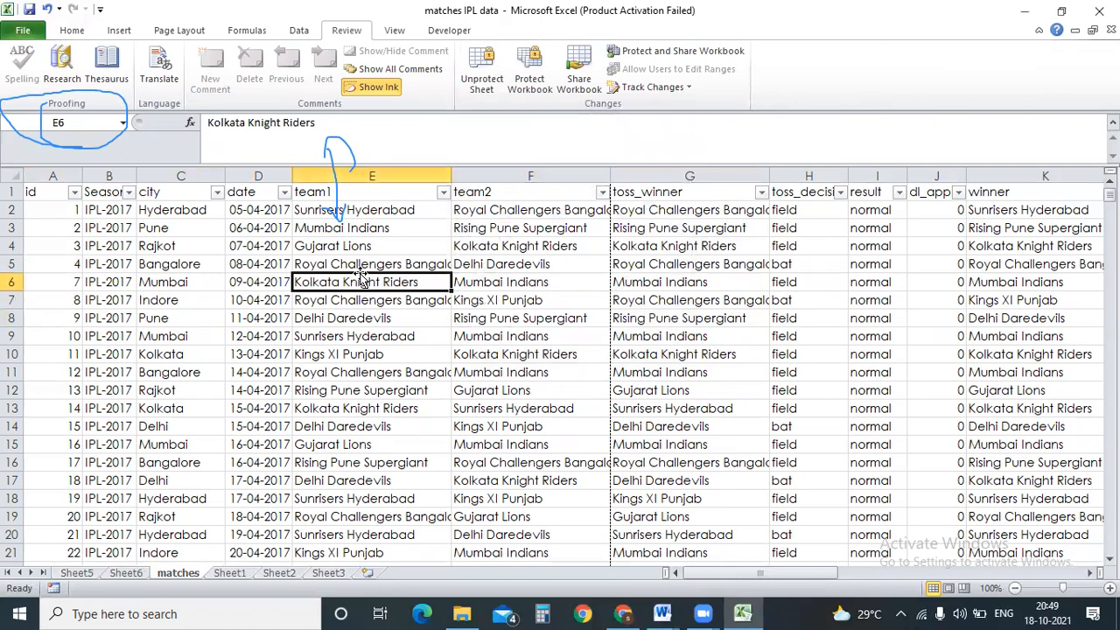
pyautogui.click(49, 225)
pyautogui.press('Delete')
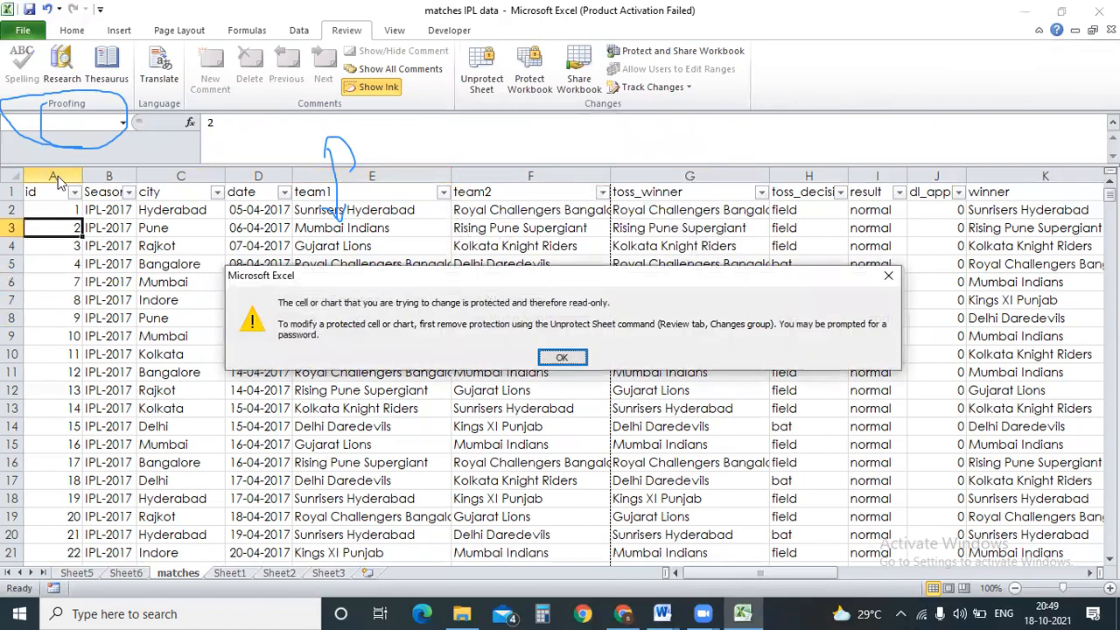
pyautogui.click(577, 357)
pyautogui.click(483, 87)
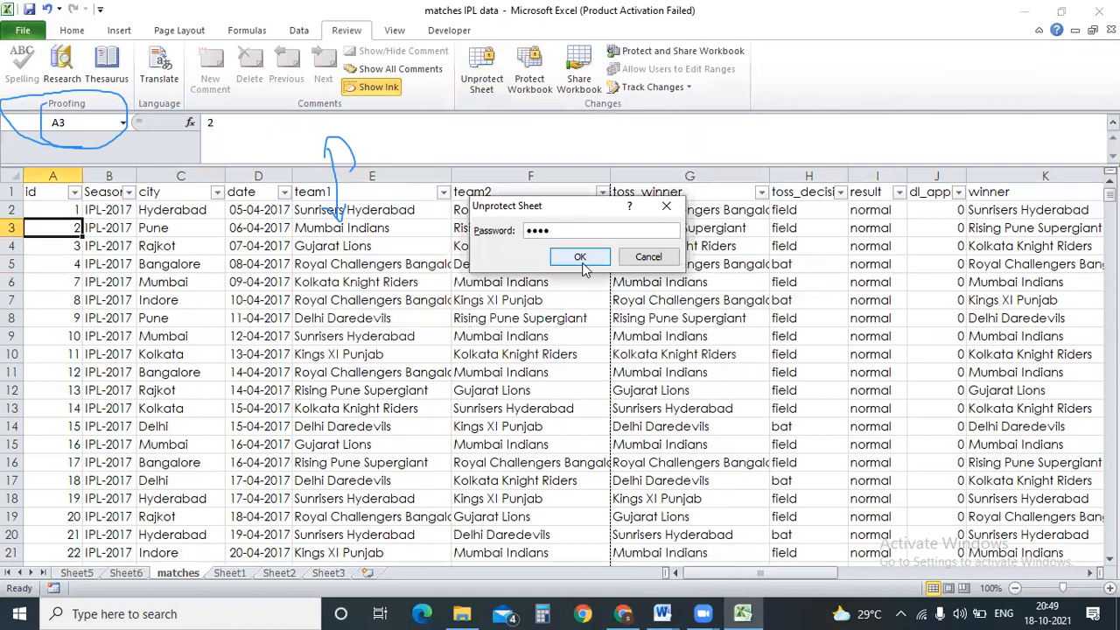
# Confirm the password to unprotect the matches sheet, then check cells E4 and E12.
pyautogui.click(579, 257)
pyautogui.click(581, 262)
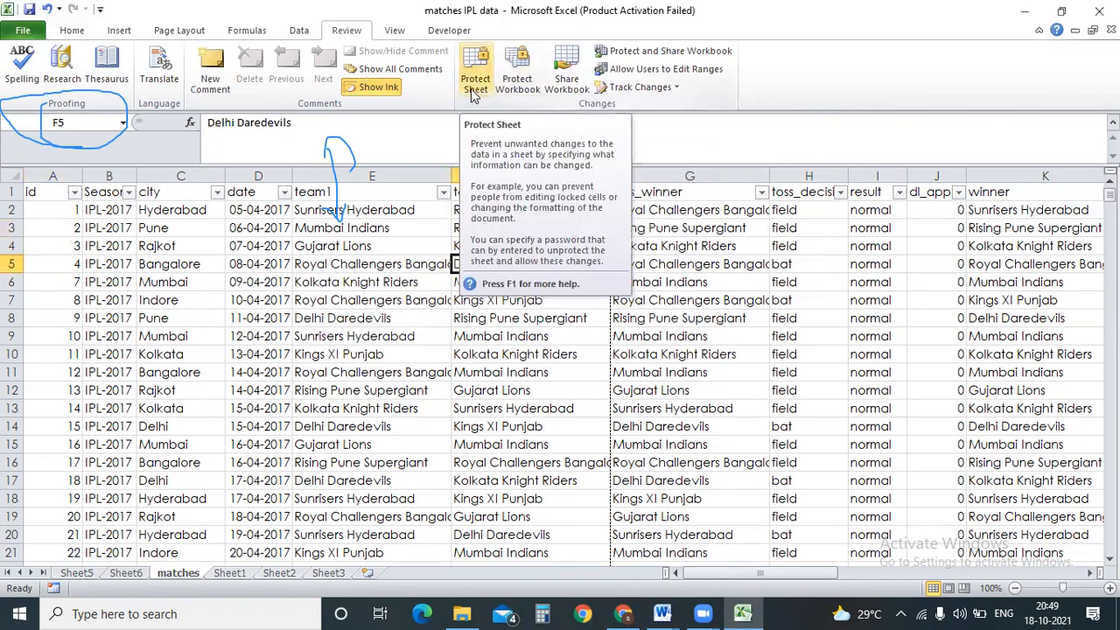
pyautogui.click(387, 245)
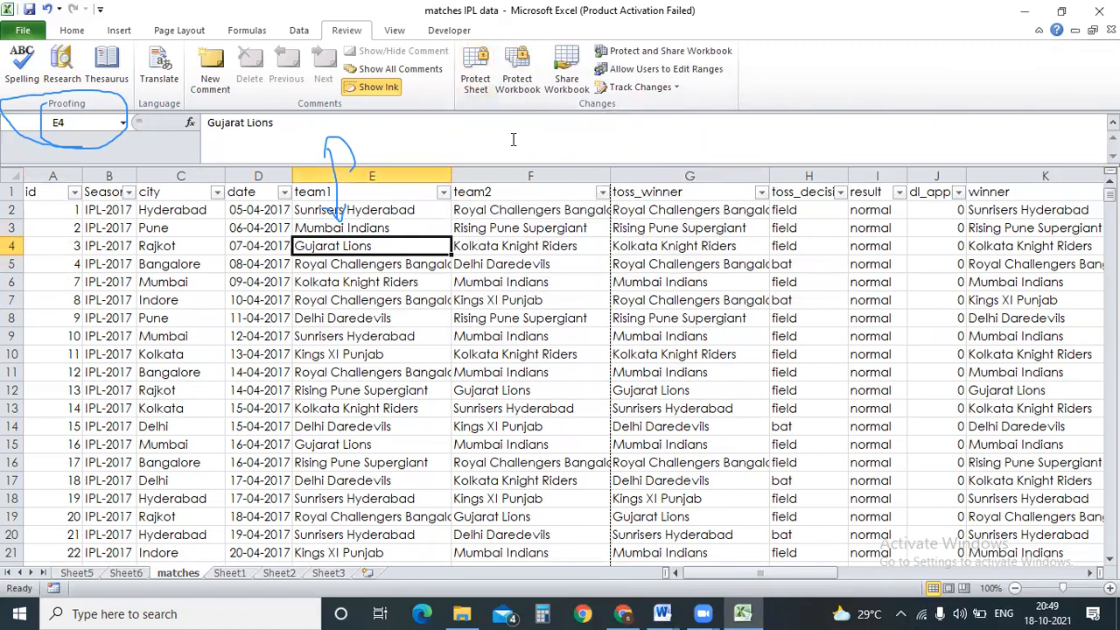
pyautogui.click(428, 391)
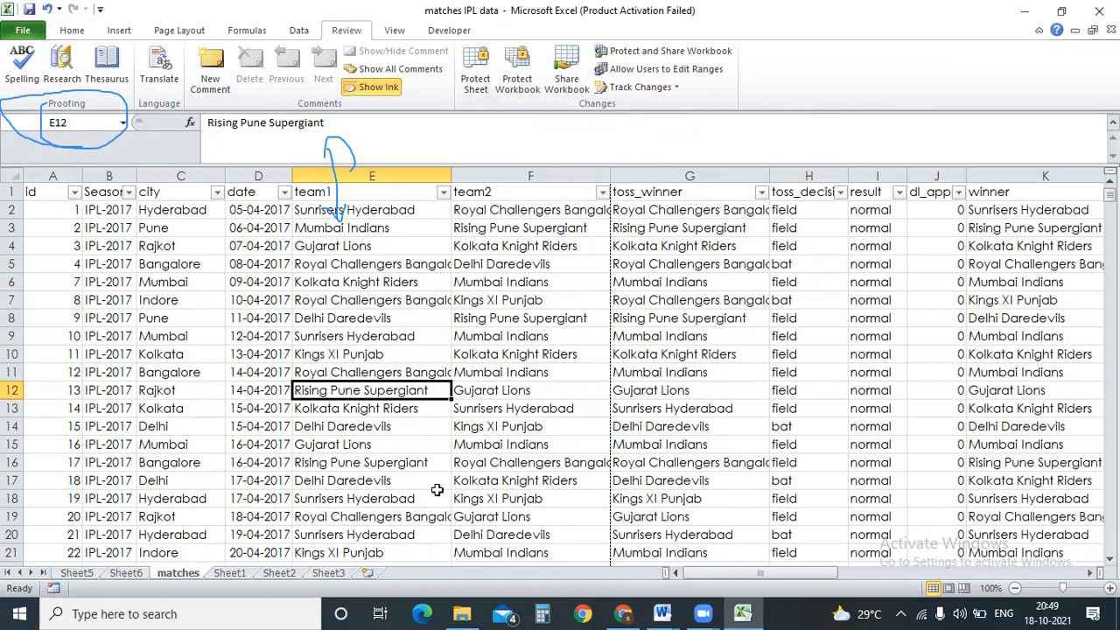
pyautogui.click(88, 612)
# Launch Microsoft Excel 2010 from a Start search for 'excel' and dismiss the activation notice.
pyautogui.write('excel')
pyautogui.click(190, 217)
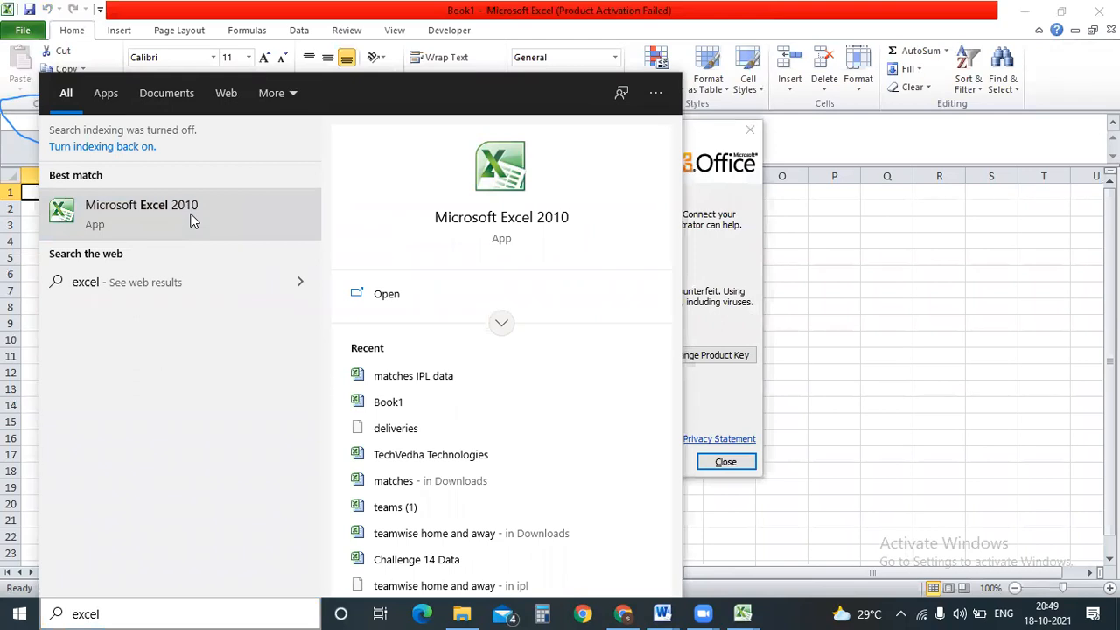
pyautogui.click(820, 301)
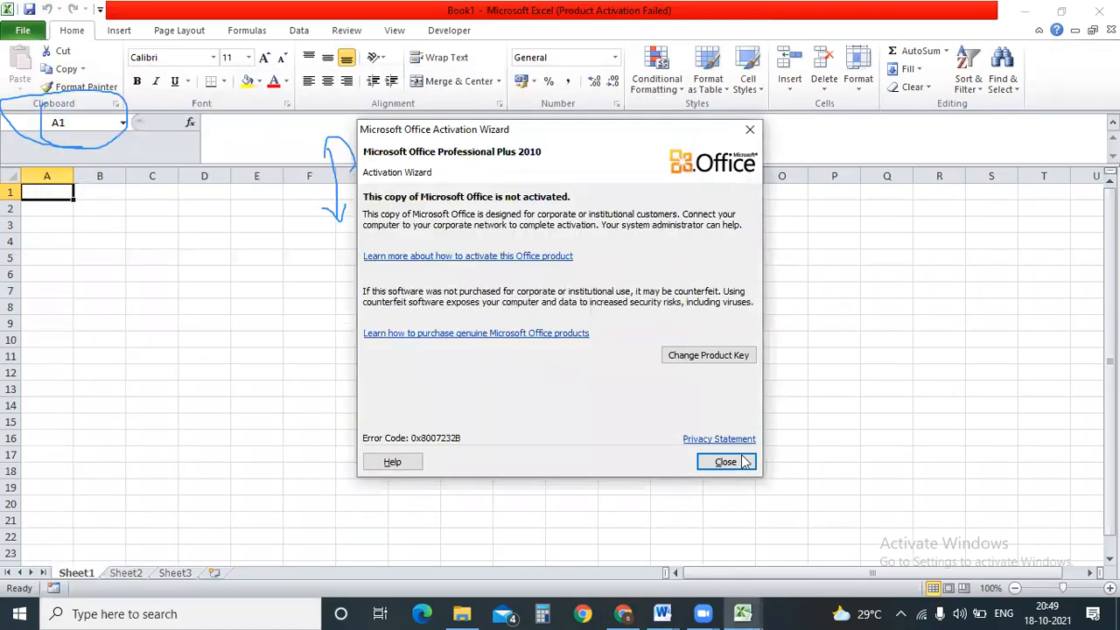
pyautogui.click(725, 462)
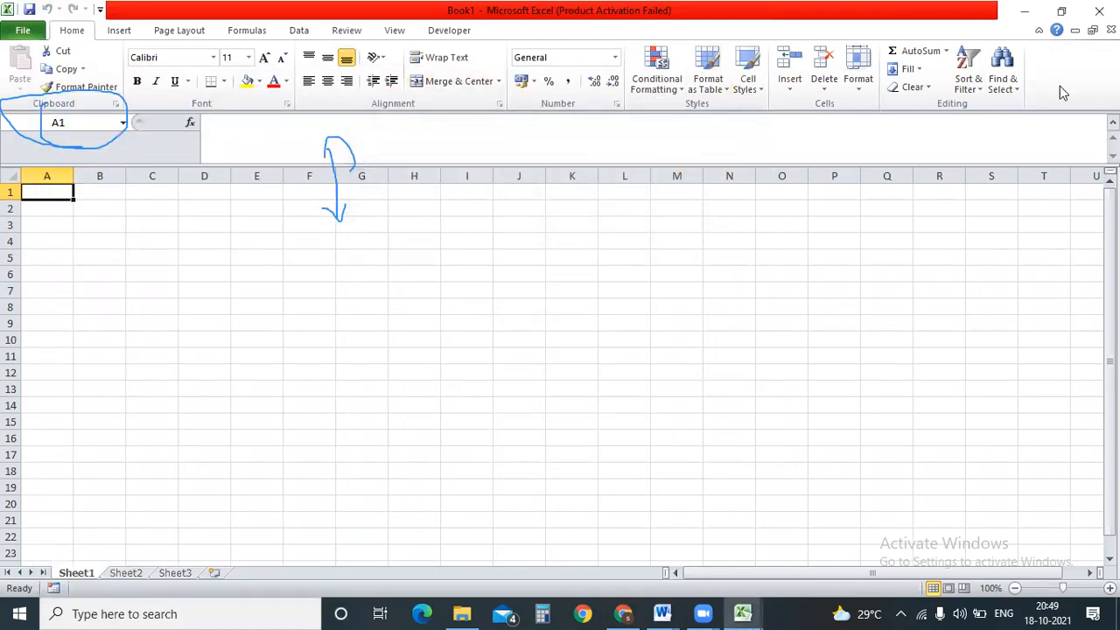
# Insert worksheets with Shift+F11 and the Insert Worksheet tab until Book1 runs Sheet1–Sheet9.
pyautogui.click(132, 573)
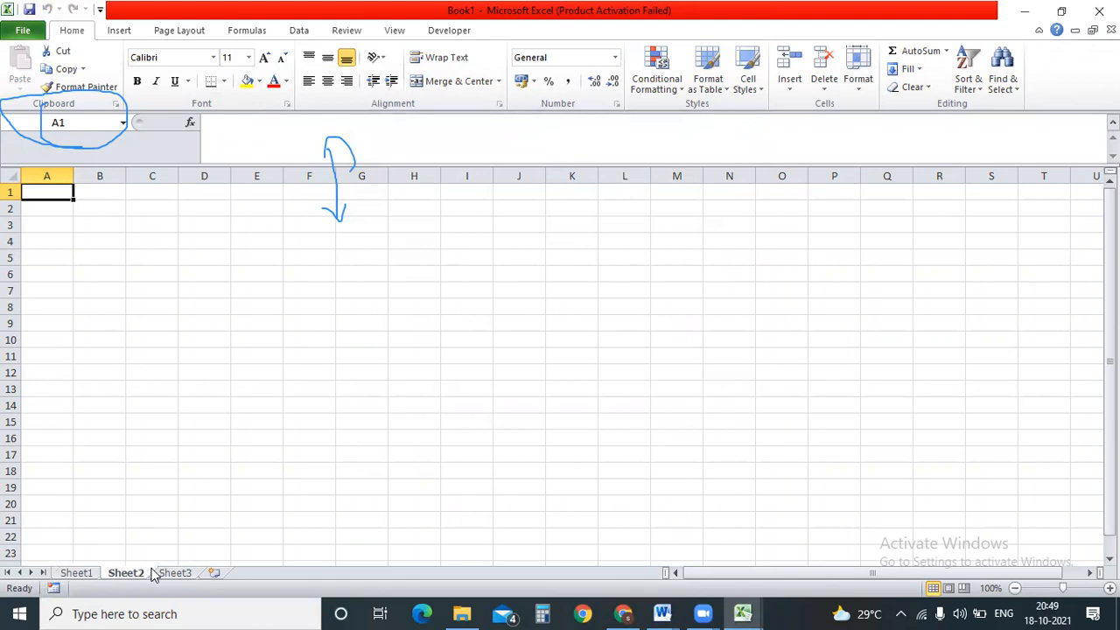
pyautogui.click(172, 574)
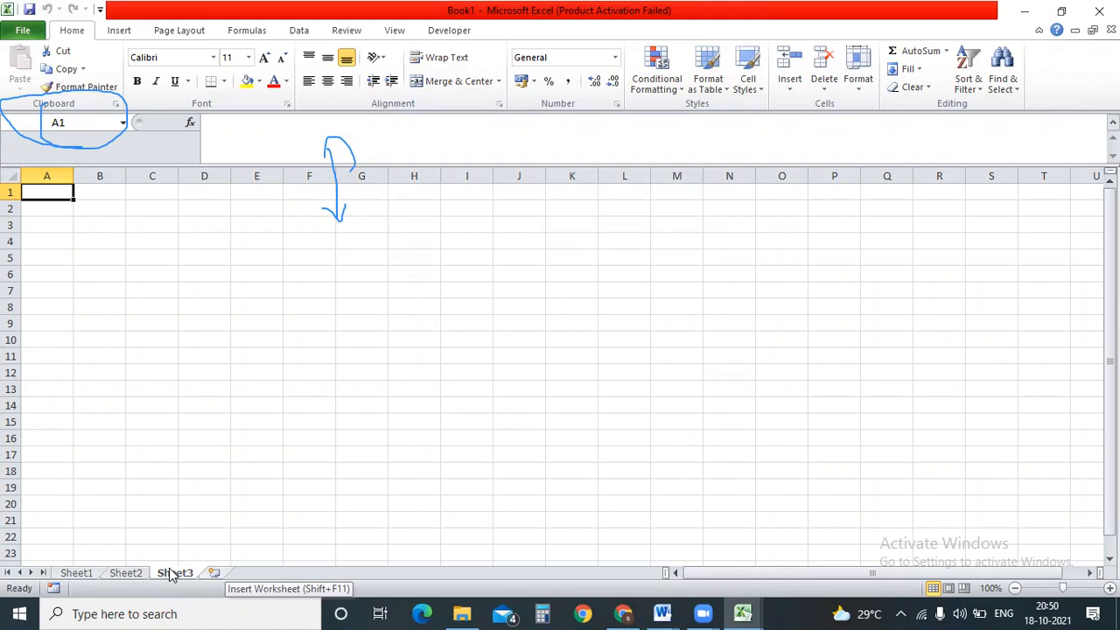
pyautogui.hotkey('shift', 'F11')
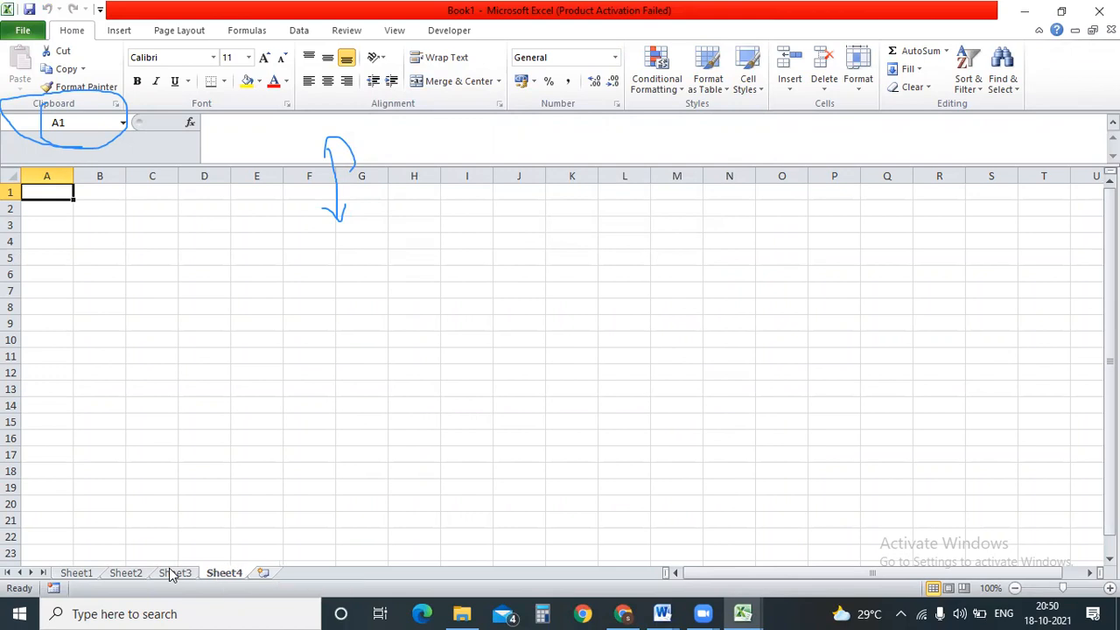
pyautogui.hotkey('shift', 'F11')
pyautogui.hotkey('shift', 'F11')
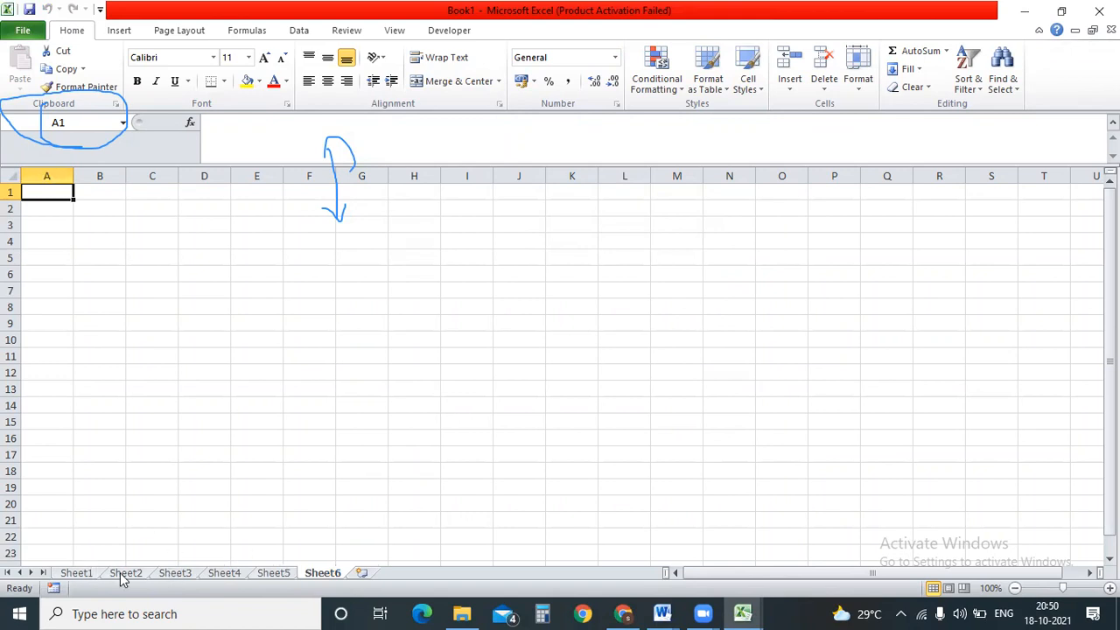
pyautogui.click(362, 573)
pyautogui.hotkey('shift', 'F11')
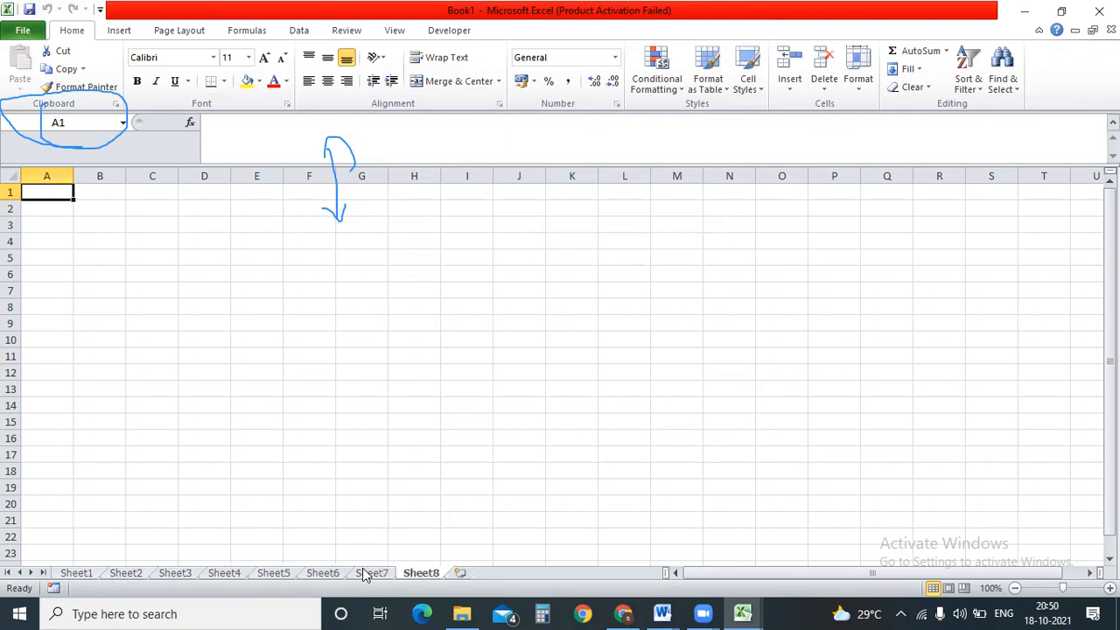
pyautogui.click(459, 572)
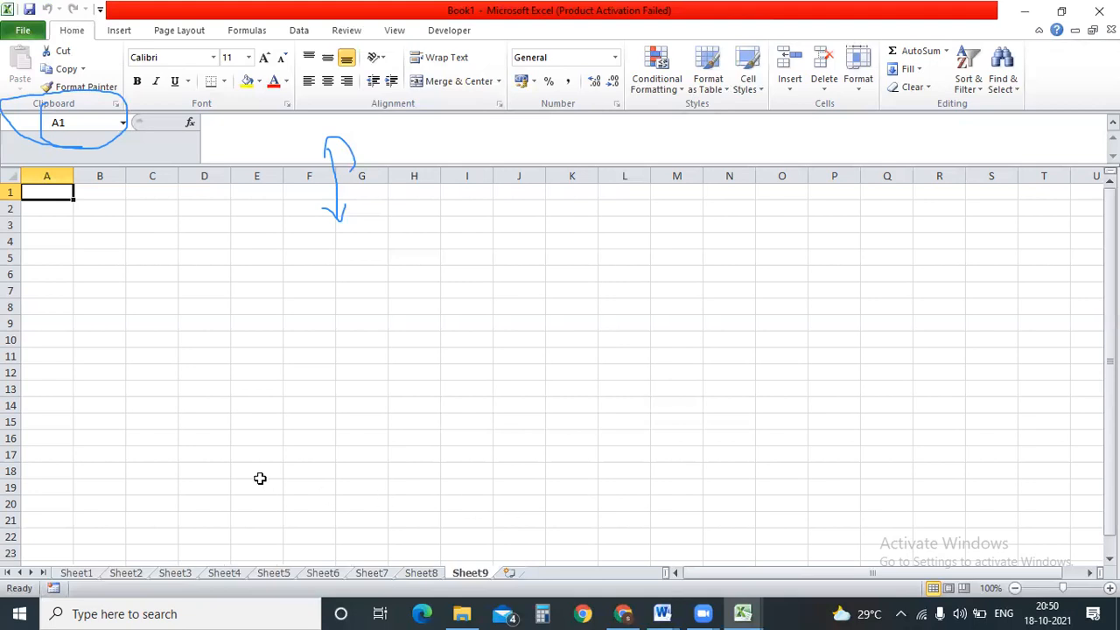
pyautogui.click(91, 574)
pyautogui.click(118, 574)
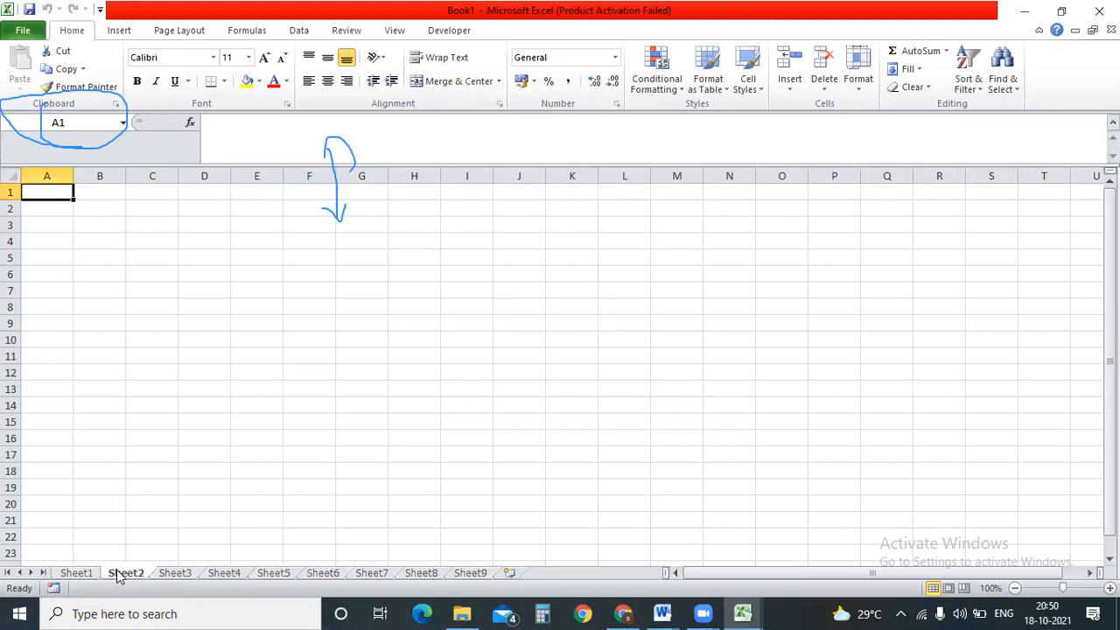
# Browse Book1's sheets, then close the workbook choosing Don't Save.
pyautogui.click(87, 573)
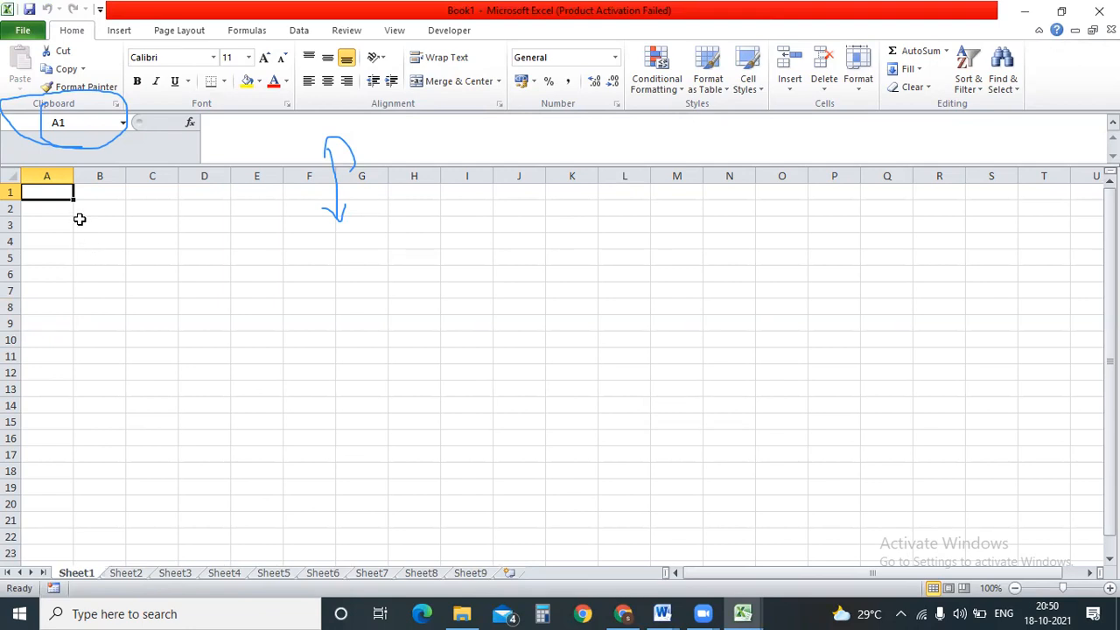
pyautogui.moveTo(45, 192); pyautogui.dragTo(622, 489)
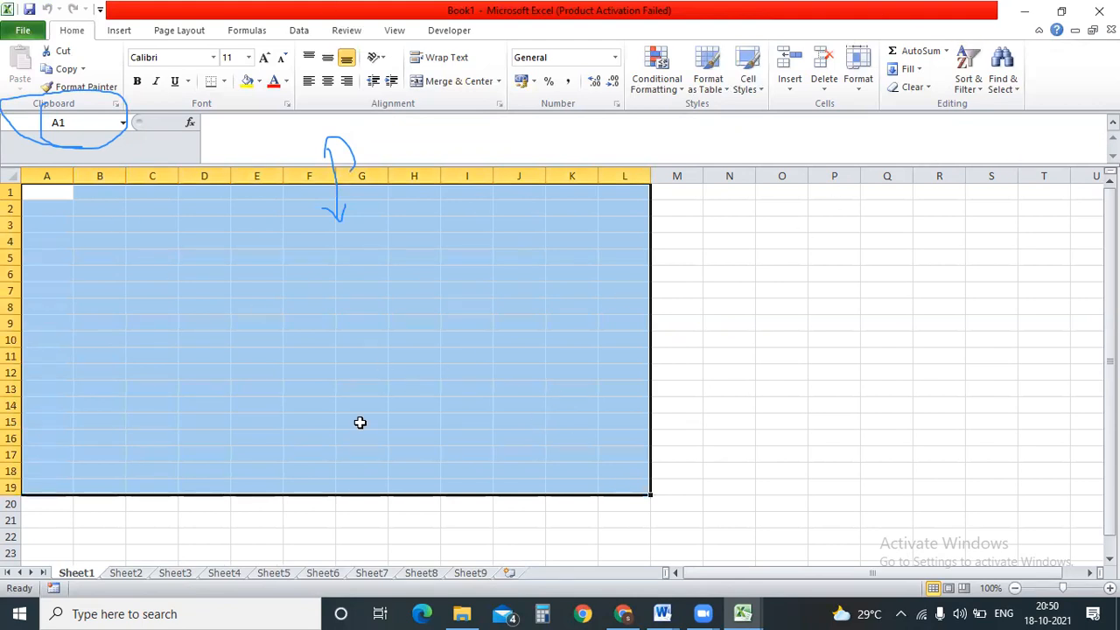
pyautogui.click(198, 571)
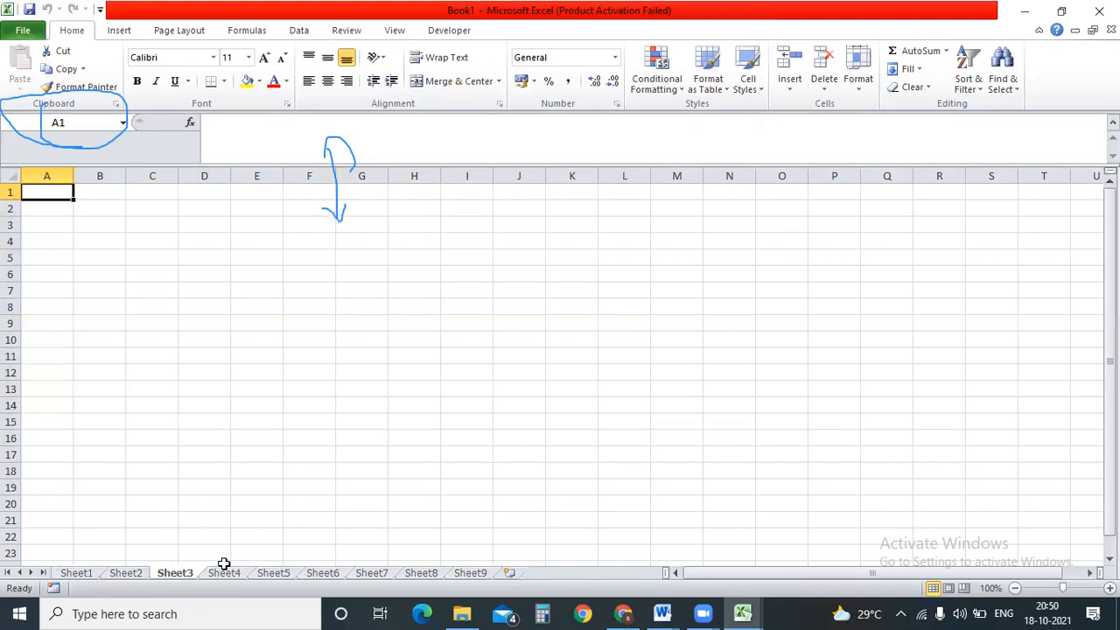
pyautogui.click(231, 572)
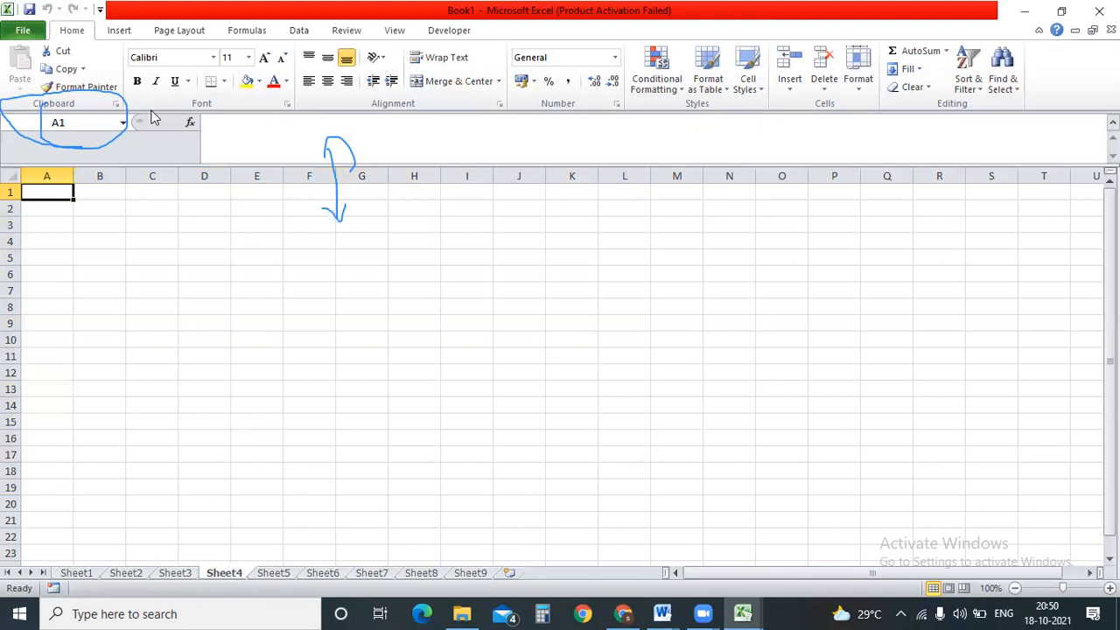
pyautogui.click(94, 574)
pyautogui.click(122, 573)
pyautogui.click(171, 573)
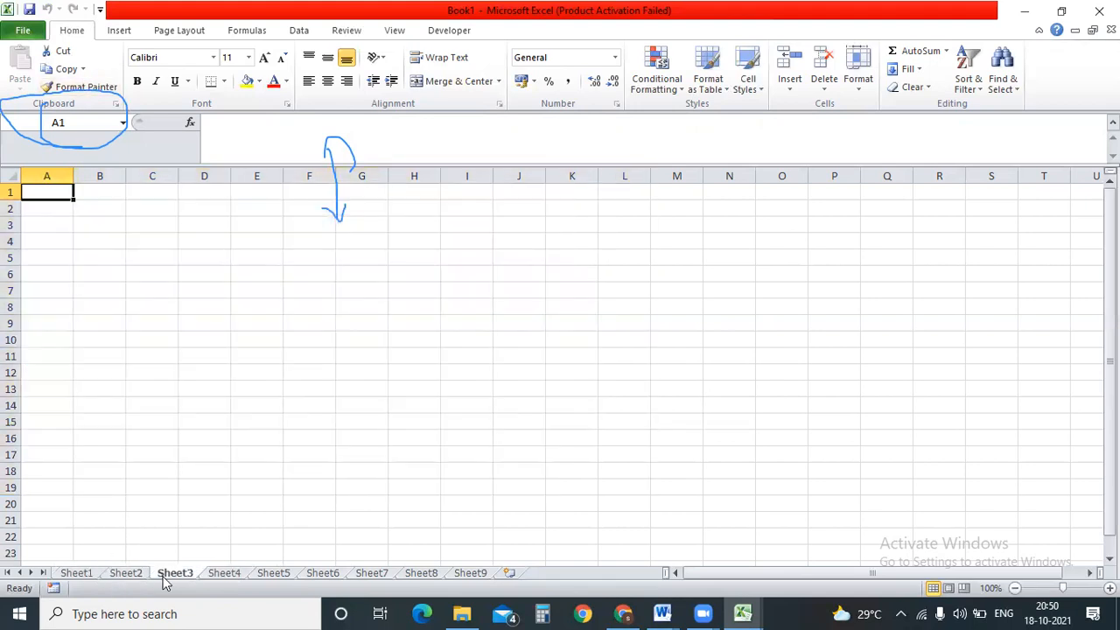
pyautogui.click(250, 572)
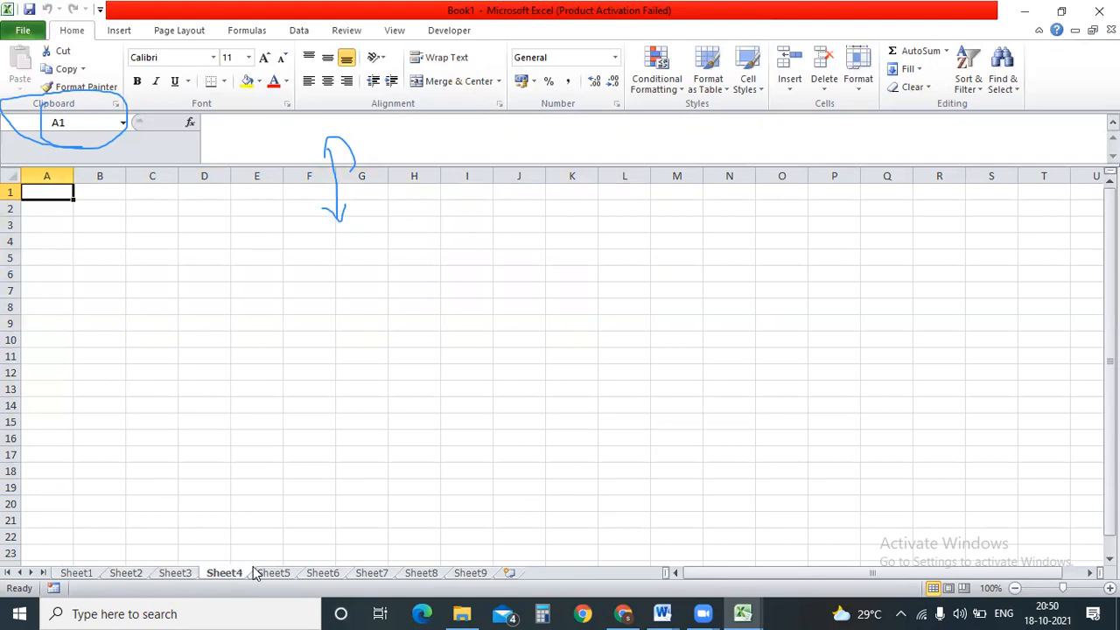
pyautogui.click(1098, 10)
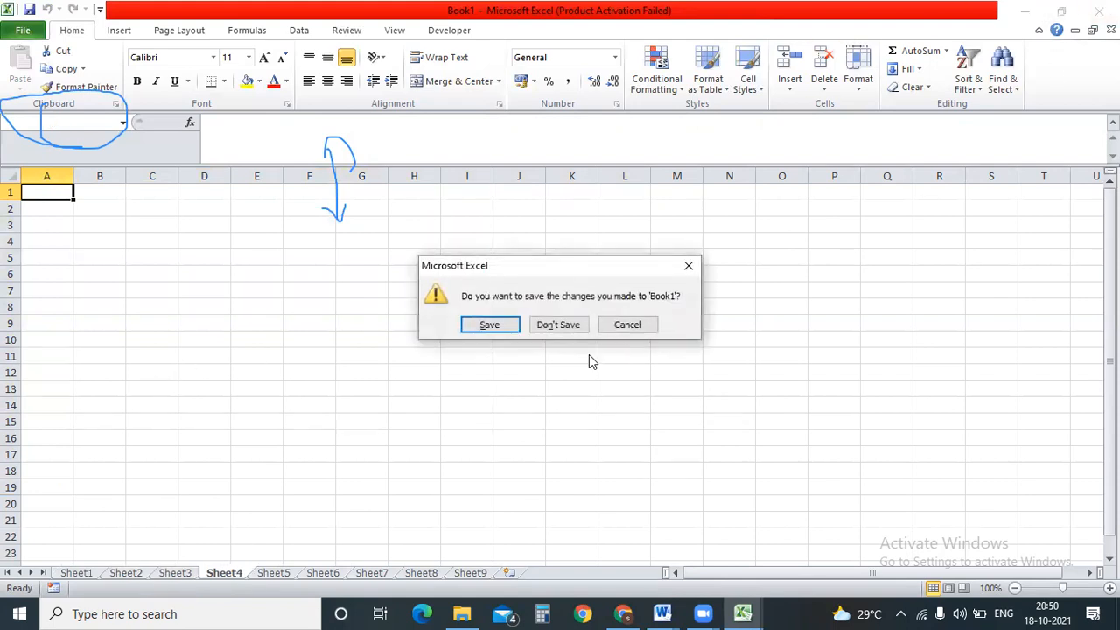
pyautogui.click(557, 325)
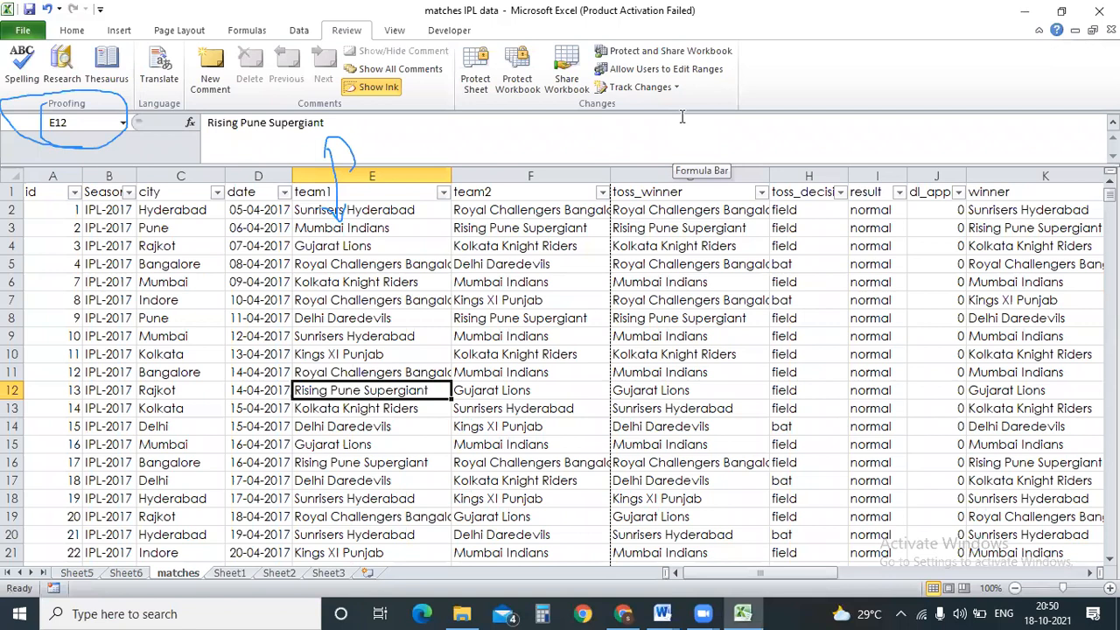
# Open the Protect Workbook dialog and cancel it without protecting anything.
pyautogui.click(456, 315)
pyautogui.click(516, 78)
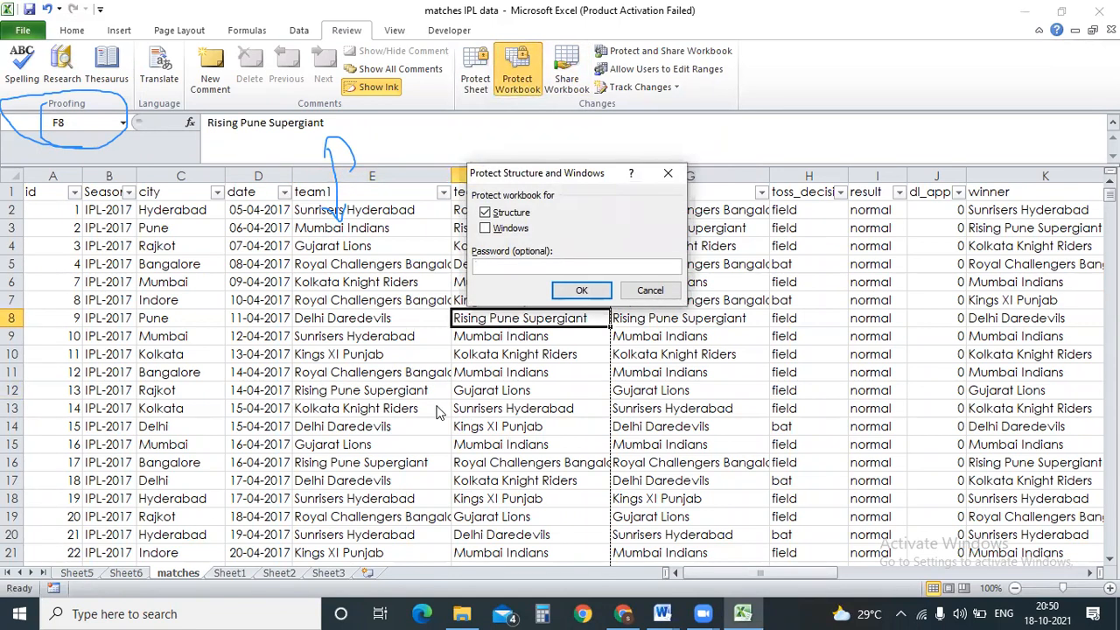
pyautogui.click(649, 290)
# Browse Sheet5, Sheet6, the matches sheet, Sheet1, Sheet2 and Sheet3, then return to matches.
pyautogui.click(302, 462)
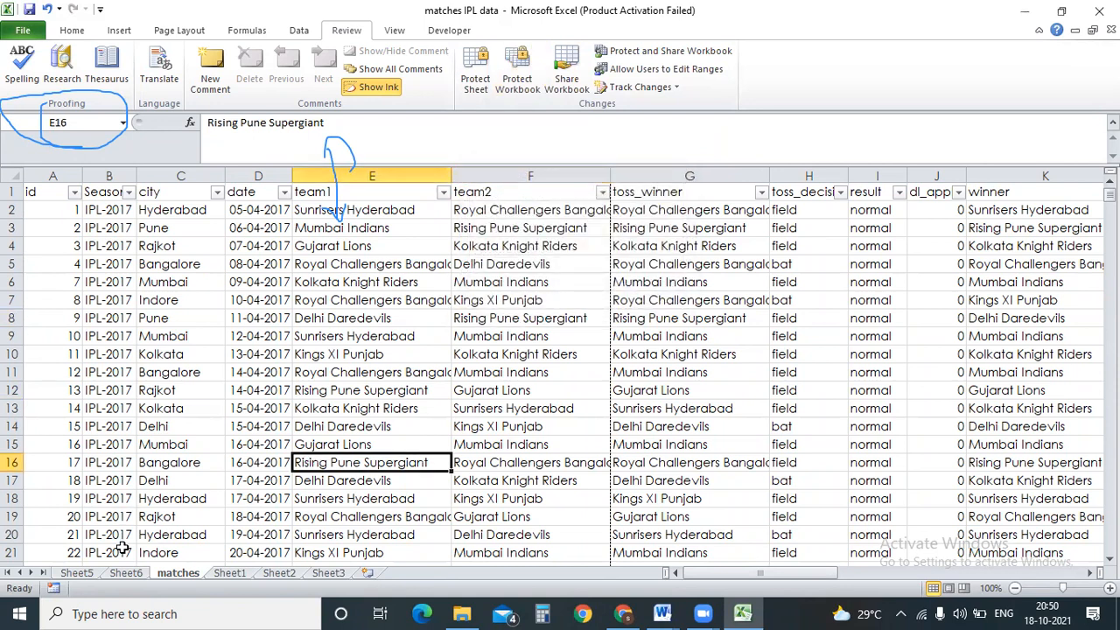
pyautogui.click(78, 574)
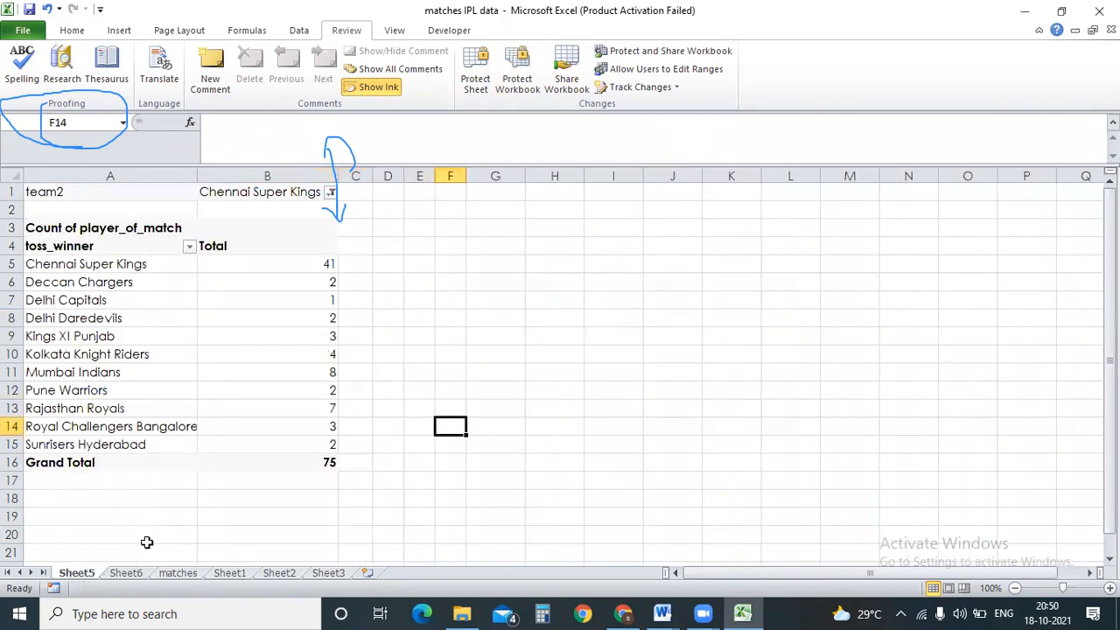
pyautogui.click(129, 574)
pyautogui.click(175, 574)
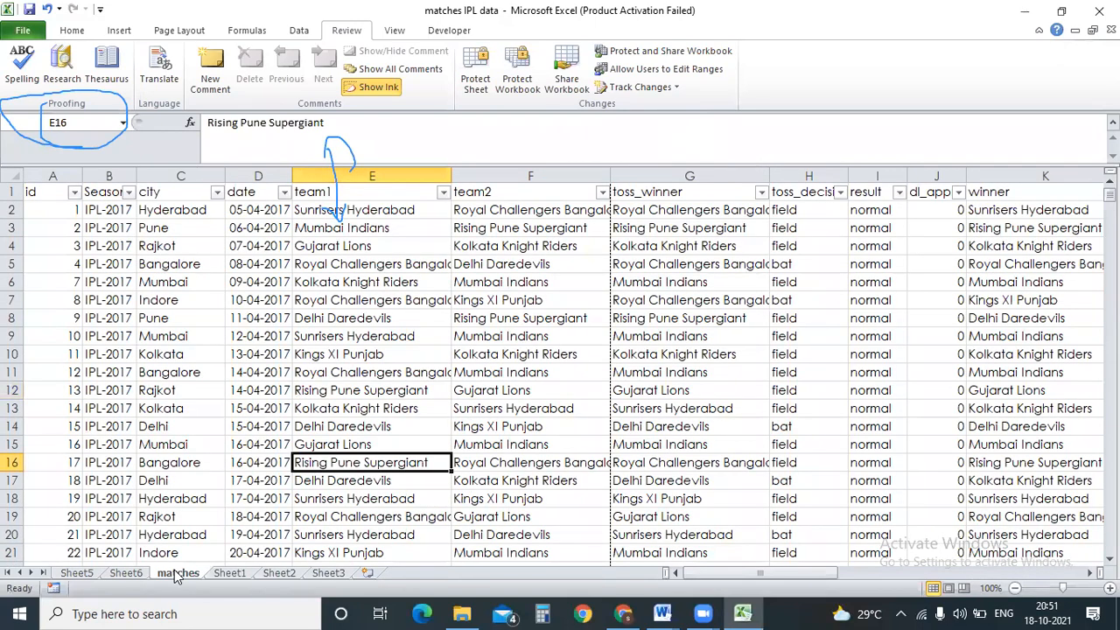
pyautogui.click(223, 573)
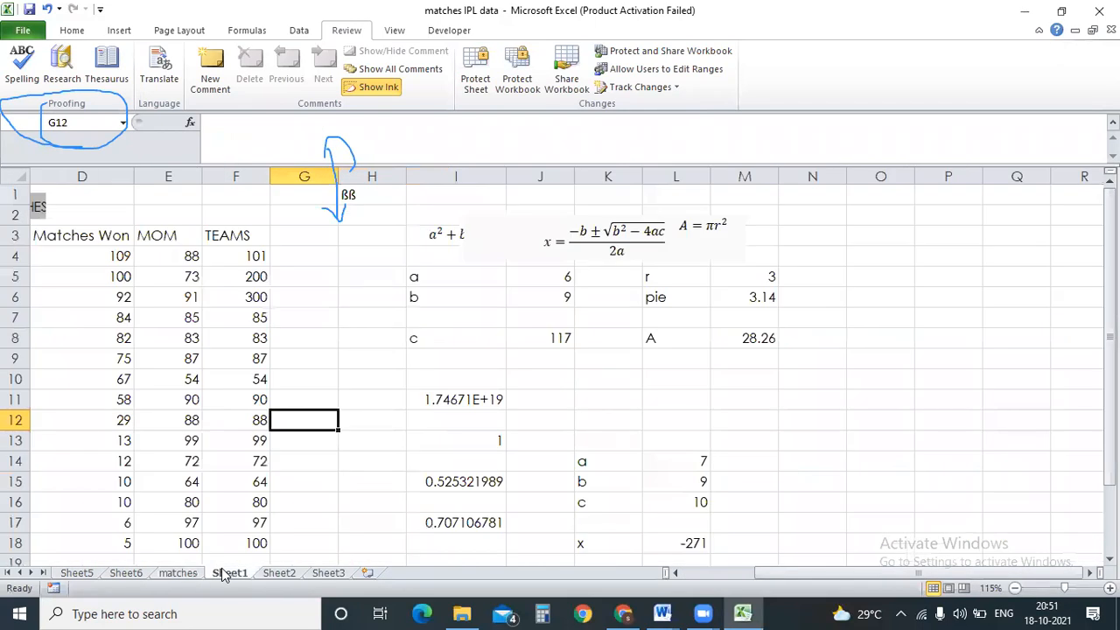
pyautogui.click(290, 574)
pyautogui.click(320, 574)
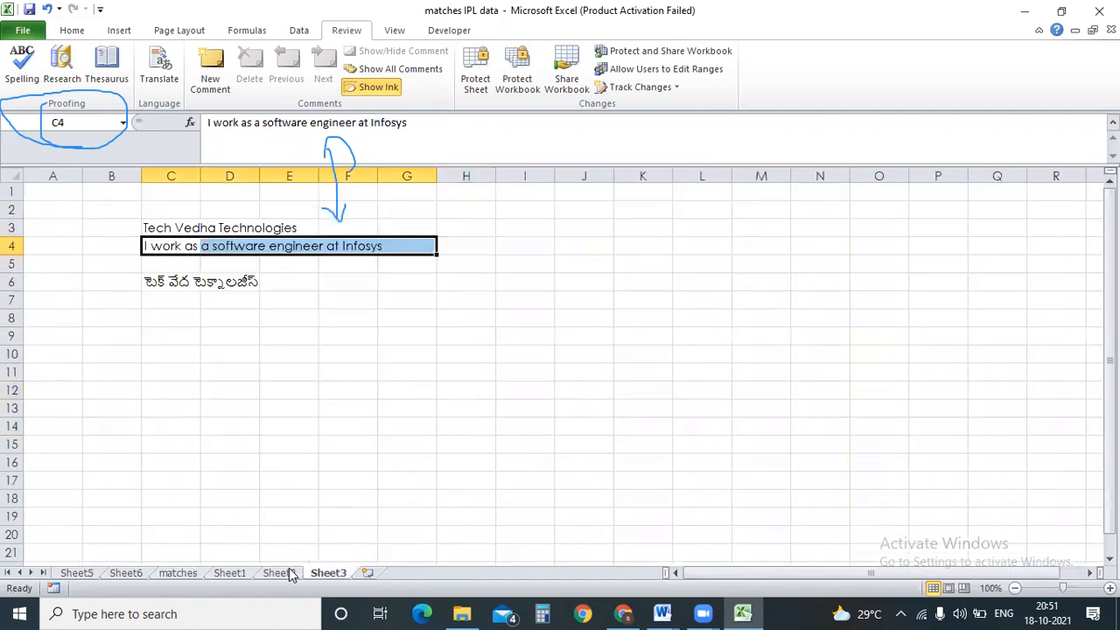
pyautogui.click(216, 350)
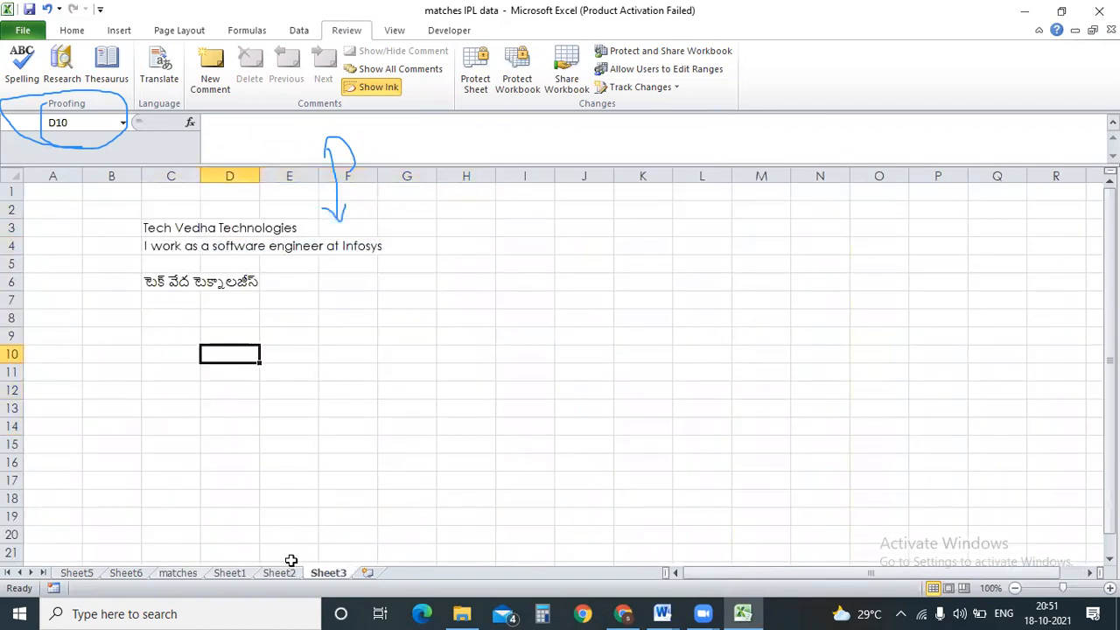
pyautogui.click(178, 573)
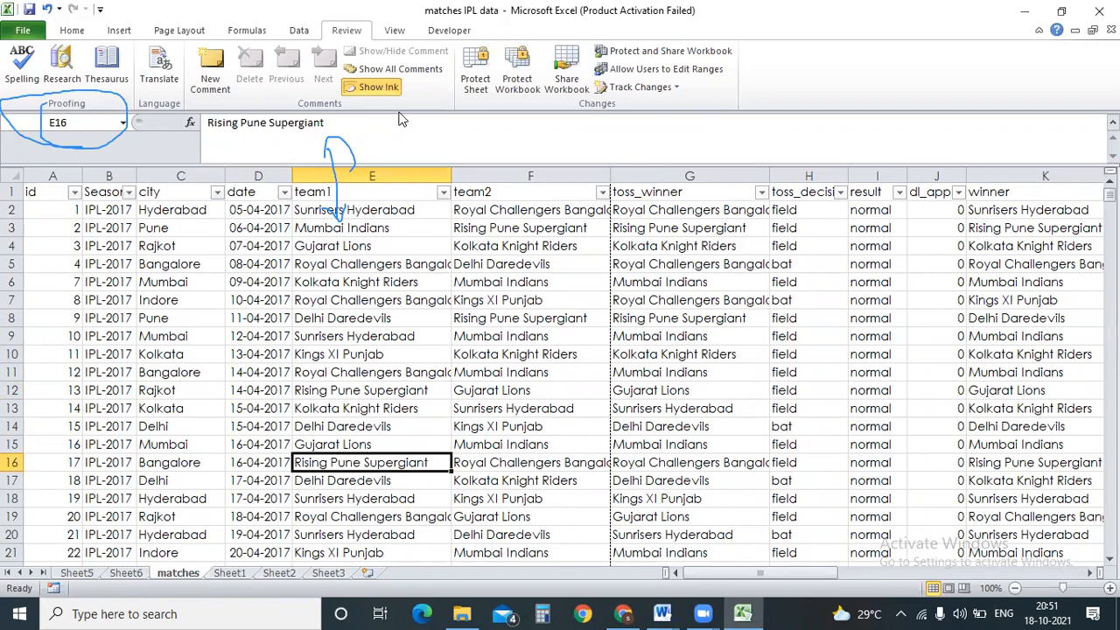
# Protect the workbook structure, then select row 8 on the matches sheet.
pyautogui.click(508, 83)
pyautogui.click(581, 290)
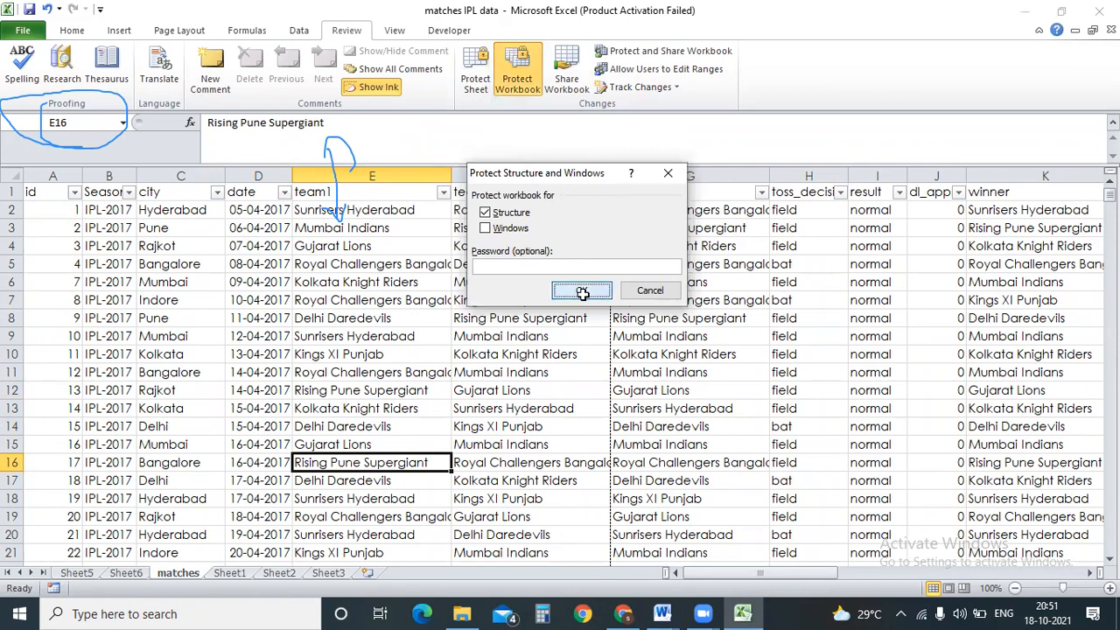
pyautogui.click(320, 315)
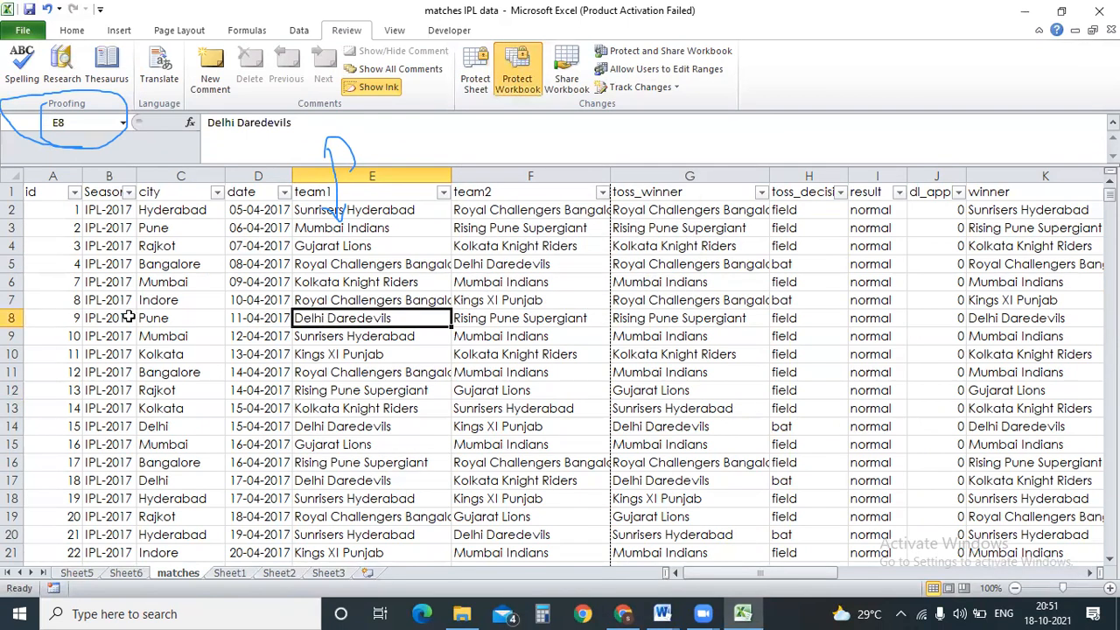
pyautogui.click(12, 317)
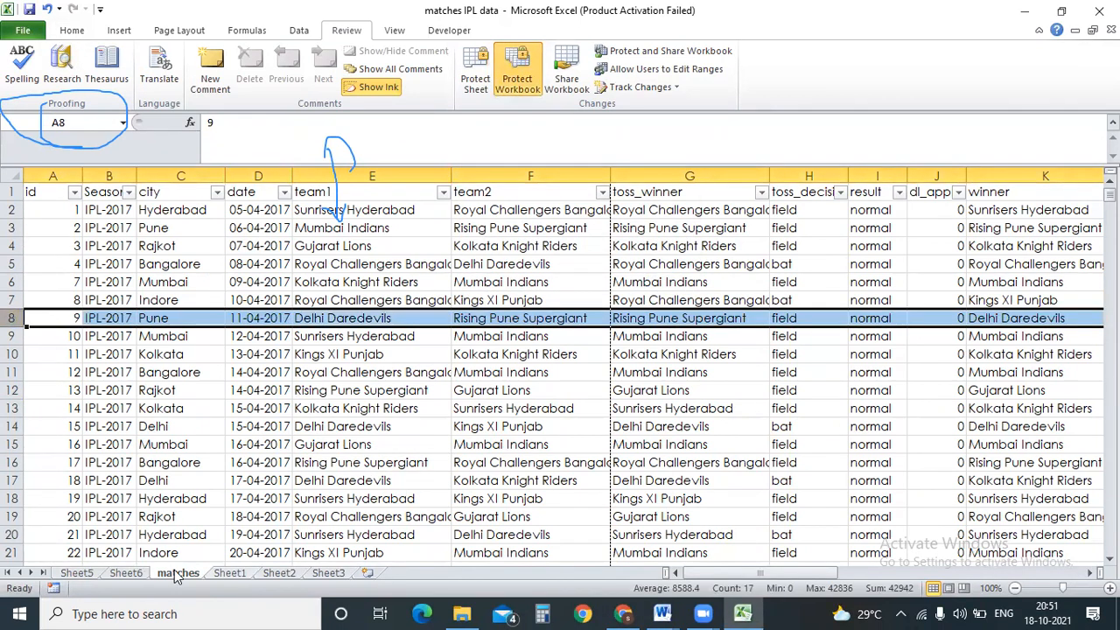
# Delete row 9 on Sheet1 using Home > Delete.
pyautogui.click(229, 573)
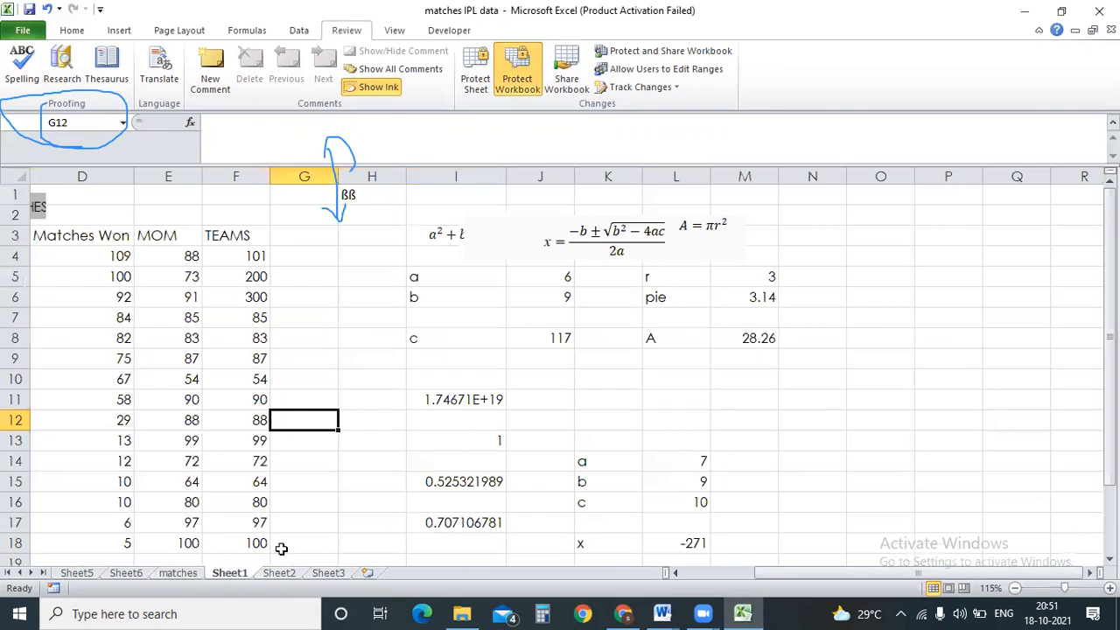
pyautogui.click(12, 359)
pyautogui.click(71, 30)
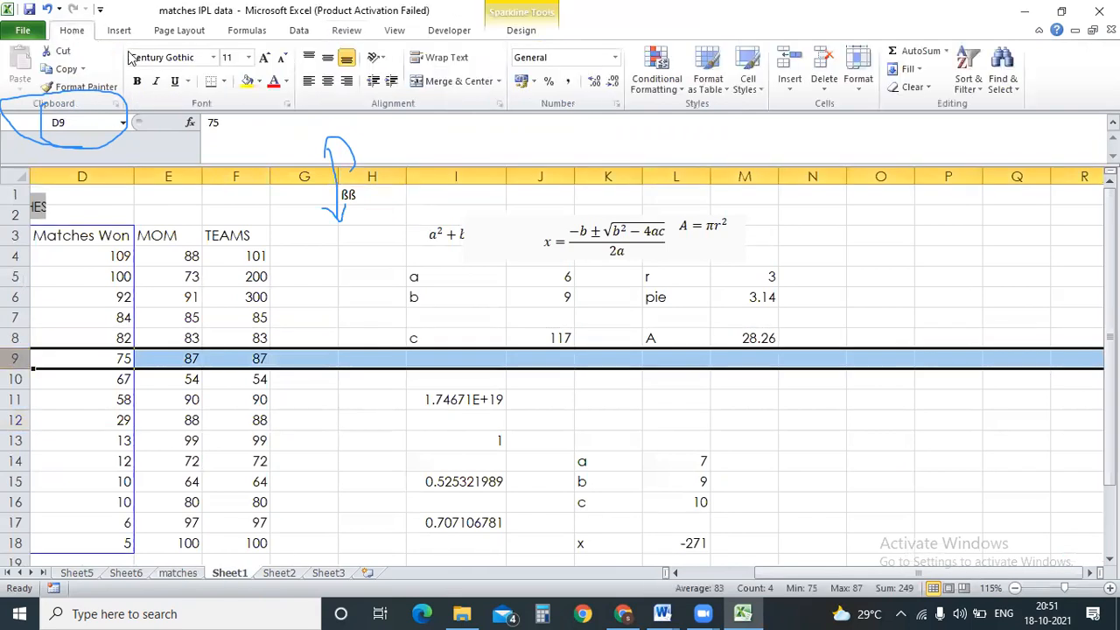
pyautogui.click(823, 60)
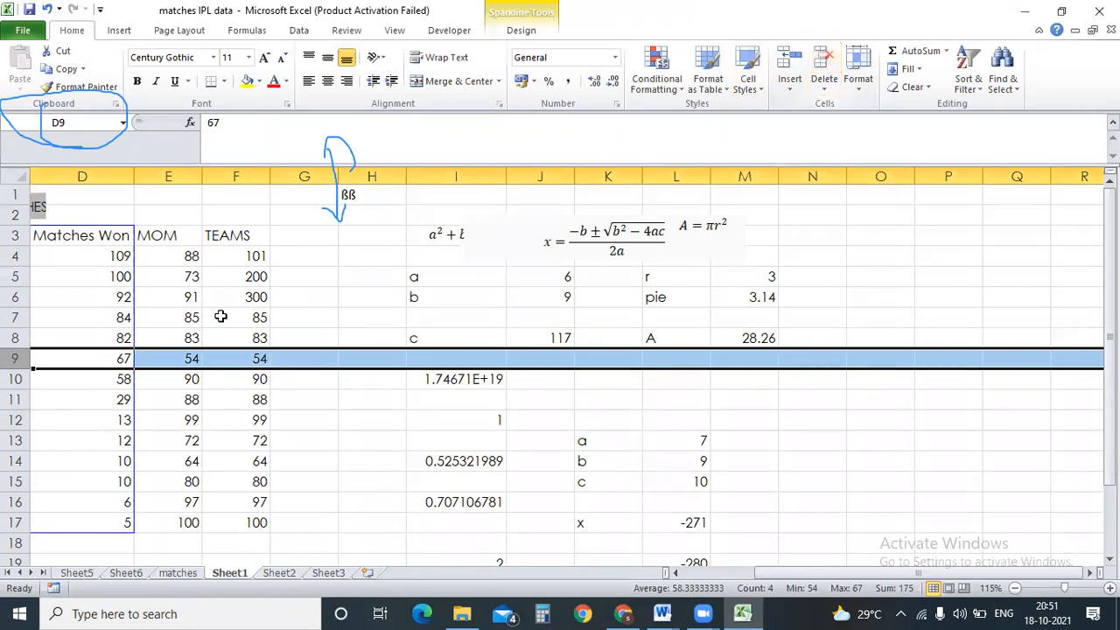
# Check Protect Workbook without changes, insert a blank Sheet7 with Shift+F11, and go to Sheet3.
pyautogui.click(292, 212)
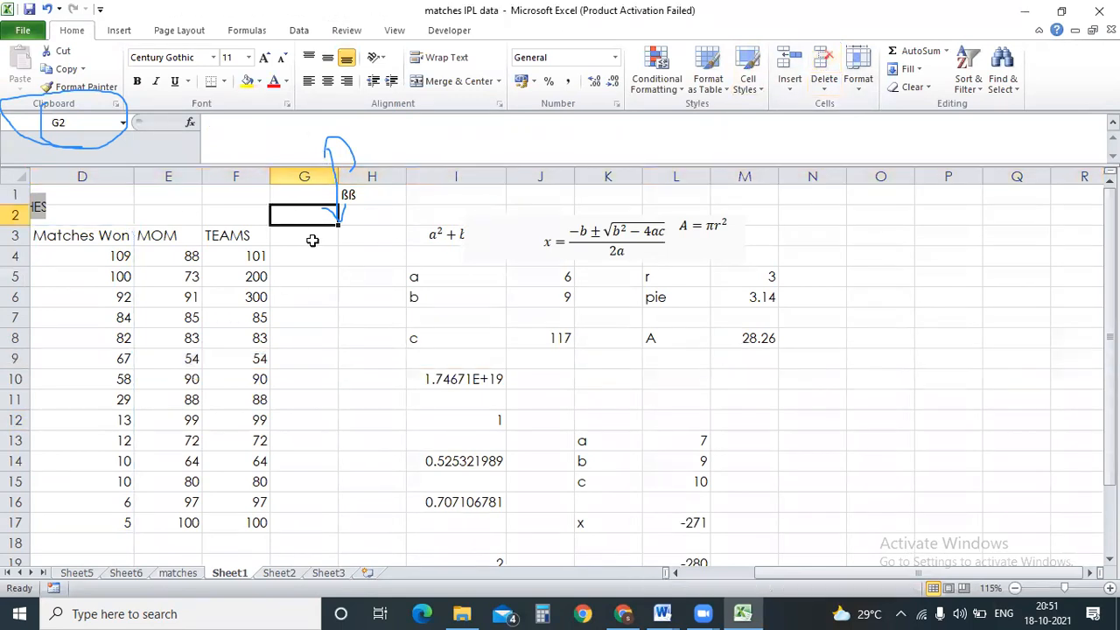
pyautogui.click(339, 28)
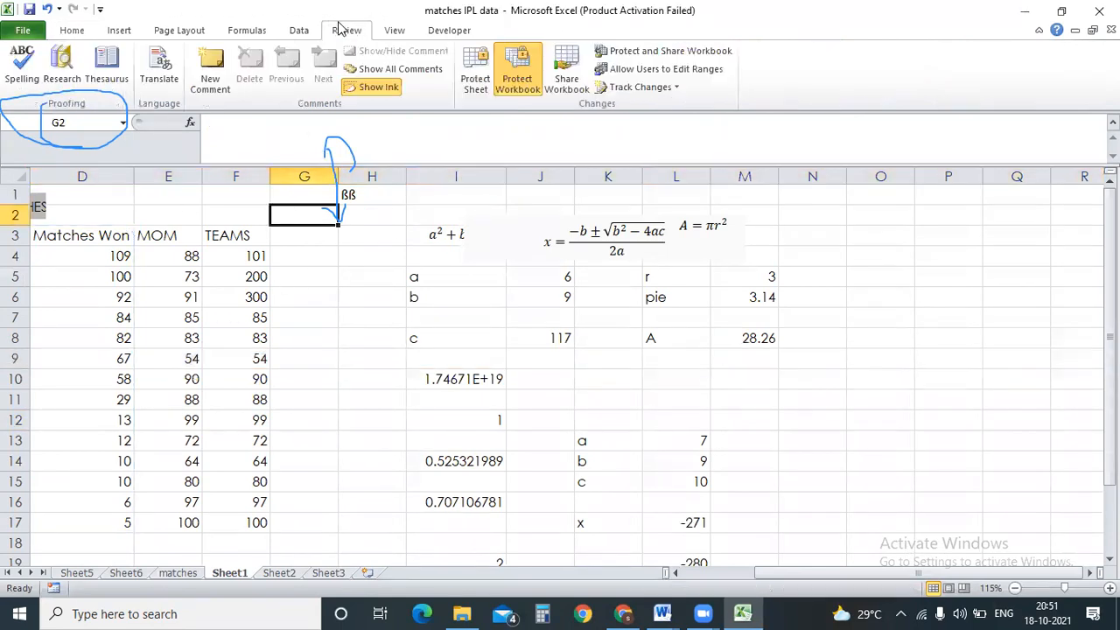
pyautogui.click(525, 77)
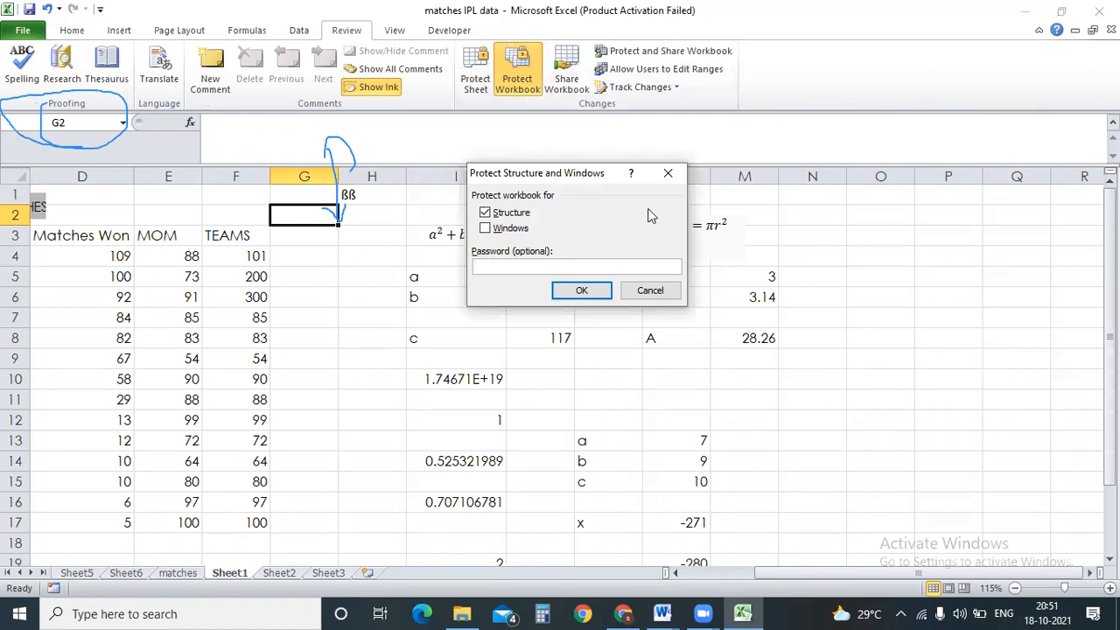
pyautogui.click(668, 172)
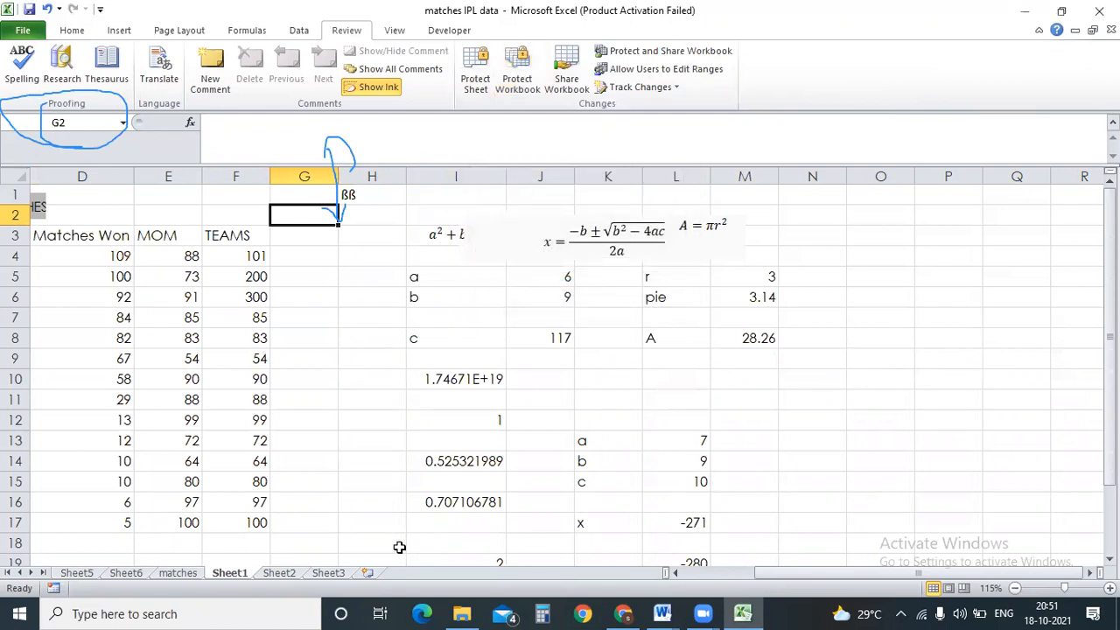
pyautogui.hotkey('shift', 'F11')
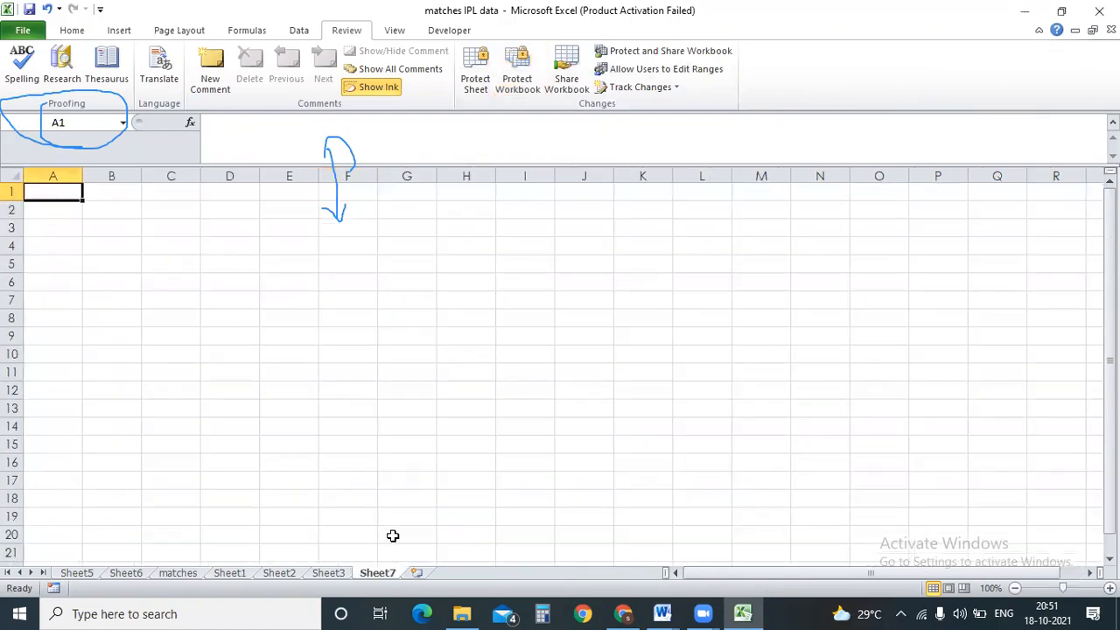
pyautogui.click(340, 573)
# Protect the workbook's structure and windows with a password, re-entering it to confirm.
pyautogui.click(504, 88)
pyautogui.click(494, 231)
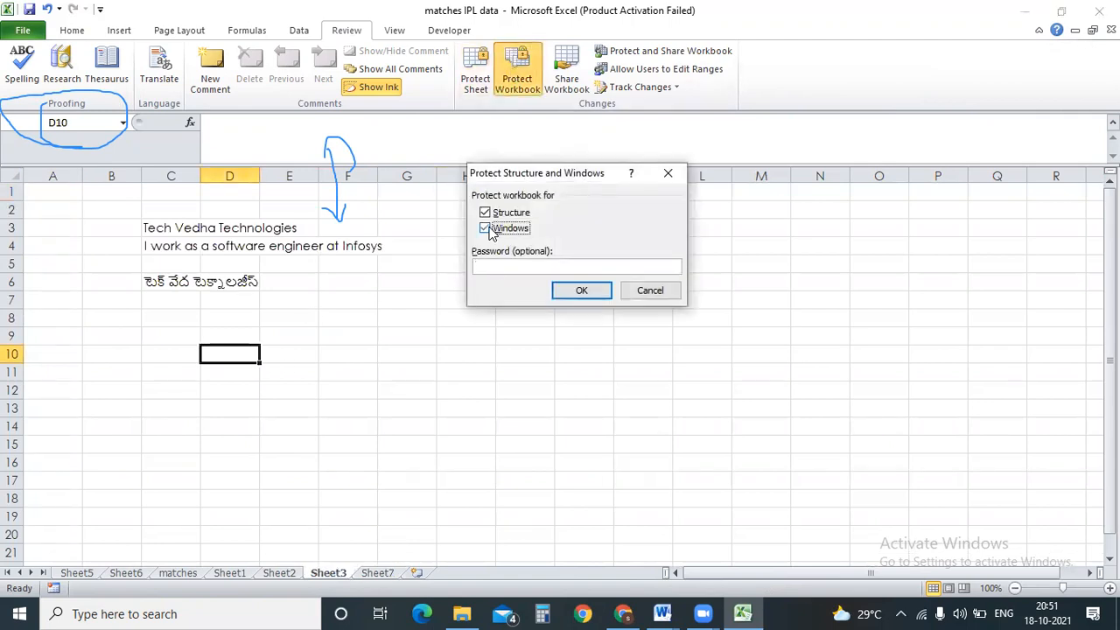
pyautogui.click(512, 266)
pyautogui.write('1234')
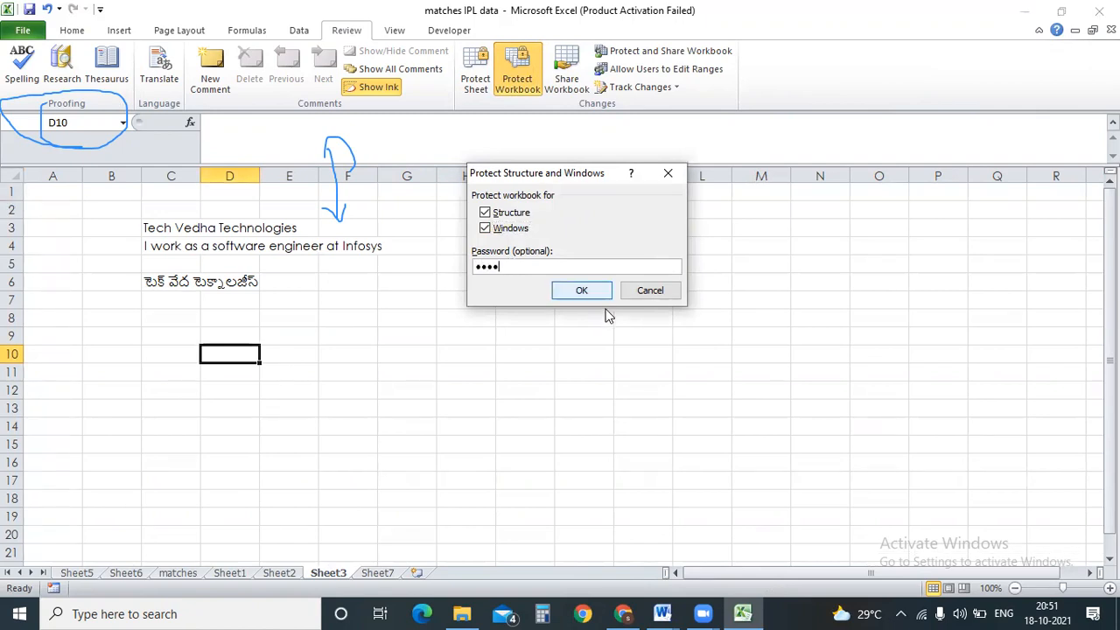
pyautogui.click(604, 289)
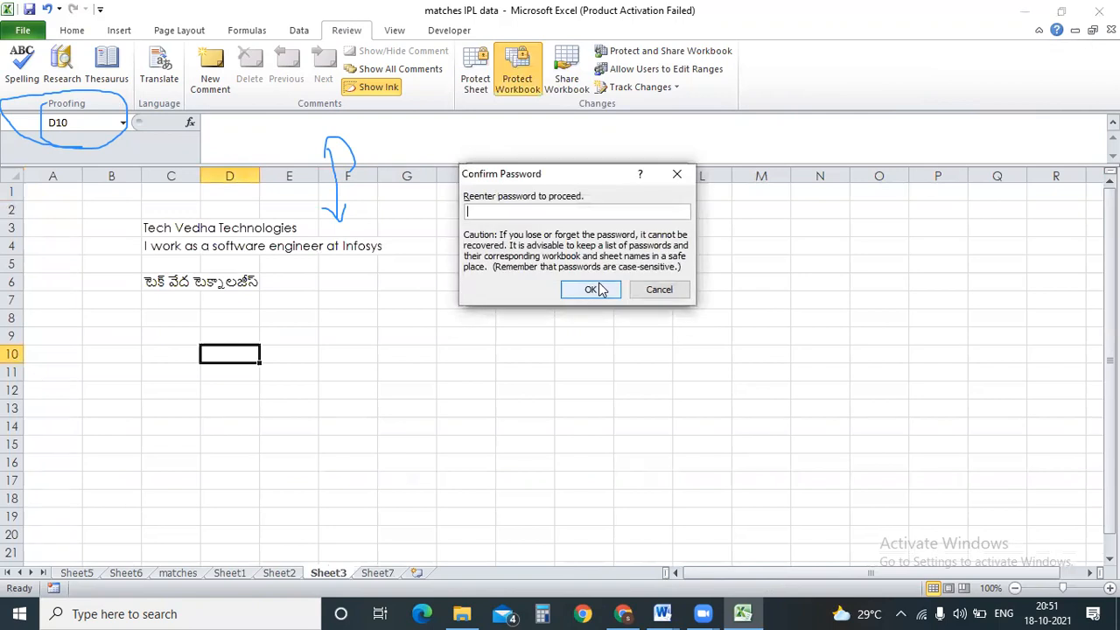
pyautogui.click(600, 289)
# Start editing the Telugu text in cell C6.
pyautogui.click(312, 334)
pyautogui.click(177, 281)
pyautogui.press('BackSpace')
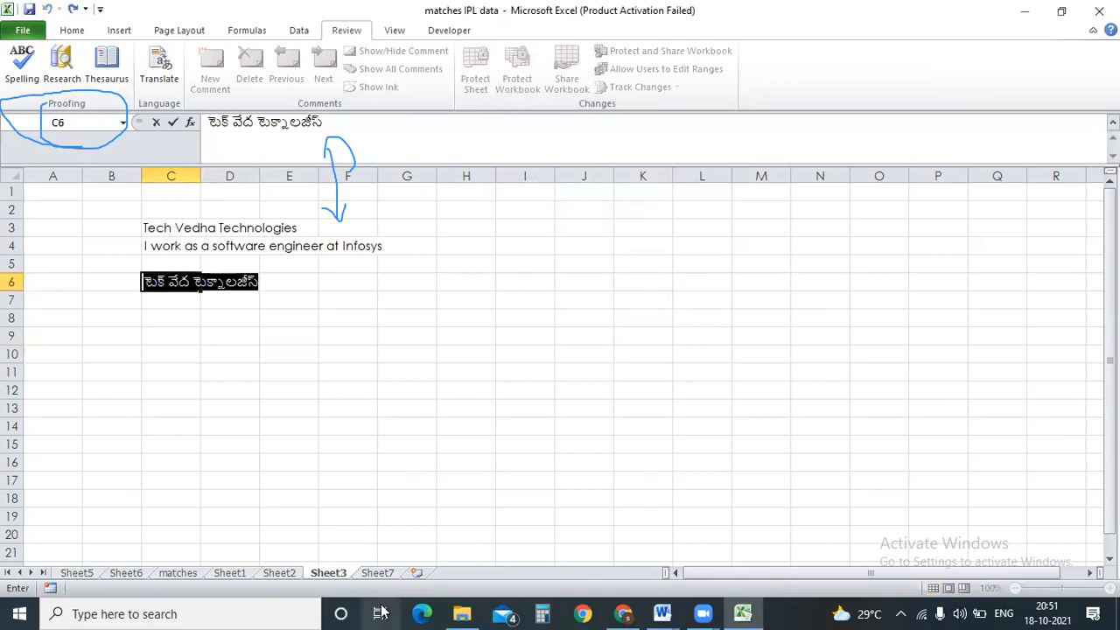
# Leave cell C6 and verify the sheet-tab options are locked, including on Sheet7.
pyautogui.press('Escape')
pyautogui.rightClick(417, 573)
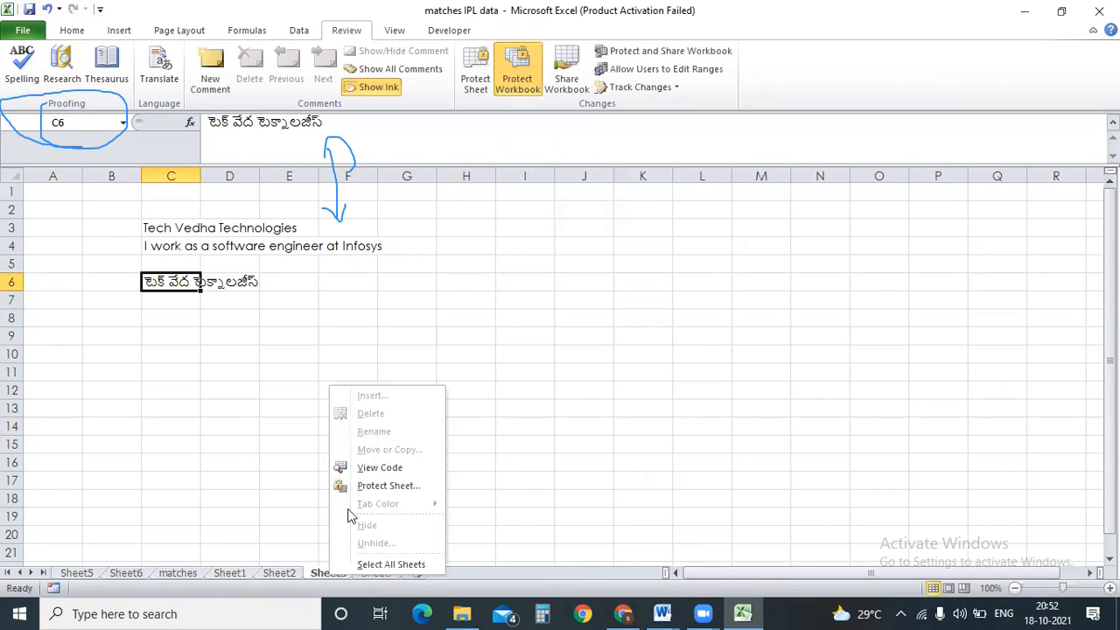
pyautogui.click(627, 421)
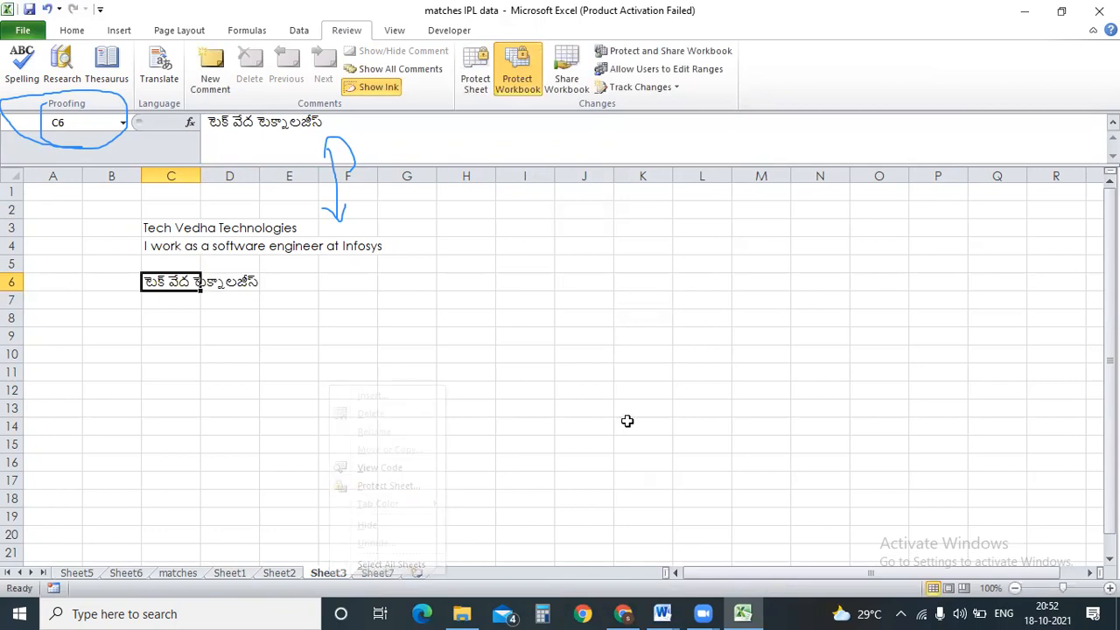
pyautogui.click(507, 248)
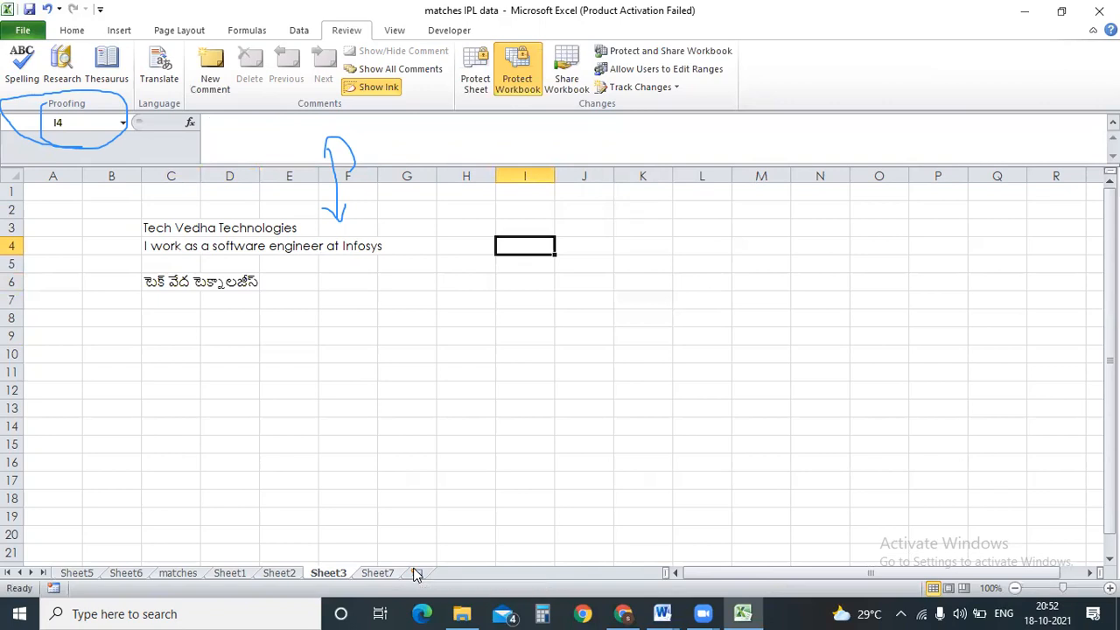
pyautogui.click(380, 573)
pyautogui.rightClick(385, 573)
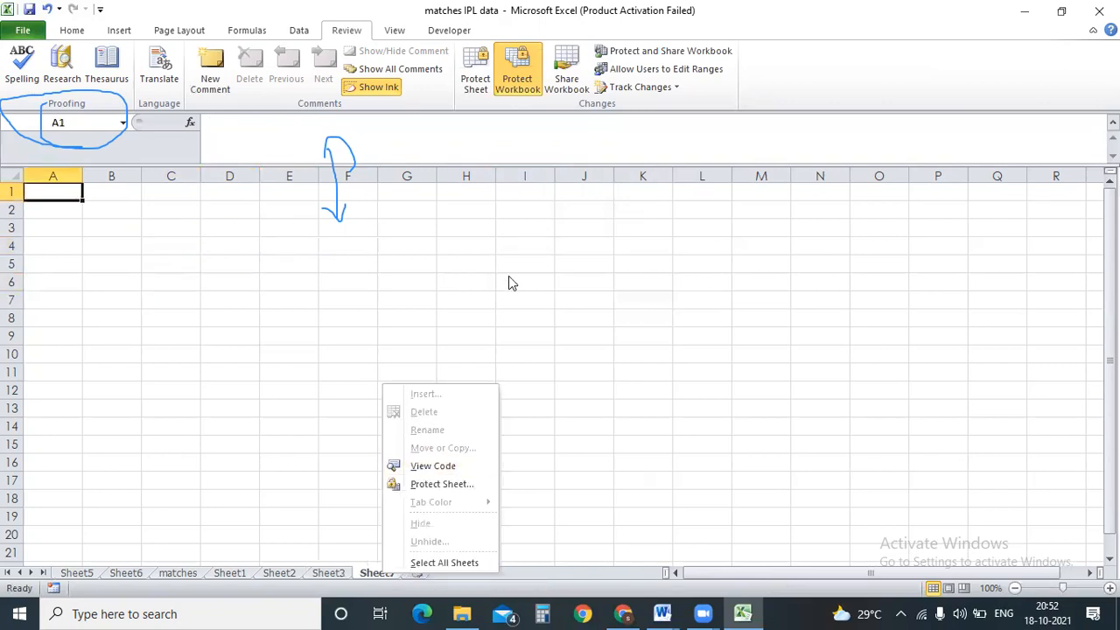
pyautogui.click(530, 92)
# Unprotect the workbook with its password and insert a new blank Sheet8.
pyautogui.click(517, 72)
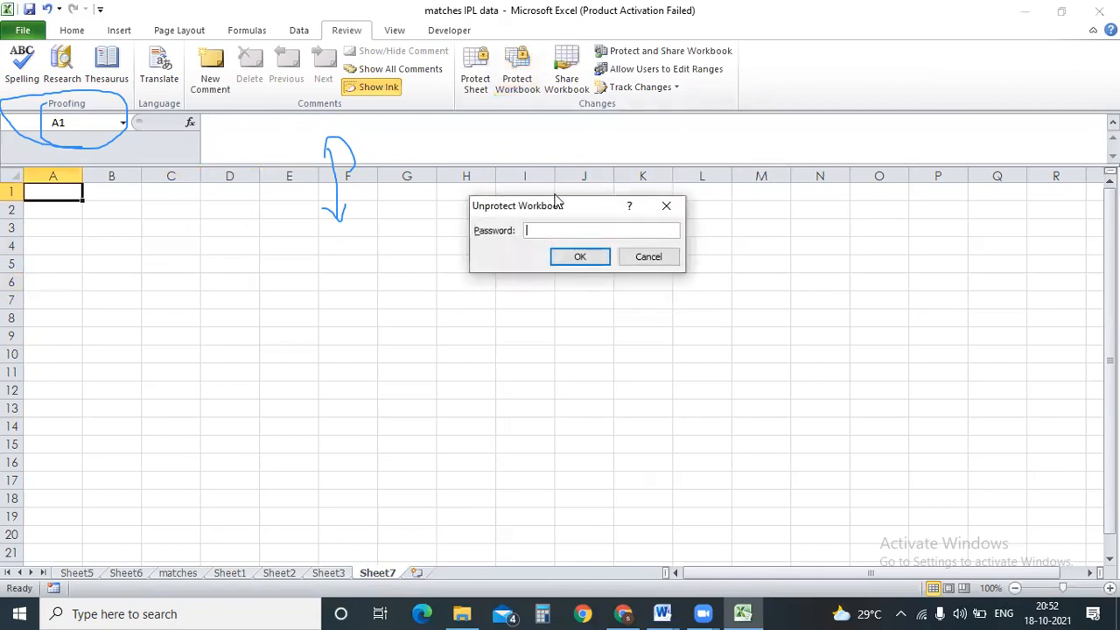
pyautogui.write('1234')
pyautogui.click(590, 260)
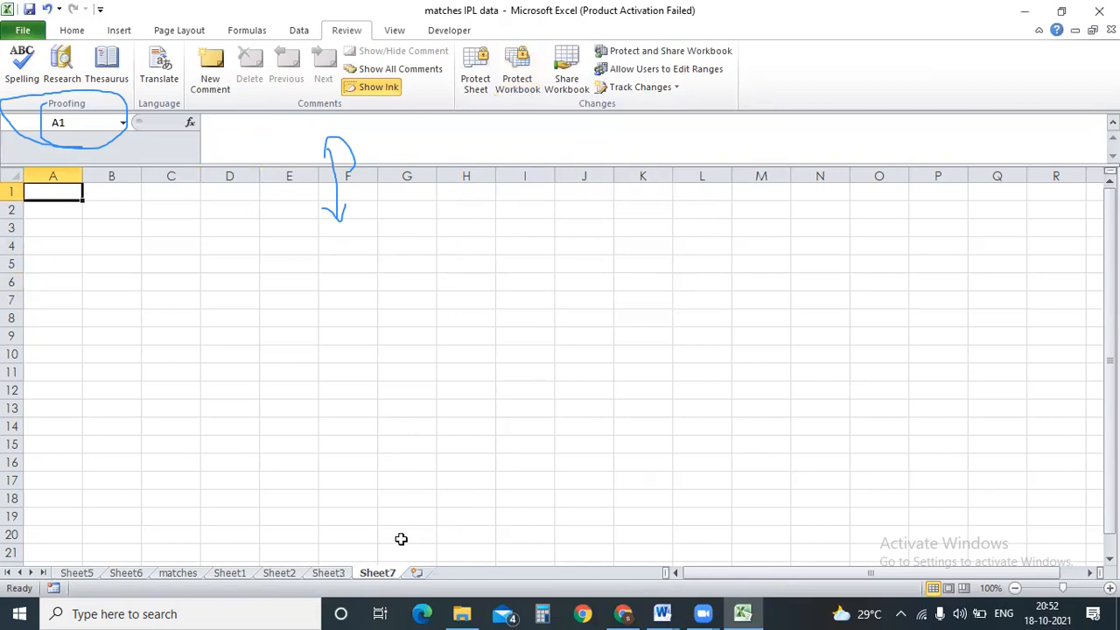
pyautogui.click(408, 319)
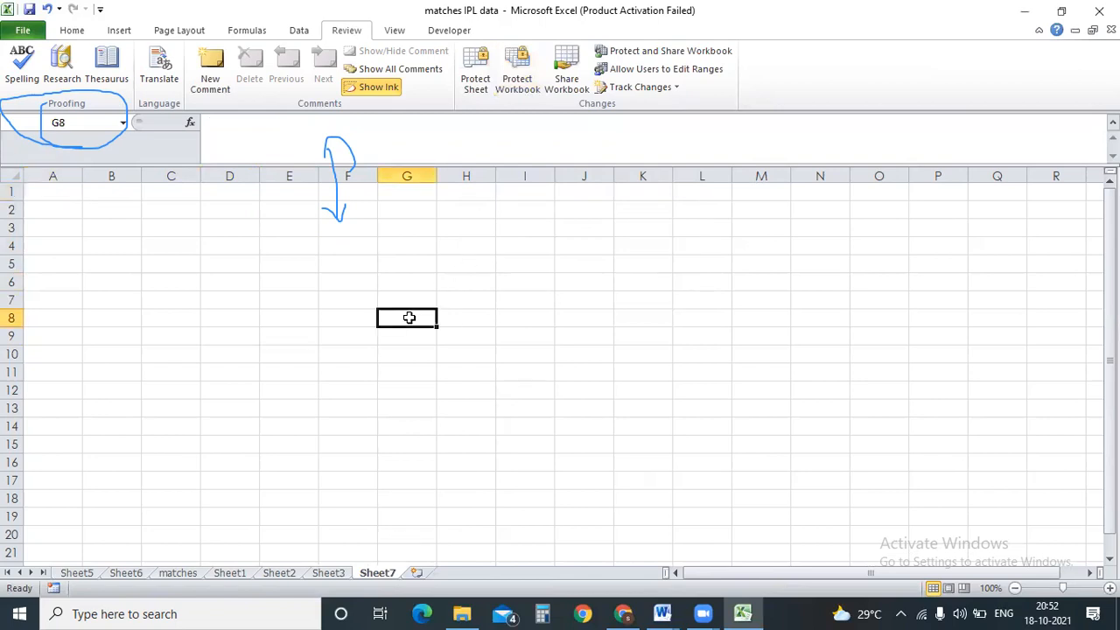
pyautogui.click(417, 572)
pyautogui.doubleClick(427, 572)
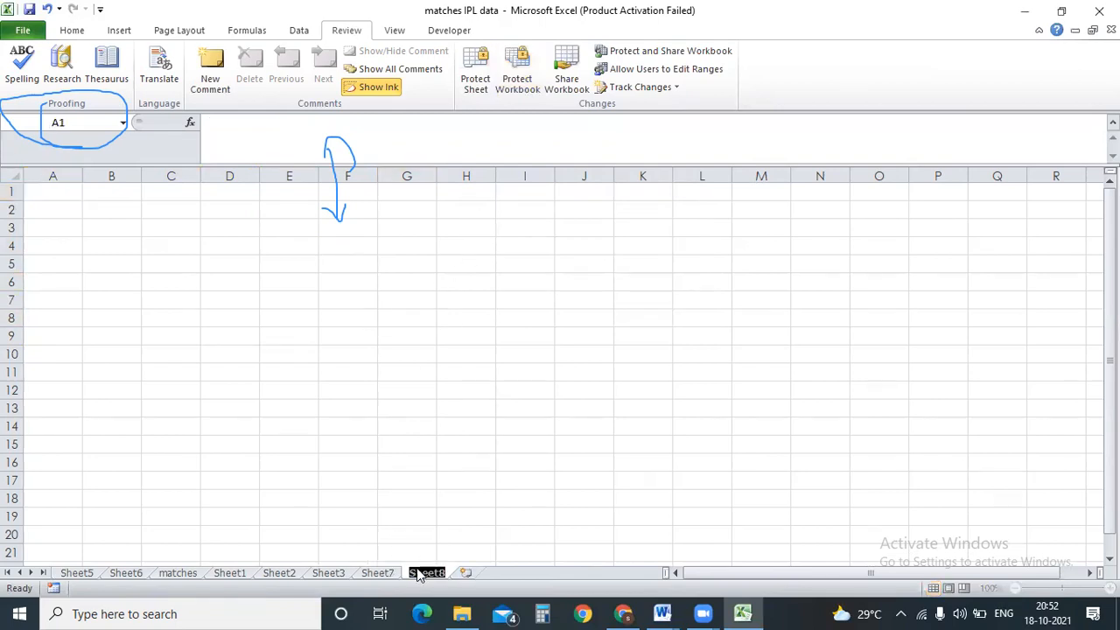
# Return to Sheet7, confirm its tab options are available, and cancel Protect Workbook.
pyautogui.rightClick(387, 564)
pyautogui.click(387, 572)
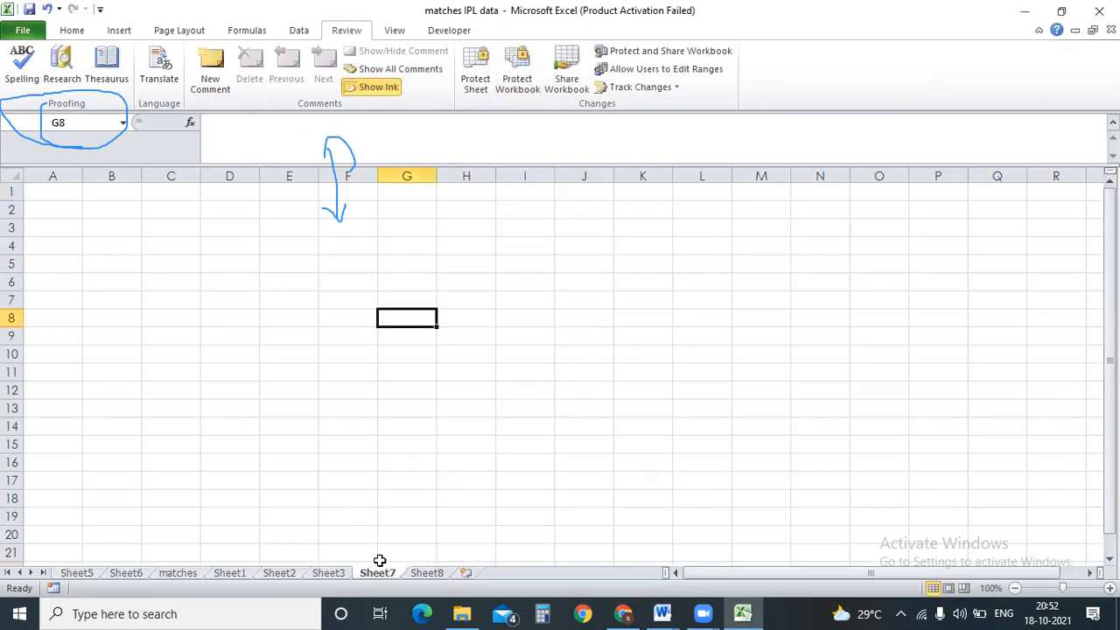
pyautogui.rightClick(378, 572)
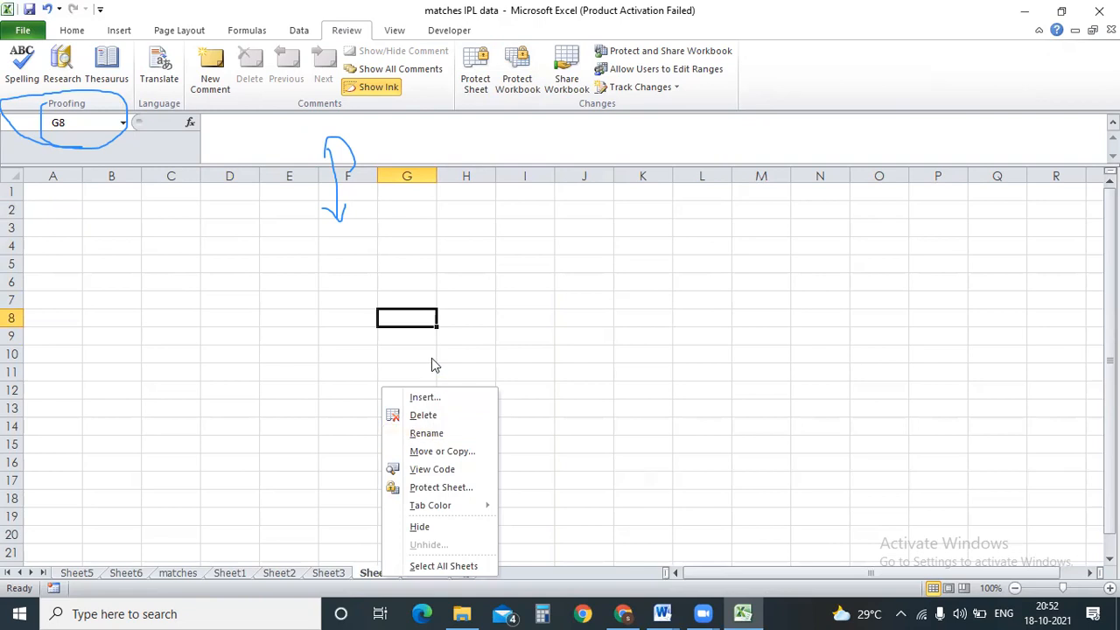
pyautogui.click(523, 80)
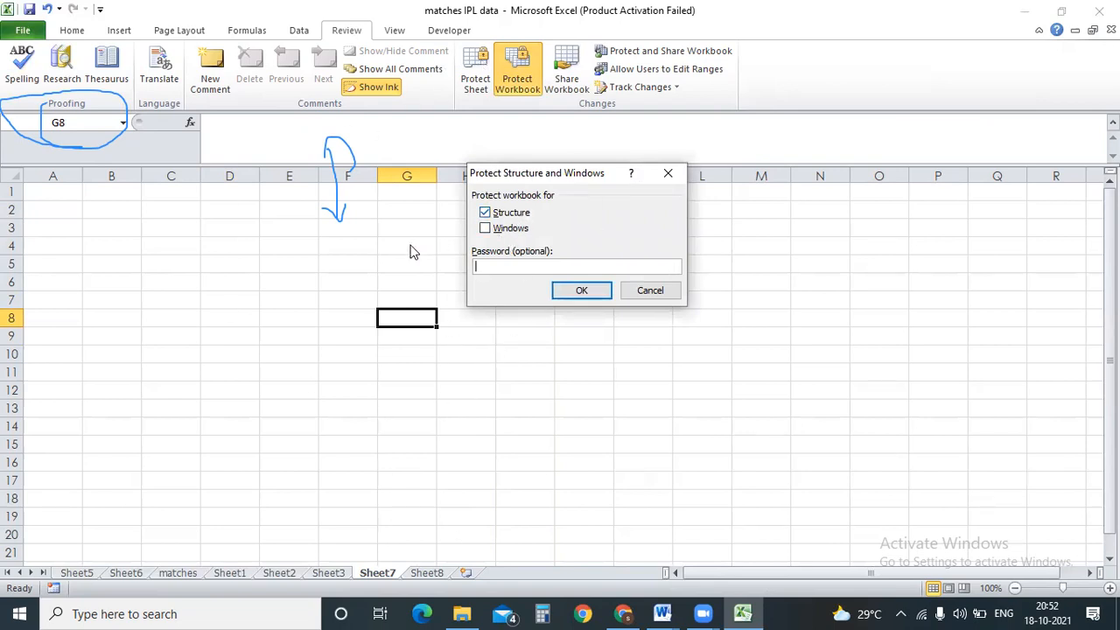
pyautogui.click(656, 291)
pyautogui.click(645, 282)
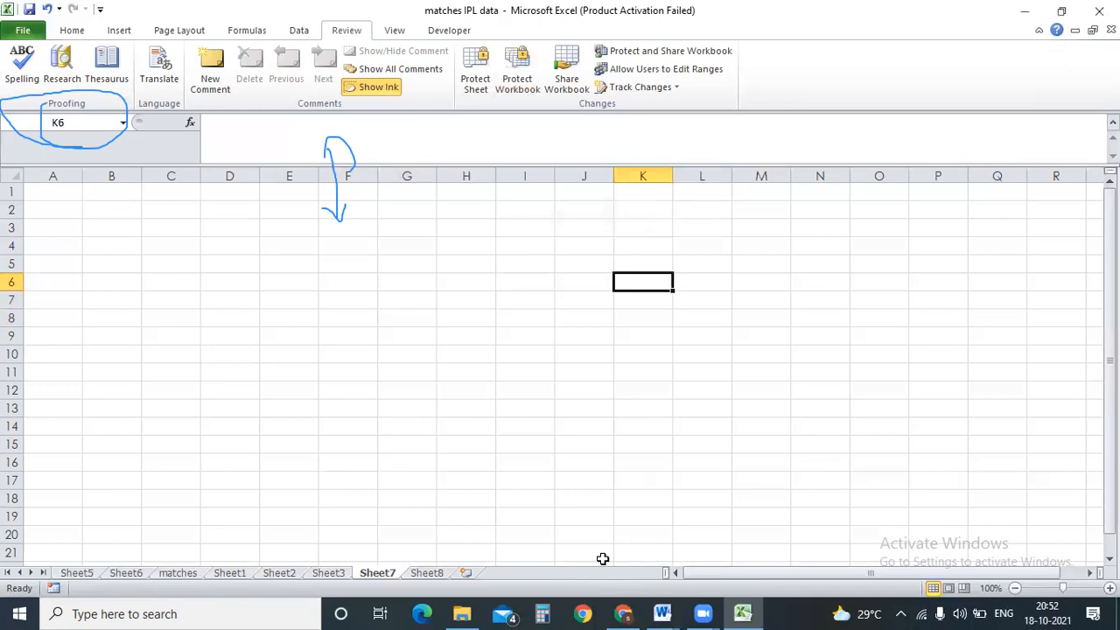
# Open the Share Workbook dialog and close it without sharing.
pyautogui.click(577, 85)
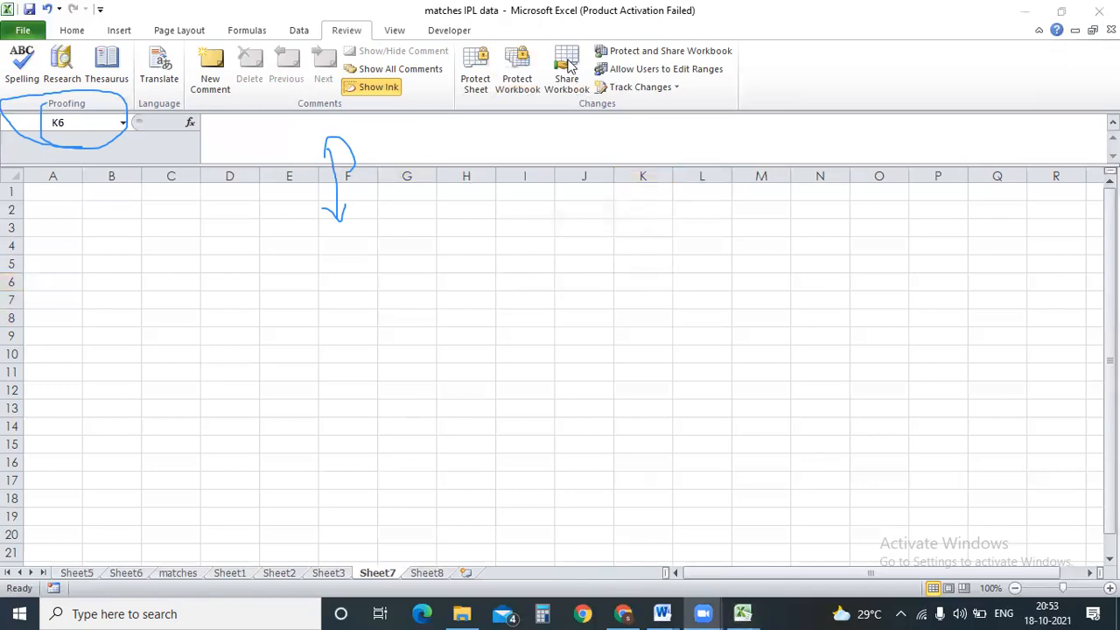
pyautogui.click(568, 65)
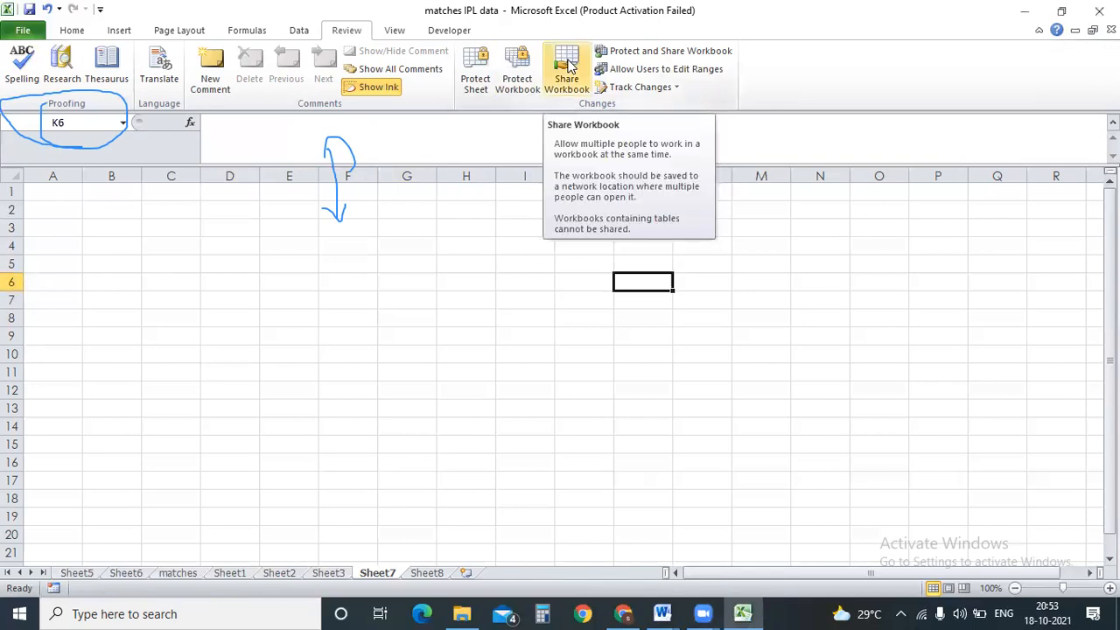
pyautogui.click(568, 65)
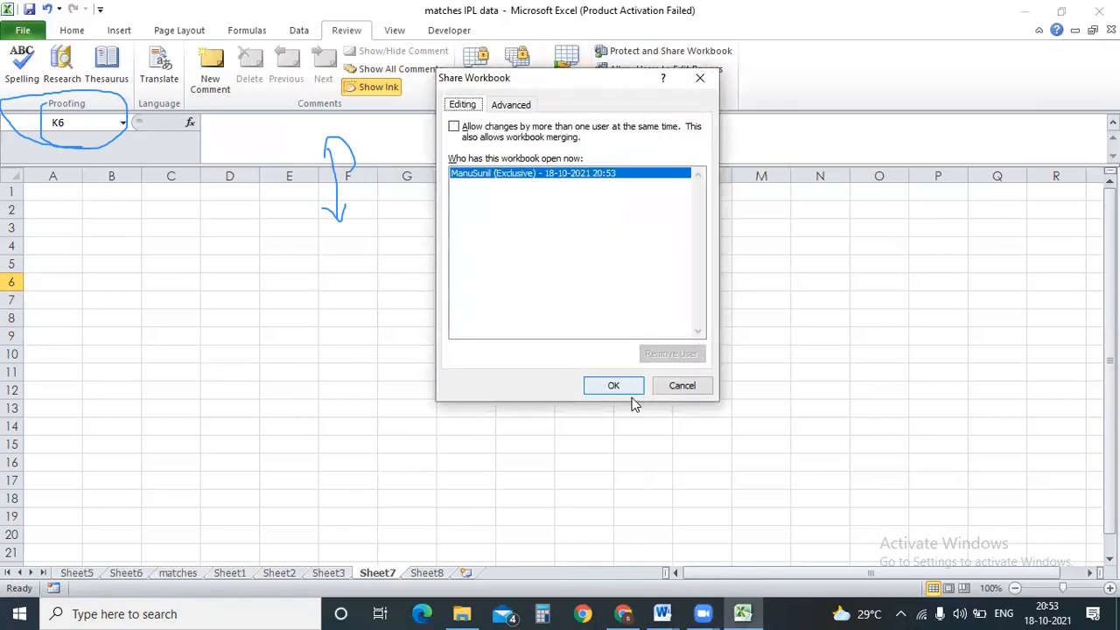
pyautogui.click(680, 387)
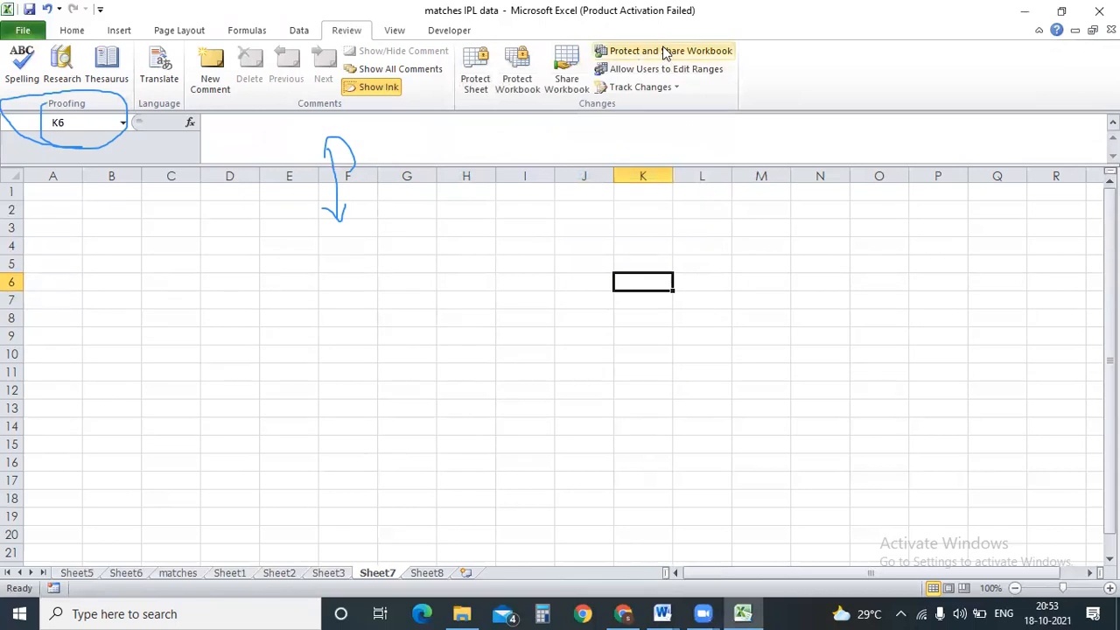
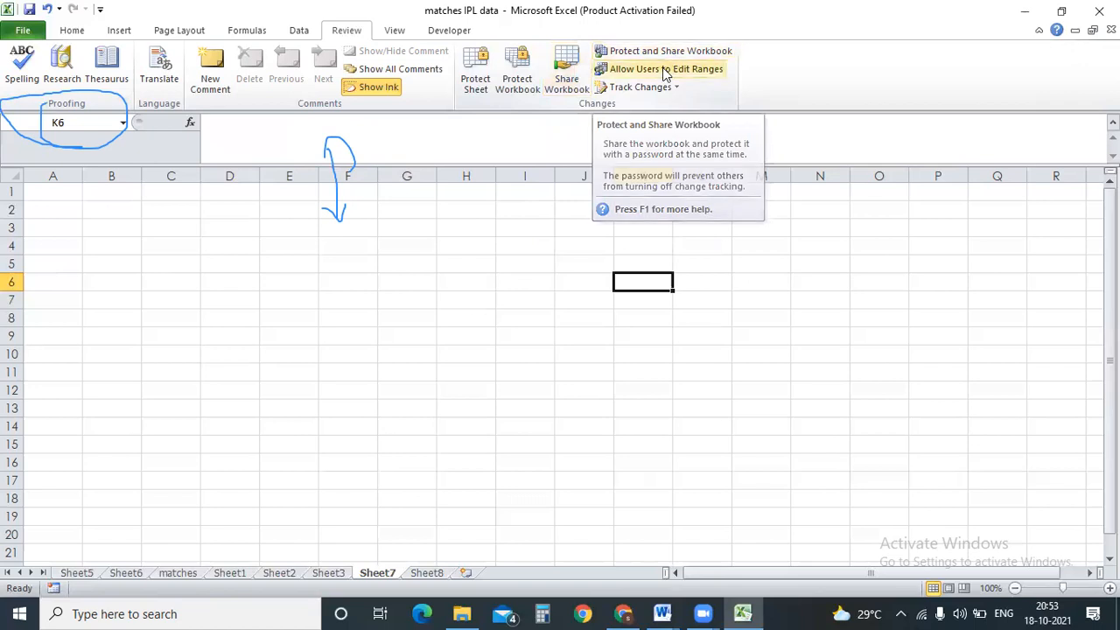
# Review Allow Users to Edit Ranges and sheet protection options (format cells, format columns, insert rows), then cancel.
pyautogui.click(664, 70)
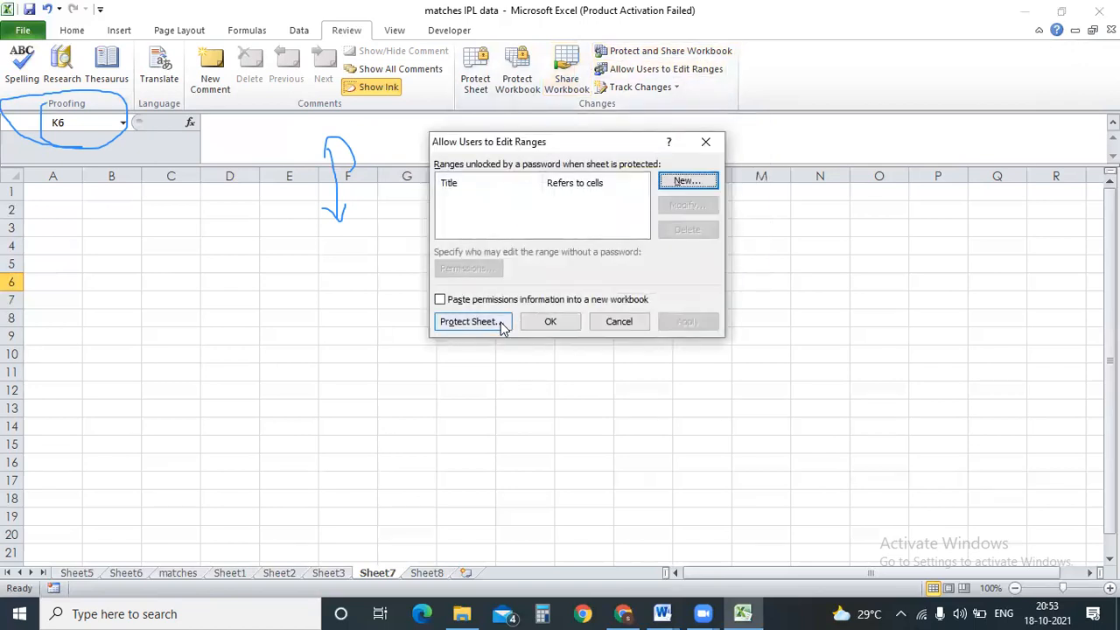
pyautogui.click(500, 322)
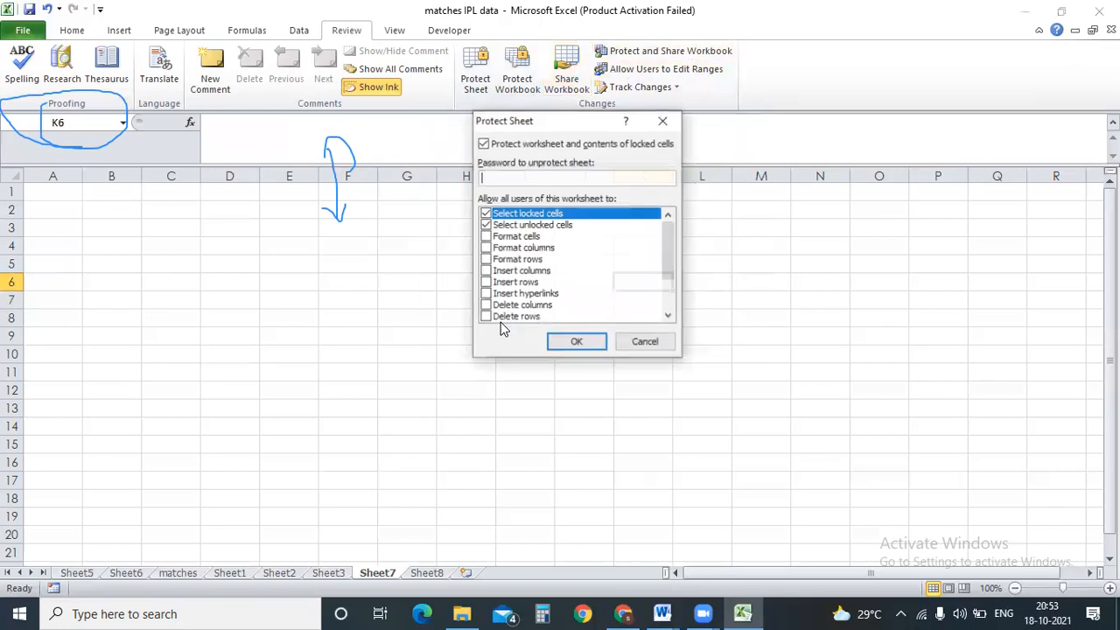
pyautogui.click(487, 238)
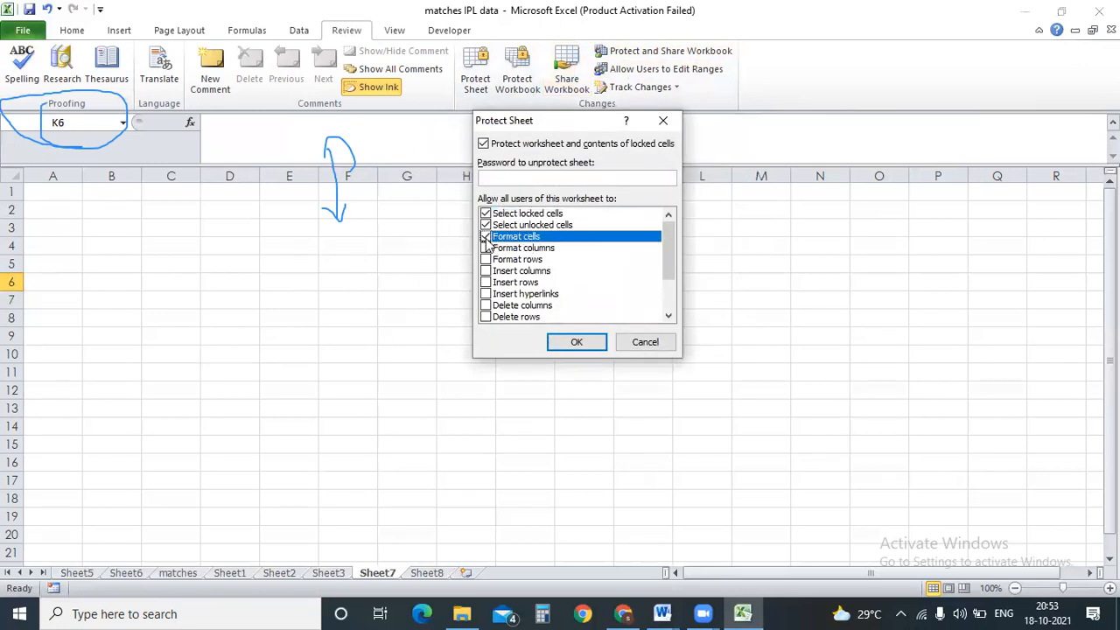
pyautogui.click(486, 249)
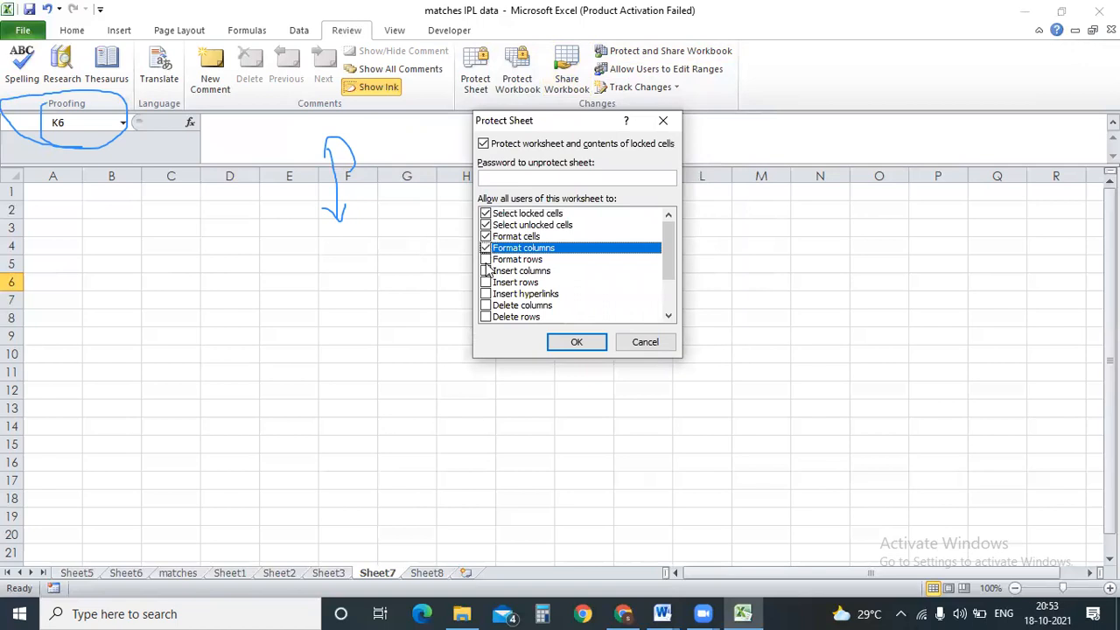
pyautogui.click(486, 282)
pyautogui.moveTo(662, 252); pyautogui.dragTo(663, 294)
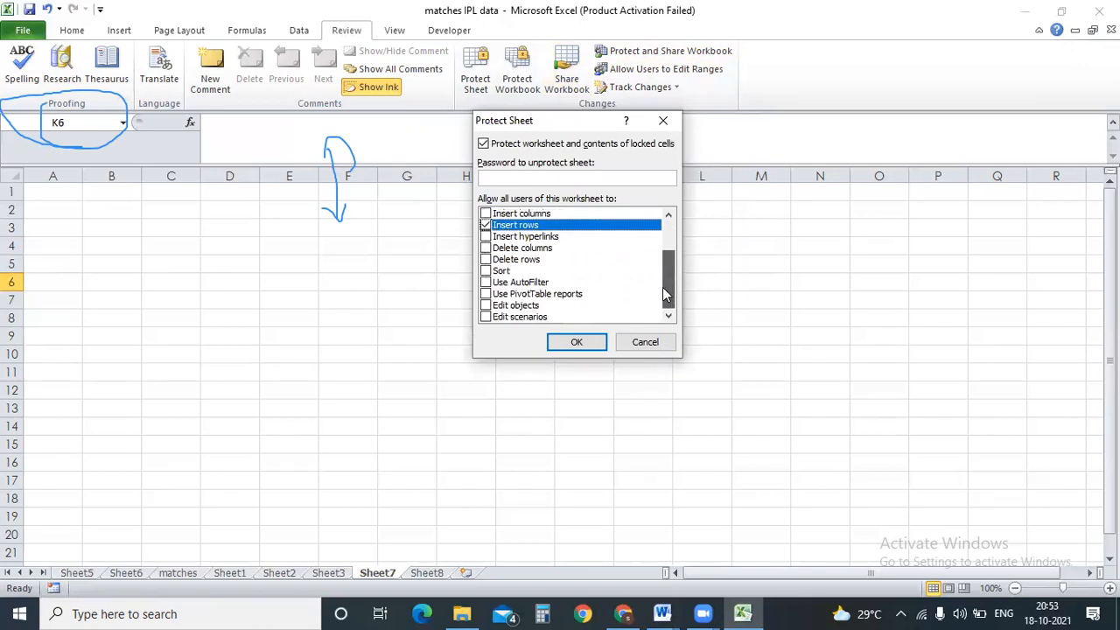
pyautogui.click(644, 342)
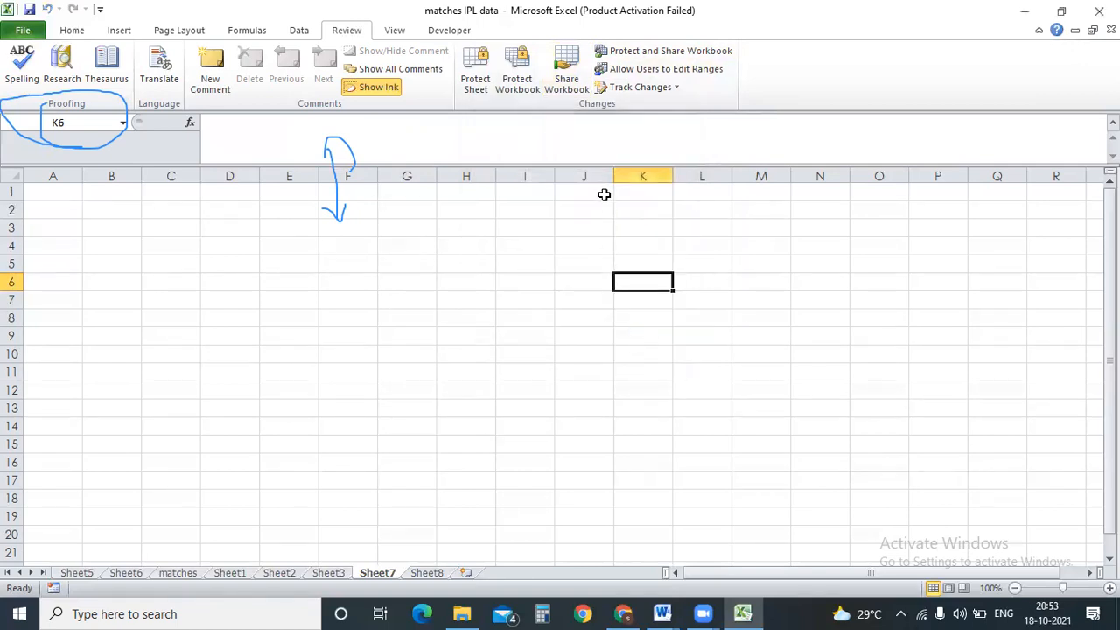
# Glance at Track Changes, then move from Sheet8 to Sheet3 with its sample text.
pyautogui.click(675, 89)
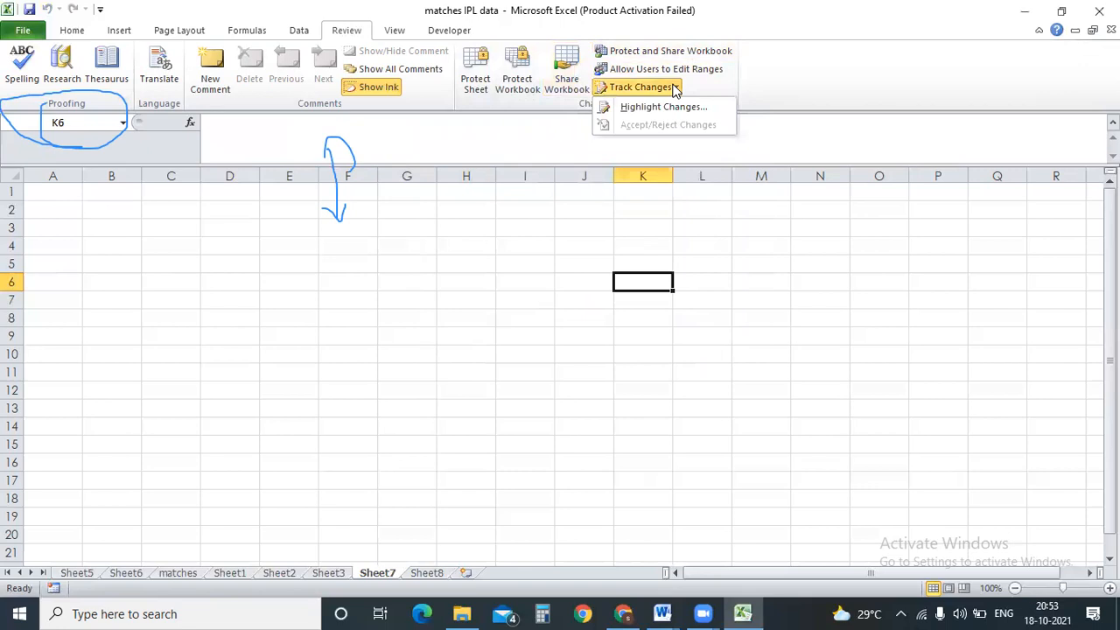
pyautogui.click(168, 341)
pyautogui.click(404, 573)
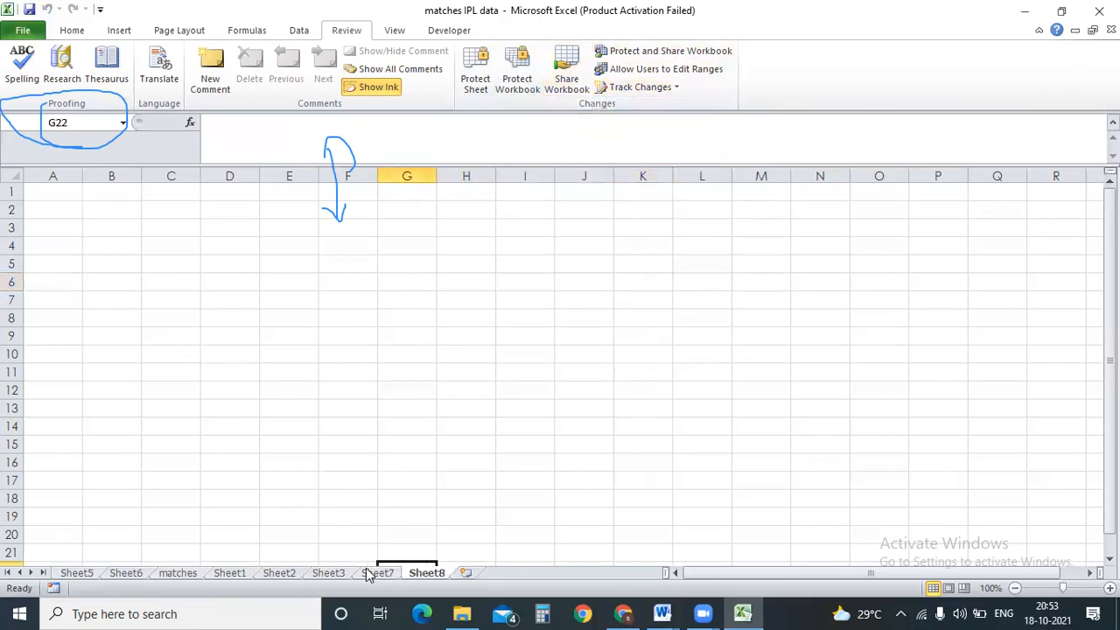
pyautogui.click(364, 572)
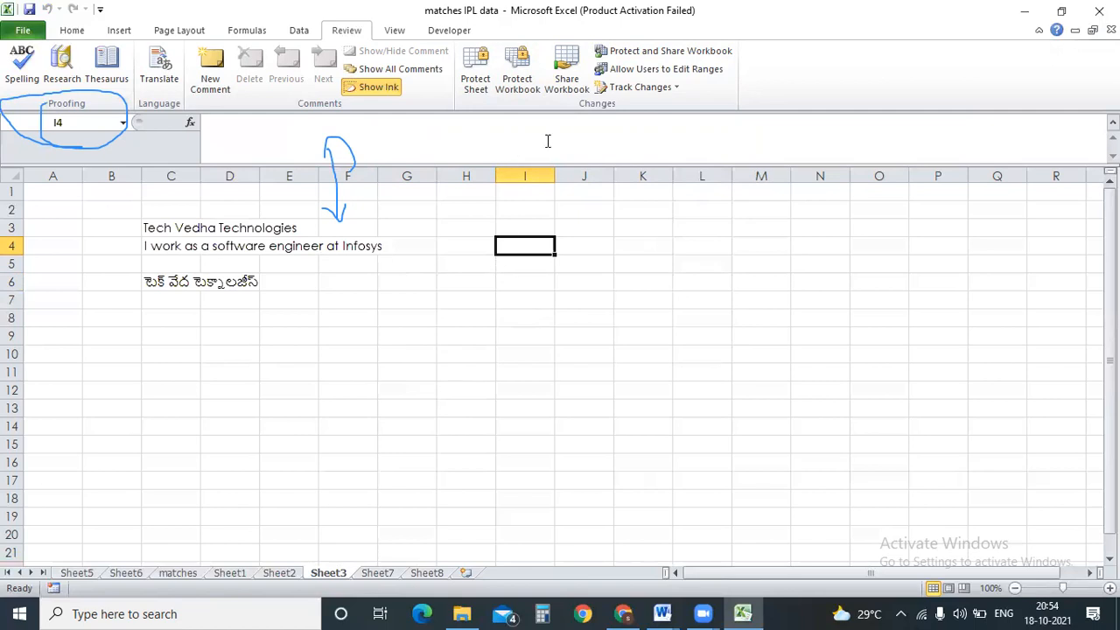
# Enable Highlight Changes with Track changes on and Who set to Everyone but Me.
pyautogui.click(665, 91)
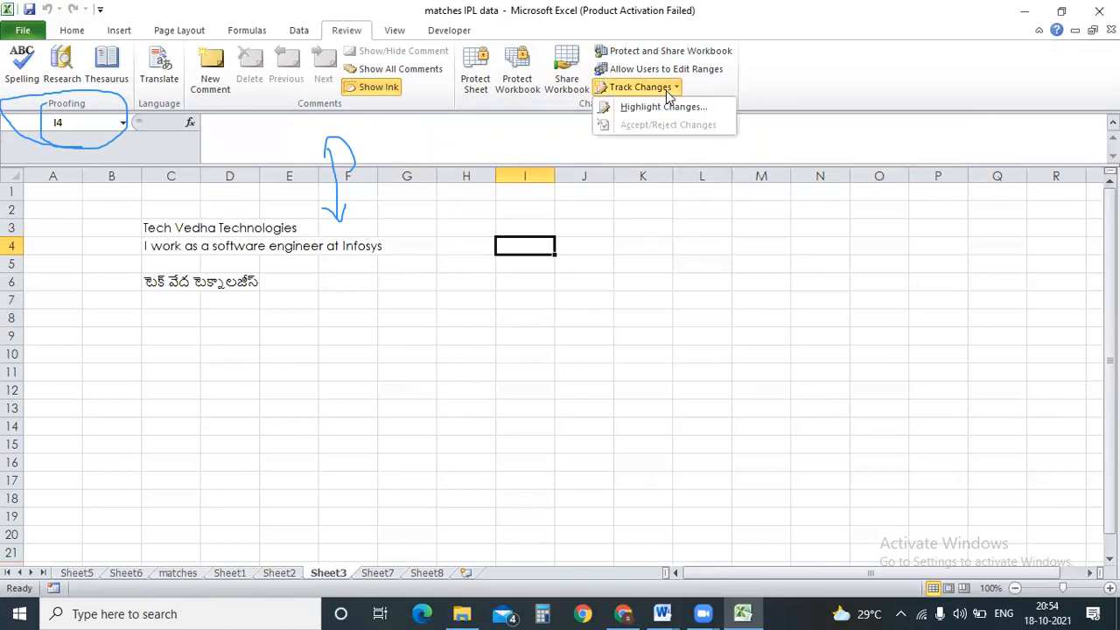
pyautogui.click(664, 106)
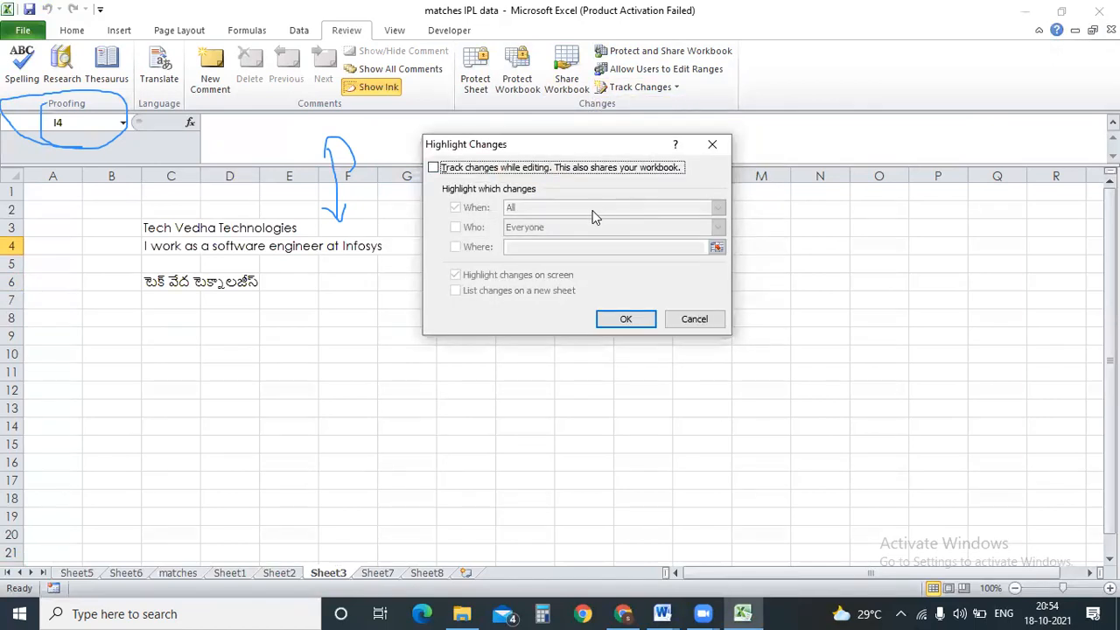
pyautogui.click(432, 168)
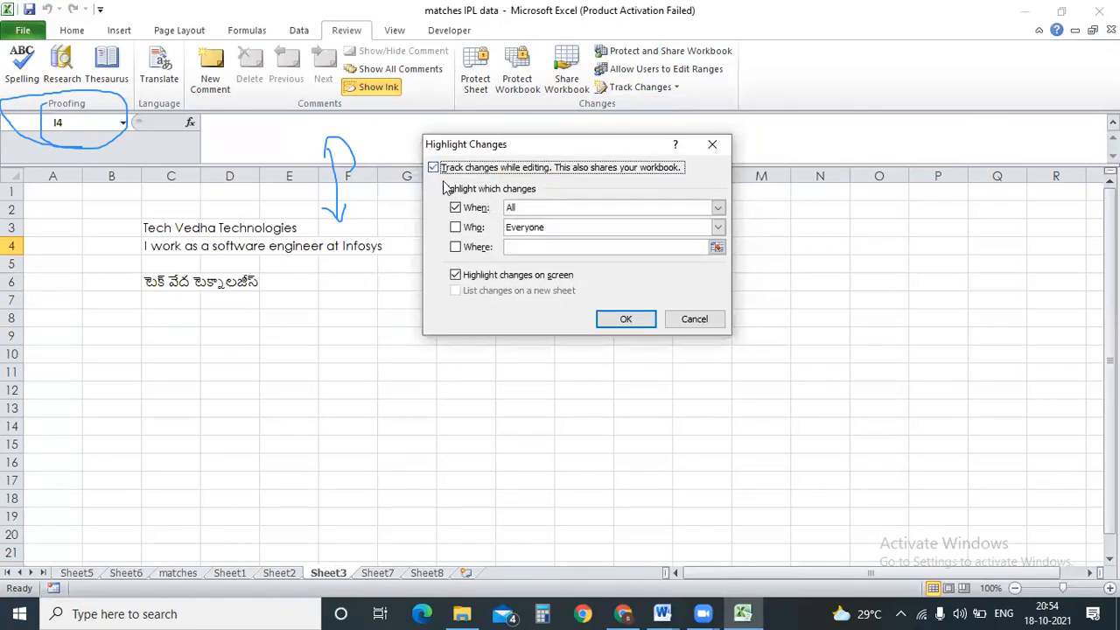
pyautogui.click(455, 226)
pyautogui.click(720, 227)
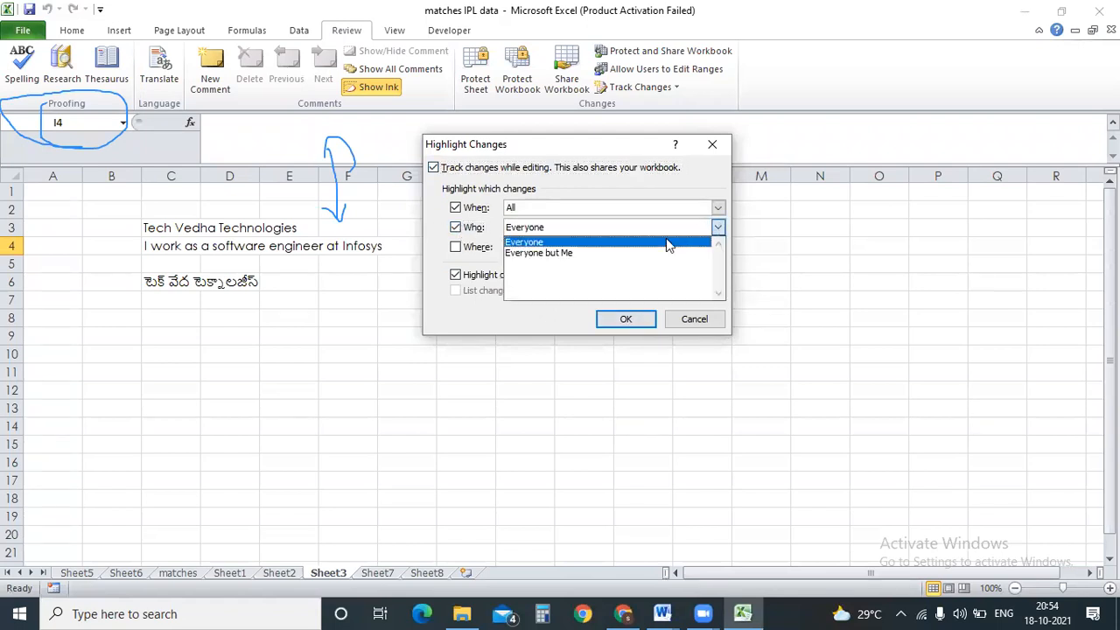
pyautogui.click(636, 253)
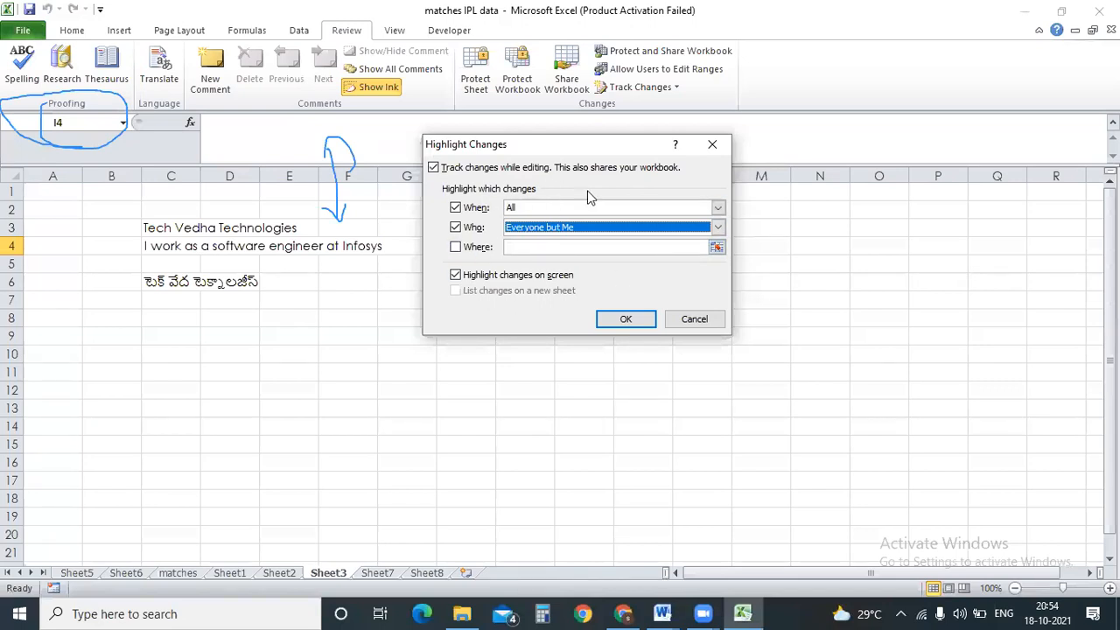
pyautogui.click(624, 319)
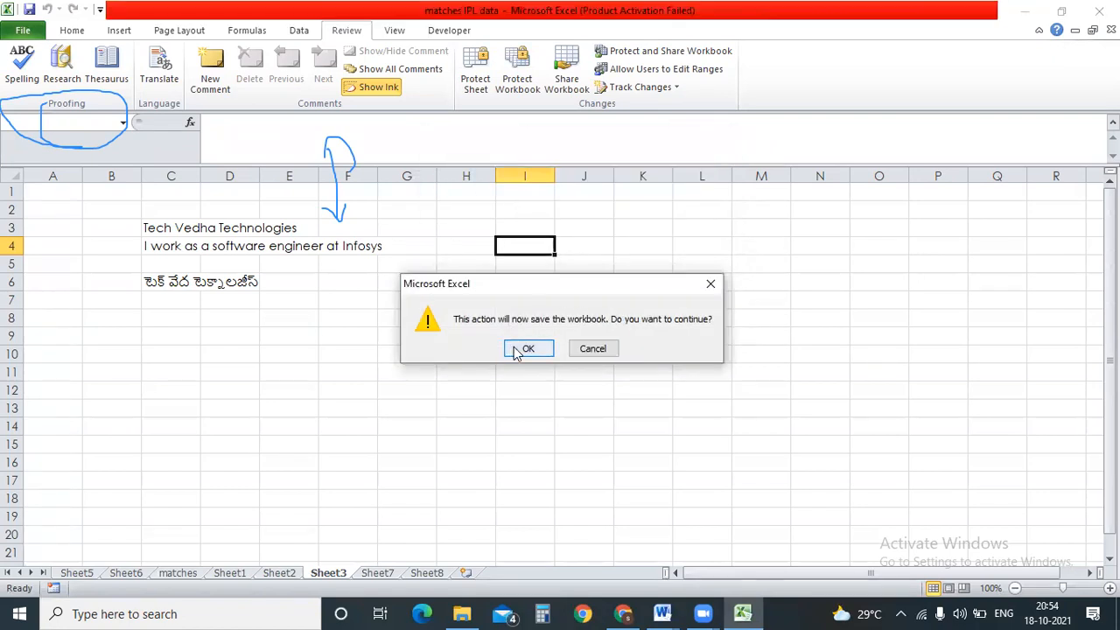
# Save the workbook as shared, then run Accept/Reject Changes and find no changes left.
pyautogui.click(516, 350)
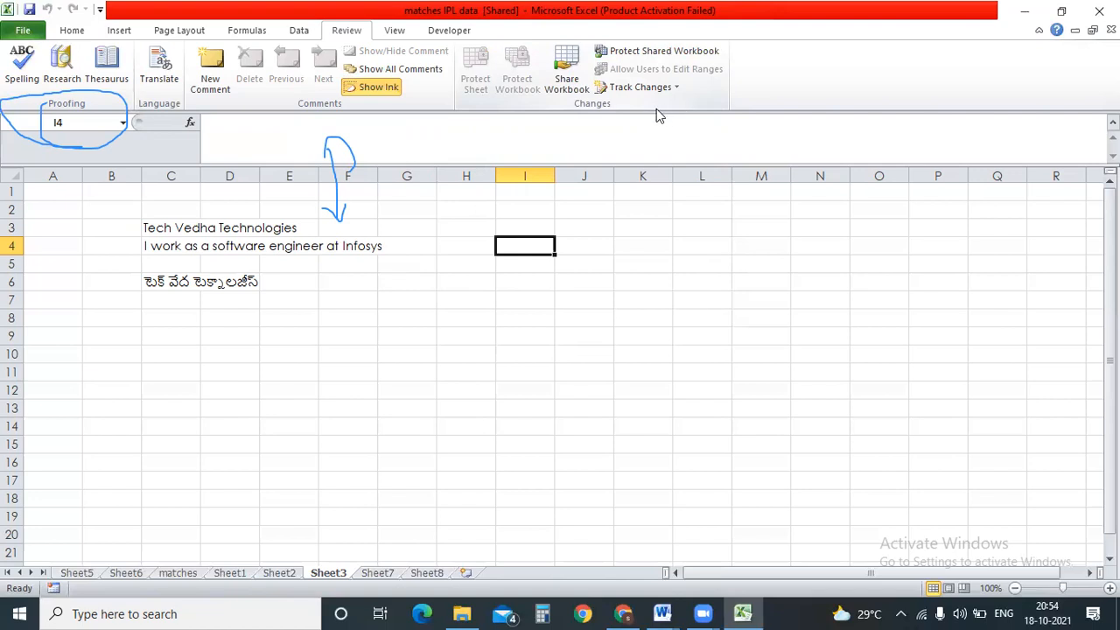
pyautogui.click(675, 89)
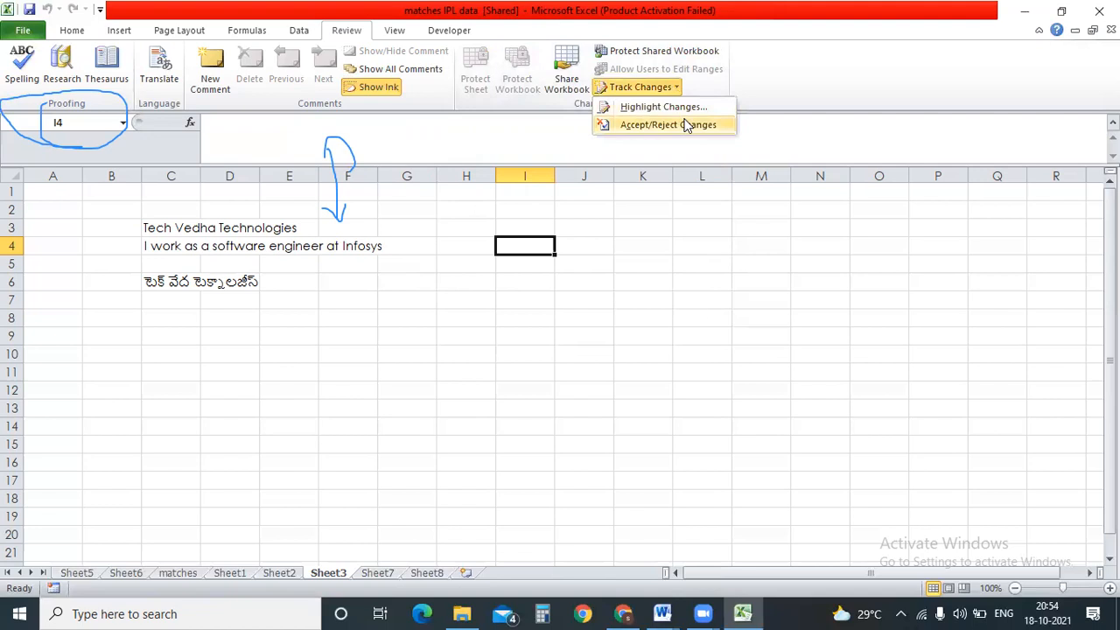
pyautogui.click(685, 123)
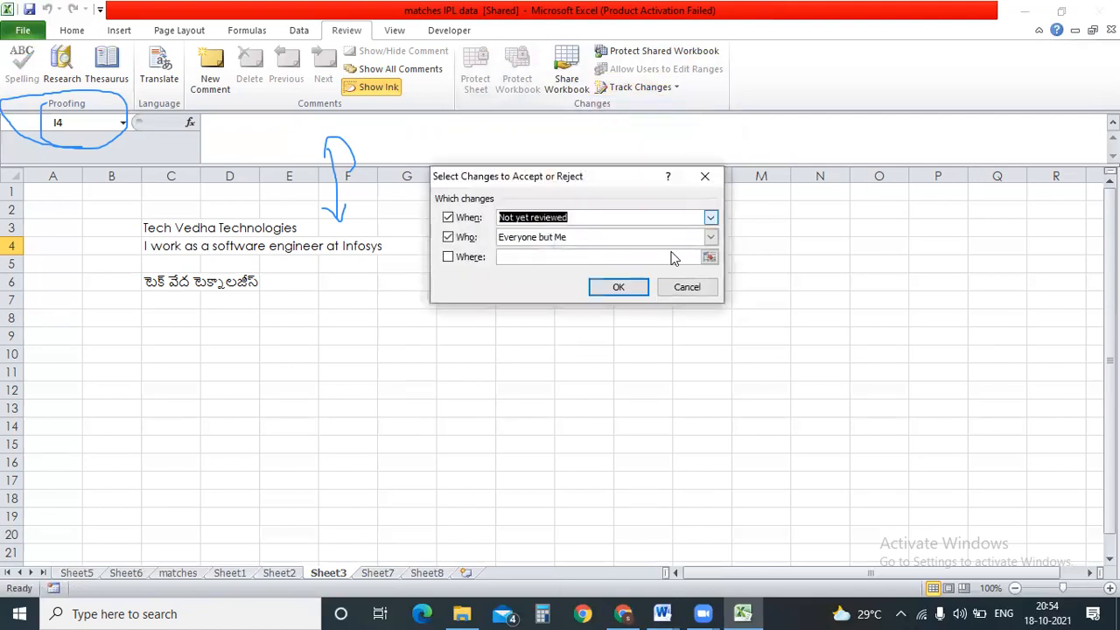
pyautogui.click(626, 288)
pyautogui.click(562, 348)
pyautogui.click(583, 336)
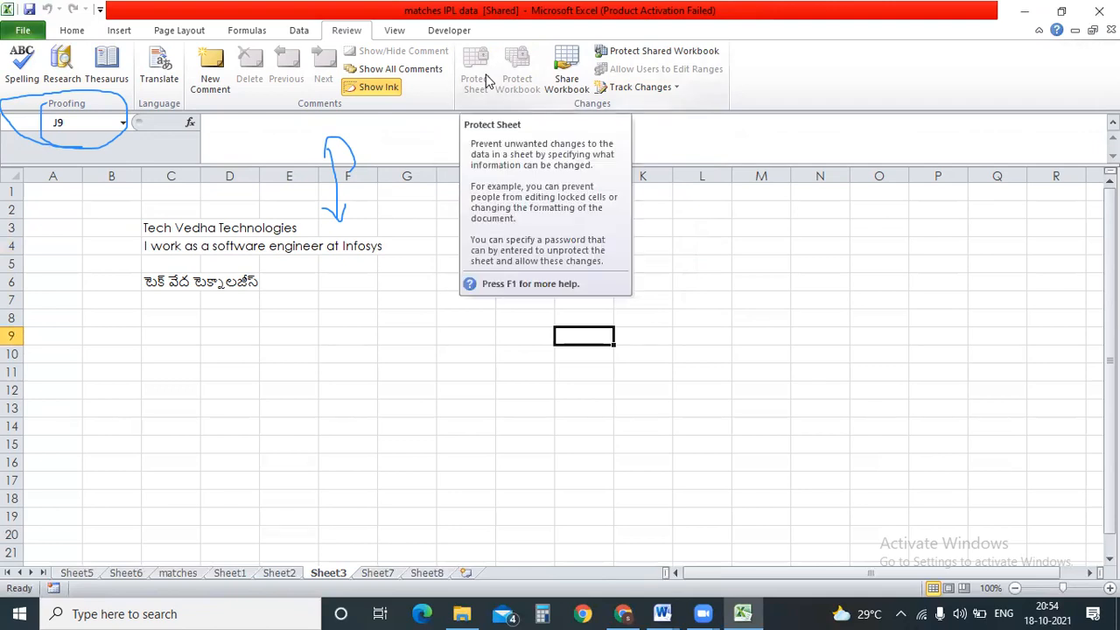
# Show Sheet3 in Page Break Preview, dismiss its welcome box, then go to the matches sheet.
pyautogui.click(394, 29)
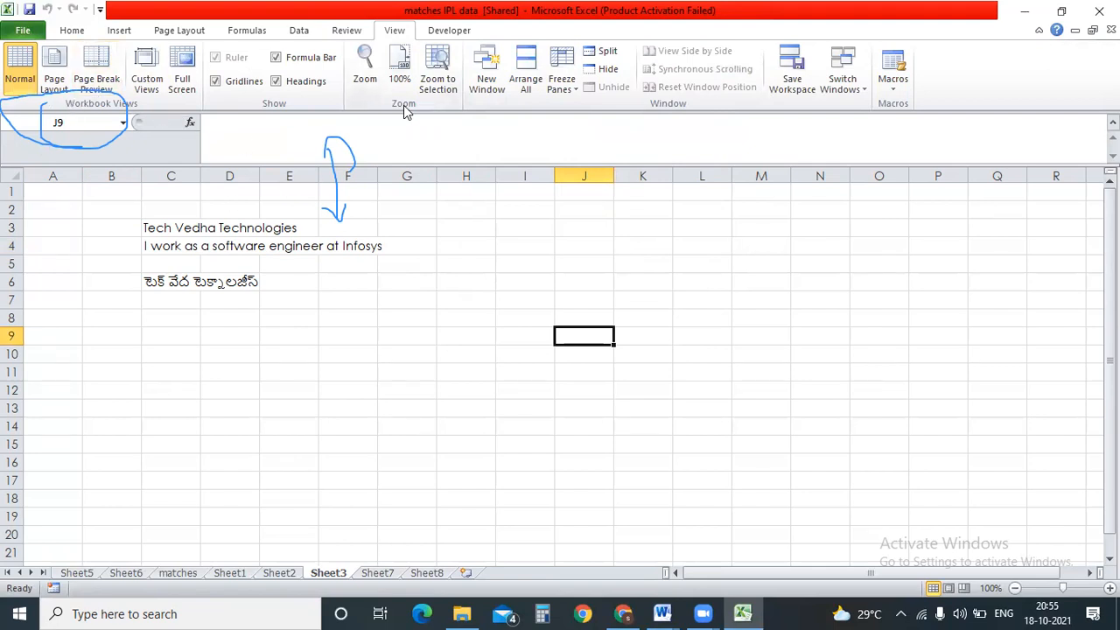
pyautogui.click(98, 83)
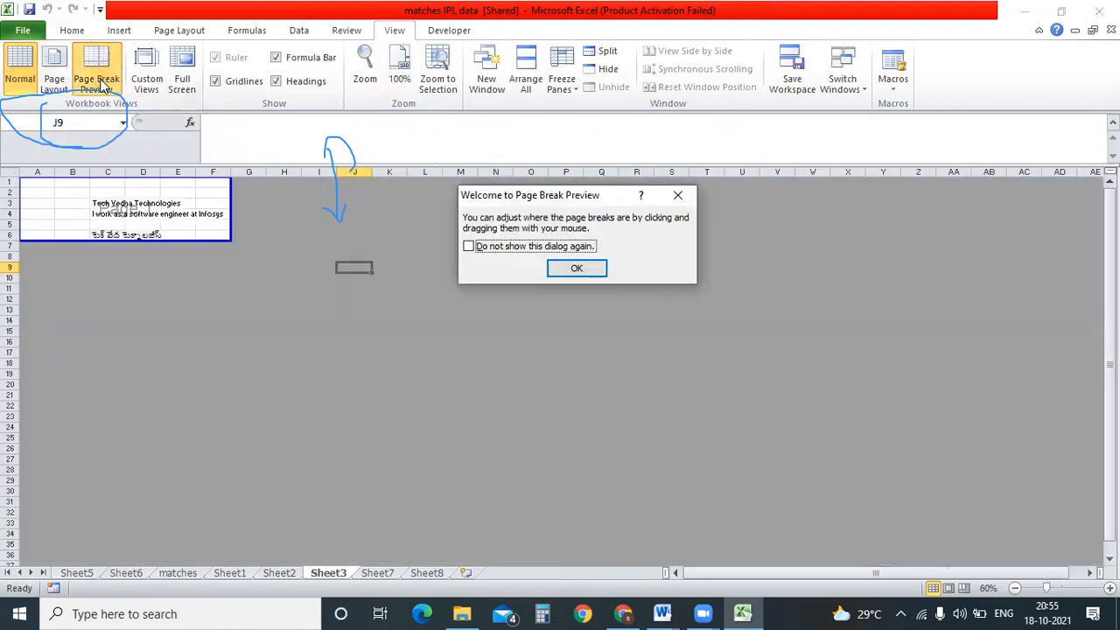
pyautogui.click(577, 268)
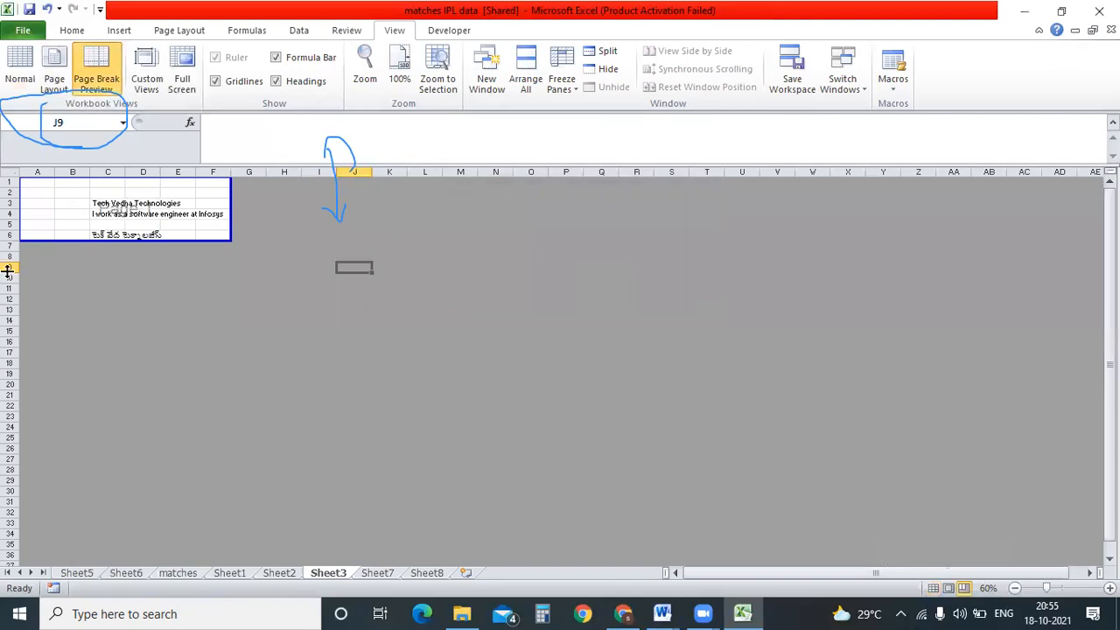
pyautogui.click(177, 572)
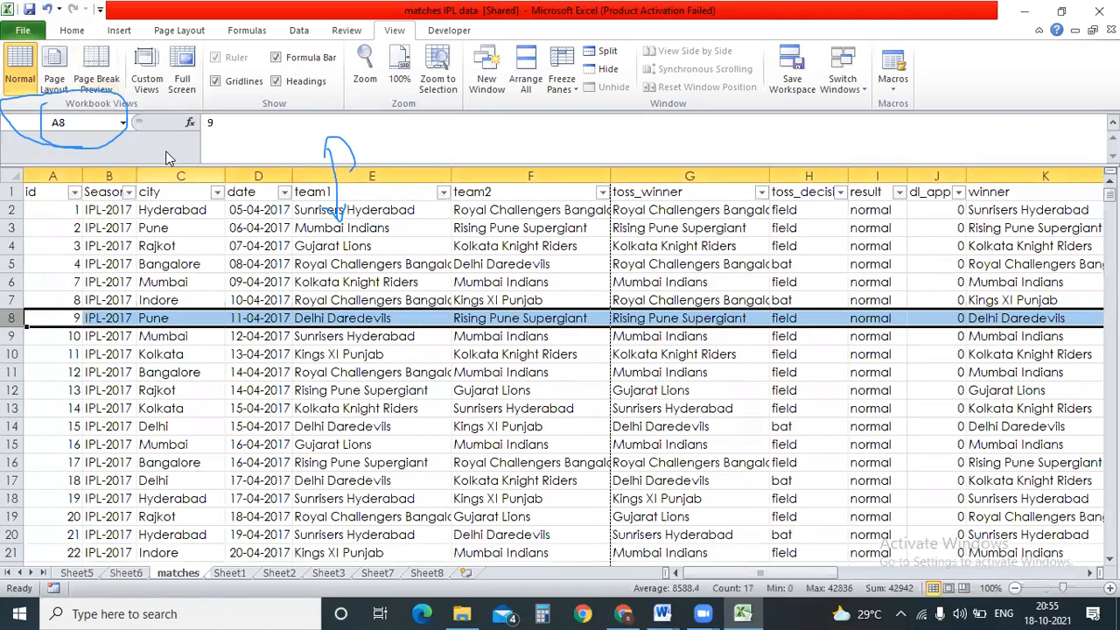
pyautogui.click(96, 72)
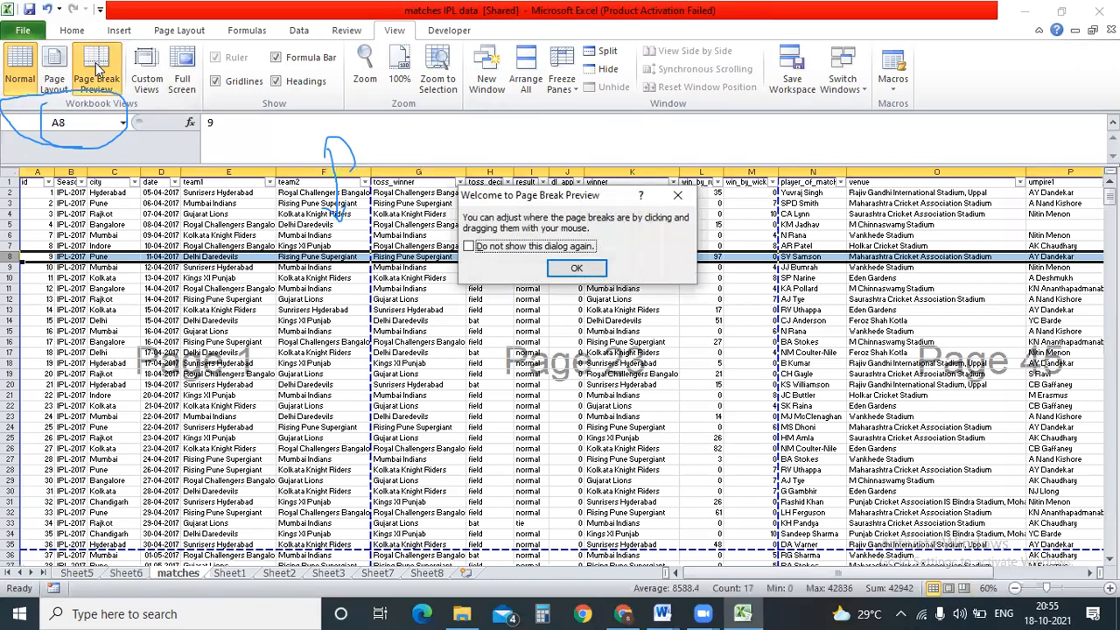
pyautogui.click(679, 200)
pyautogui.moveTo(35, 181); pyautogui.dragTo(316, 547)
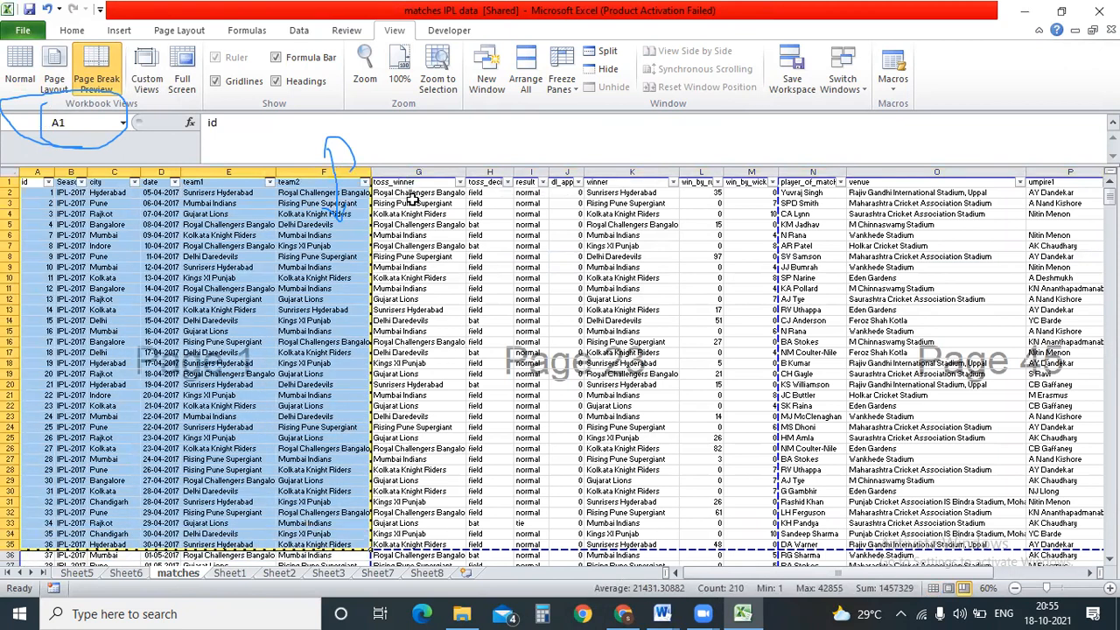
pyautogui.moveTo(413, 194); pyautogui.dragTo(726, 537)
pyautogui.click(229, 371)
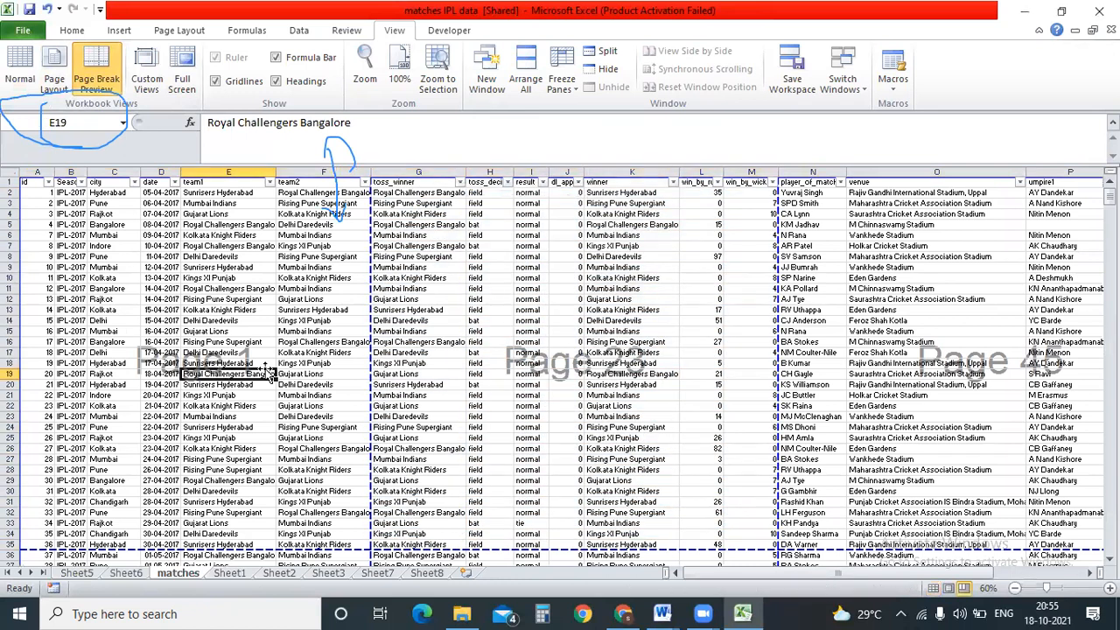
pyautogui.click(160, 426)
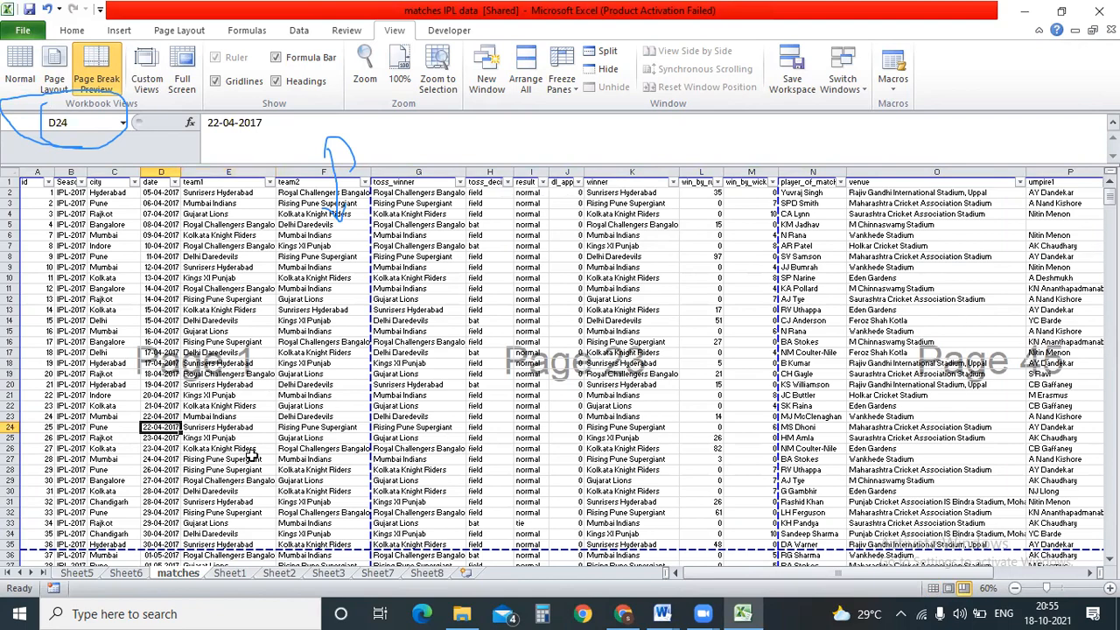
pyautogui.click(192, 457)
pyautogui.press('Down')
pyautogui.press('Down')
pyautogui.press('Down')
pyautogui.press('Down')
pyautogui.press('Down')
pyautogui.press('Down')
pyautogui.press('Down')
pyautogui.press('Down')
pyautogui.press('Down')
pyautogui.press('Down')
pyautogui.press('Down')
pyautogui.press('Down')
pyautogui.press('Down')
pyautogui.press('Down')
pyautogui.press('Down')
pyautogui.press('Down')
pyautogui.press('Down')
pyautogui.press('Down')
pyautogui.press('Down')
pyautogui.press('Down')
pyautogui.press('Down')
pyautogui.press('Down')
pyautogui.press('Down')
pyautogui.press('Down')
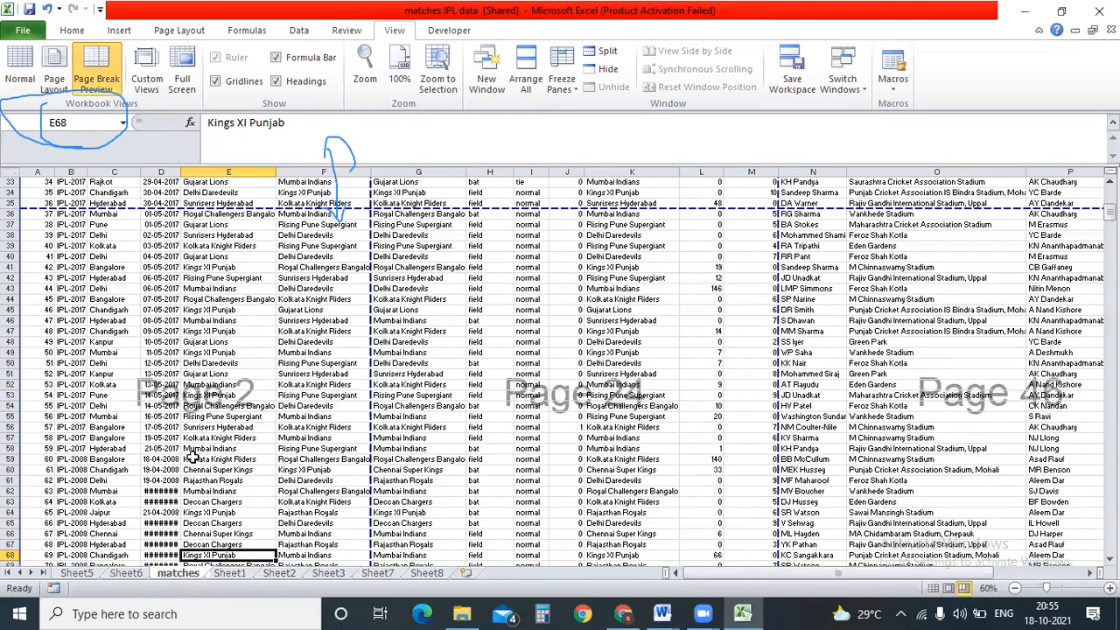
pyautogui.scroll(7, 189, 448)
pyautogui.click(249, 333)
pyautogui.scroll(1, 252, 337)
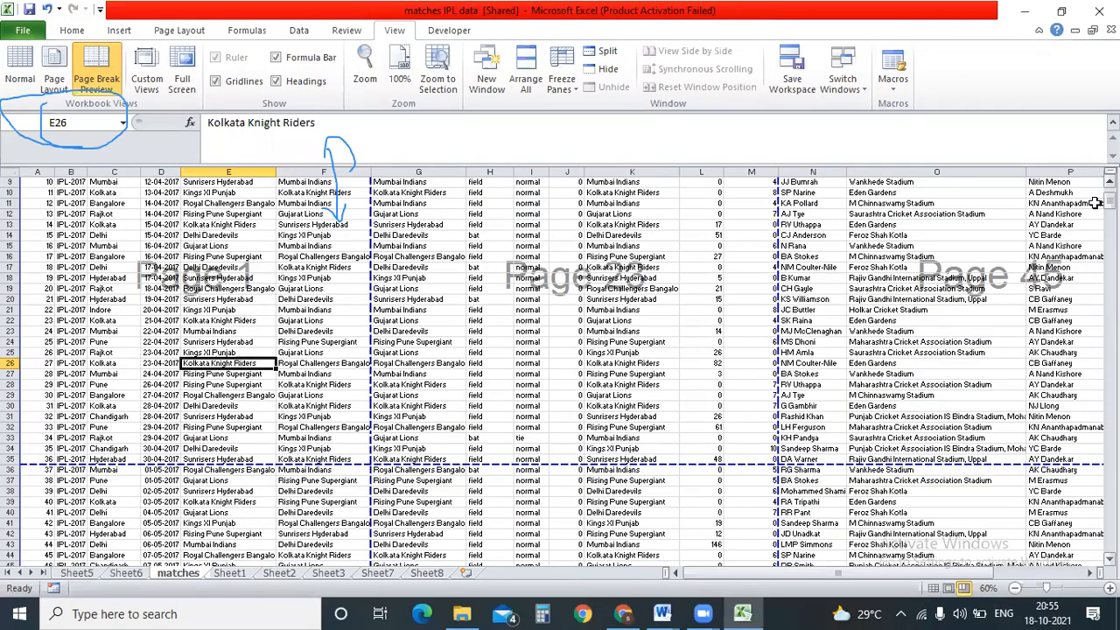
pyautogui.moveTo(1109, 202)
pyautogui.mouseDown()
pyautogui.moveTo(1110, 487)
pyautogui.moveTo(1109, 198)
pyautogui.mouseUp()
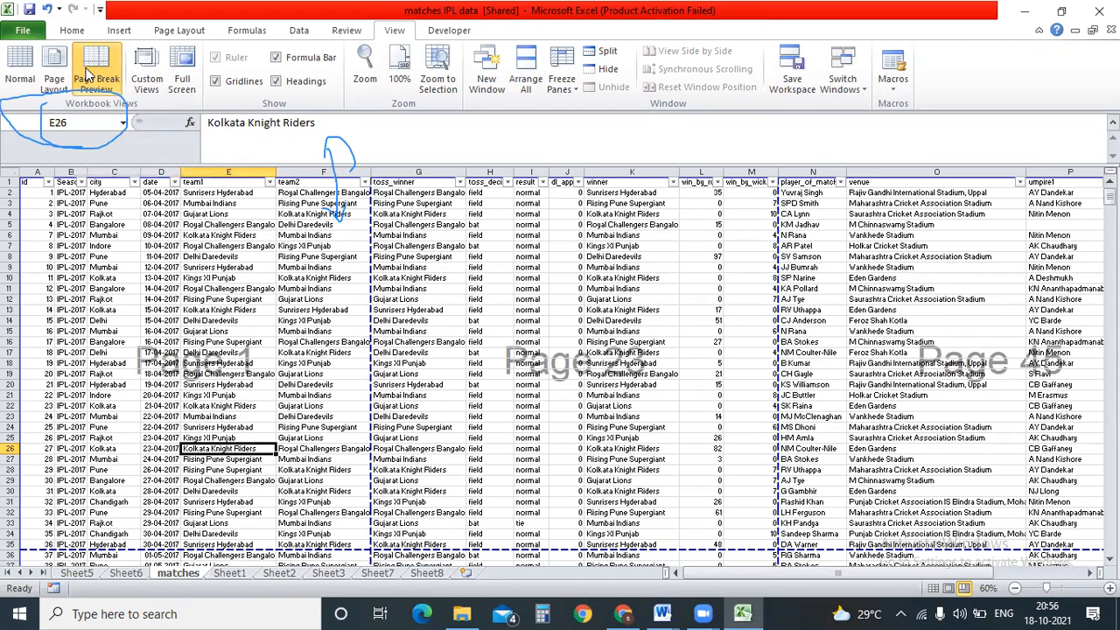
# Return the matches sheet to Normal view, check Custom Views, then switch to Full Screen.
pyautogui.click(242, 344)
pyautogui.click(20, 72)
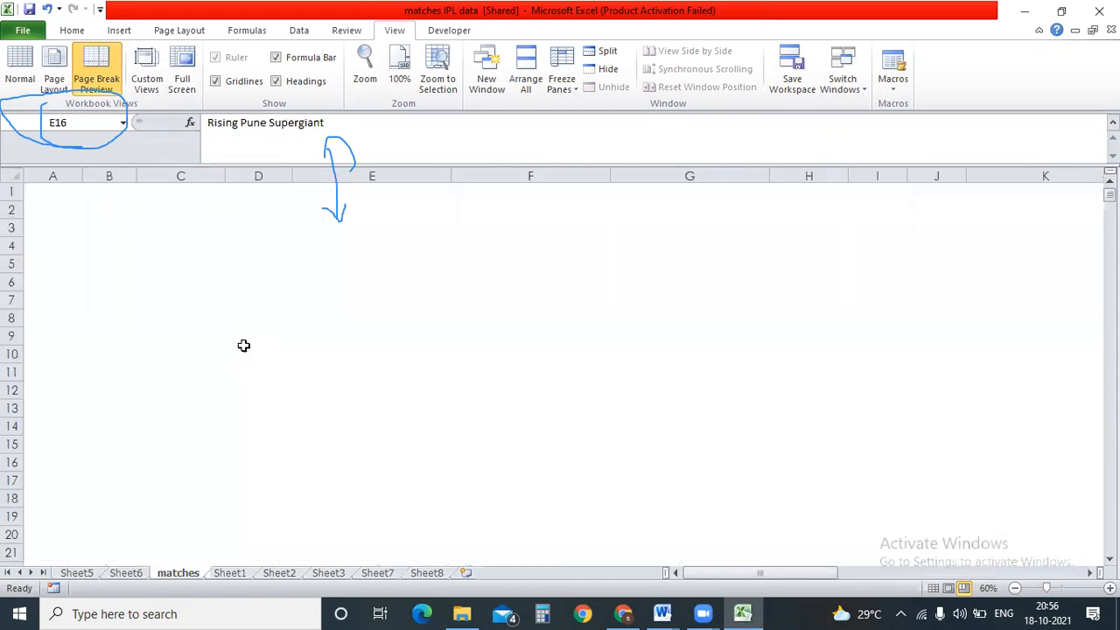
pyautogui.click(147, 76)
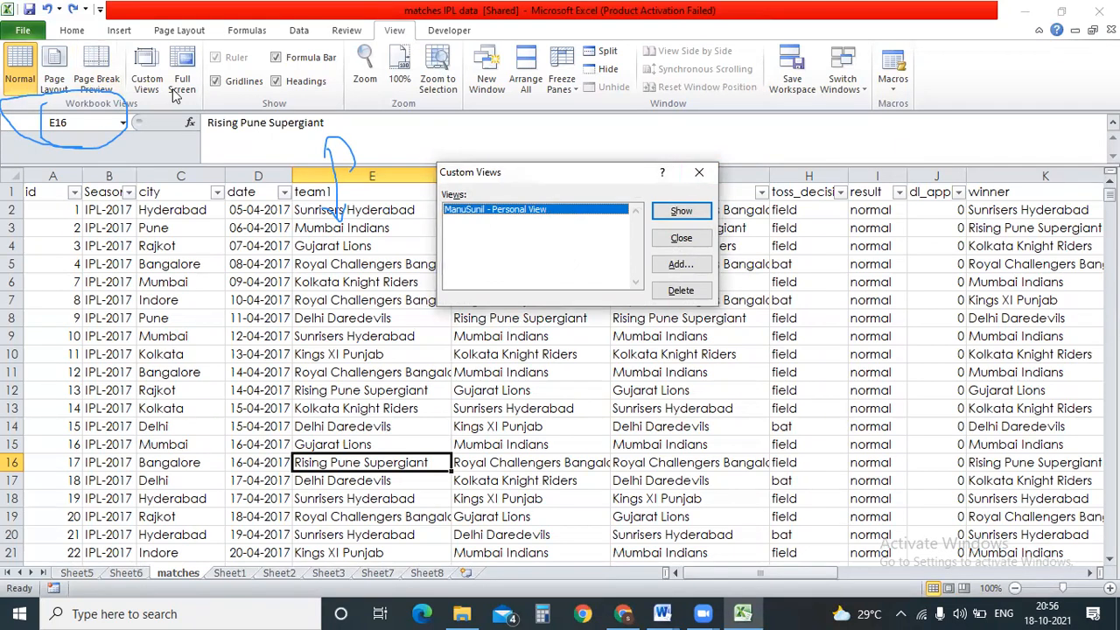
pyautogui.click(700, 174)
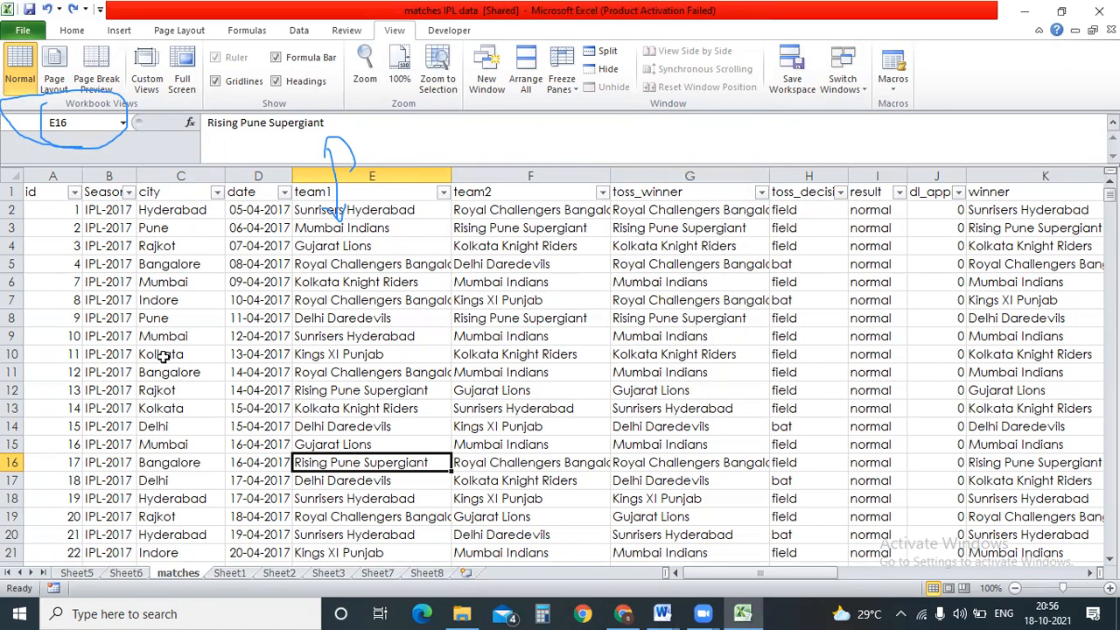
pyautogui.click(183, 83)
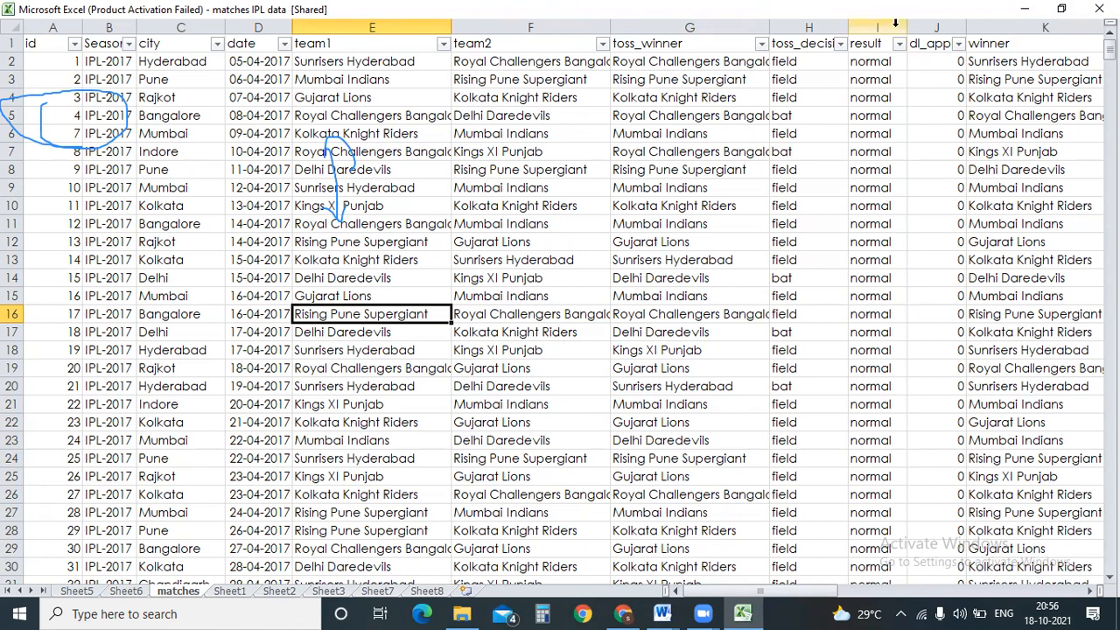
# Move to Sheet3 with Ctrl+PageDown, then minimize and restore the Excel window.
pyautogui.hotkey('ctrl', 'pagedown')
pyautogui.hotkey('ctrl', 'pagedown')
pyautogui.hotkey('ctrl', 'pagedown')
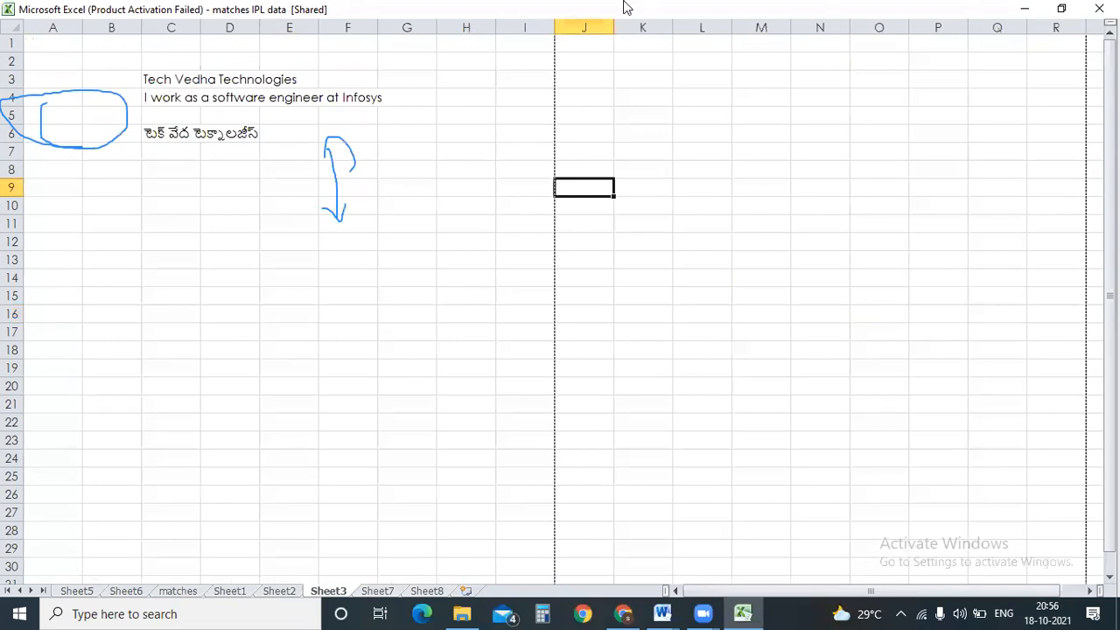
pyautogui.rightClick(623, 7)
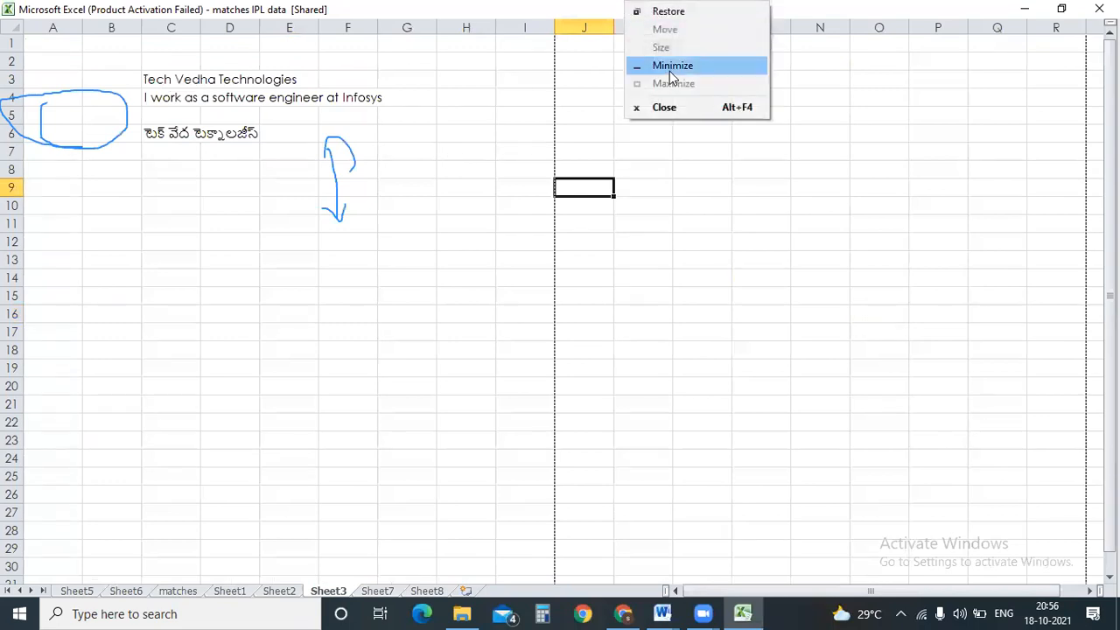
pyautogui.click(670, 68)
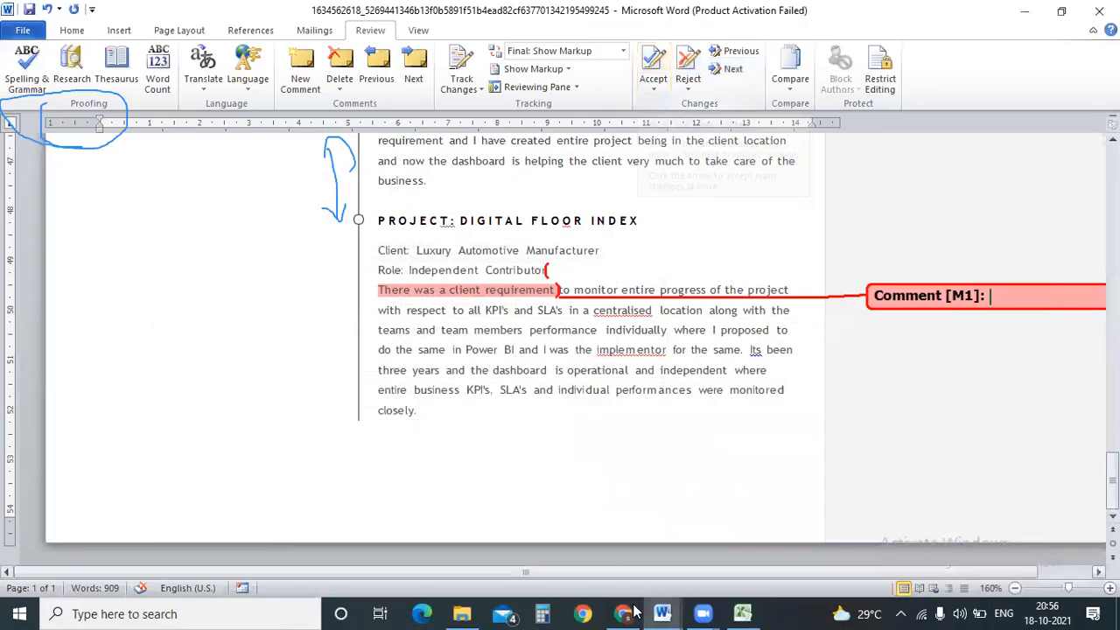
pyautogui.click(743, 613)
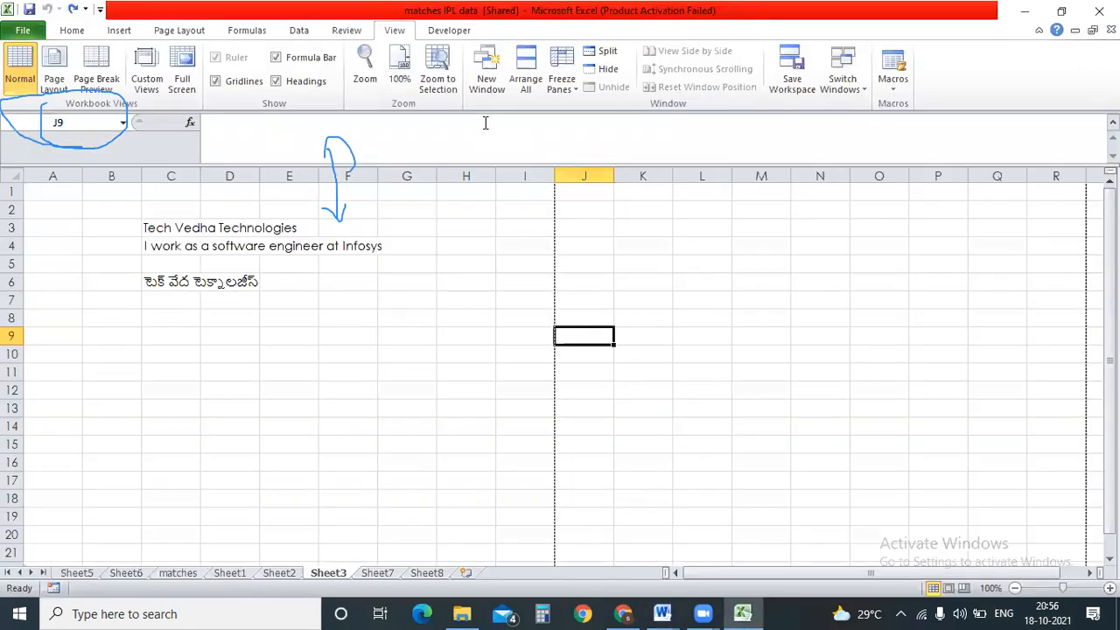
pyautogui.click(447, 334)
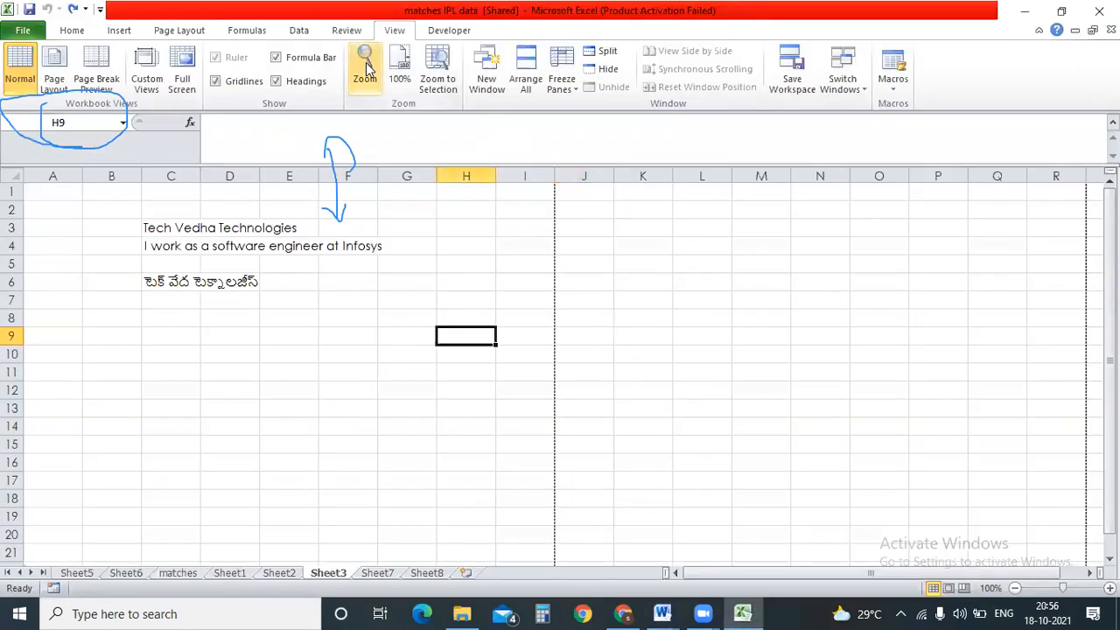
# Turn on Full Screen again, then leave it with the title bar's Restore command.
pyautogui.click(182, 77)
pyautogui.click(662, 111)
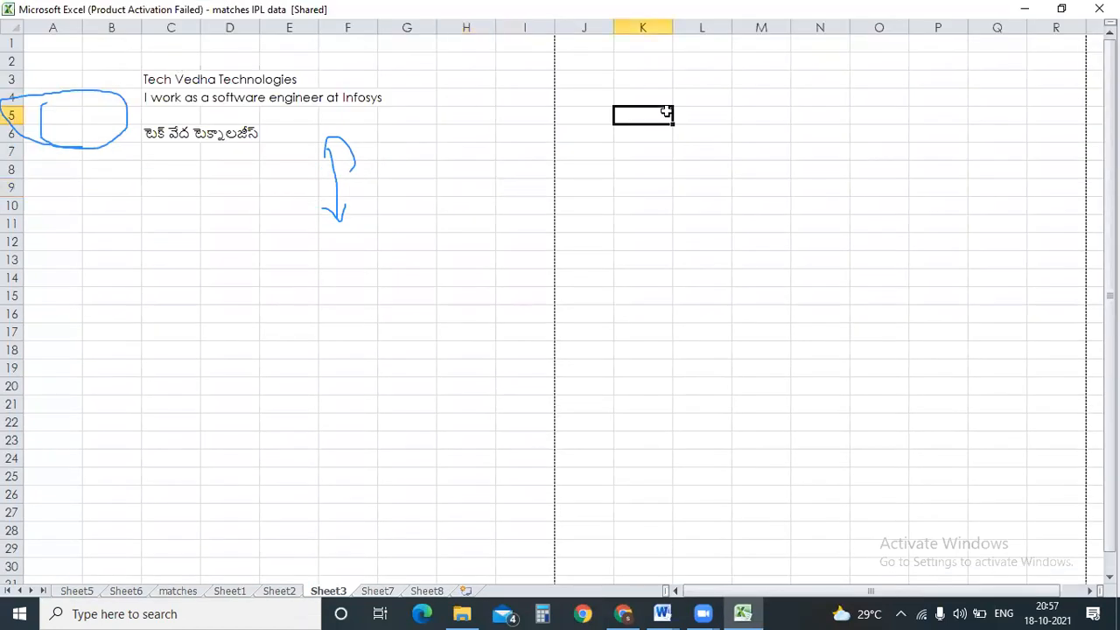
pyautogui.rightClick(583, 7)
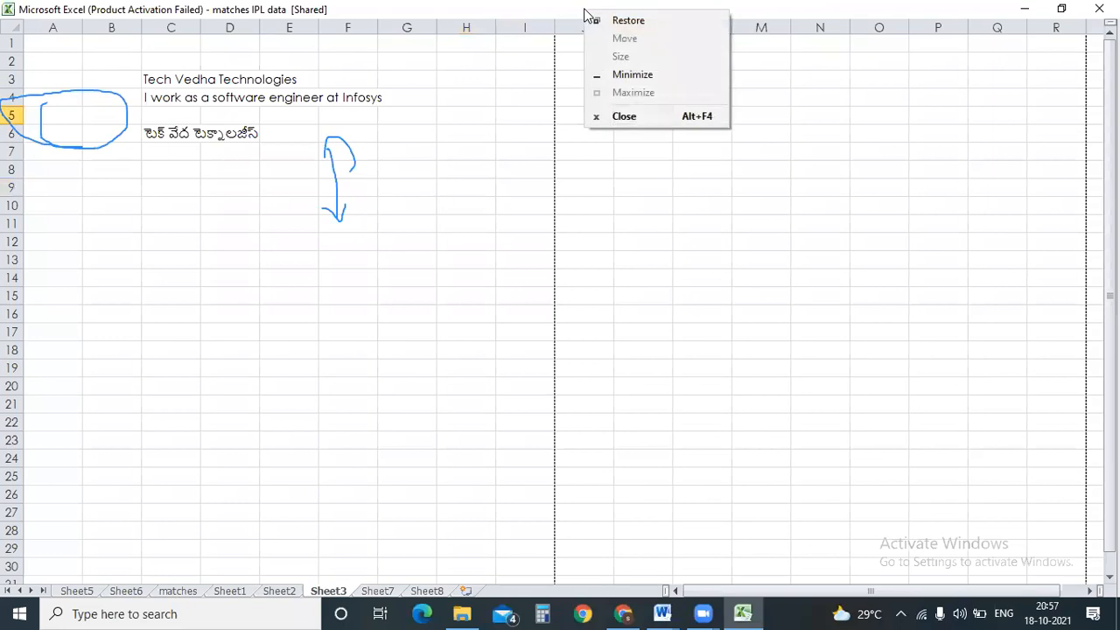
pyautogui.click(619, 19)
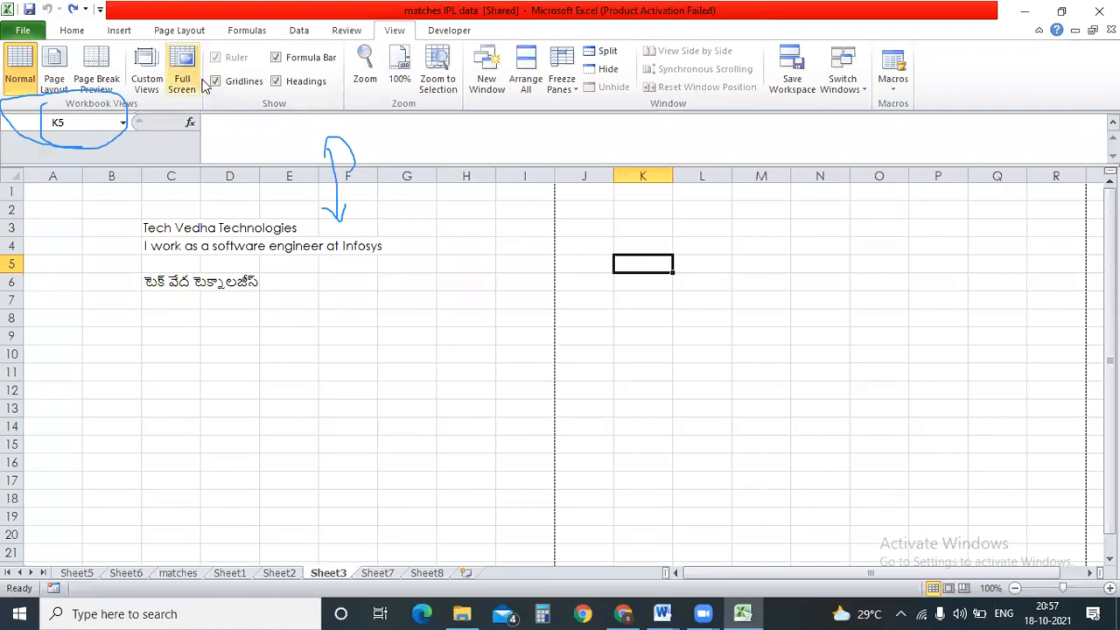
# Toggle Sheet3's gridlines off and on, select K5:M9, and browse the Formulas and Review tabs.
pyautogui.click(472, 301)
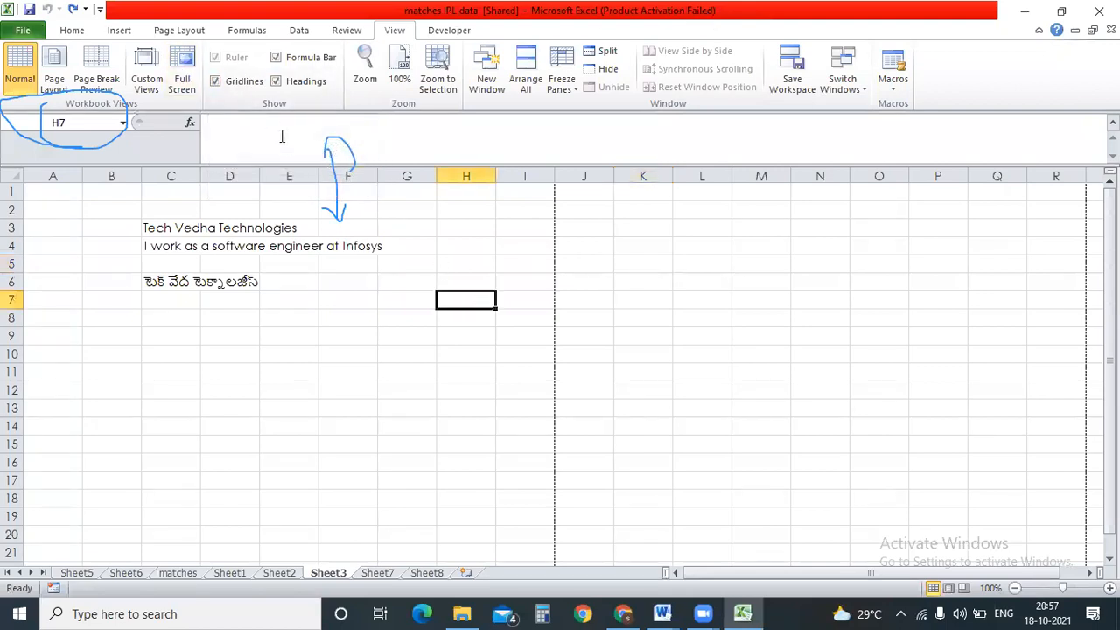
pyautogui.click(215, 81)
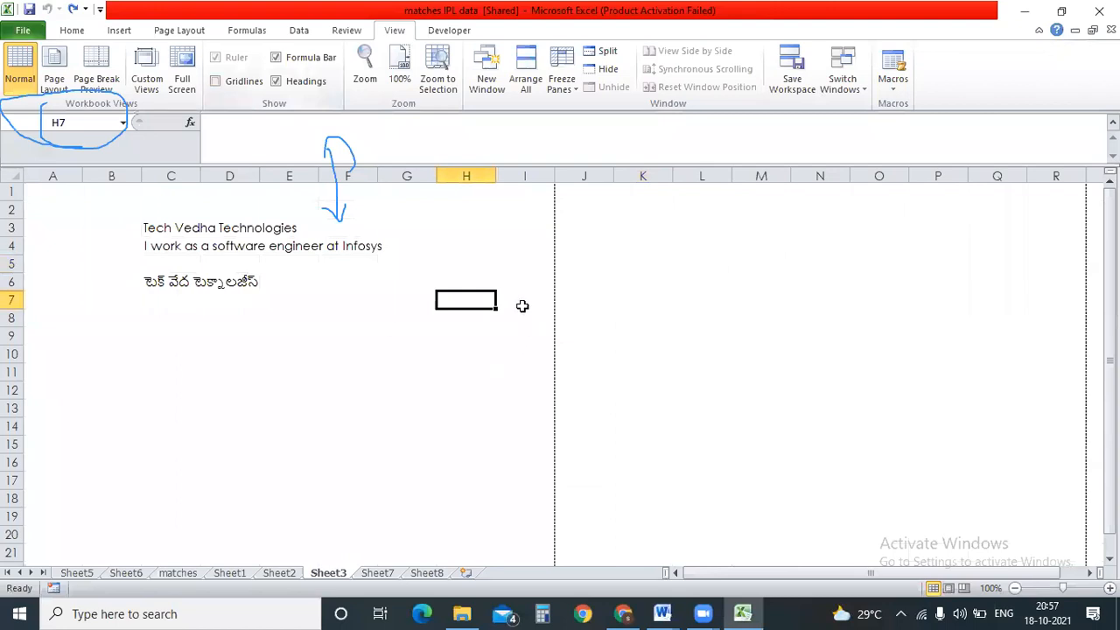
pyautogui.click(215, 81)
pyautogui.moveTo(623, 264); pyautogui.dragTo(735, 339)
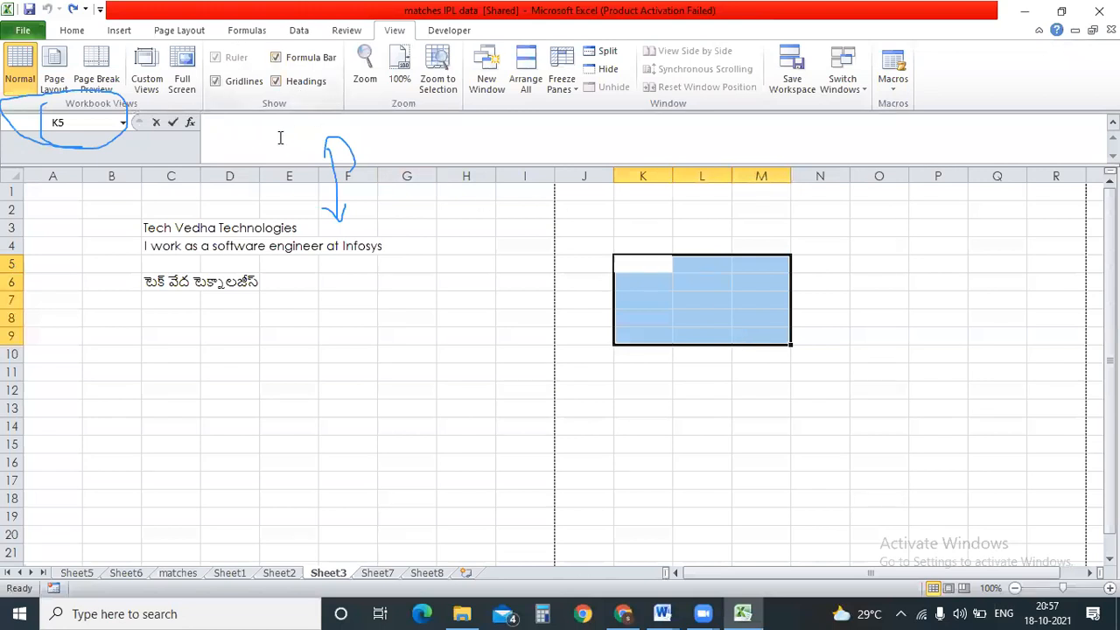
pyautogui.click(210, 125)
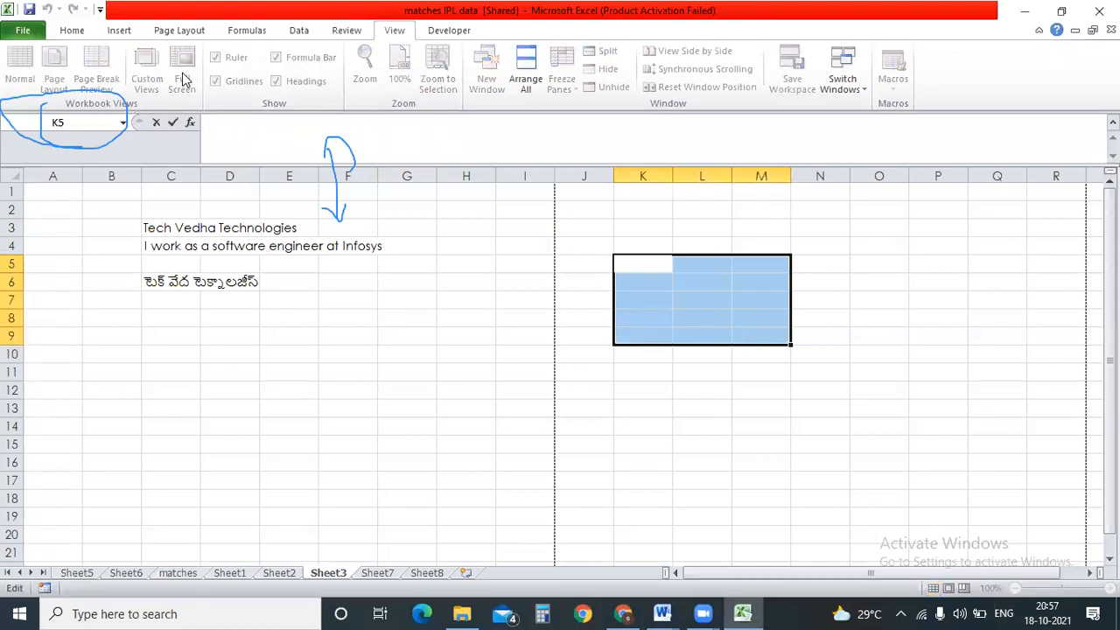
pyautogui.click(255, 33)
pyautogui.click(346, 32)
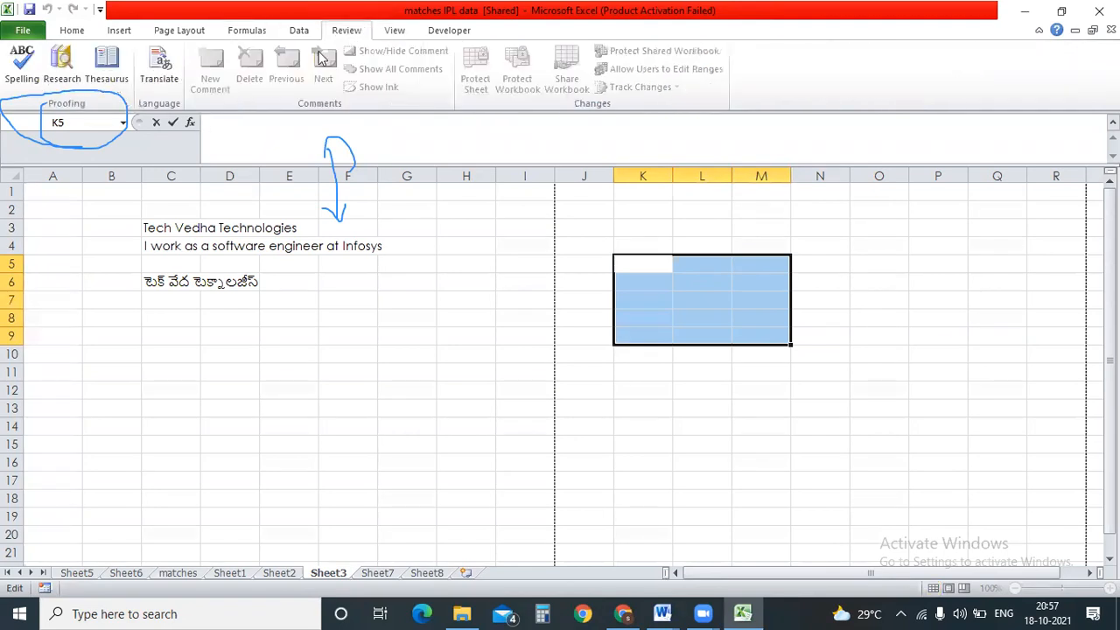
pyautogui.click(394, 31)
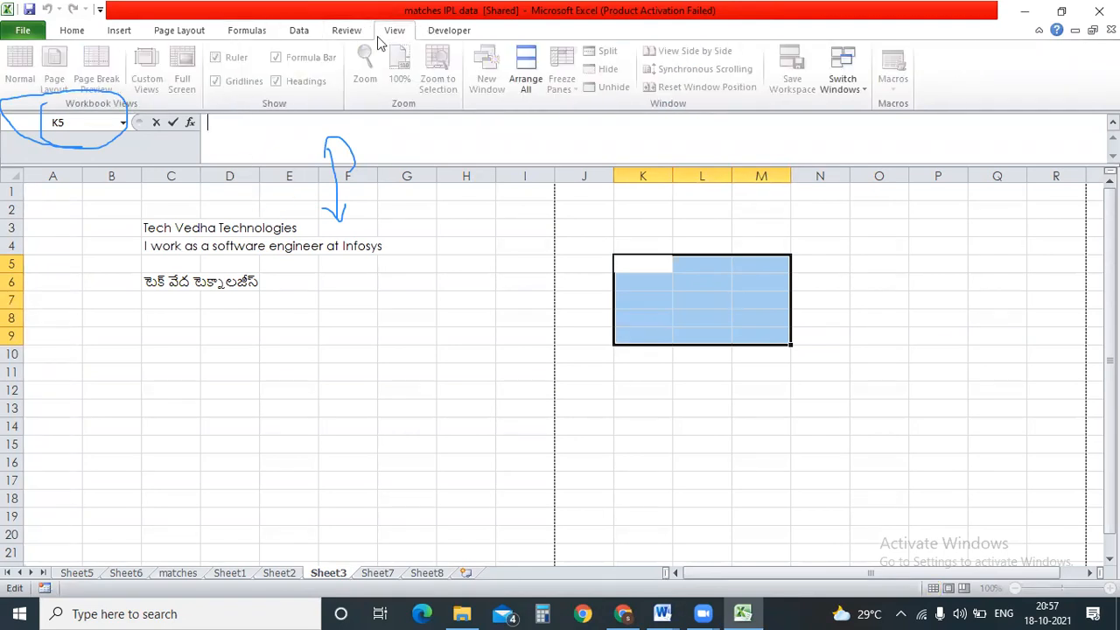
pyautogui.click(285, 263)
# Hide and reshow the formula bar and the row and column headings.
pyautogui.click(278, 62)
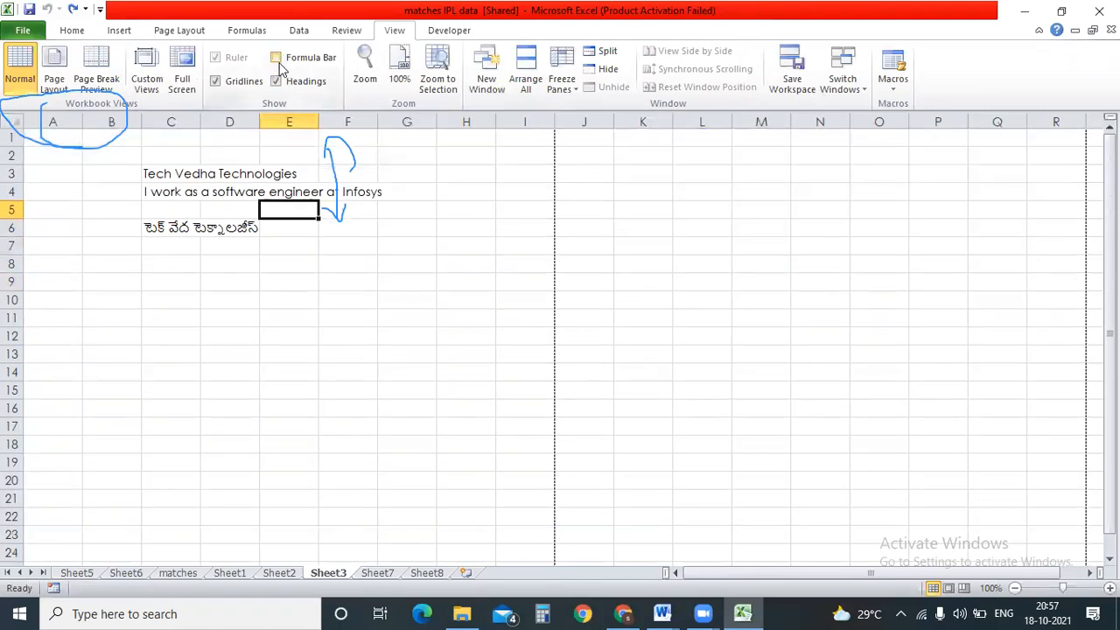
pyautogui.click(279, 60)
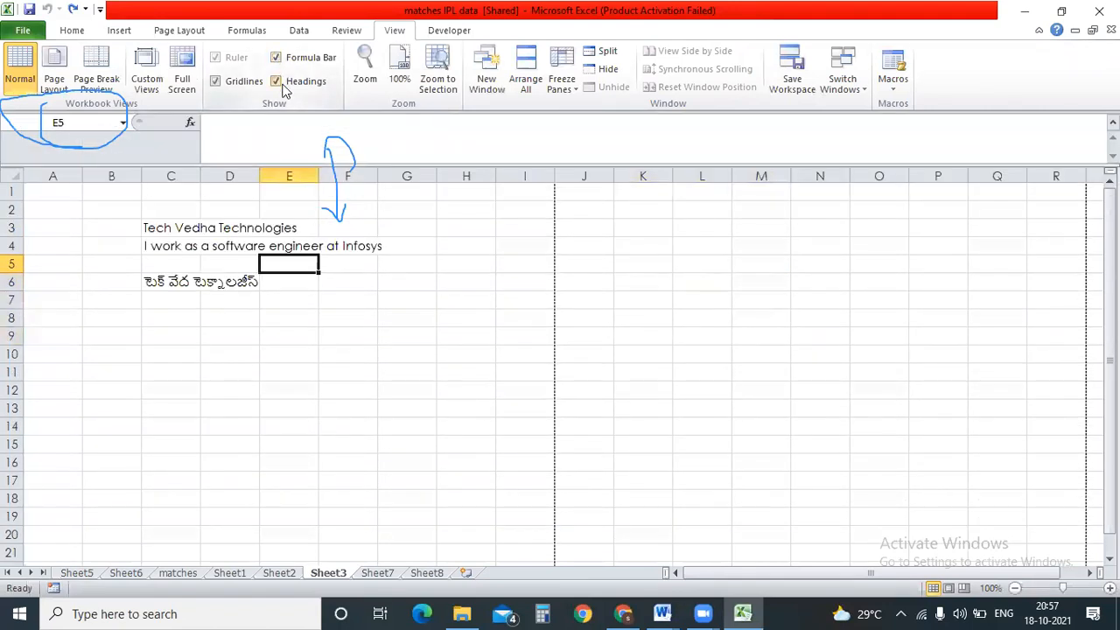
pyautogui.click(278, 82)
pyautogui.click(277, 82)
# Zoom Sheet3 to 75%, then use the status-bar zoom buttons to reach 100% and 80%.
pyautogui.click(365, 68)
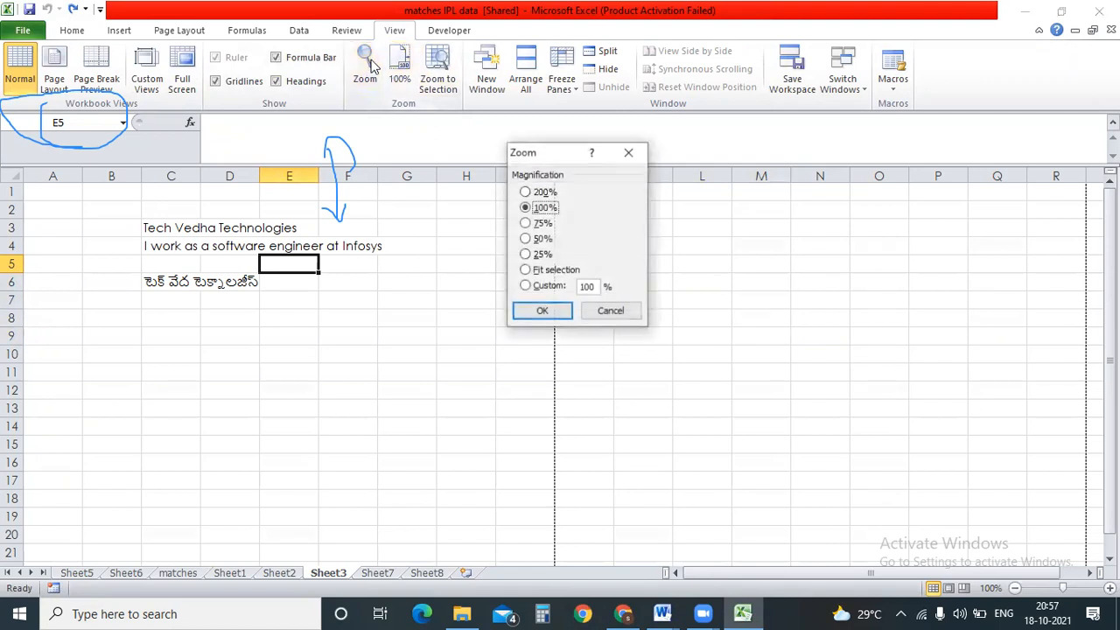
pyautogui.click(526, 223)
pyautogui.click(541, 312)
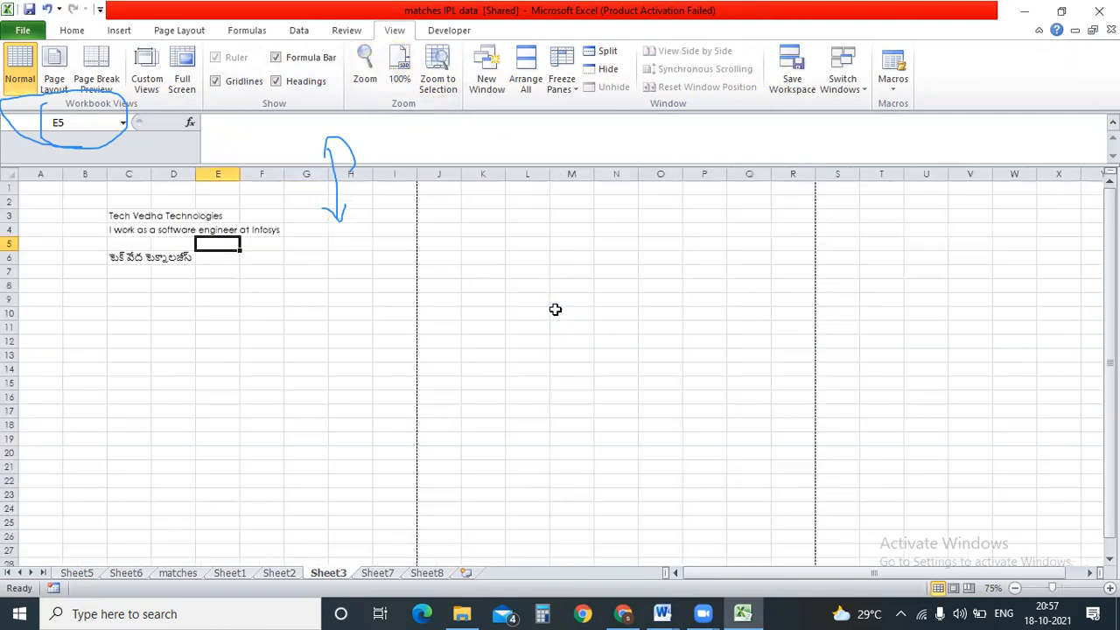
pyautogui.click(365, 69)
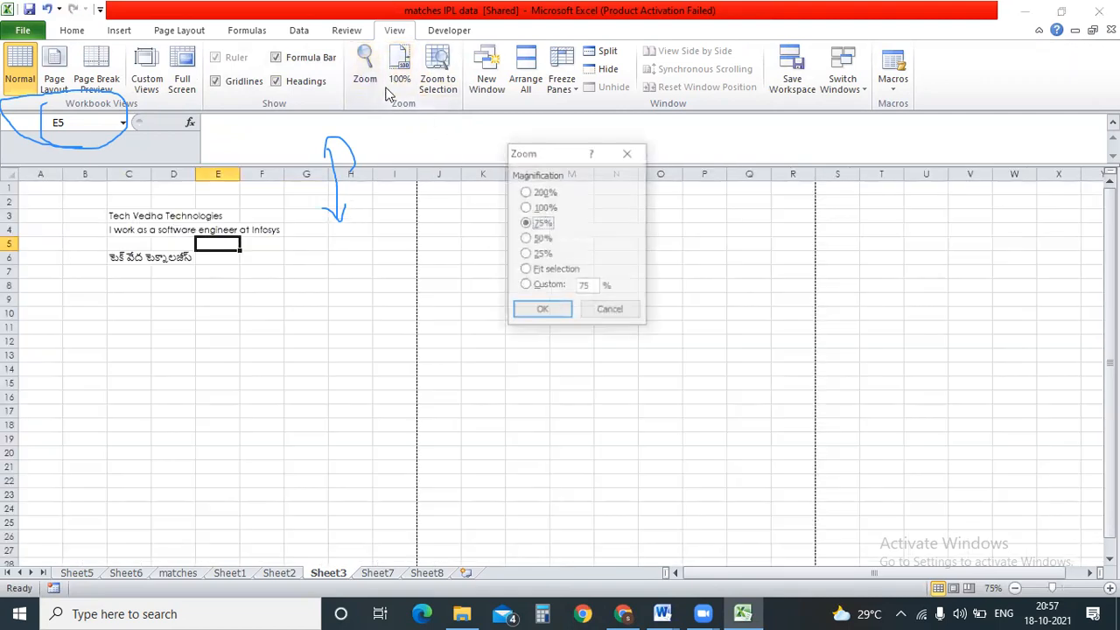
pyautogui.click(611, 310)
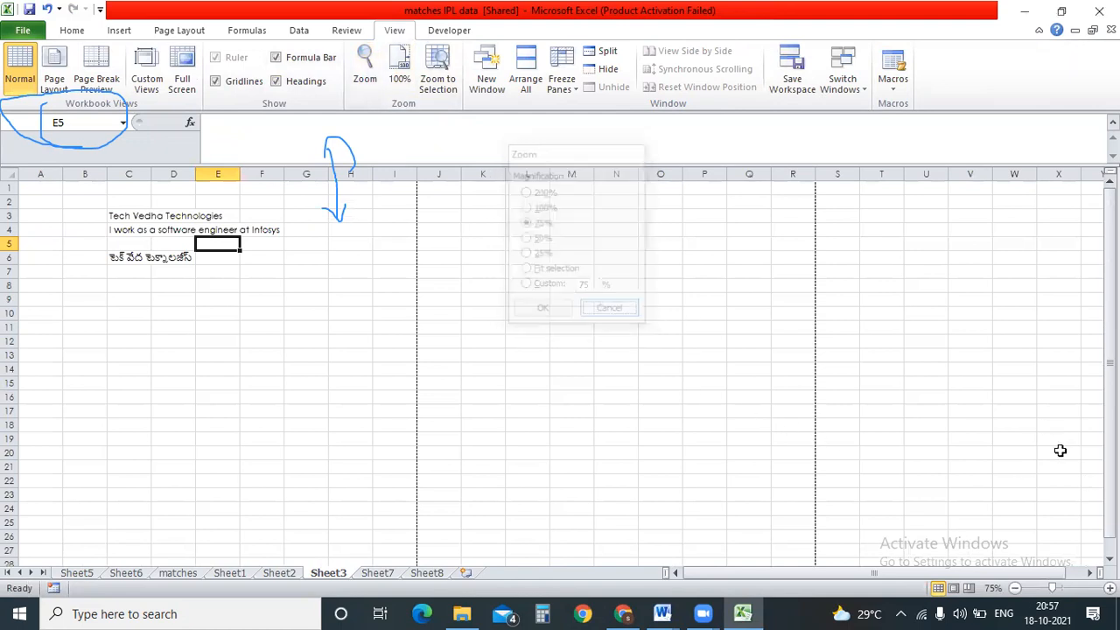
pyautogui.click(1109, 589)
pyautogui.click(1109, 589)
pyautogui.click(1109, 589)
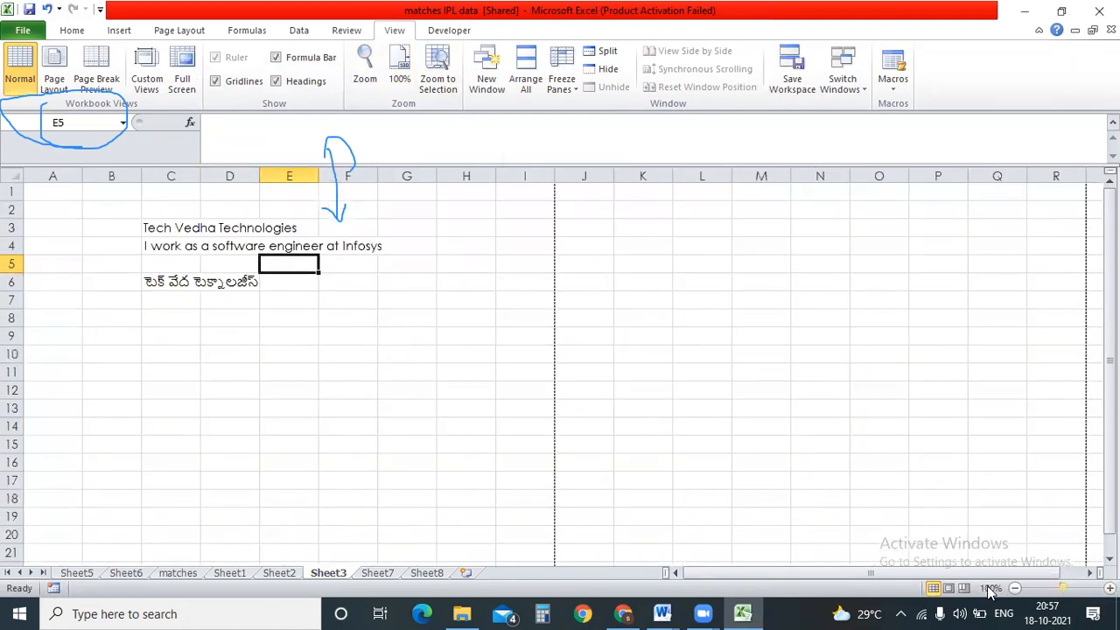
pyautogui.click(1015, 588)
pyautogui.click(1015, 588)
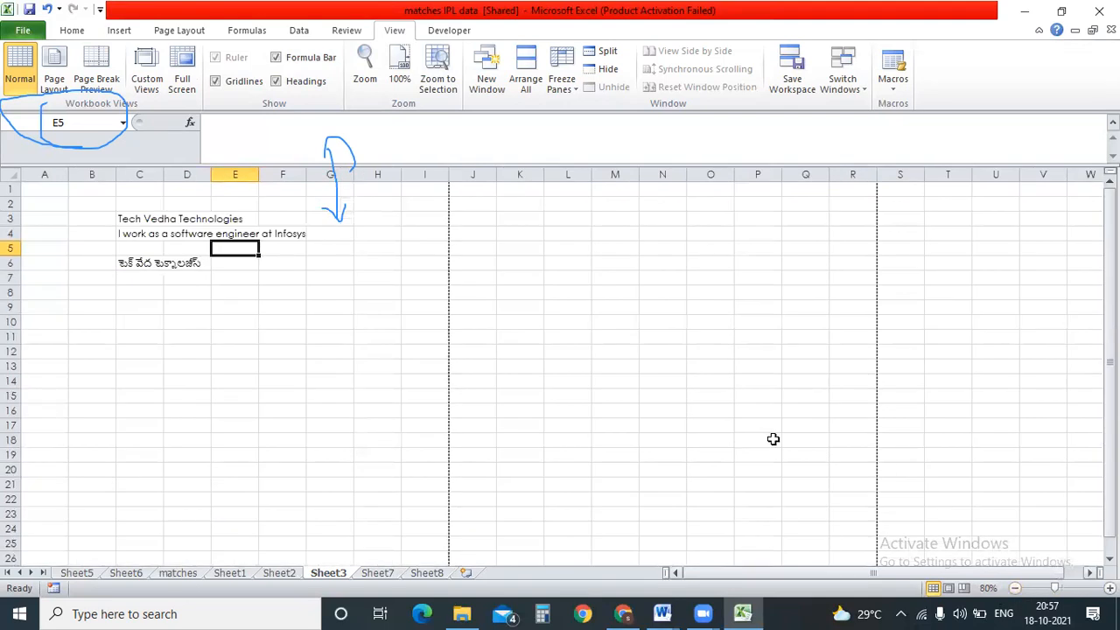
# Zoom to Selection on G4:J10, then undo back to 80%.
pyautogui.moveTo(350, 233); pyautogui.dragTo(453, 322)
pyautogui.click(440, 71)
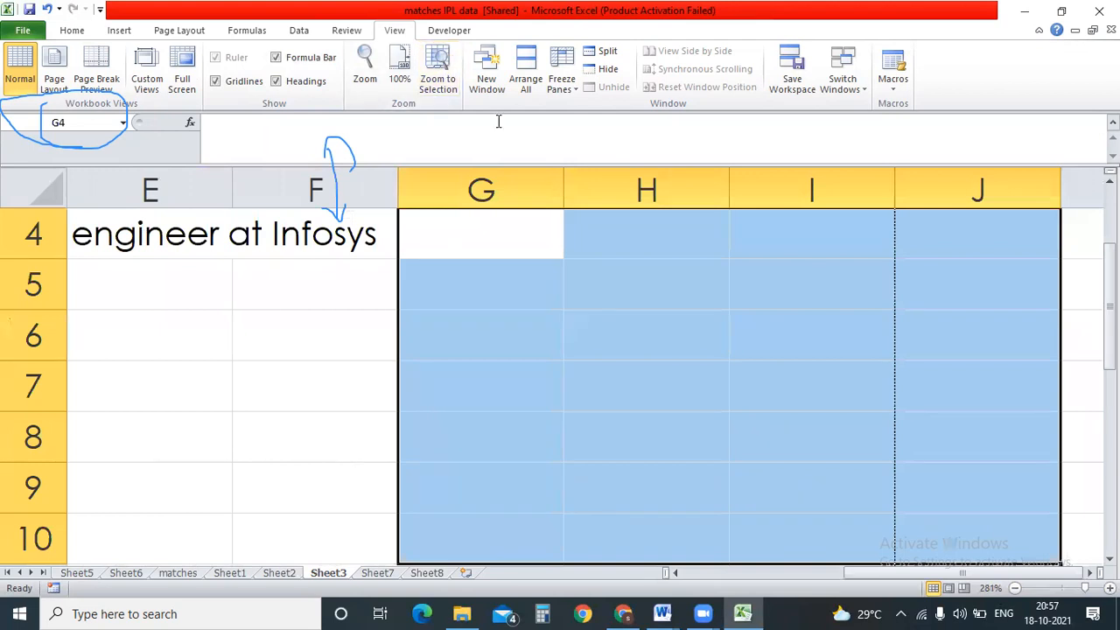
pyautogui.hotkey('ctrl', 'z')
pyautogui.click(650, 406)
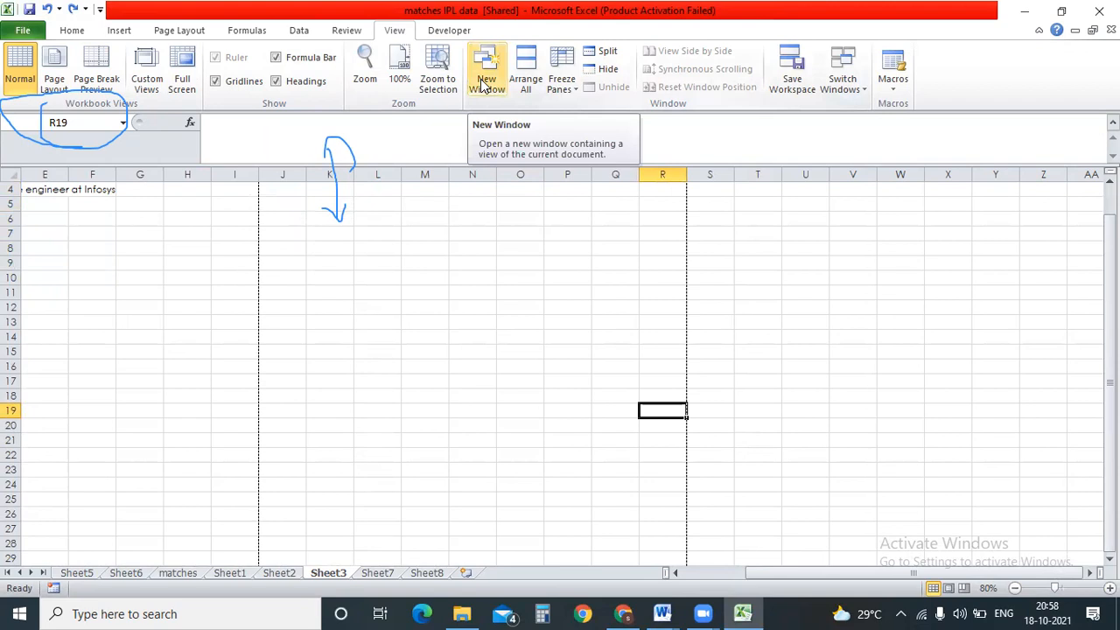
# Go to the matches sheet, scroll the data, and select the team1, team2 and toss_winner columns.
pyautogui.click(564, 86)
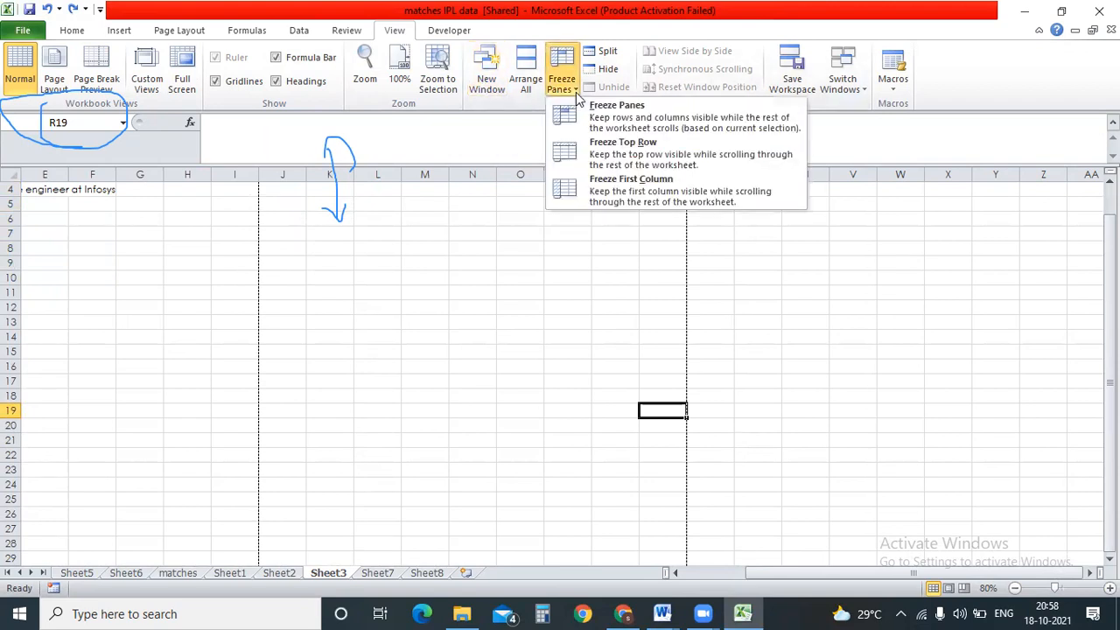
pyautogui.click(446, 302)
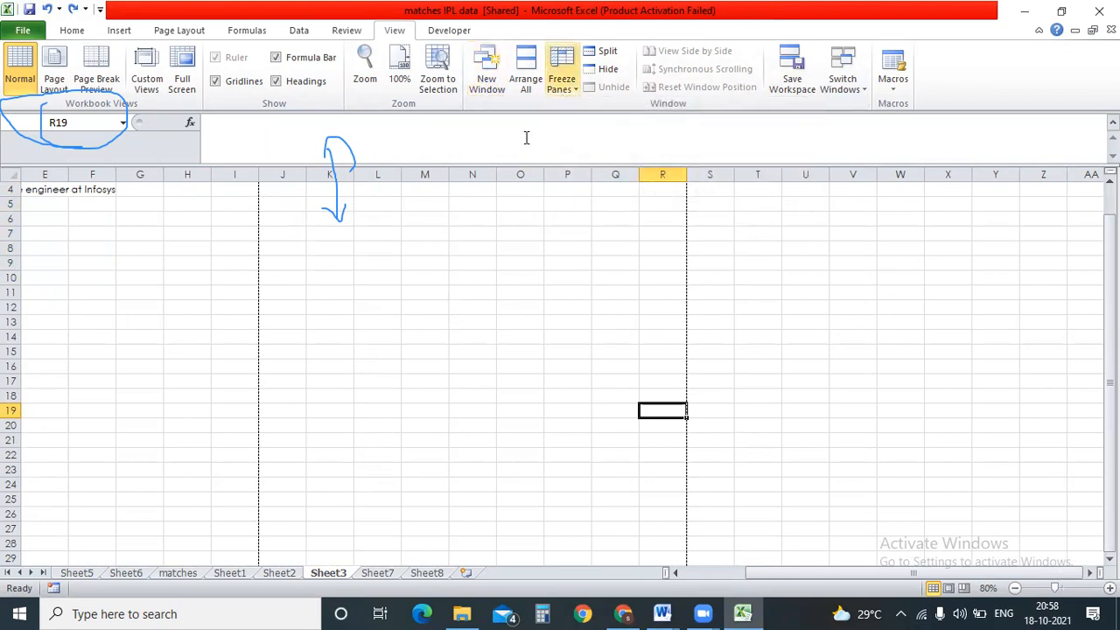
pyautogui.click(197, 574)
pyautogui.click(507, 386)
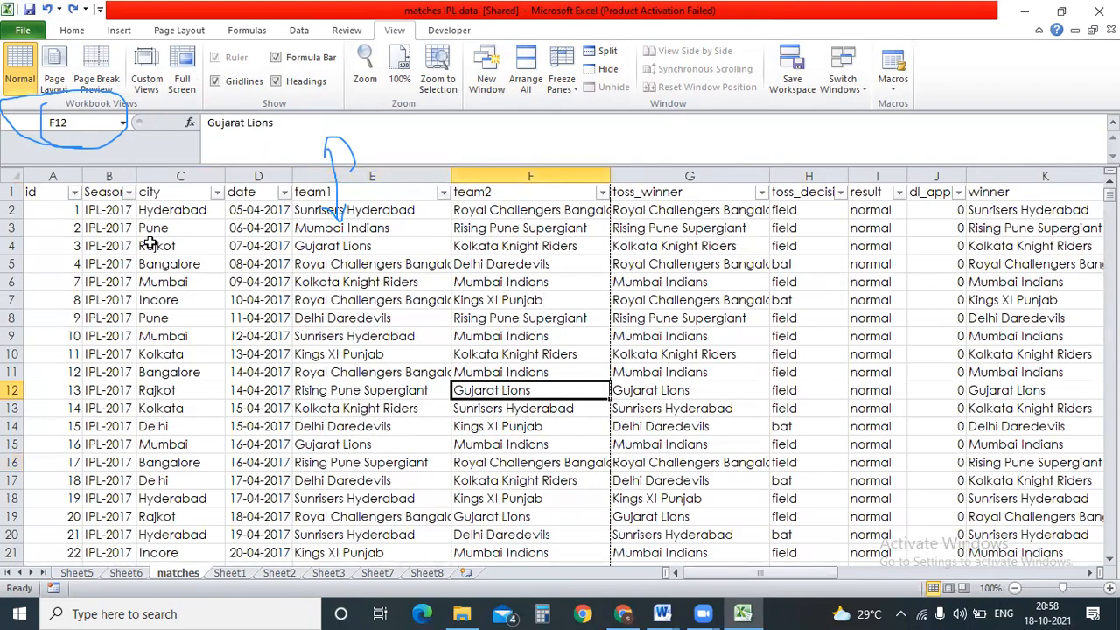
pyautogui.scroll(-1, 151, 245)
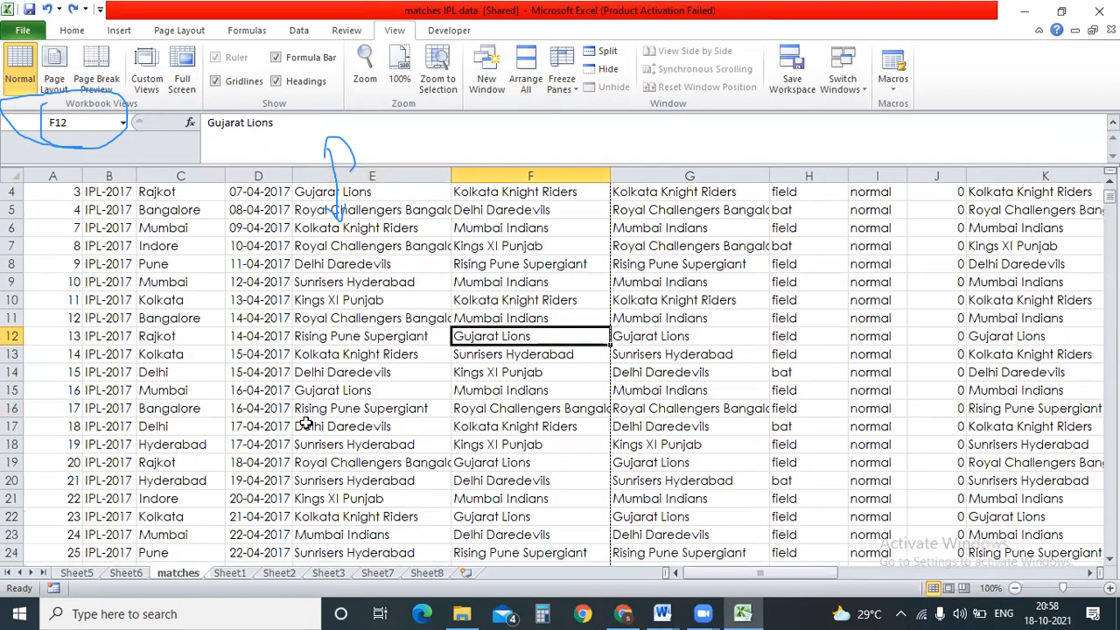
pyautogui.scroll(1, 305, 424)
pyautogui.scroll(-1, 364, 392)
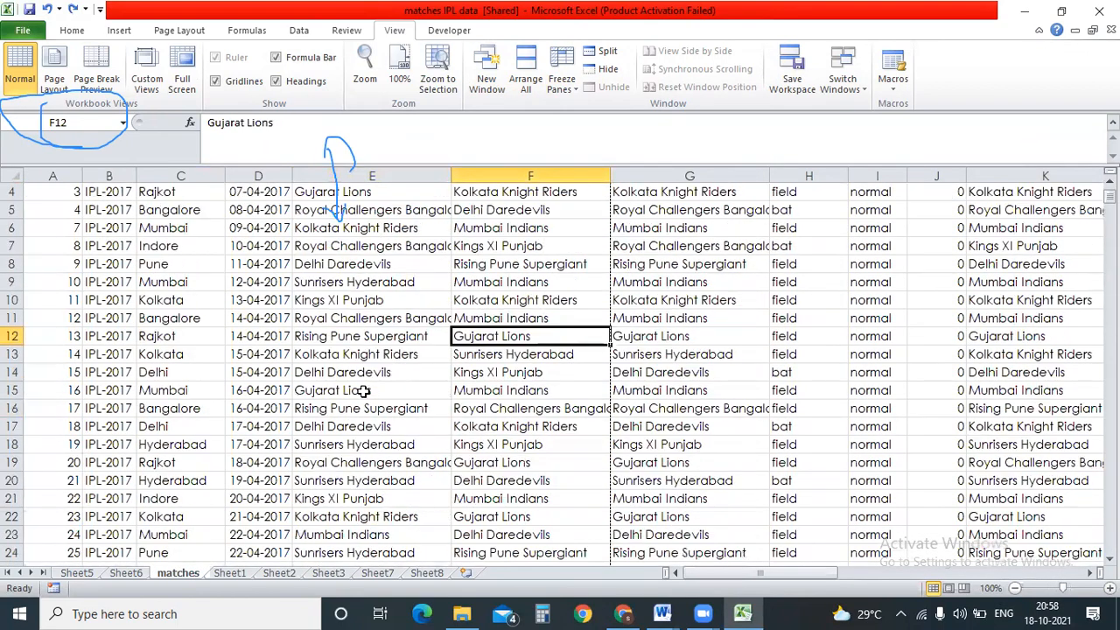
pyautogui.click(354, 341)
pyautogui.click(375, 168)
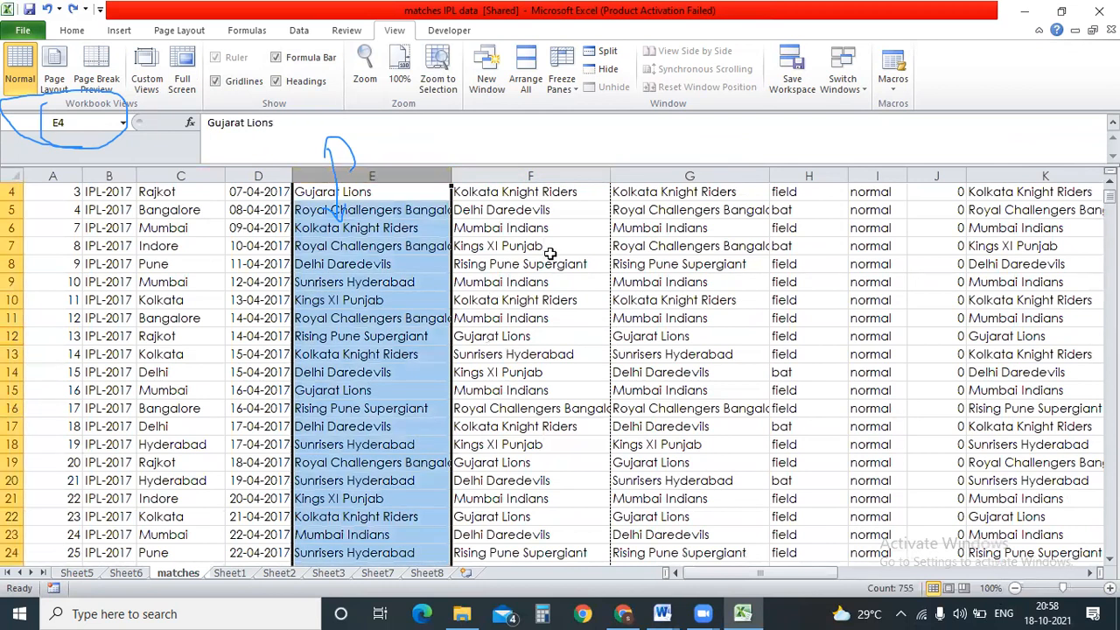
pyautogui.click(560, 176)
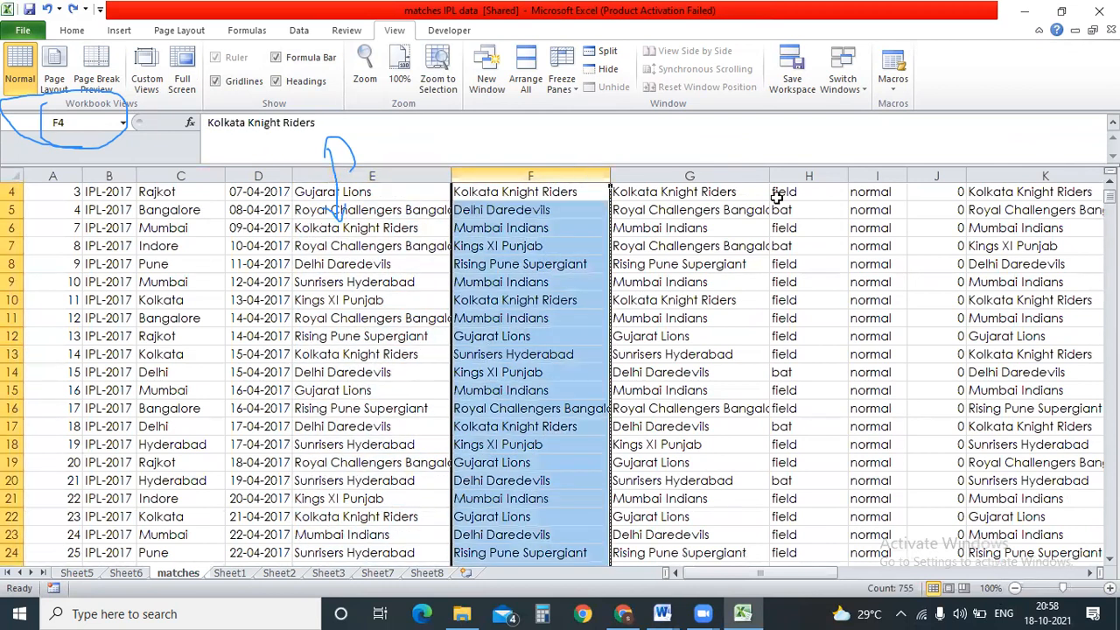
pyautogui.click(746, 175)
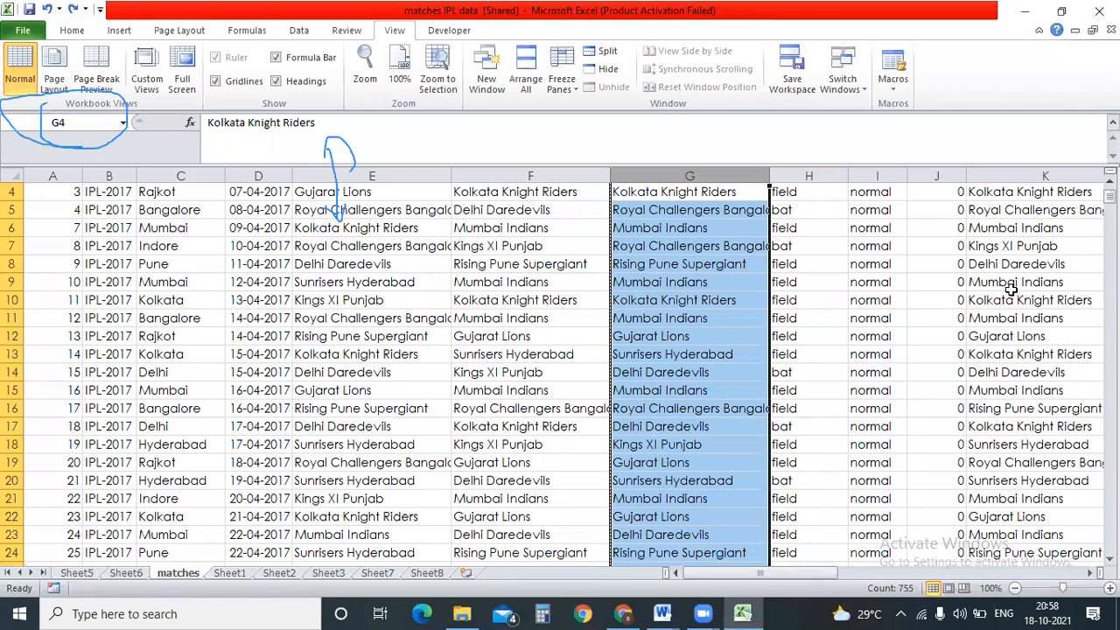
# Freeze the matches sheet's top header row and scroll to check it stays visible.
pyautogui.scroll(1, 1094, 219)
pyautogui.click(525, 300)
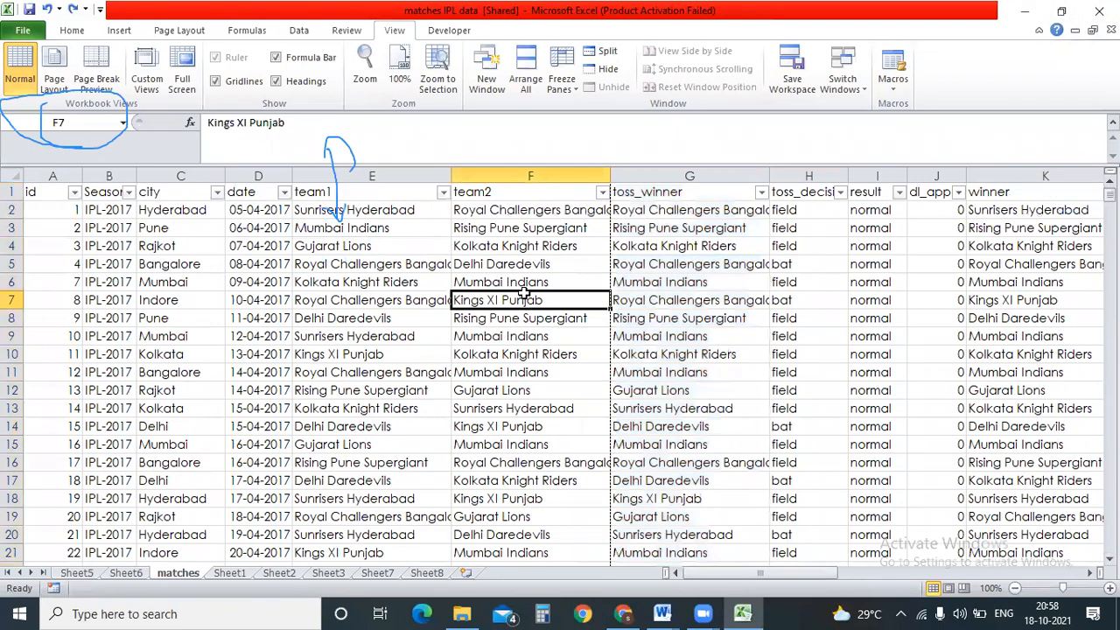
pyautogui.scroll(-1, 525, 300)
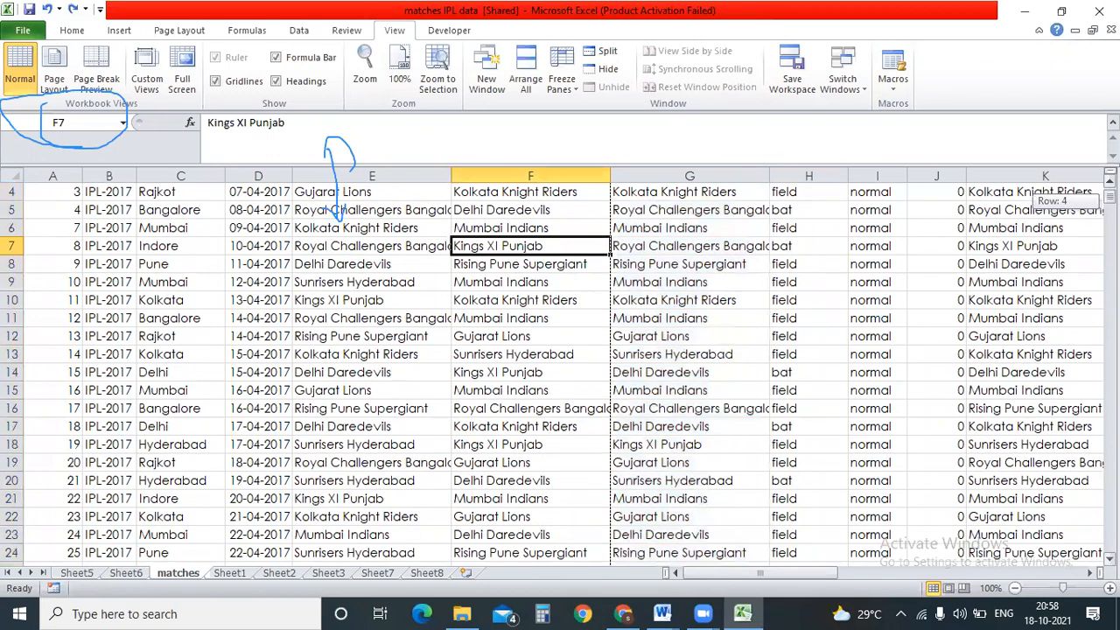
pyautogui.click(562, 74)
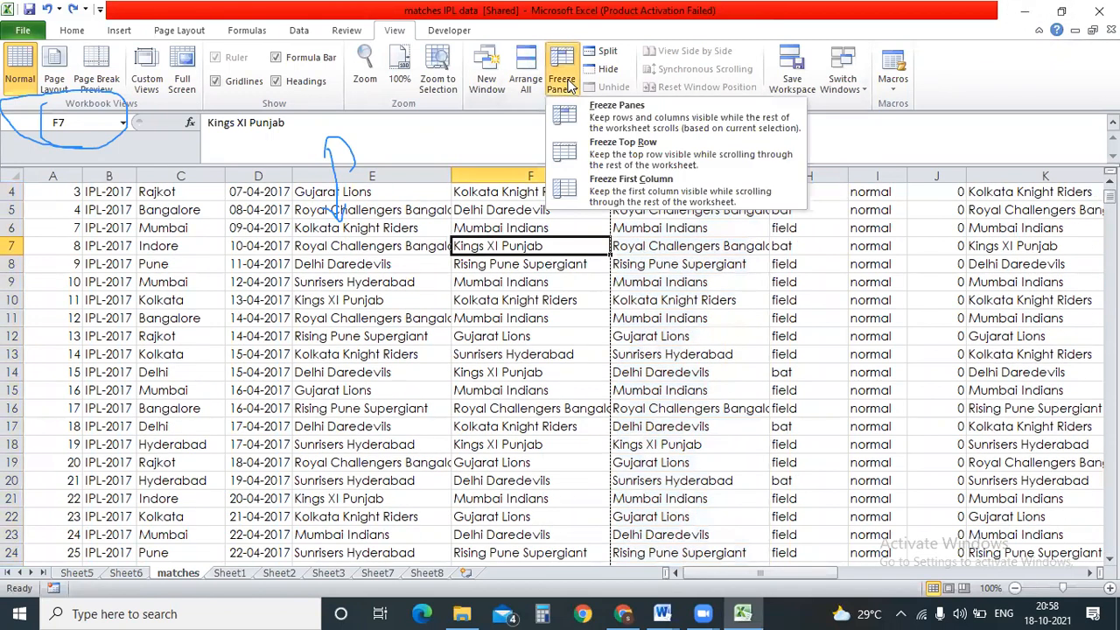
pyautogui.click(702, 147)
pyautogui.click(515, 228)
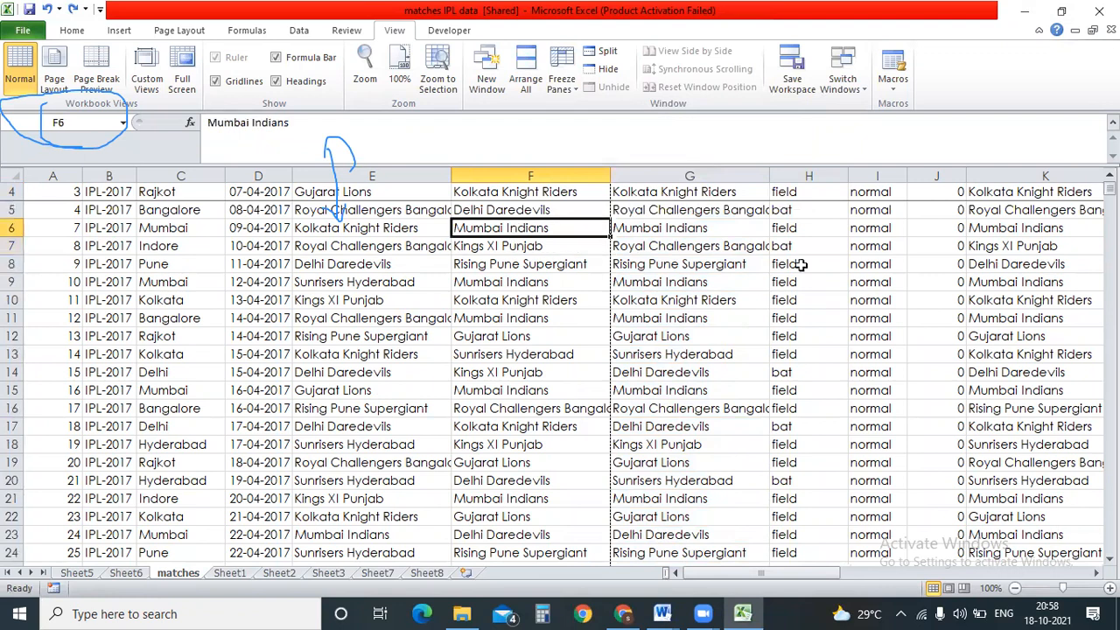
pyautogui.click(13, 192)
pyautogui.moveTo(1109, 189)
pyautogui.mouseDown()
pyautogui.moveTo(1109, 315)
pyautogui.moveTo(1110, 187)
pyautogui.mouseUp()
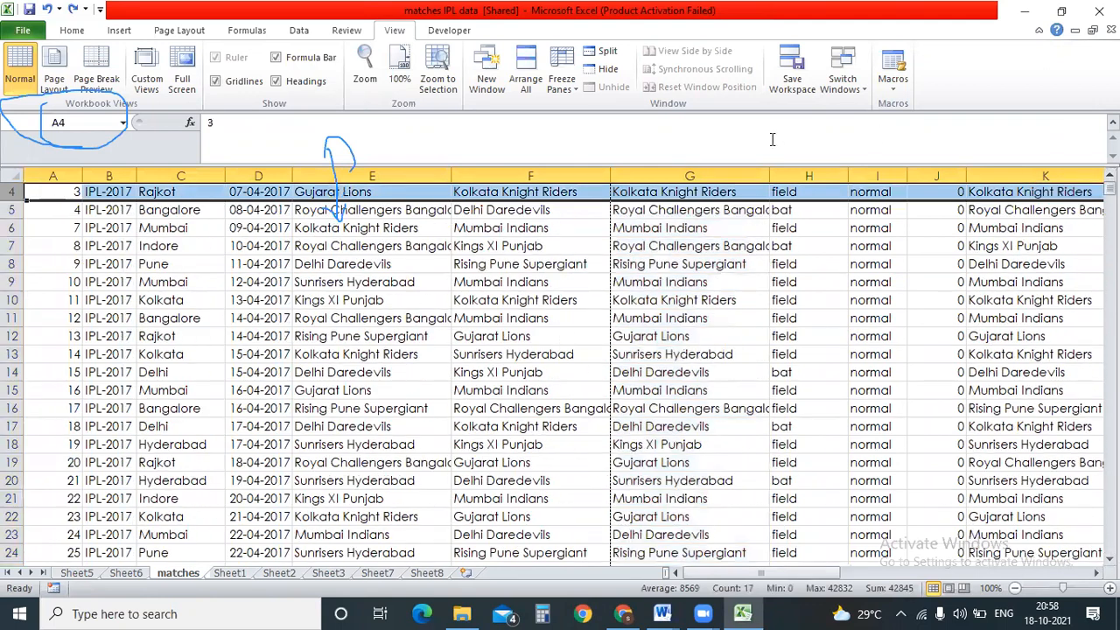
pyautogui.click(500, 230)
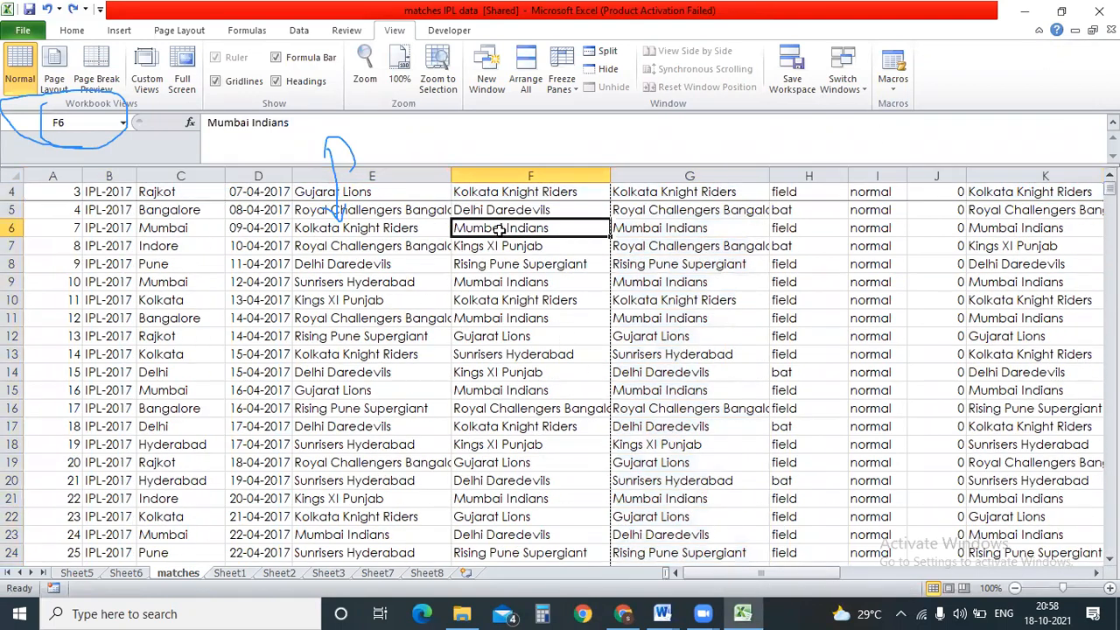
# Unfreeze the header row and freeze the first id column instead.
pyautogui.click(567, 87)
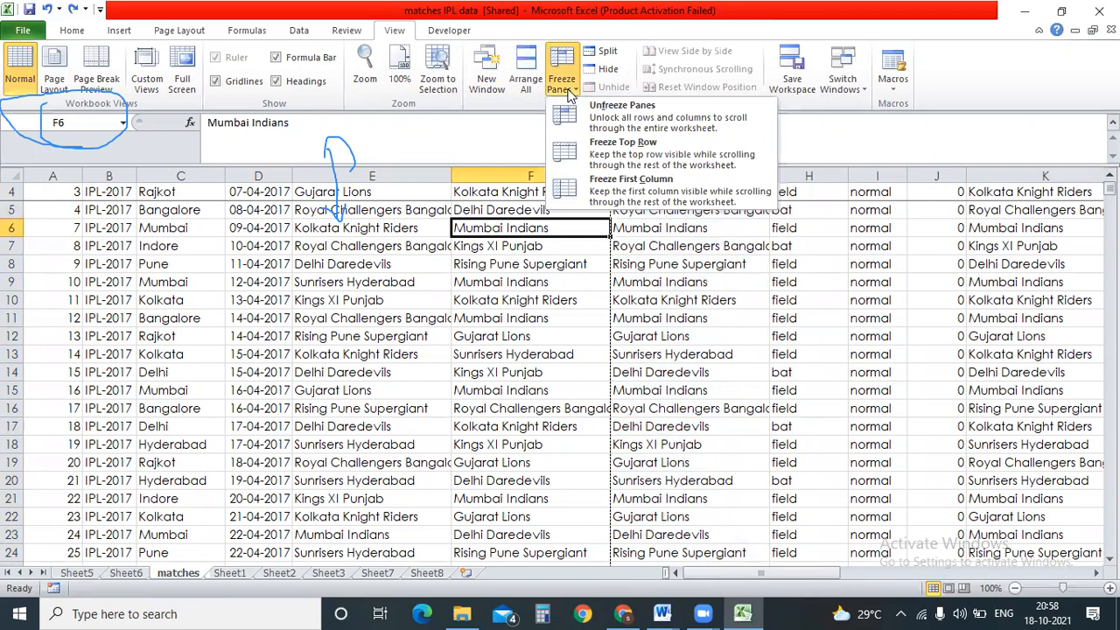
pyautogui.click(603, 145)
pyautogui.click(577, 83)
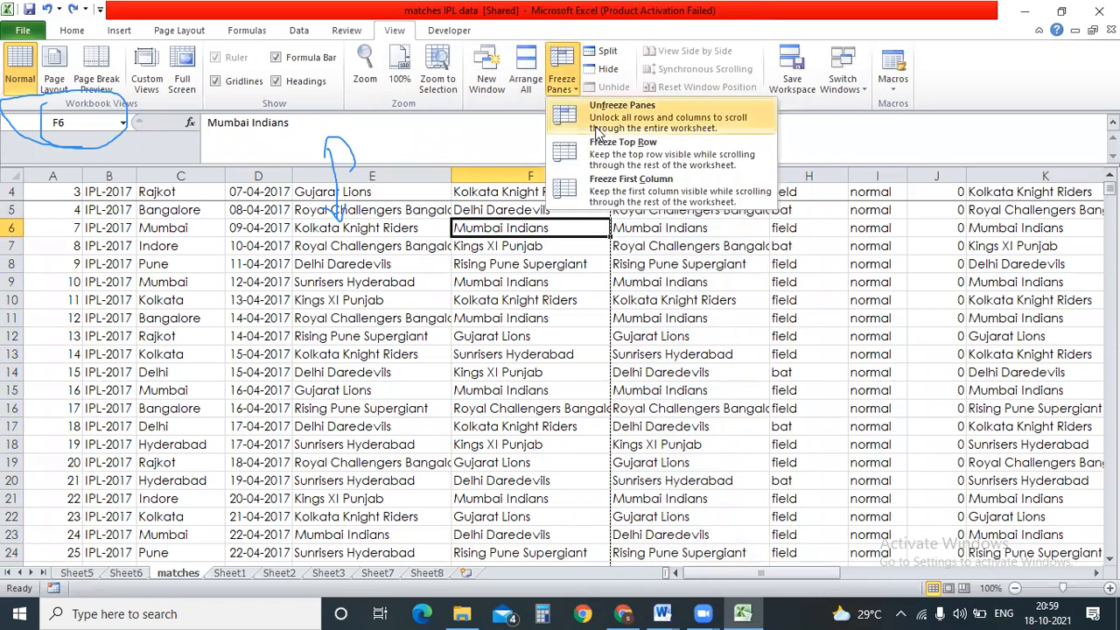
pyautogui.click(597, 132)
pyautogui.click(564, 83)
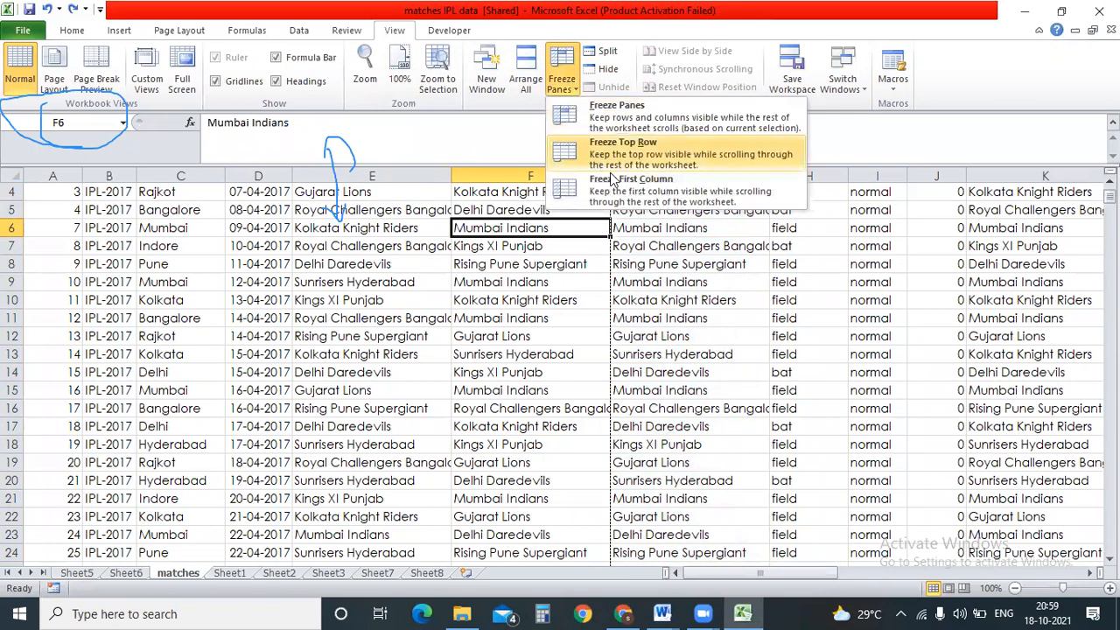
pyautogui.click(612, 182)
pyautogui.moveTo(1109, 191)
pyautogui.mouseDown()
pyautogui.moveTo(1109, 274)
pyautogui.moveTo(1110, 185)
pyautogui.mouseUp()
pyautogui.click(556, 81)
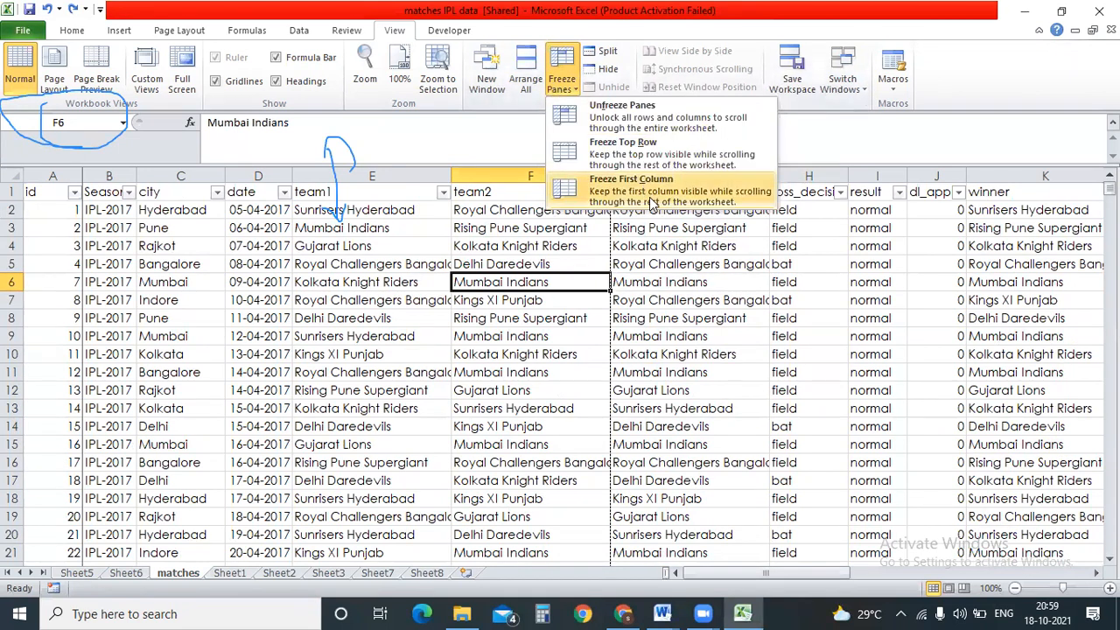
# Freeze the top header row and scroll down to row 190 to verify.
pyautogui.click(13, 192)
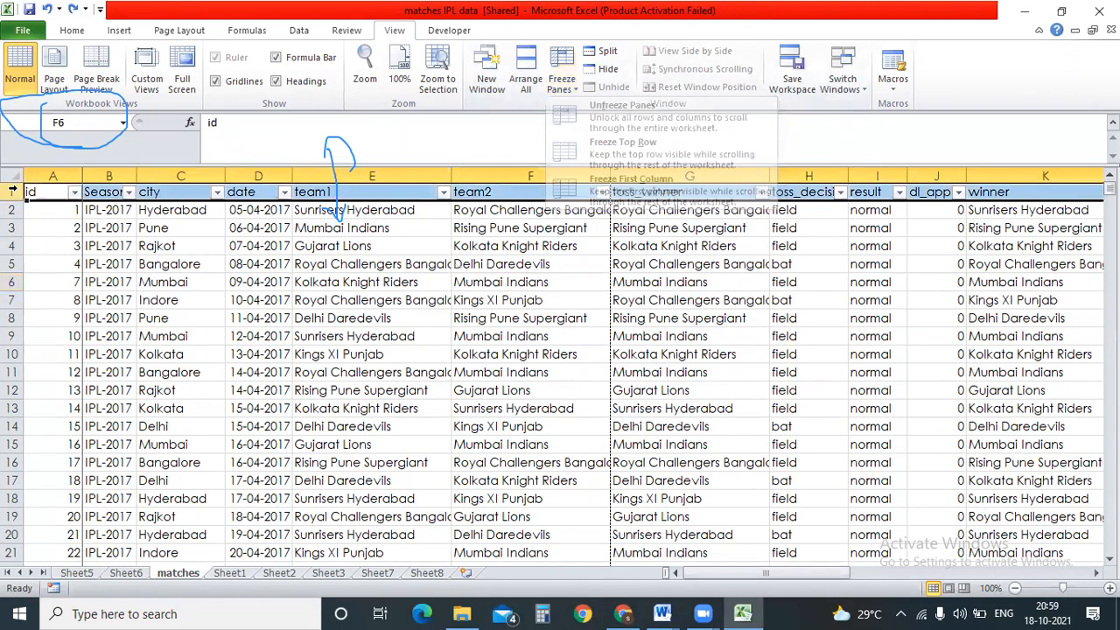
pyautogui.click(559, 88)
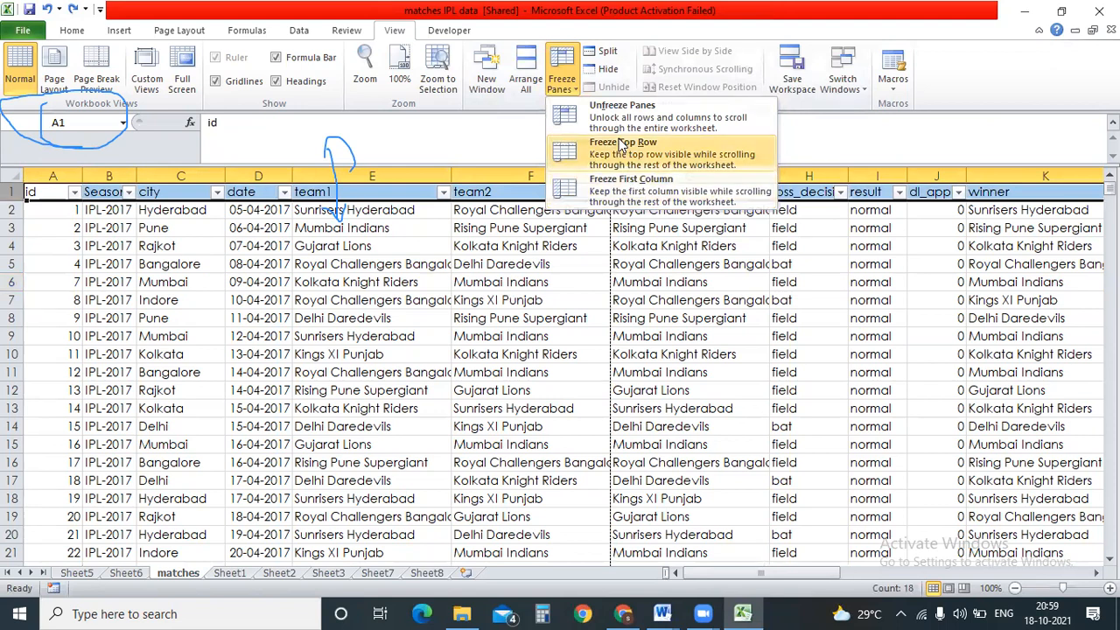
pyautogui.click(623, 146)
pyautogui.click(525, 264)
pyautogui.scroll(-20, 493, 202)
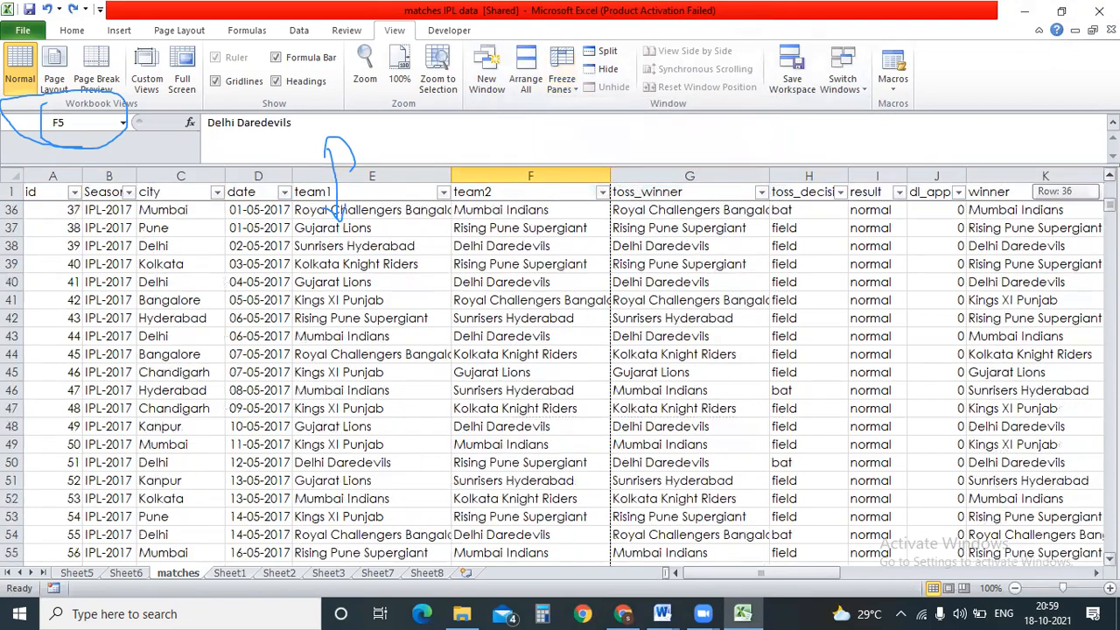
pyautogui.click(510, 285)
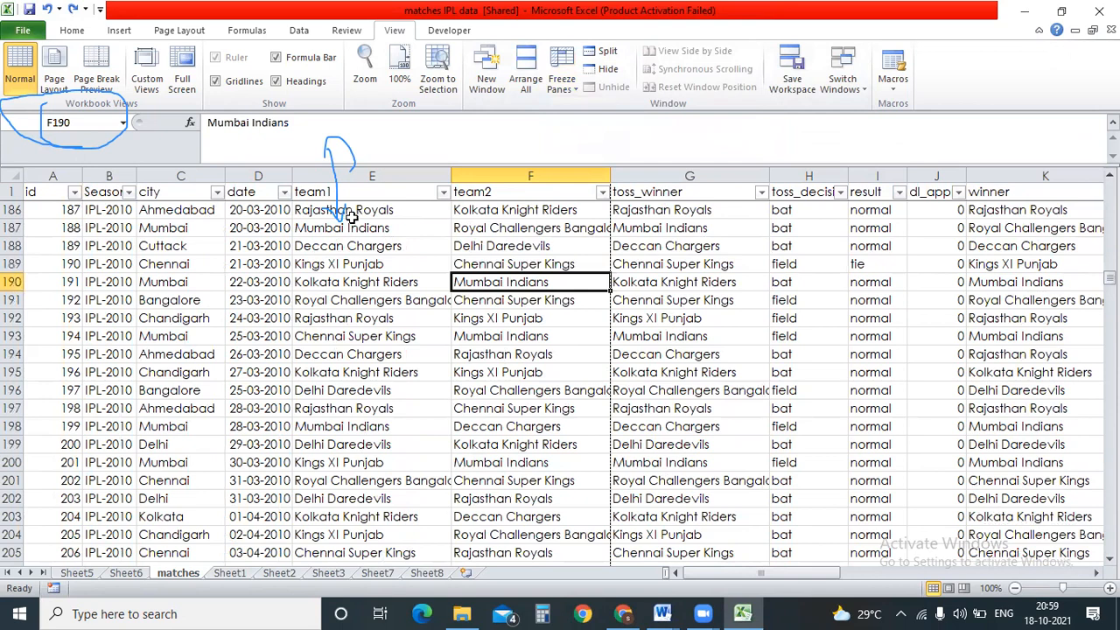
# Fill the header row yellow from the Home tab.
pyautogui.click(13, 191)
pyautogui.click(72, 30)
pyautogui.click(248, 81)
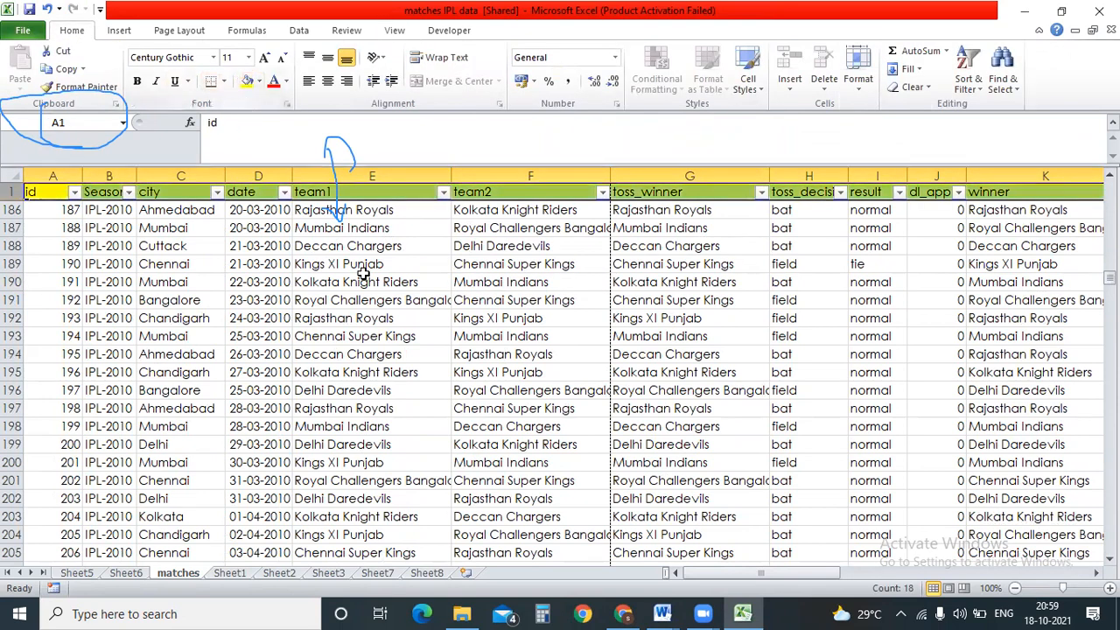
pyautogui.click(365, 299)
pyautogui.moveTo(1109, 279); pyautogui.dragTo(1108, 218)
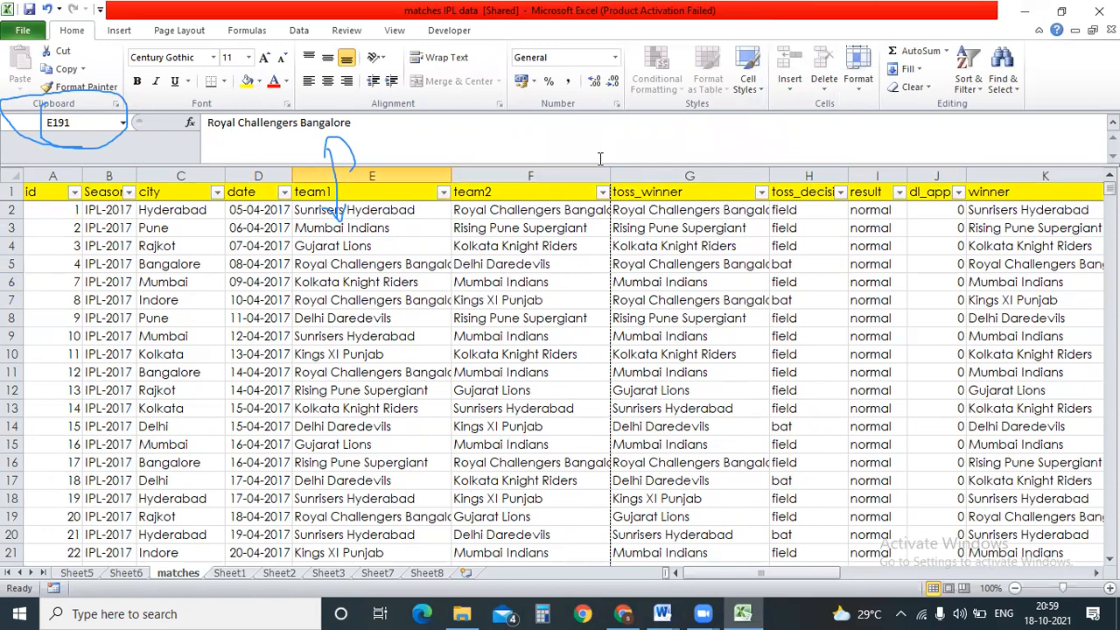
# Open Arrange All and cancel it, then flip between the Formulas, Data and Developer tabs.
pyautogui.click(398, 29)
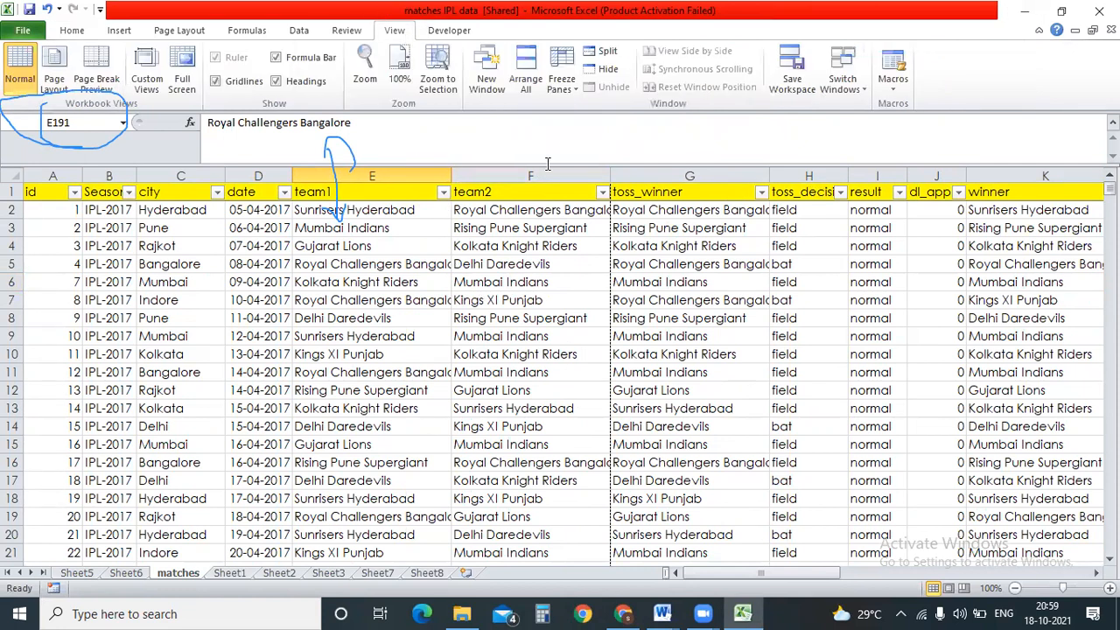
pyautogui.click(526, 70)
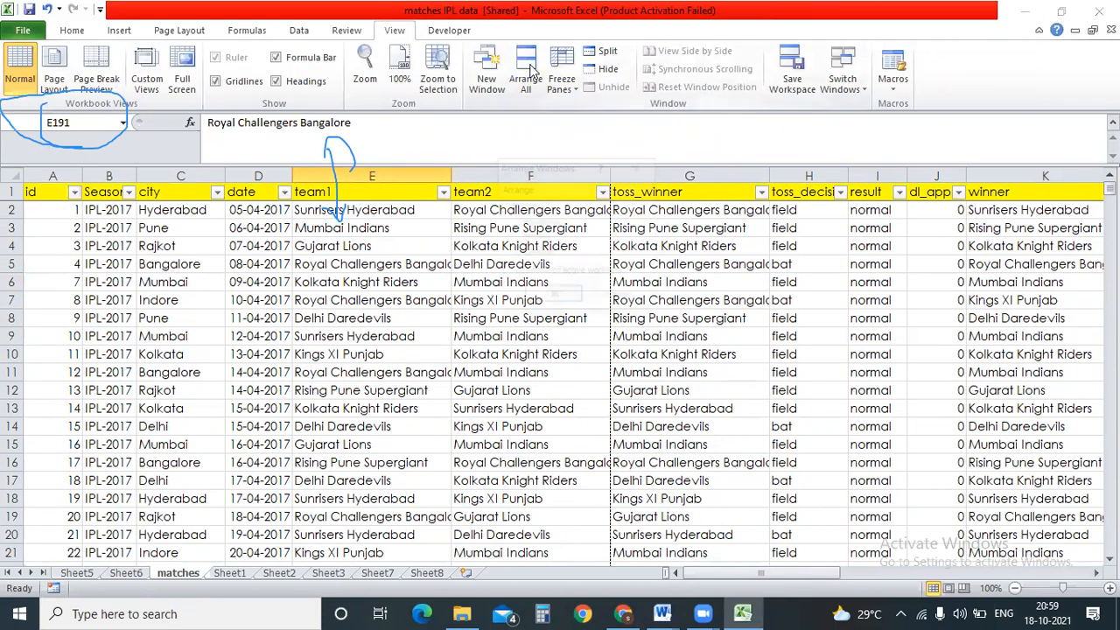
pyautogui.click(621, 297)
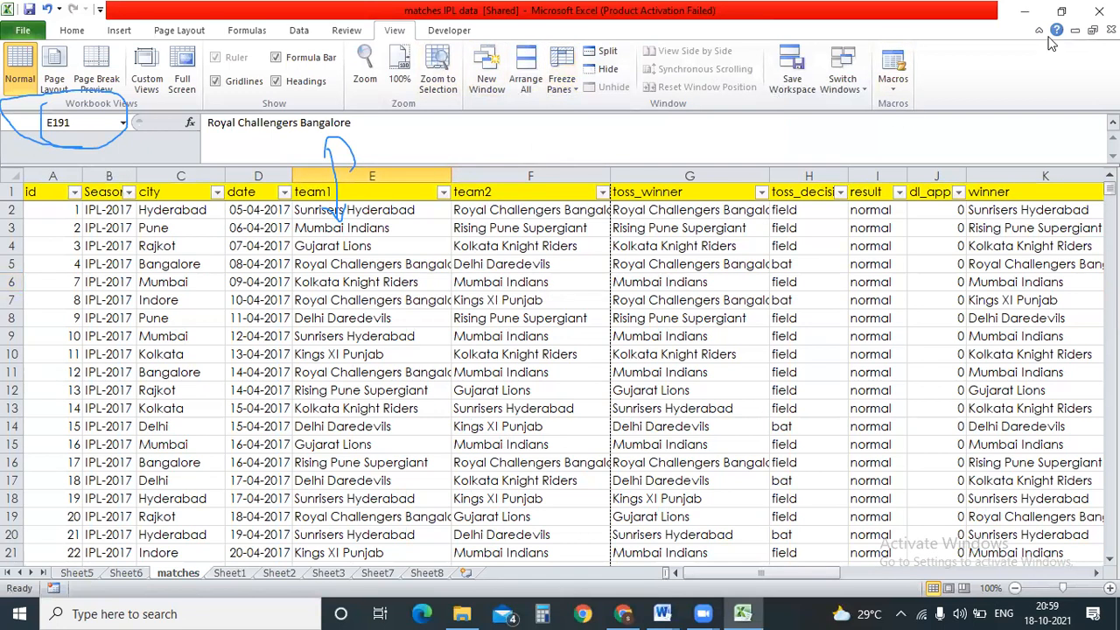
pyautogui.click(261, 31)
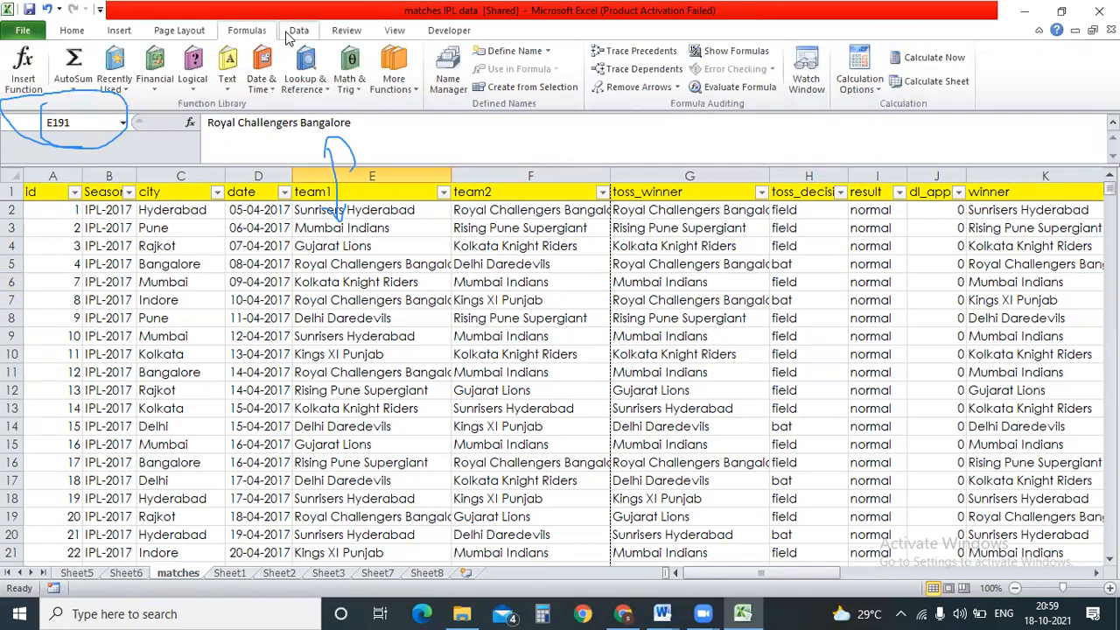
pyautogui.click(286, 32)
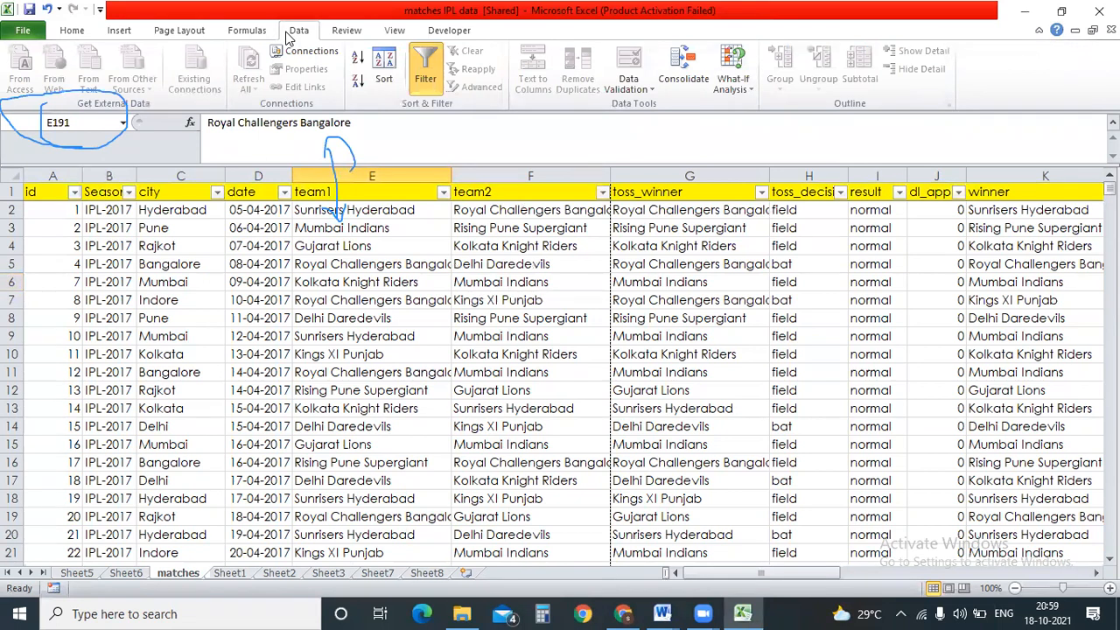
pyautogui.click(250, 32)
pyautogui.click(297, 34)
pyautogui.click(460, 35)
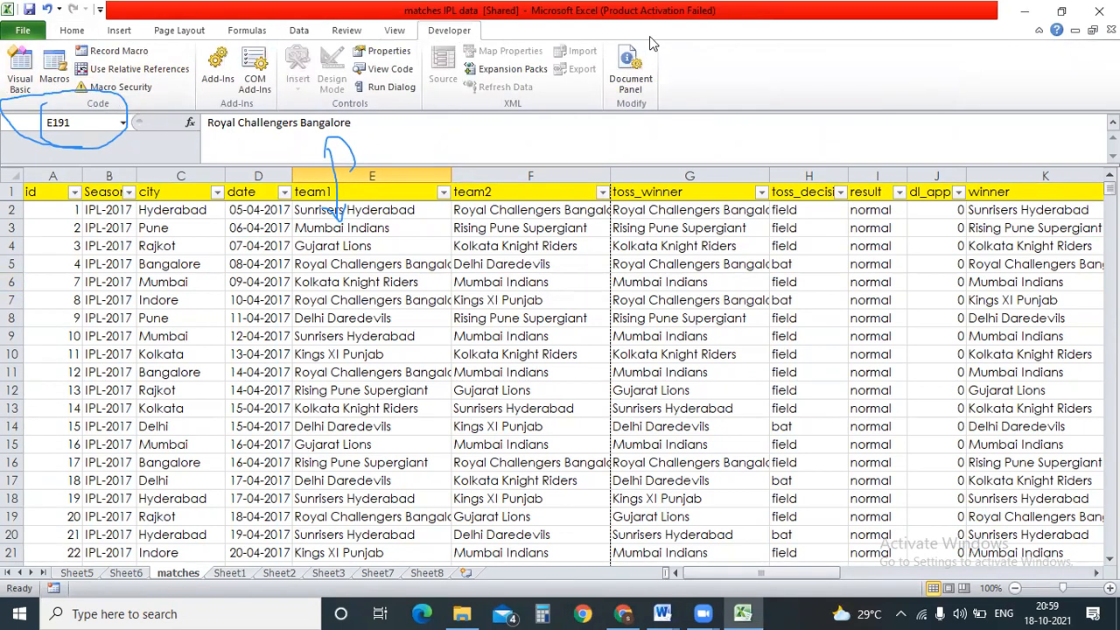
# Tour the Home, Insert, Page Layout, Formulas, Data, Review and View tabs, ending on Developer.
pyautogui.click(77, 33)
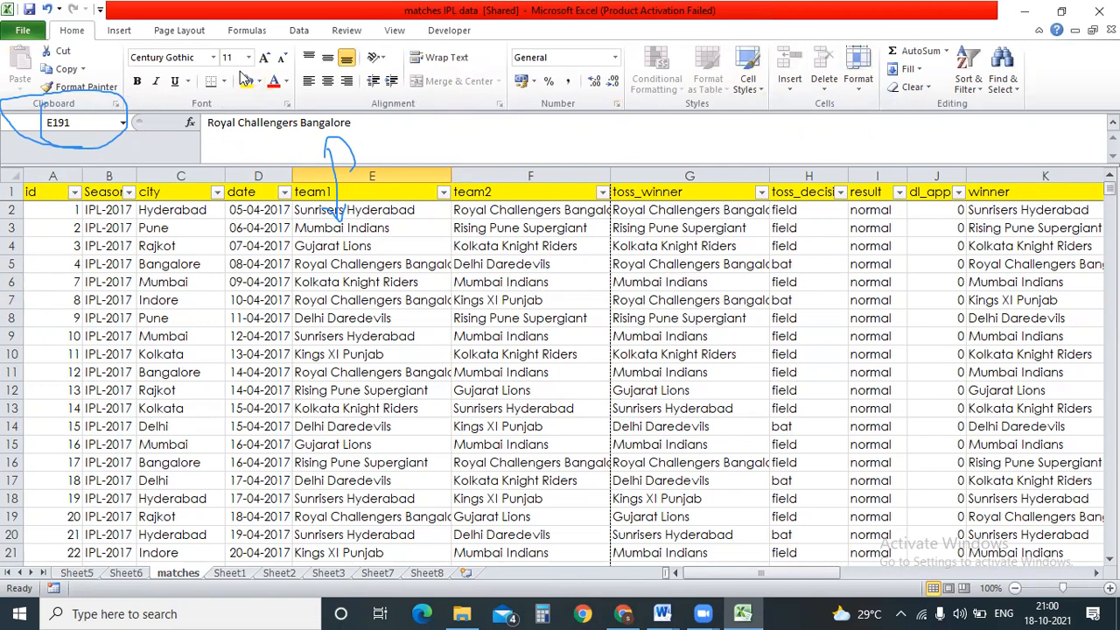
pyautogui.click(118, 32)
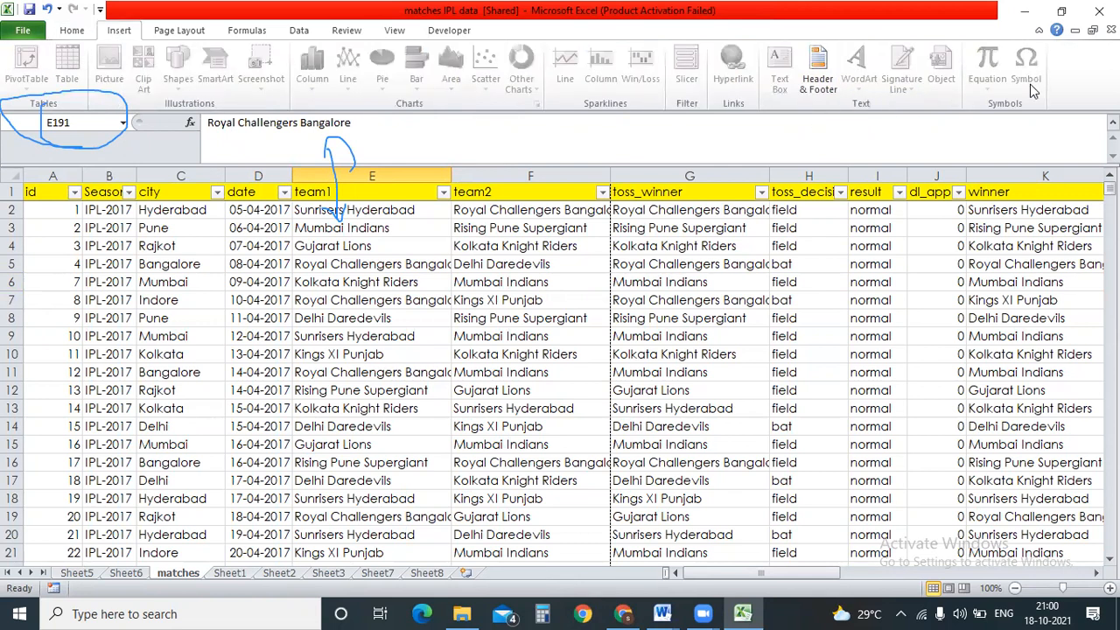
pyautogui.click(175, 32)
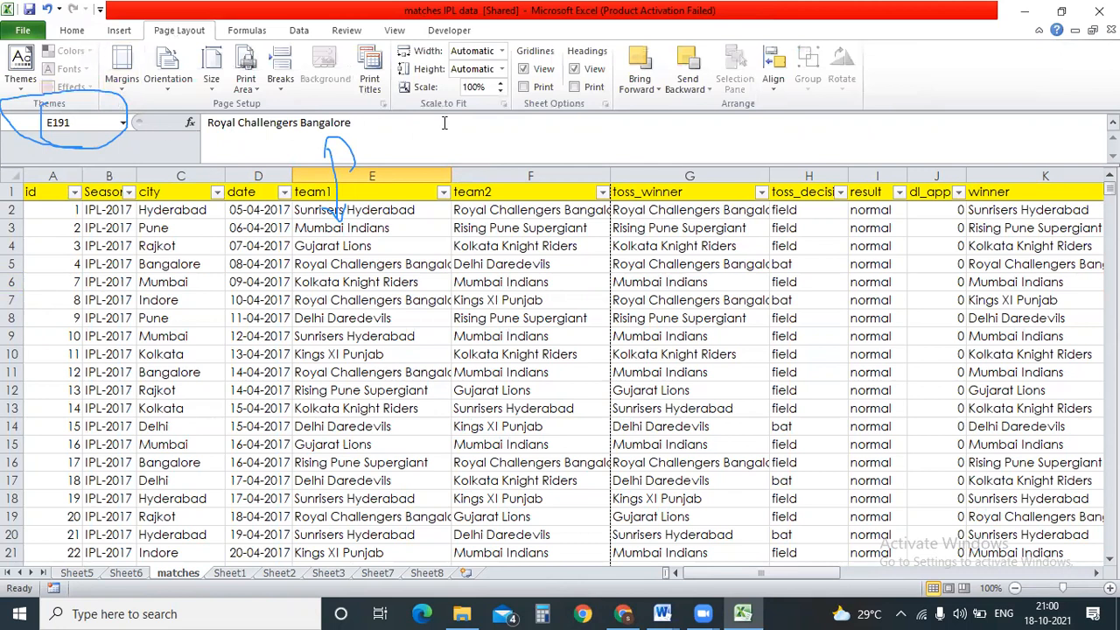
pyautogui.click(245, 30)
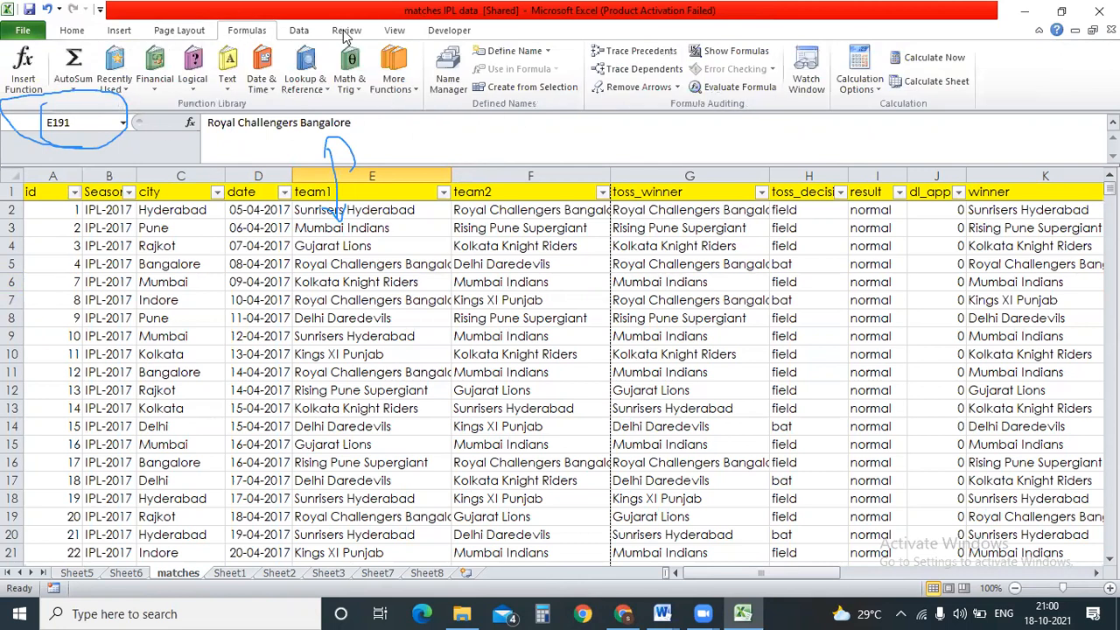
pyautogui.click(300, 32)
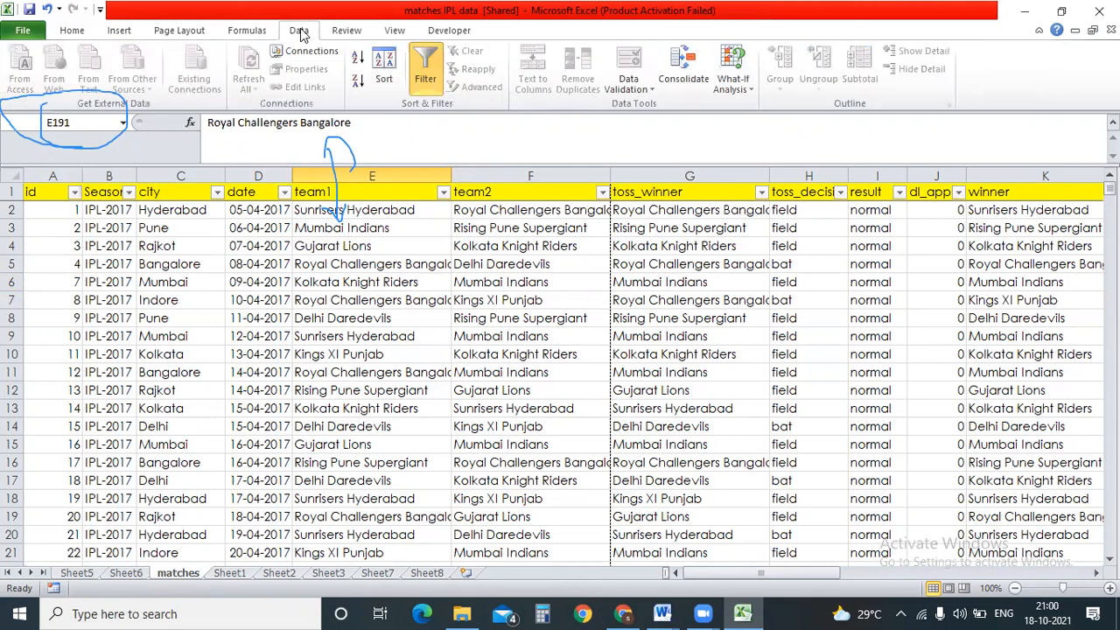
pyautogui.click(348, 31)
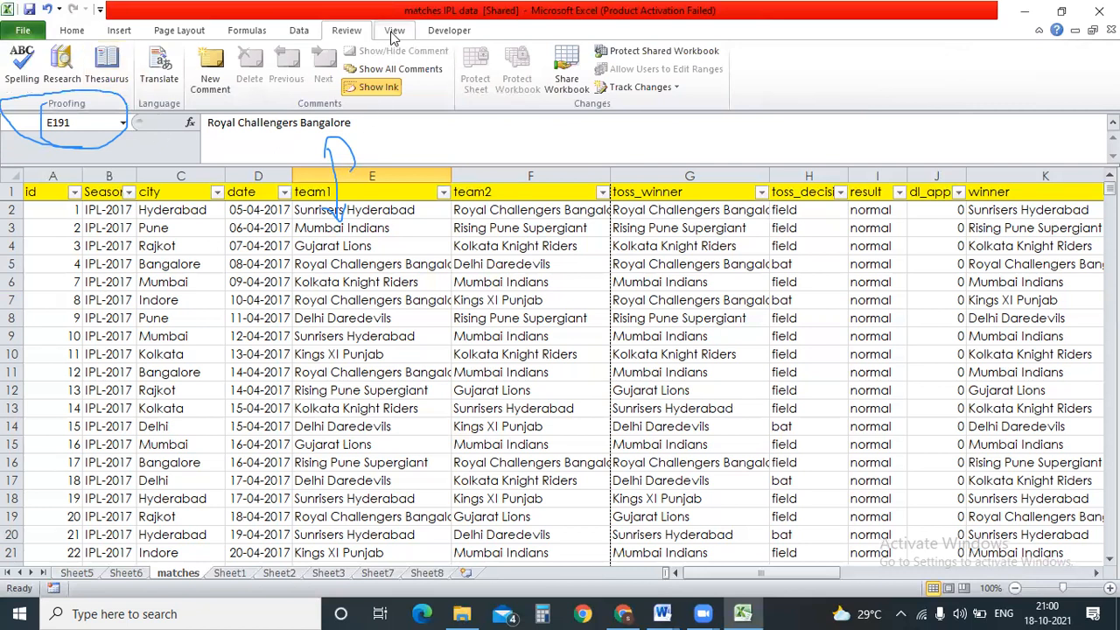
pyautogui.click(395, 30)
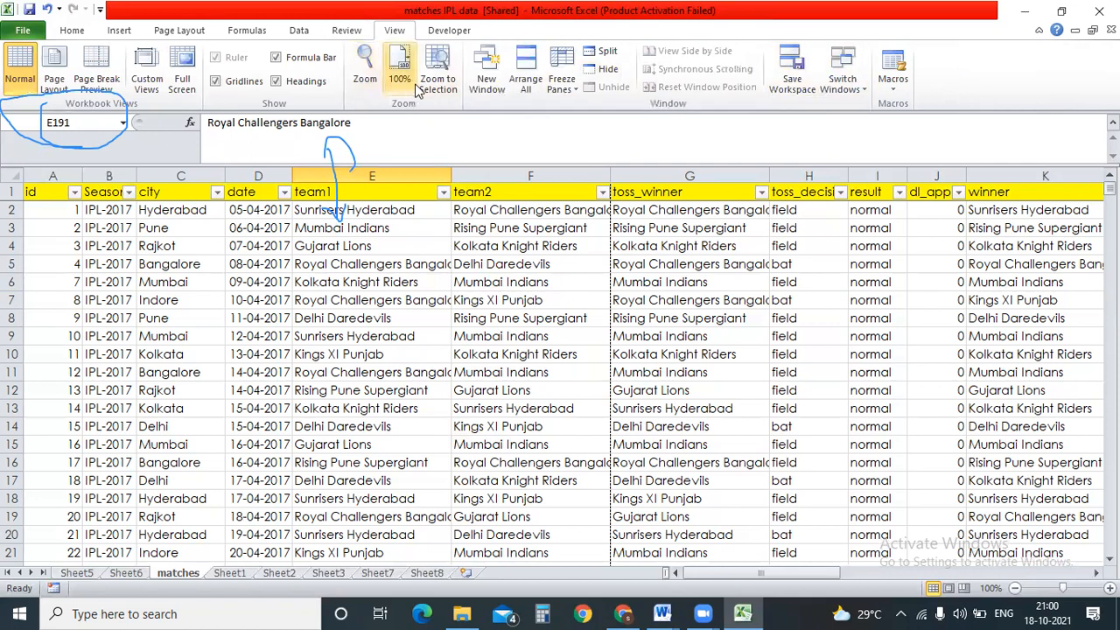
pyautogui.click(247, 33)
pyautogui.click(298, 30)
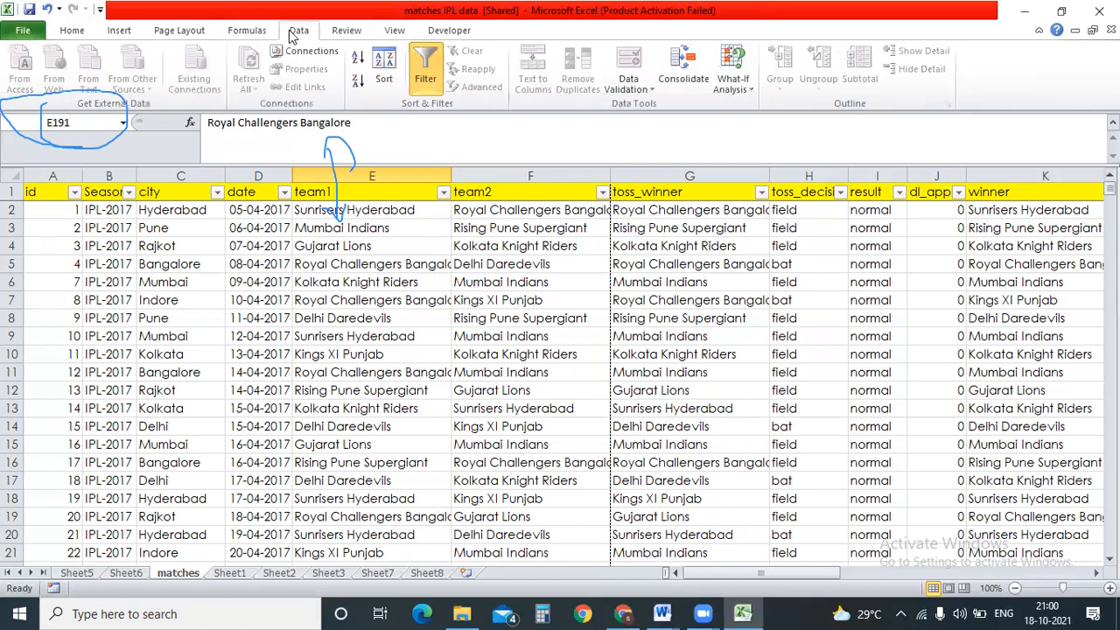
pyautogui.click(464, 34)
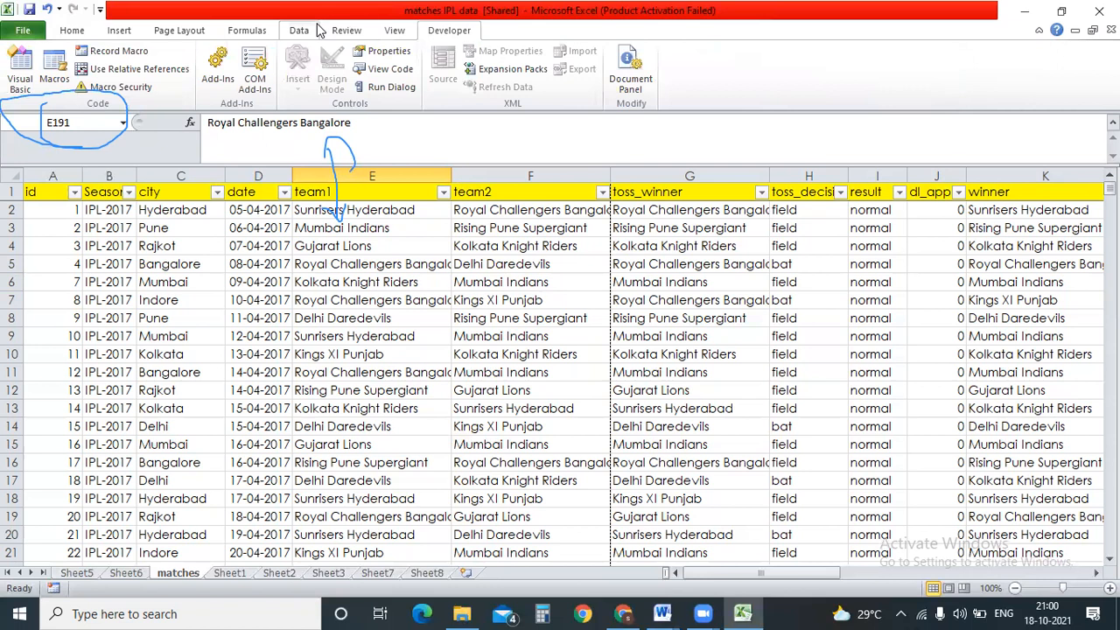